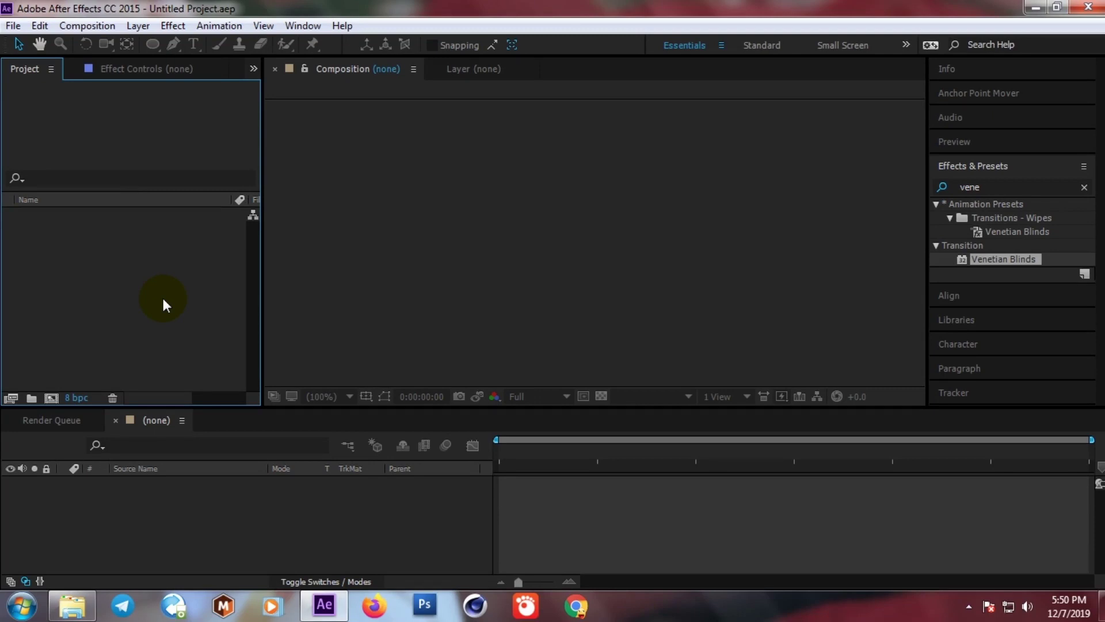
- Create a new 1920×1080 composition, Comp 1, with default settings
click(164, 518)
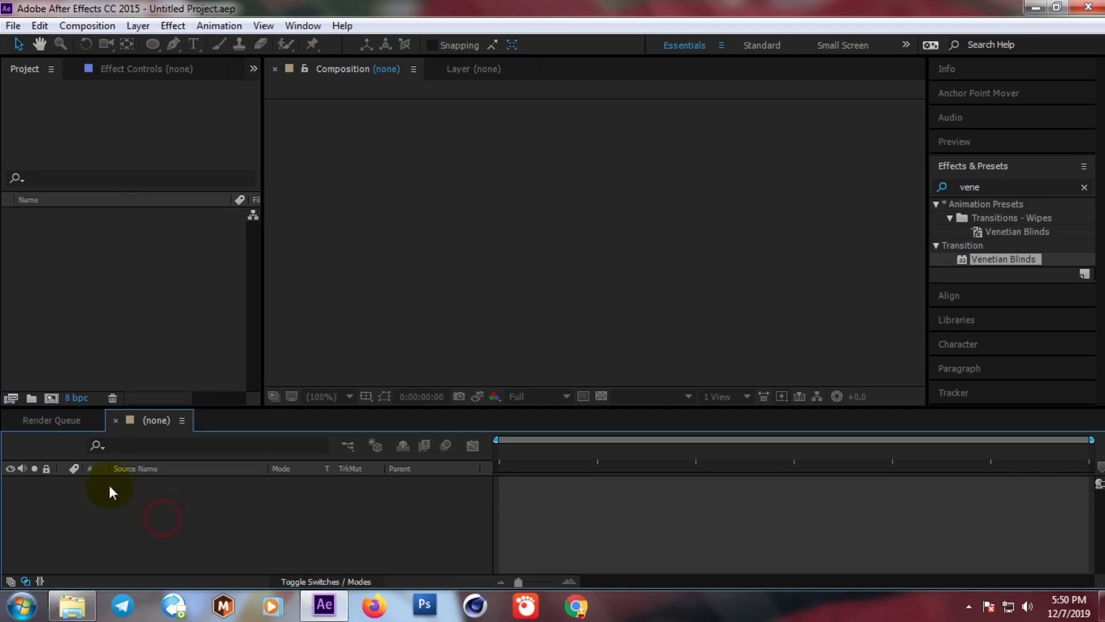
click(52, 398)
click(481, 510)
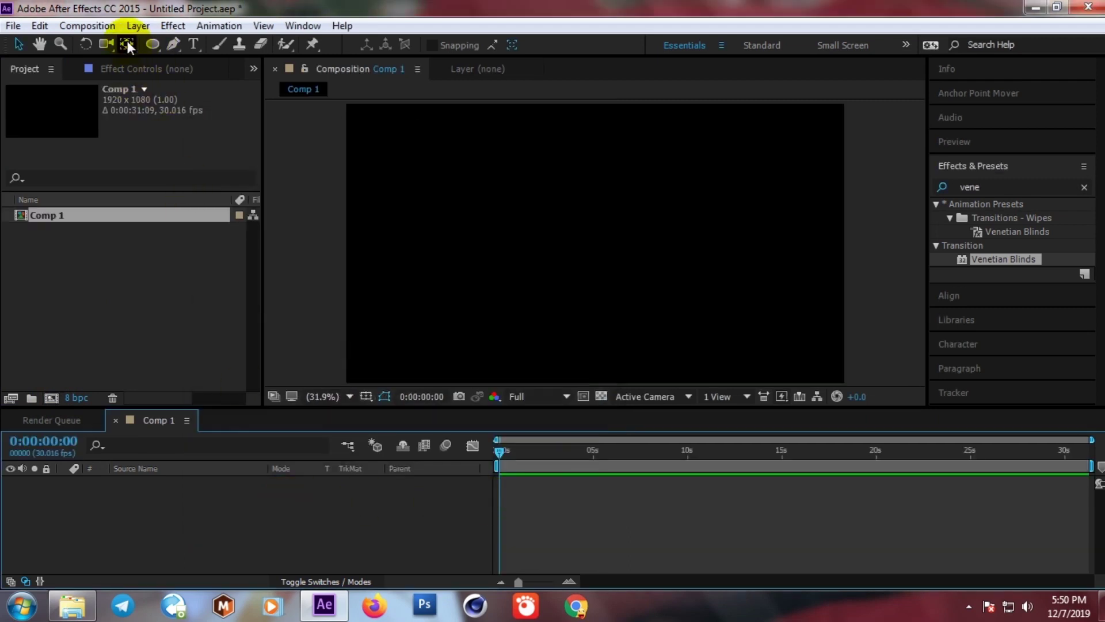
- Choose the Ellipse Tool and show Title/Action Safe guides over the comp
click(152, 45)
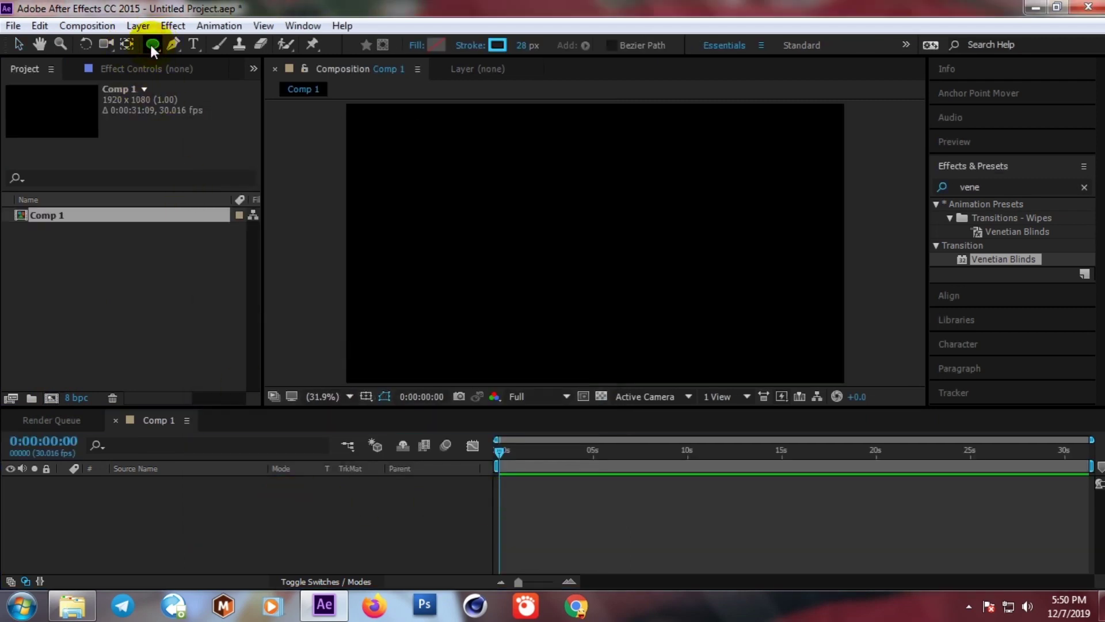
click(150, 44)
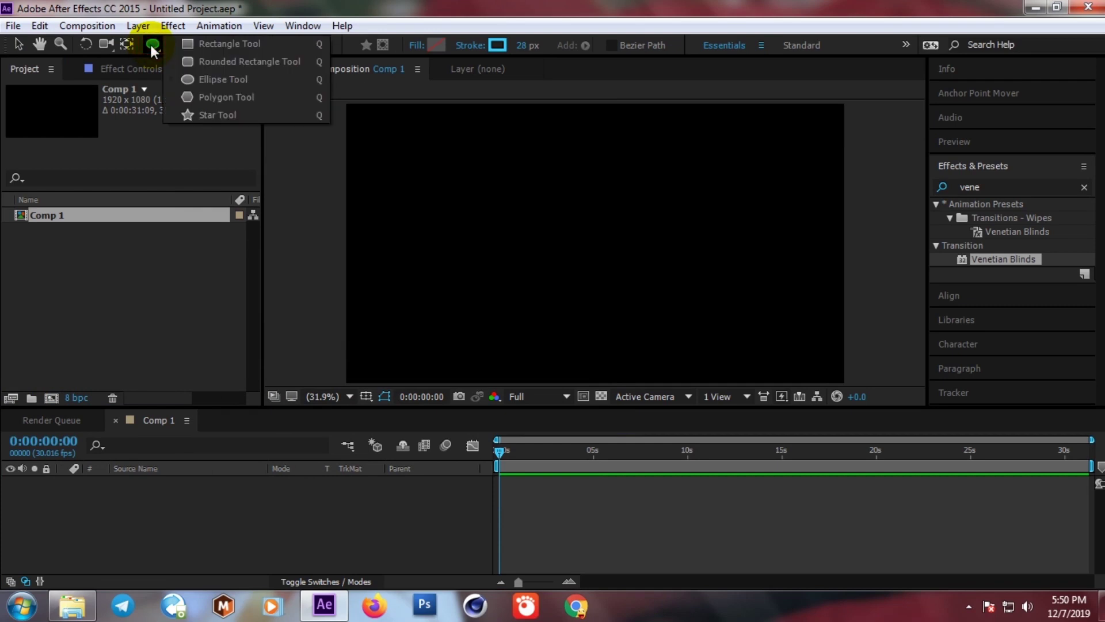
click(227, 79)
click(366, 395)
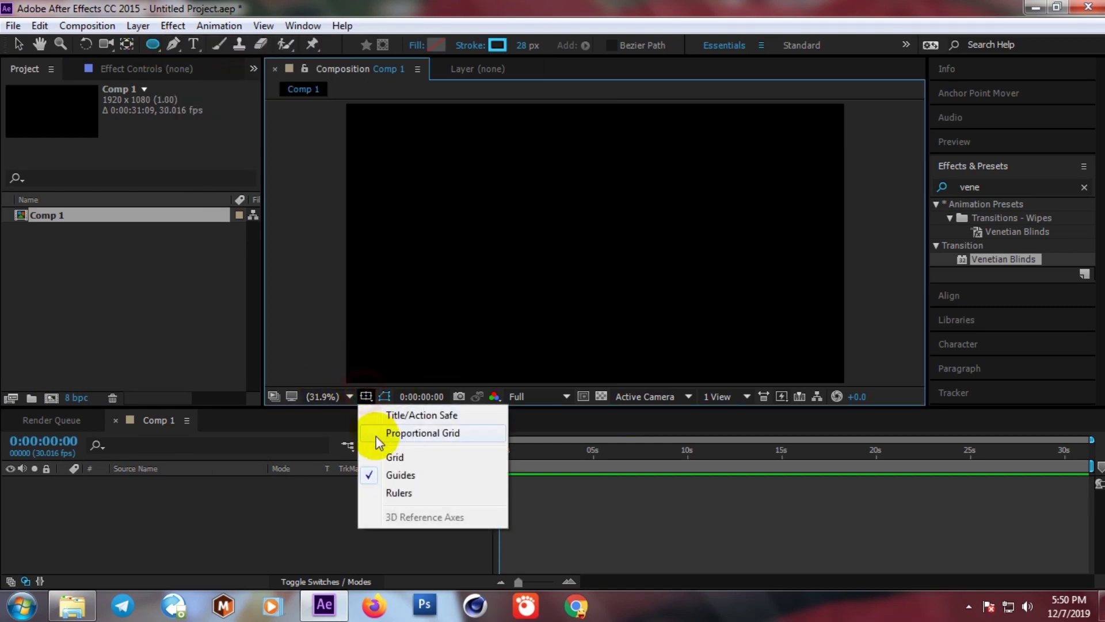
click(378, 414)
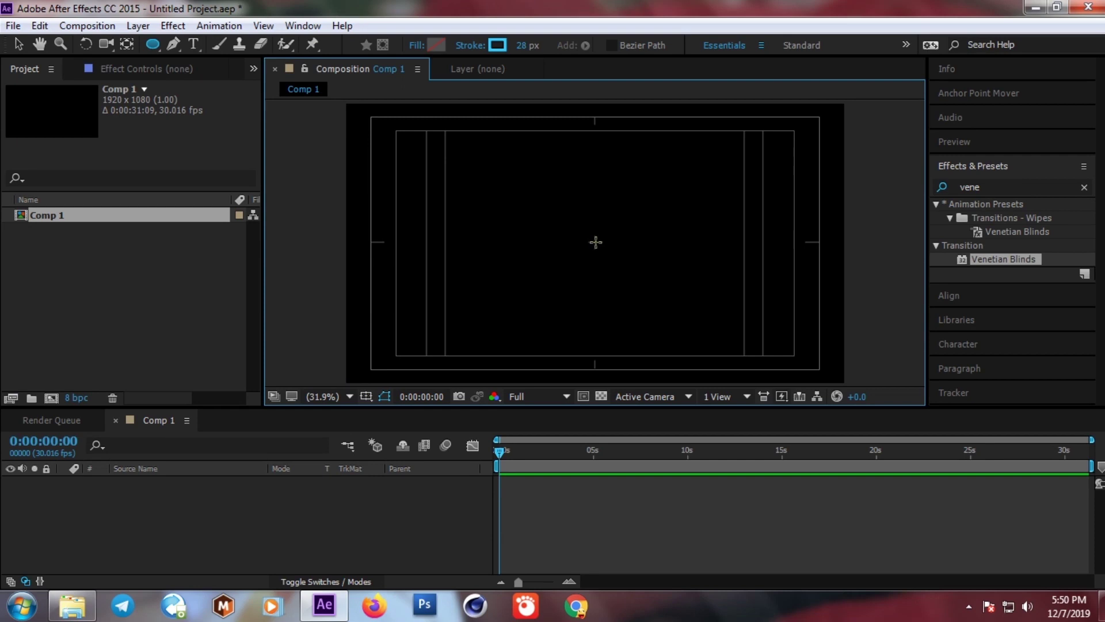
- Draw a large circle from the comp centre and set its stroke width to 4 px
click(596, 243)
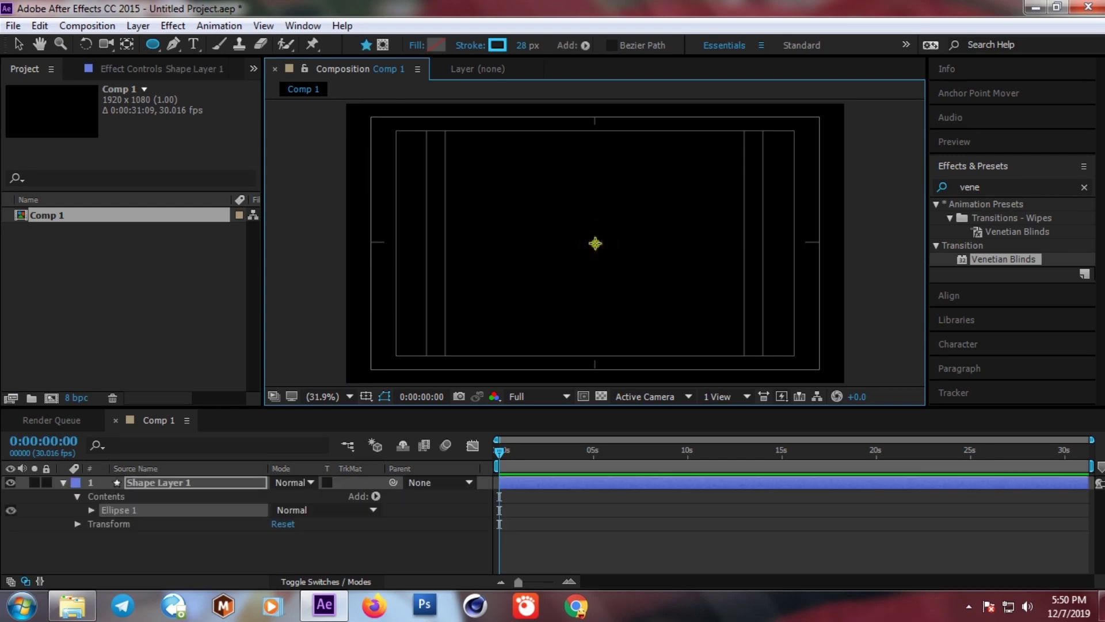
drag(596, 242, 676, 324)
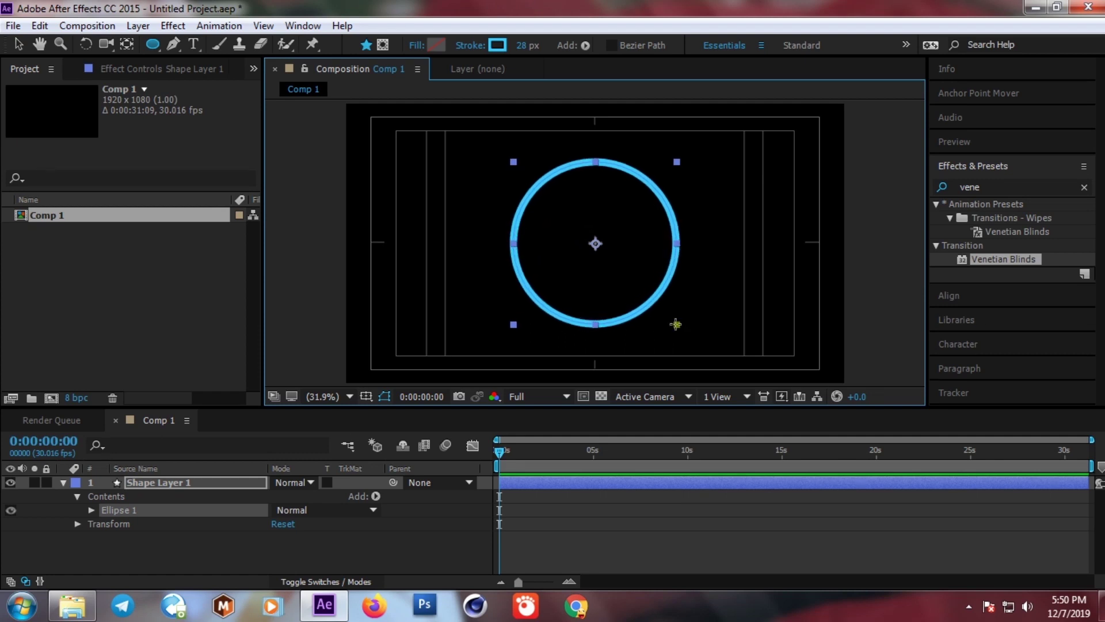
click(524, 46)
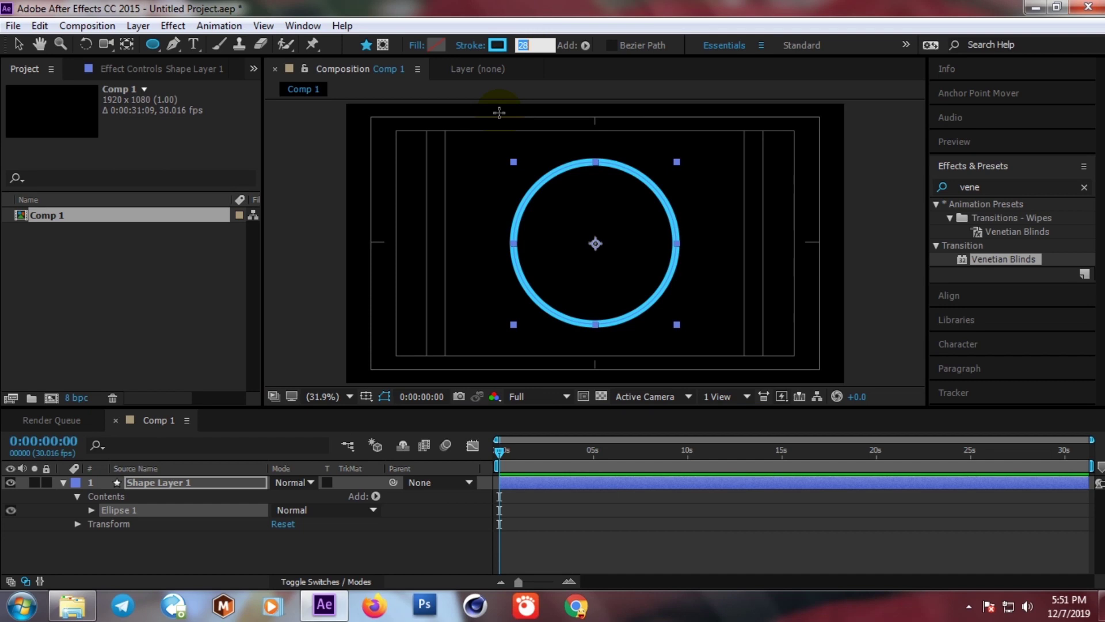
text(4)
key(Return)
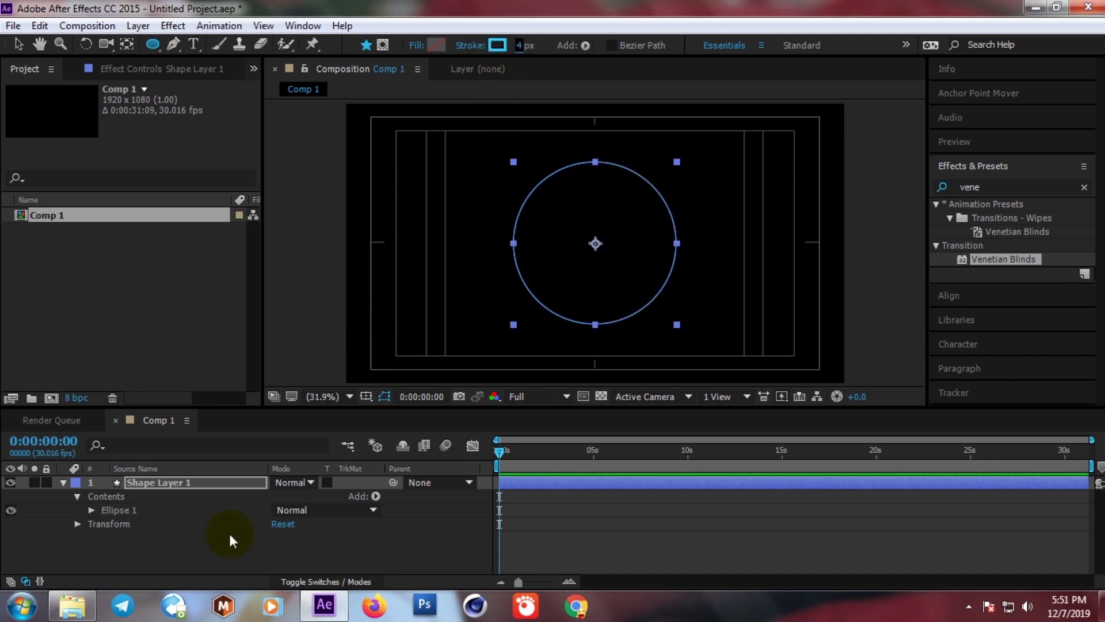
click(119, 536)
click(63, 482)
click(136, 481)
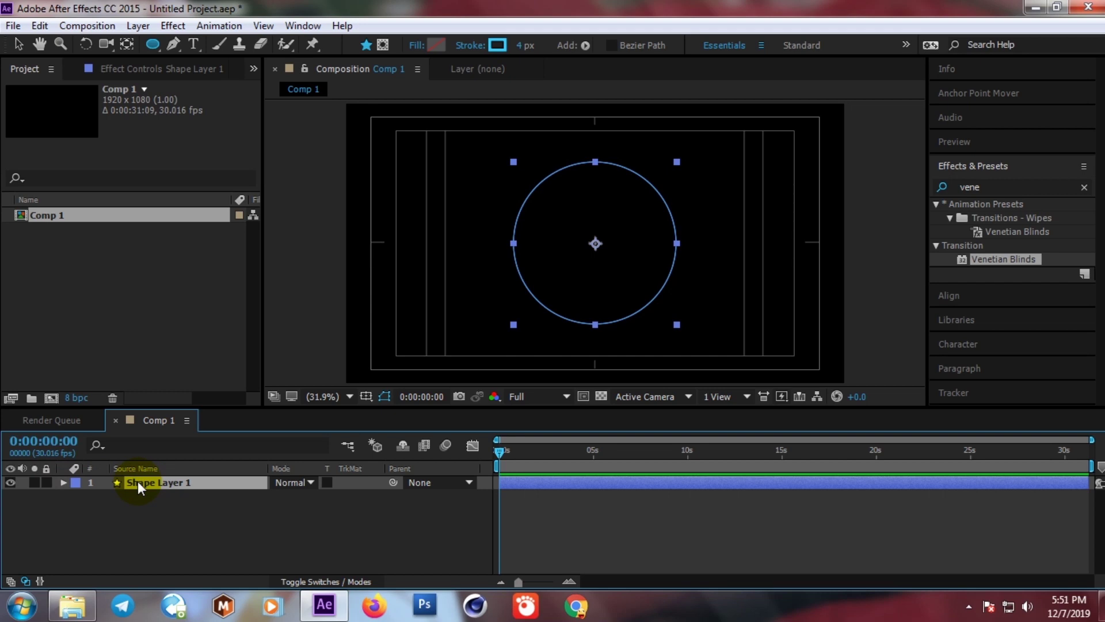
- Duplicate the circle and scale the copy, Shape Layer 2, to 93%
key(ctrl+d)
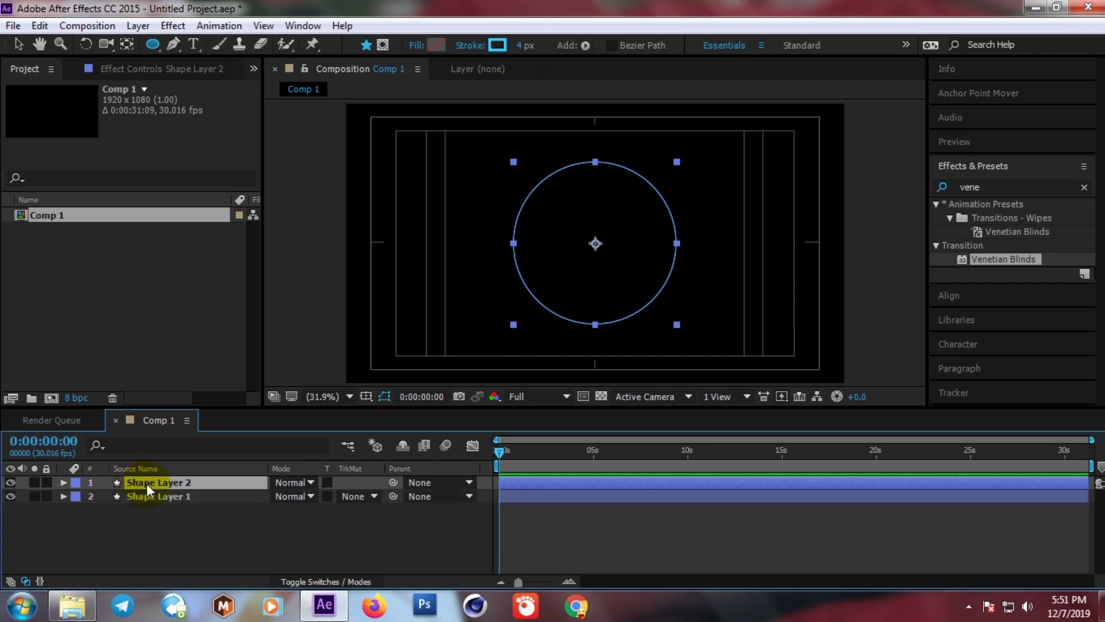
click(63, 482)
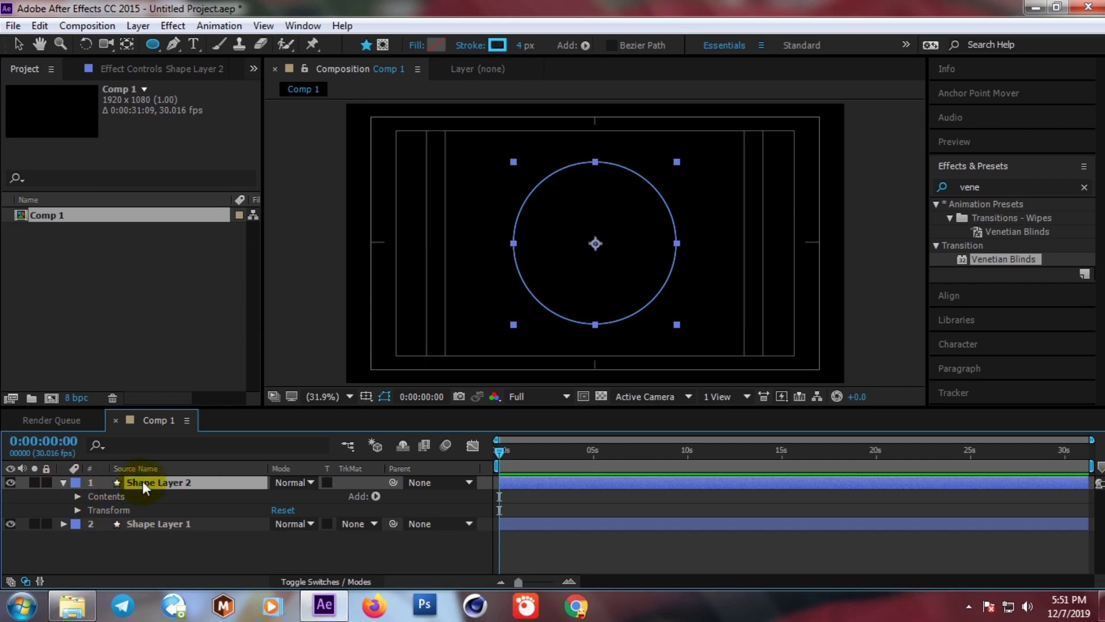
key(s)
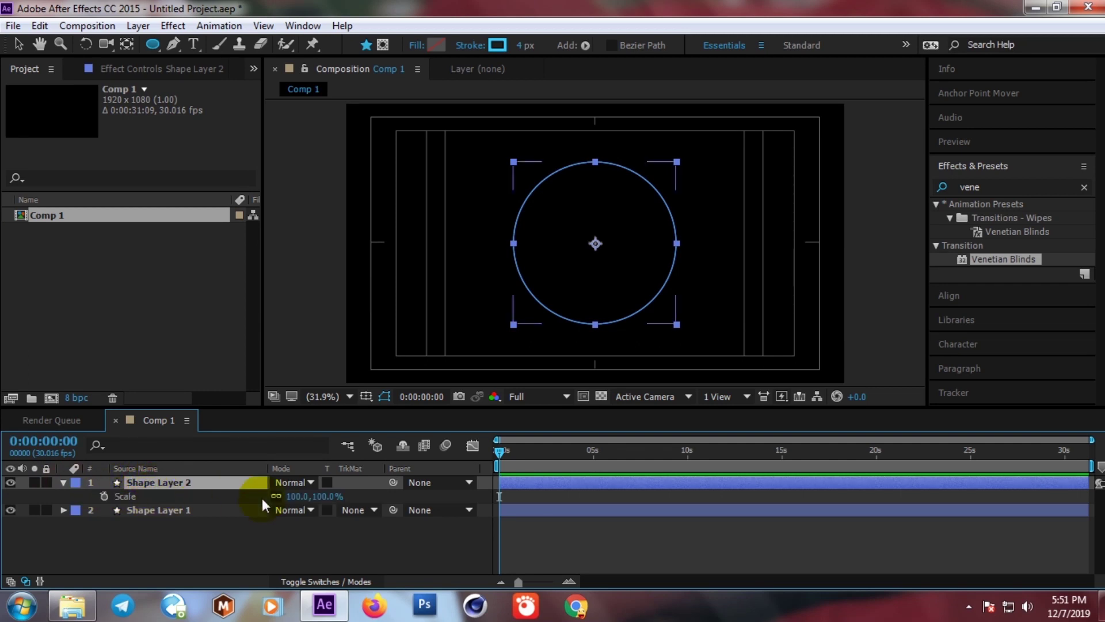
drag(291, 497, 282, 496)
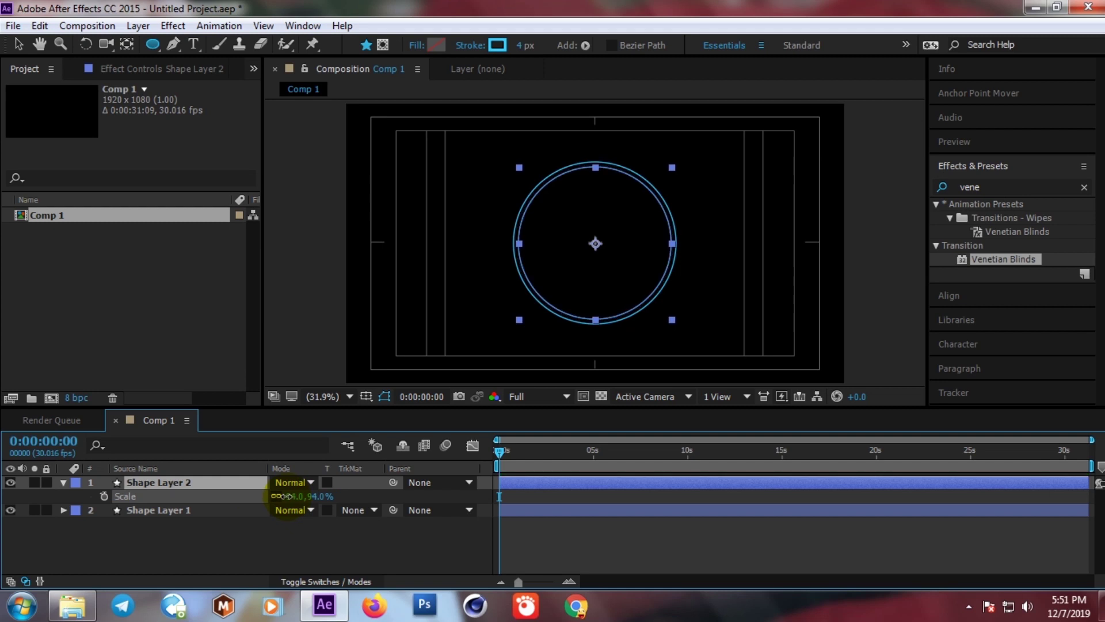
- Duplicate the original circle again and scale Shape Layer 3 to 107%
click(160, 510)
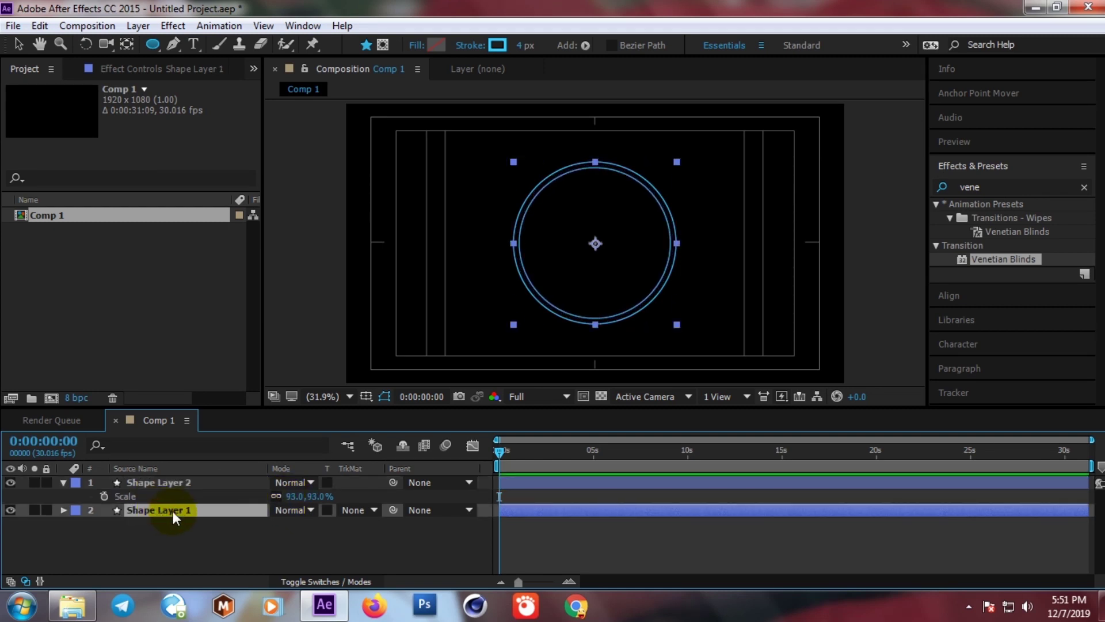
key(ctrl+d)
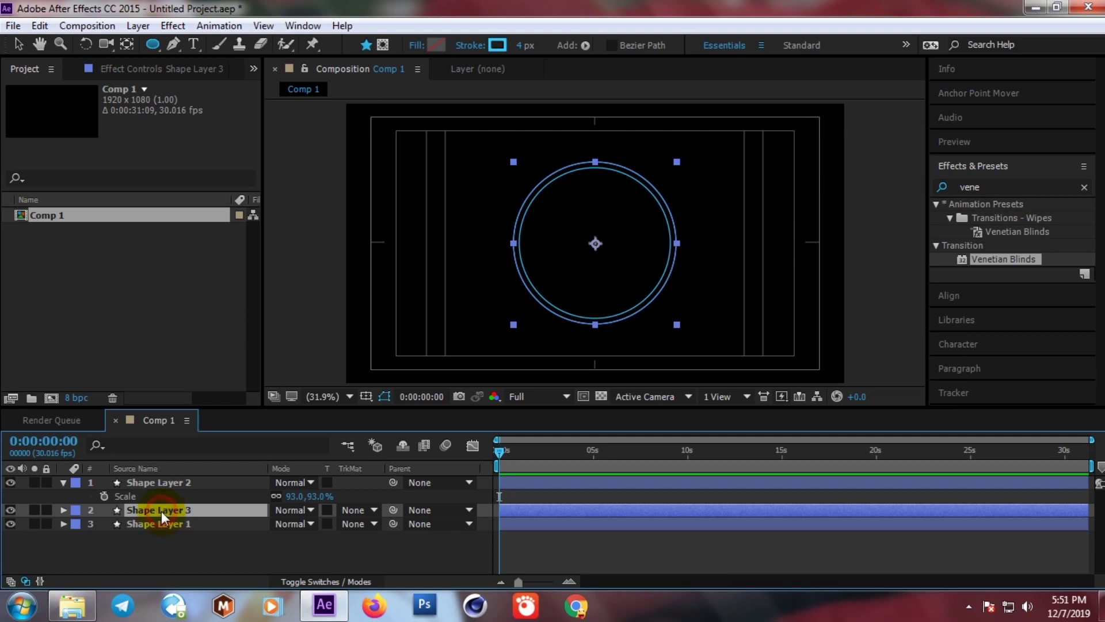
key(s)
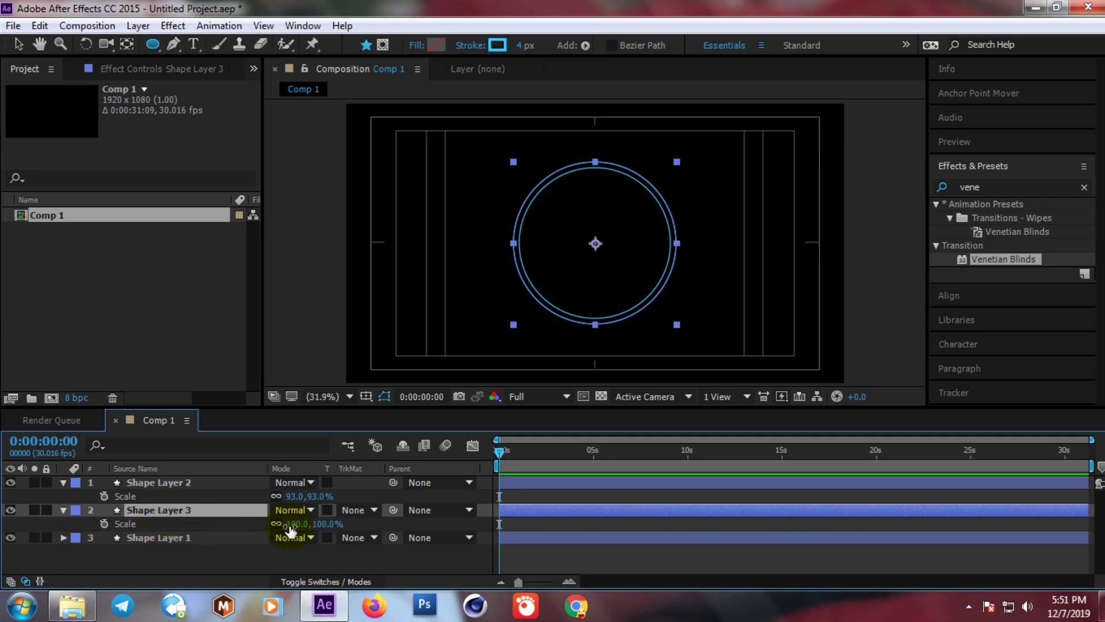
drag(295, 525, 299, 523)
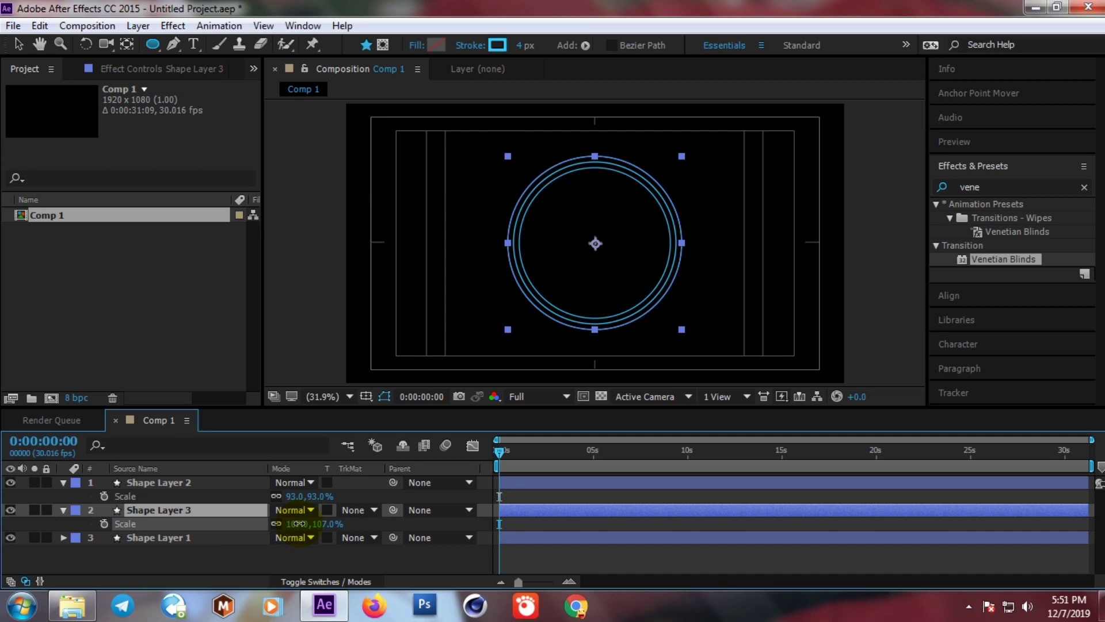
click(156, 538)
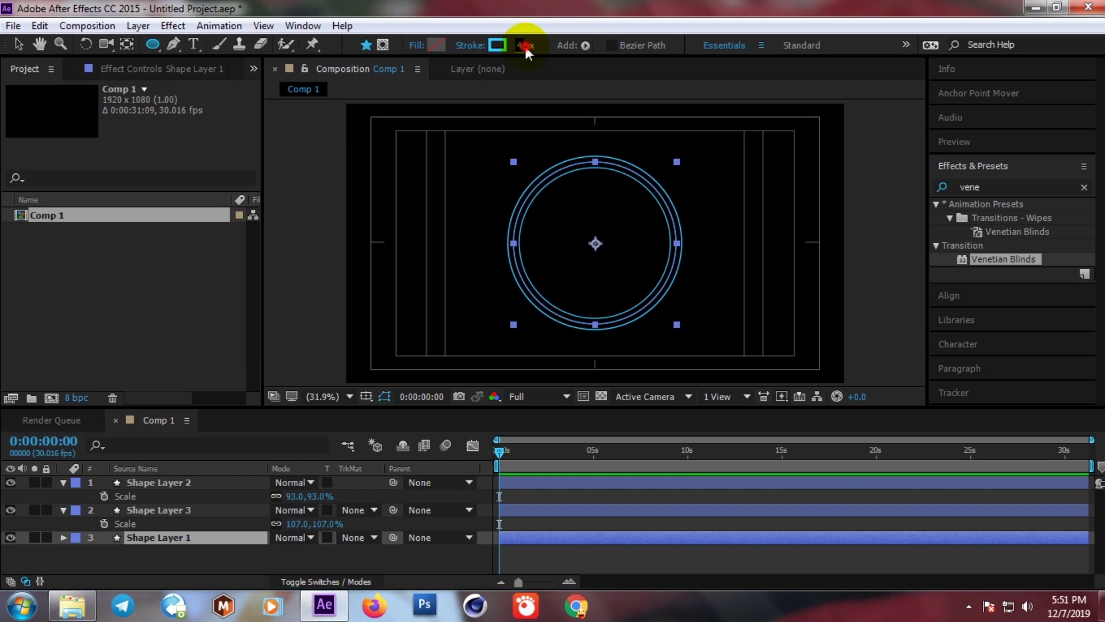
- Set Shape Layer 1's stroke width to 27 px, viewing the comp at 50%
drag(523, 45, 545, 46)
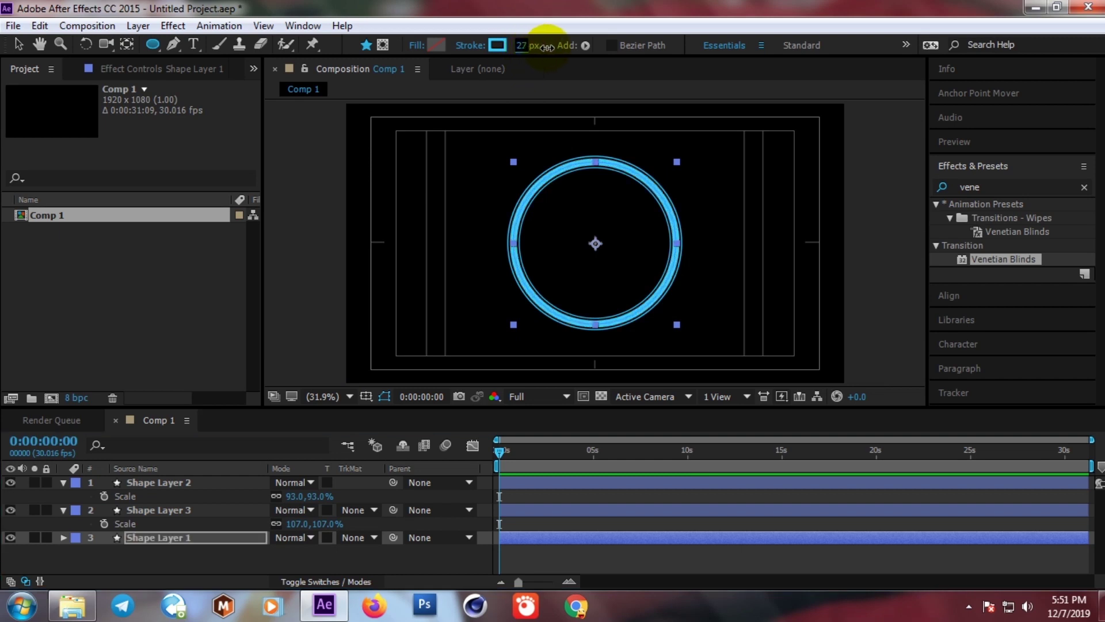
key(period)
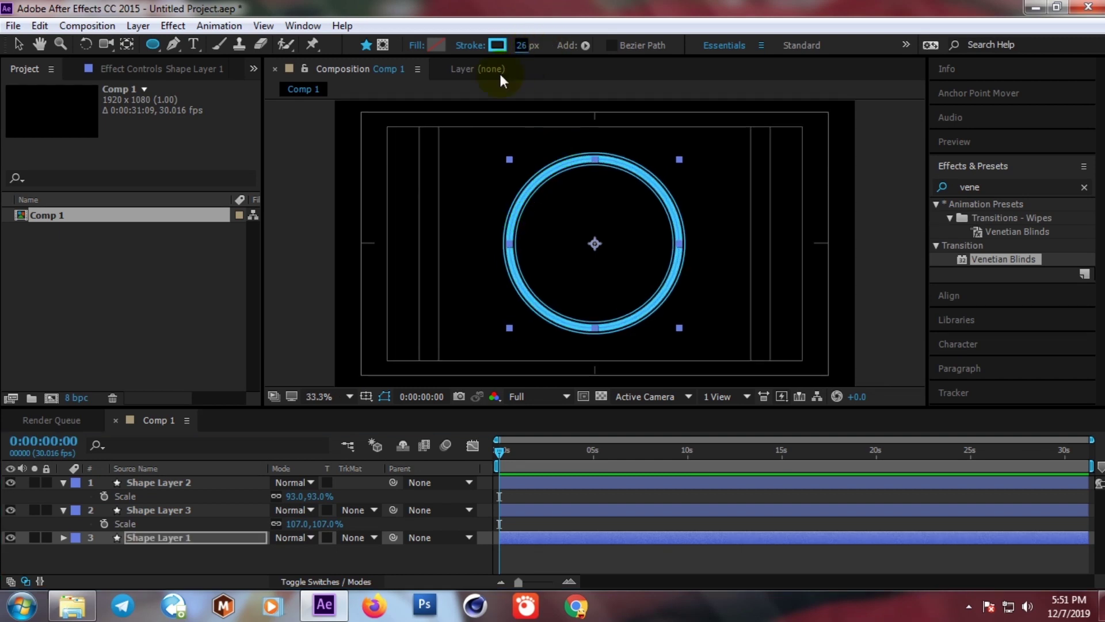
key(slash)
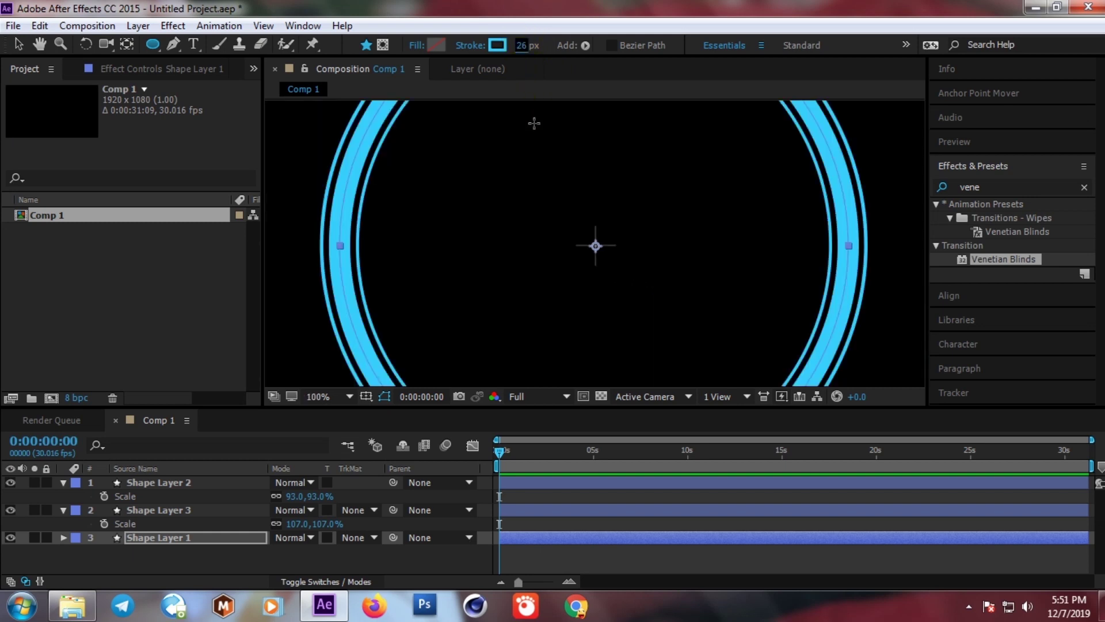
key(comma)
key(comma)
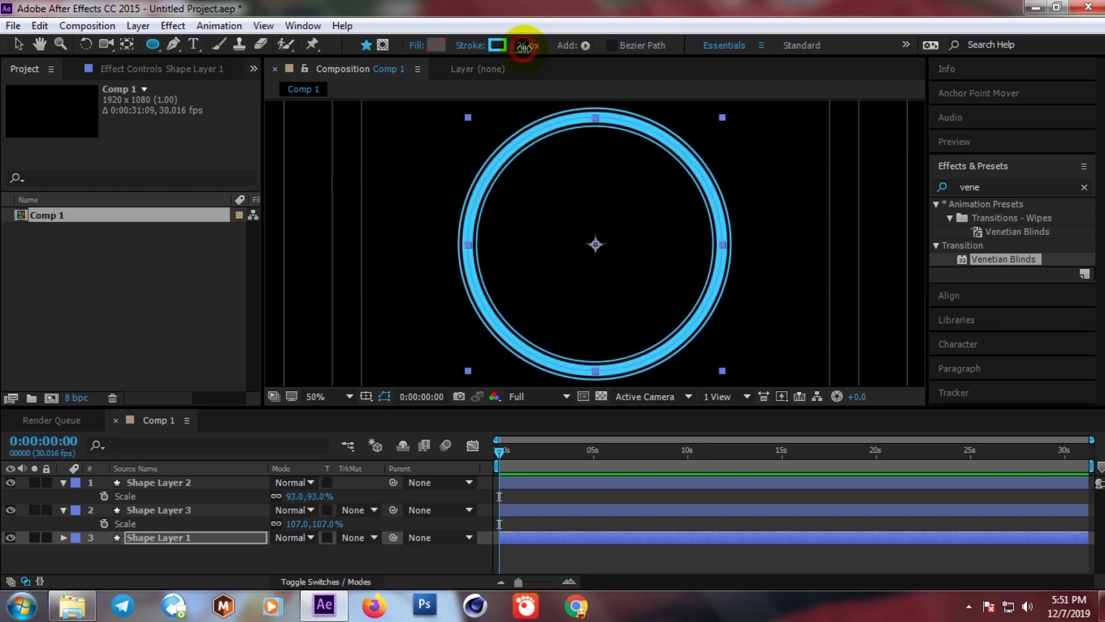
drag(524, 48, 529, 47)
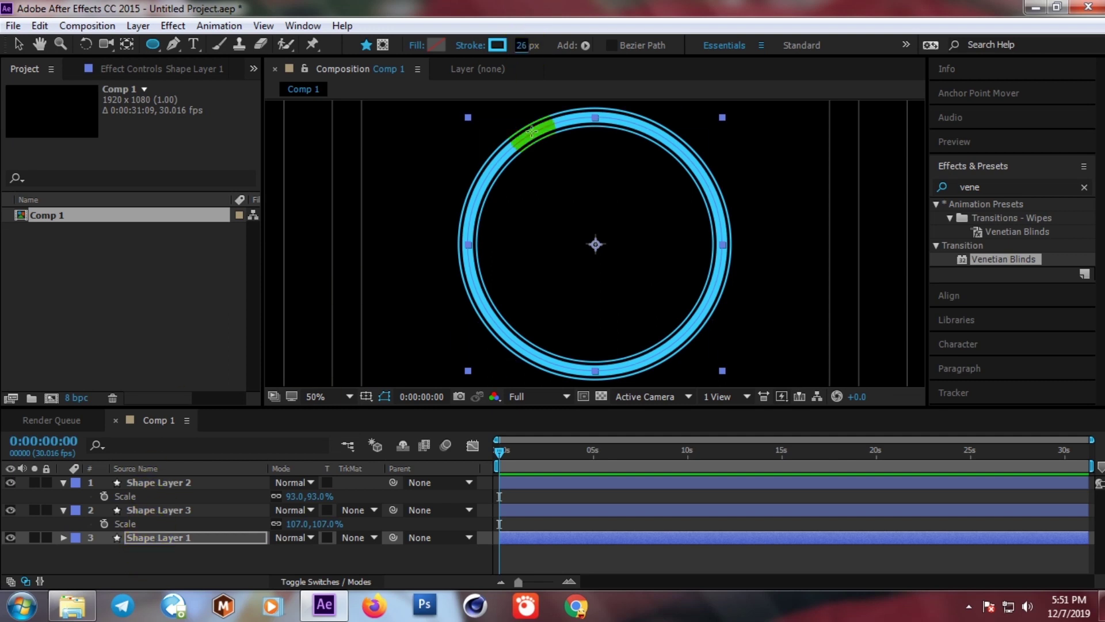
click(523, 44)
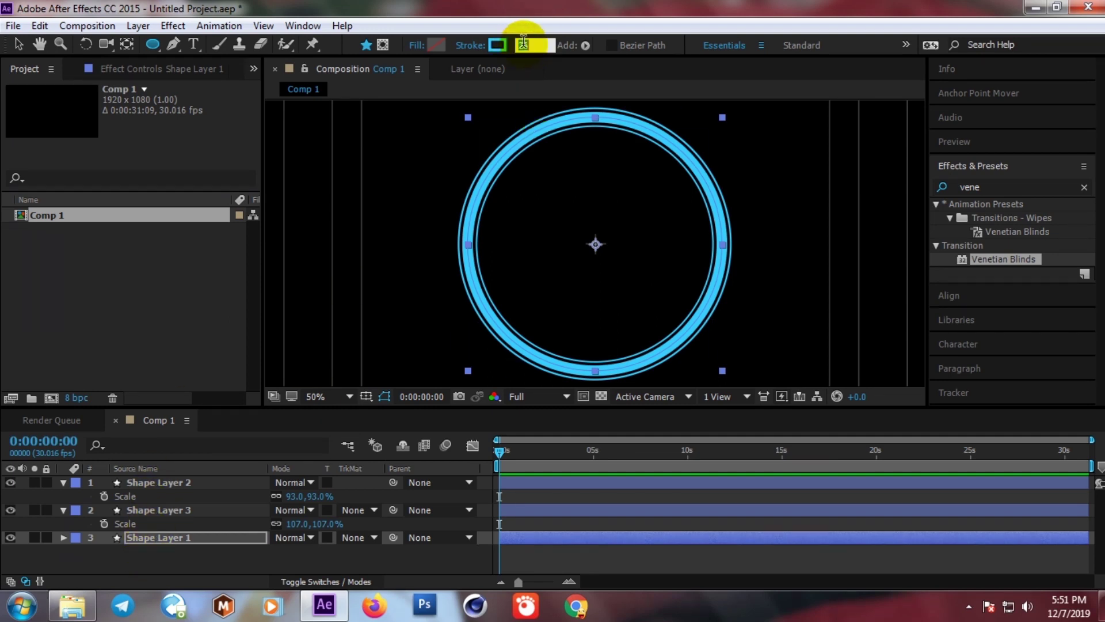
text(27)
key(Return)
click(164, 538)
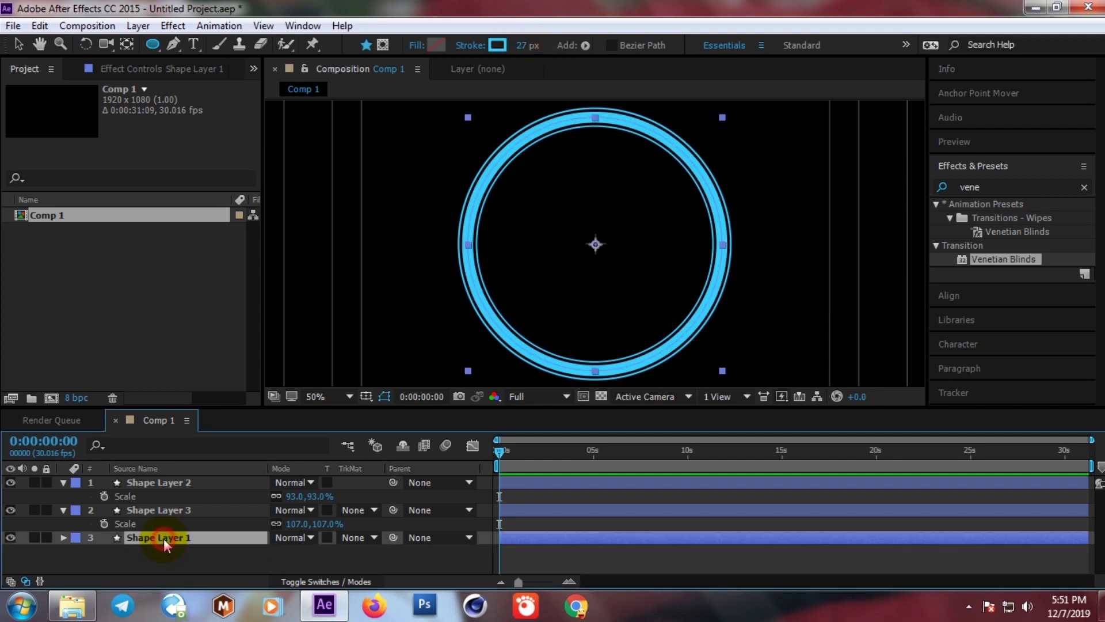
click(64, 537)
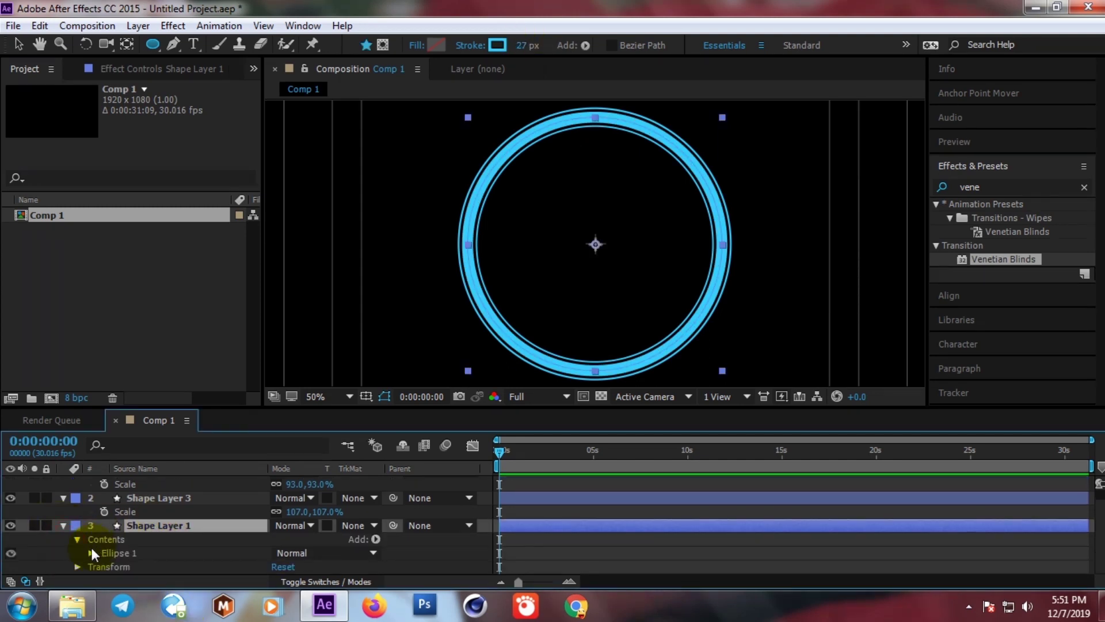
- Add Trim Paths to Shape Layer 1 and set its Start to 57%
click(375, 539)
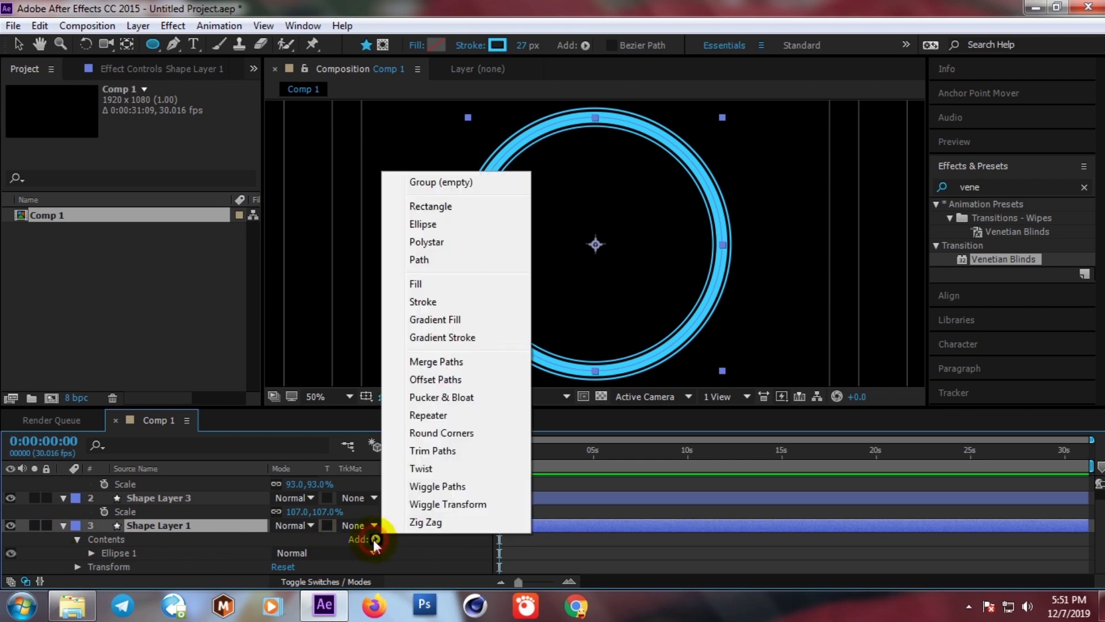
click(464, 451)
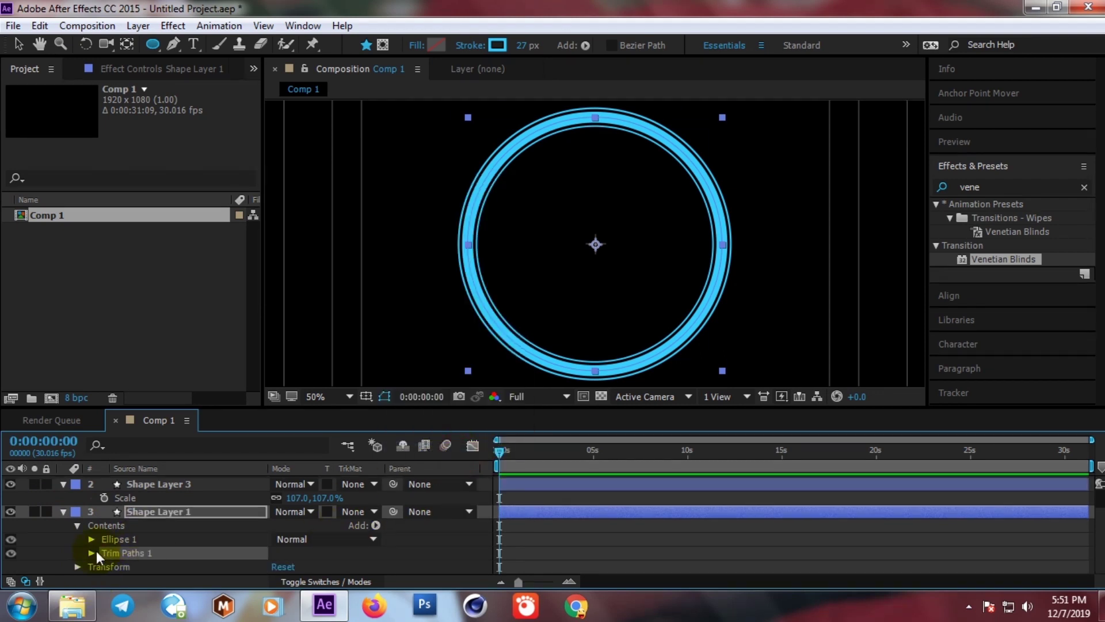
click(91, 554)
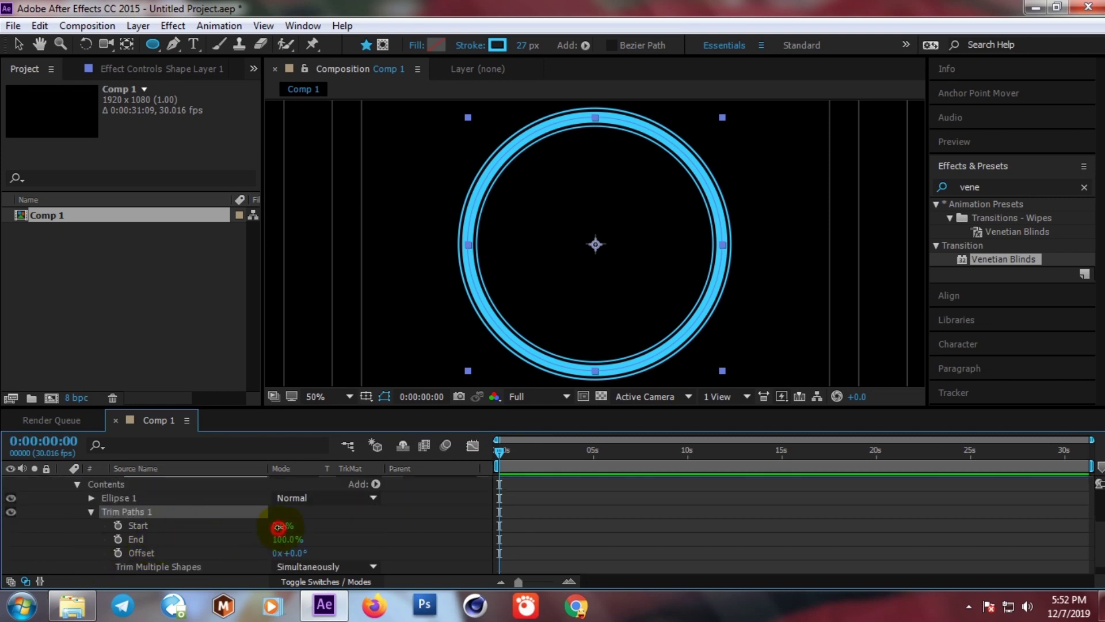
drag(280, 525, 322, 525)
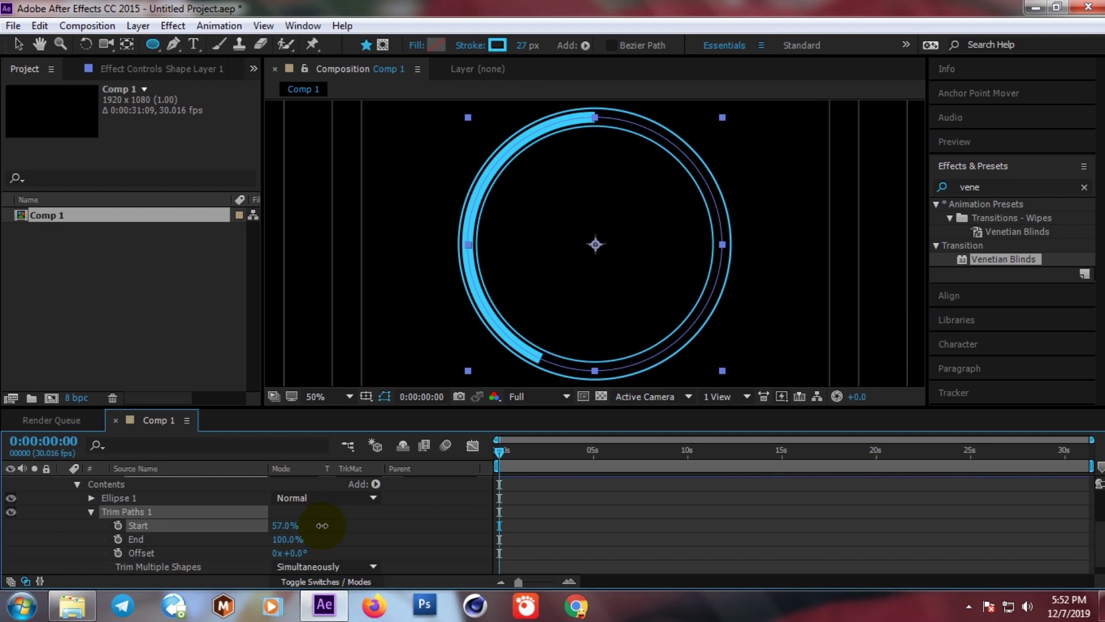
click(77, 485)
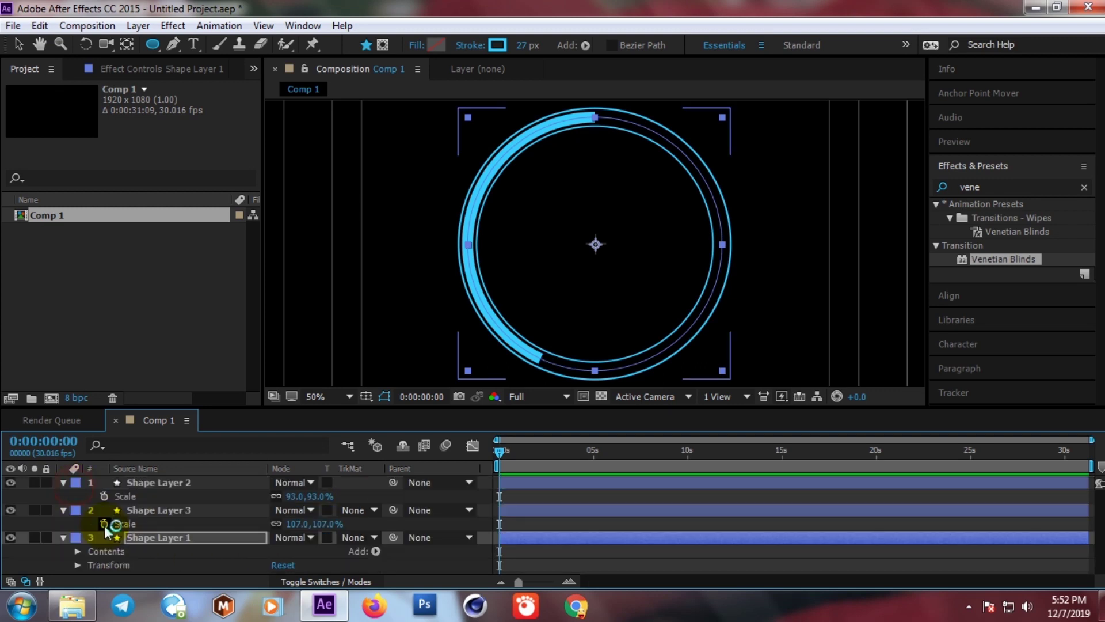
- Give Shape Layer 1's Rotation the expression wiggle(1,100)
click(77, 565)
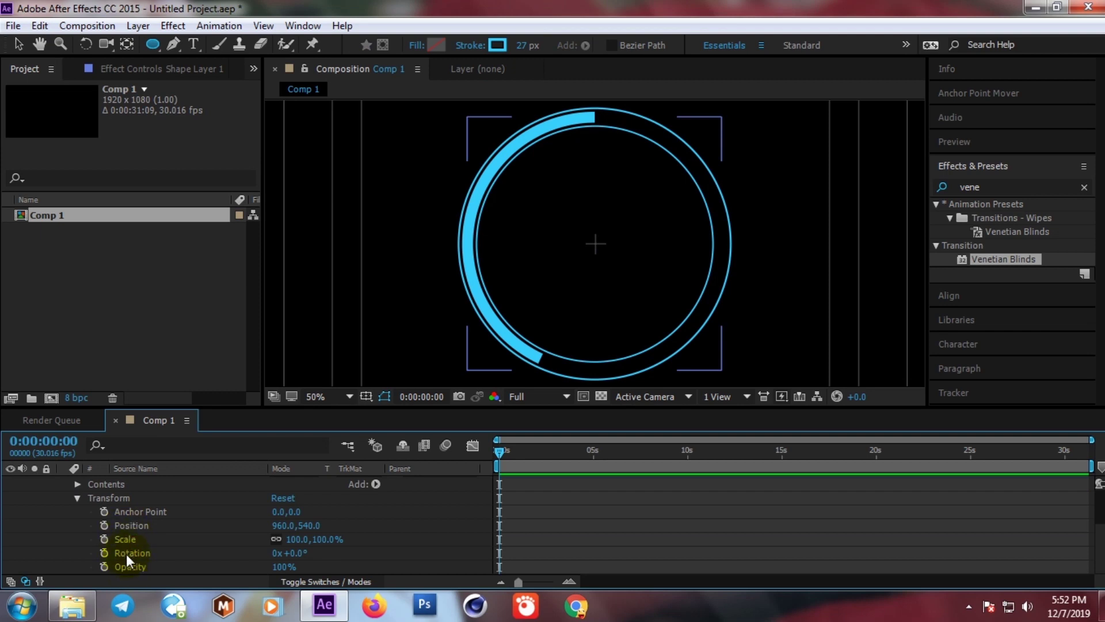
click(126, 553)
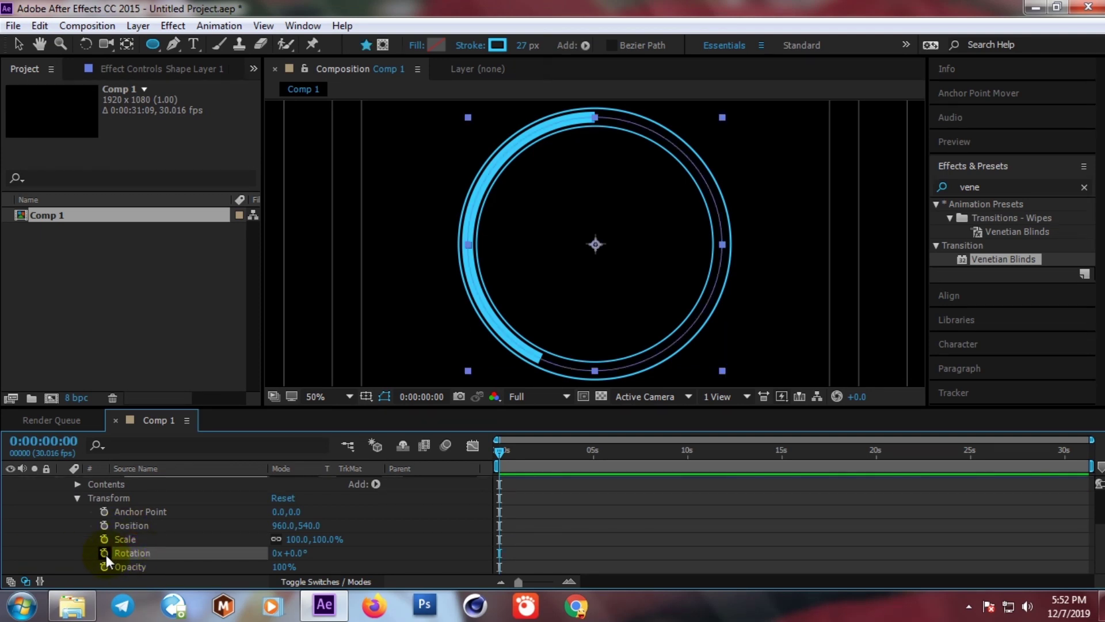
alt+click(105, 552)
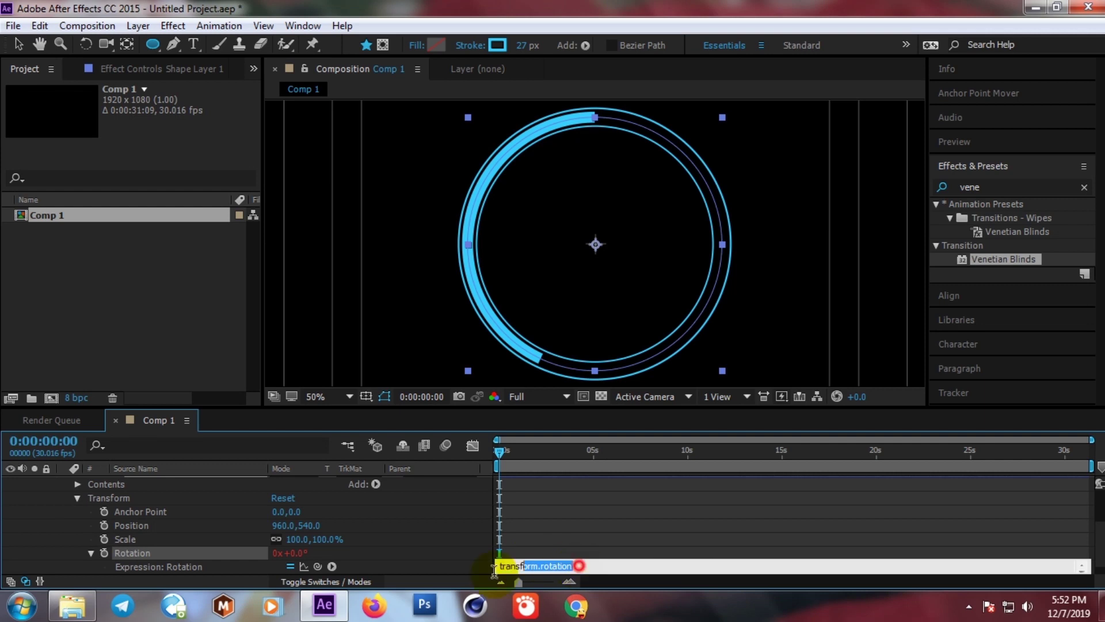
text(wi)
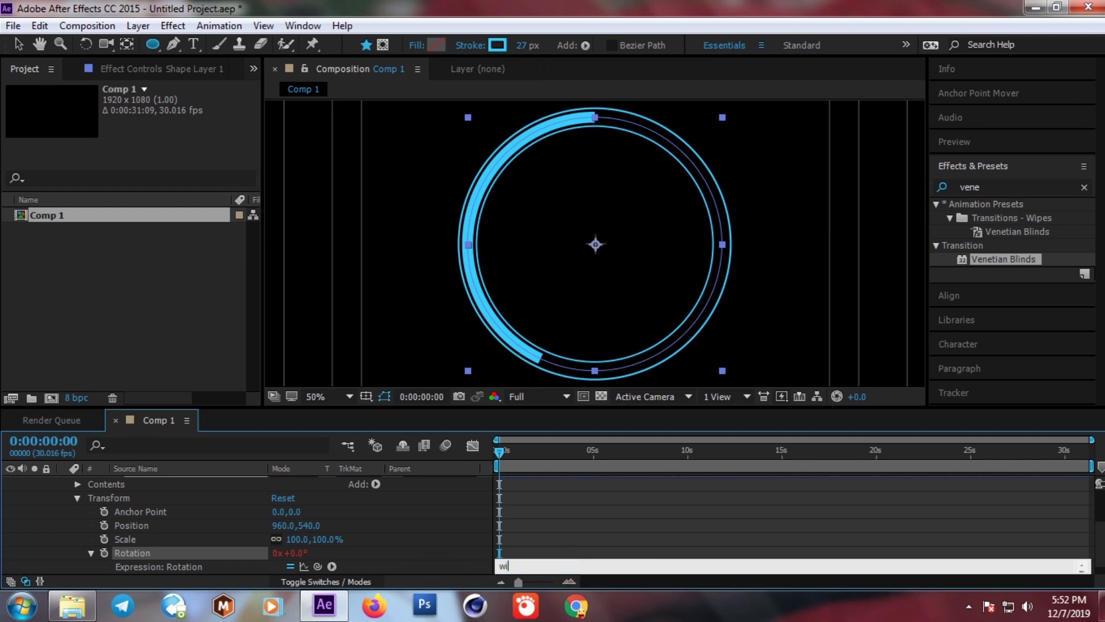
text(ggle)
text((1,)
text(100)
text())
click(524, 449)
- Preview the wiggling arc with the viewer set to Fit
key(space)
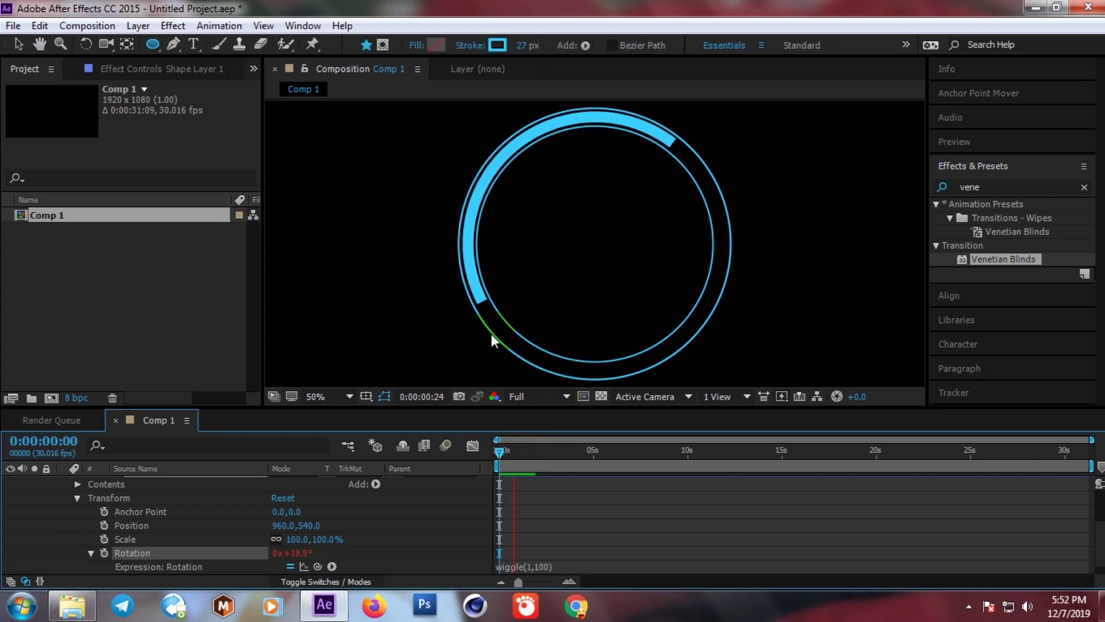
click(332, 395)
click(358, 122)
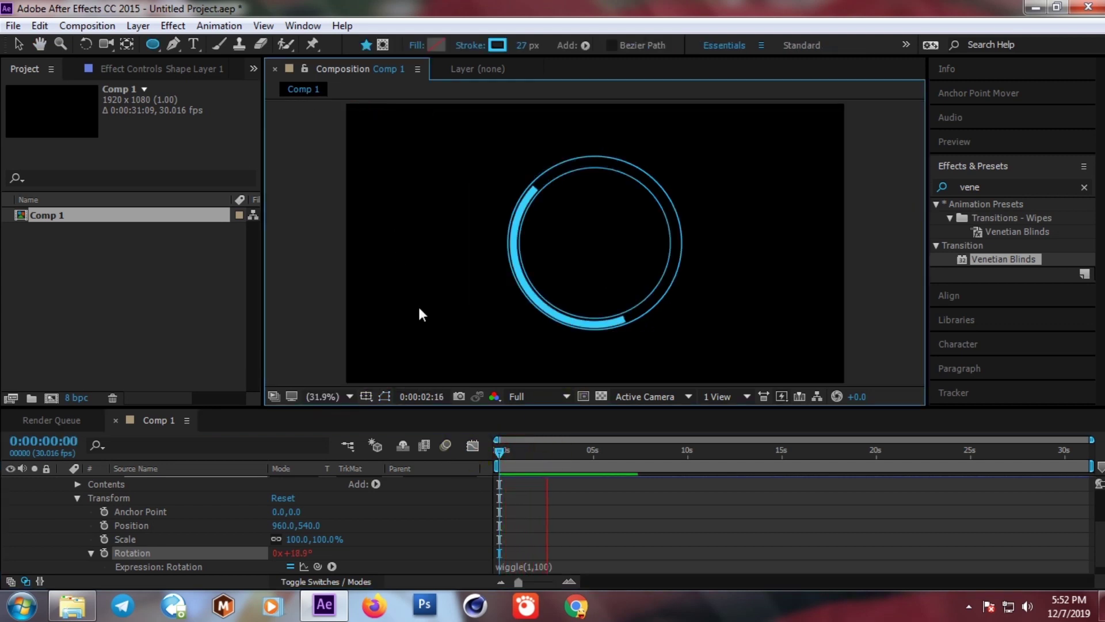
click(478, 448)
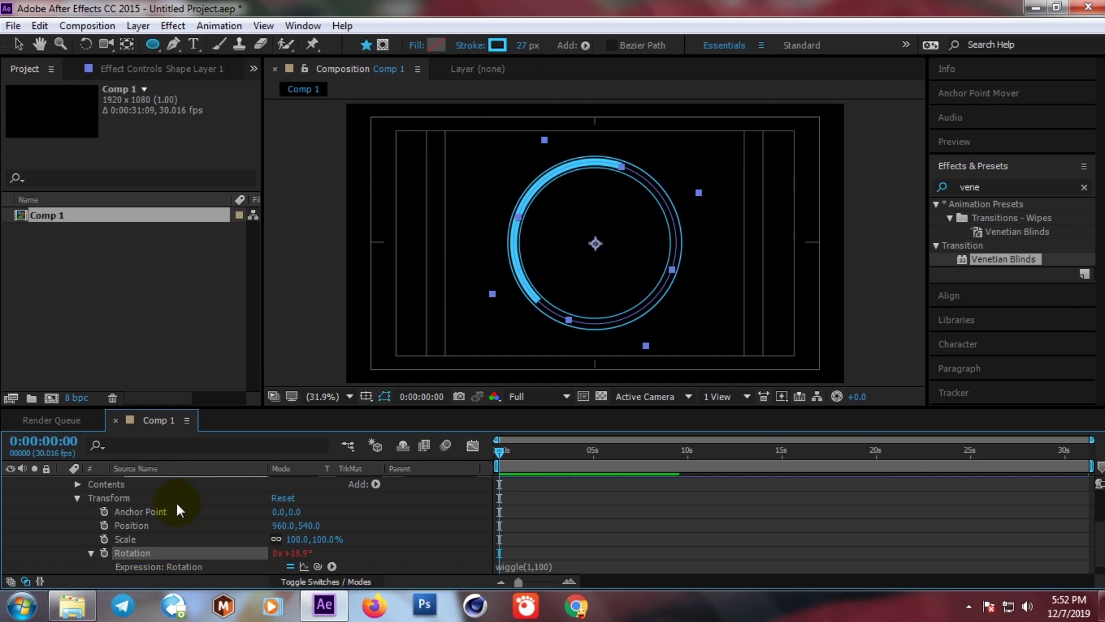
scroll(175, 500, up, 2)
scroll(137, 522, up, 1)
- Duplicate the arc layer and set the copy's Trim Paths to Start 18%, End 40%
click(144, 537)
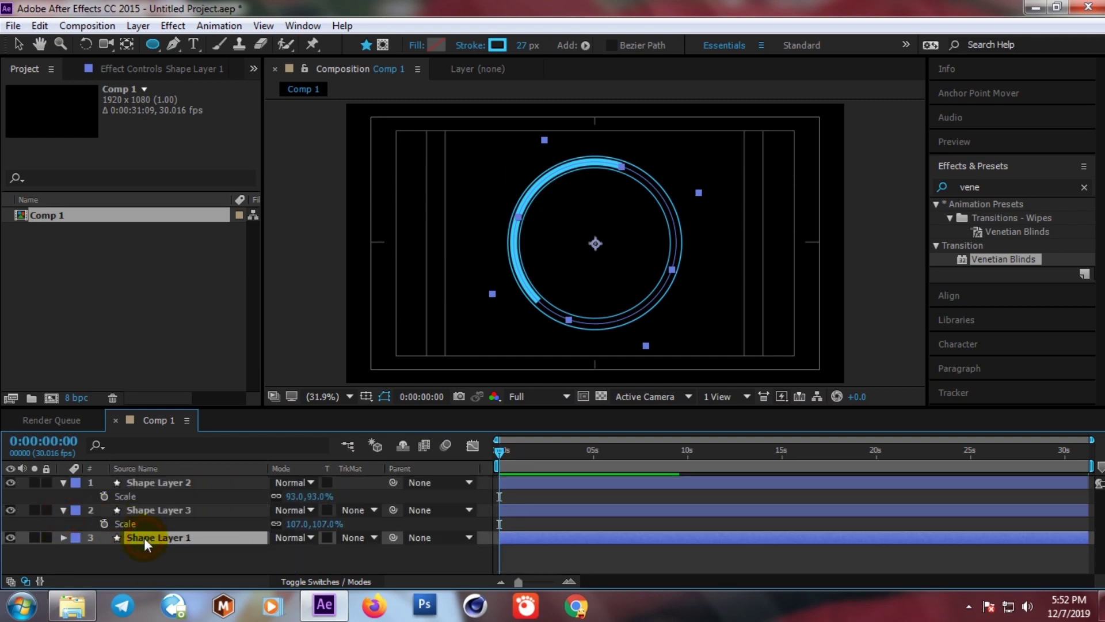
key(ctrl+d)
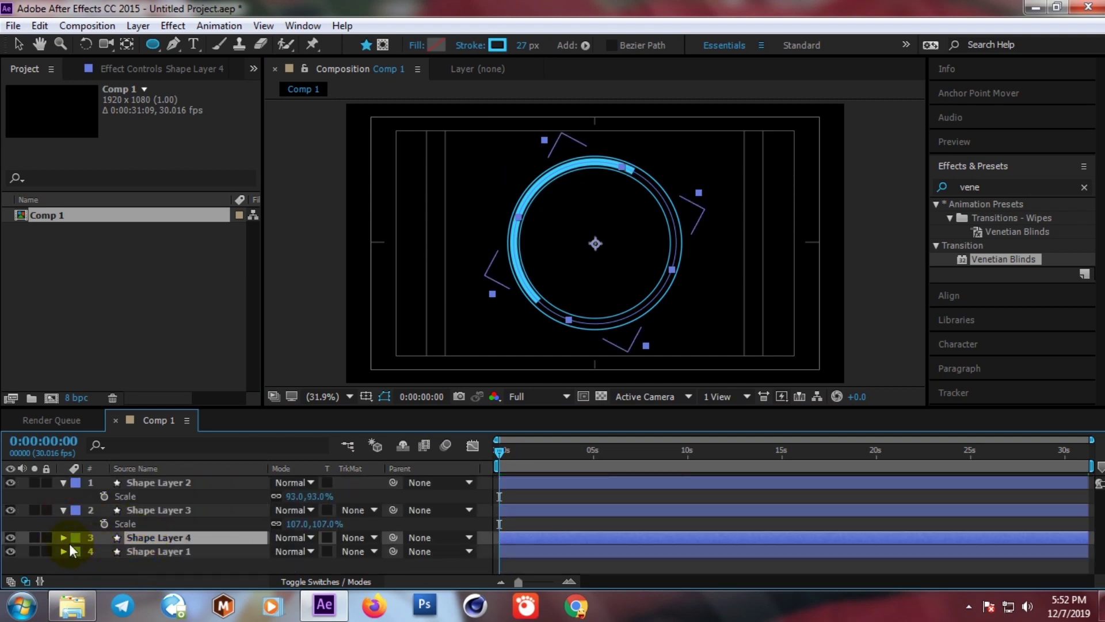
click(64, 538)
click(77, 551)
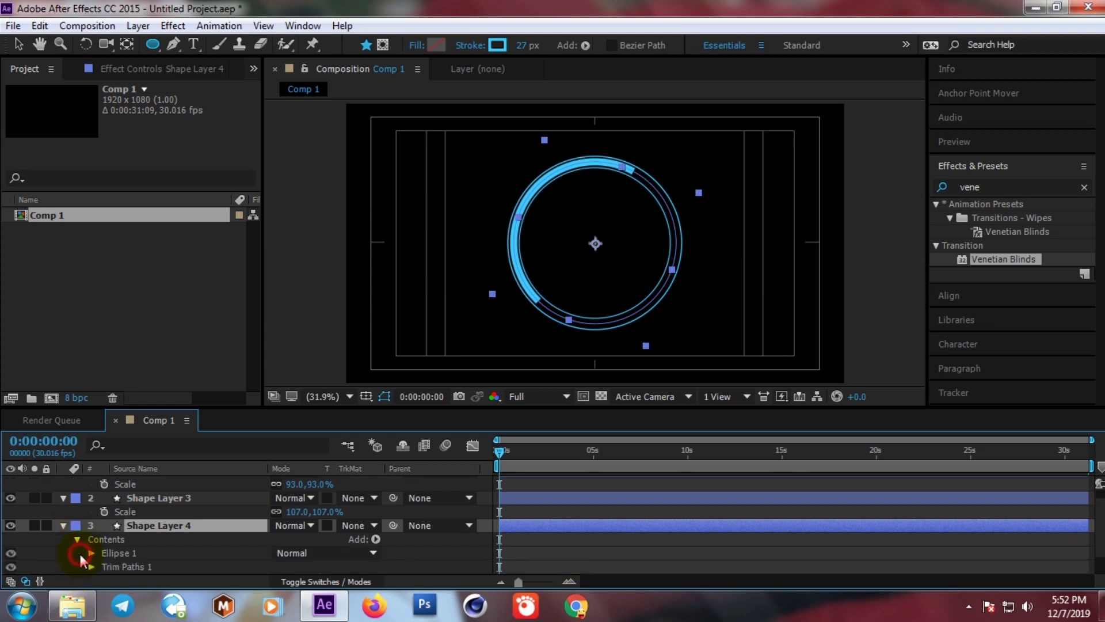
scroll(96, 552, down, 2)
click(91, 540)
scroll(109, 544, down, 1)
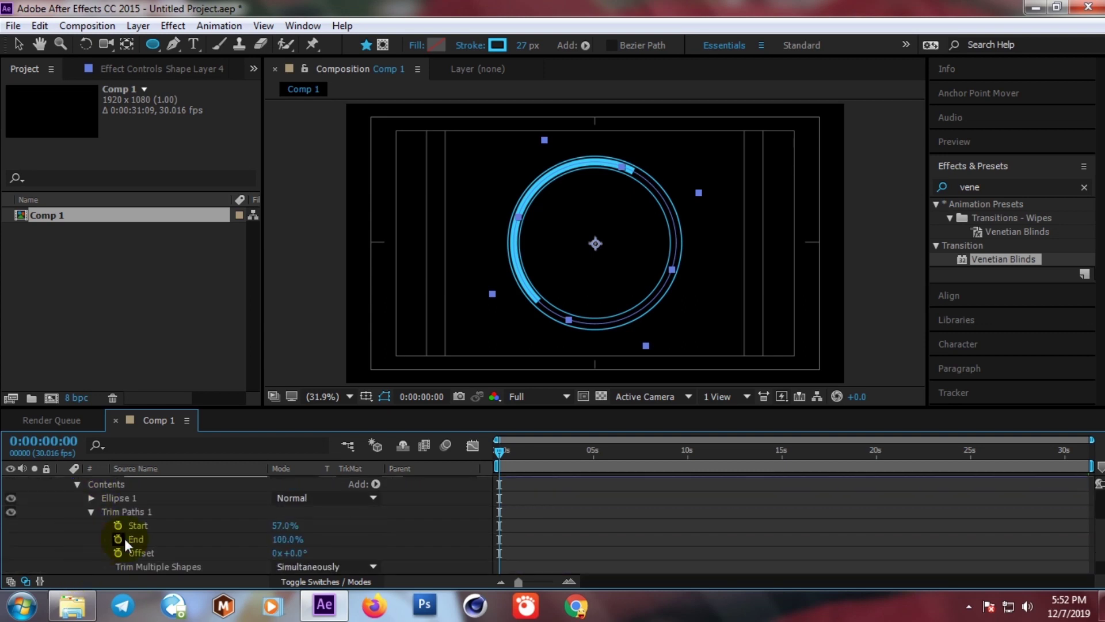
mouse_move(290, 529)
mouse_down()
mouse_move(241, 526)
mouse_move(284, 531)
mouse_move(255, 543)
mouse_up()
shift+click(282, 539)
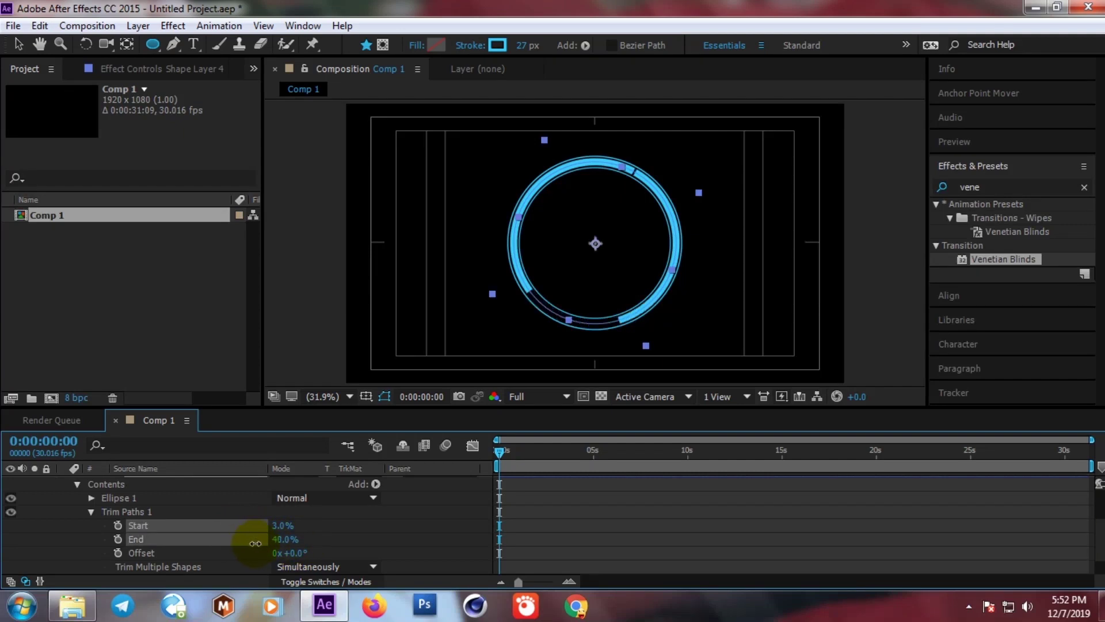
click(274, 544)
drag(286, 525, 292, 528)
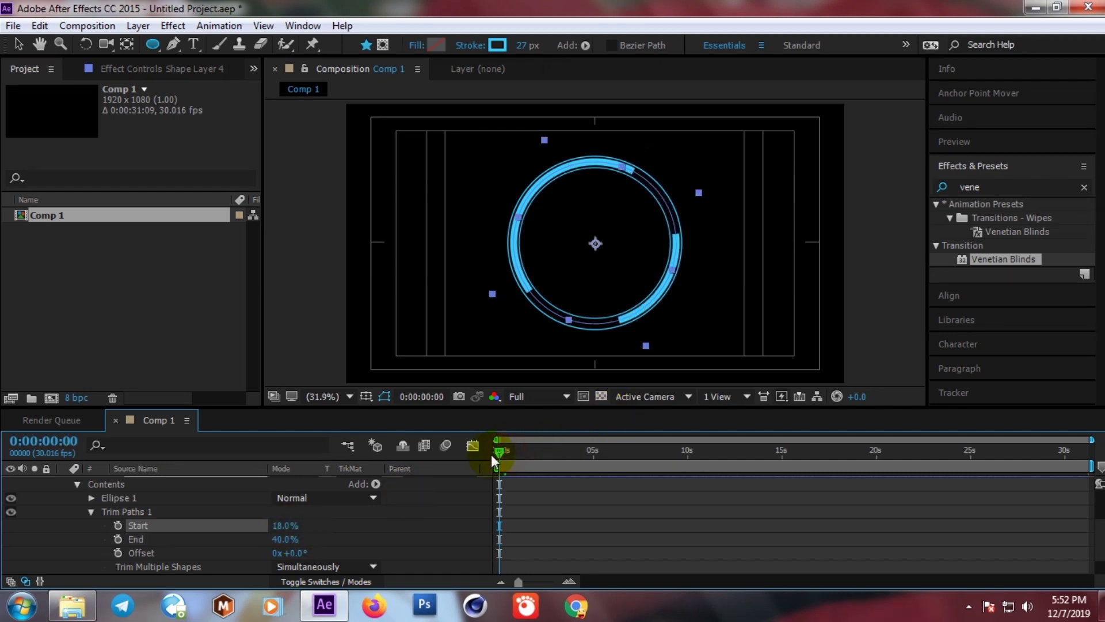
- Preview both wiggling arcs
key(space)
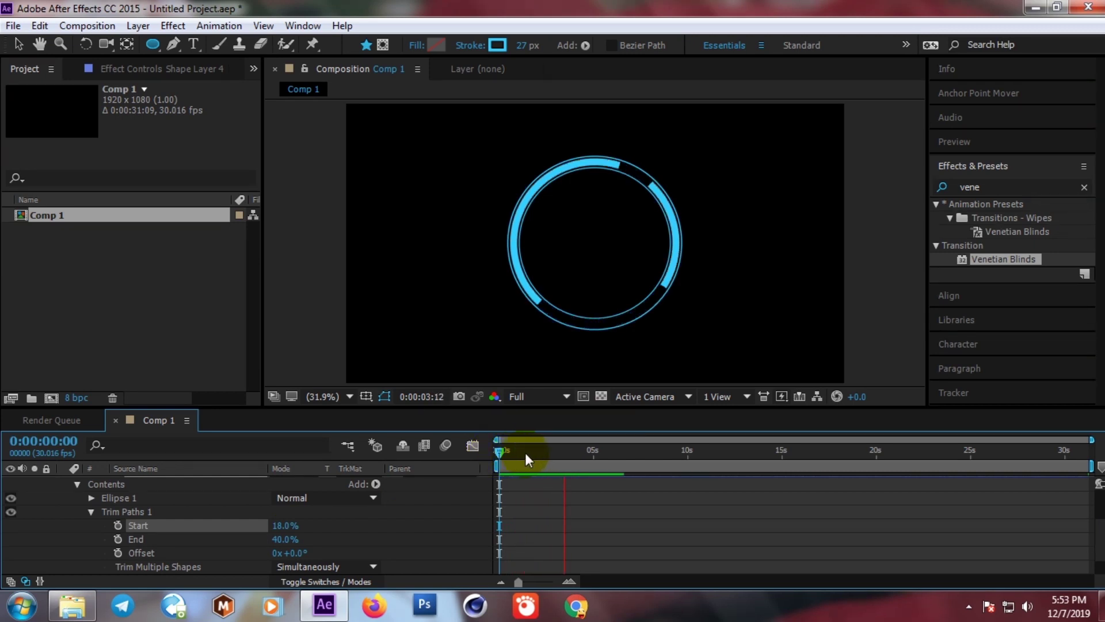
click(515, 452)
scroll(88, 543, up, 3)
- Duplicate thin ring Shape Layer 2 and scale the copy down to 65%
scroll(58, 534, up, 2)
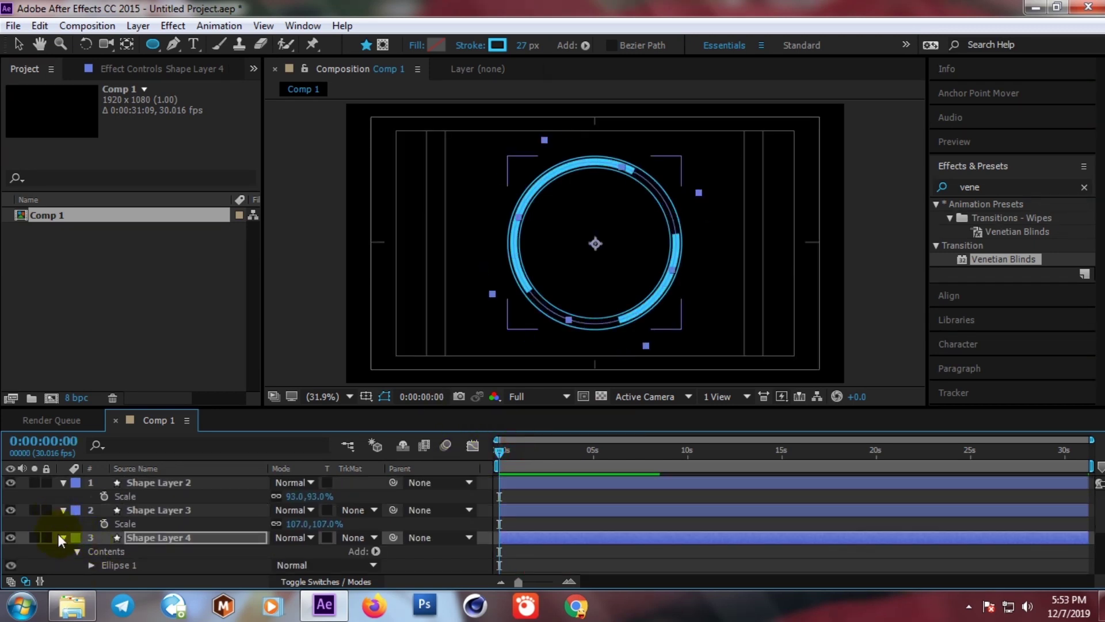
click(60, 537)
click(63, 510)
click(63, 482)
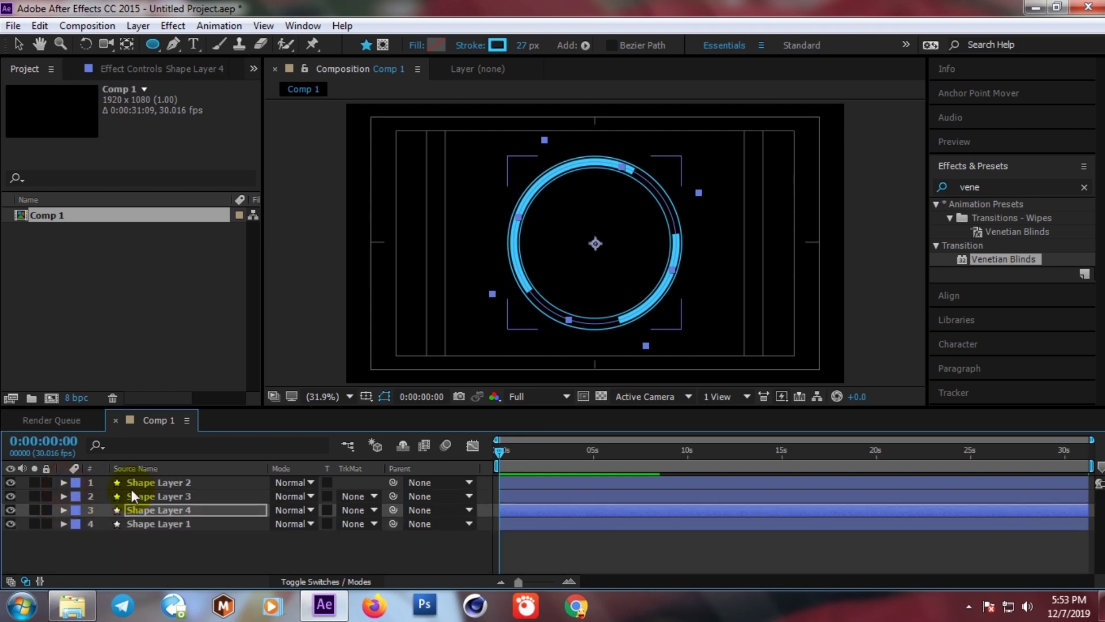
click(162, 482)
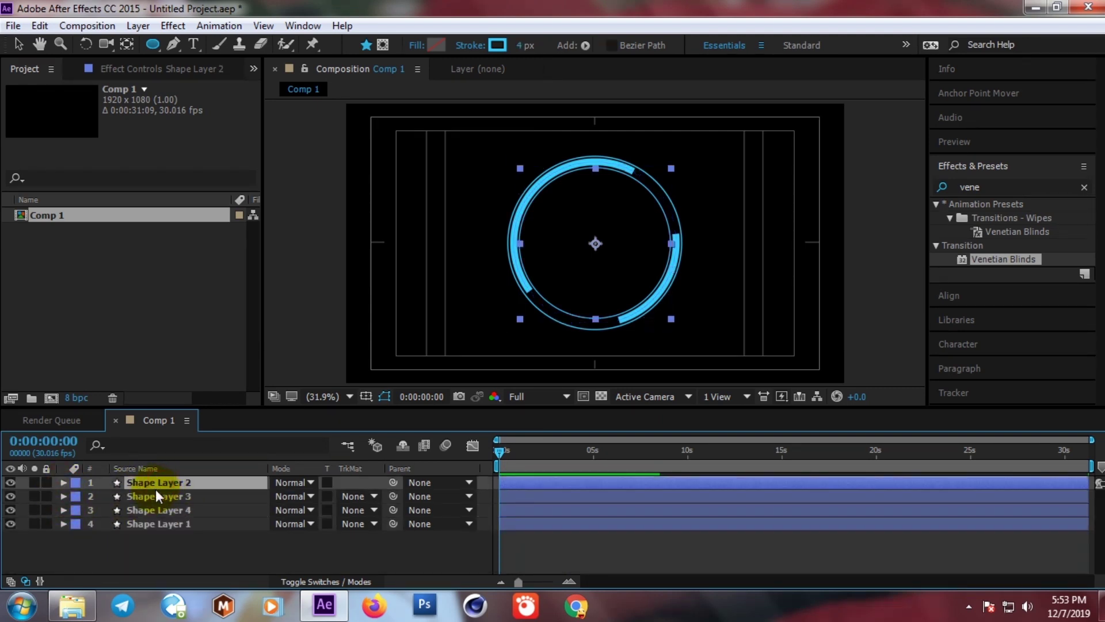
key(ctrl+d)
key(s)
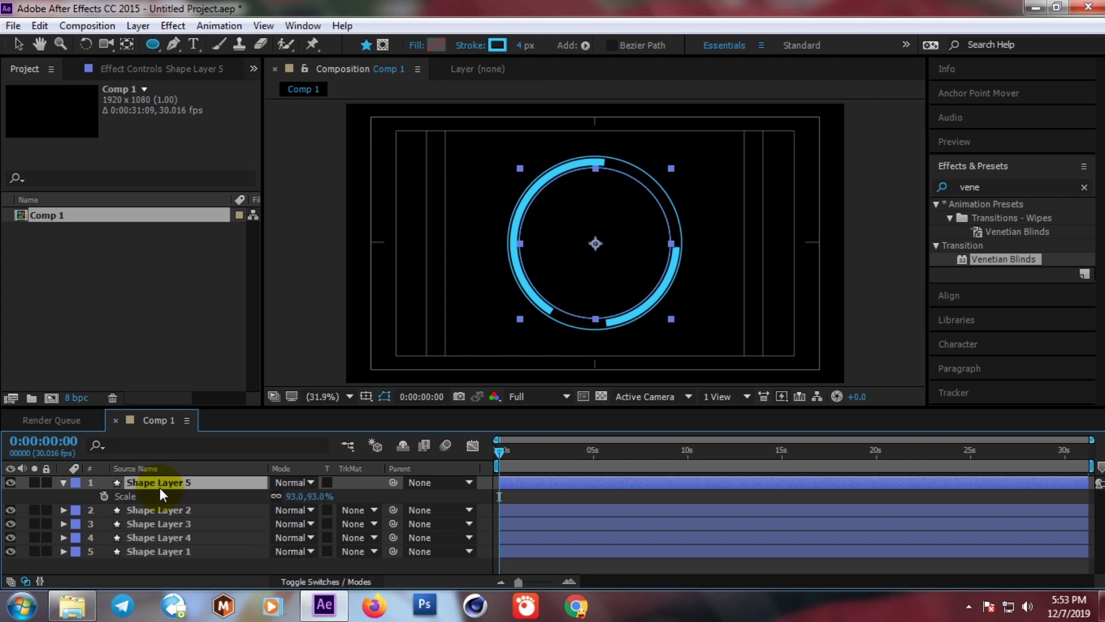
drag(319, 497, 287, 495)
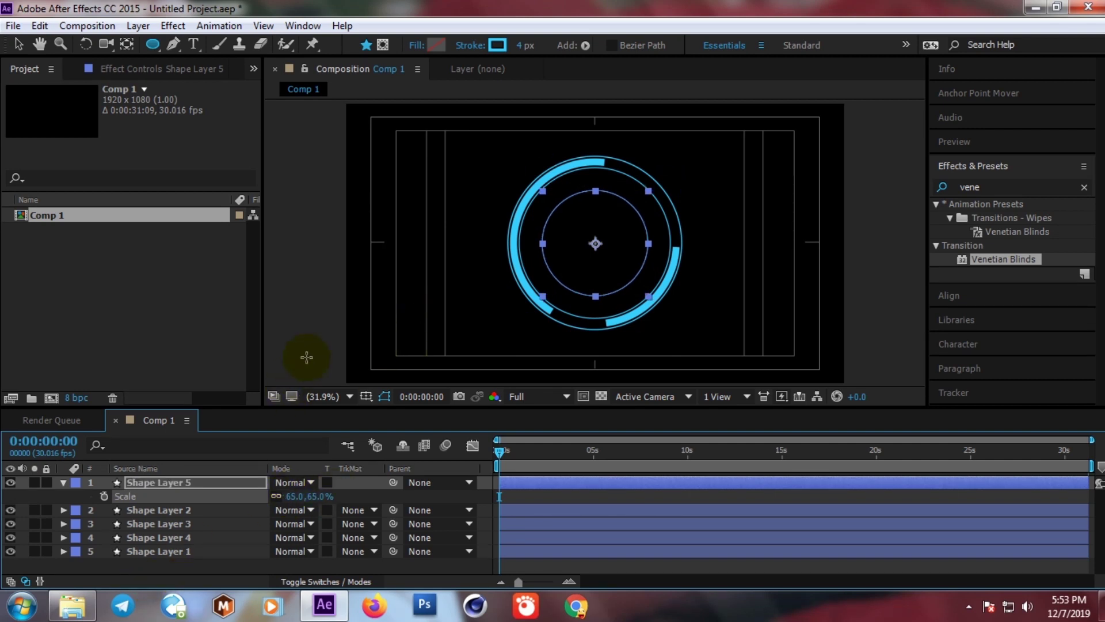
- Create a 7BFFB6 solid and mask it to a horizontal strip across the comp centre
click(142, 29)
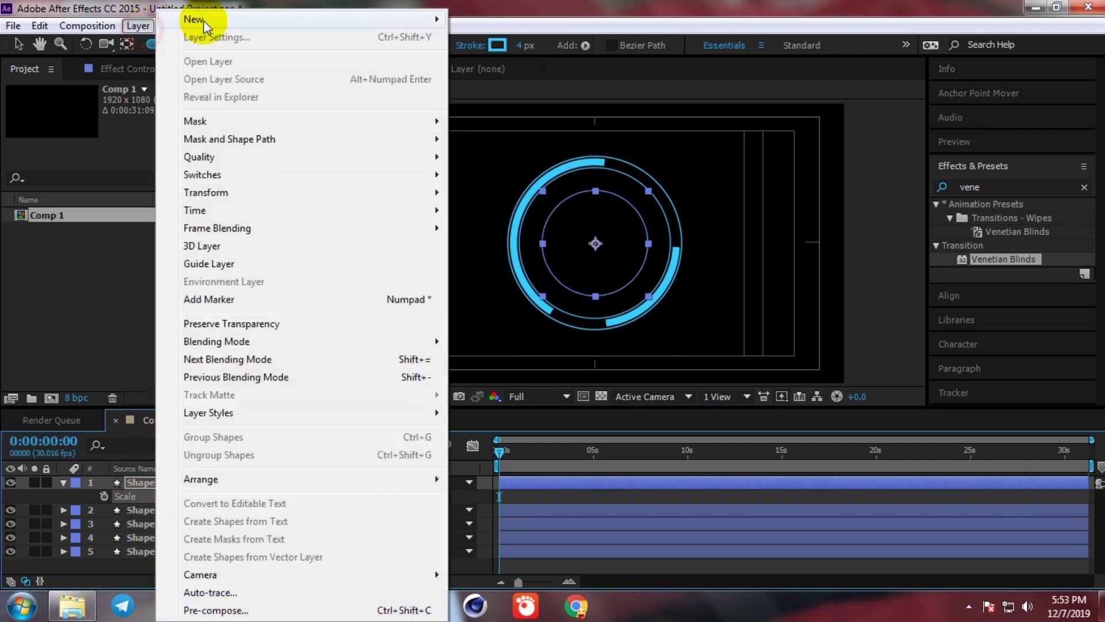
mouse_move(205, 19)
click(498, 38)
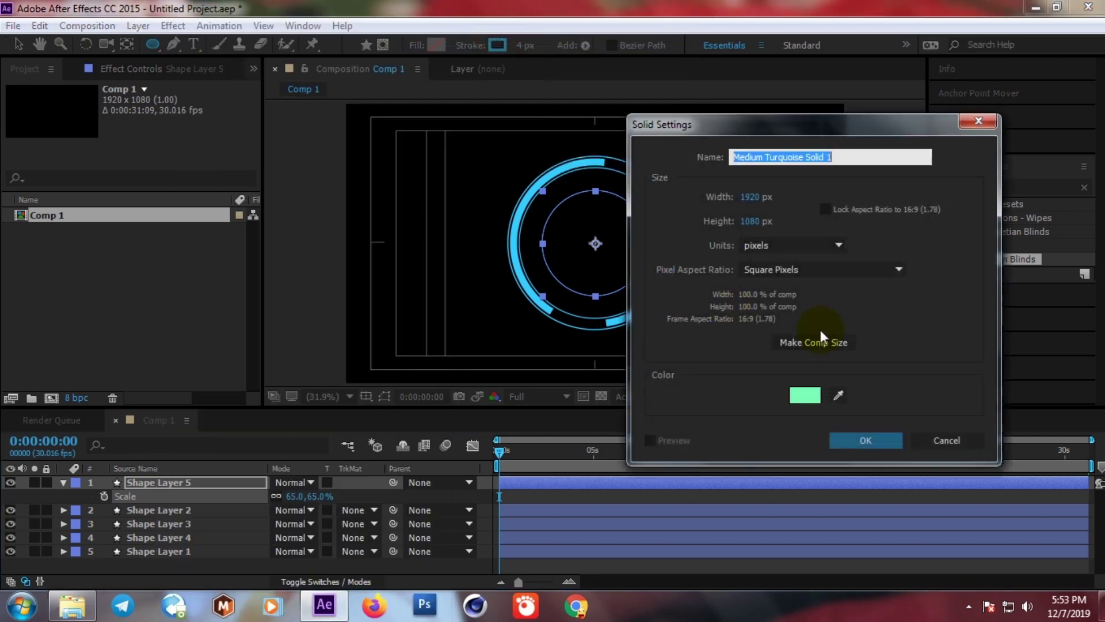
click(806, 396)
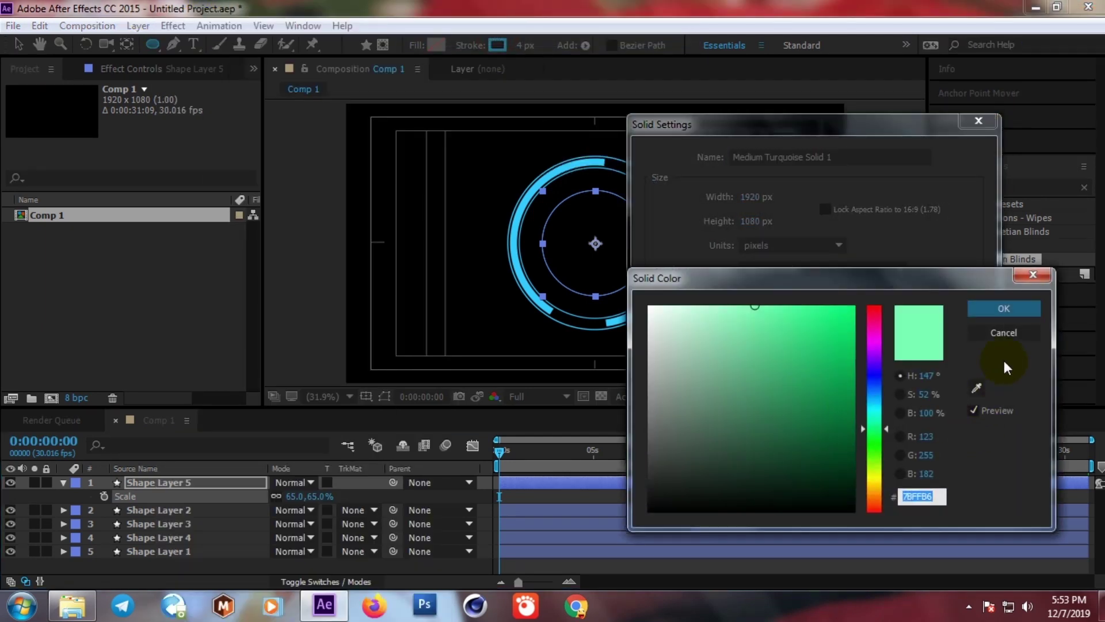
click(1004, 332)
click(869, 439)
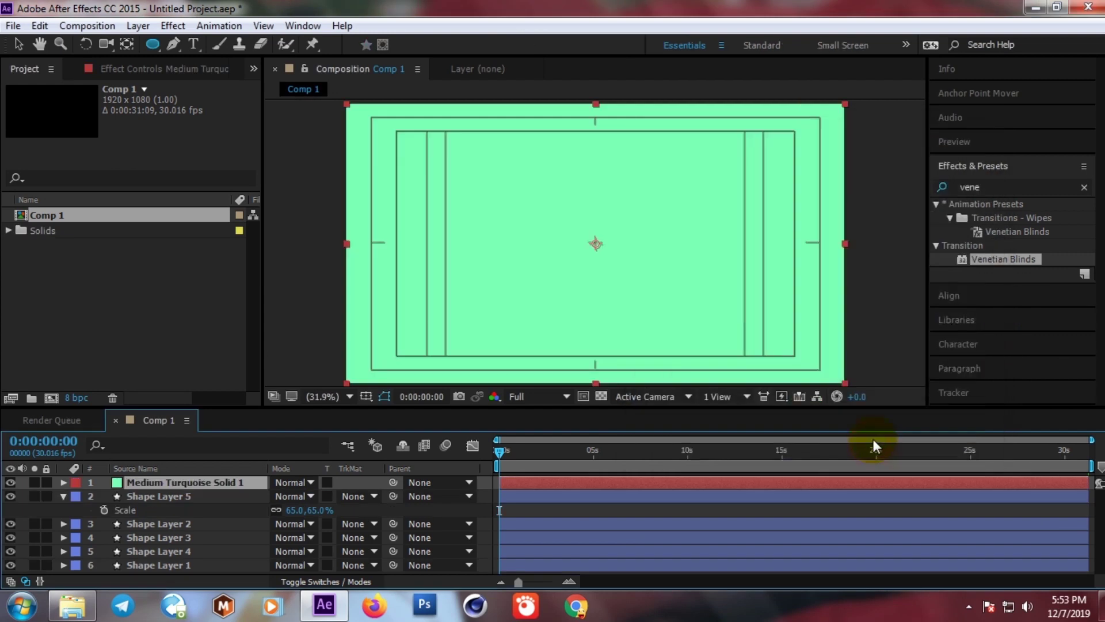
mouse_move(151, 47)
mouse_down()
mouse_move(205, 97)
mouse_move(237, 47)
mouse_move(219, 47)
mouse_up()
mouse_move(346, 218)
mouse_down()
mouse_move(324, 218)
mouse_move(864, 268)
mouse_up()
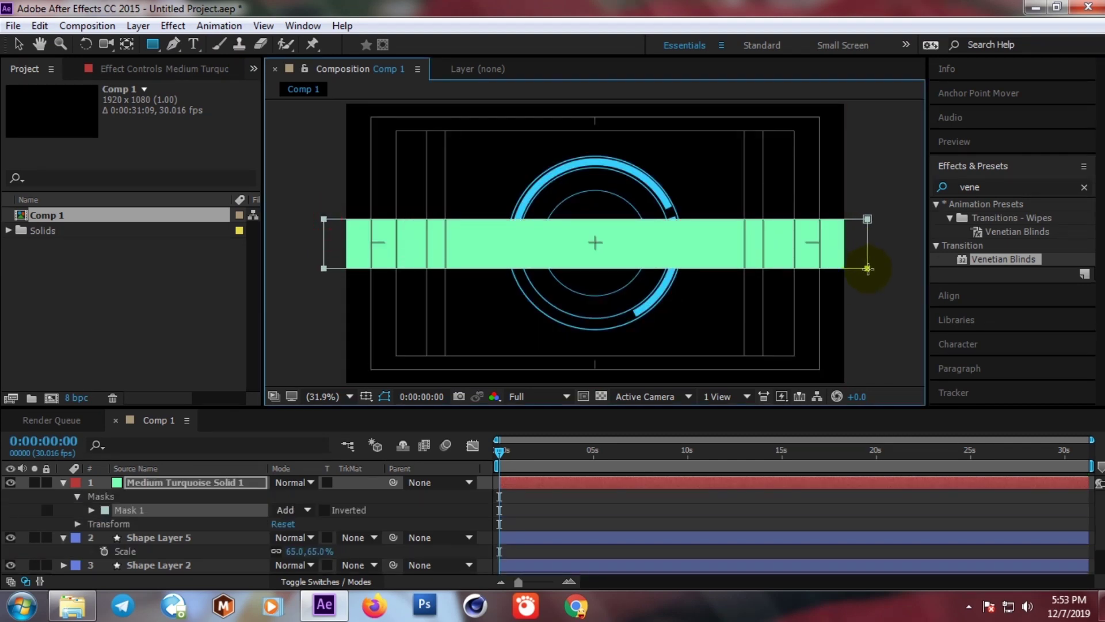
- Apply the Polar Coordinates effect to the green strip
click(1084, 187)
click(1005, 185)
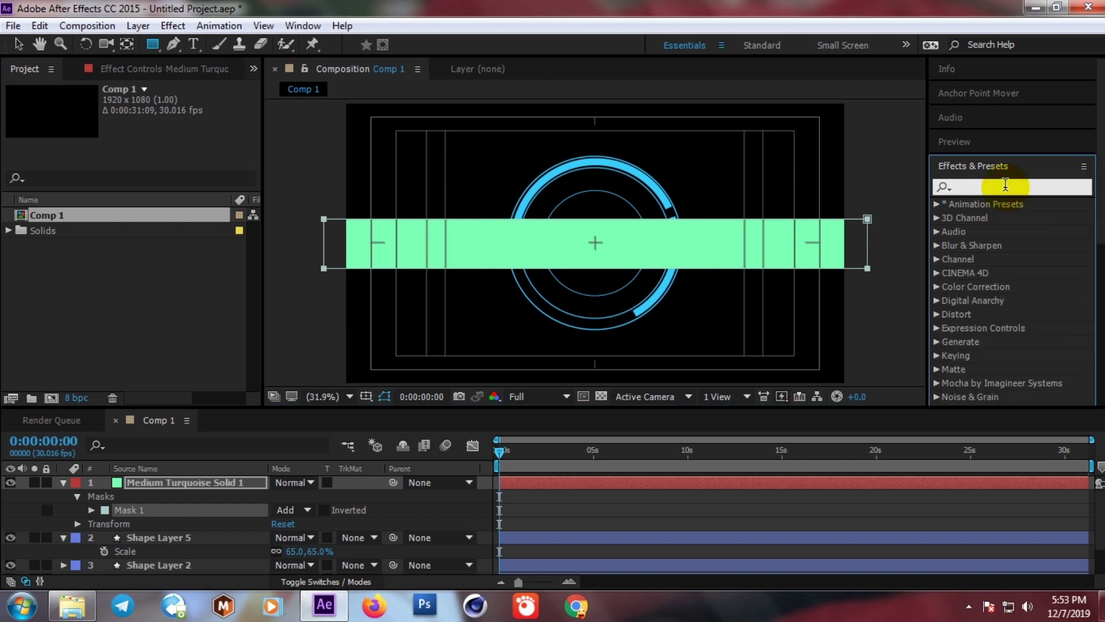
text(pola)
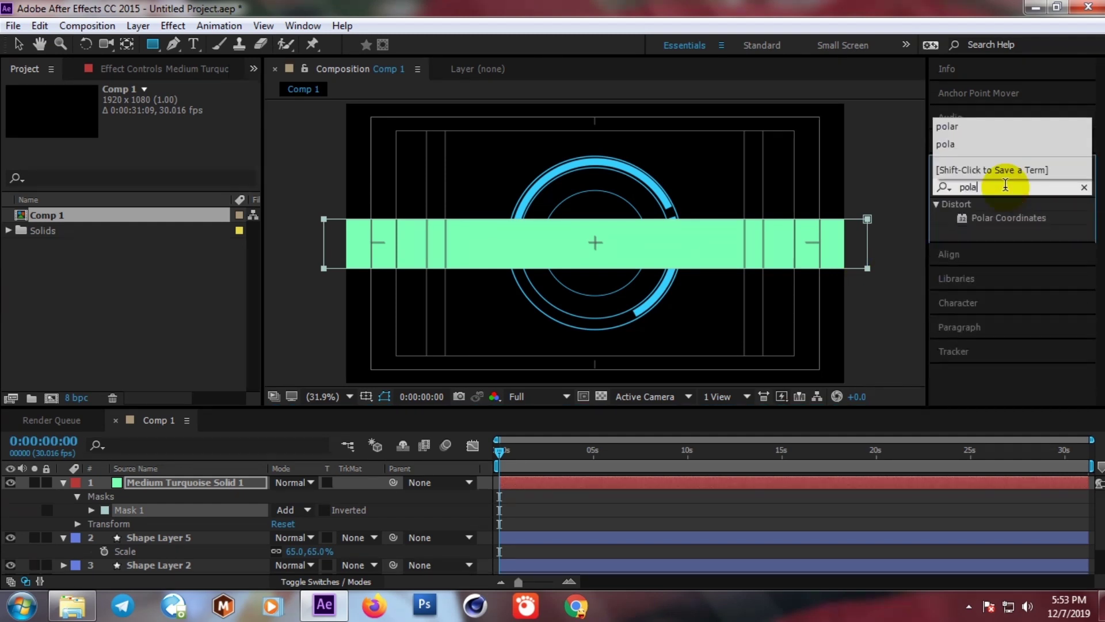
drag(987, 221, 702, 246)
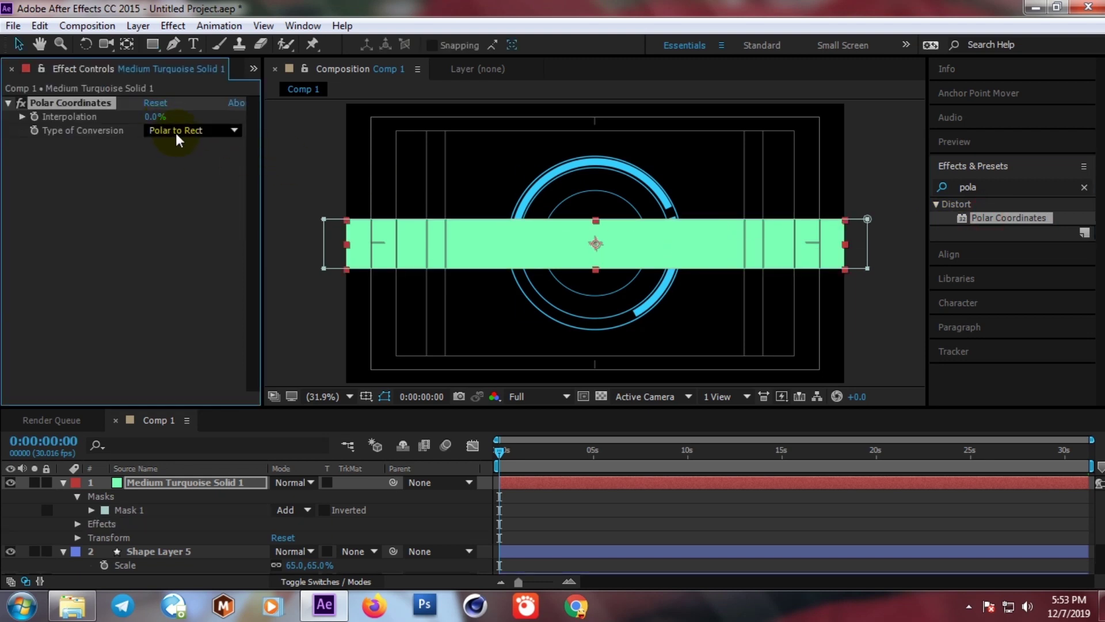
- Set Polar Coordinates to Rect to Polar at 100% interpolation, then search effects for 'vene'
click(178, 137)
click(185, 147)
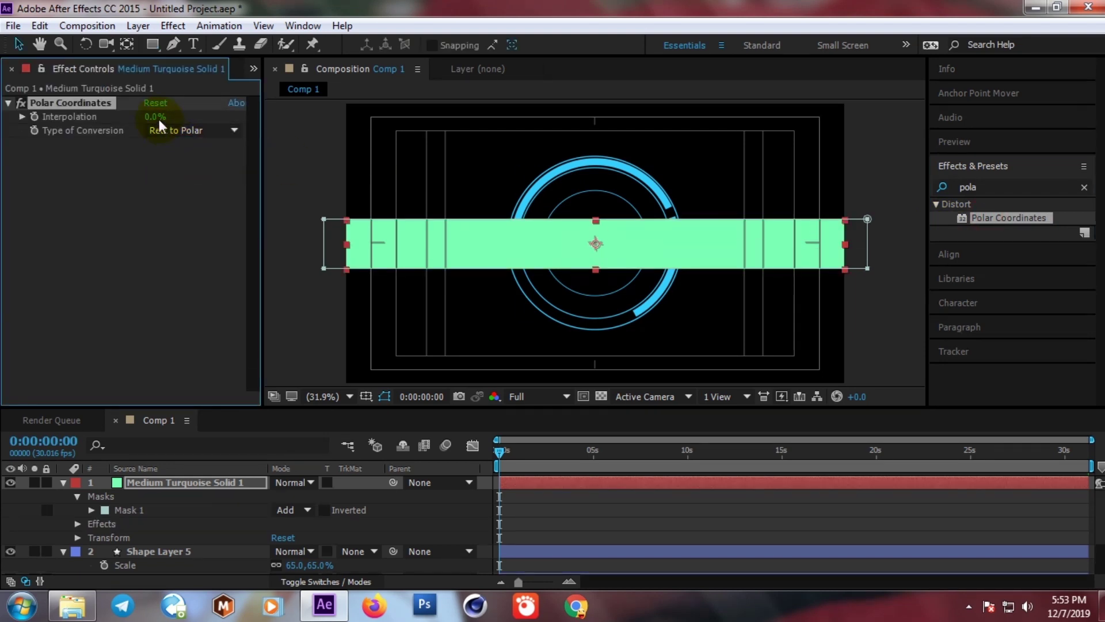
click(153, 117)
text(100)
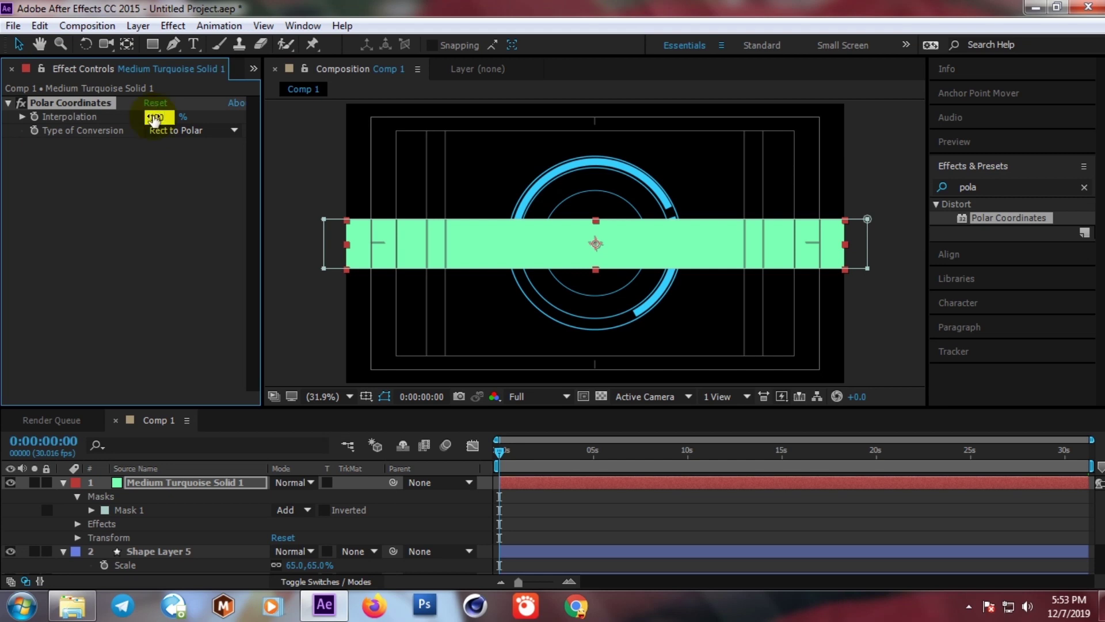
key(Return)
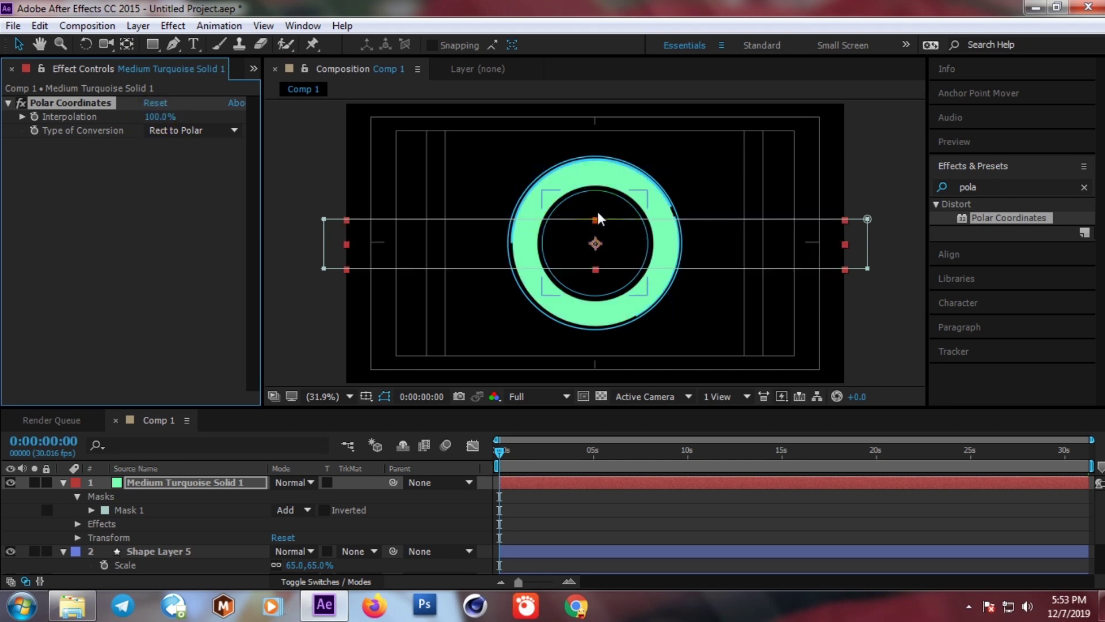
click(1084, 187)
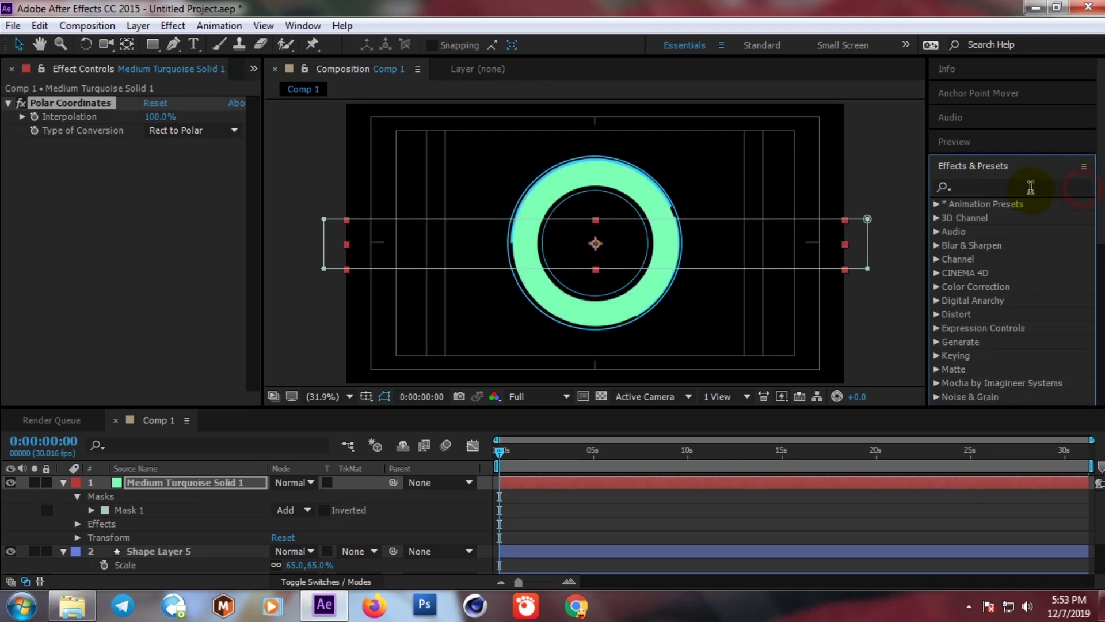
text(vene)
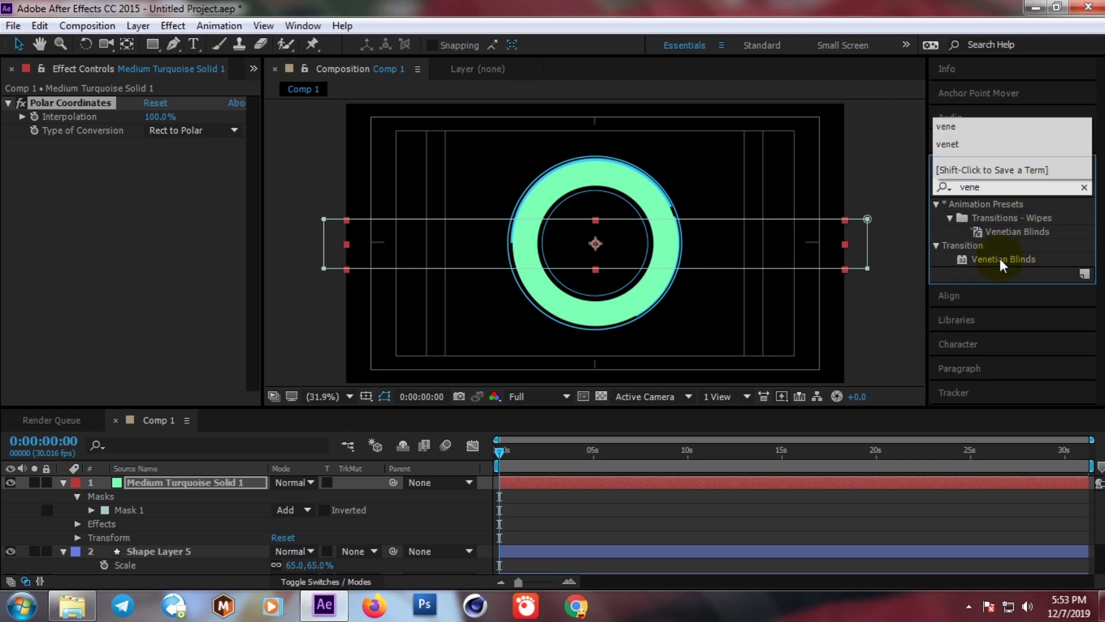
- Add Venetian Blinds to the turquoise solid above Polar Coordinates, with 35% completion and width 88
drag(994, 262, 181, 484)
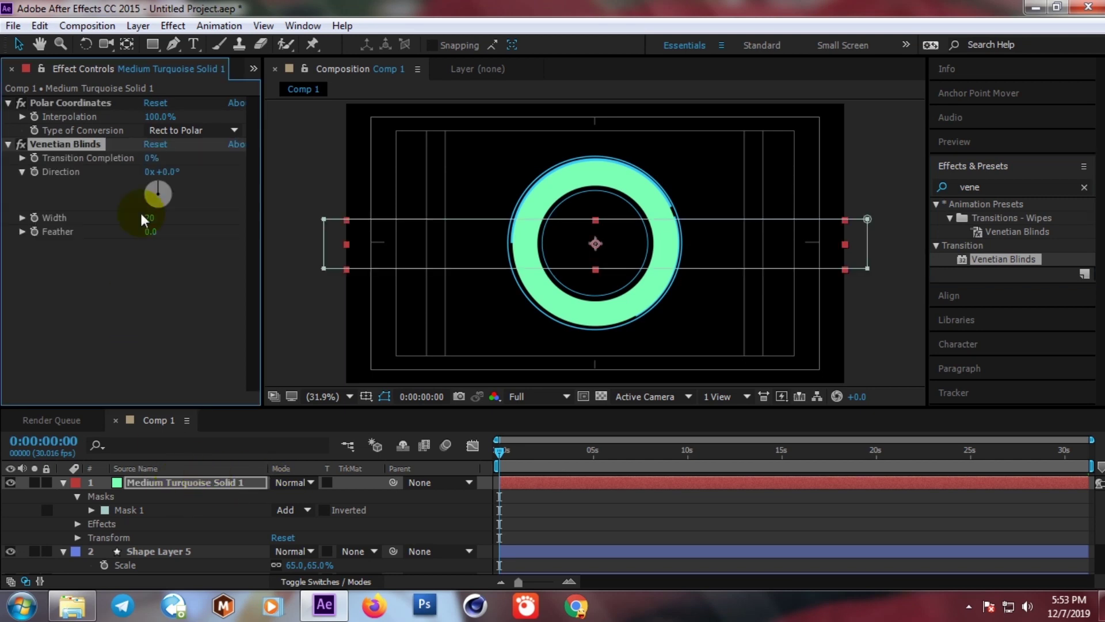
drag(65, 144, 60, 109)
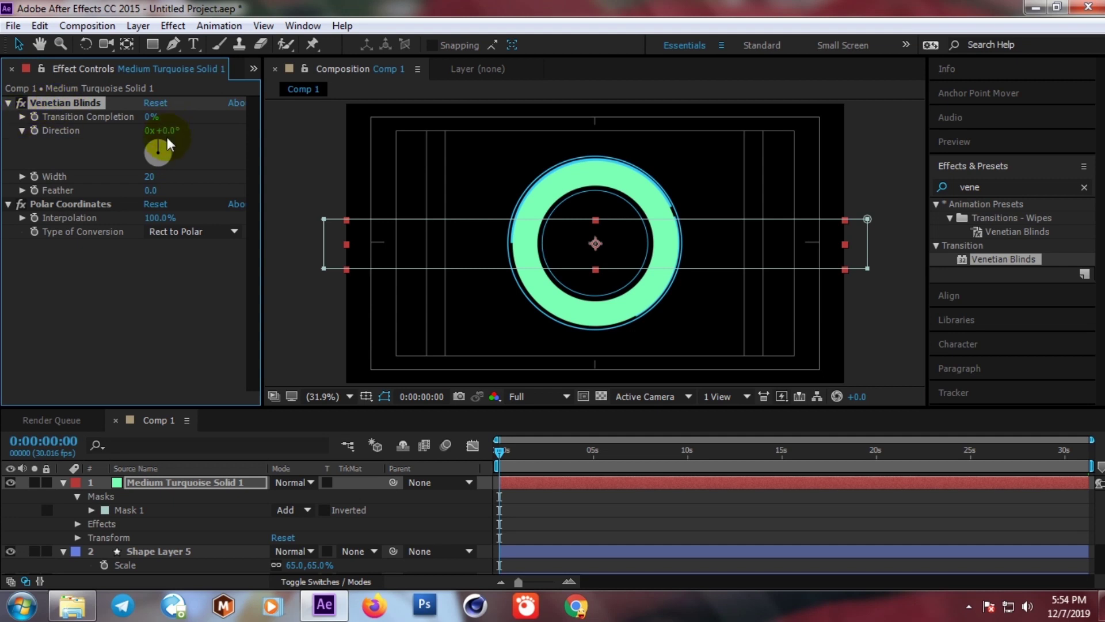
drag(150, 117, 180, 119)
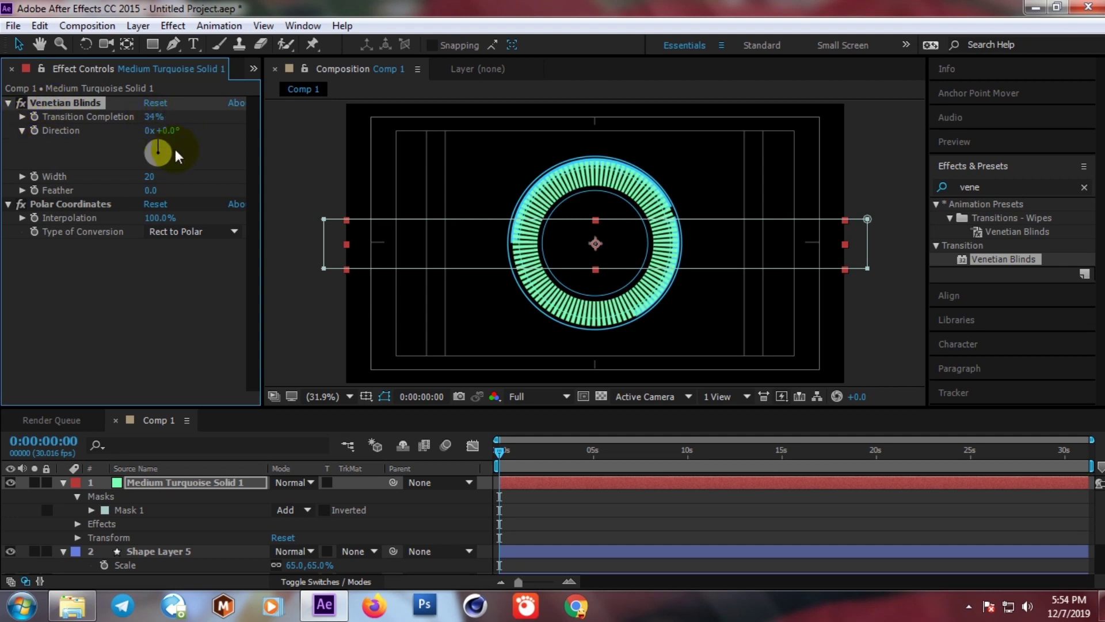
drag(160, 178, 191, 176)
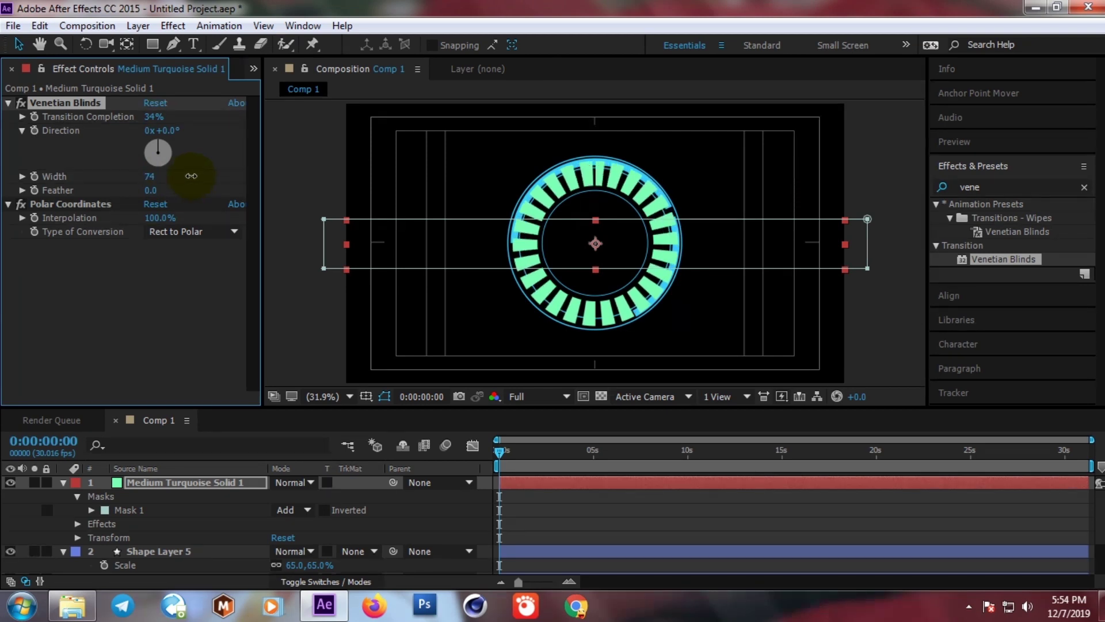
click(152, 117)
drag(159, 118, 150, 118)
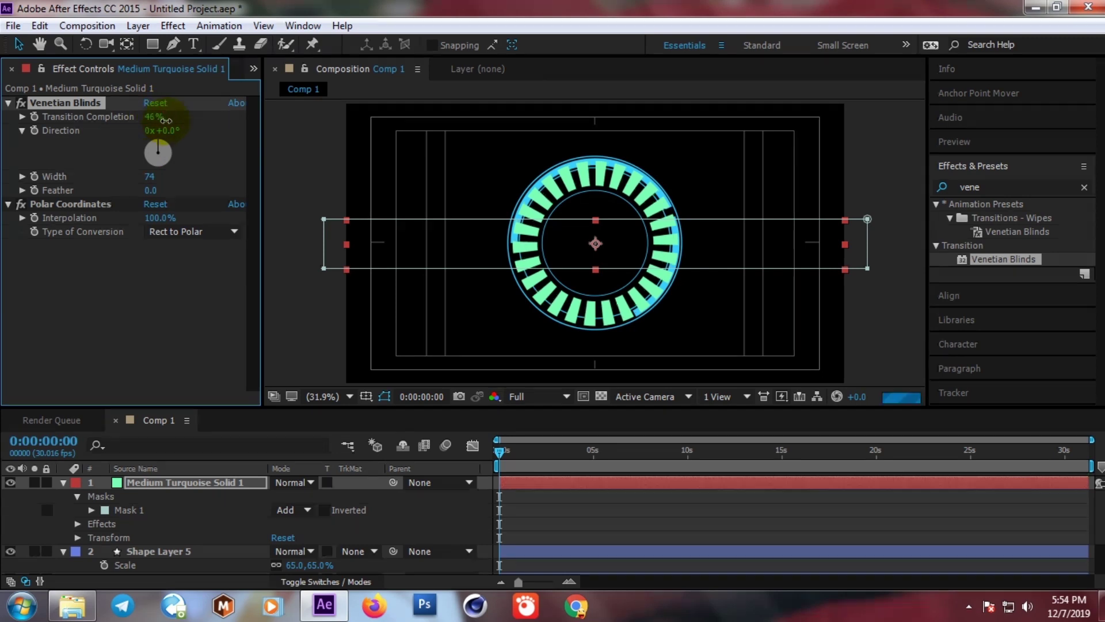
drag(150, 176, 164, 177)
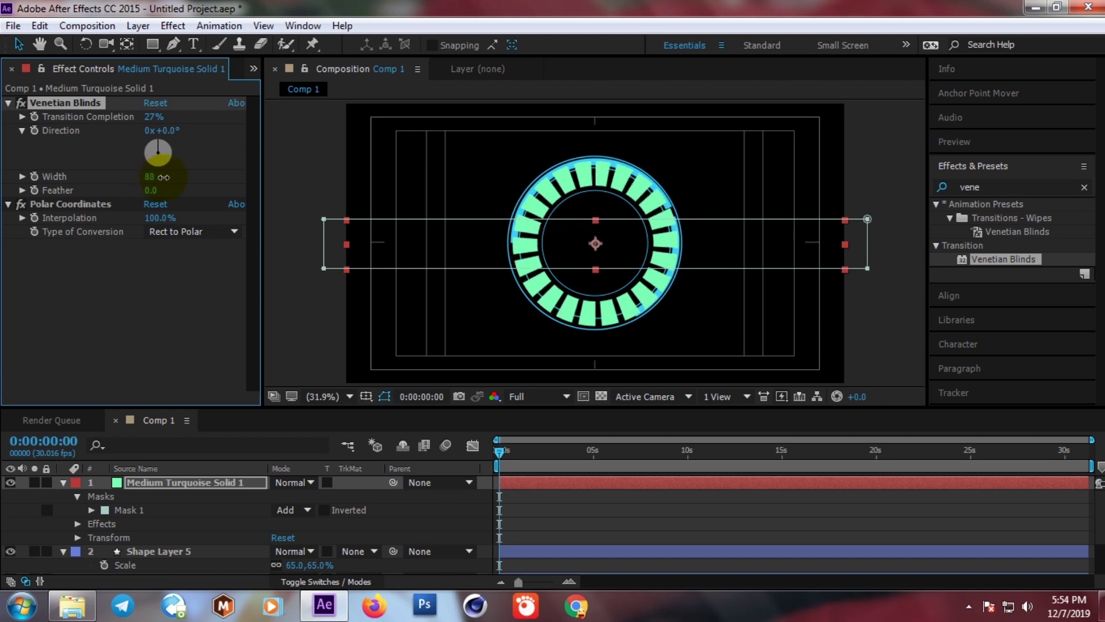
drag(159, 119, 168, 126)
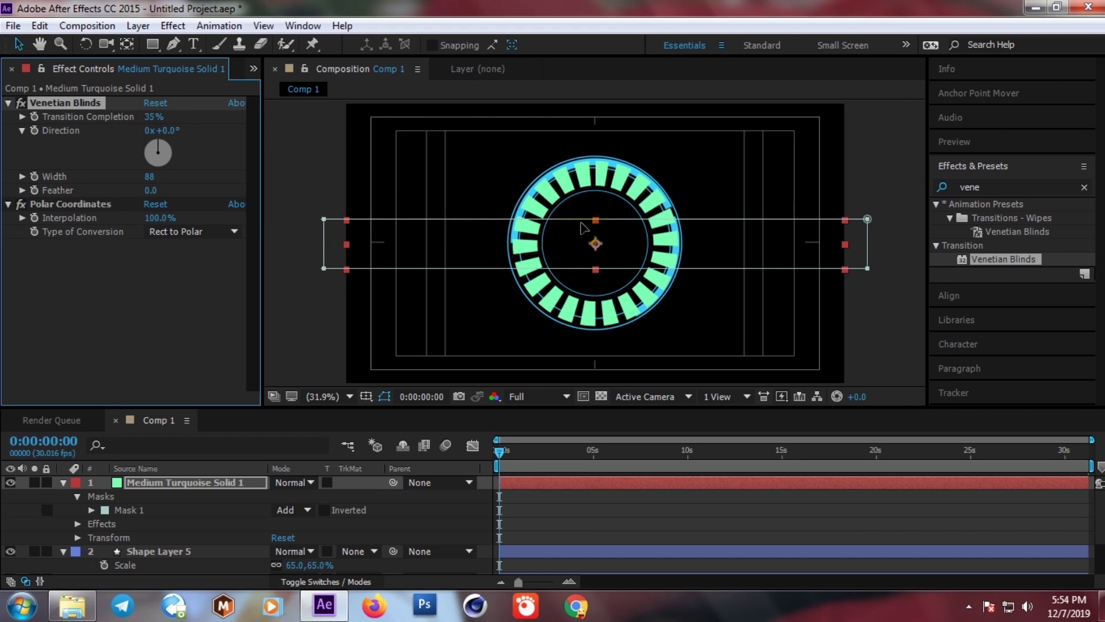
click(324, 219)
- Select the solid's Mask 1 top points and nudge them down
click(118, 511)
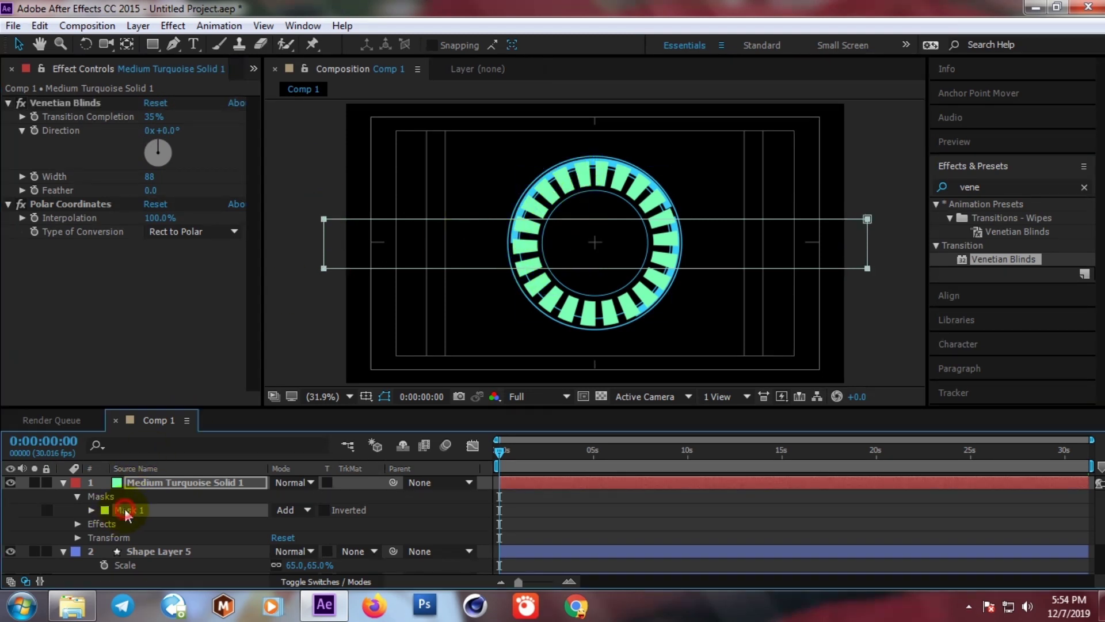
click(91, 511)
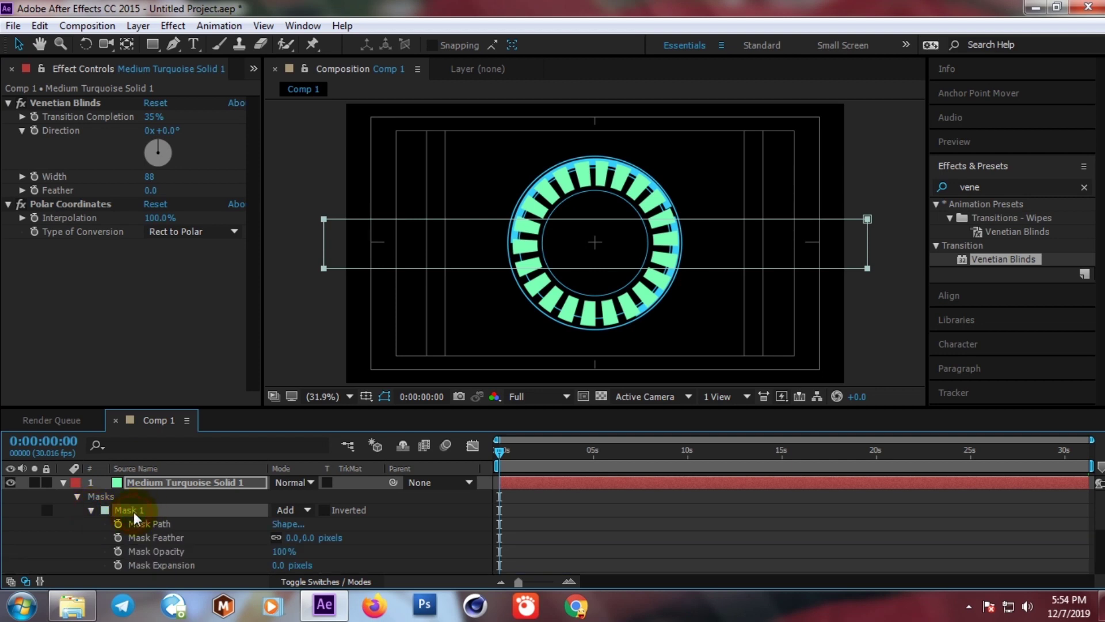
drag(306, 184, 346, 245)
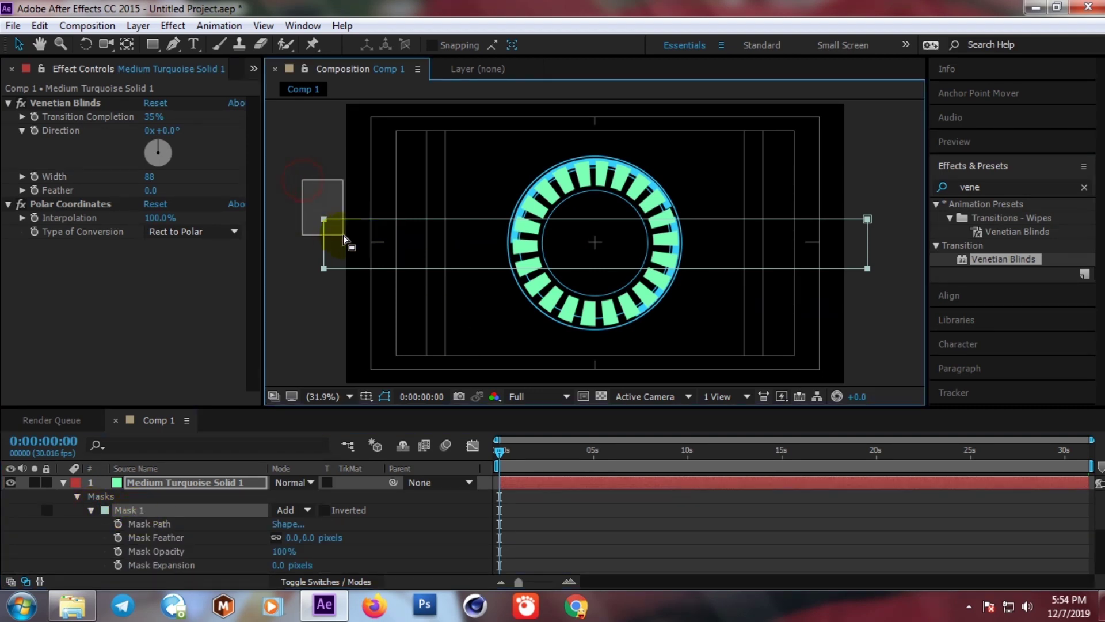
click(298, 183)
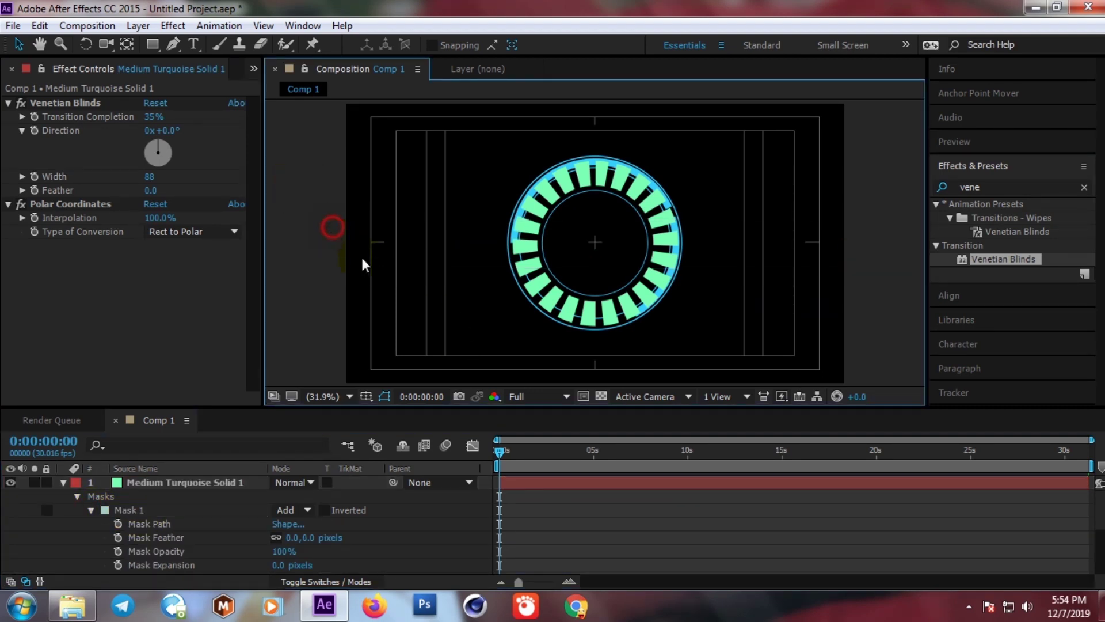
click(326, 228)
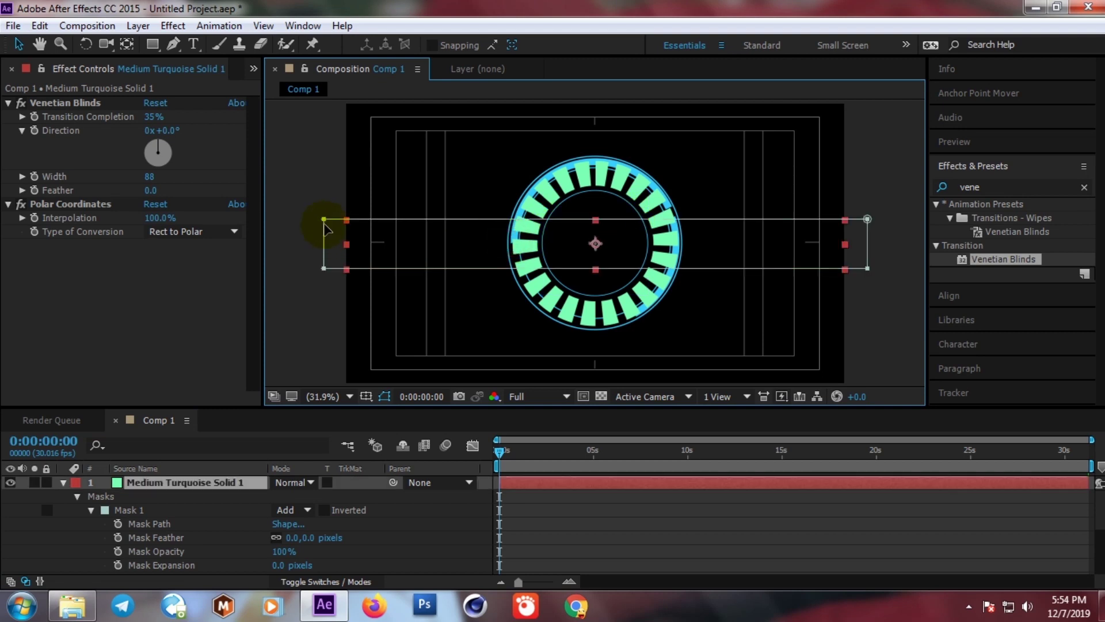
drag(308, 198, 901, 248)
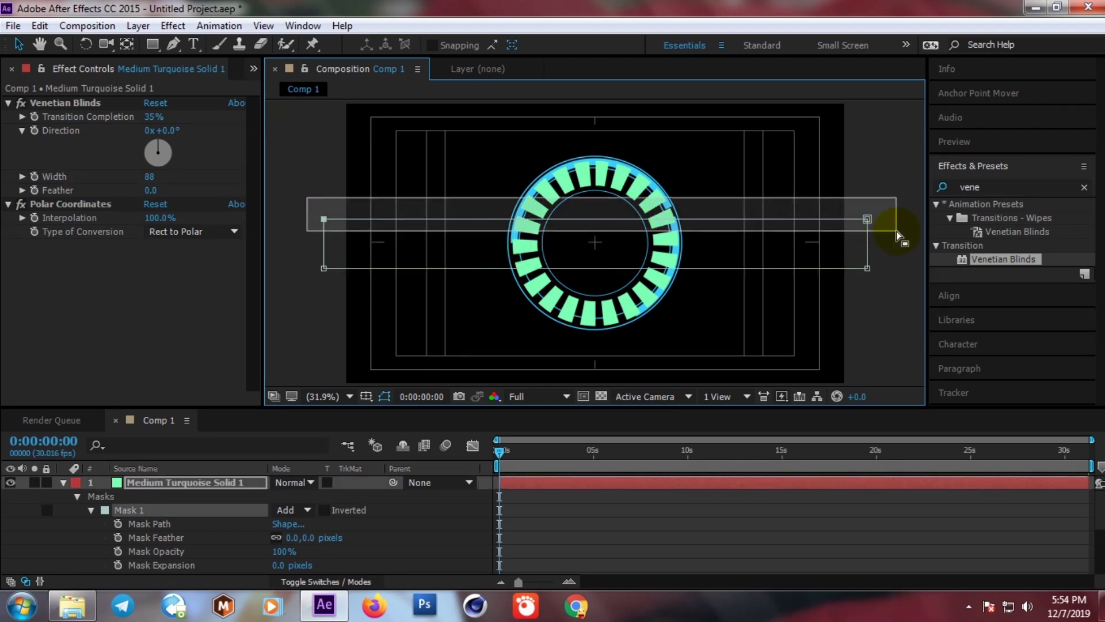
key(Down)
key(Down)
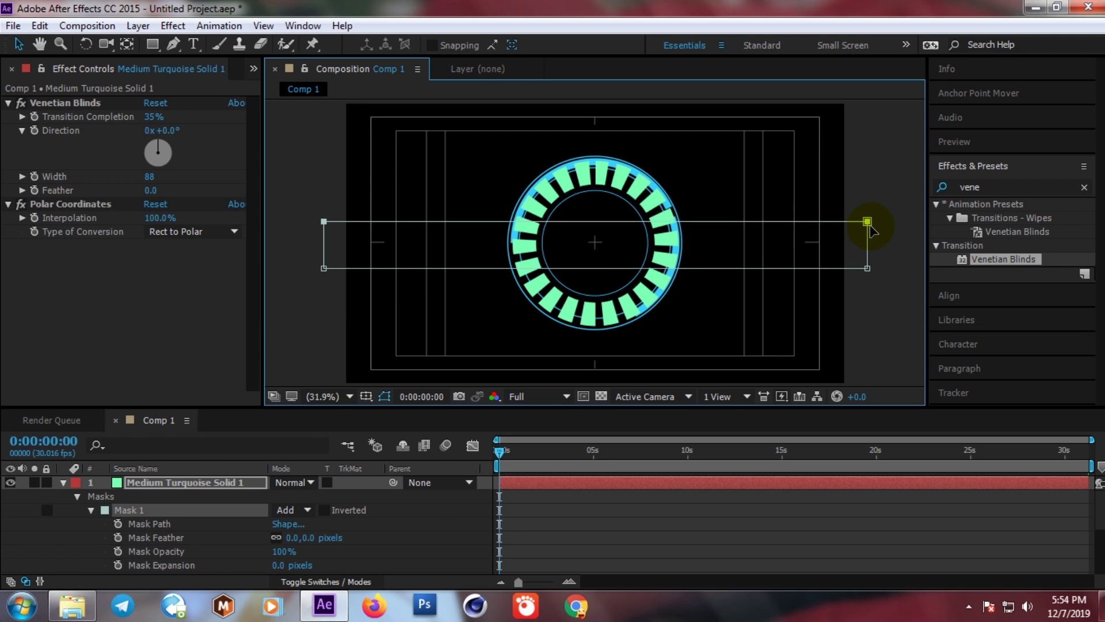
key(Down)
key(Down)
key(Down)
key(Down)
key(Down)
key(Down)
key(Down)
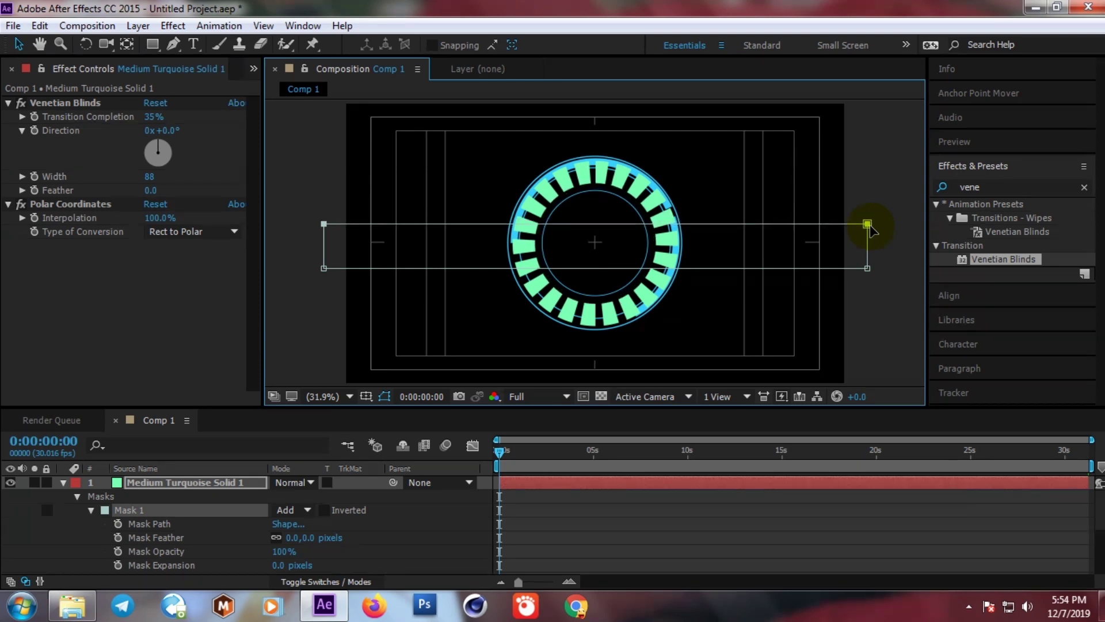
- Nudge Mask 1's bottom points up so the ring becomes a thin band of blocks
drag(898, 257, 285, 294)
key(Up)
key(Up)
key(Up)
key(Up)
key(Up)
key(Up)
key(Up)
key(Up)
key(Up)
key(Up)
key(Up)
key(Up)
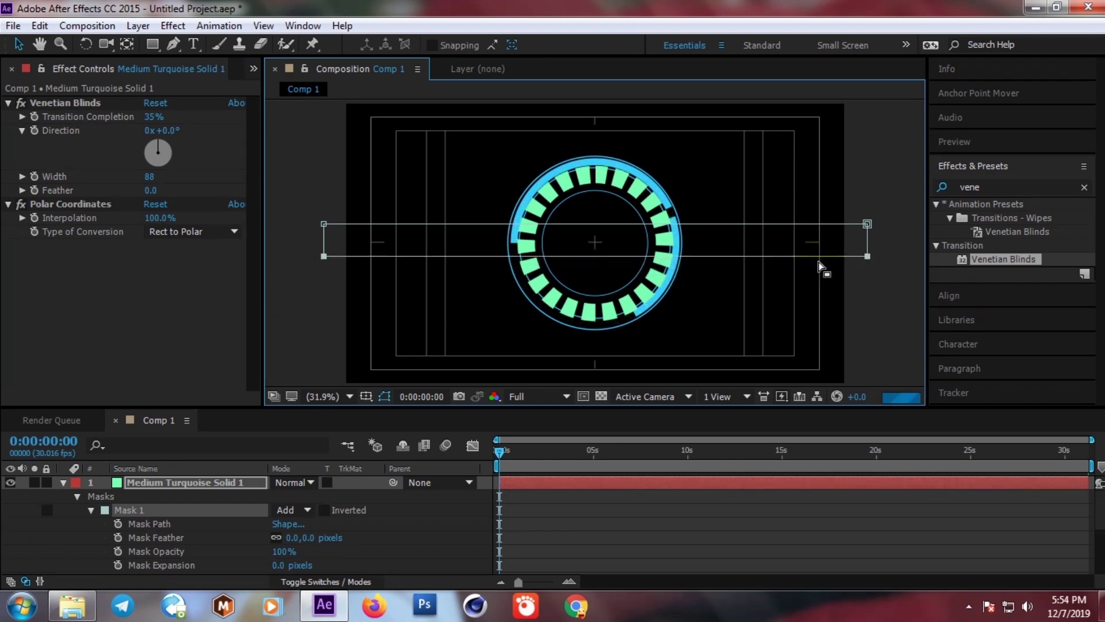
key(Up)
key(Up)
key(Up)
key(Up)
key(Up)
key(Up)
key(Up)
key(Up)
key(Up)
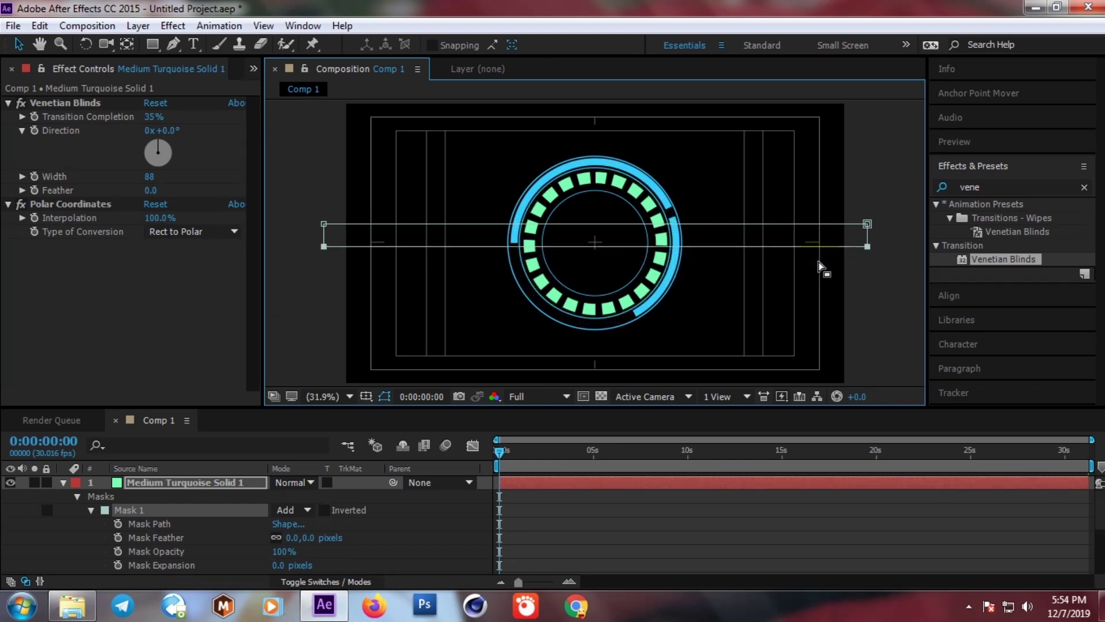
key(Down)
key(Down)
key(Down)
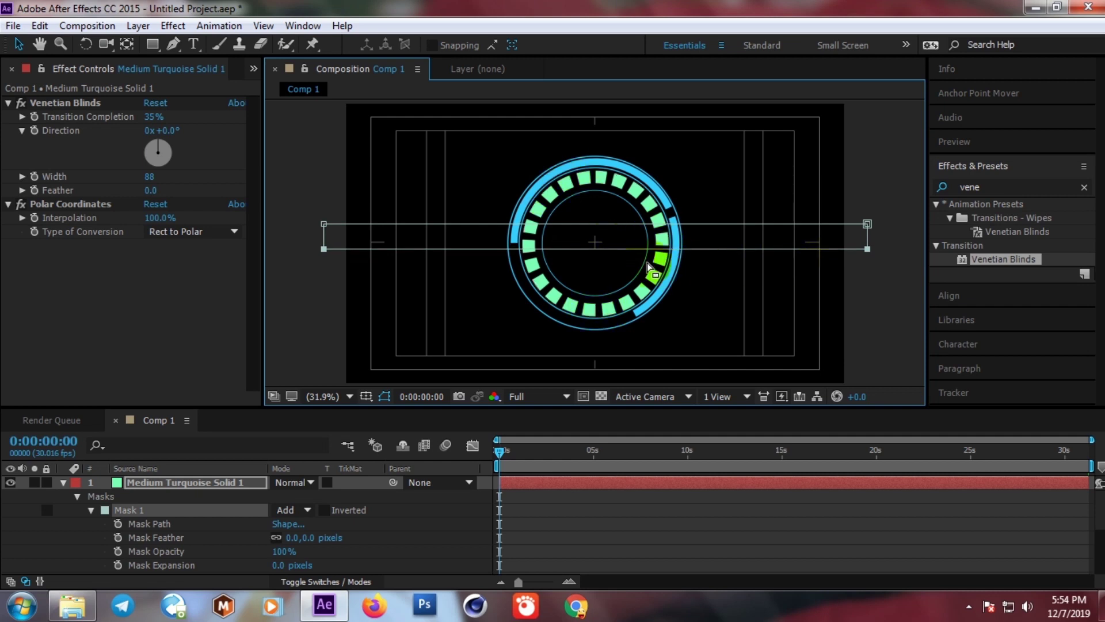
key(Up)
key(Up)
key(Up)
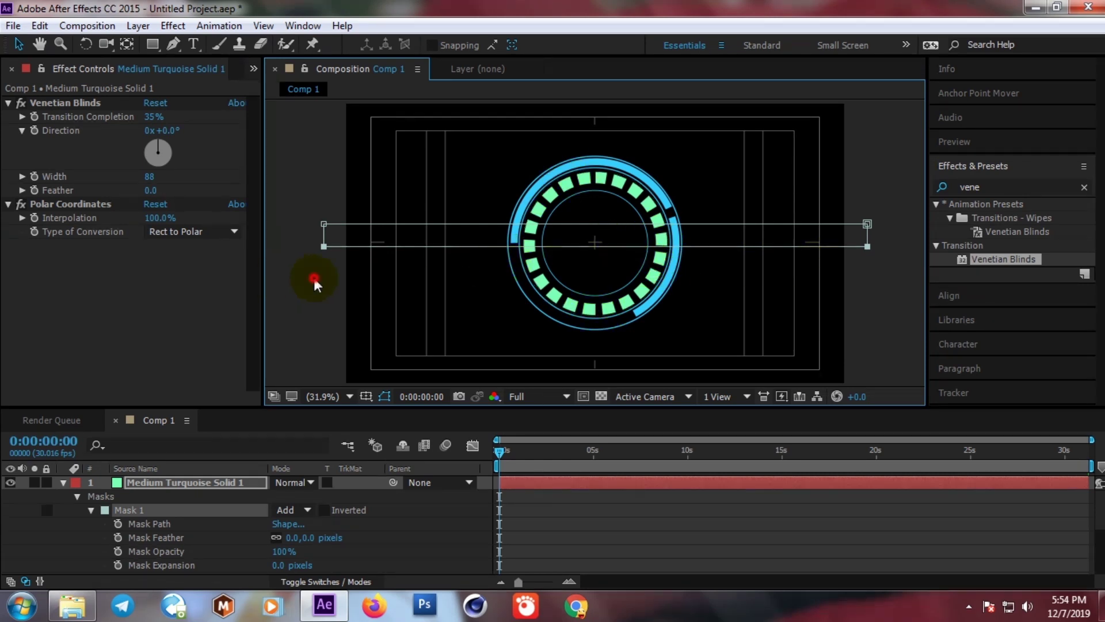
click(315, 282)
- Keyframe the solid's Rotation from 0 at the start to 5 revolutions near the end
click(67, 483)
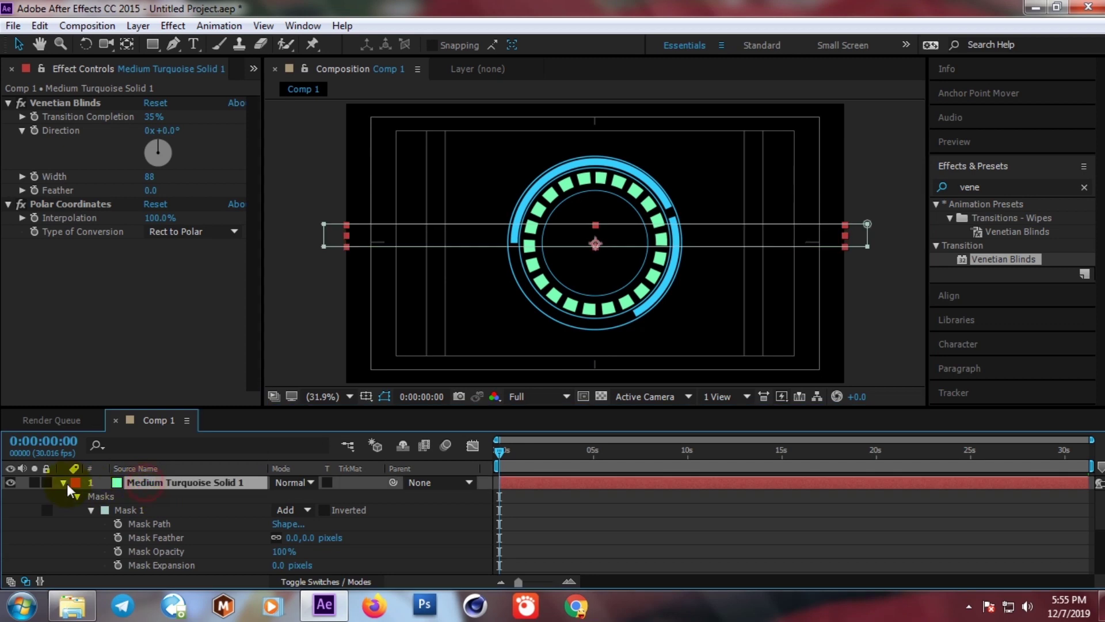
click(67, 482)
click(63, 482)
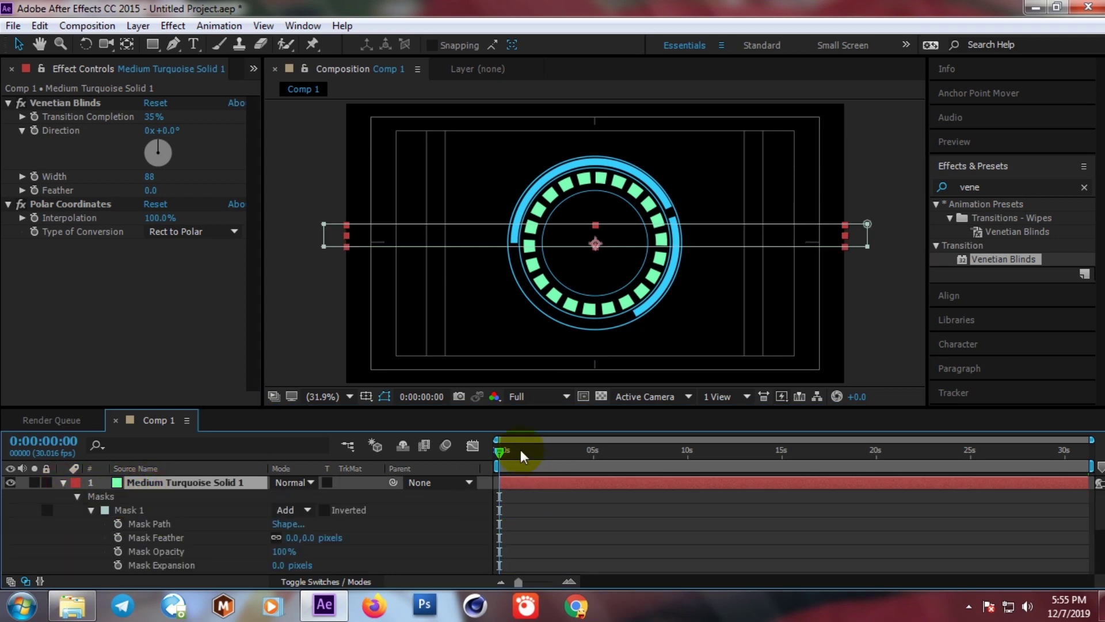
click(91, 510)
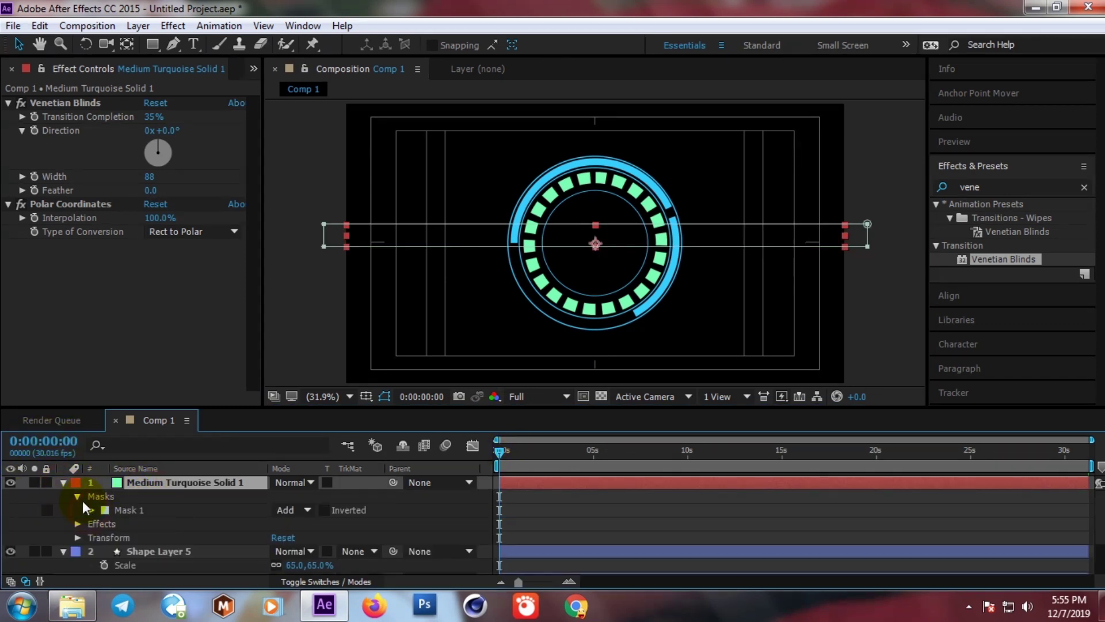
click(77, 496)
click(77, 524)
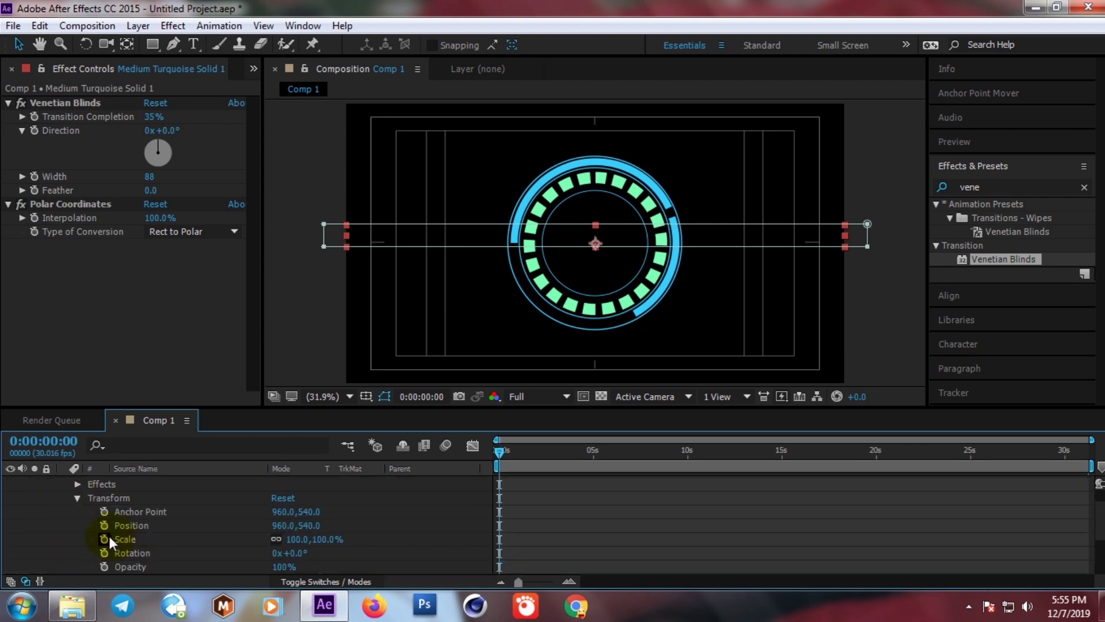
click(104, 552)
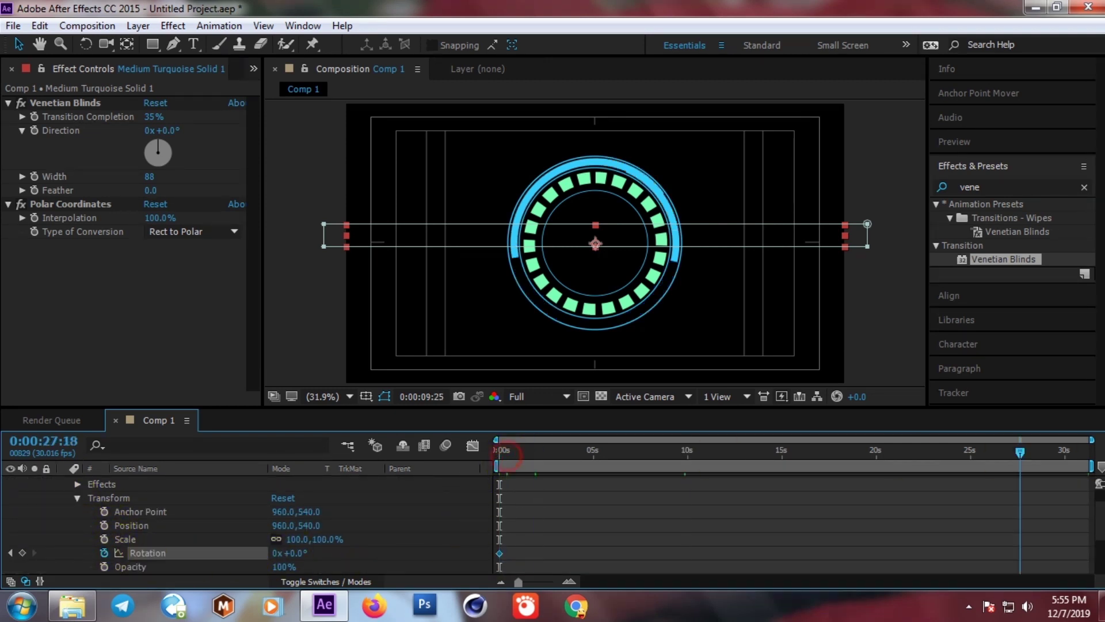
drag(507, 457, 1088, 455)
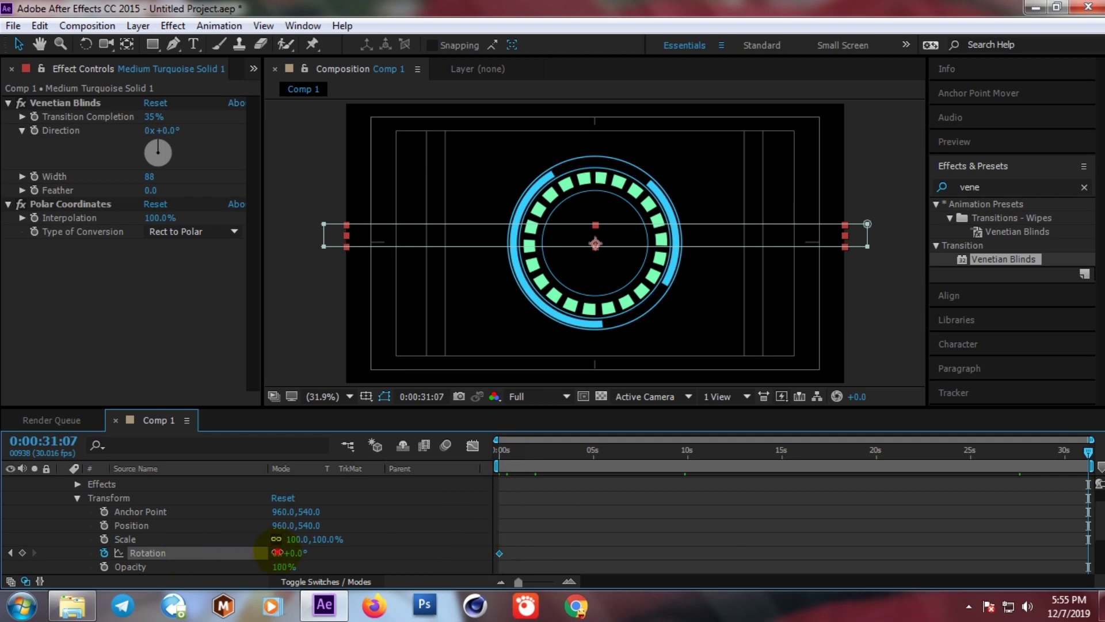
click(278, 552)
text(5)
key(Return)
- Preview the spinning block ring from the start of the composition
drag(513, 452, 423, 453)
key(space)
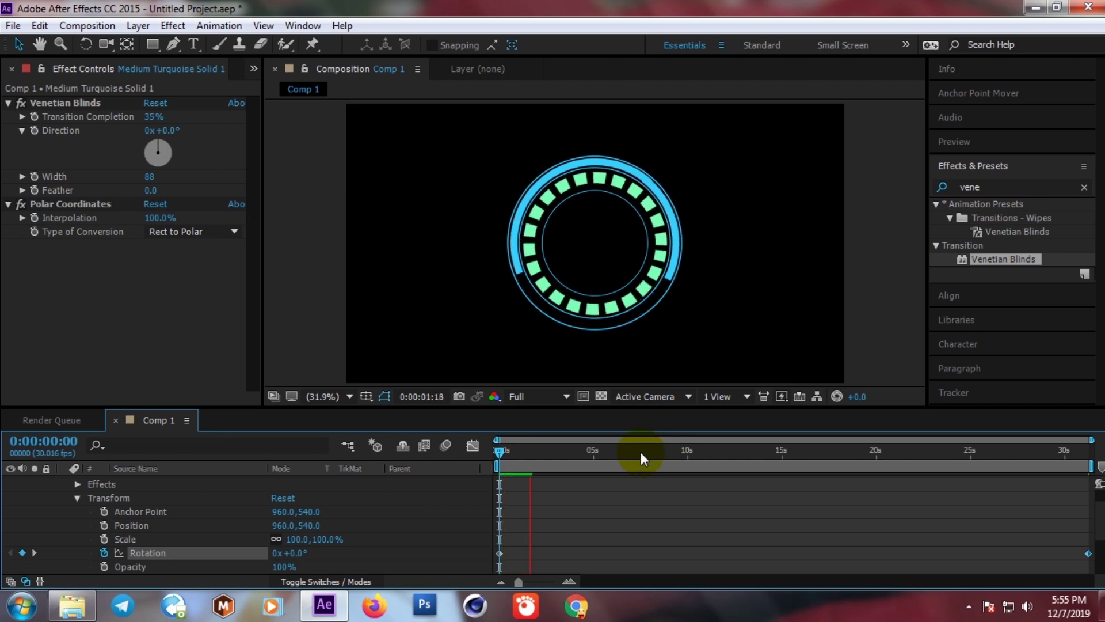
key(space)
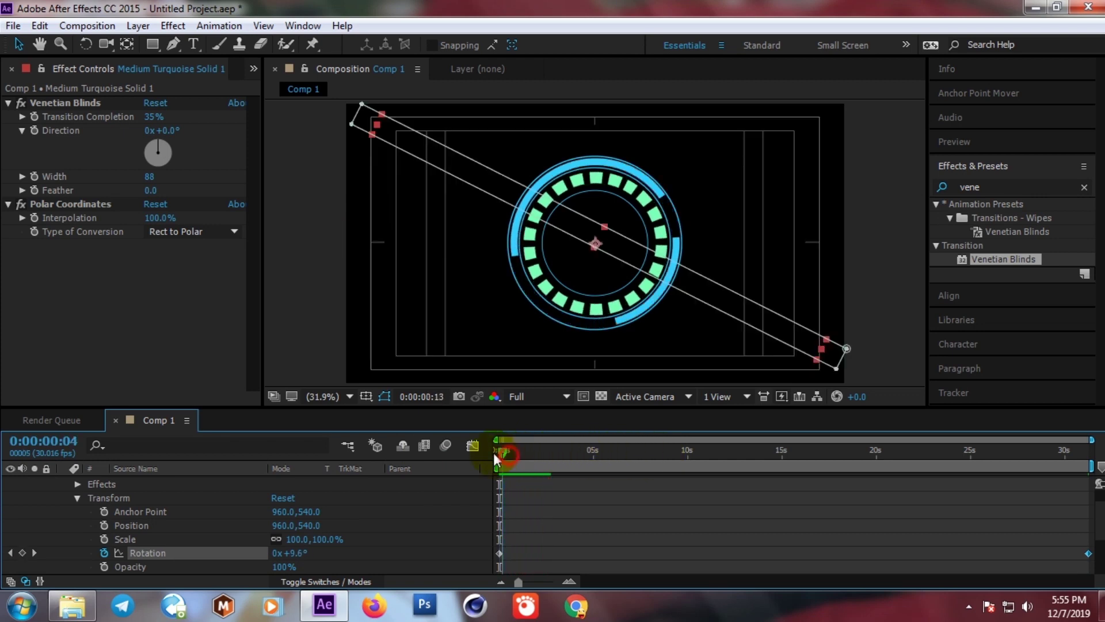
scroll(89, 503, up, 2)
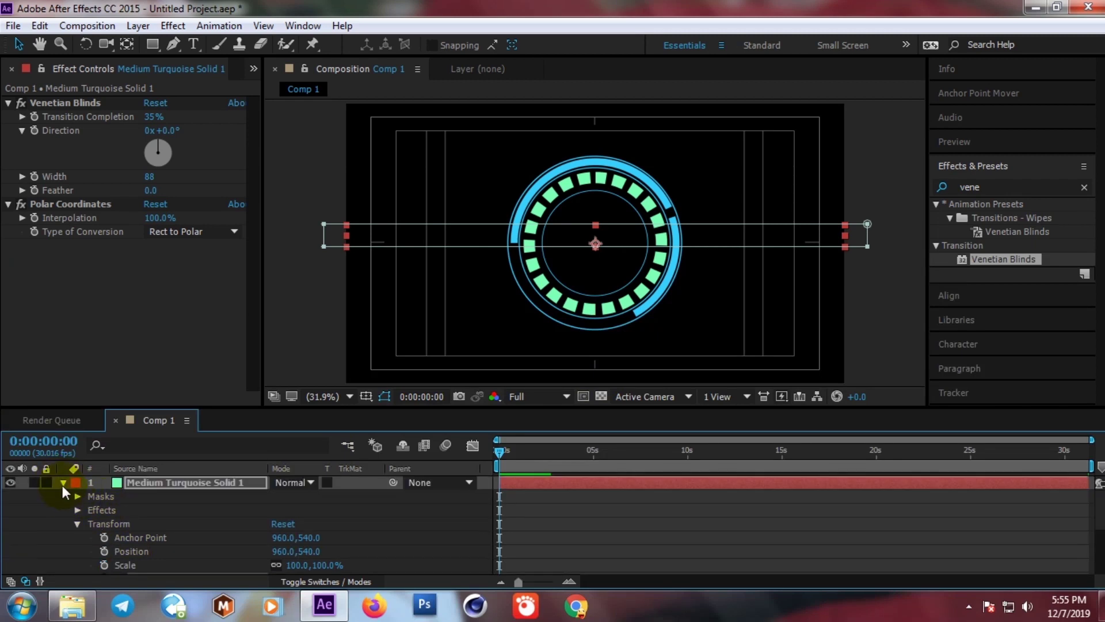
click(63, 483)
click(151, 524)
- Duplicate Shape Layer 2 and scale the copy down to 48%
click(11, 523)
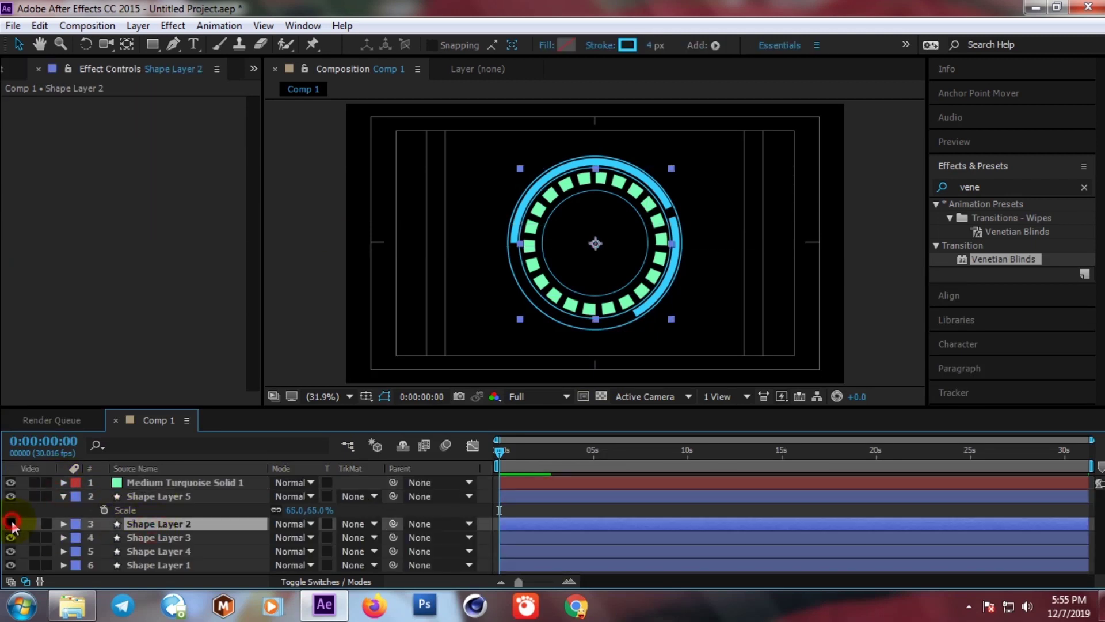
click(12, 523)
key(ctrl+d)
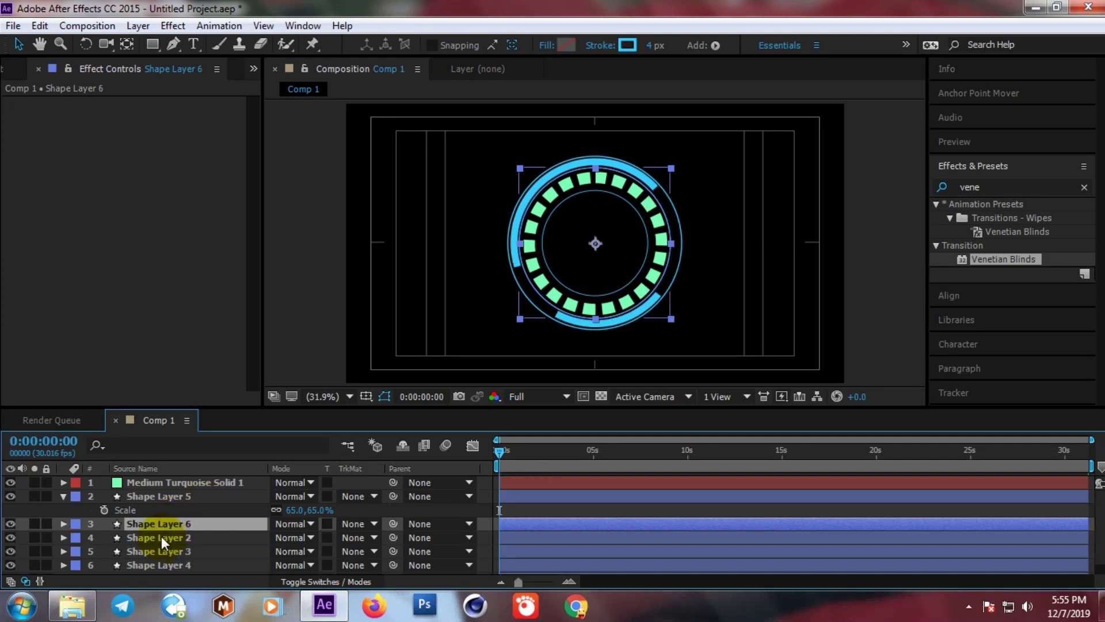
key(s)
drag(300, 537, 250, 527)
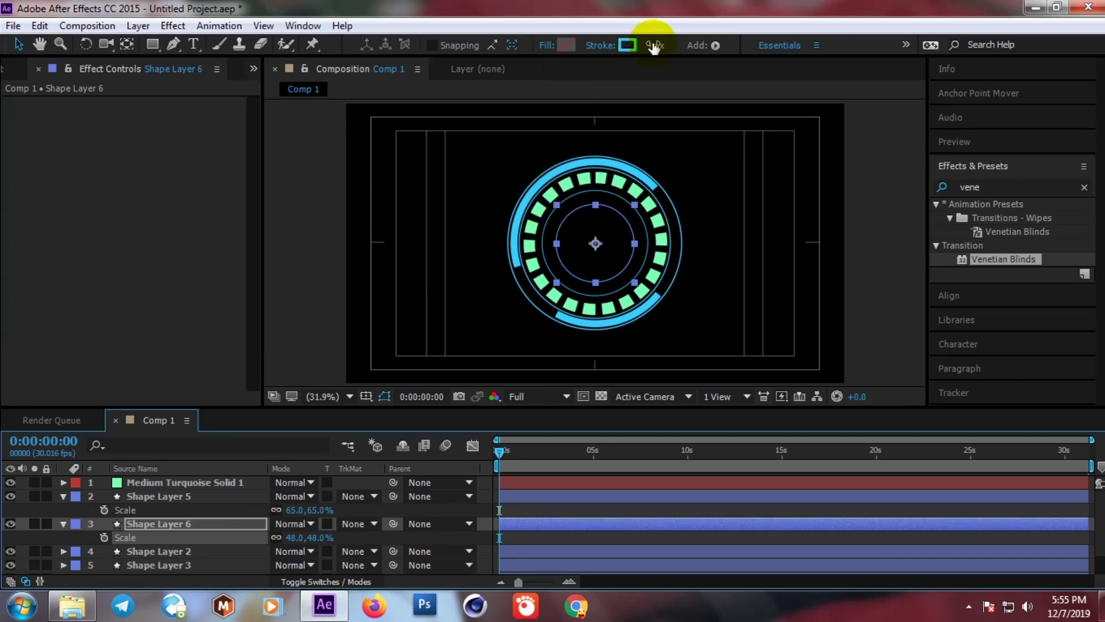
- Give Shape Layer 6's ring a 20 px stroke in orange F7AF13
drag(650, 45, 665, 46)
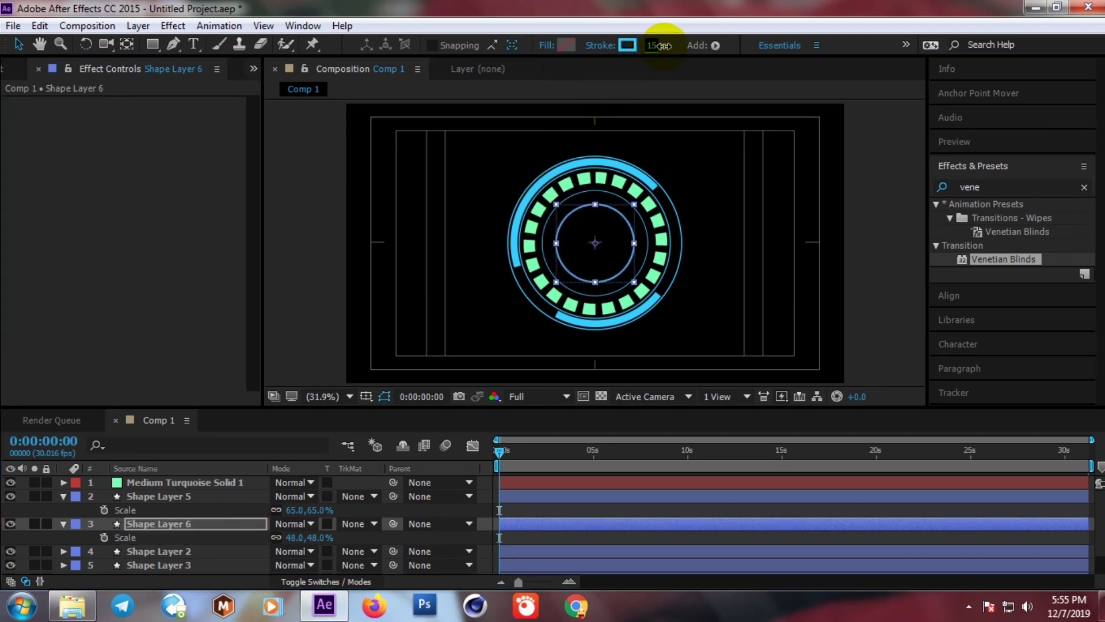
click(630, 47)
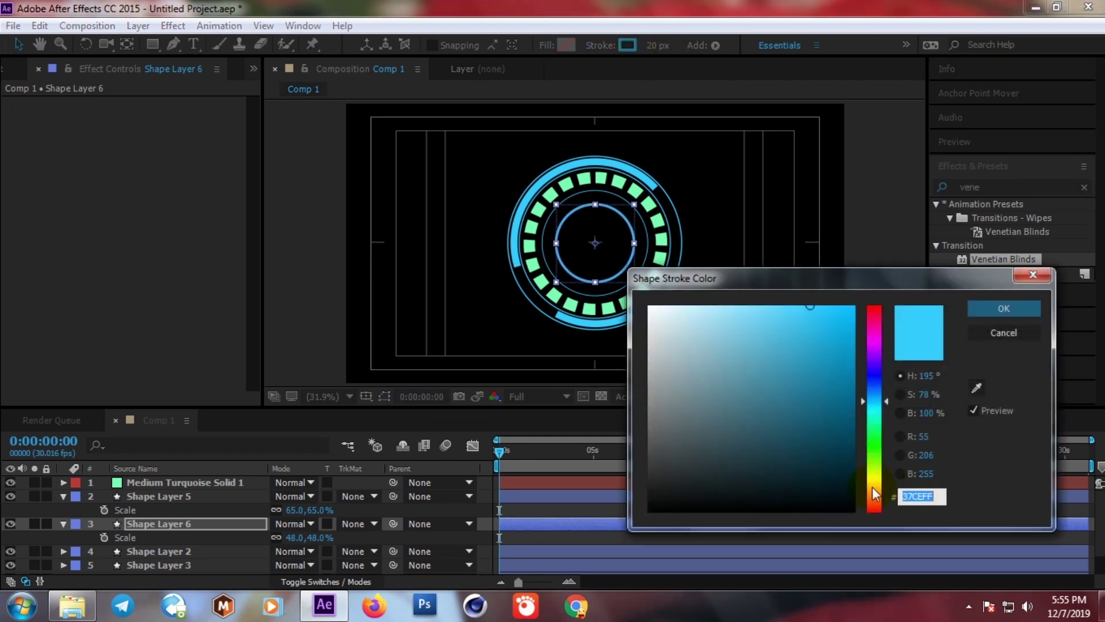
click(875, 491)
drag(844, 391, 850, 311)
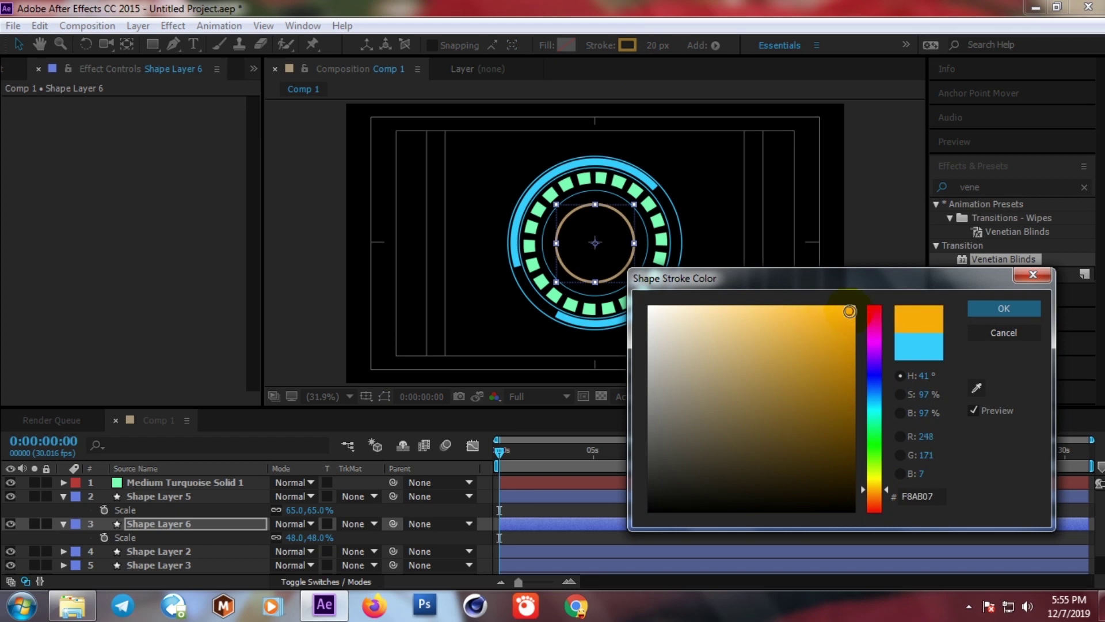
click(1003, 308)
click(311, 180)
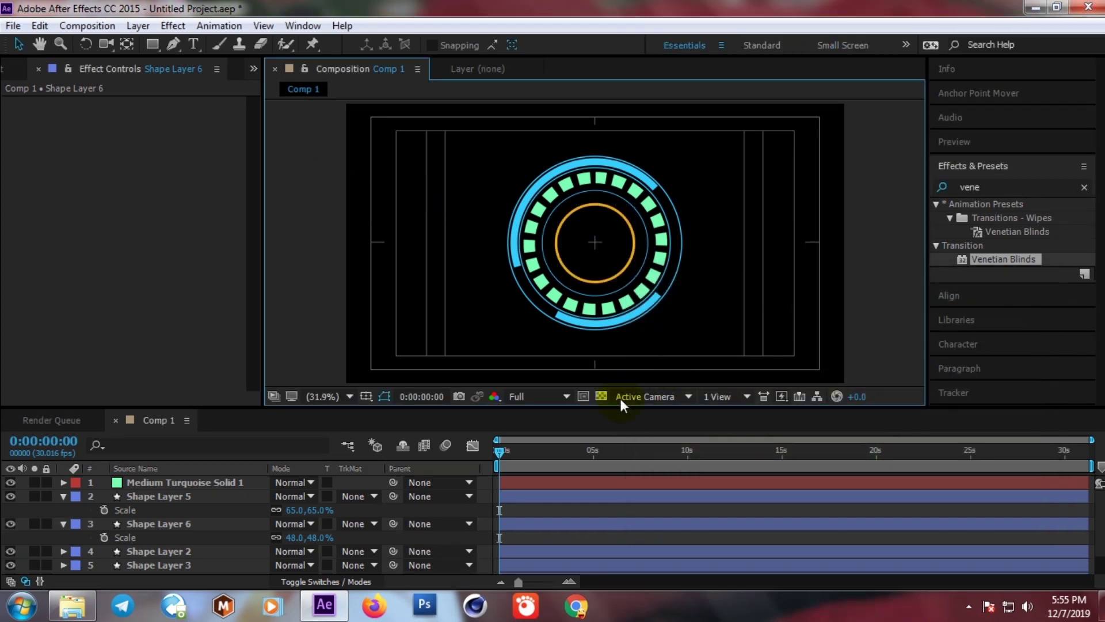
click(481, 457)
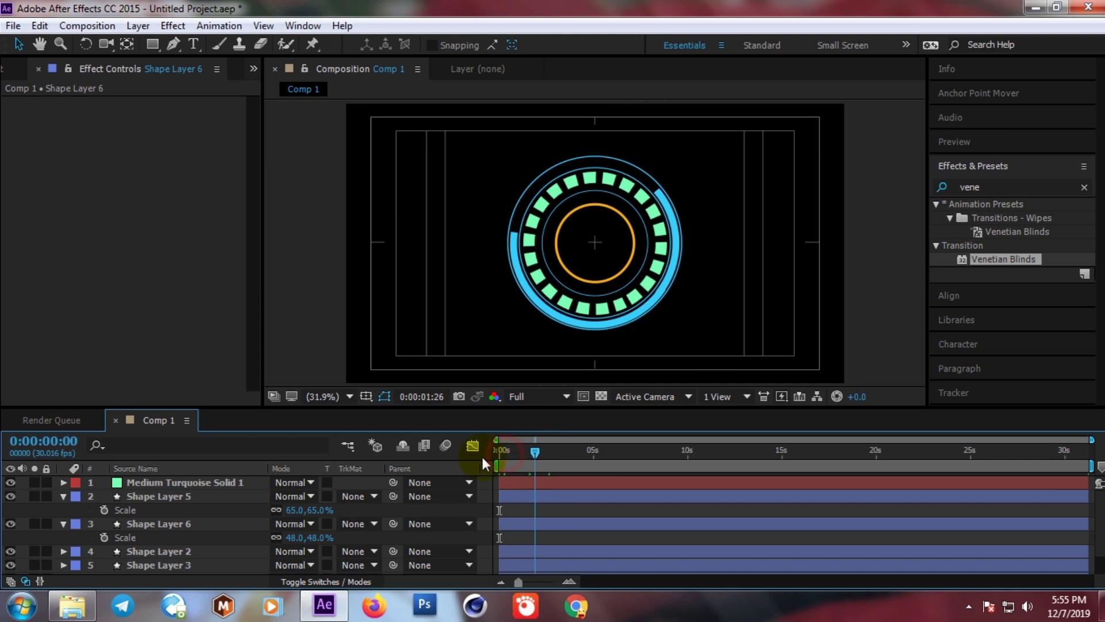
- Duplicate Shape Layers 1 and 4 and move the copies to the top of the stack
click(123, 489)
click(64, 497)
click(64, 510)
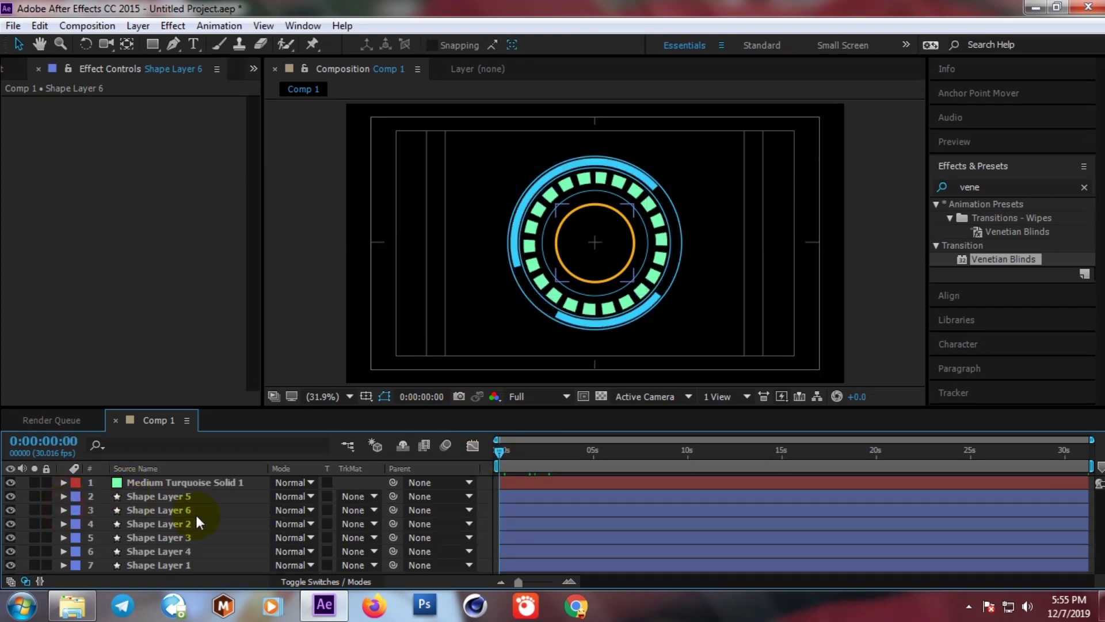
click(170, 510)
click(160, 566)
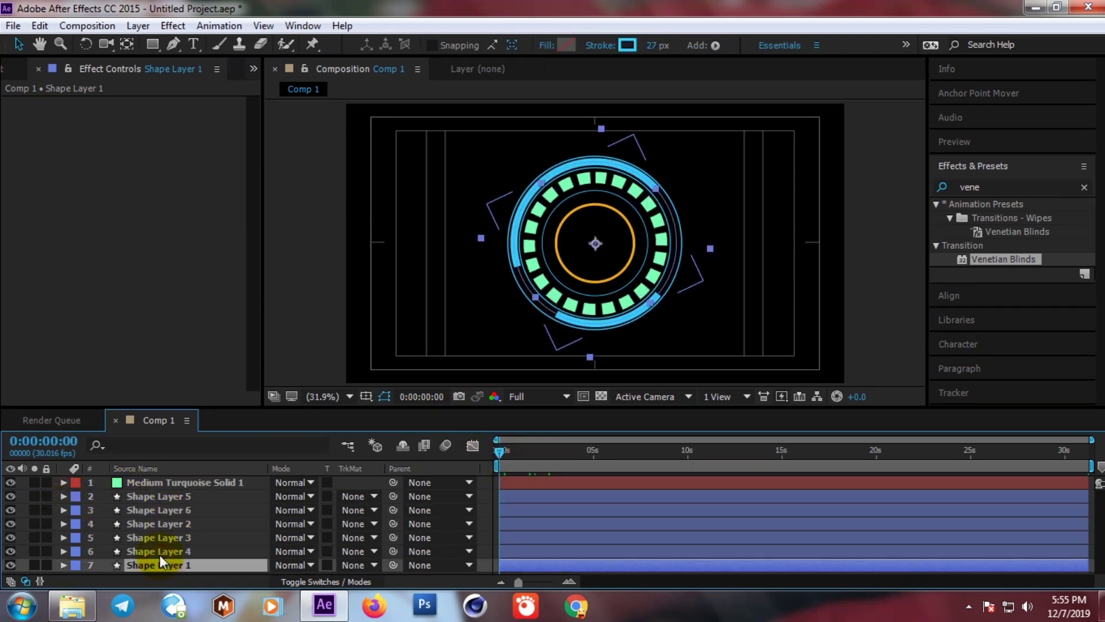
ctrl+click(160, 552)
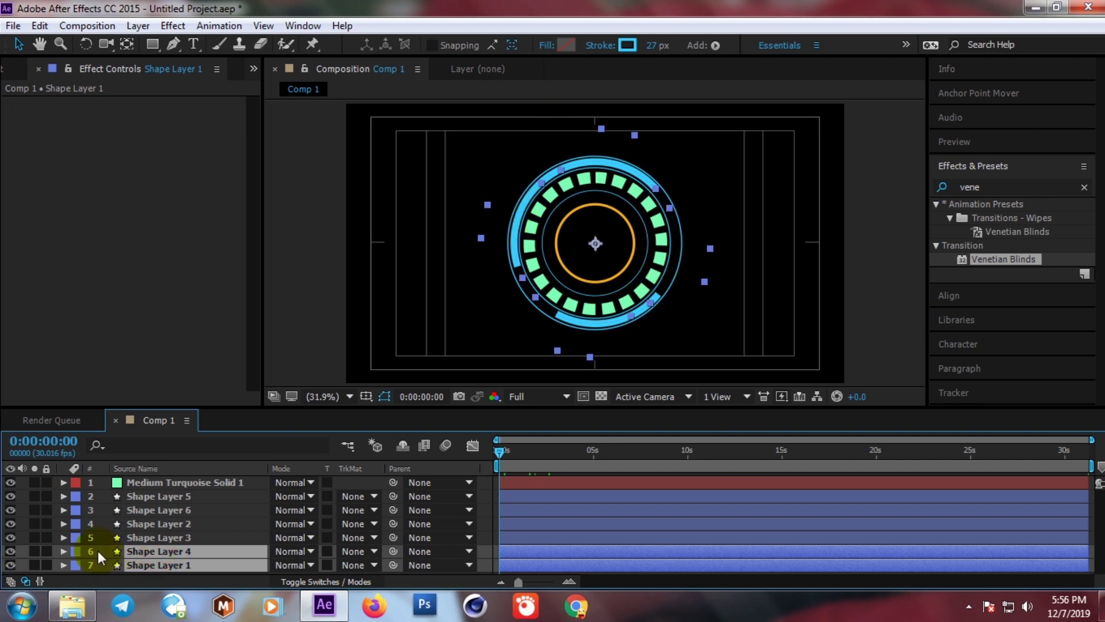
click(10, 551)
click(10, 551)
click(10, 551)
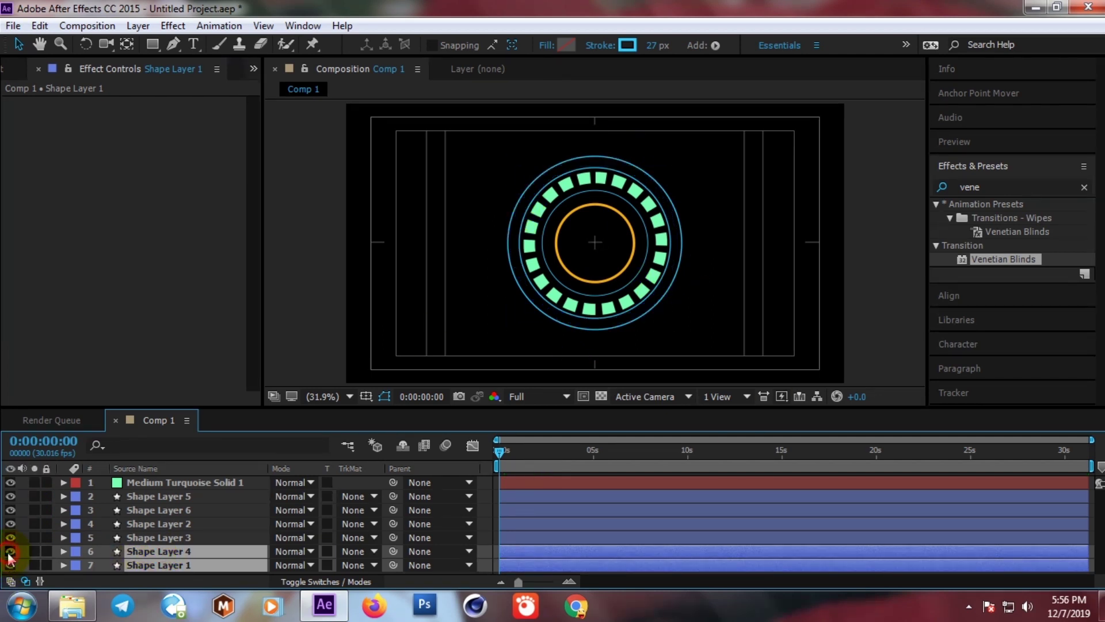
click(10, 551)
key(ctrl+d)
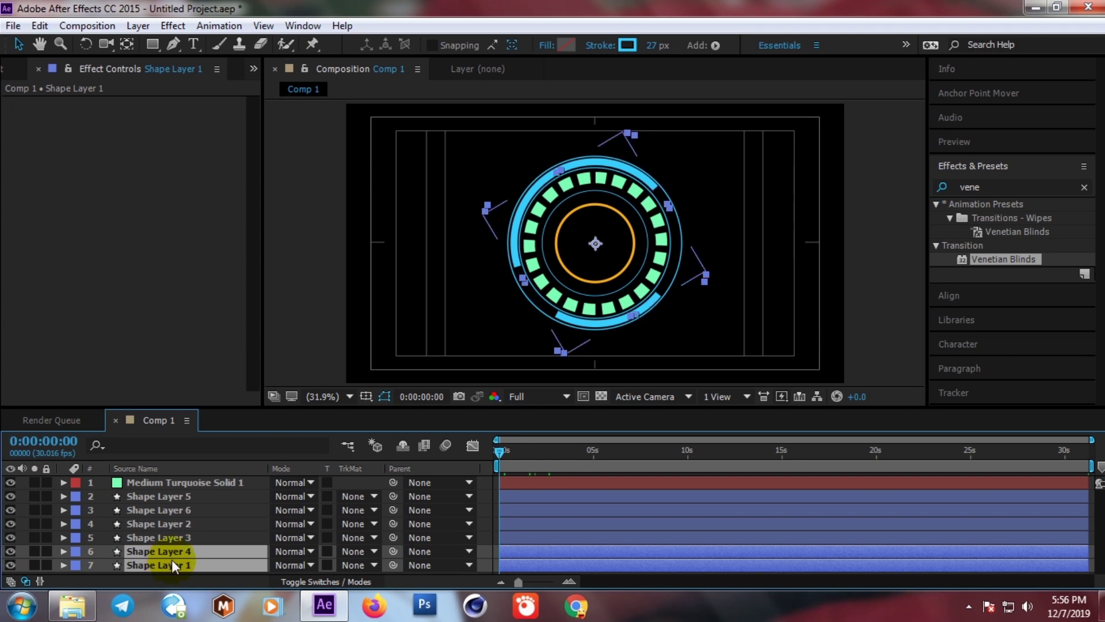
drag(159, 553, 164, 480)
- Scale both copies, Shape Layers 7 and 8, to 42% and preview the animation
key(s)
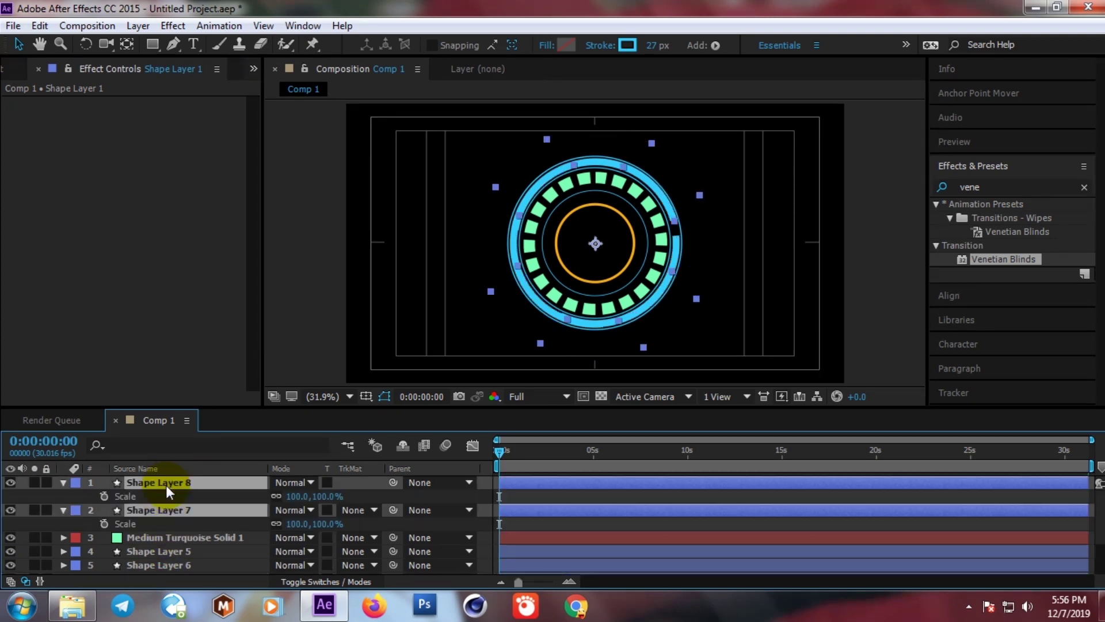
drag(298, 496, 240, 486)
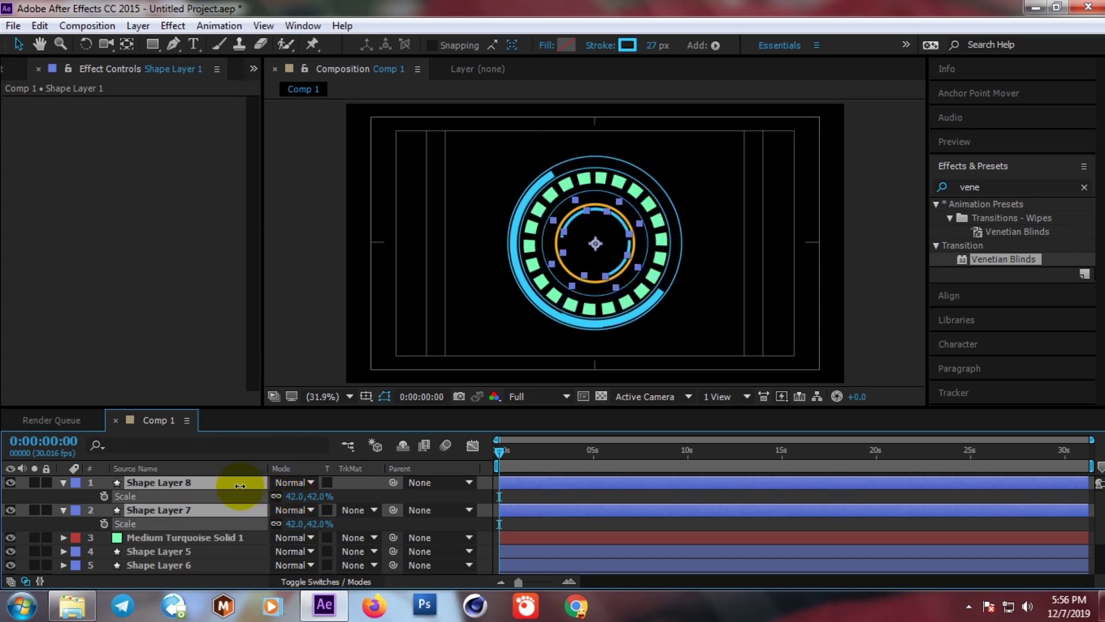
drag(240, 486, 240, 486)
click(469, 447)
key(space)
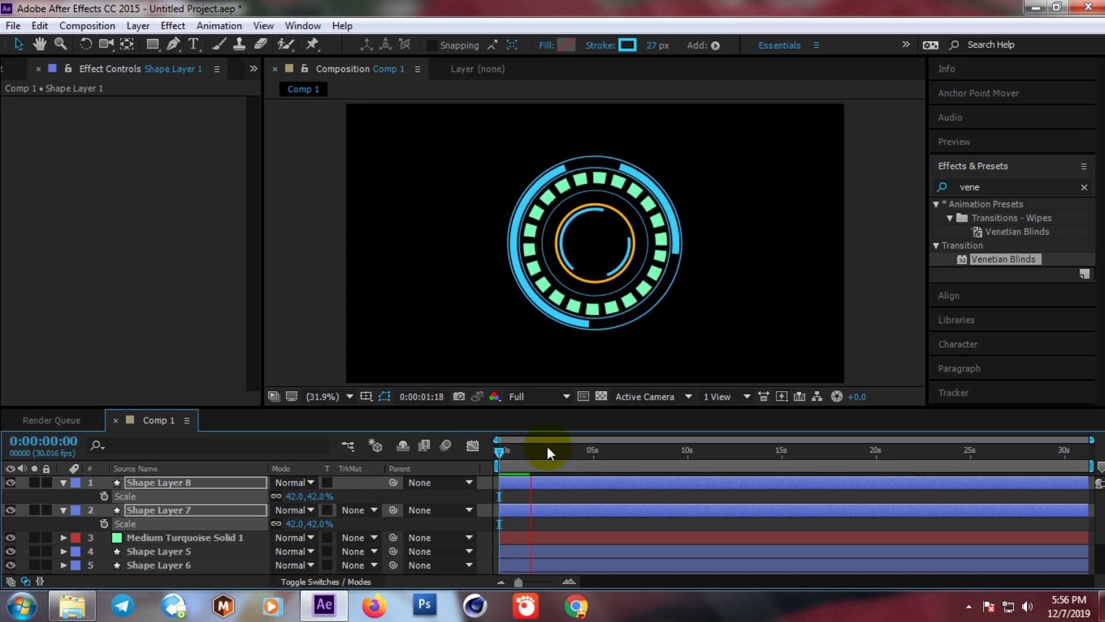
key(space)
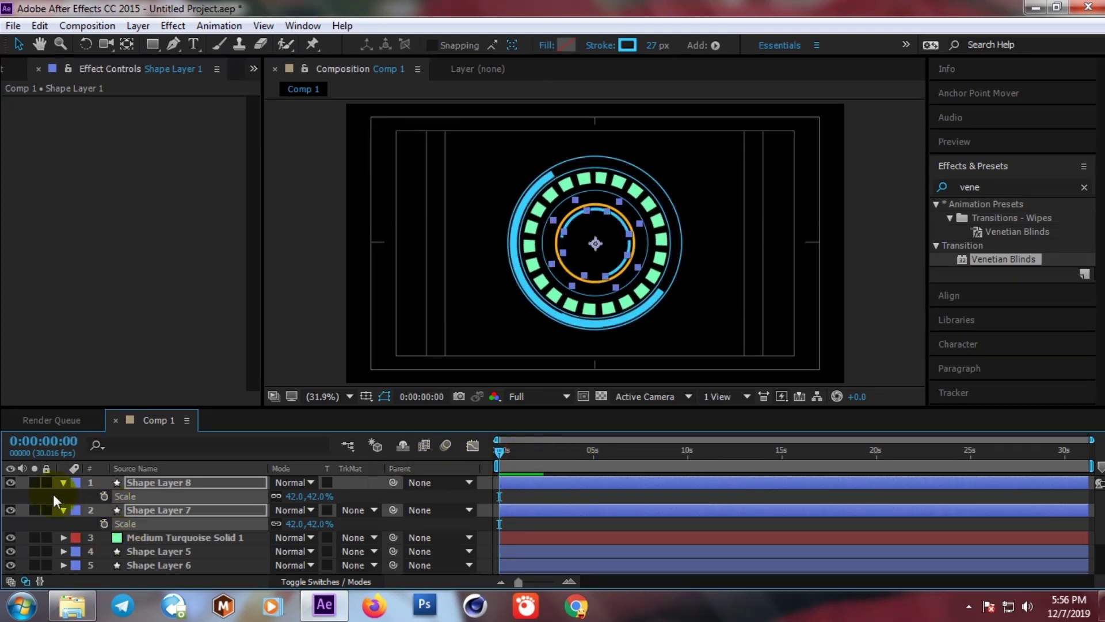
click(63, 485)
- Move Medium Turquoise Solid 1 to the top, duplicate it, and scale the copy to 43%
click(146, 509)
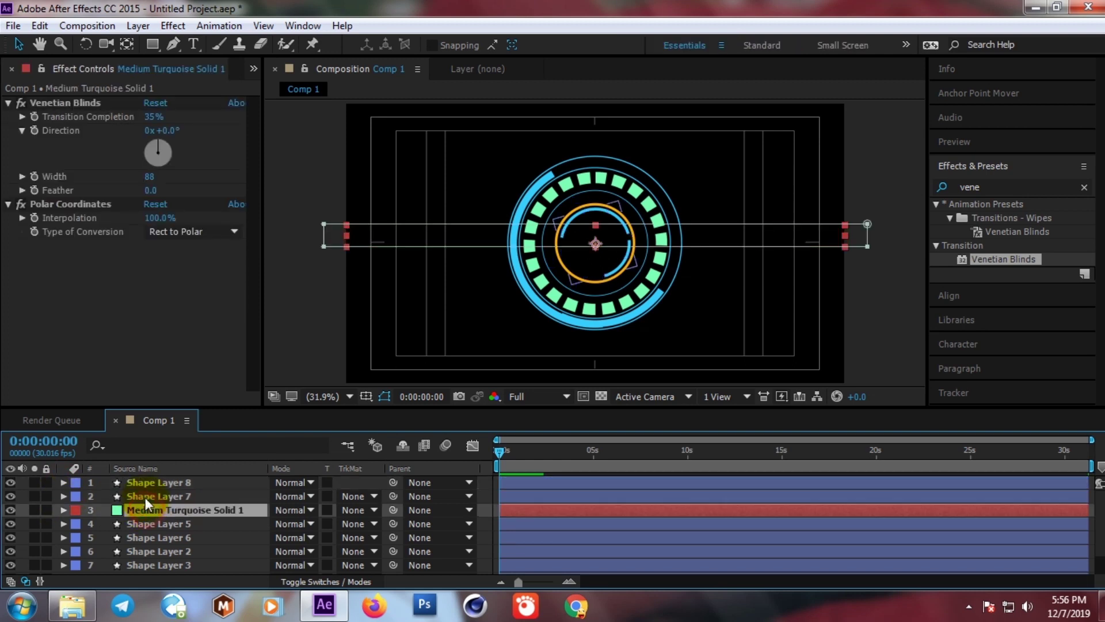
click(145, 497)
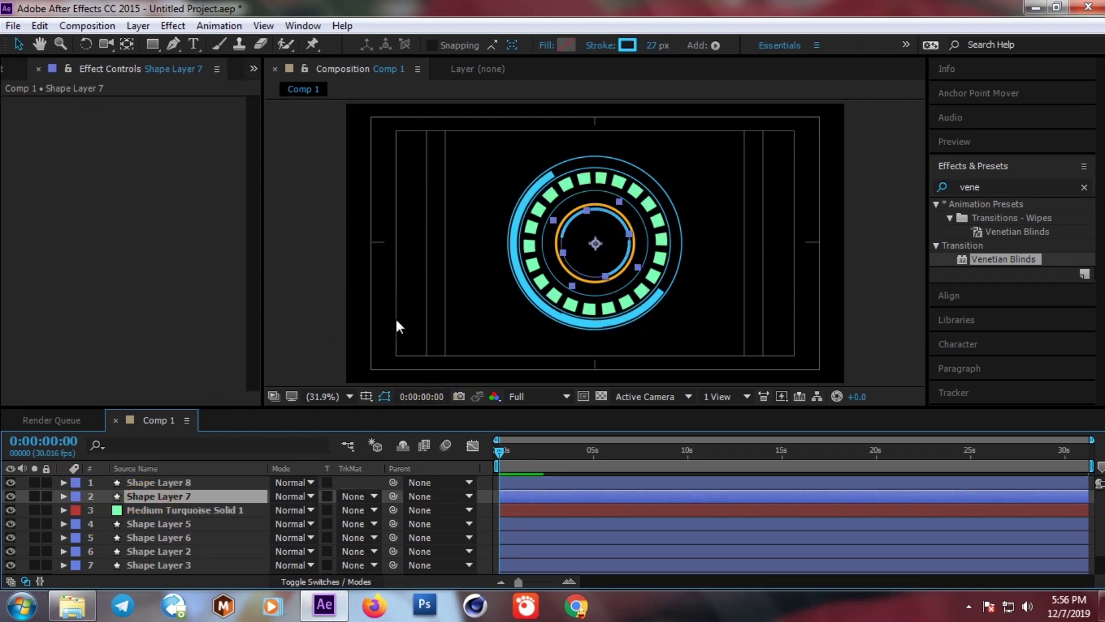
click(126, 513)
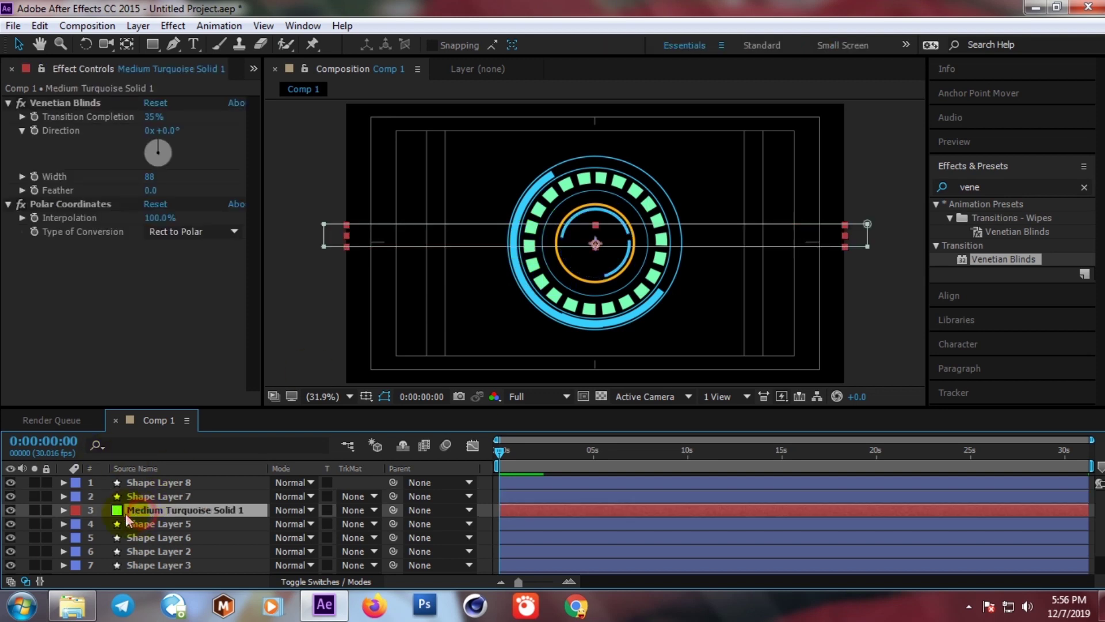
drag(150, 508, 146, 478)
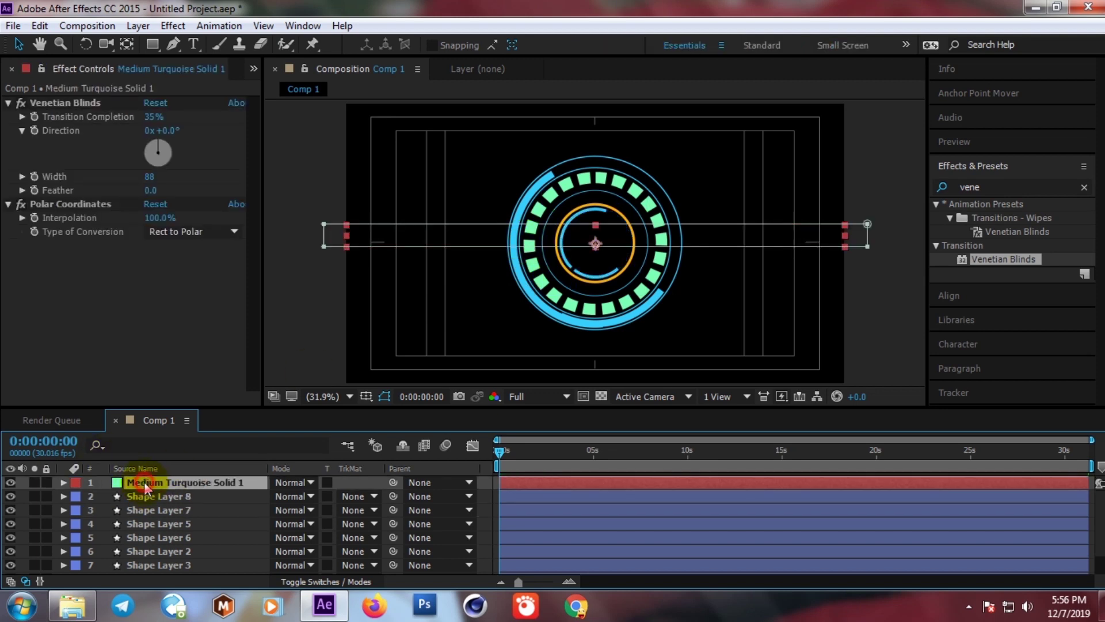
key(s)
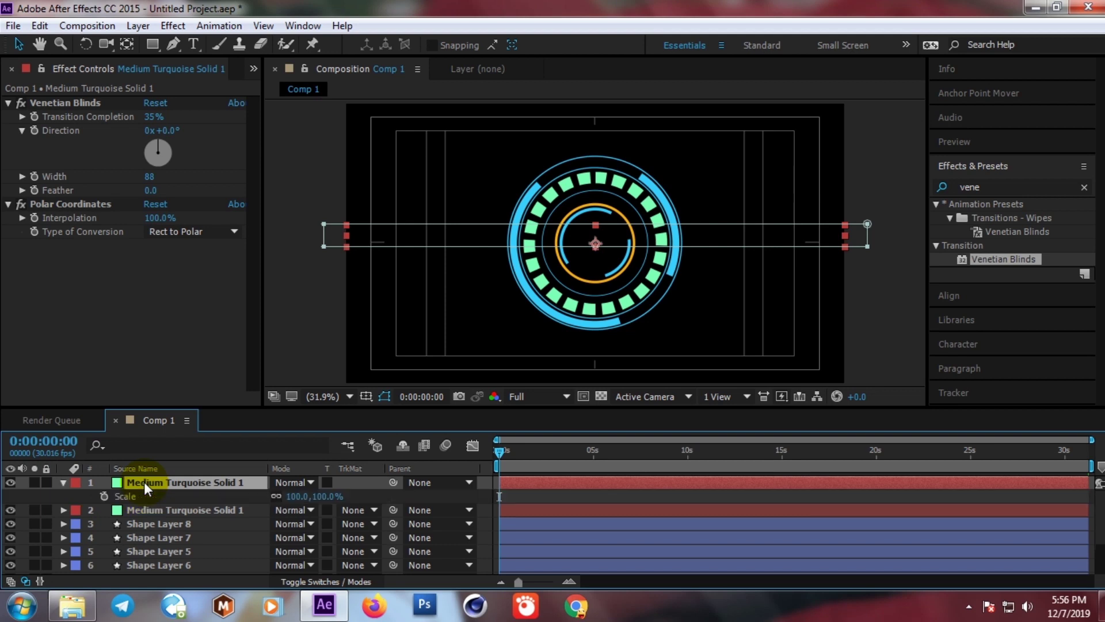
drag(302, 495, 251, 491)
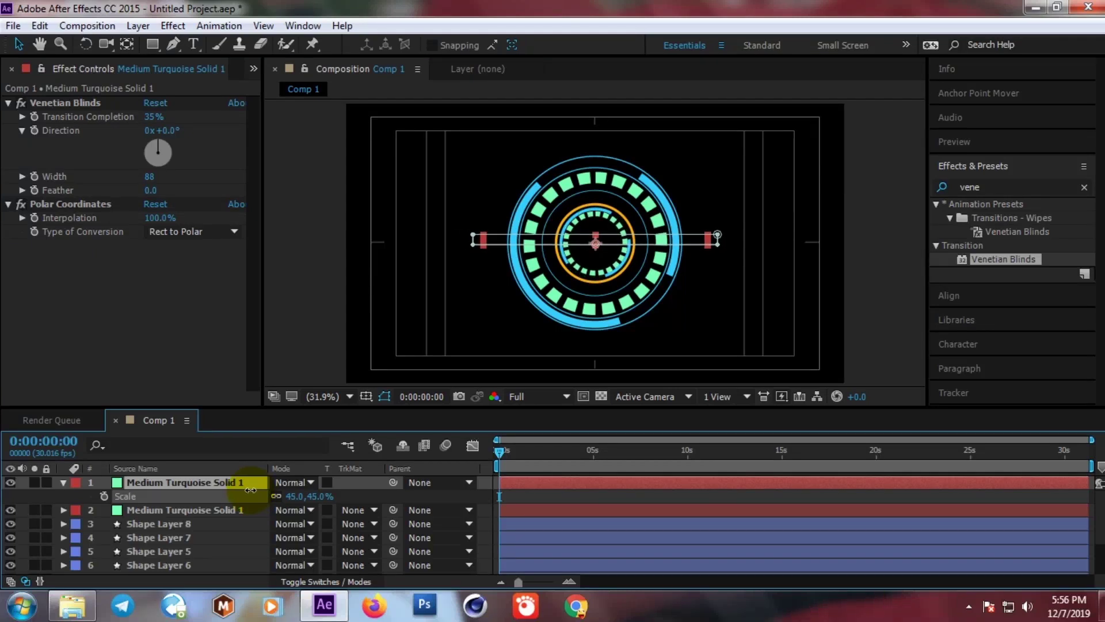
drag(250, 490, 248, 490)
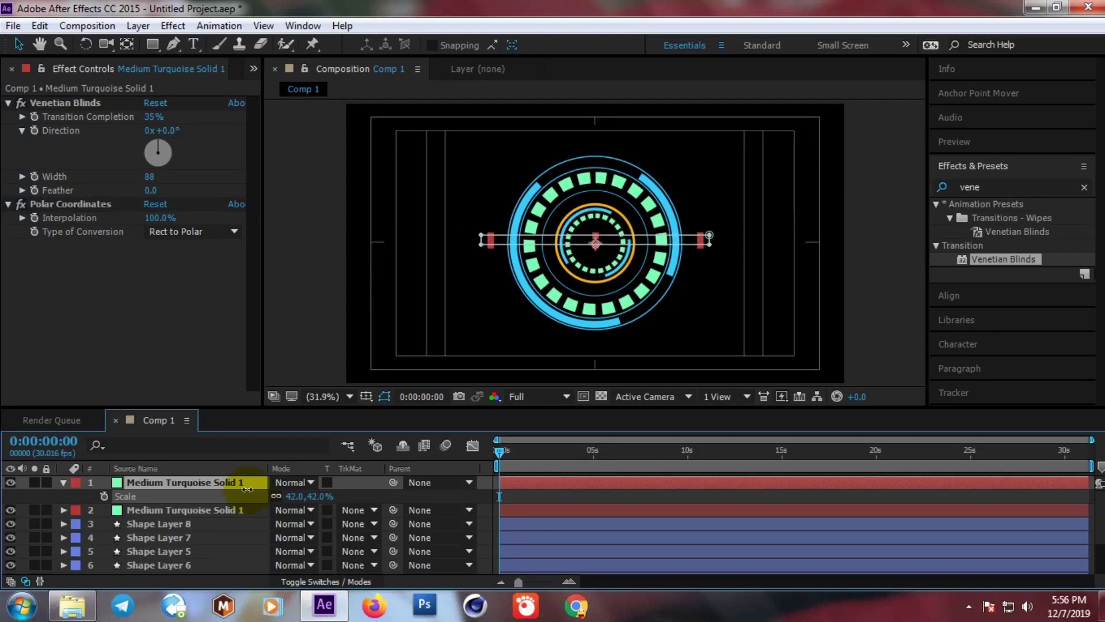
click(148, 524)
- Duplicate the orange ring as Shape Layer 9 near the top and scale it to 31%
click(147, 537)
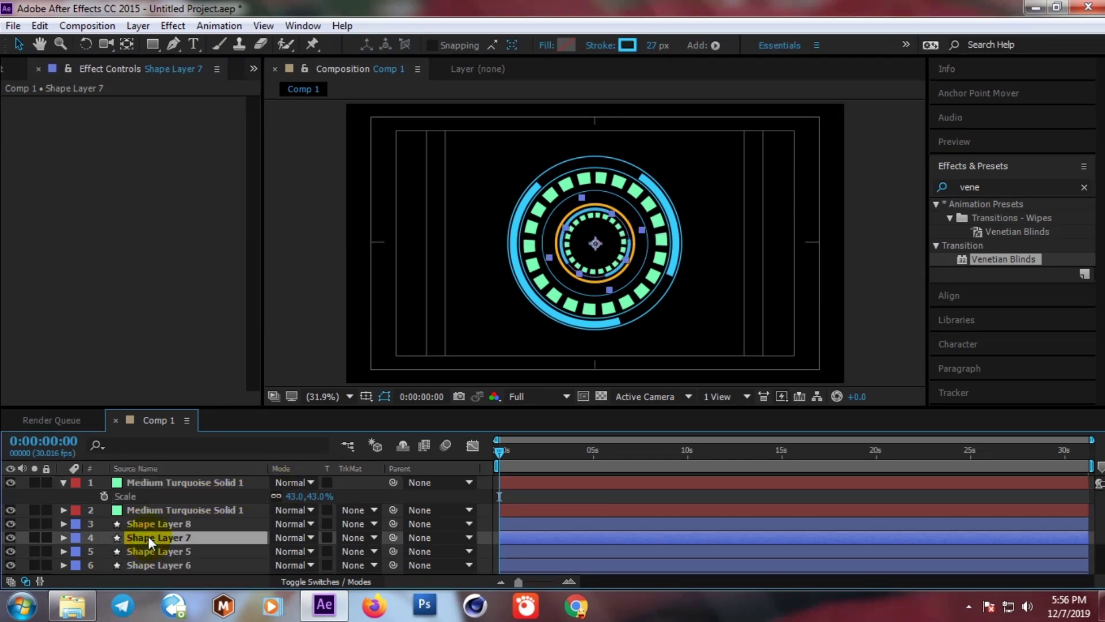
click(147, 551)
scroll(147, 547, down, 2)
click(147, 524)
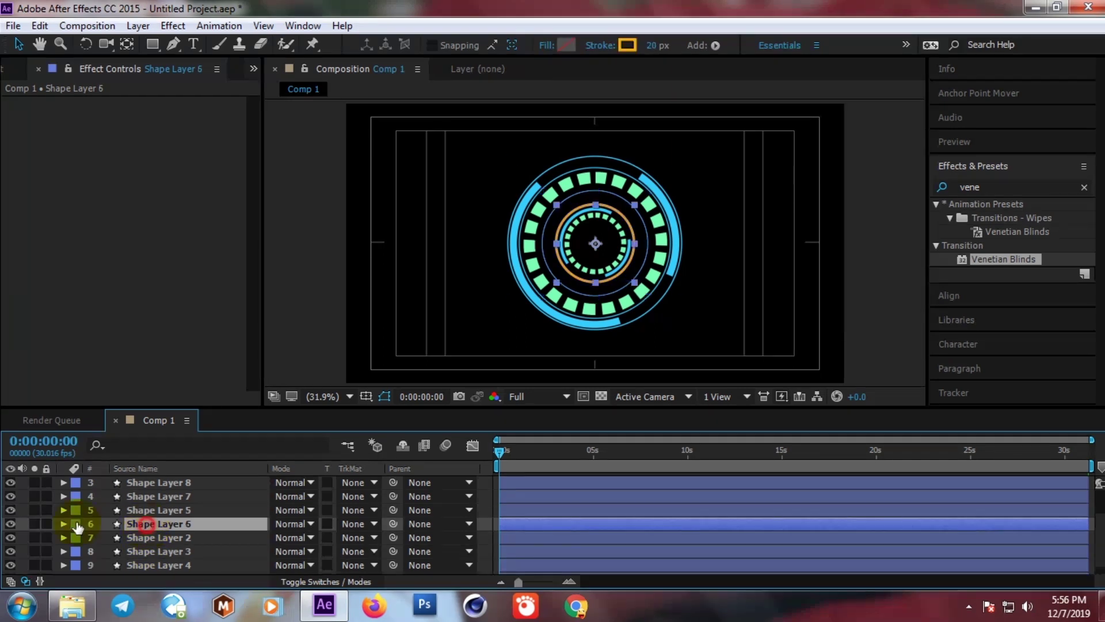
click(10, 523)
click(9, 522)
key(ctrl+d)
drag(142, 522, 154, 478)
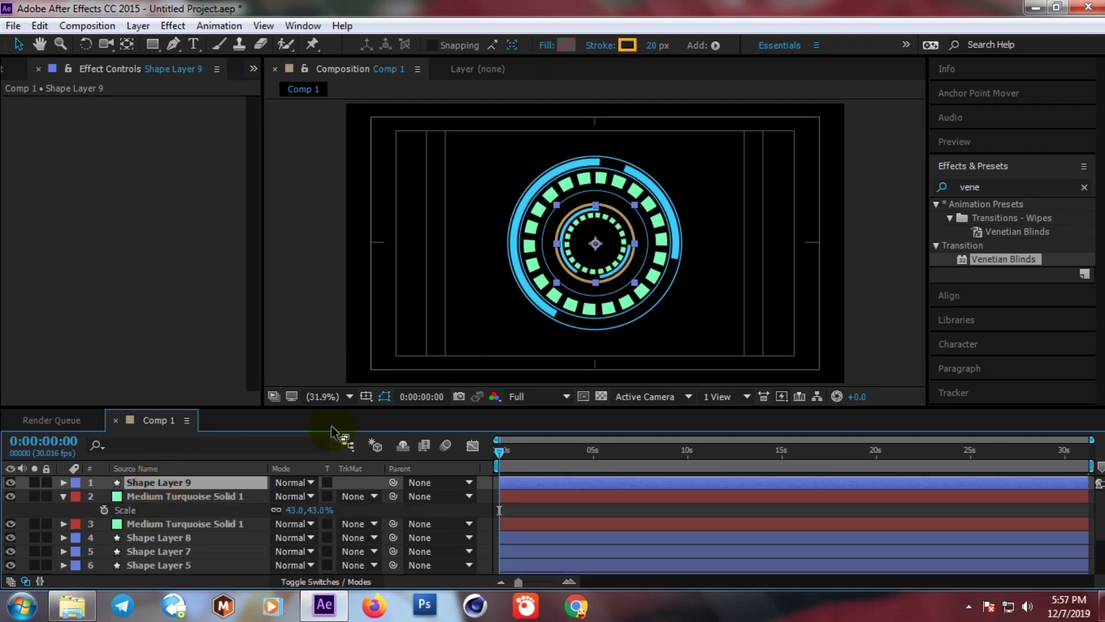
key(s)
drag(318, 498, 299, 495)
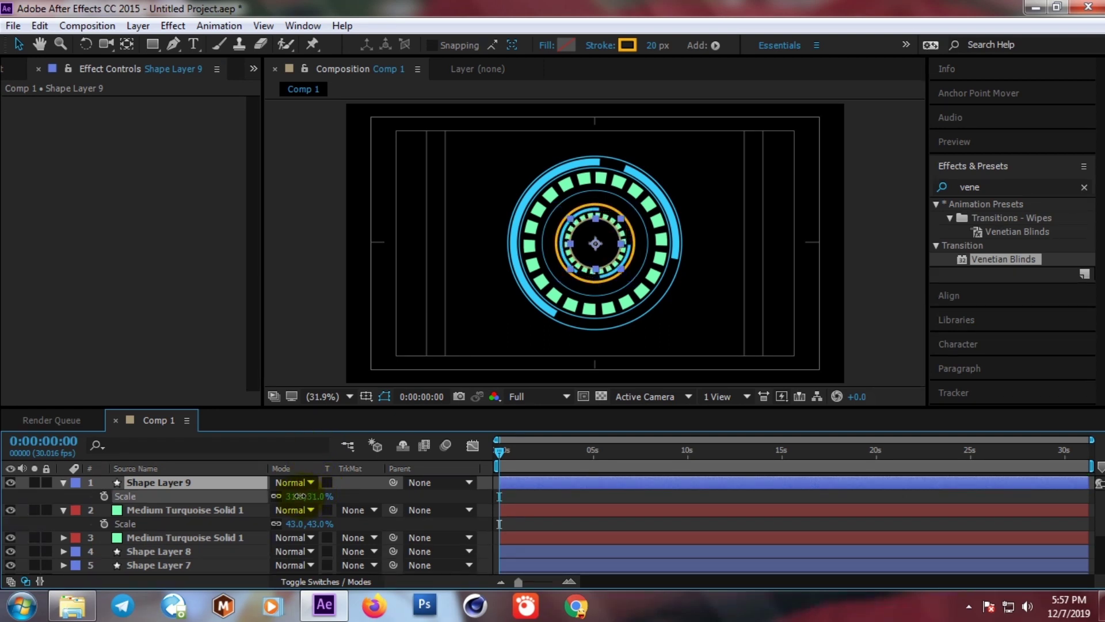
scroll(553, 273, up, 4)
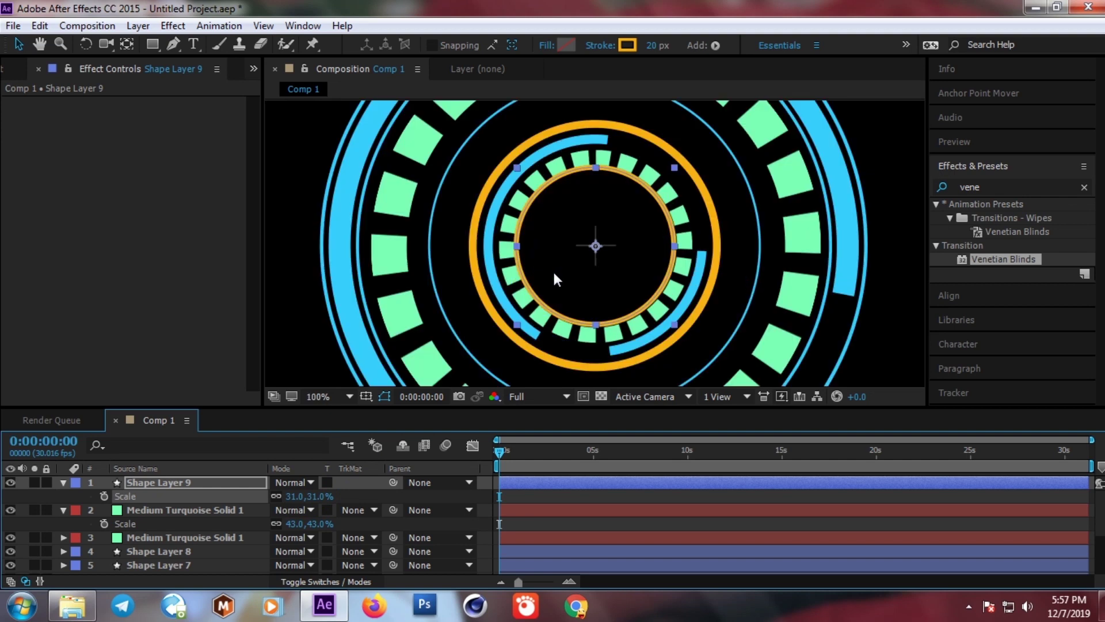
- Give Shape Layer 9 a green 7BFFB6 stroke sampled from an existing ring, thickened to 42 px
click(629, 45)
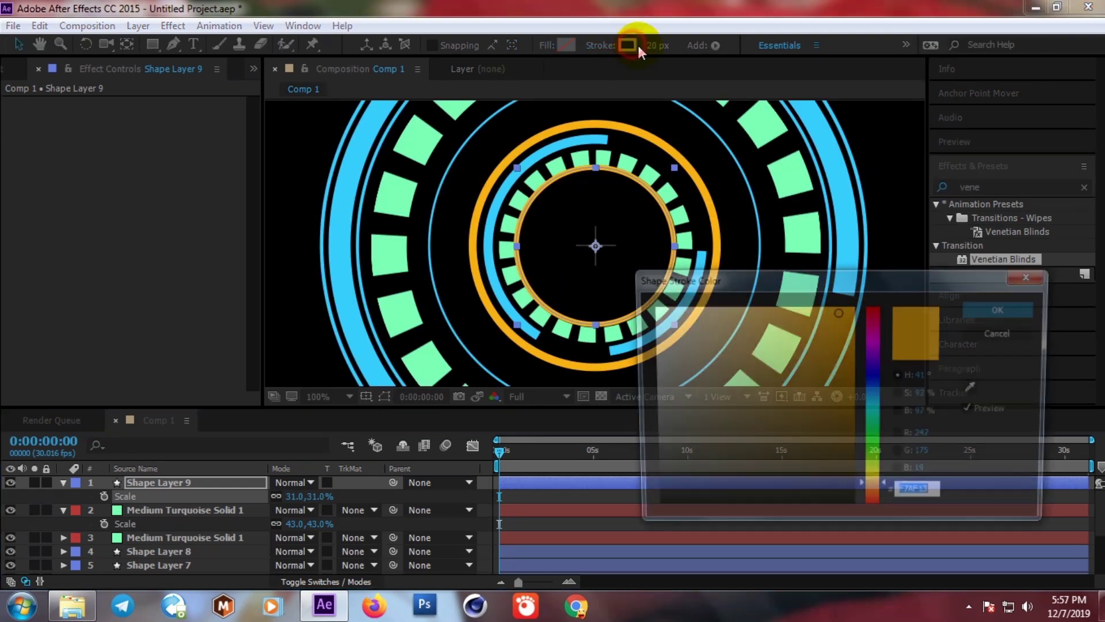
click(977, 387)
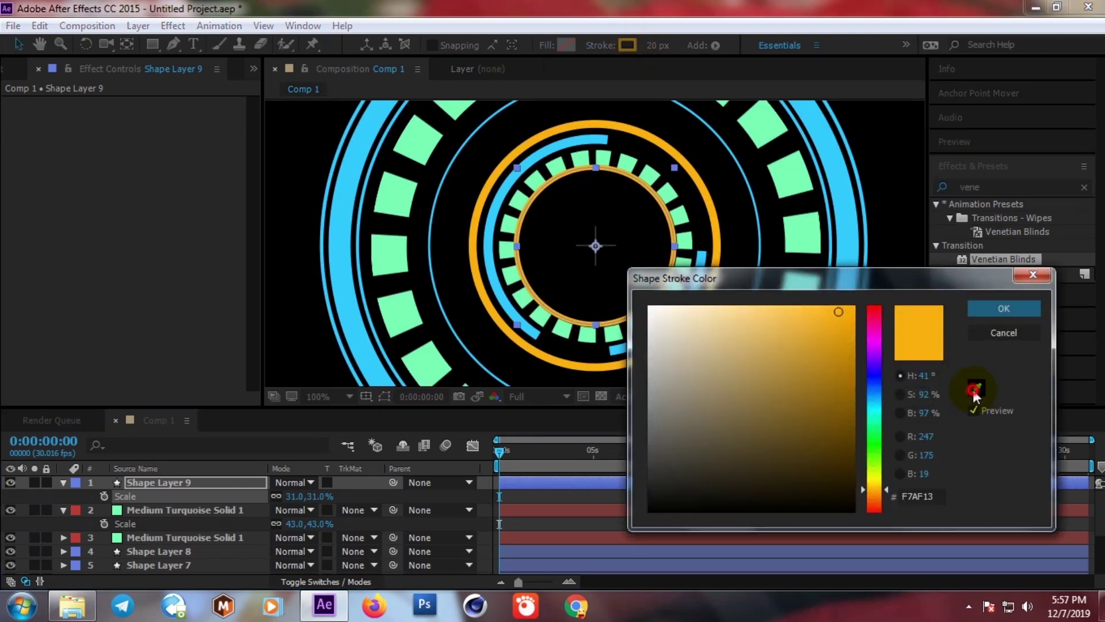
click(682, 212)
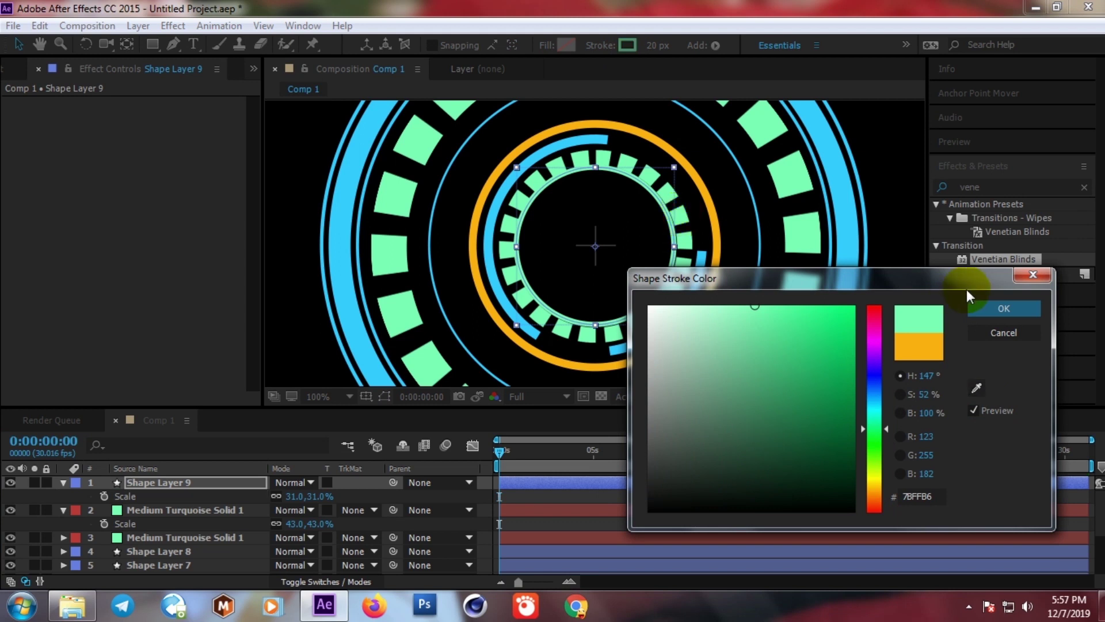
click(996, 311)
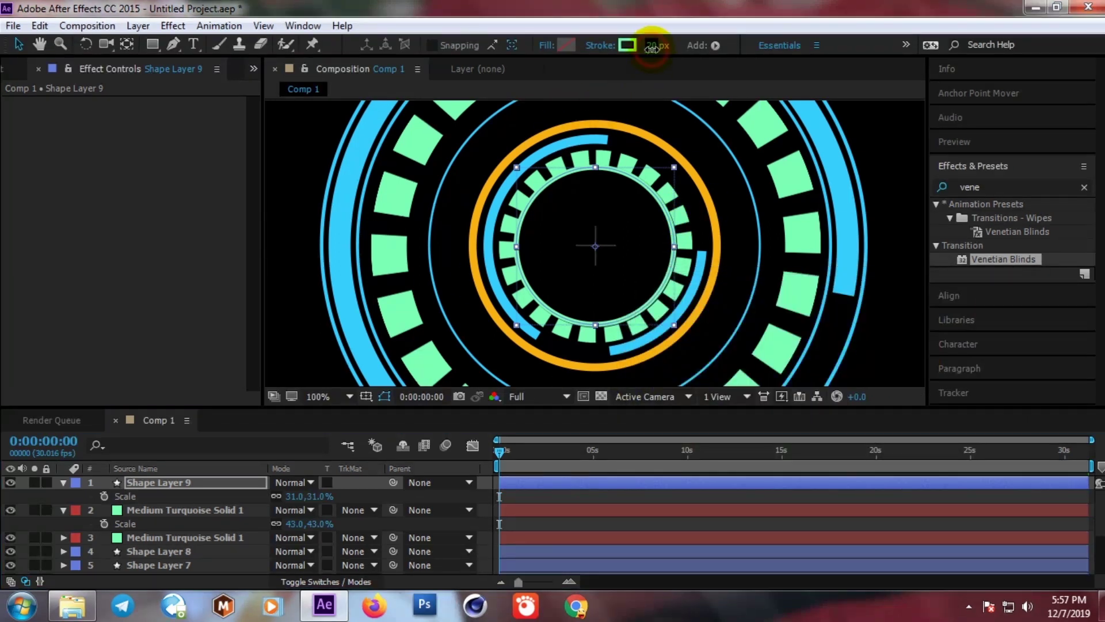
drag(651, 46, 672, 49)
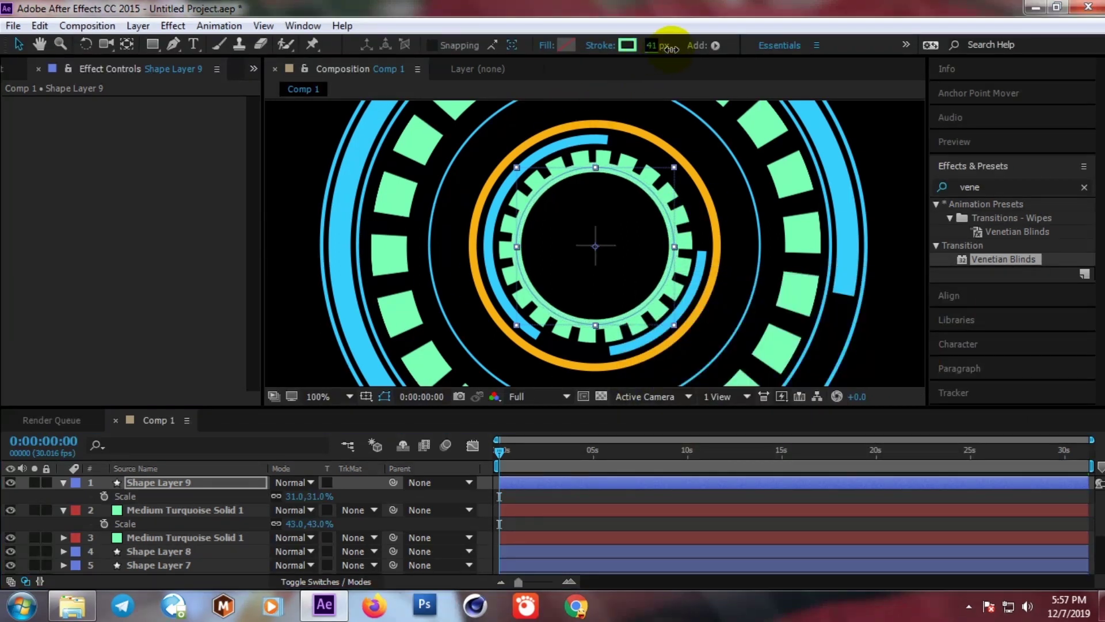
click(163, 513)
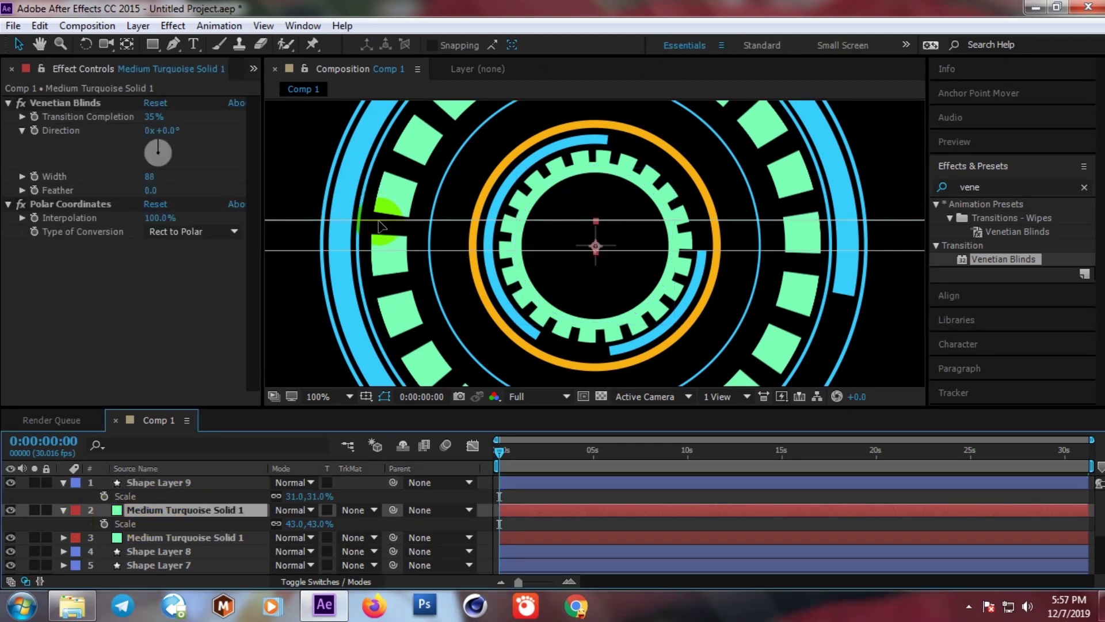
- Nudge the inner solid's mask top points down to narrow its strip
key(comma)
click(395, 210)
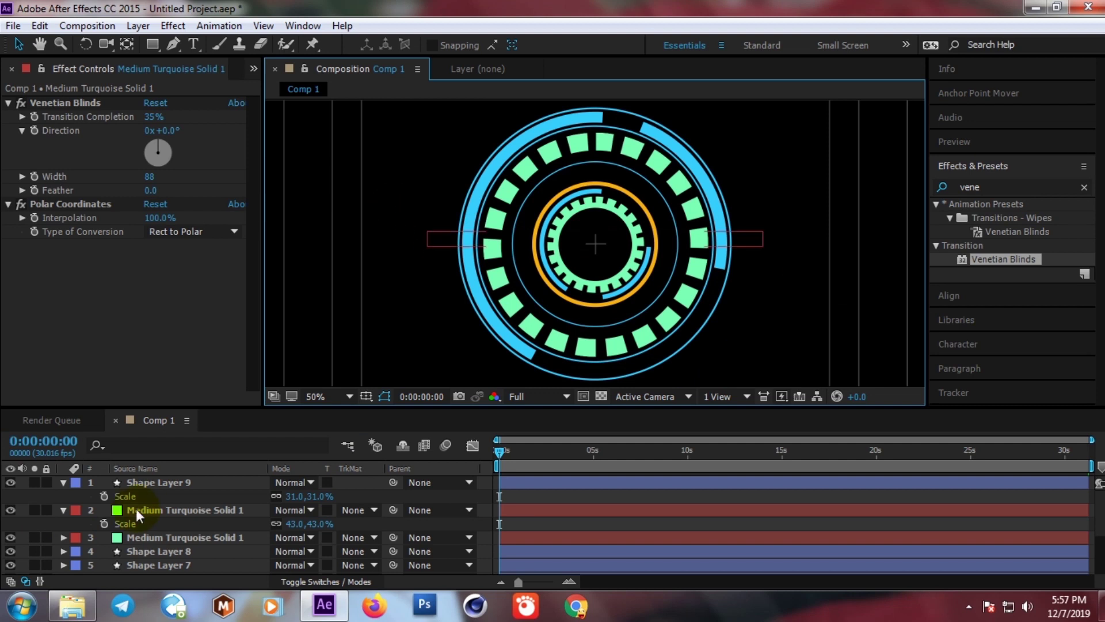
click(172, 510)
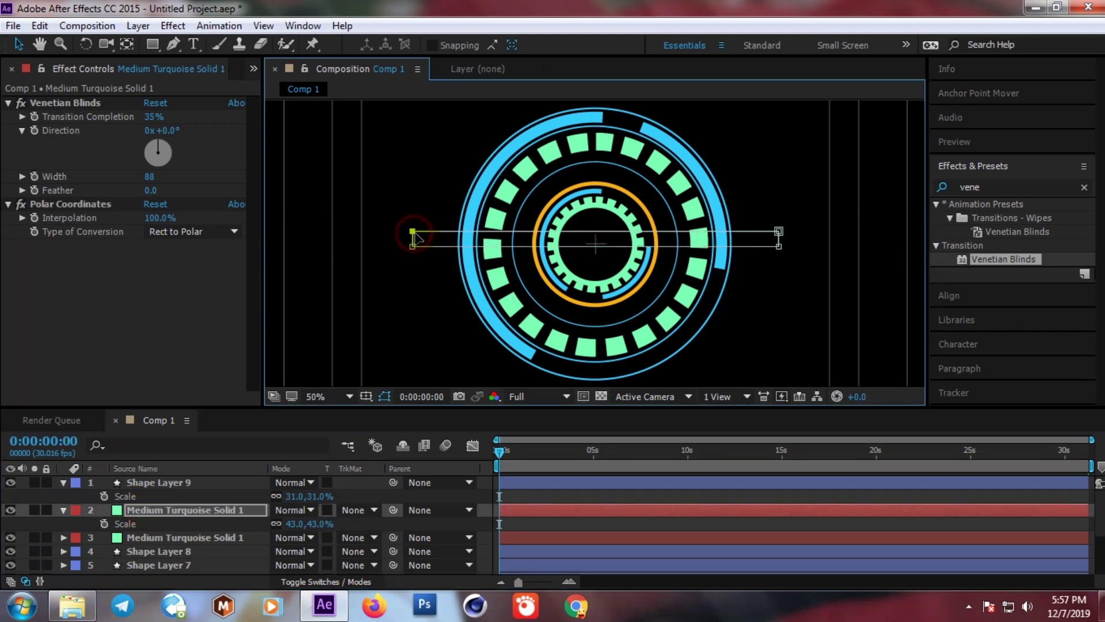
key(period)
key(comma)
mouse_move(396, 202)
mouse_down()
mouse_move(570, 245)
mouse_move(822, 233)
mouse_up()
key(shift+Down)
key(shift+Down)
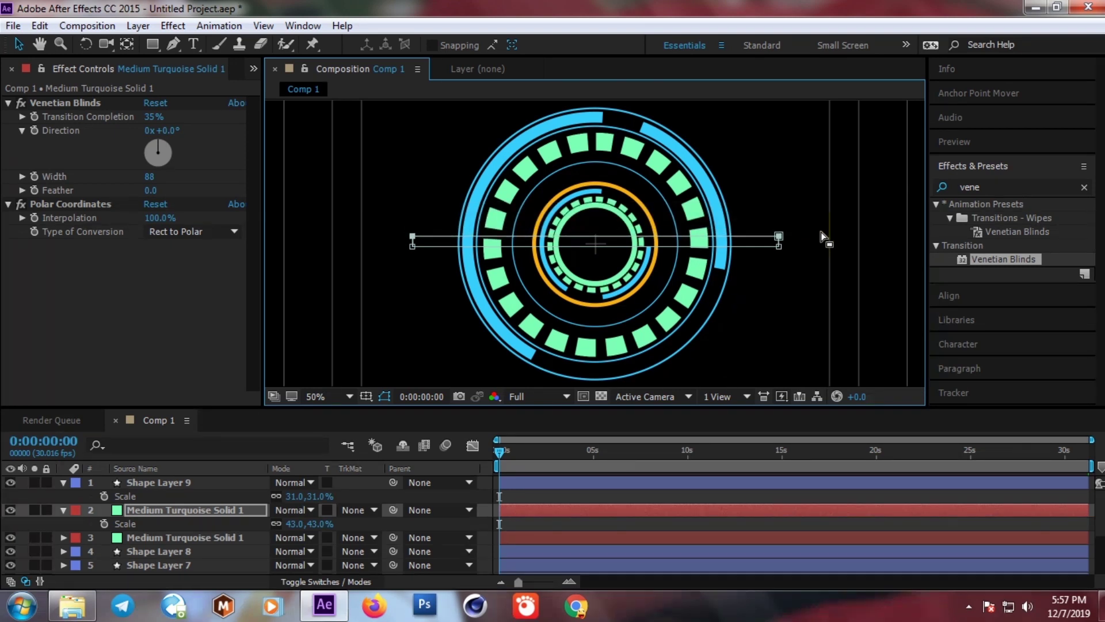
key(shift+Down)
key(shift+Down)
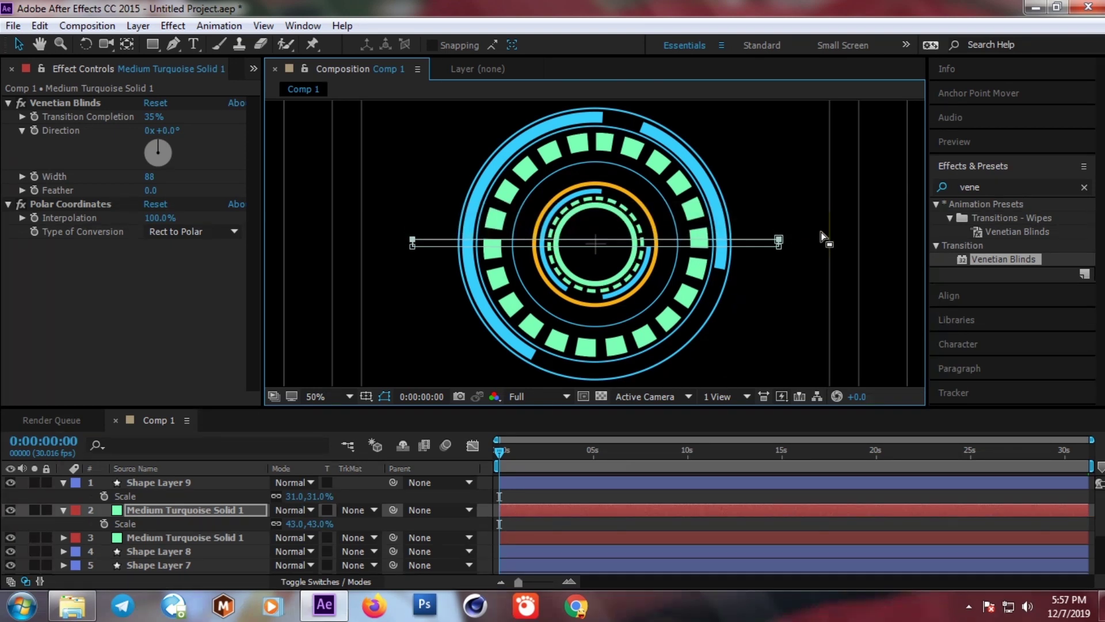
key(shift+Down)
key(shift+Down)
- Set Venetian Blinds to 39% completion and width 112, scale the layer to 40%, and preview
click(153, 117)
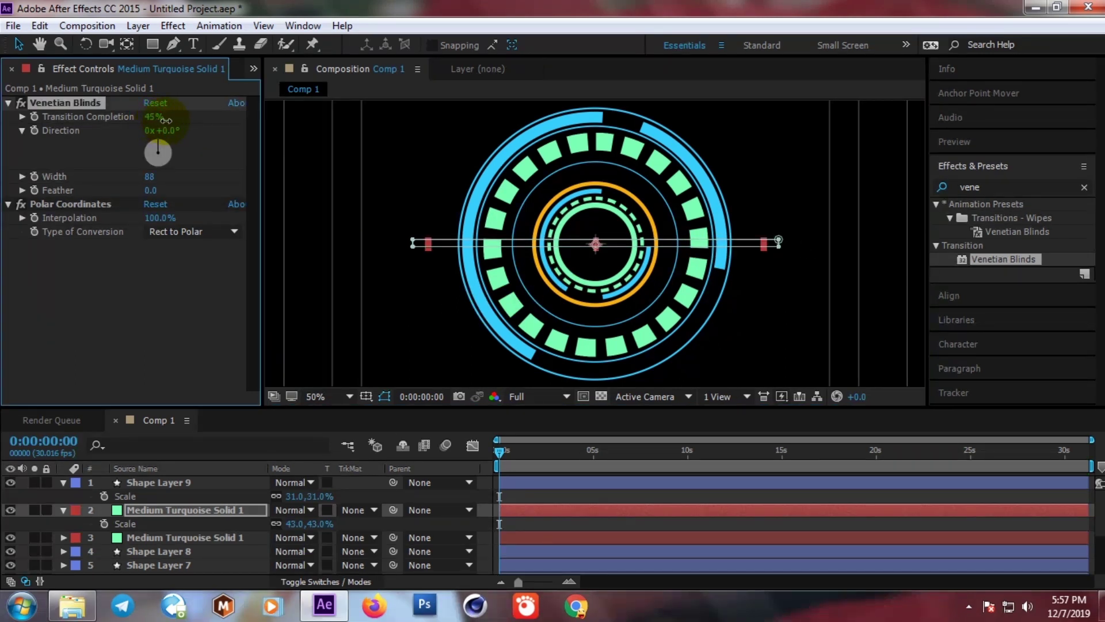
drag(159, 121, 156, 121)
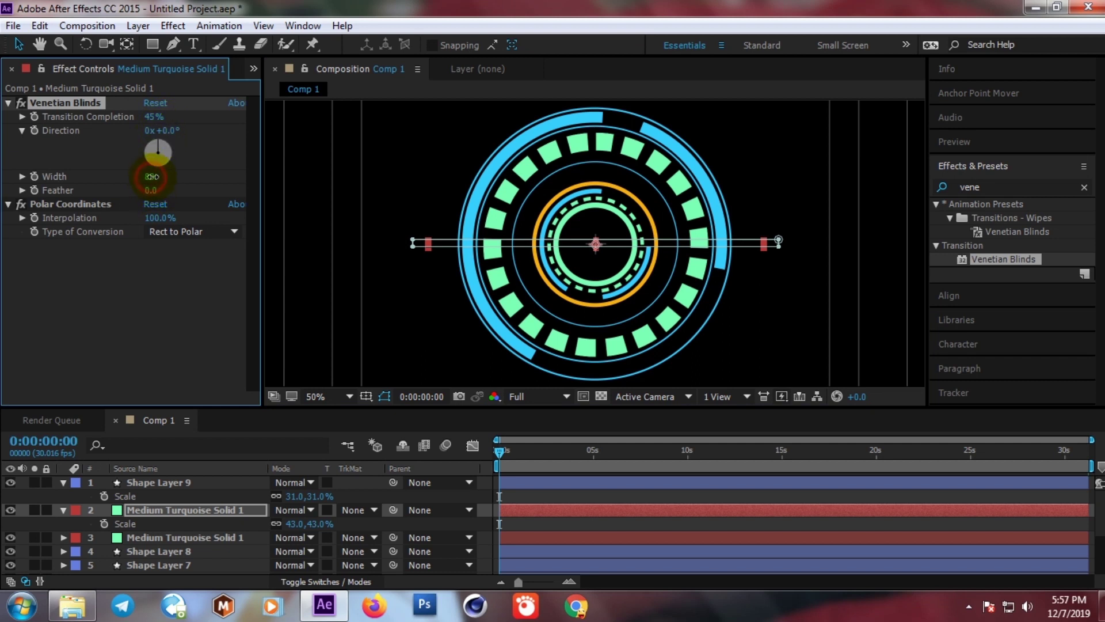
drag(154, 176, 164, 176)
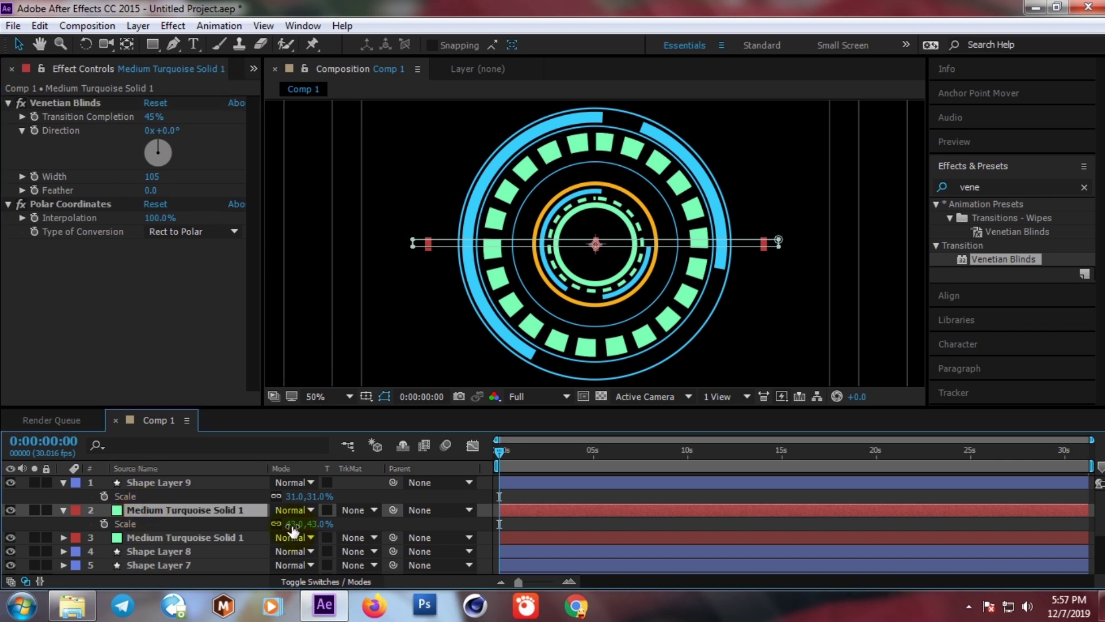
drag(292, 524, 289, 523)
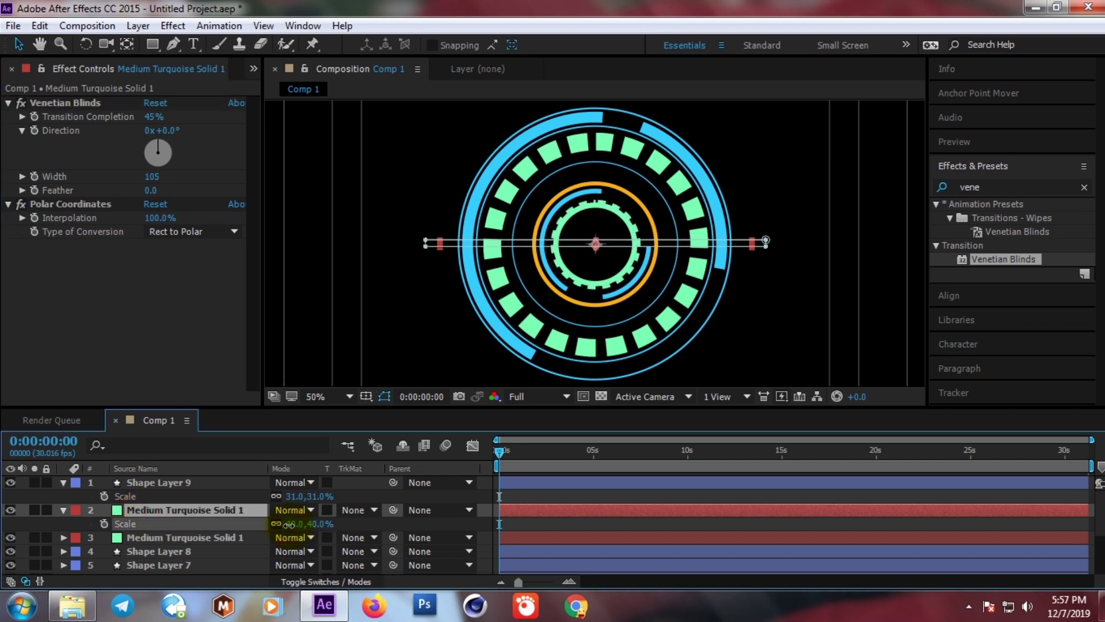
click(151, 116)
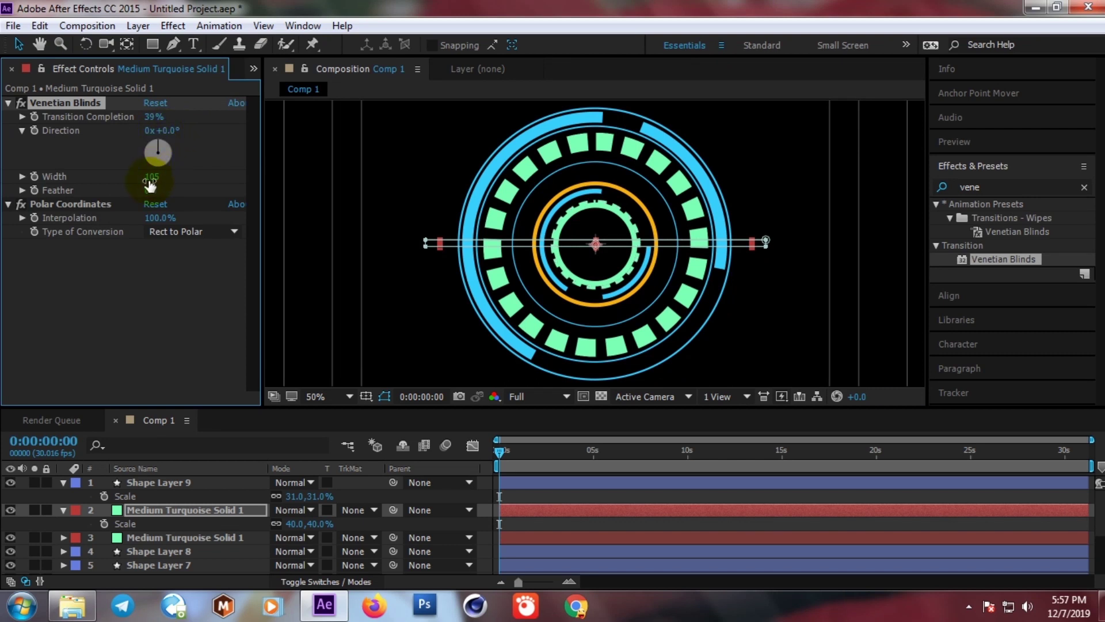
drag(152, 177, 155, 179)
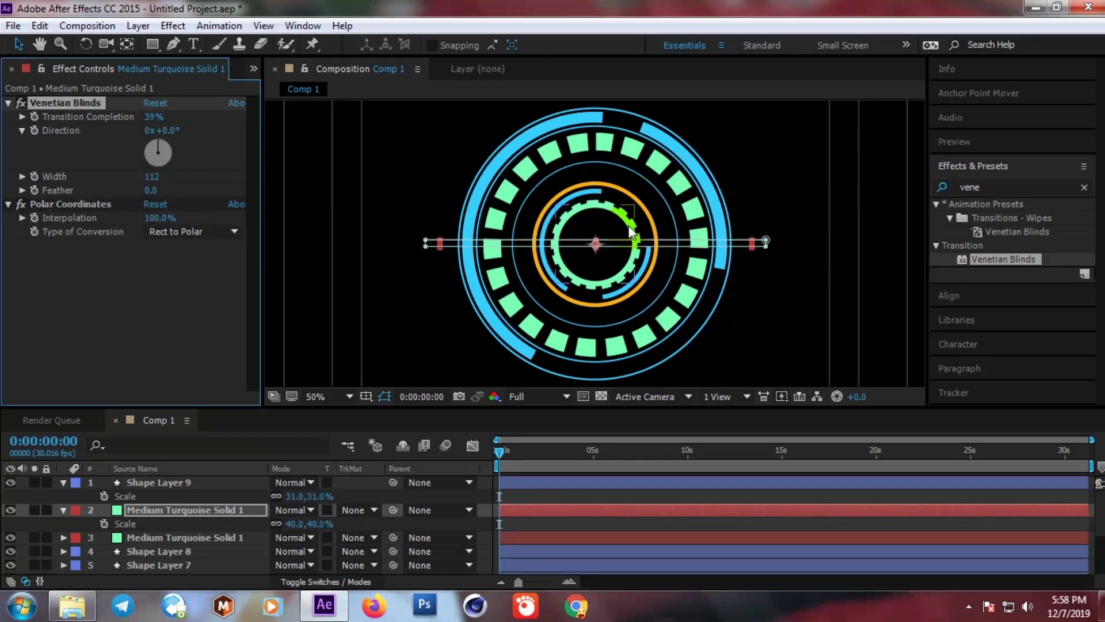
click(212, 514)
click(504, 452)
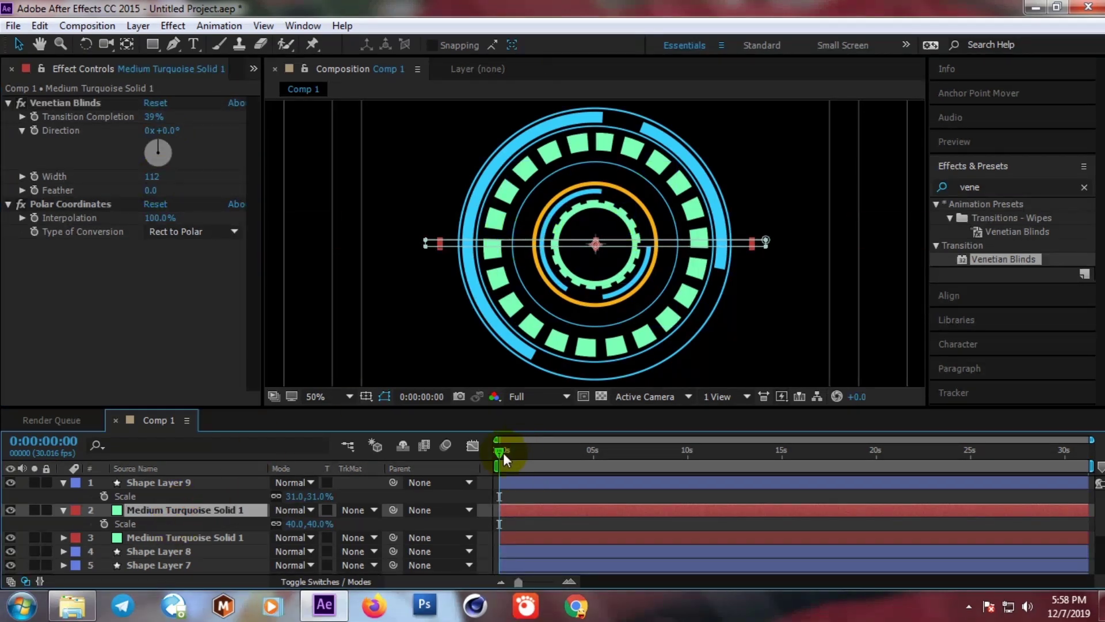
key(space)
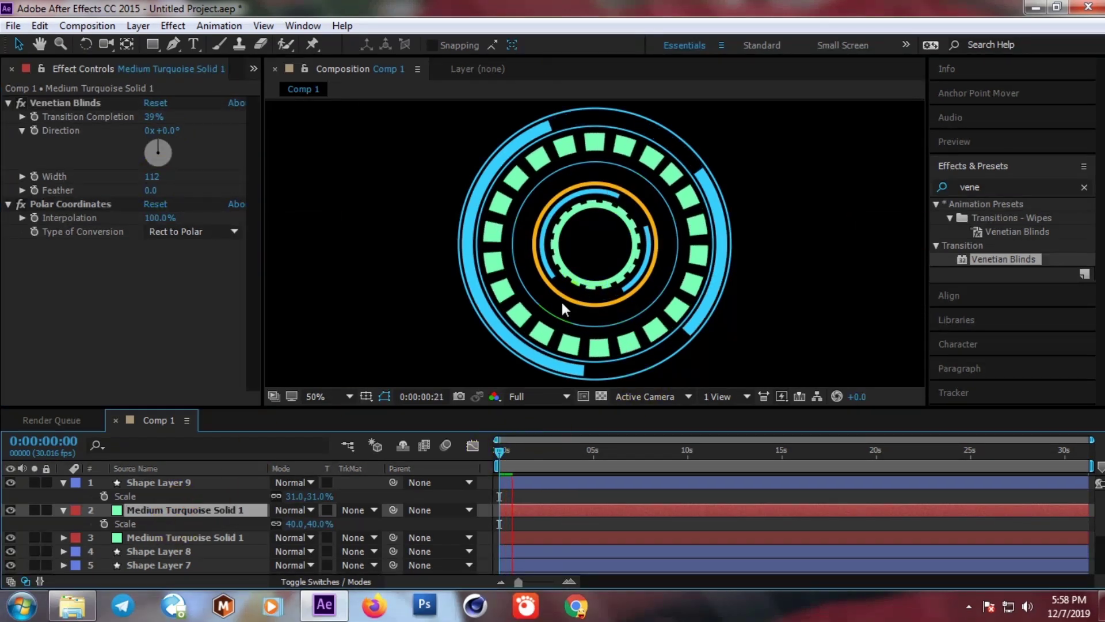
click(509, 454)
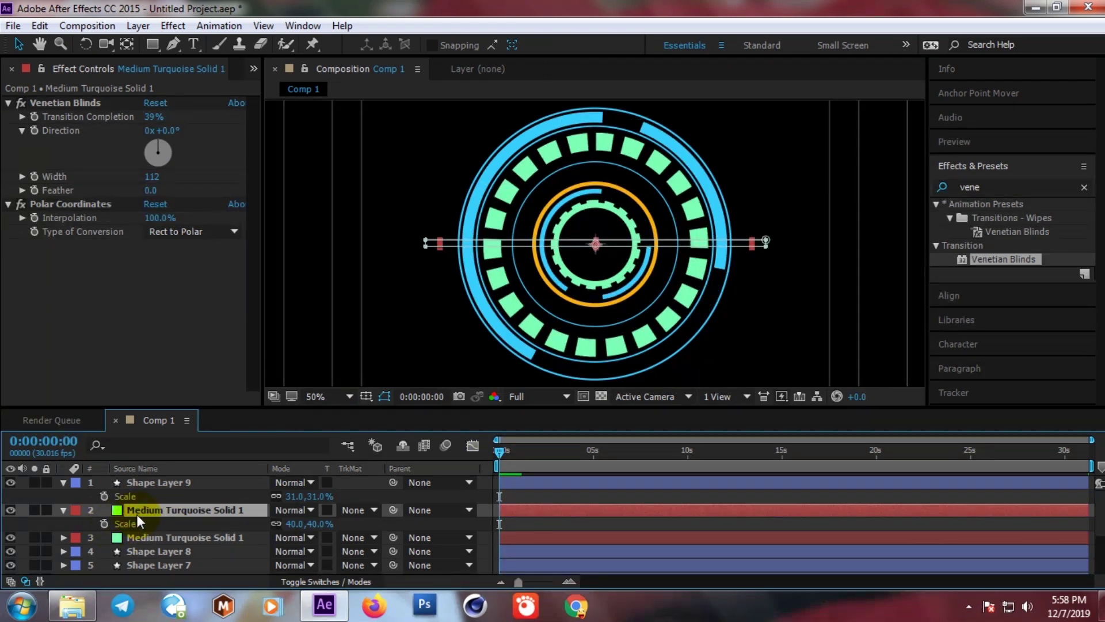
- Keyframe the inner solid's Rotation from 0 at the start to -3 revolutions at the last frame, then preview
key(r)
click(107, 523)
click(105, 523)
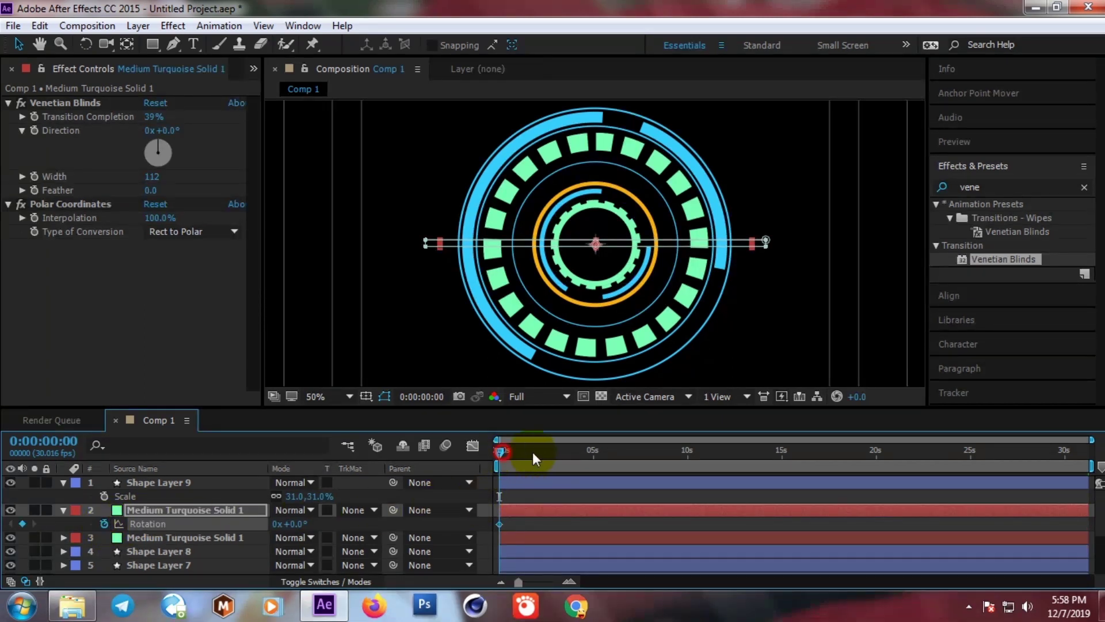
drag(533, 451, 1088, 452)
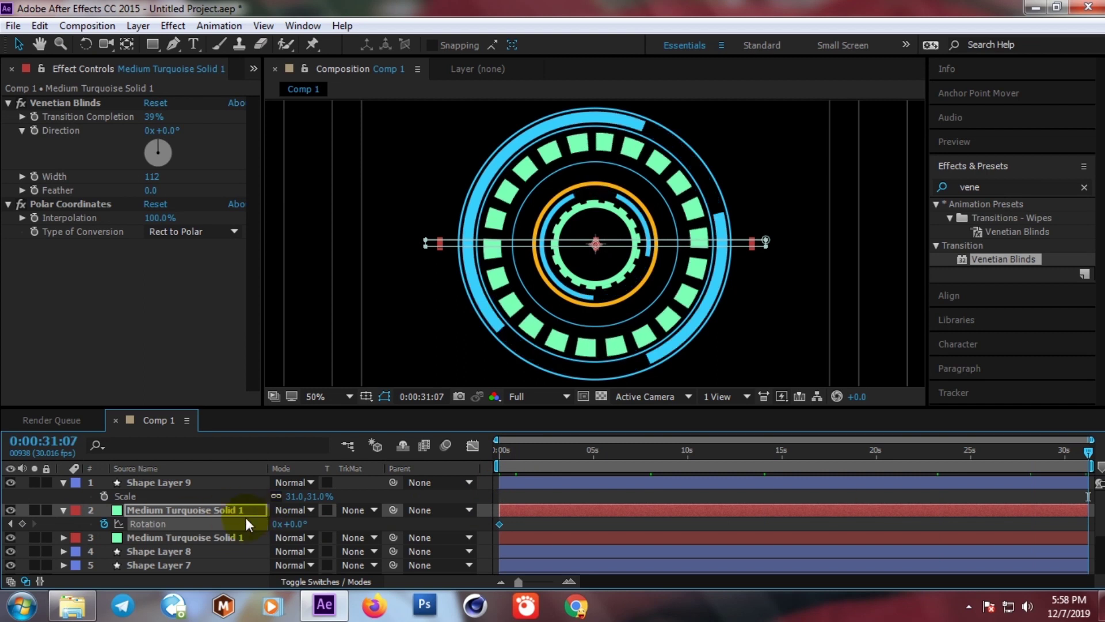
click(280, 523)
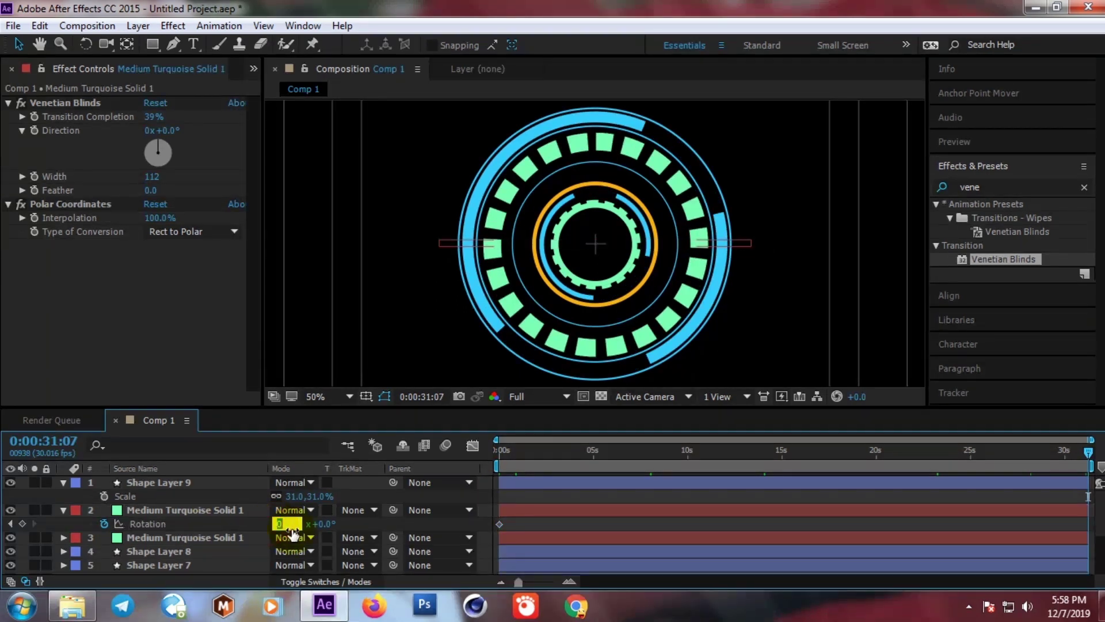
text(-3)
key(Return)
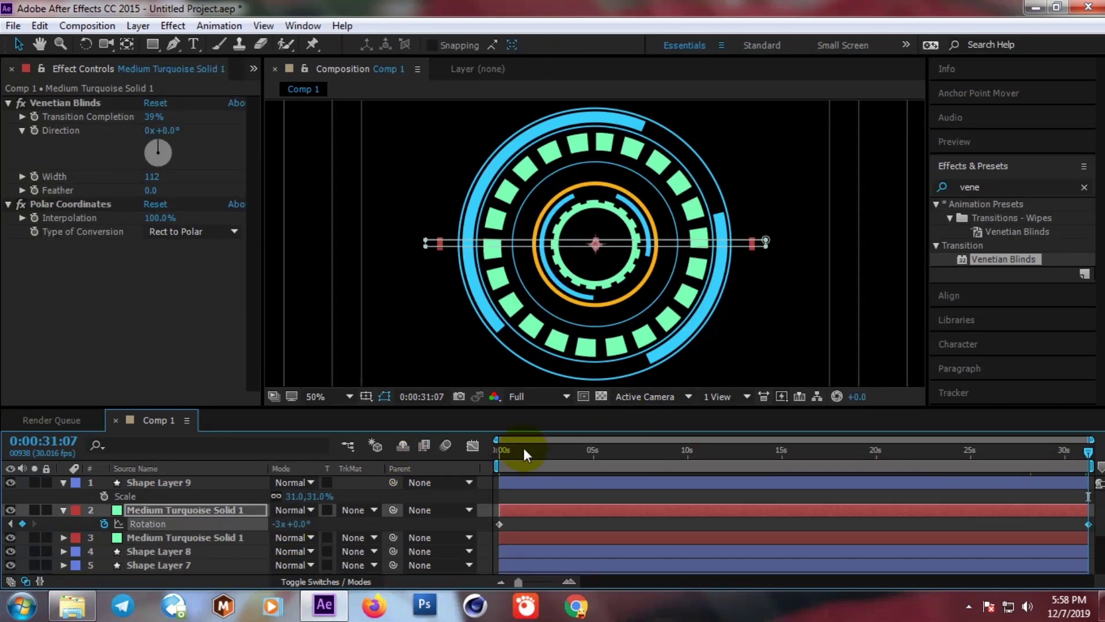
key(space)
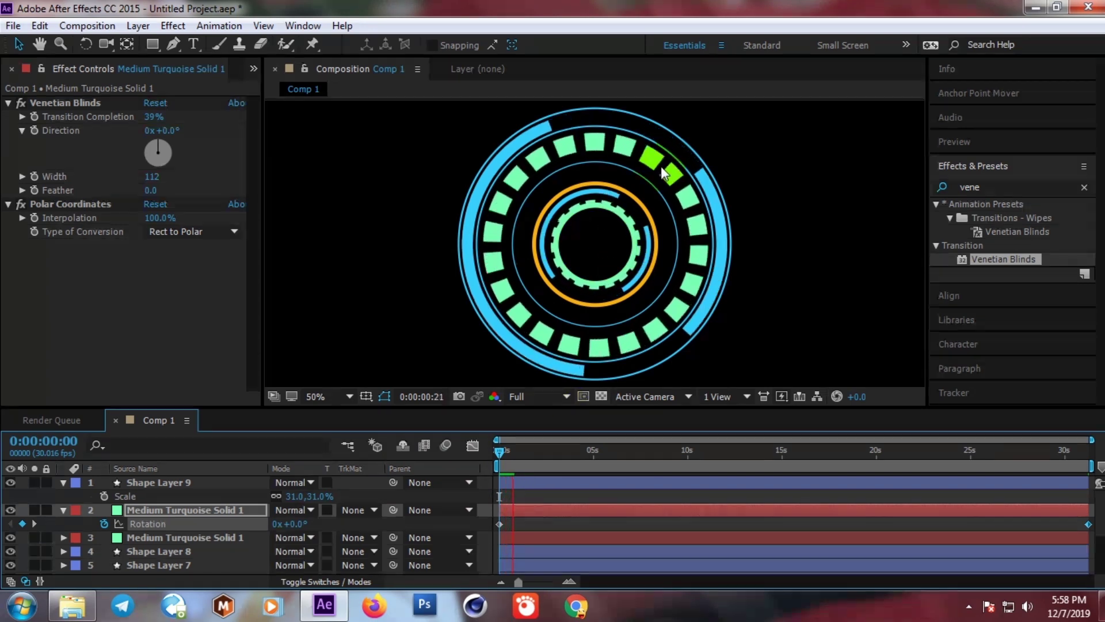
- Stop the preview, fit the whole composition in the viewer, and go to an early frame
click(326, 396)
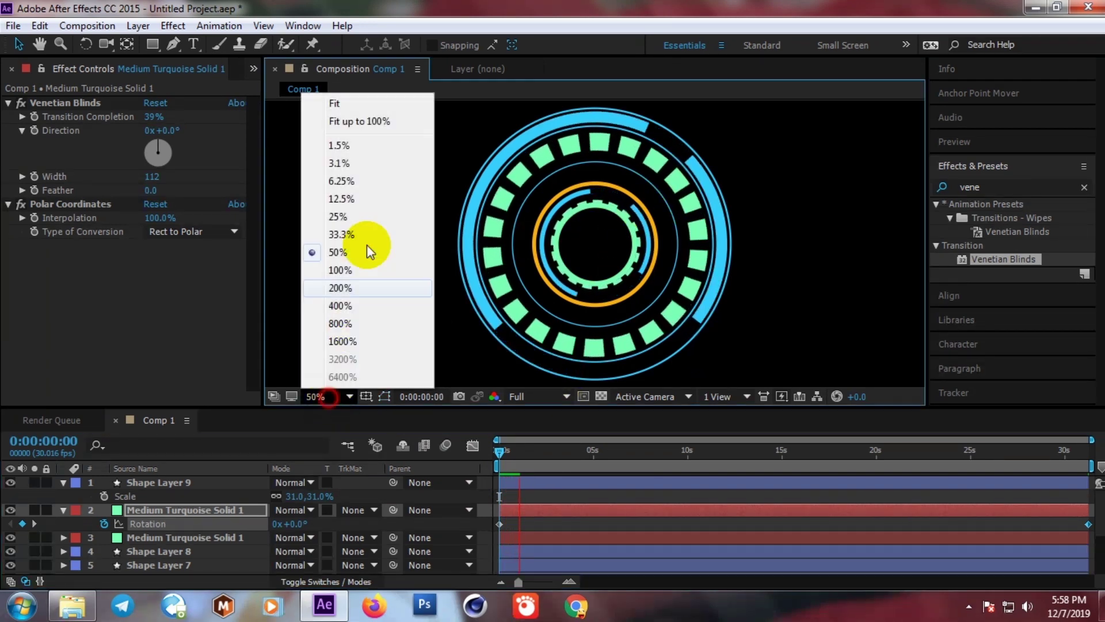
click(362, 122)
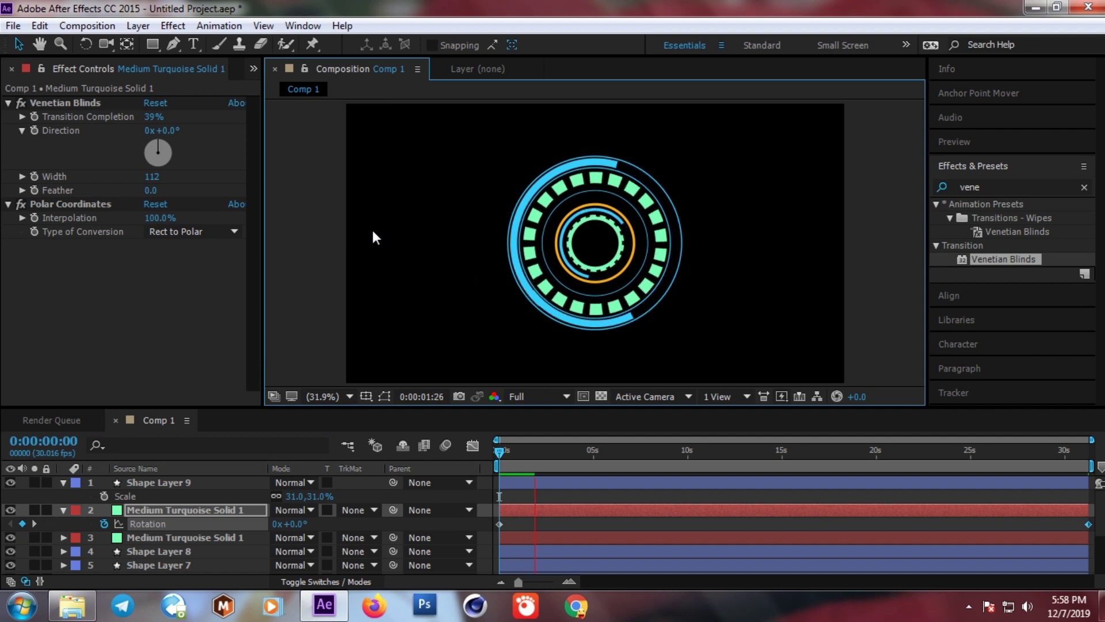
drag(520, 456, 490, 459)
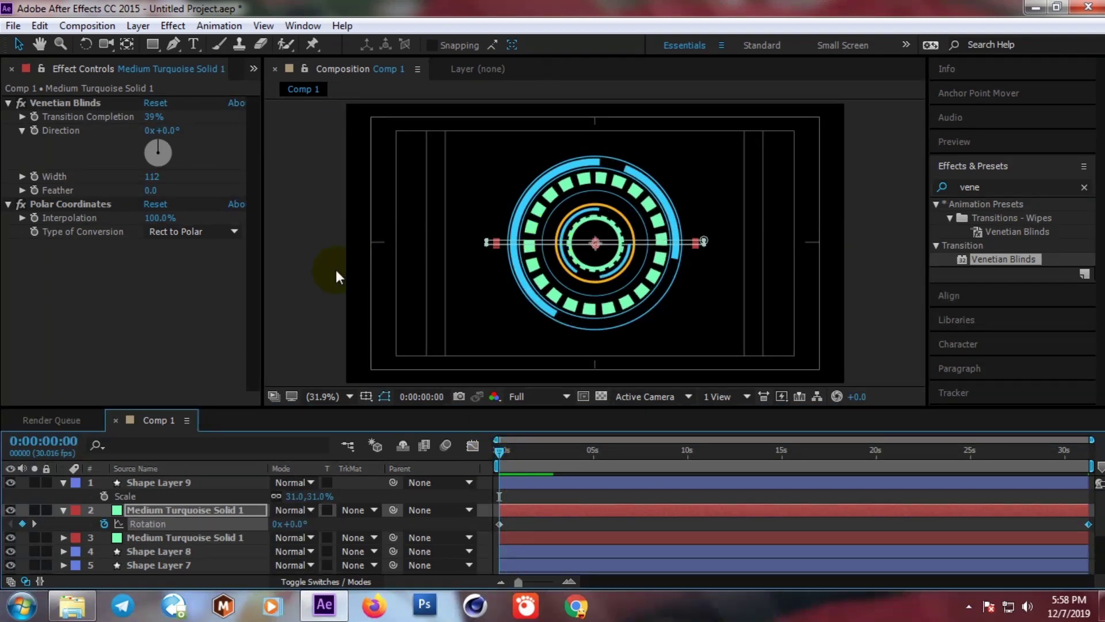
- Return to the Selection tool and click empty space to deselect all layers
click(173, 44)
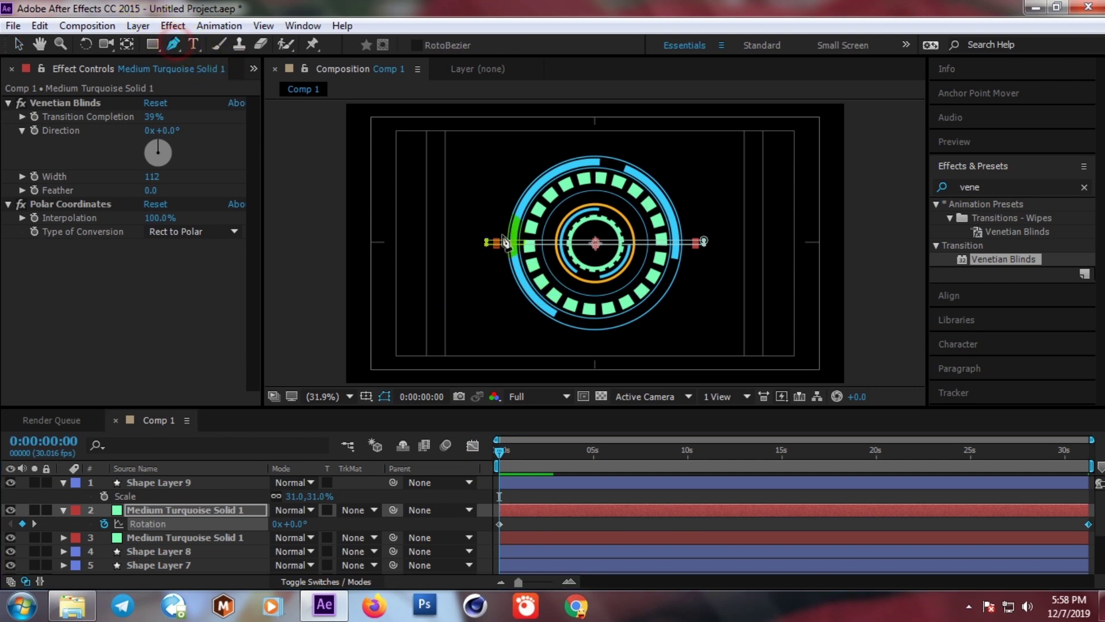
click(593, 167)
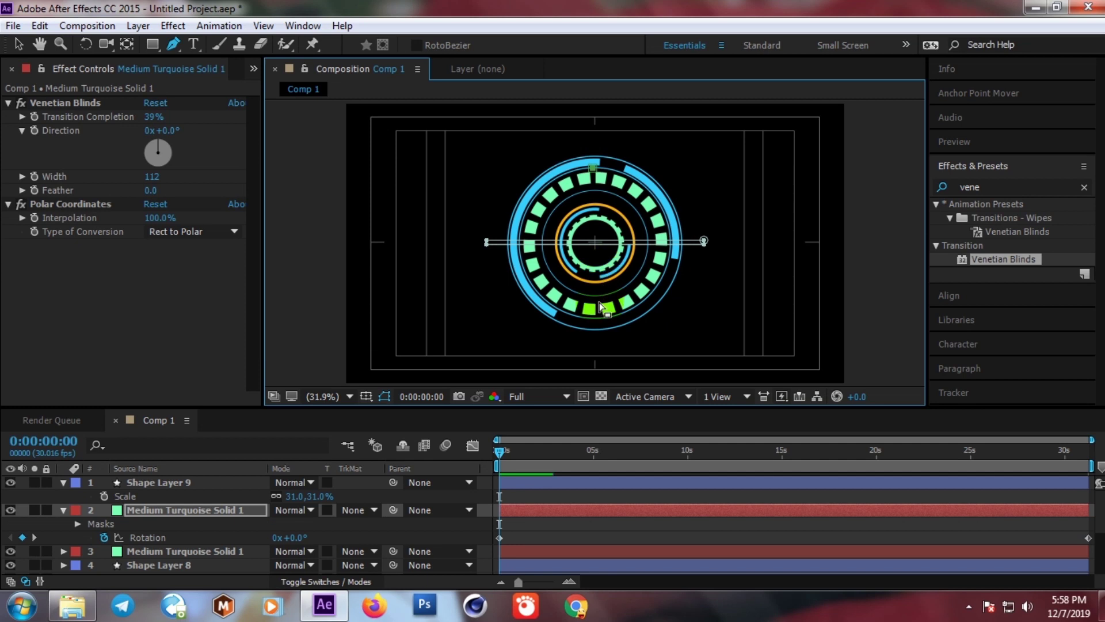
click(223, 454)
click(18, 44)
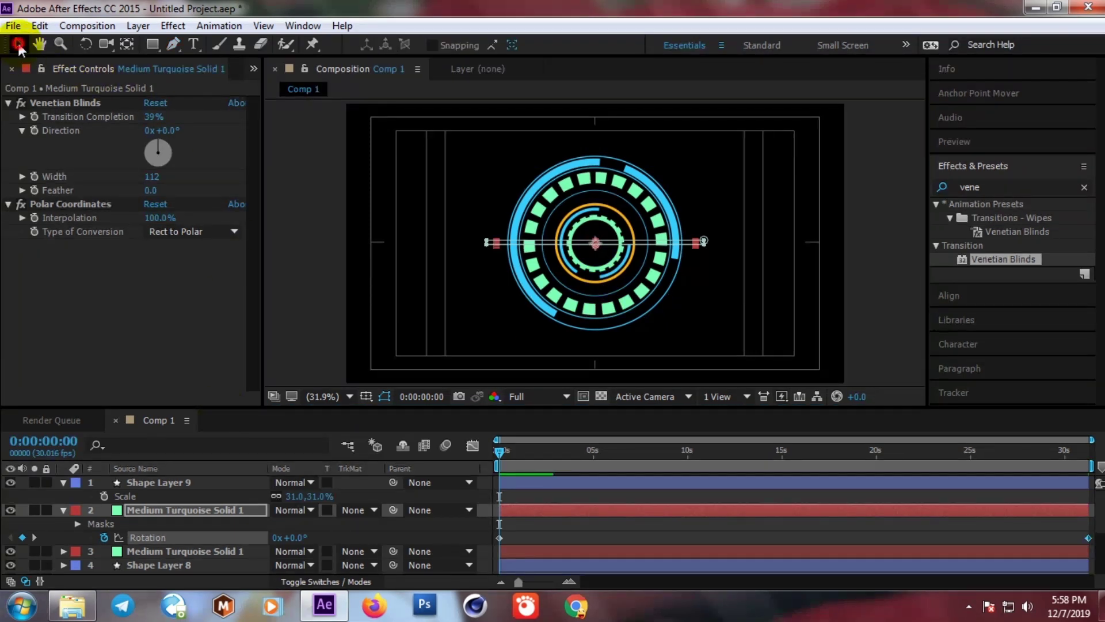
click(303, 231)
click(199, 488)
click(310, 204)
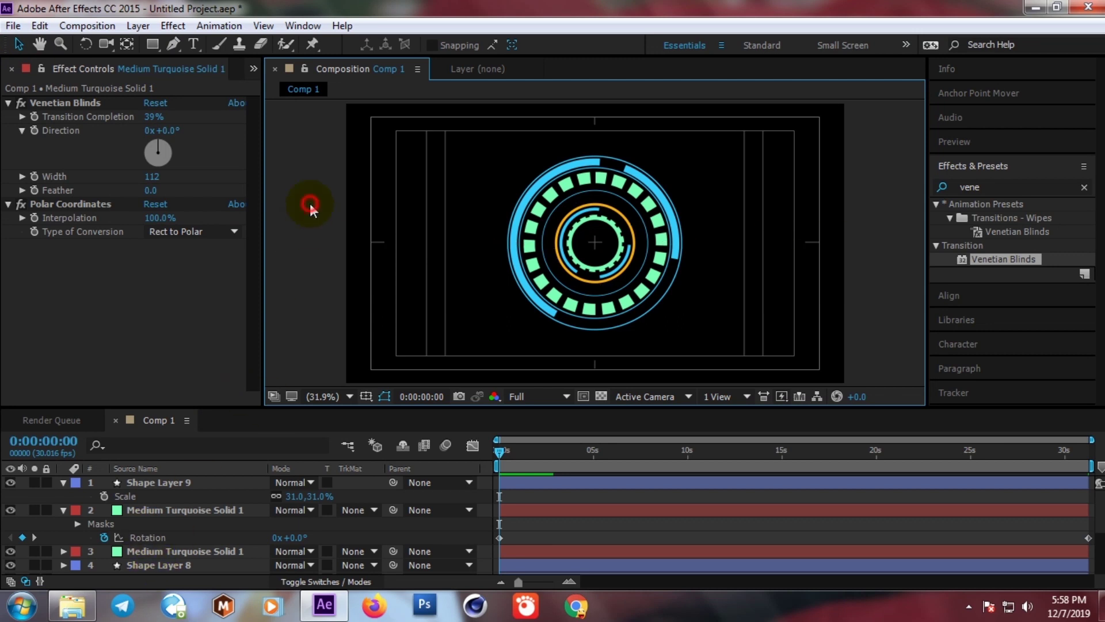
- Draw a vertical Pen line from the ring's top to its bottom, creating a new shape layer
click(173, 43)
click(574, 165)
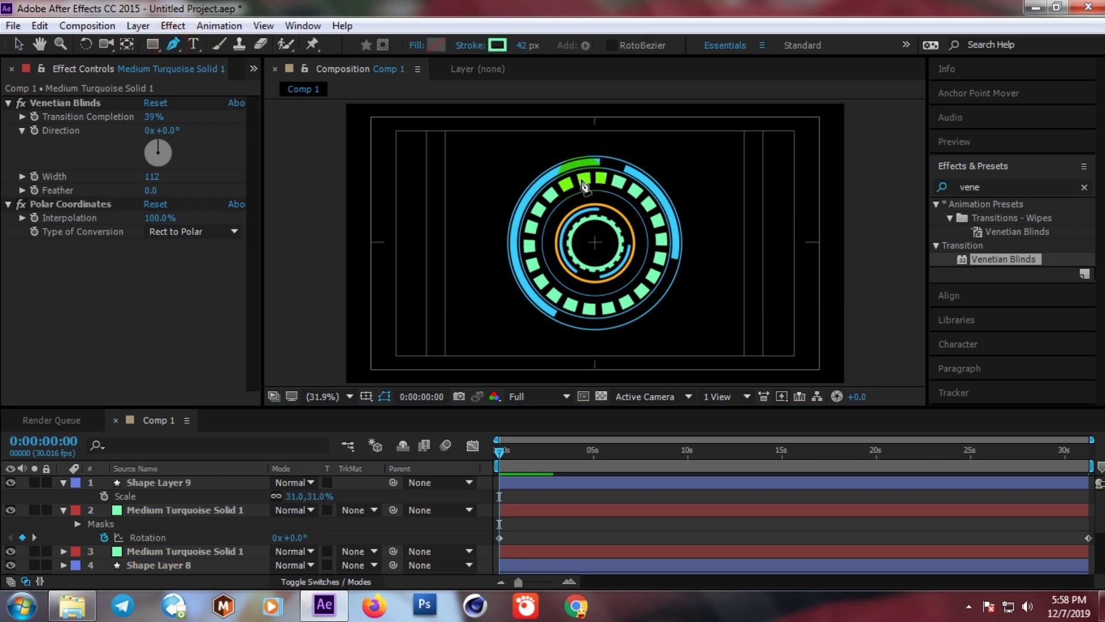
drag(597, 162, 597, 163)
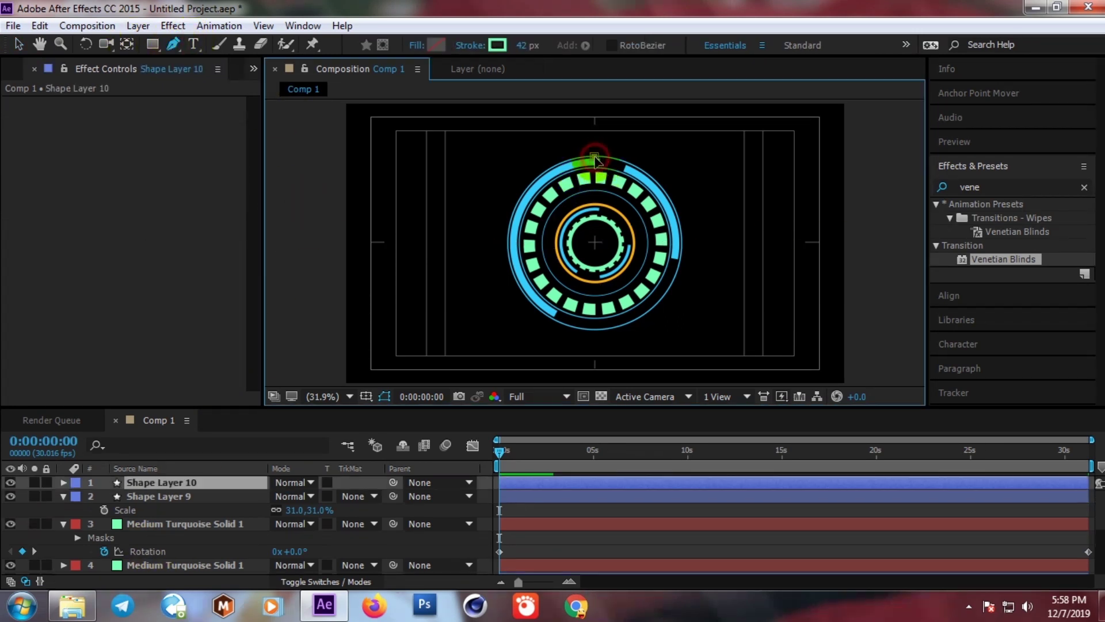
mouse_move(596, 325)
mouse_down()
mouse_move(599, 340)
mouse_move(597, 328)
mouse_up()
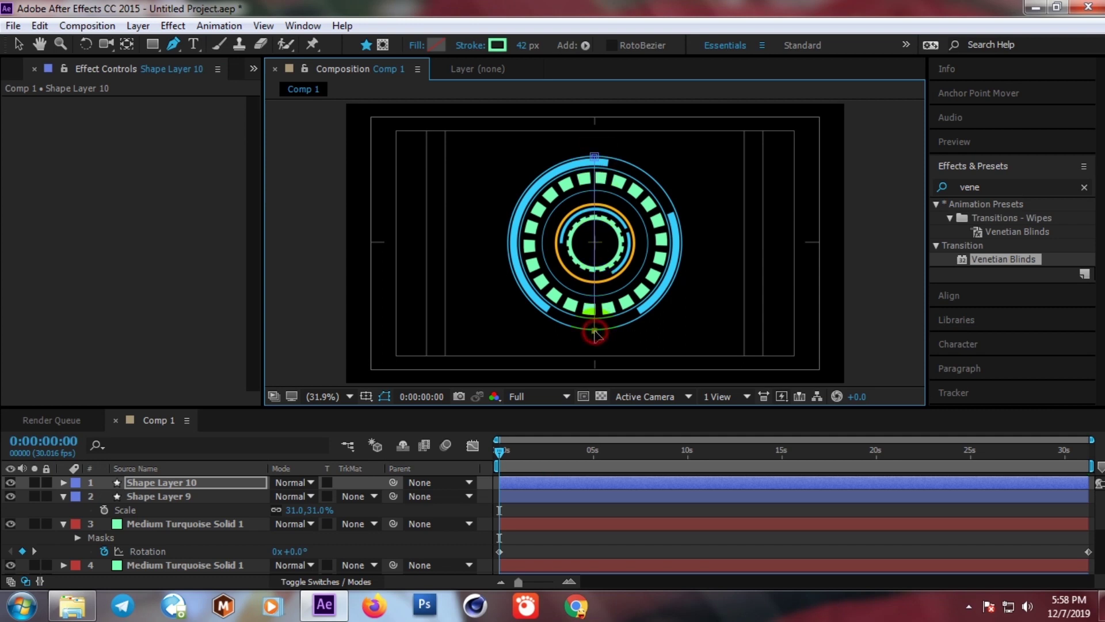
scroll(676, 243, up, 1)
scroll(668, 246, up, 1)
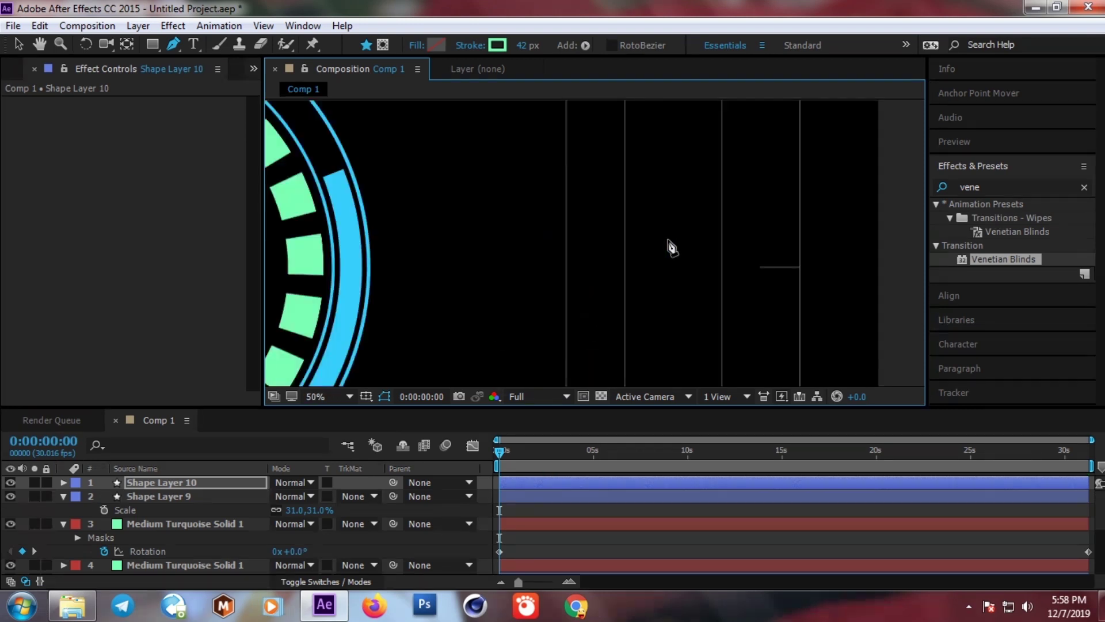
scroll(496, 263, left, 3)
scroll(647, 246, left, 3)
scroll(624, 245, down, 2)
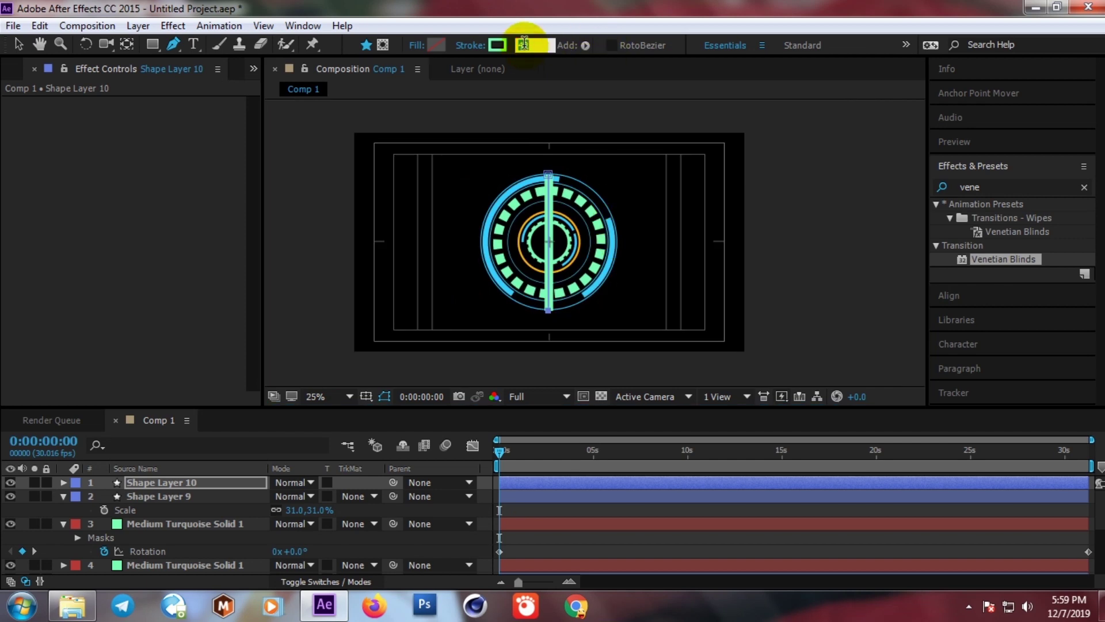
- Set the line's stroke to 1 px width and orange colour FD821E
drag(524, 44, 526, 50)
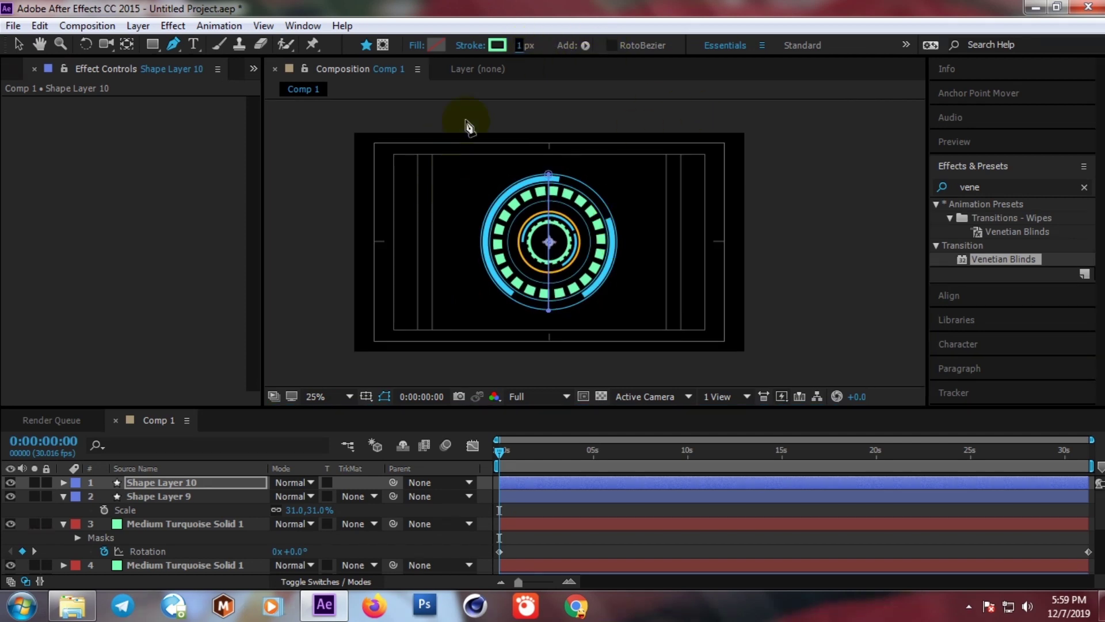
click(499, 45)
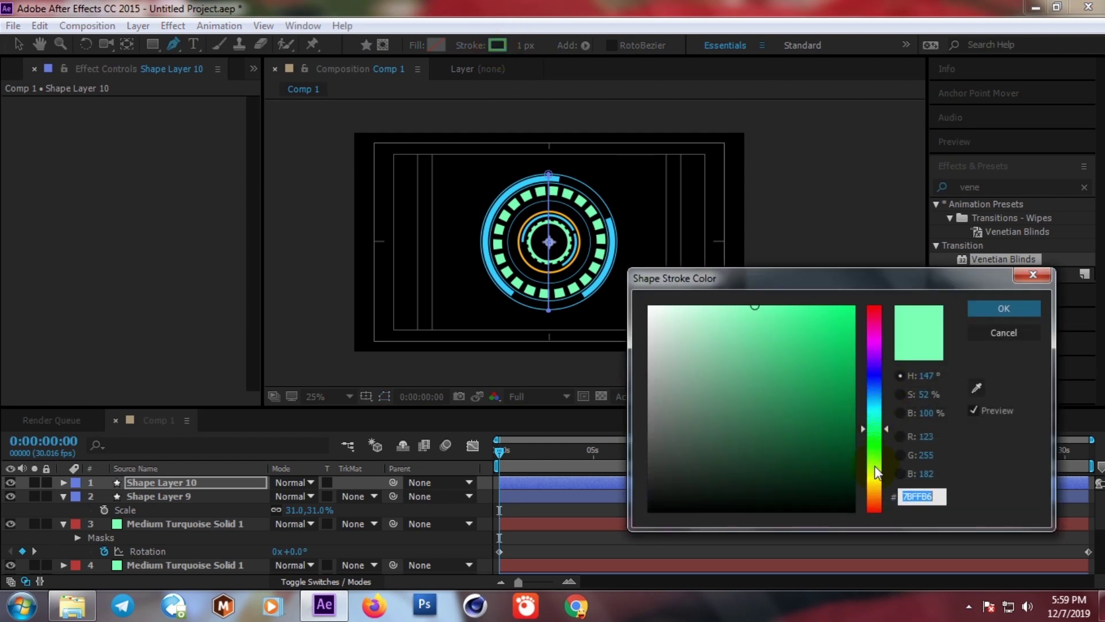
drag(875, 426, 878, 499)
drag(819, 327, 830, 307)
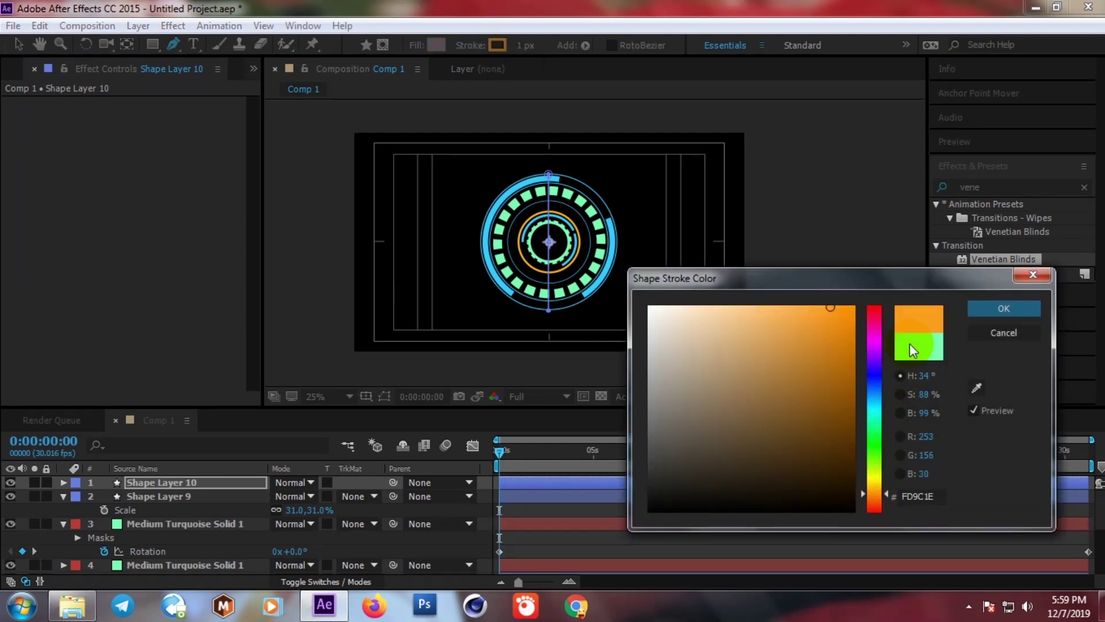
drag(887, 494, 886, 496)
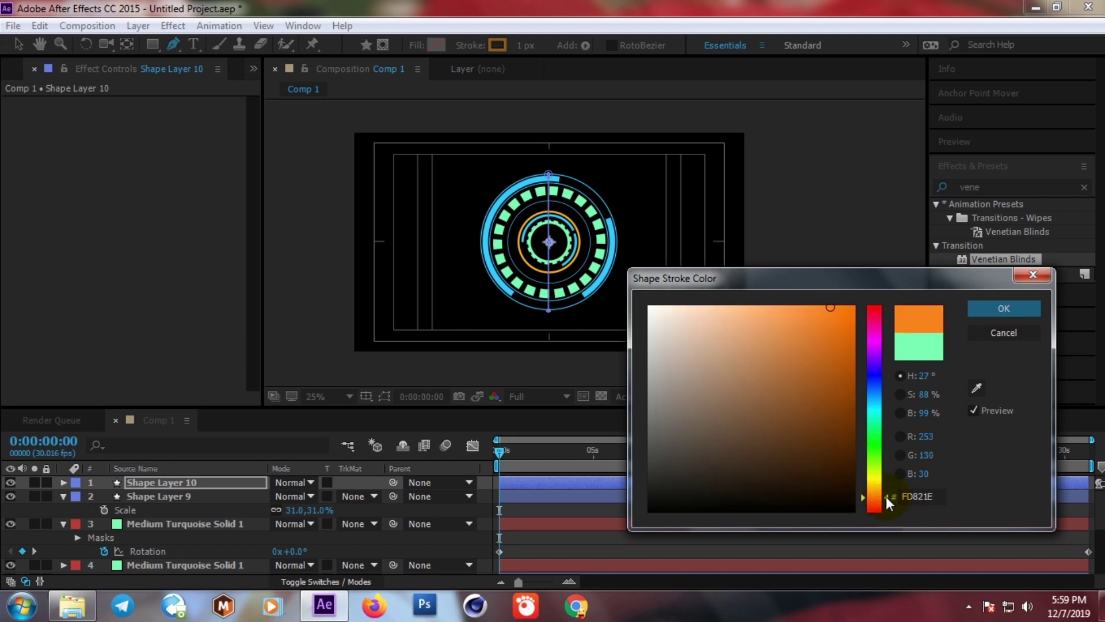
click(1010, 313)
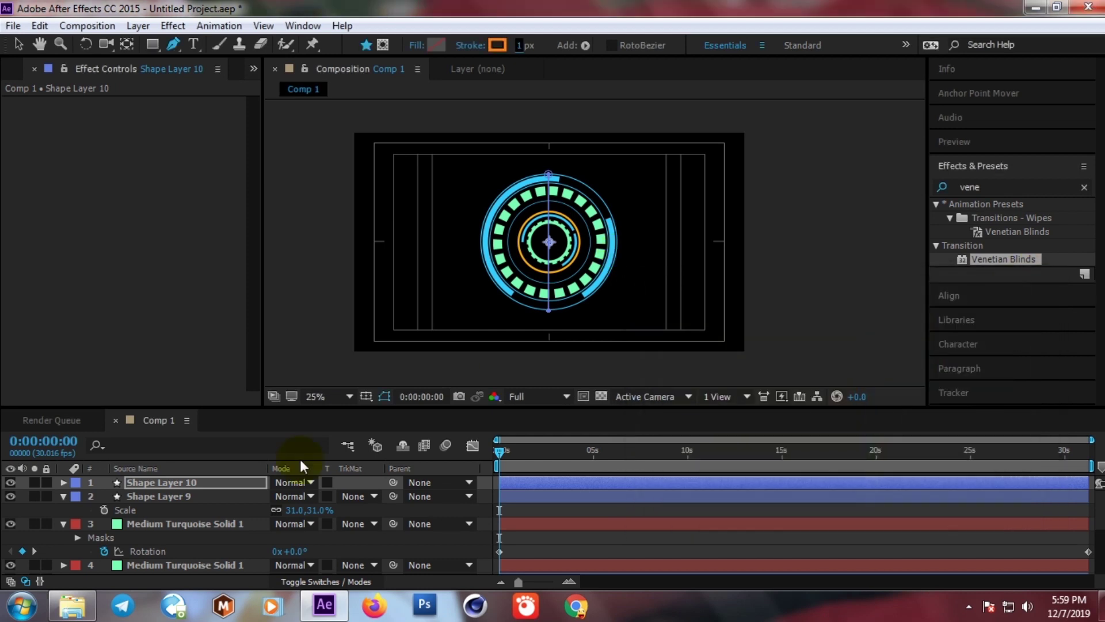
click(63, 483)
scroll(552, 242, up, 2)
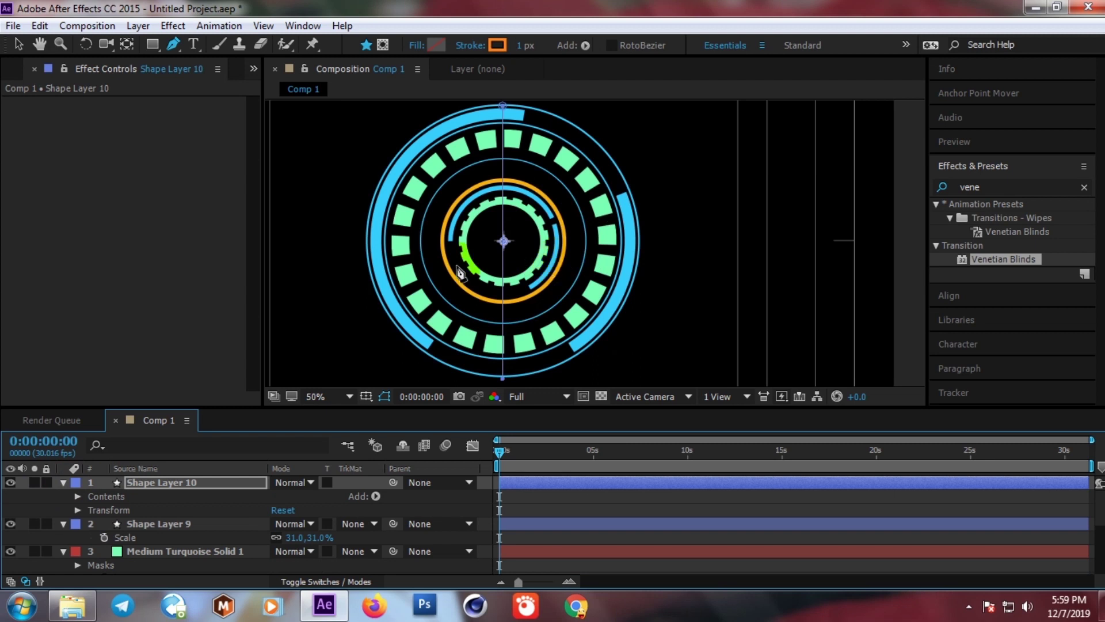
scroll(553, 242, down, 2)
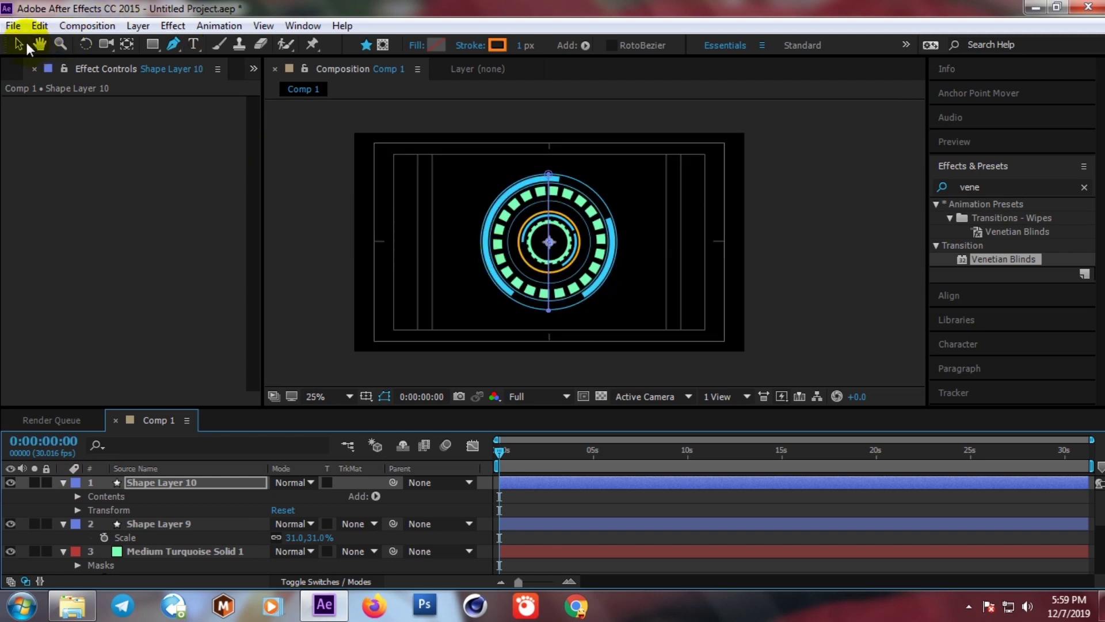
click(18, 43)
- Zoom the view to 50% and add a Repeater with 5 copies to Shape Layer 10
click(328, 242)
key(period)
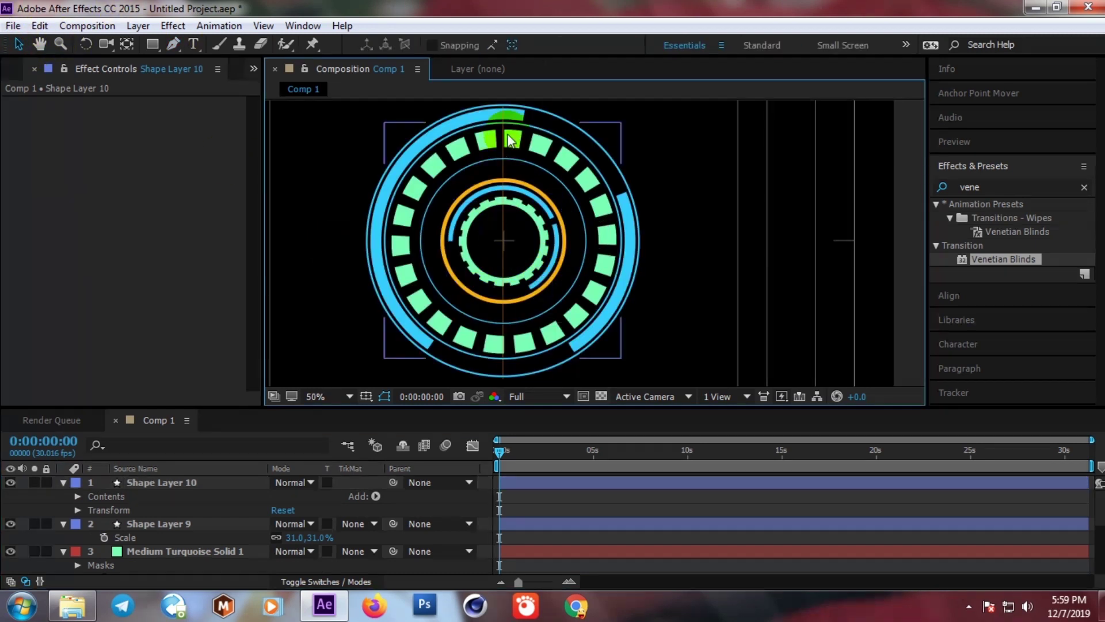
click(377, 496)
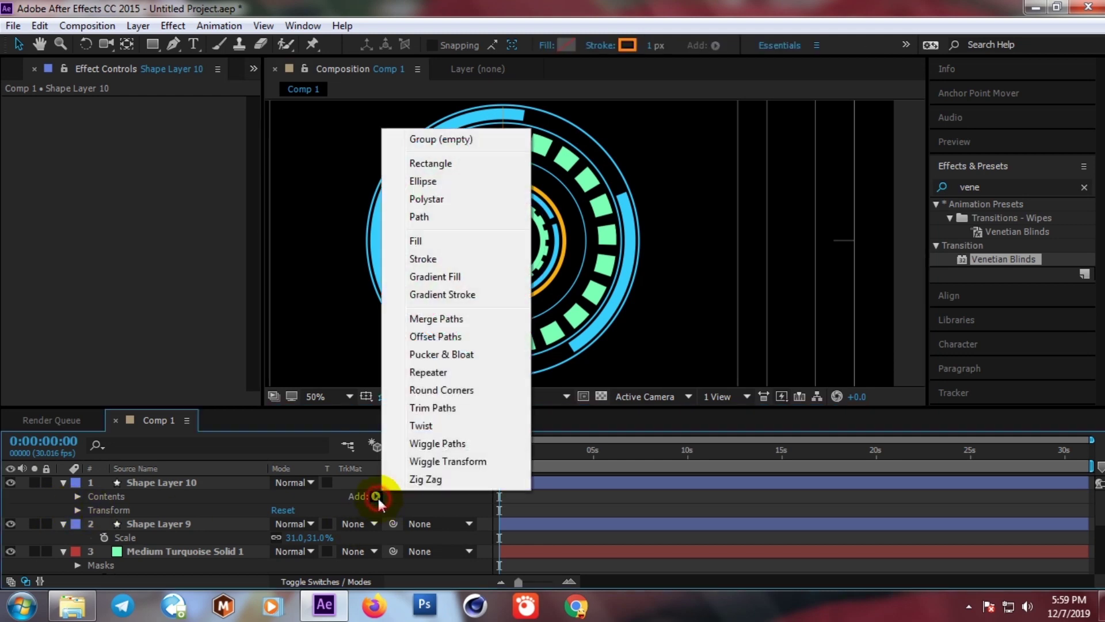
click(431, 373)
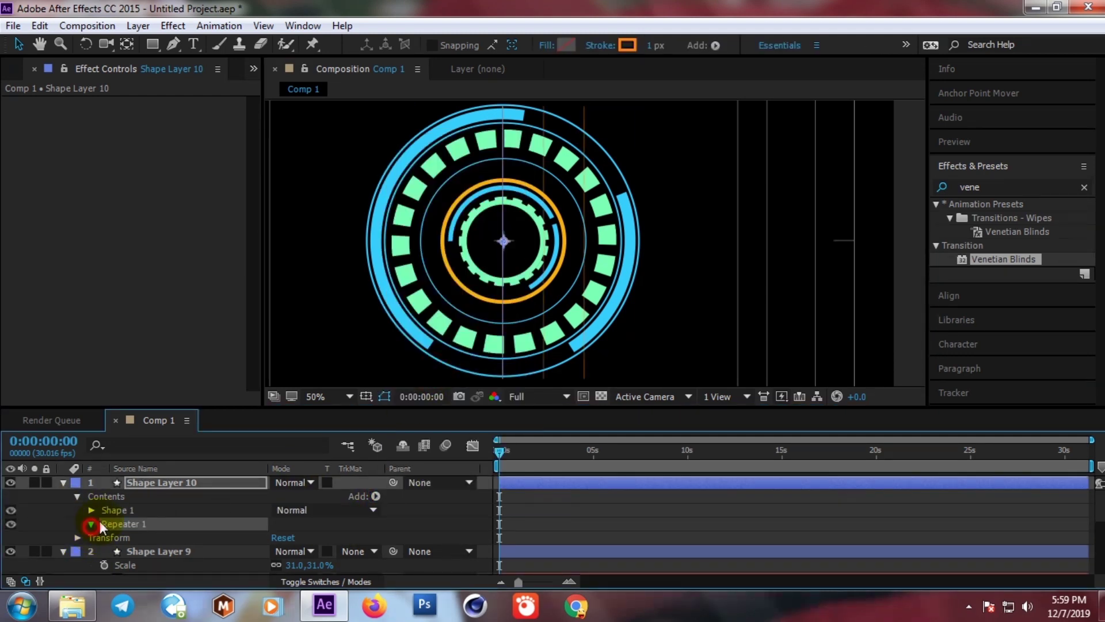
click(91, 523)
click(279, 525)
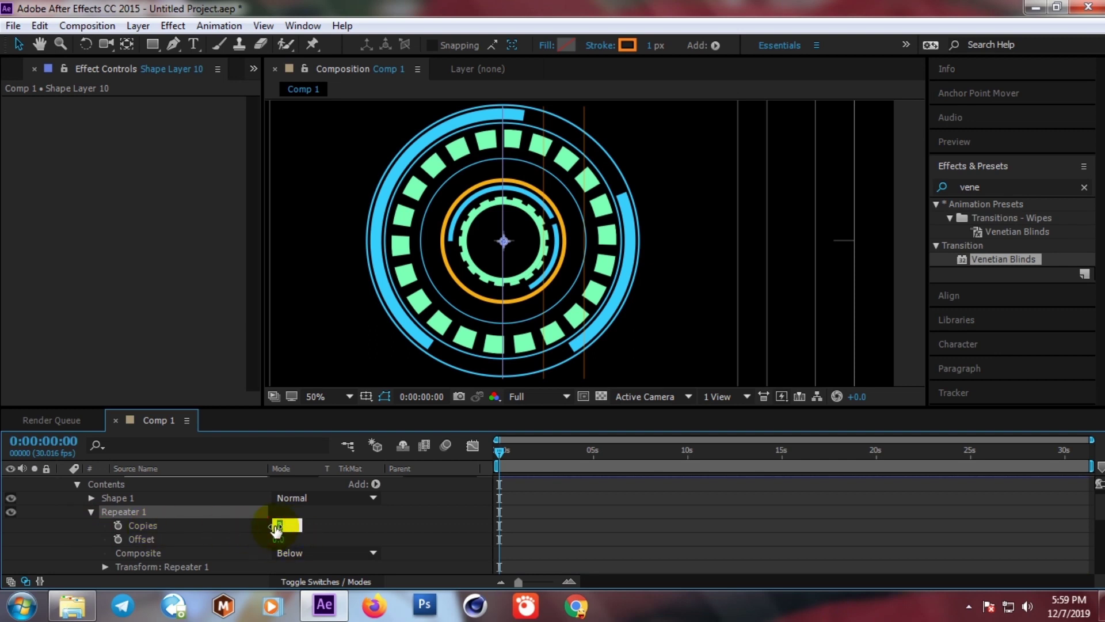
text(5)
key(Return)
- Set the Repeater's transform position to 0,0 and rotation to 45°
scroll(108, 525, down, 3)
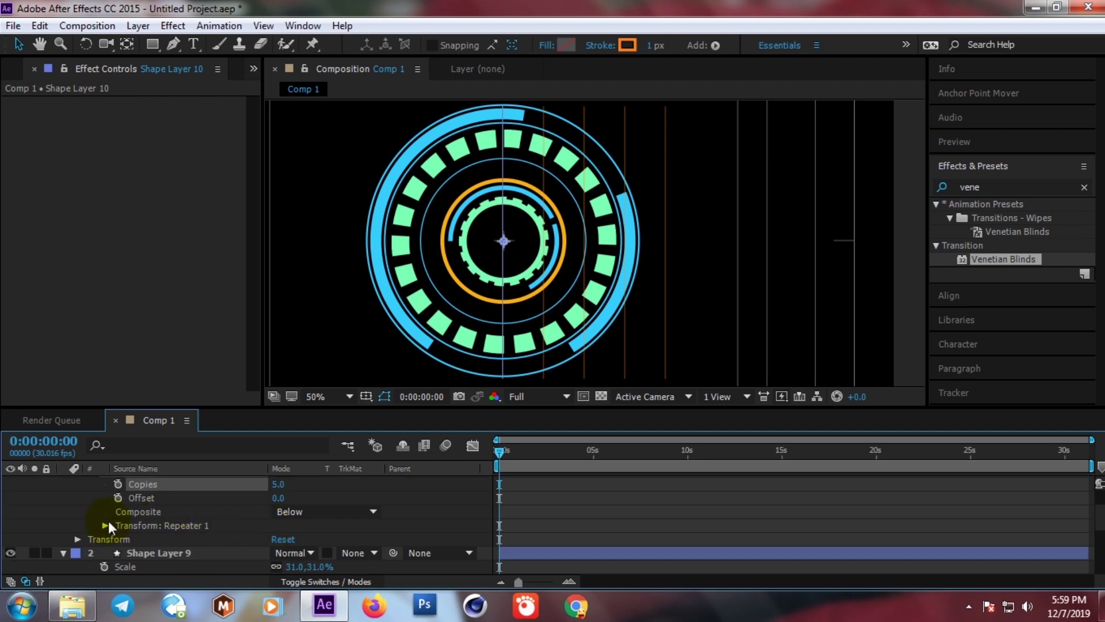
click(105, 525)
scroll(191, 524, down, 3)
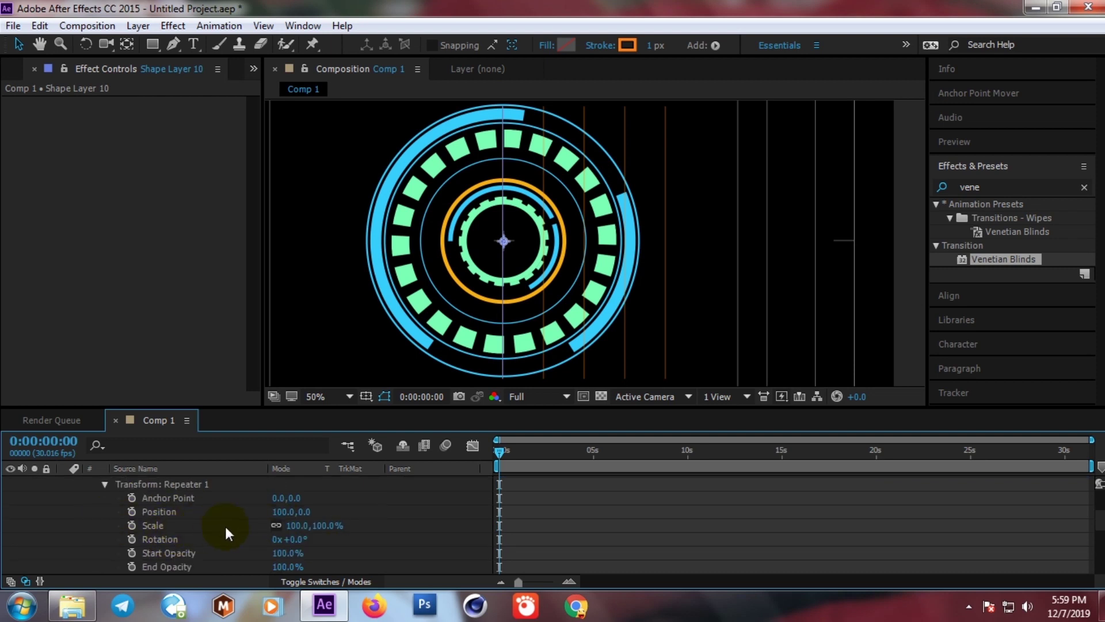
click(279, 511)
text(100)
click(263, 515)
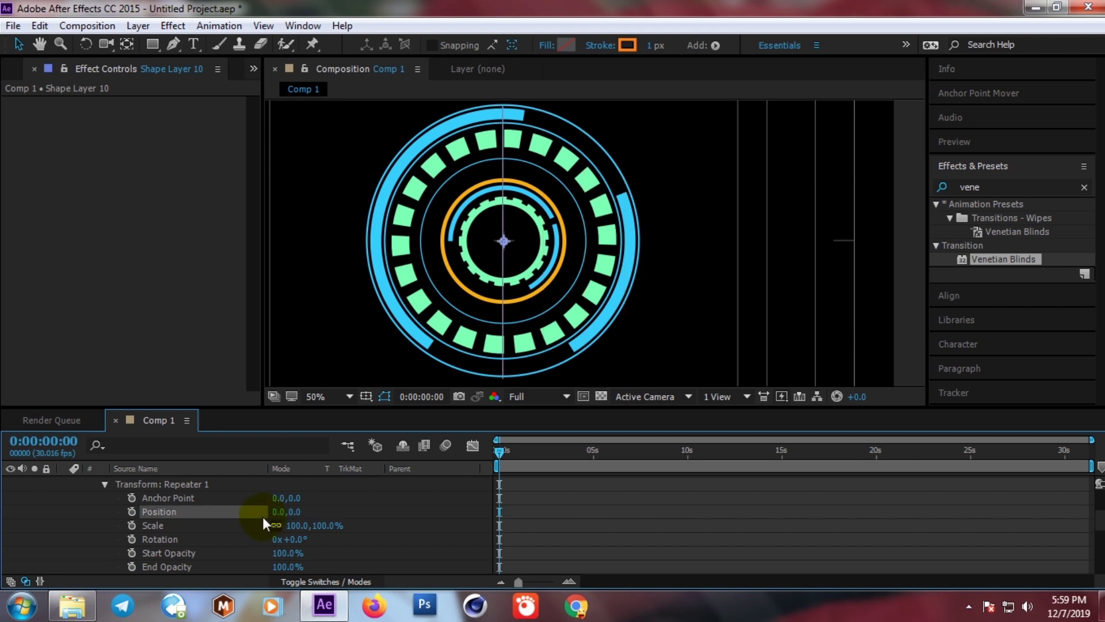
drag(297, 541, 336, 541)
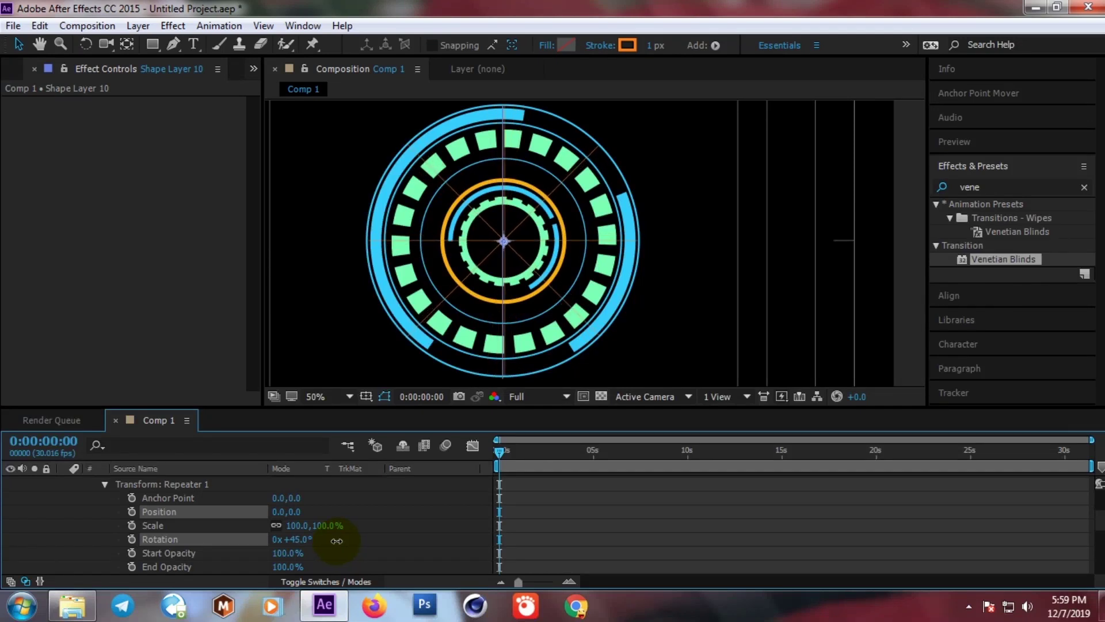
- Deselect the layer and play a preview of the radial orange spokes
scroll(530, 181, down, 2)
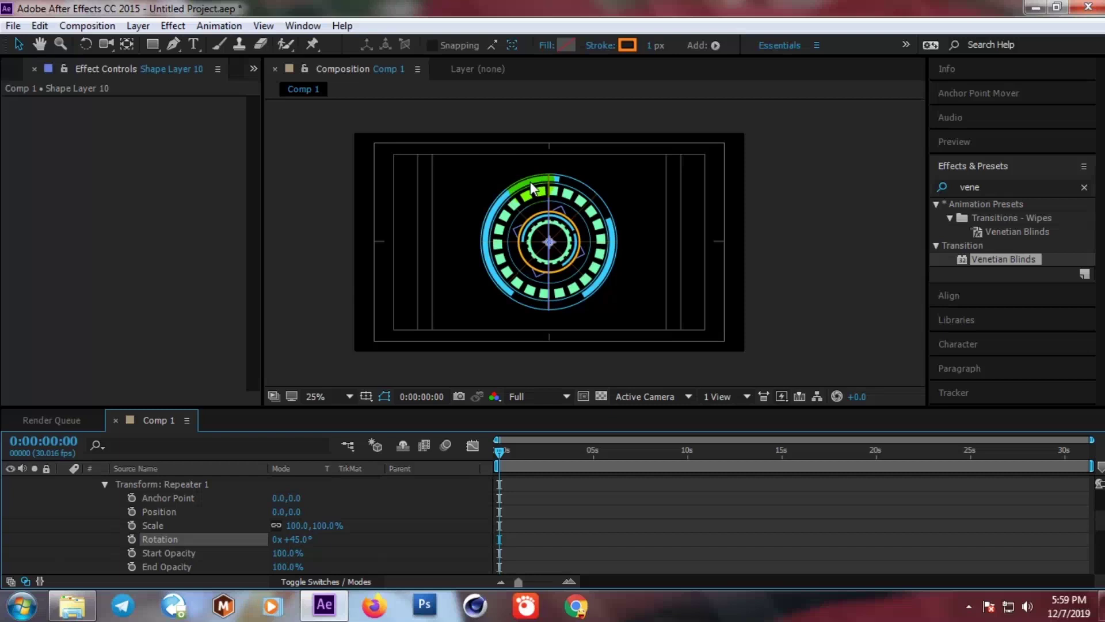
click(318, 219)
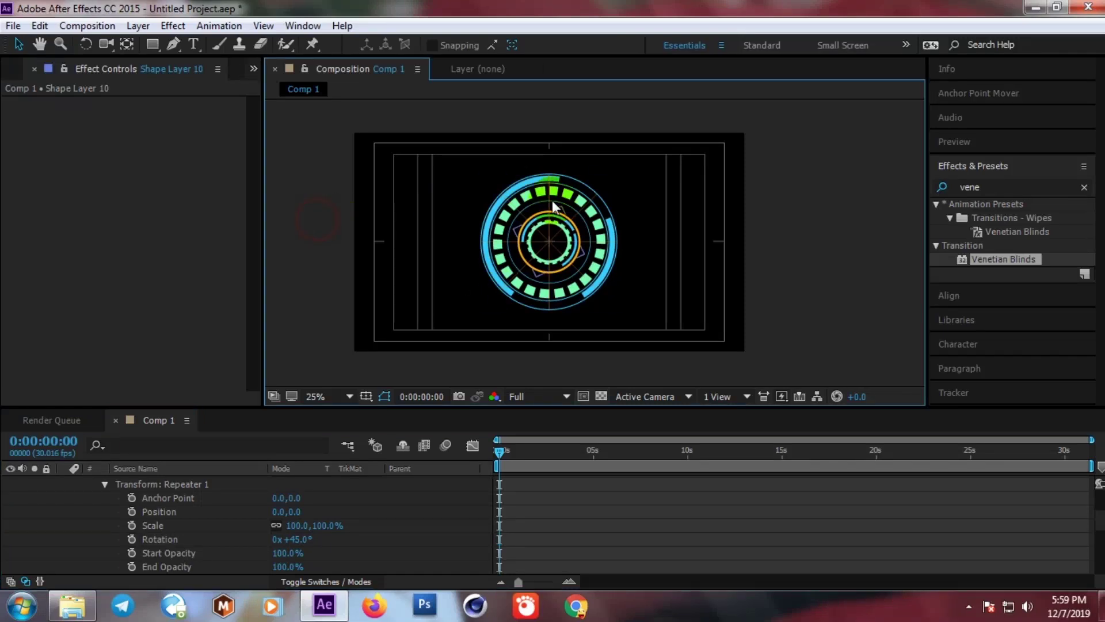
click(503, 451)
key(space)
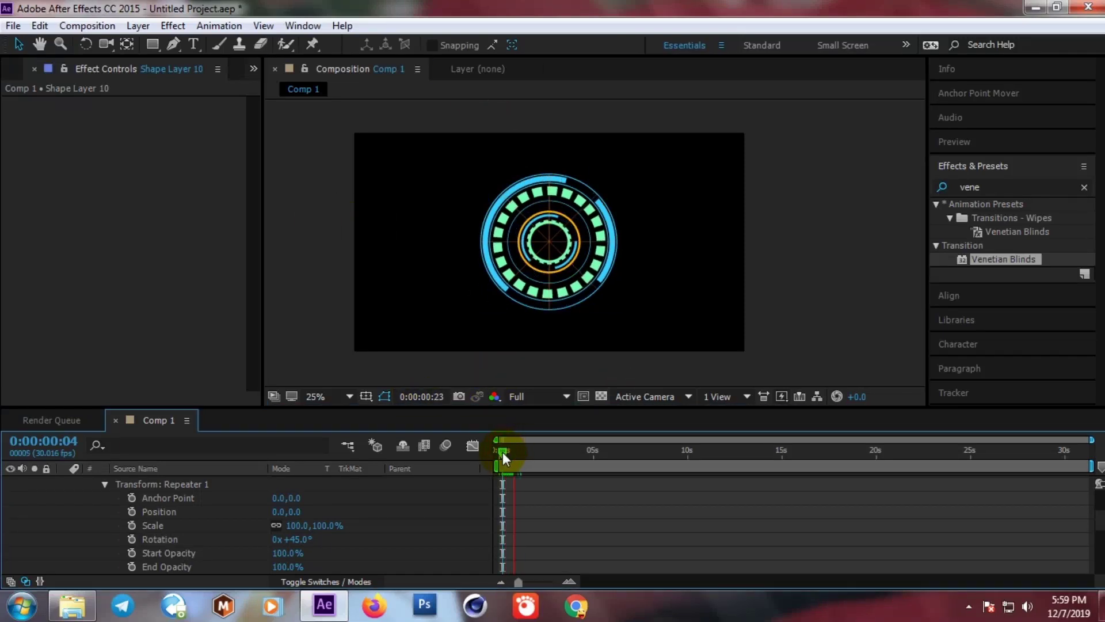
click(596, 257)
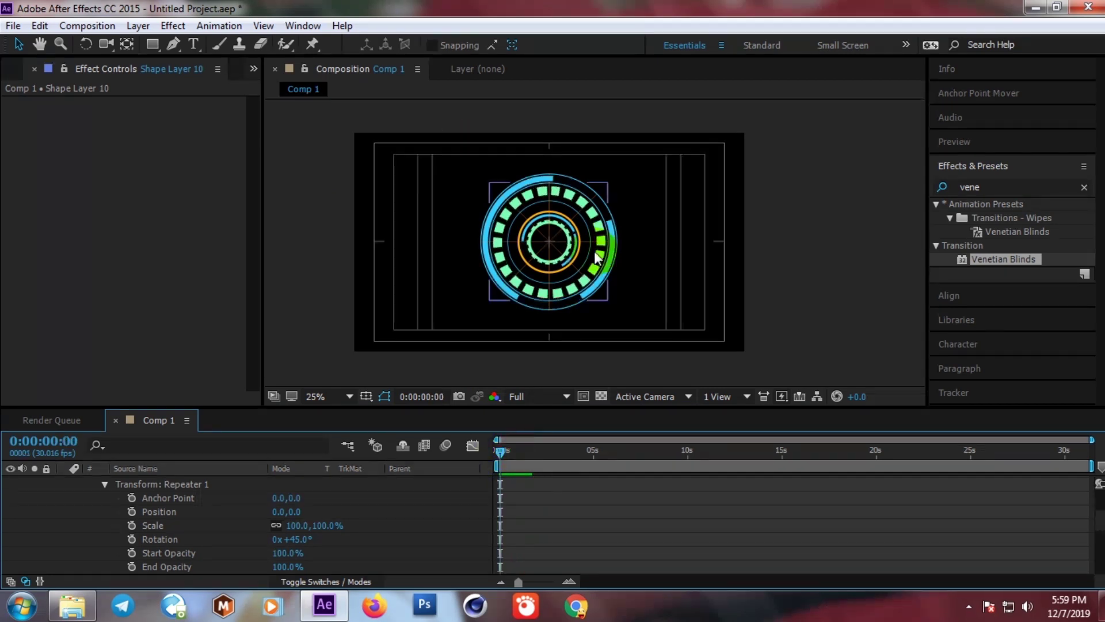
drag(597, 257, 597, 294)
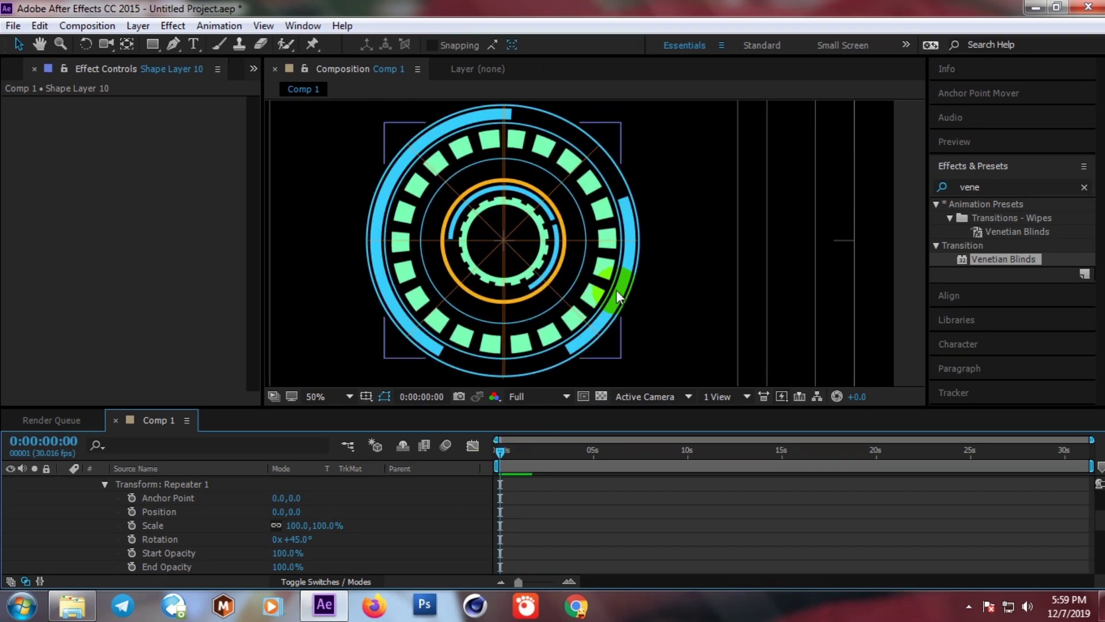
scroll(154, 509, up, 3)
- Collapse the line layer and make Shape Layer 1's corner brackets visible again
click(75, 485)
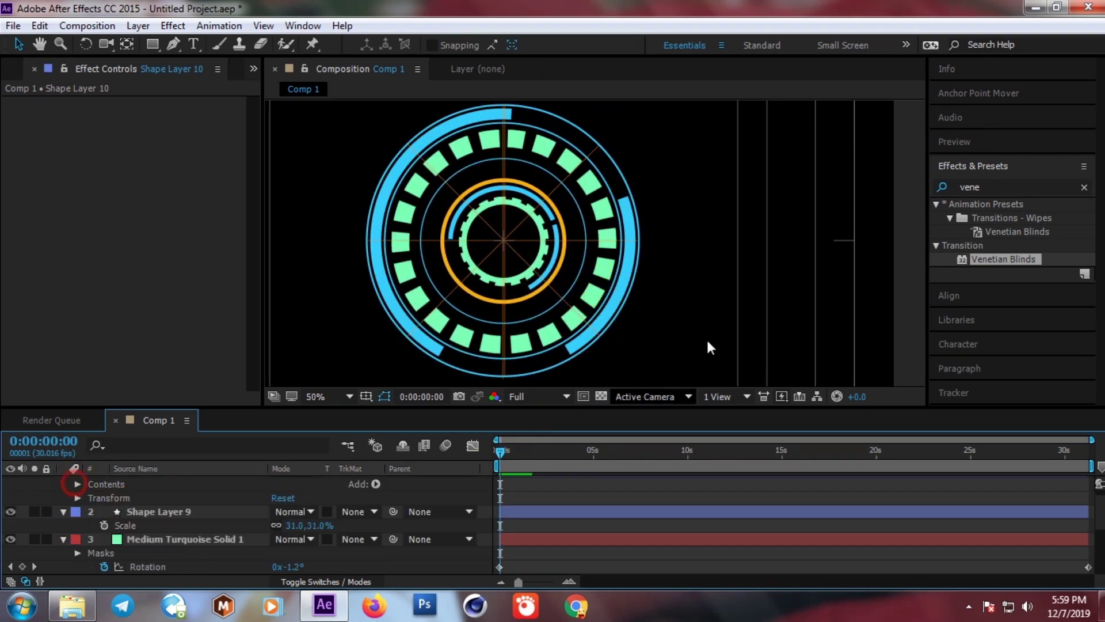
click(609, 265)
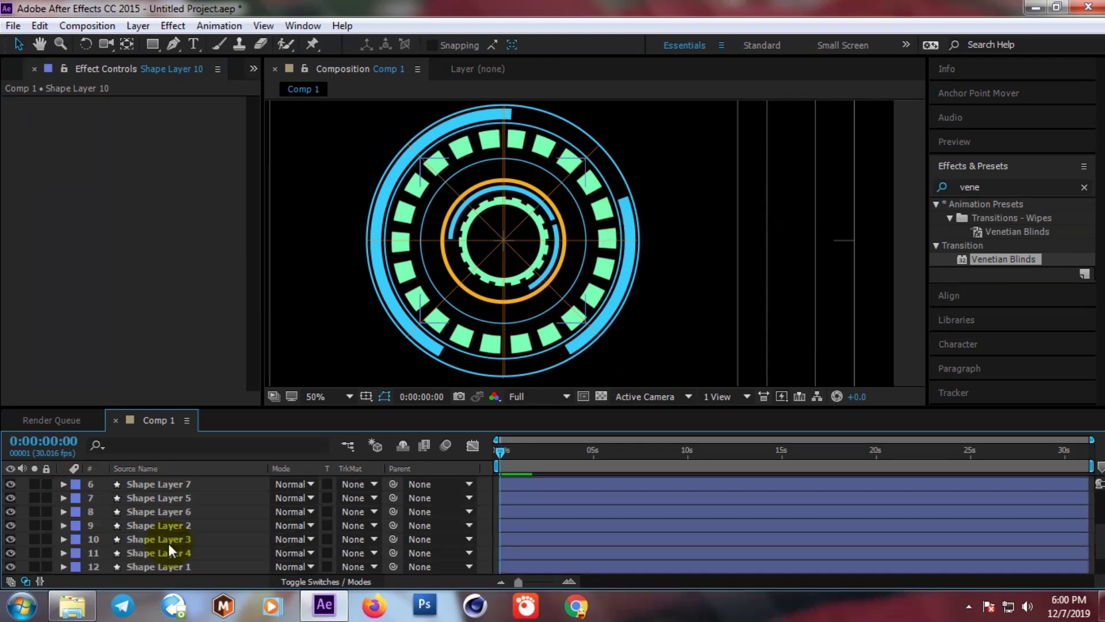
click(145, 567)
click(10, 567)
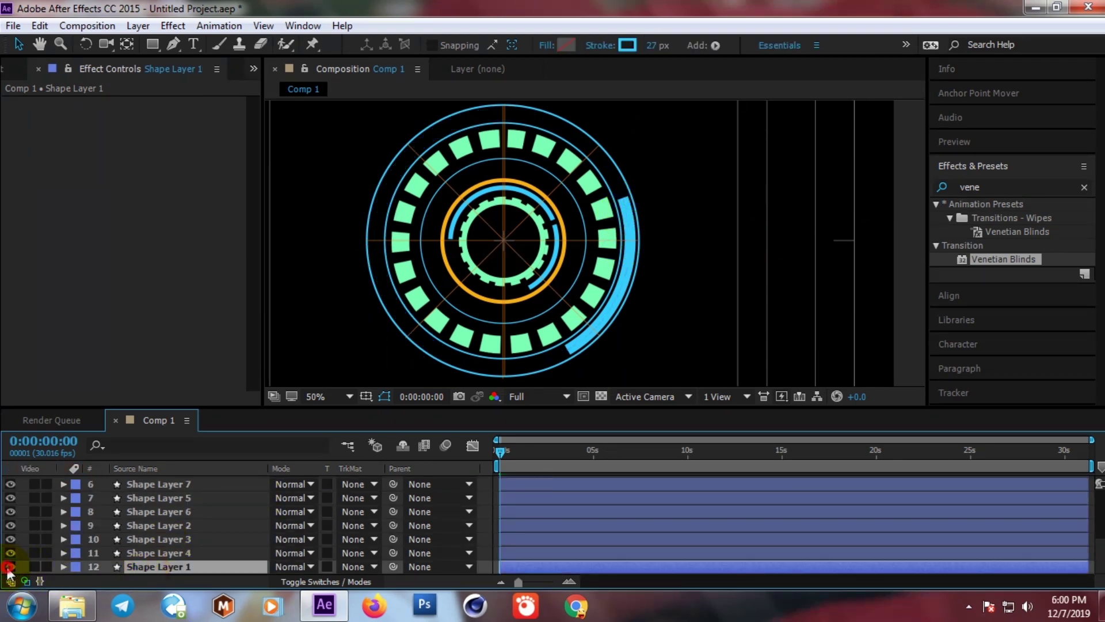
- Duplicate Shape Layer 4, move the copy to the top, and thicken its stroke to 302 px
click(140, 552)
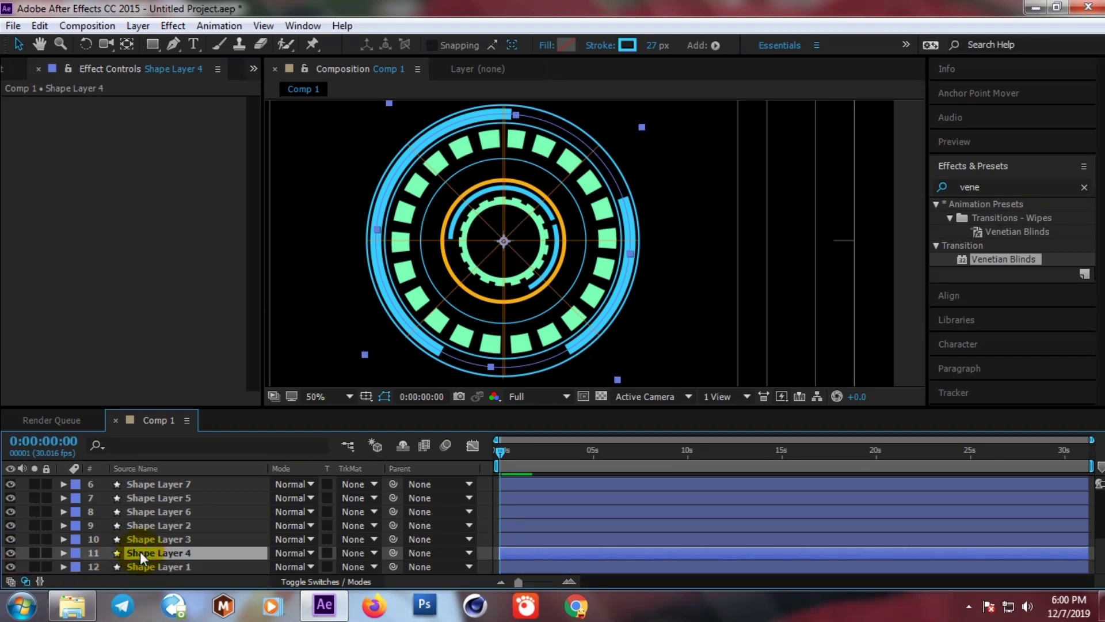
key(ctrl+d)
drag(140, 551, 146, 478)
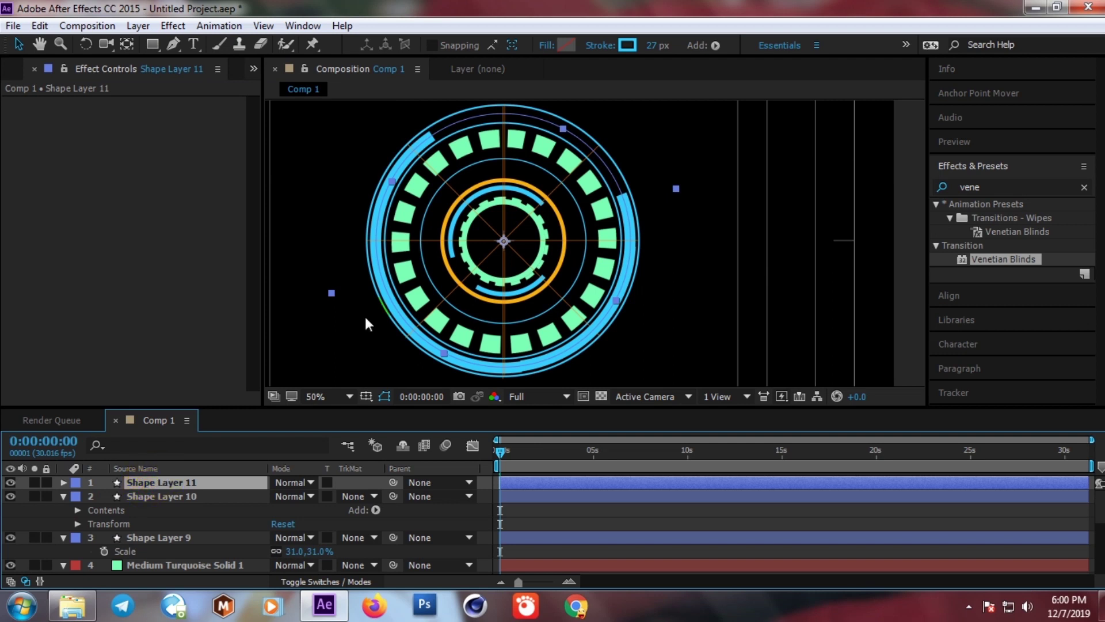
click(657, 45)
mouse_move(655, 51)
mouse_down()
mouse_move(793, 85)
mouse_move(991, 159)
mouse_up()
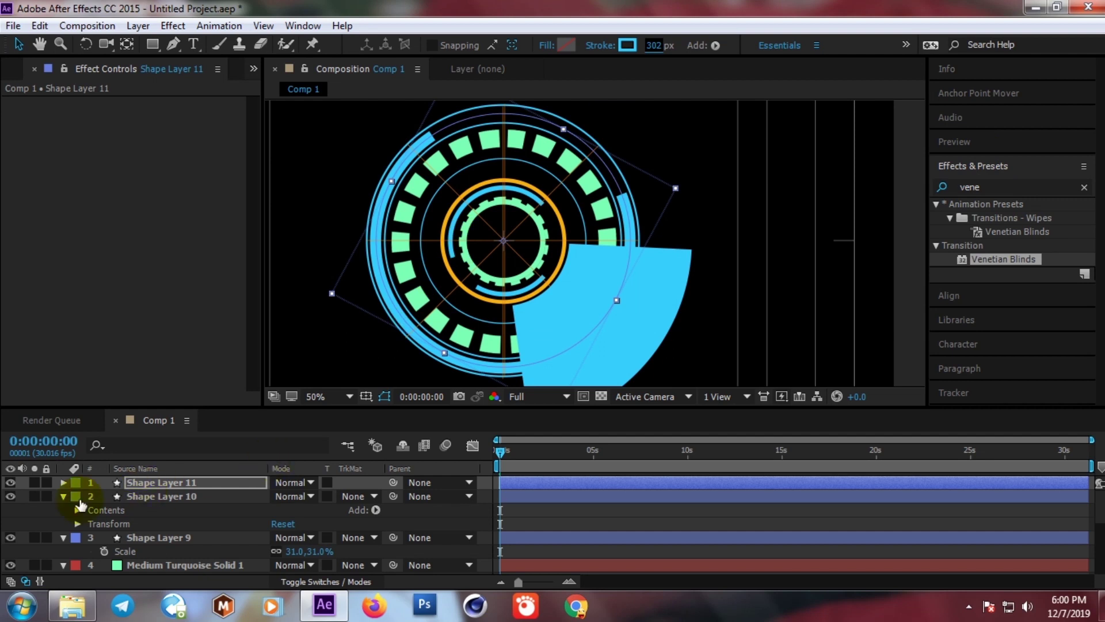
- Set Shape Layer 11's Trim Paths to start 23% and end 33%
click(63, 482)
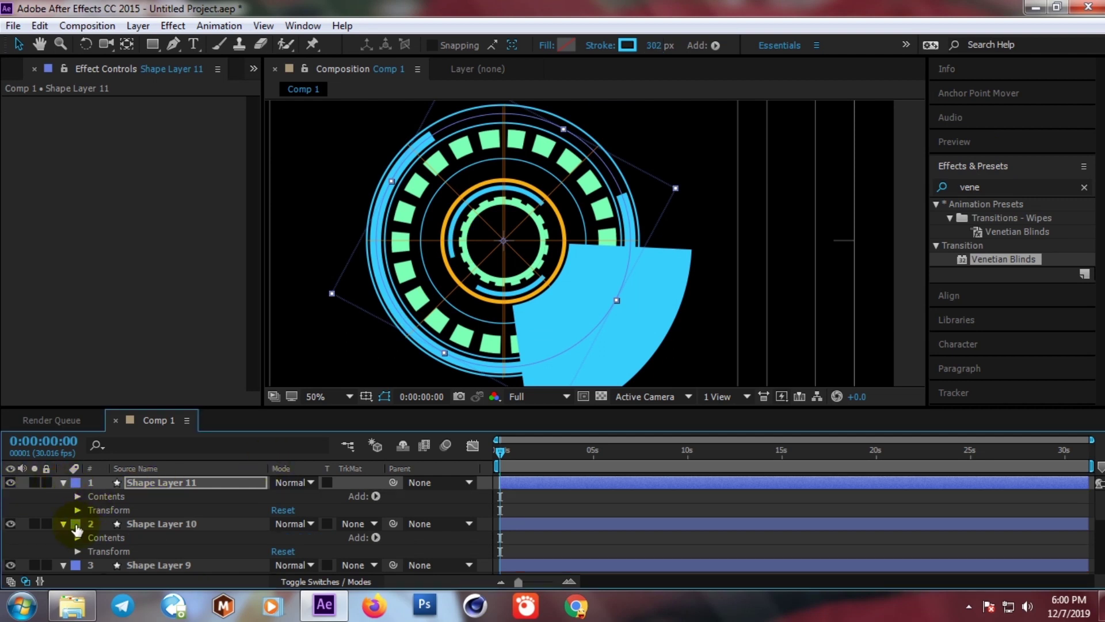
click(78, 496)
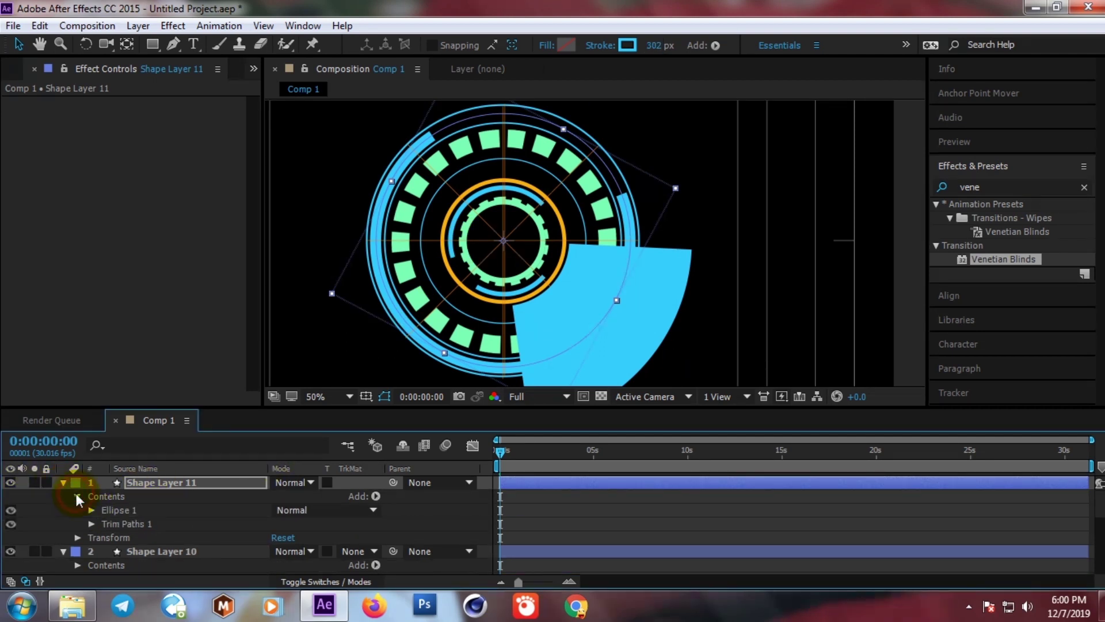
click(92, 522)
drag(283, 539, 281, 540)
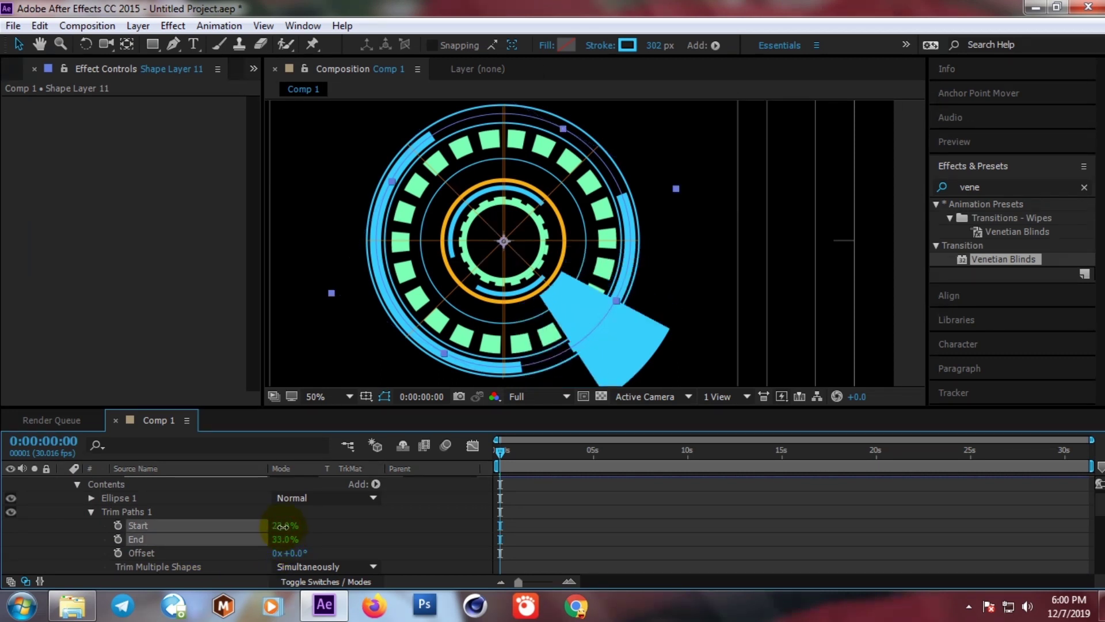
drag(280, 525, 290, 525)
- Fit the composition in the viewer and play then stop a preview
click(329, 398)
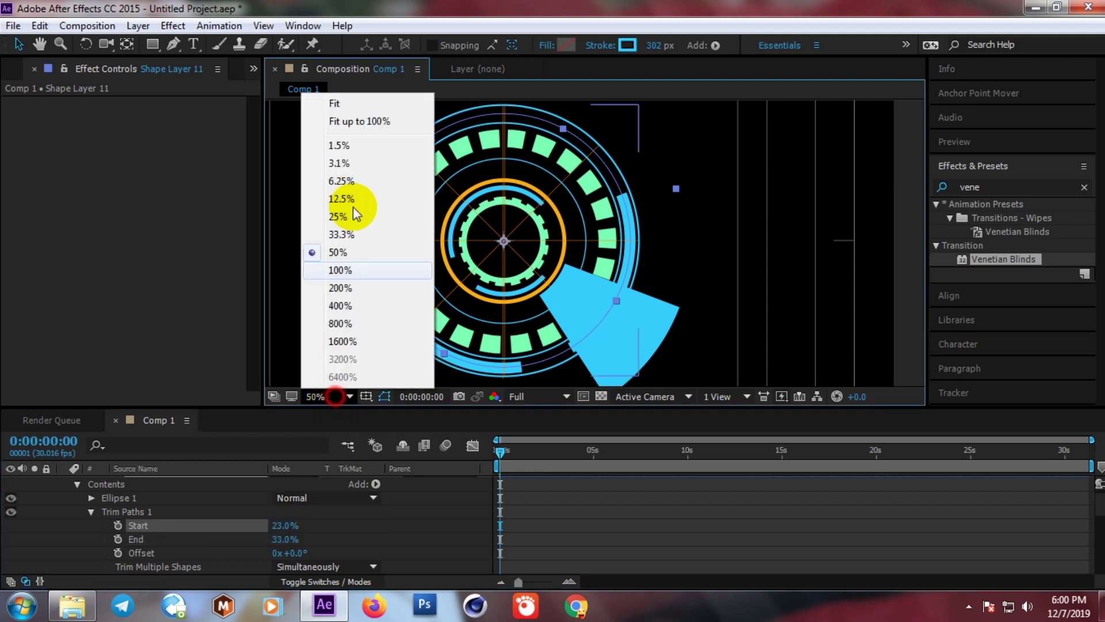
click(360, 122)
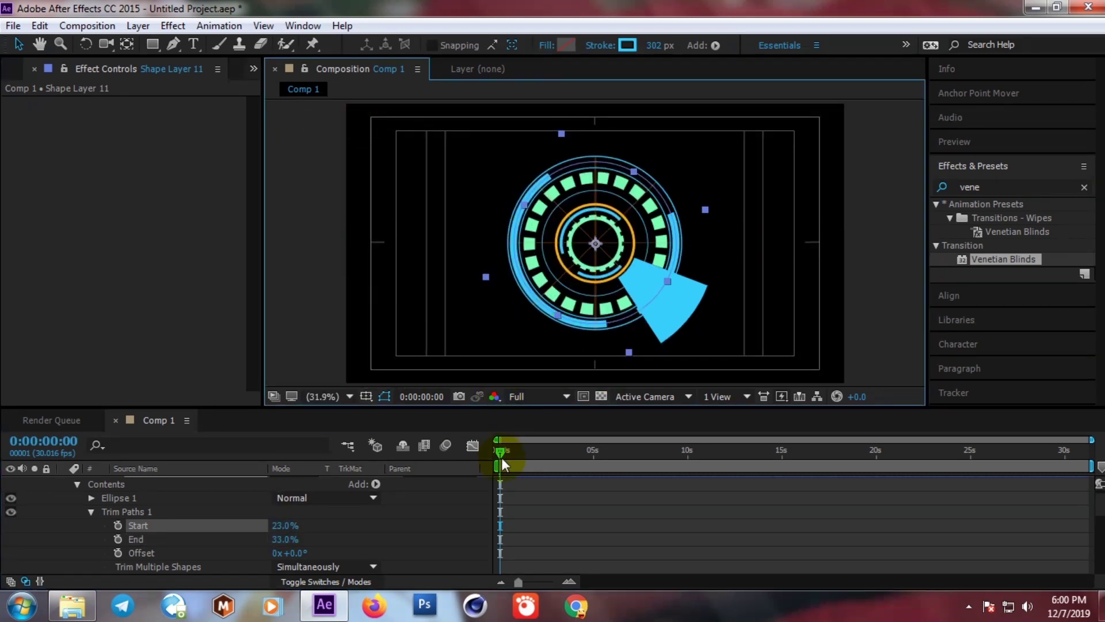
click(502, 457)
key(space)
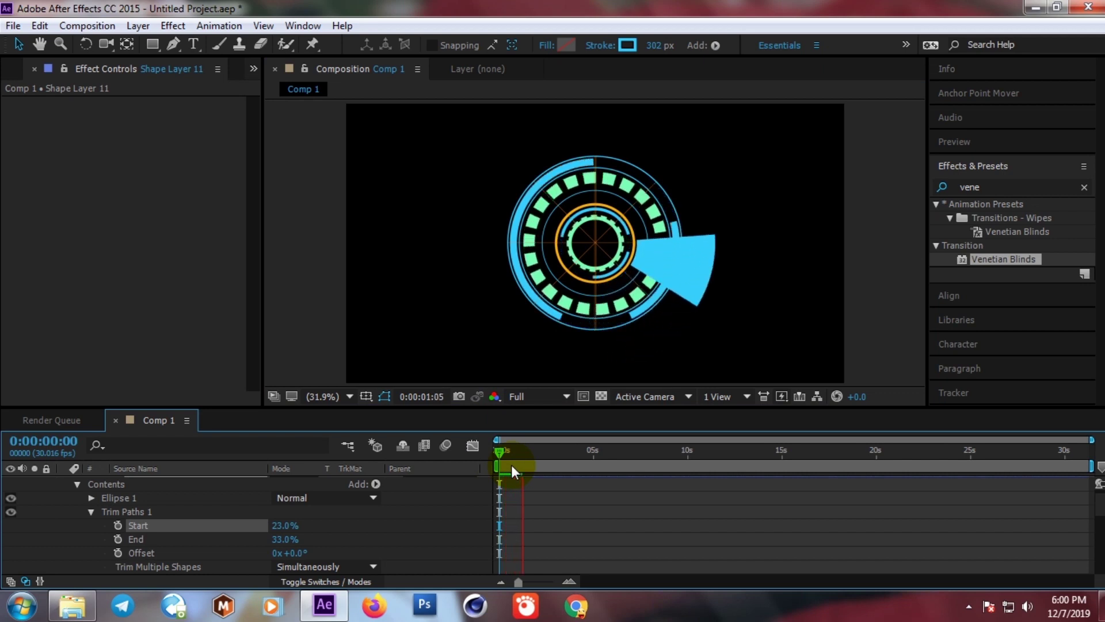
key(space)
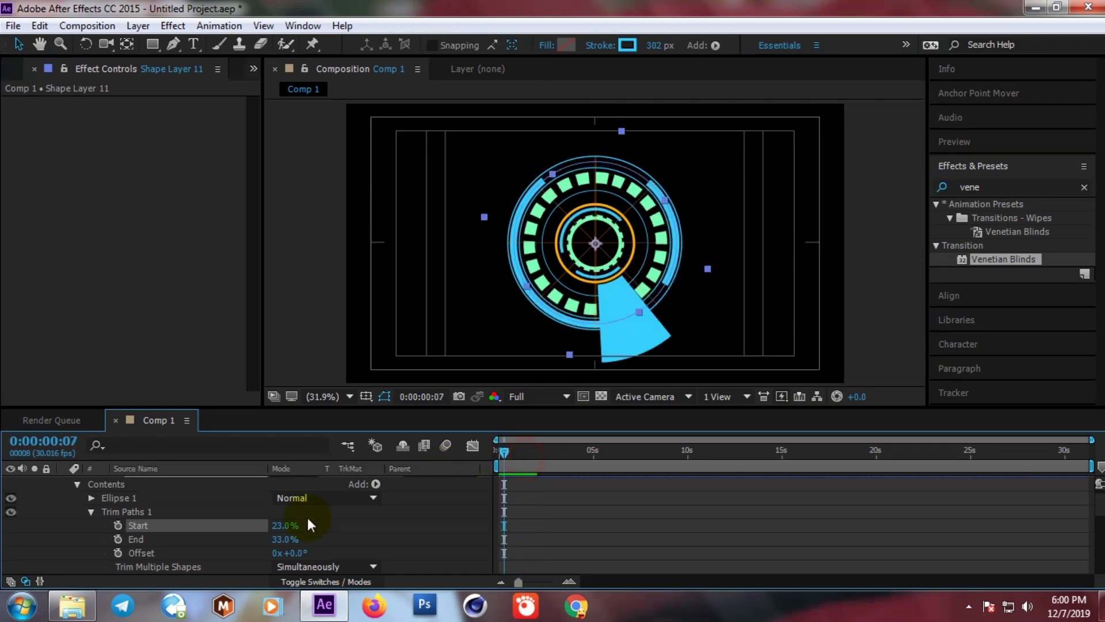
scroll(230, 512, up, 1)
- Set Shape Layer 11's opacity to 50%
click(156, 481)
click(62, 483)
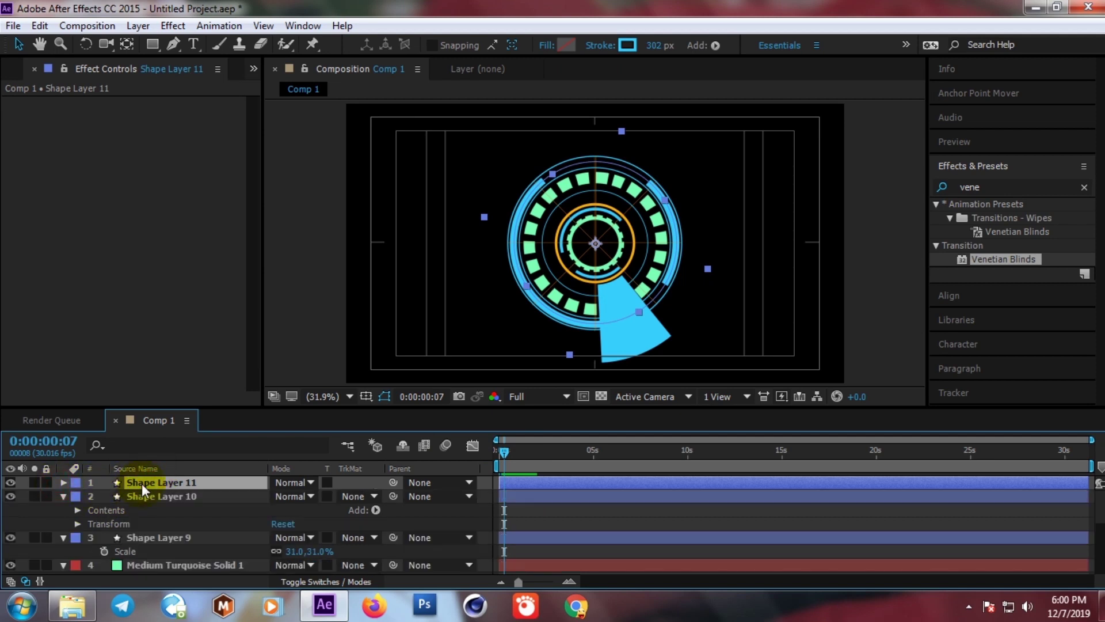
key(t)
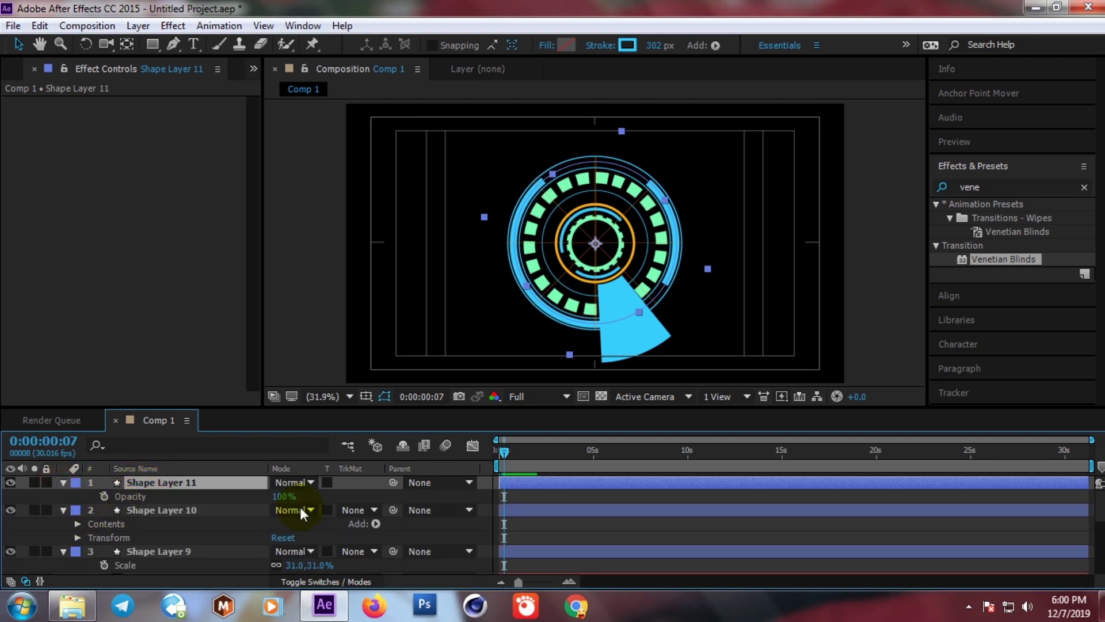
drag(281, 498, 285, 495)
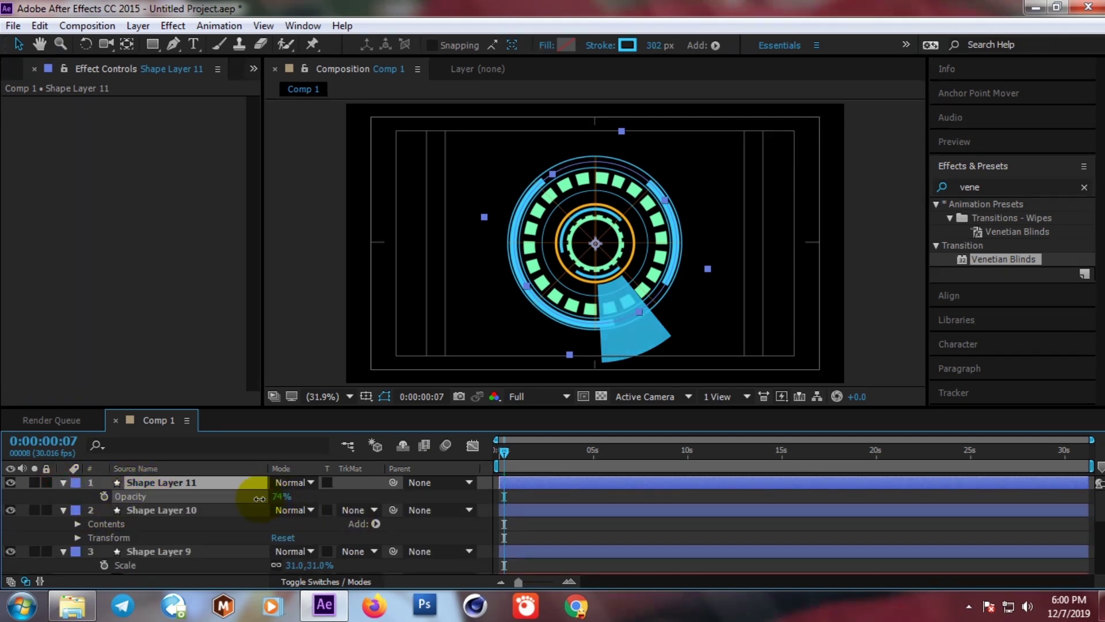
click(282, 495)
text(50)
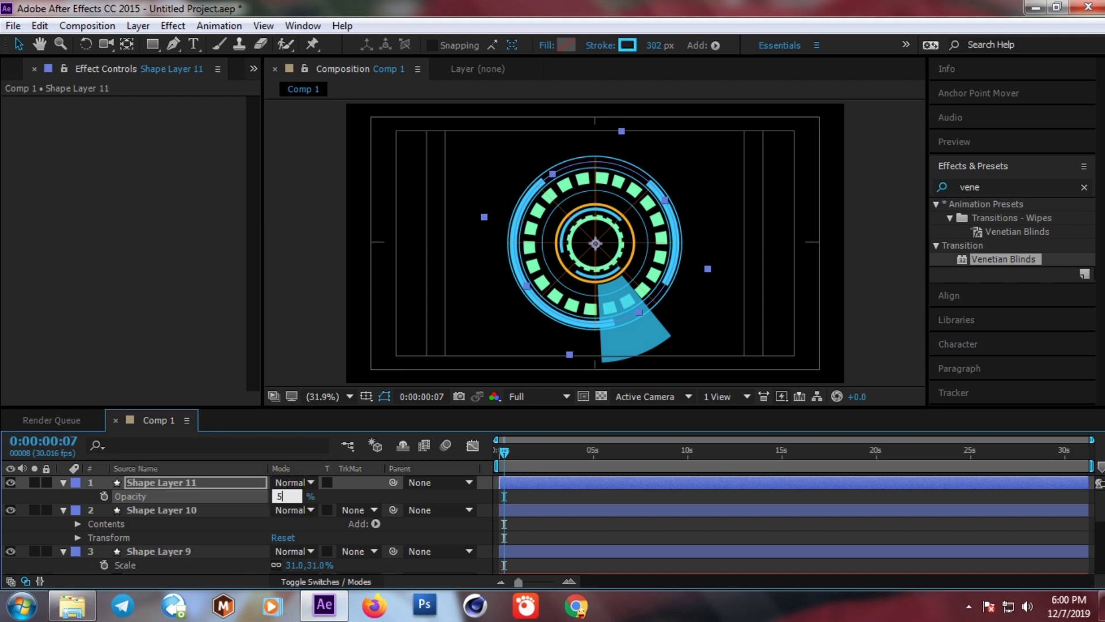
key(Return)
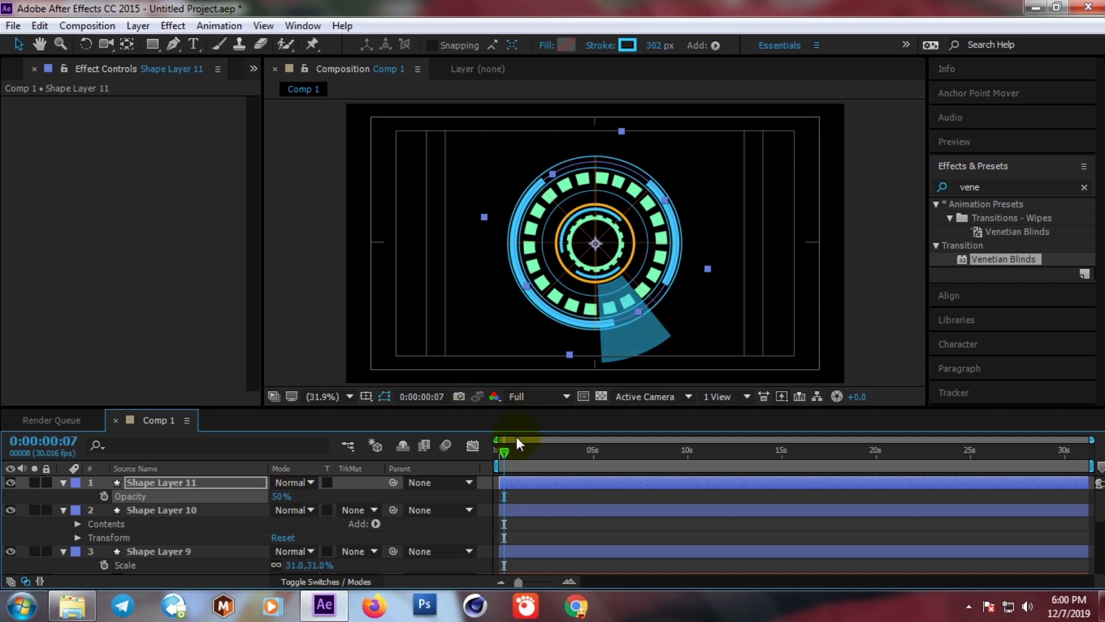
- Preview the animation and collapse Shape Layers 11, 10, 9 and Medium Turquoise Solid 1
key(space)
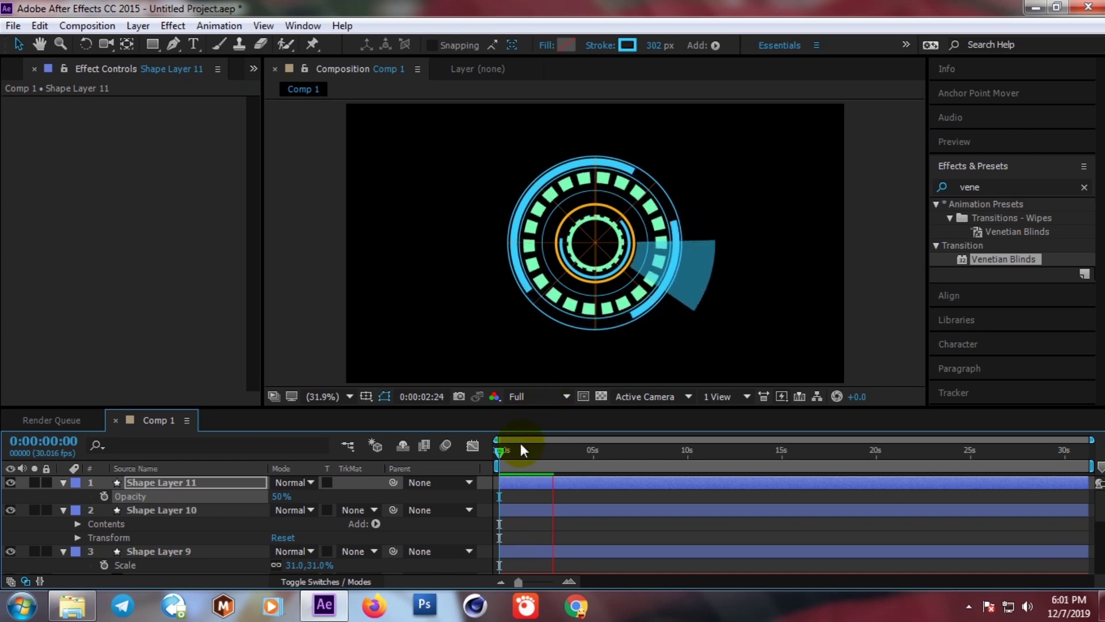
click(63, 482)
click(63, 497)
click(63, 510)
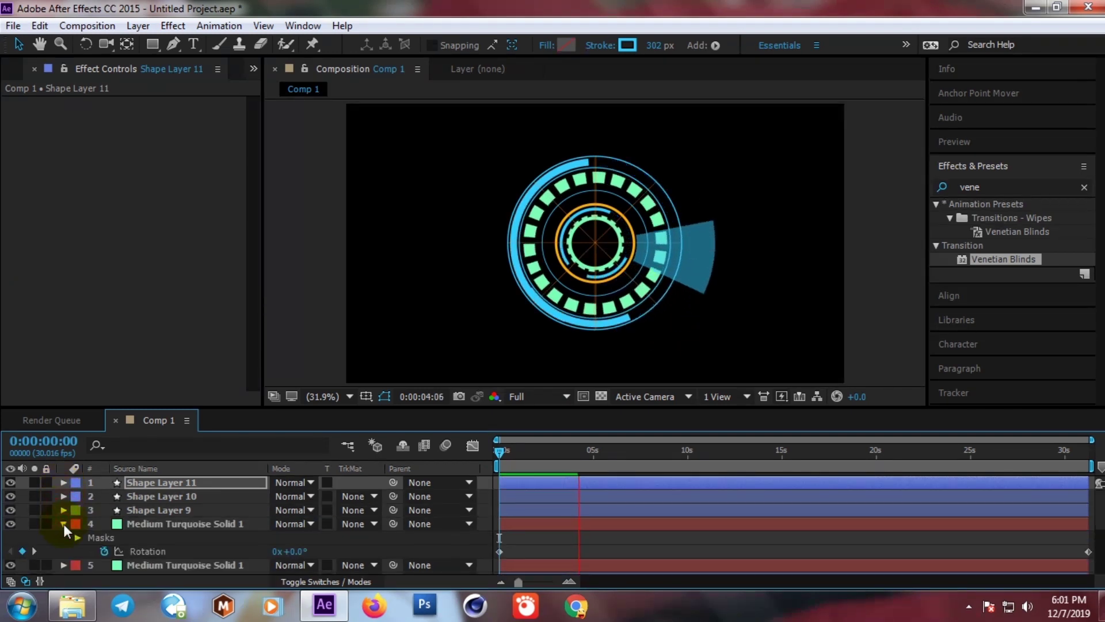
click(63, 524)
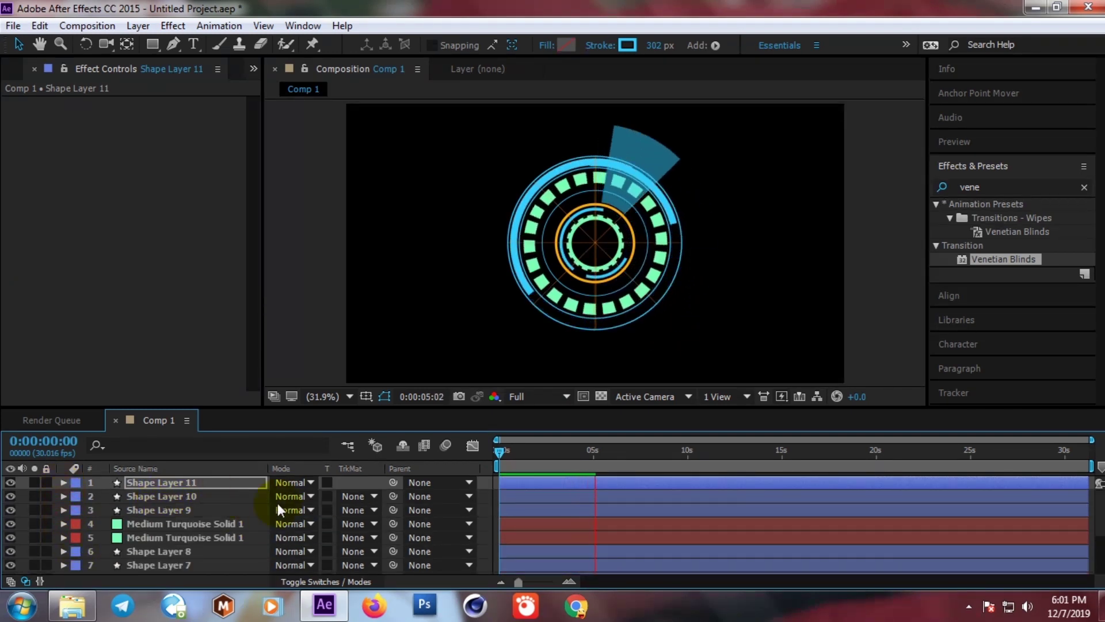
click(496, 462)
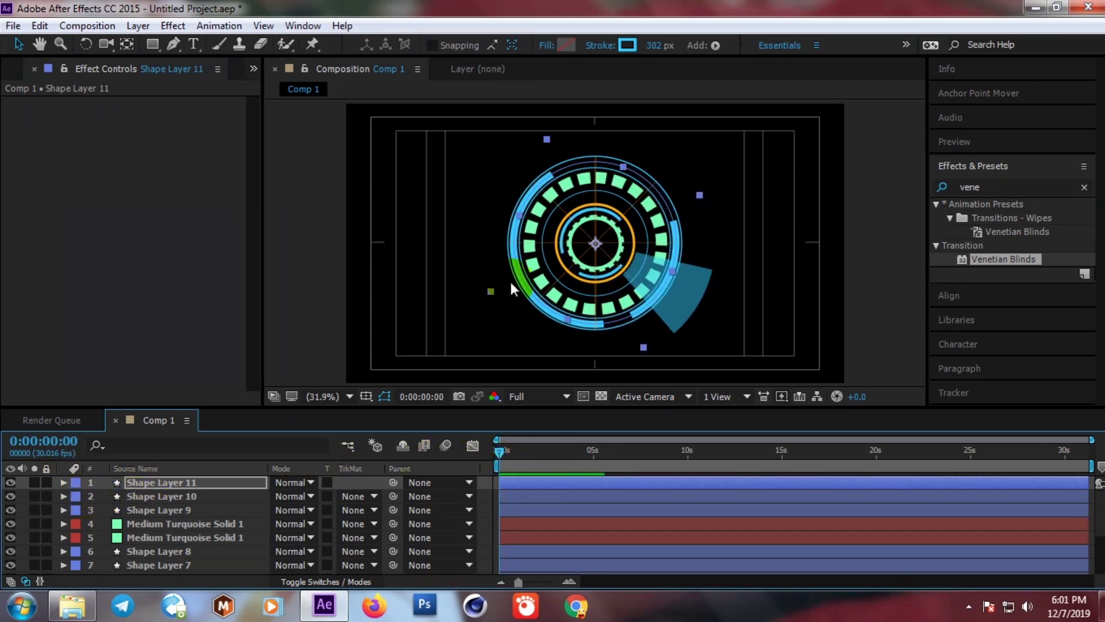
- Scroll the layer stack and select Shape Layer 1
scroll(178, 512, down, 3)
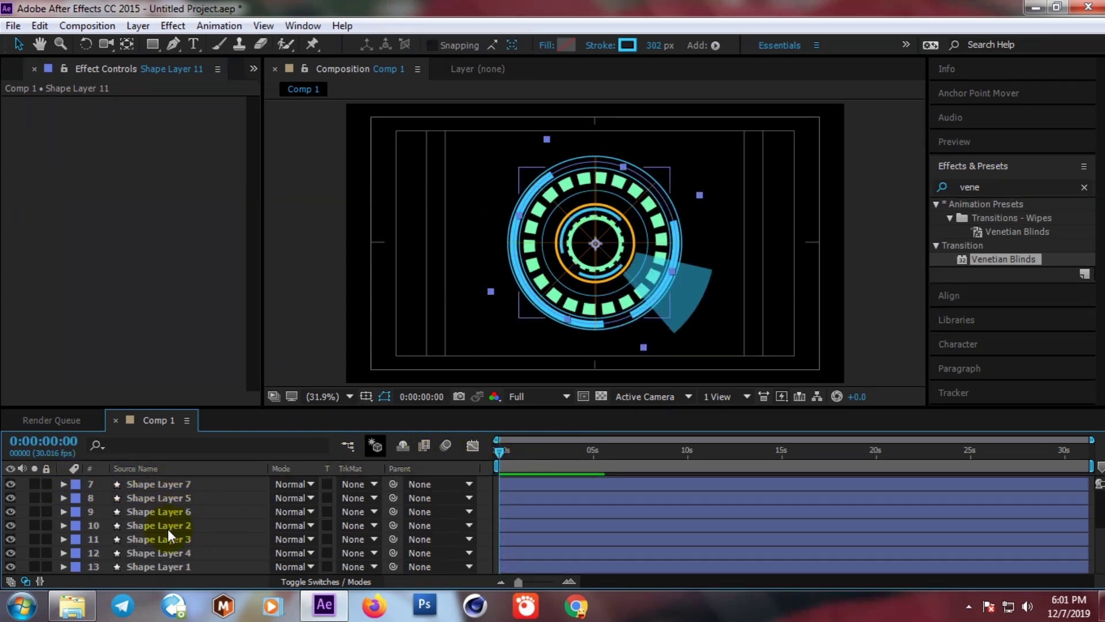
click(139, 568)
scroll(159, 525, up, 2)
scroll(159, 524, up, 2)
scroll(159, 523, down, 4)
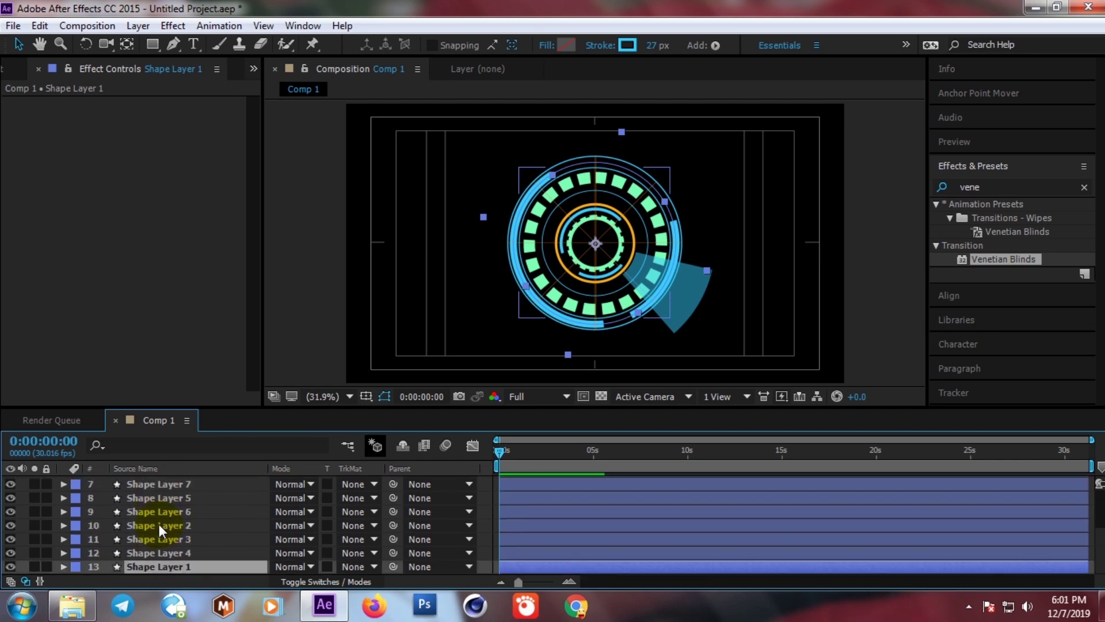
scroll(158, 524, up, 4)
scroll(159, 524, down, 3)
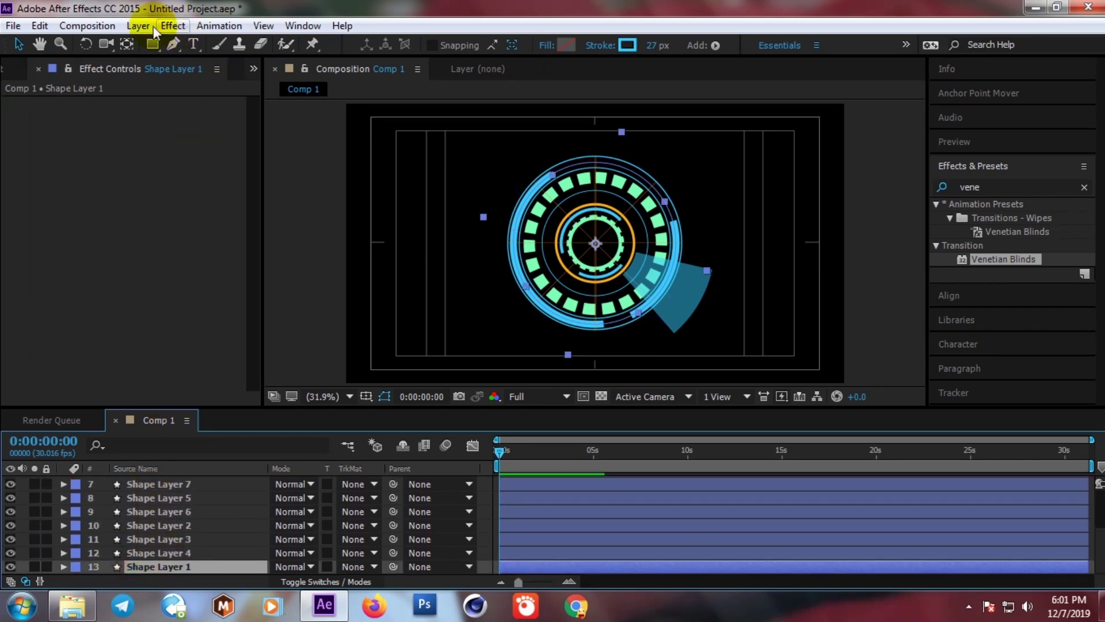
- Add a new solid at the bottom of the stack and draw a circular ellipse mask at the centre
click(138, 25)
mouse_move(196, 18)
click(696, 40)
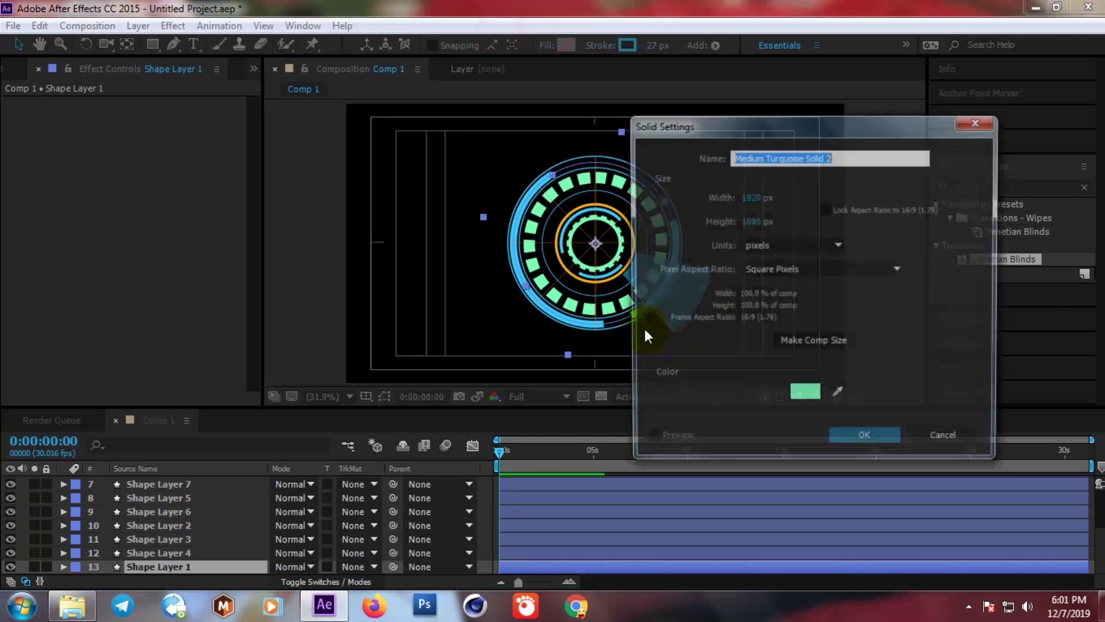
click(870, 444)
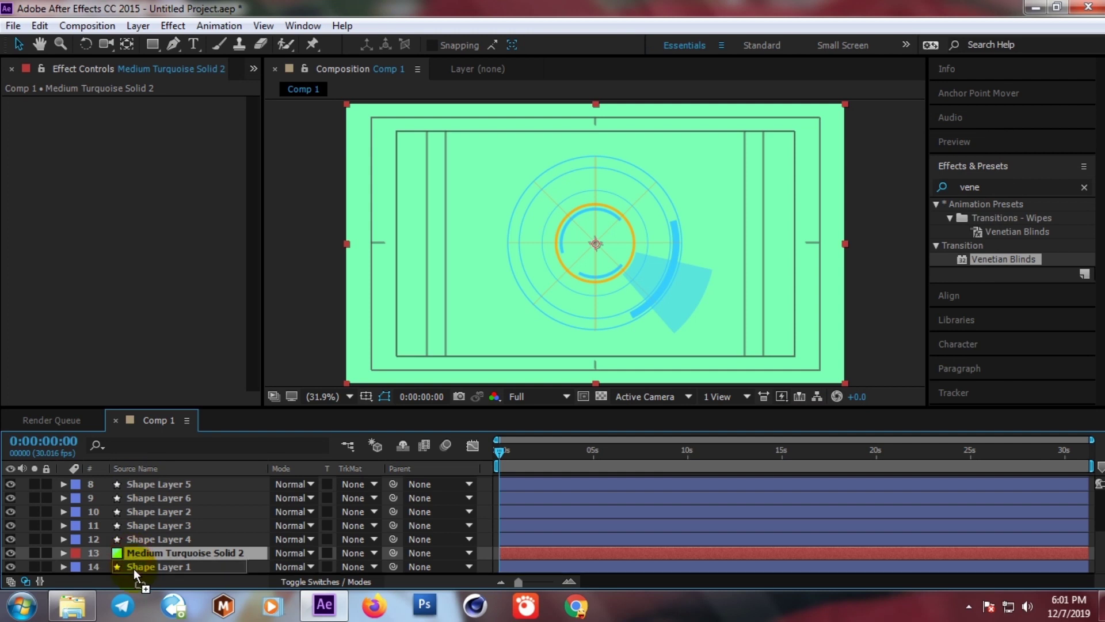
drag(131, 555, 133, 568)
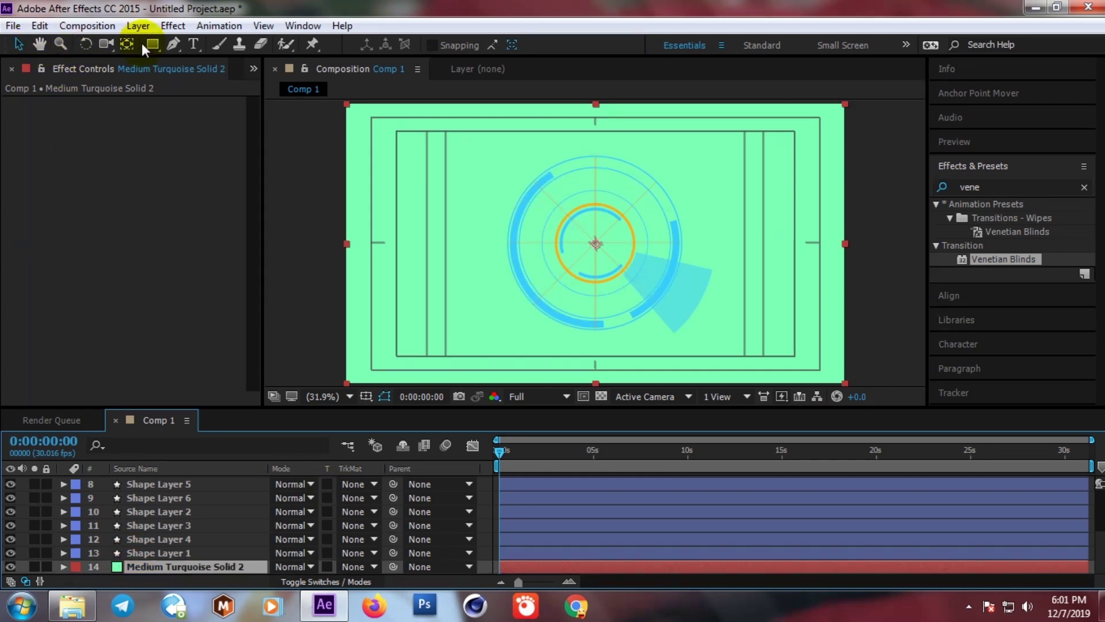
drag(150, 43, 199, 83)
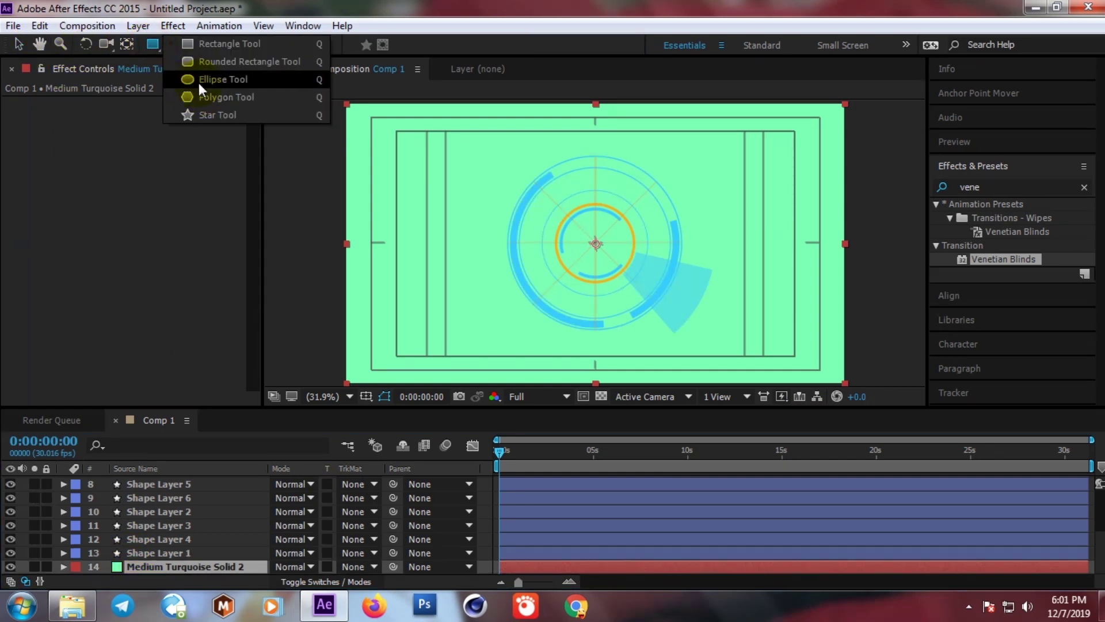
click(205, 81)
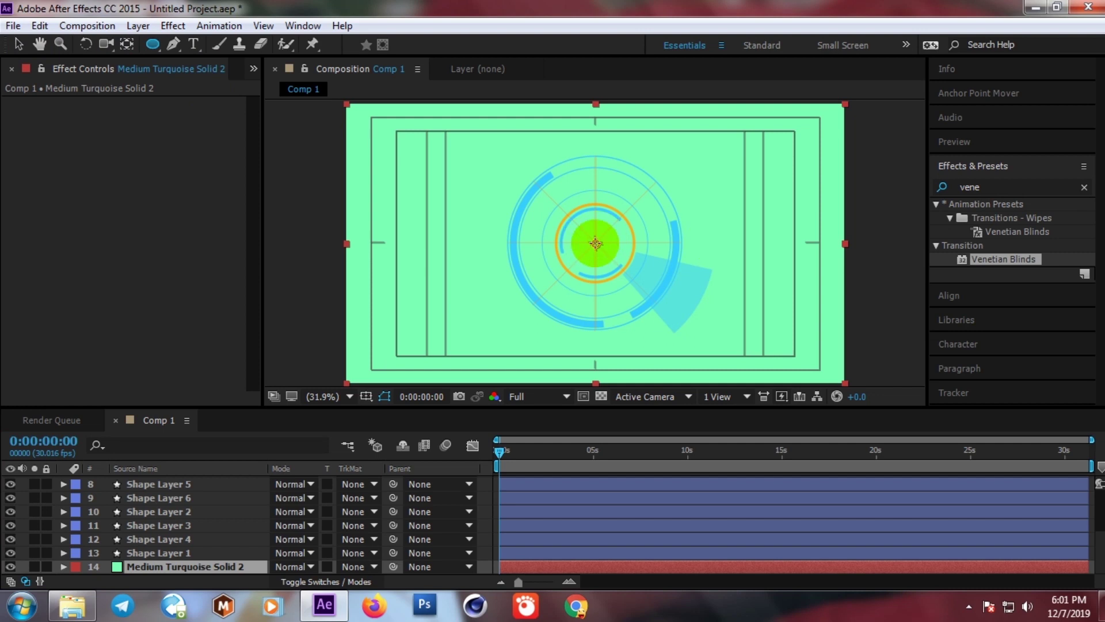
drag(596, 243, 667, 314)
- Set Mask 1's expansion to -111 px and feather to 404 px
click(91, 567)
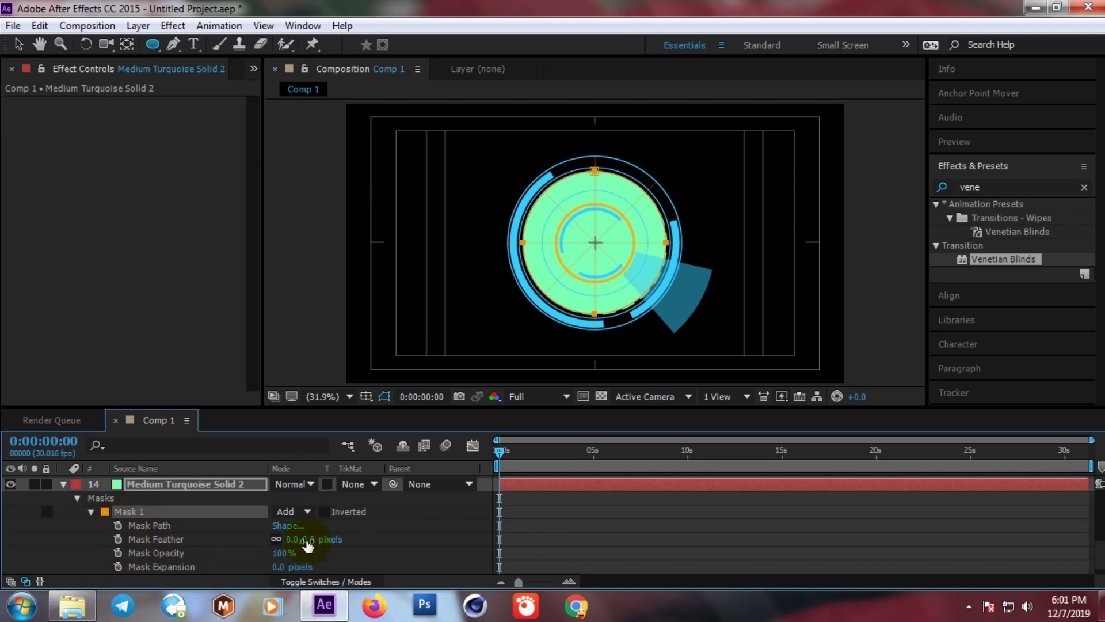
drag(312, 541, 609, 543)
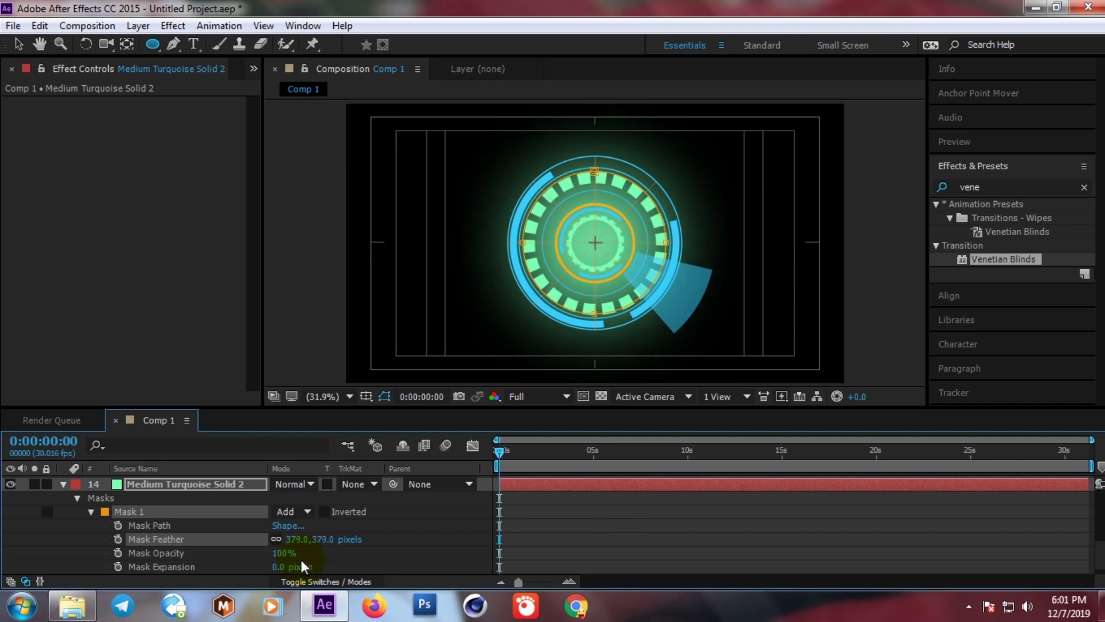
drag(282, 566, 216, 572)
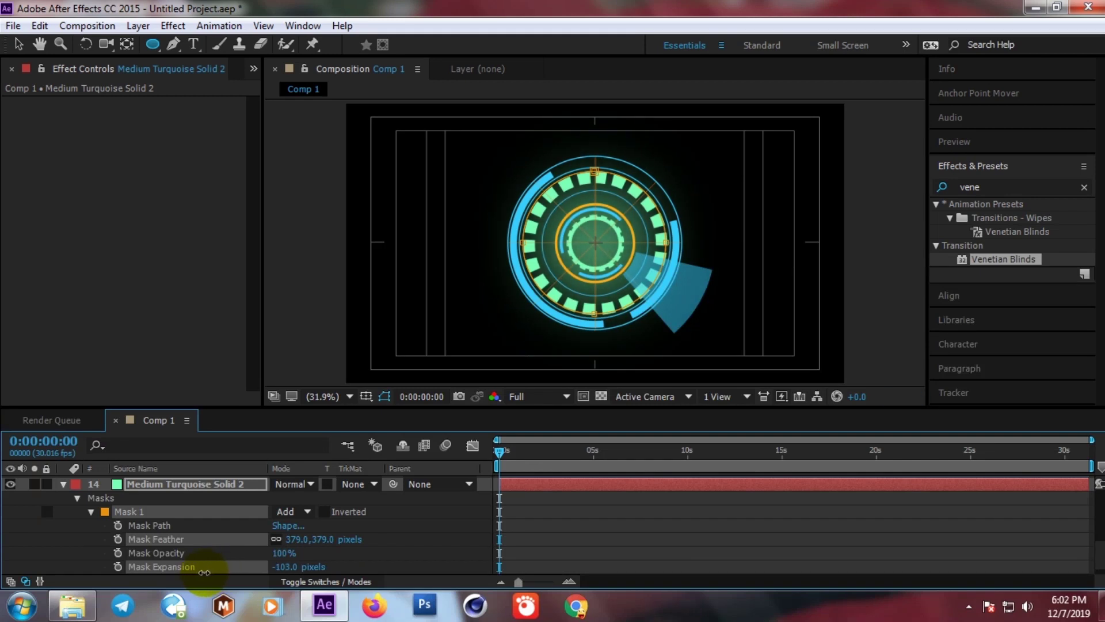
click(198, 571)
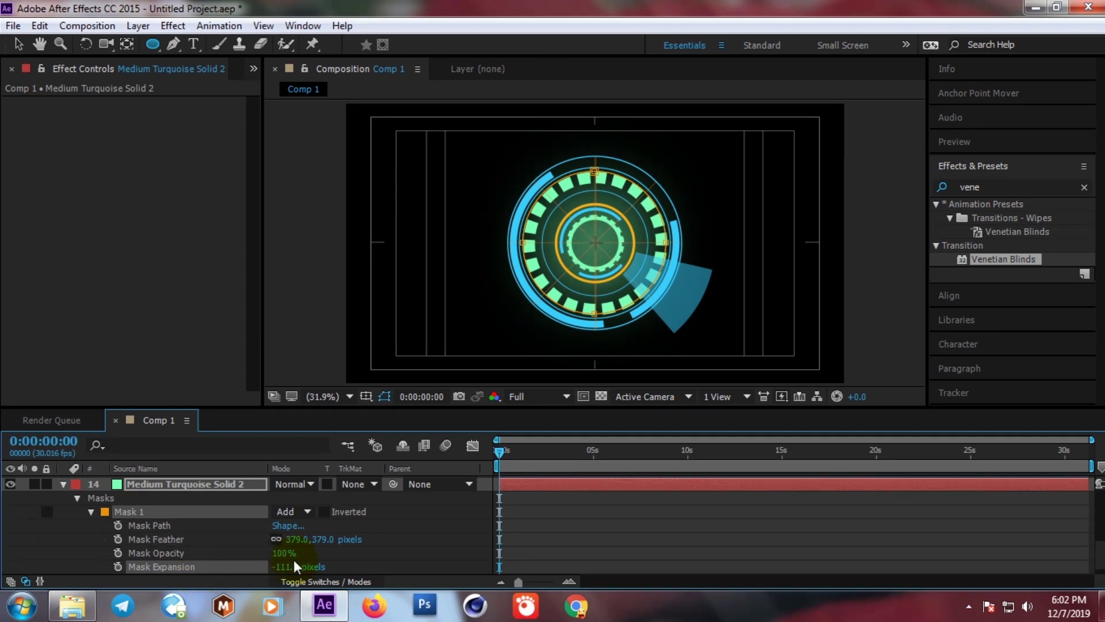
drag(316, 540, 337, 541)
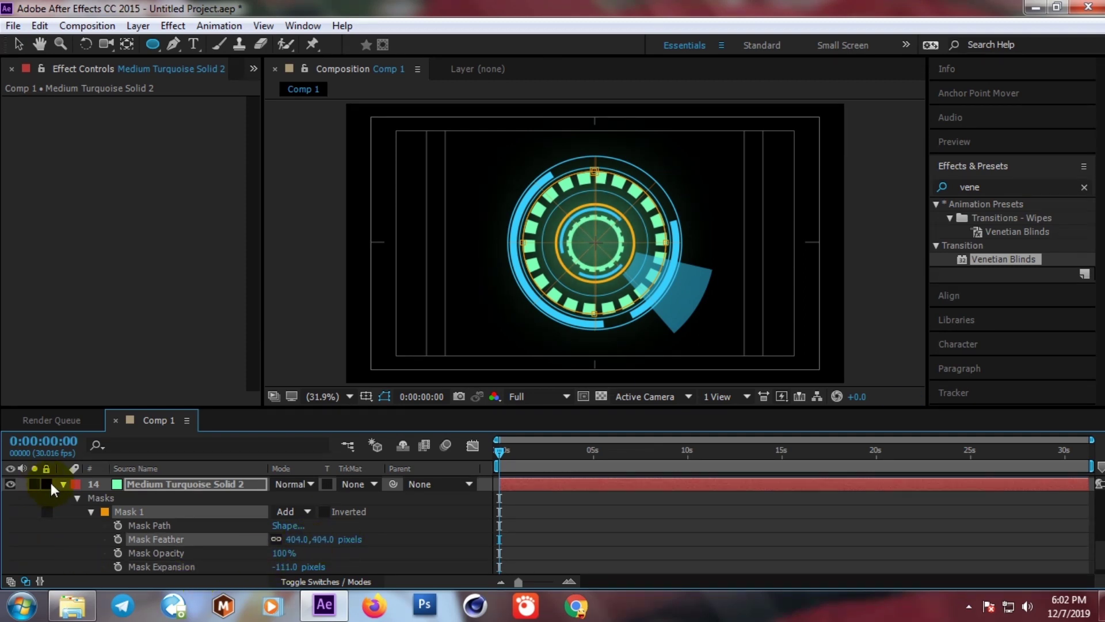
- Lower the glow solid's opacity to 53%, toggling its visibility to compare, then stop playback
click(12, 484)
click(12, 484)
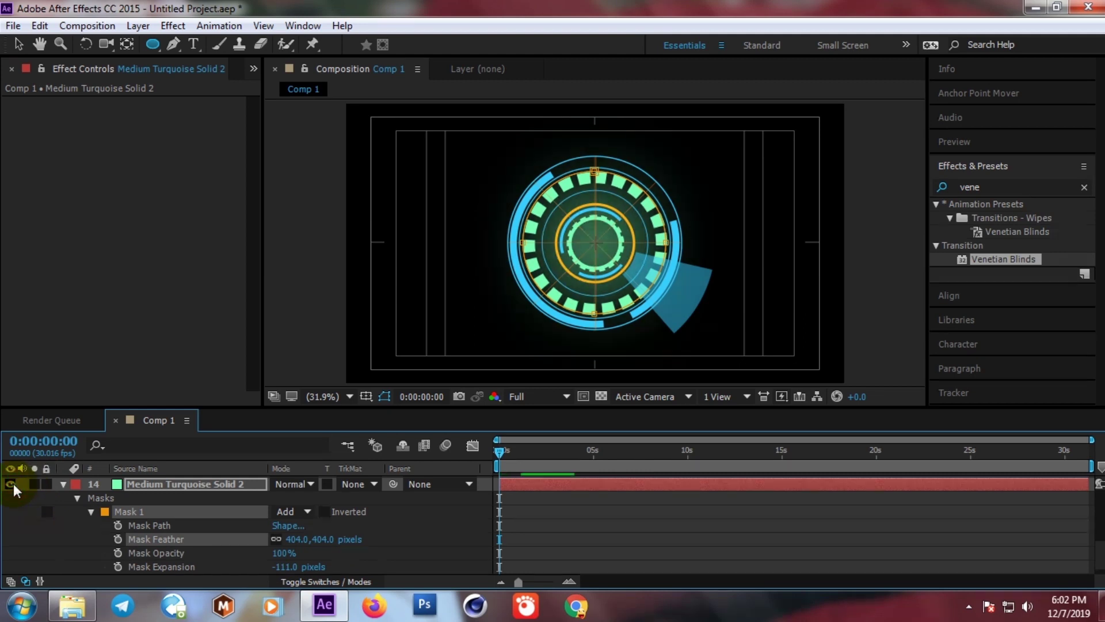
click(148, 484)
key(t)
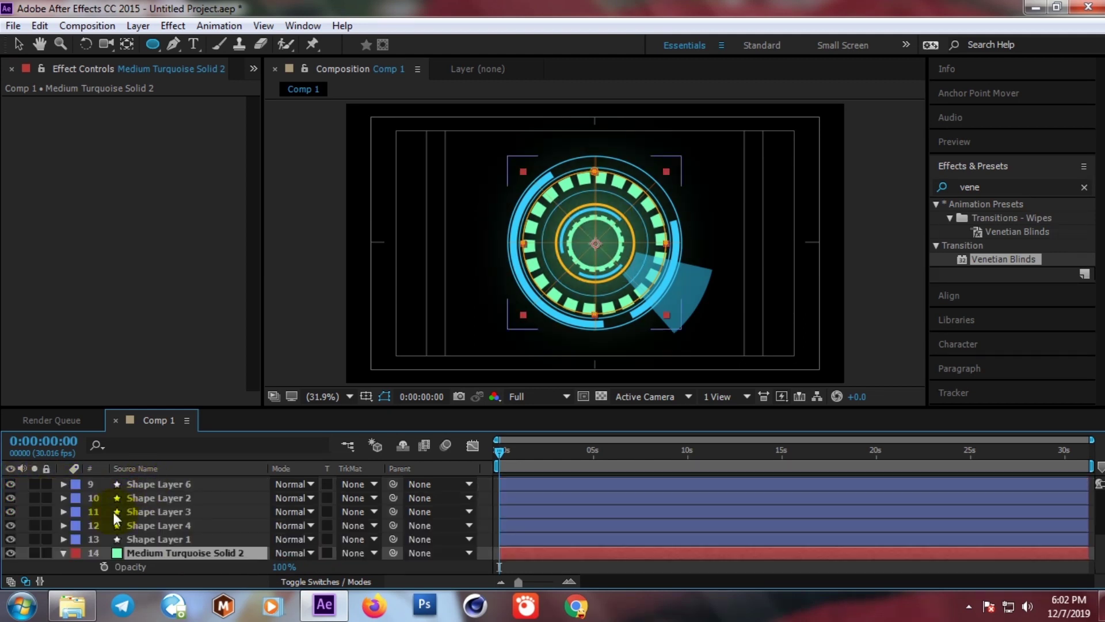
drag(282, 567, 250, 567)
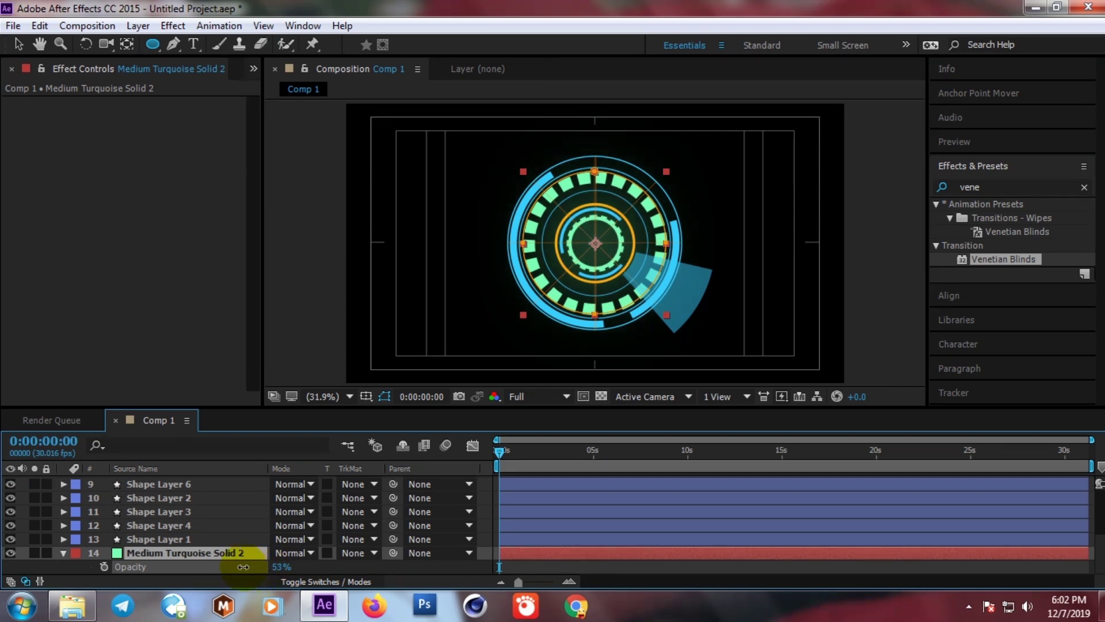
click(10, 552)
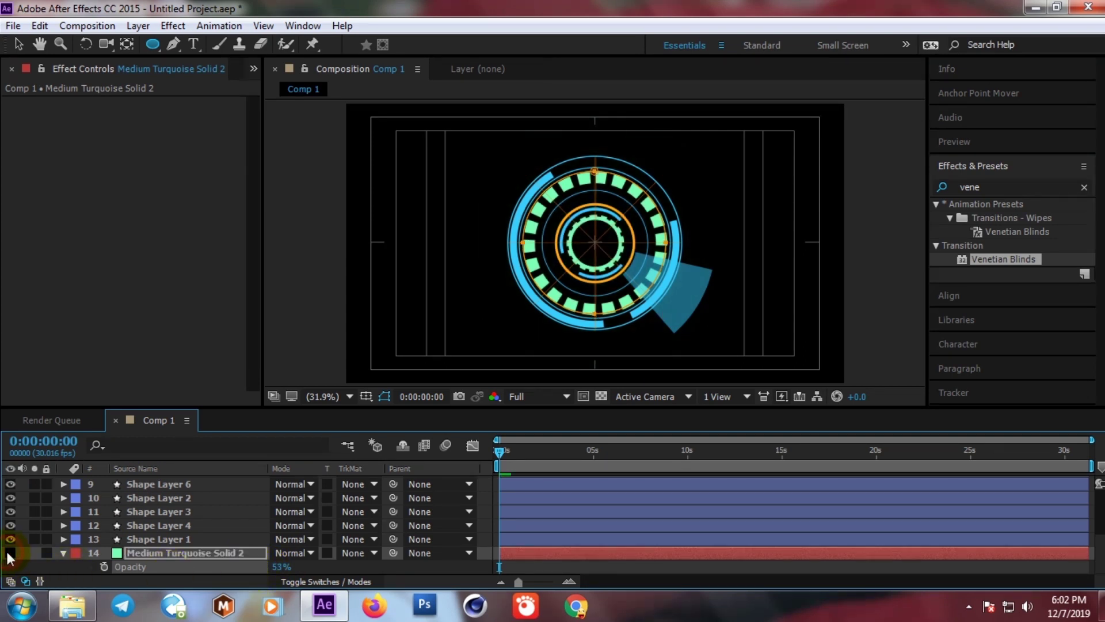
click(10, 553)
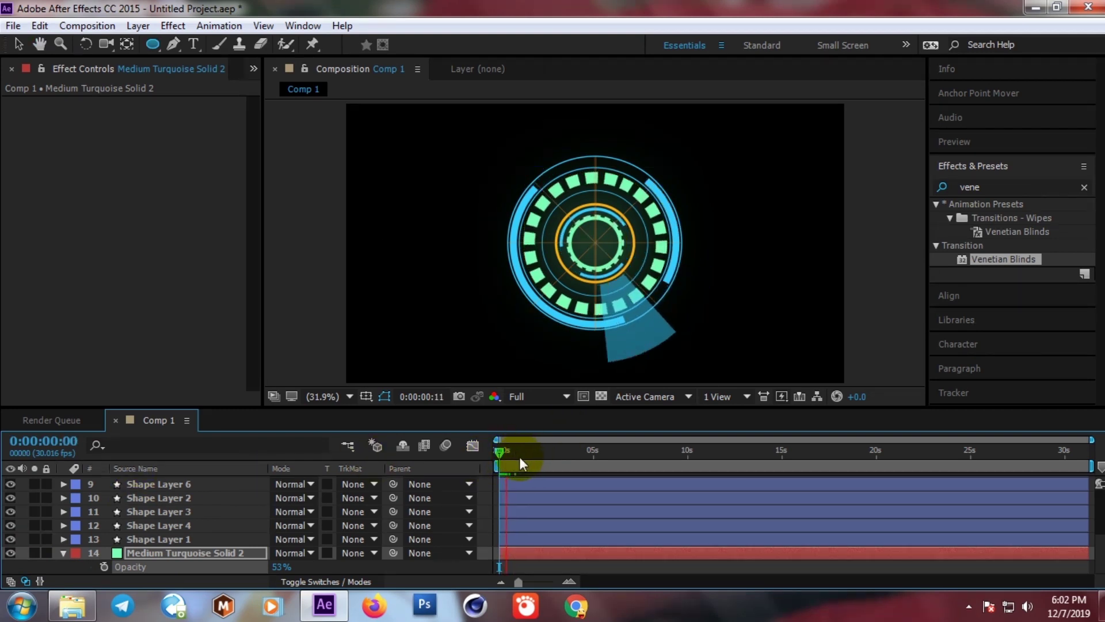
key(space)
click(151, 485)
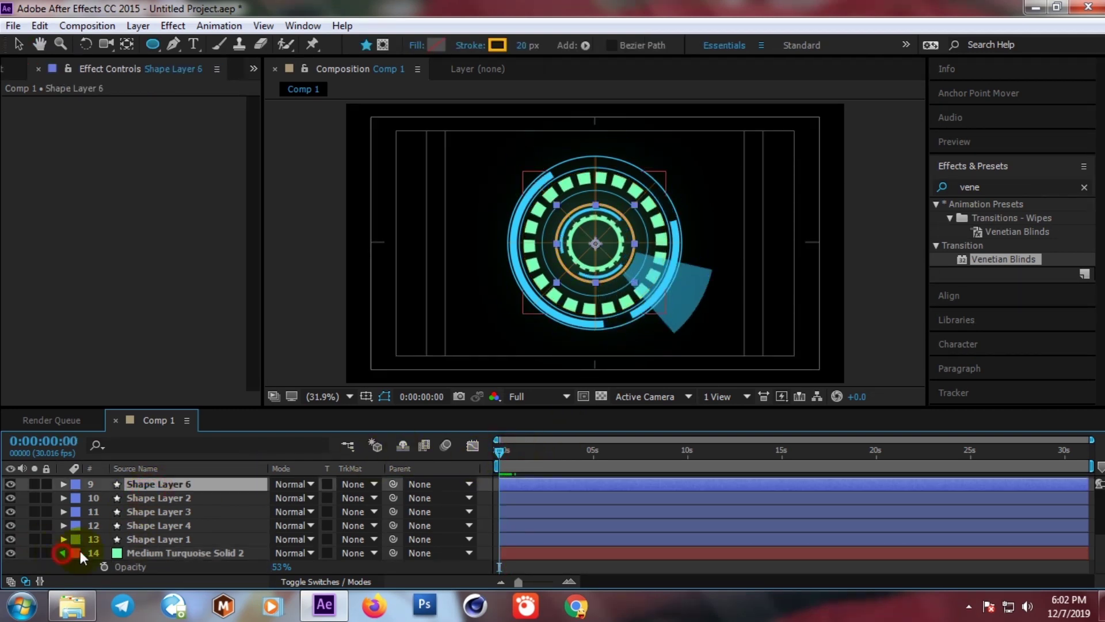
- Select all layers and pre-compose them into a composition named 'hologram 1'
click(64, 553)
click(155, 526)
key(ctrl+a)
right_click(154, 526)
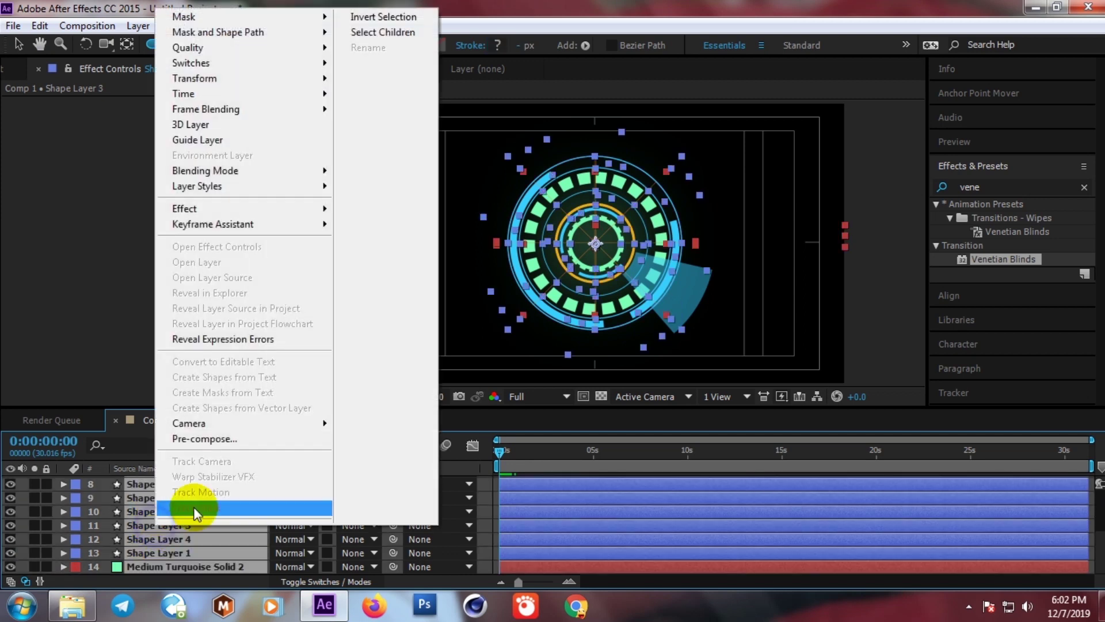
click(206, 440)
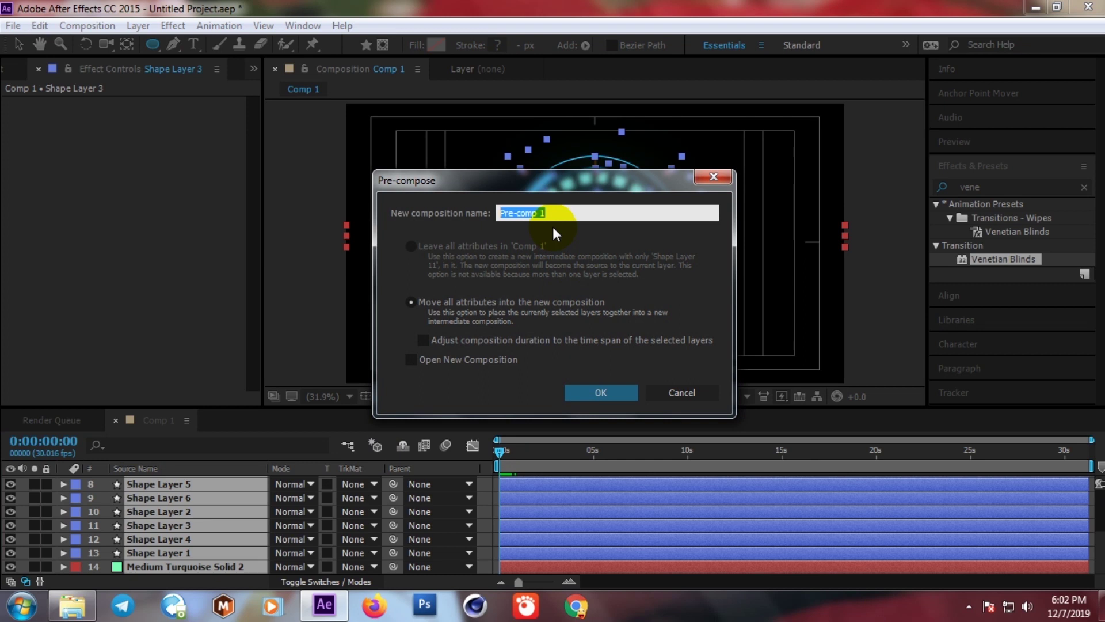
text(hologram)
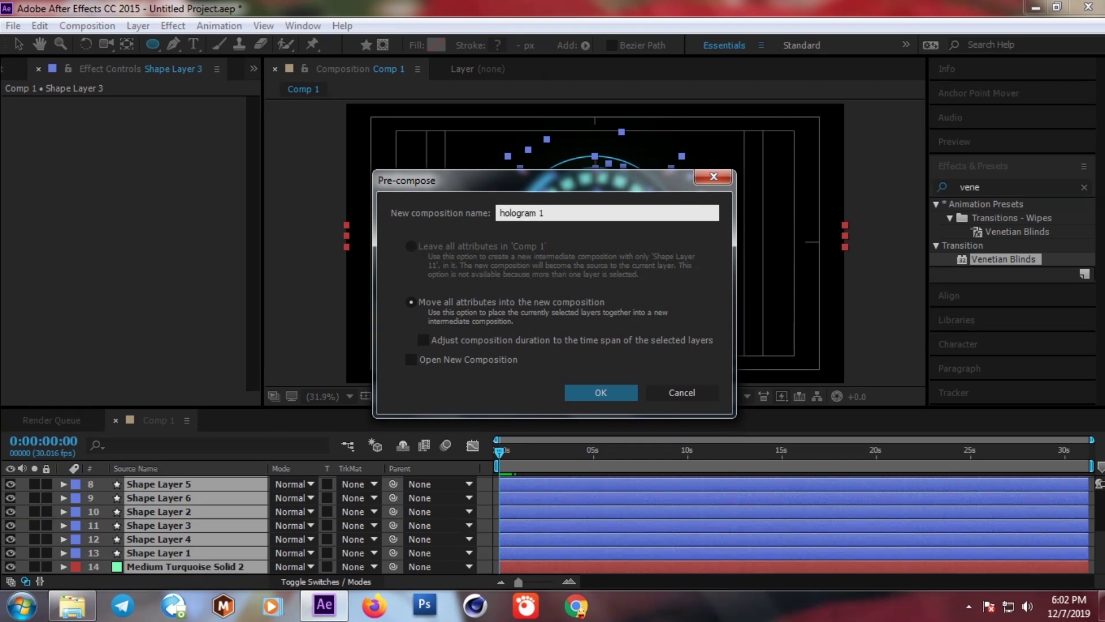
key(Return)
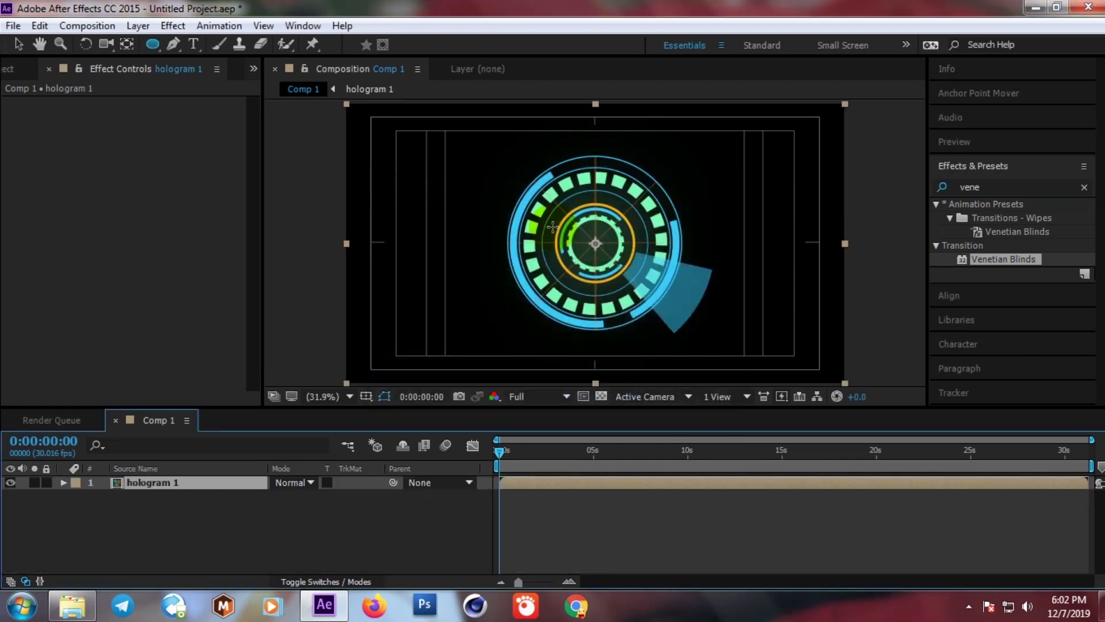
- Hide the hologram 1 layer and overlay a grid on the composition
click(136, 528)
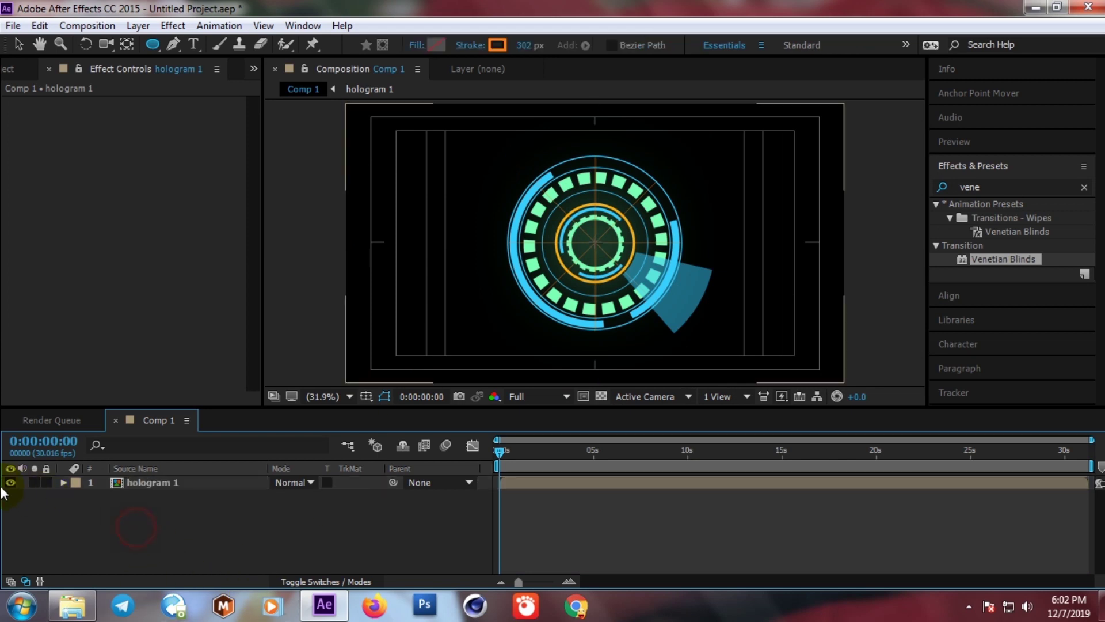
click(9, 483)
click(9, 483)
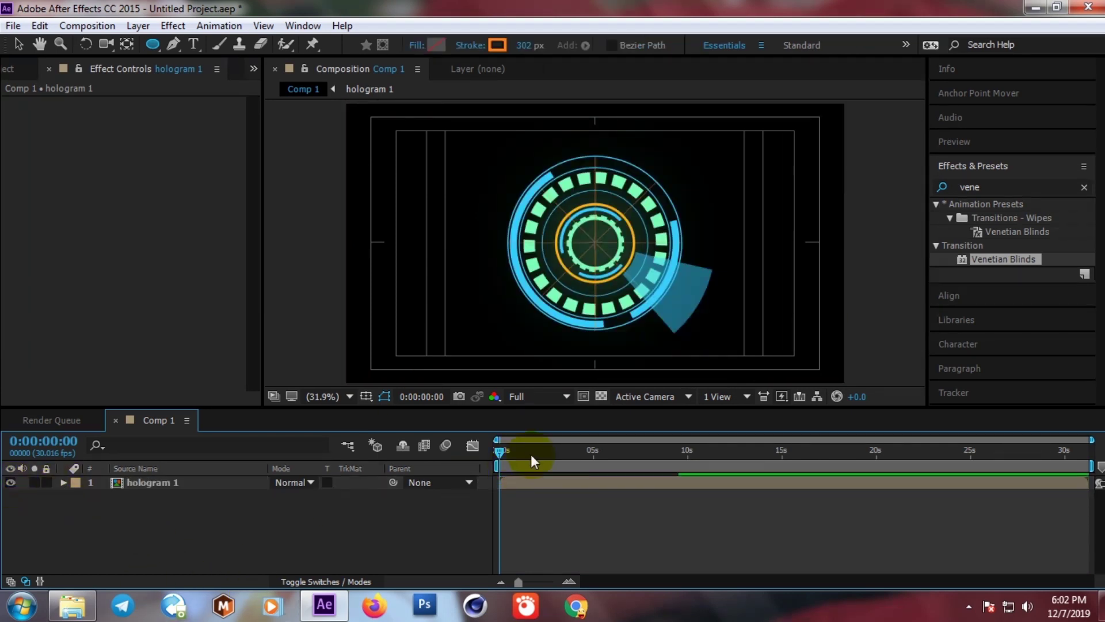
click(214, 512)
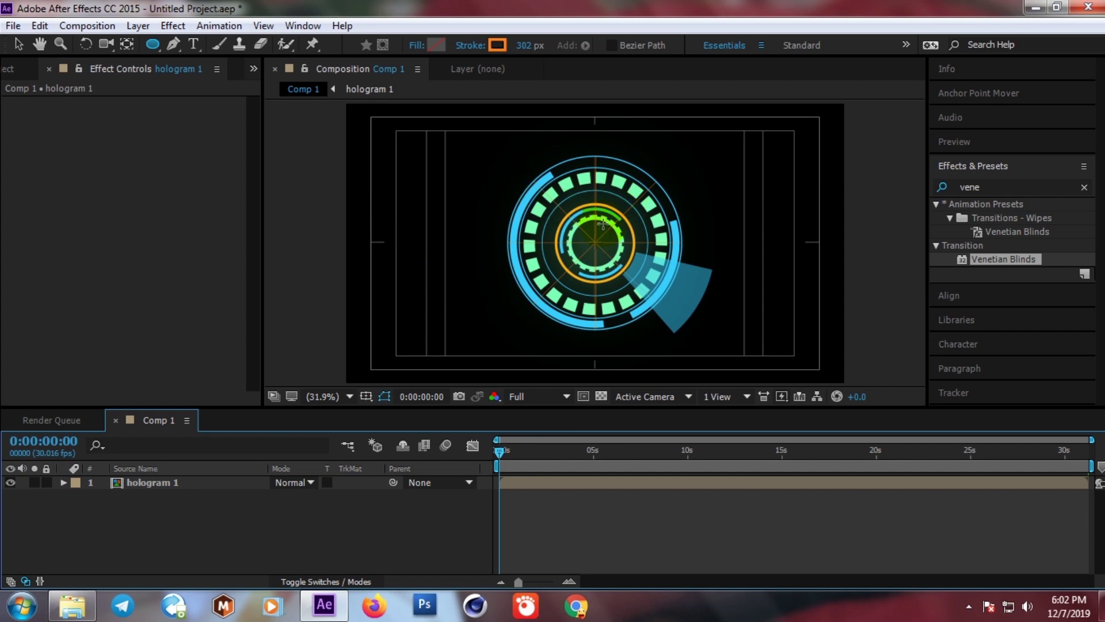
click(10, 482)
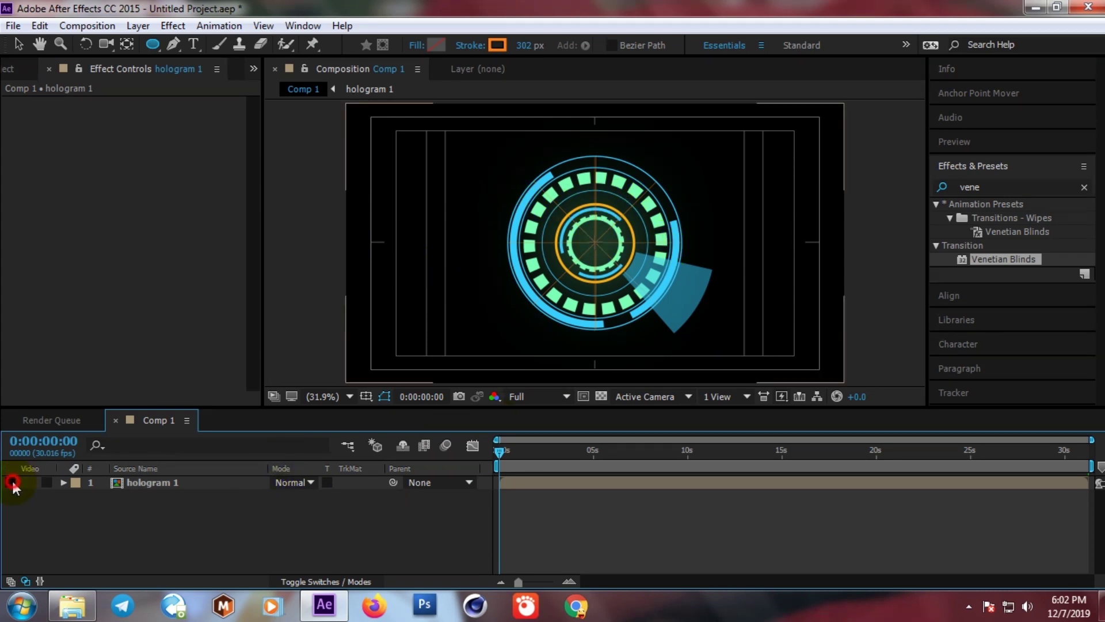
click(366, 396)
click(386, 458)
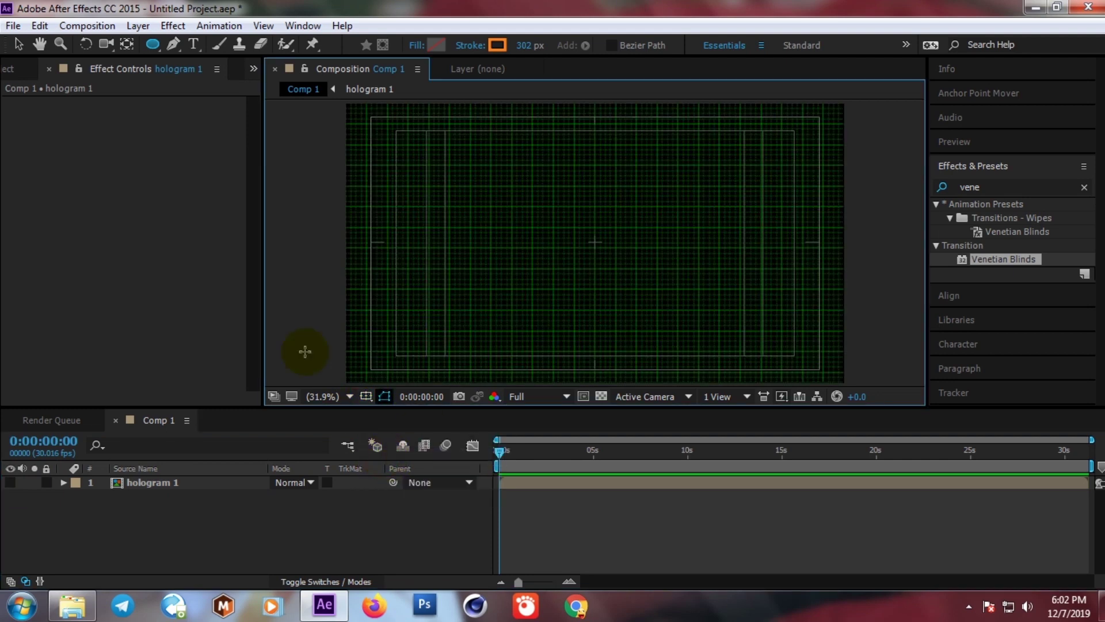
- Add a full-frame white (FFFFFF) White Solid 1 layer and select the Rounded Rectangle Tool
right_click(173, 540)
mouse_move(212, 377)
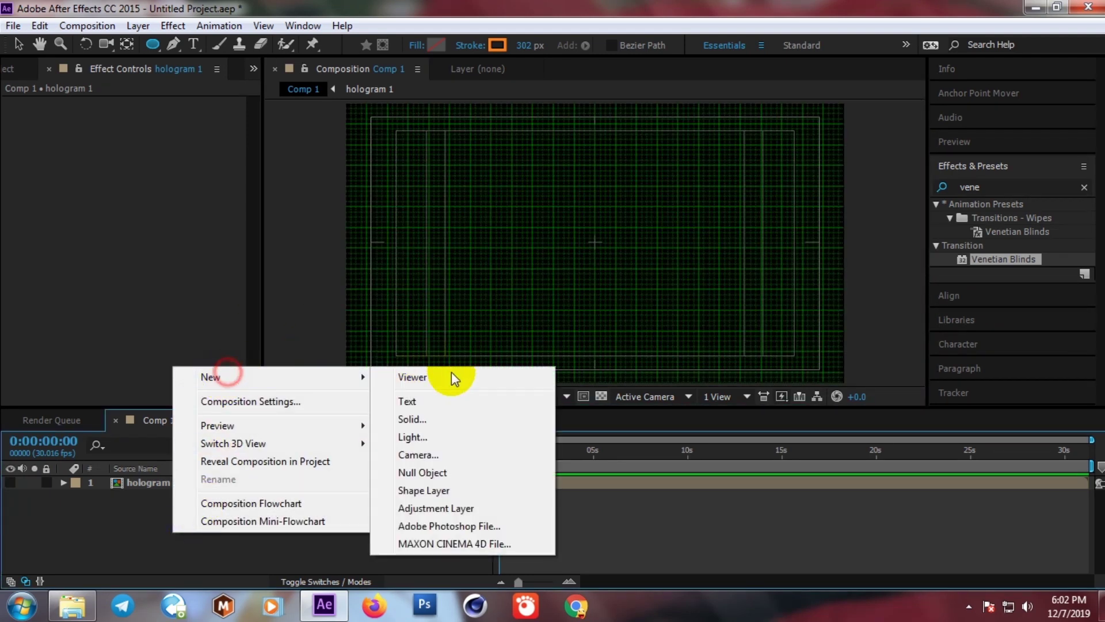
click(433, 420)
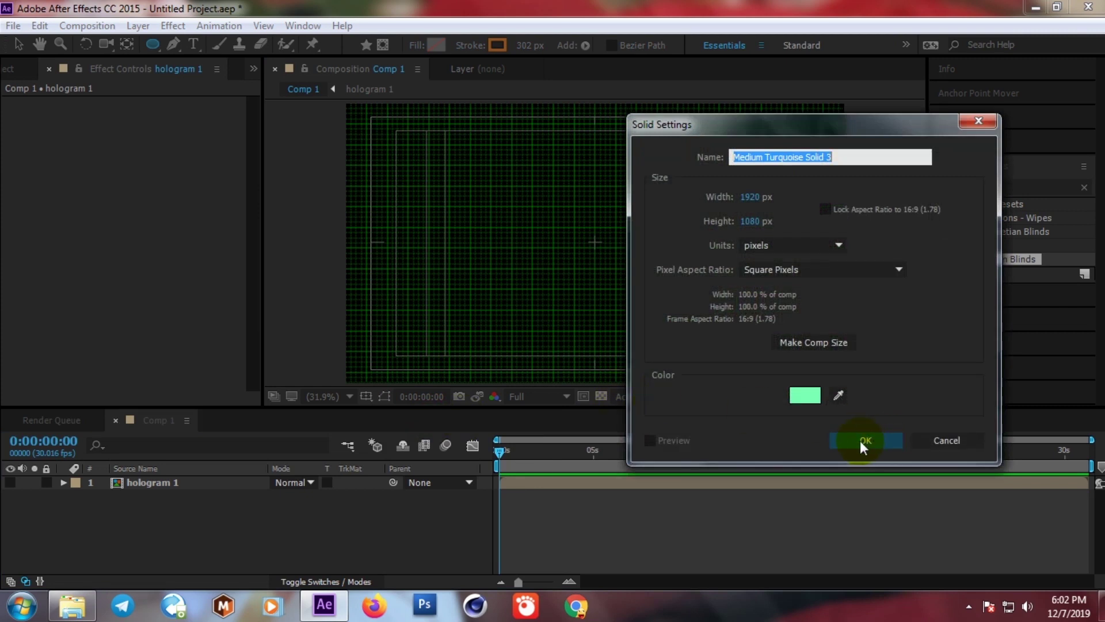
click(805, 395)
drag(699, 364, 599, 284)
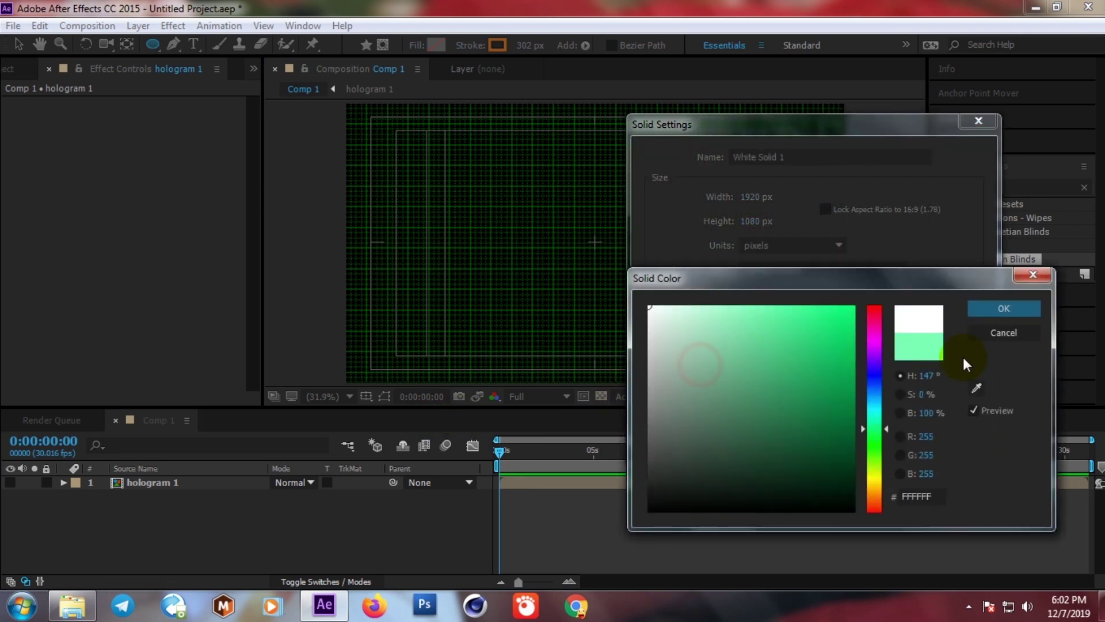
click(995, 318)
click(872, 442)
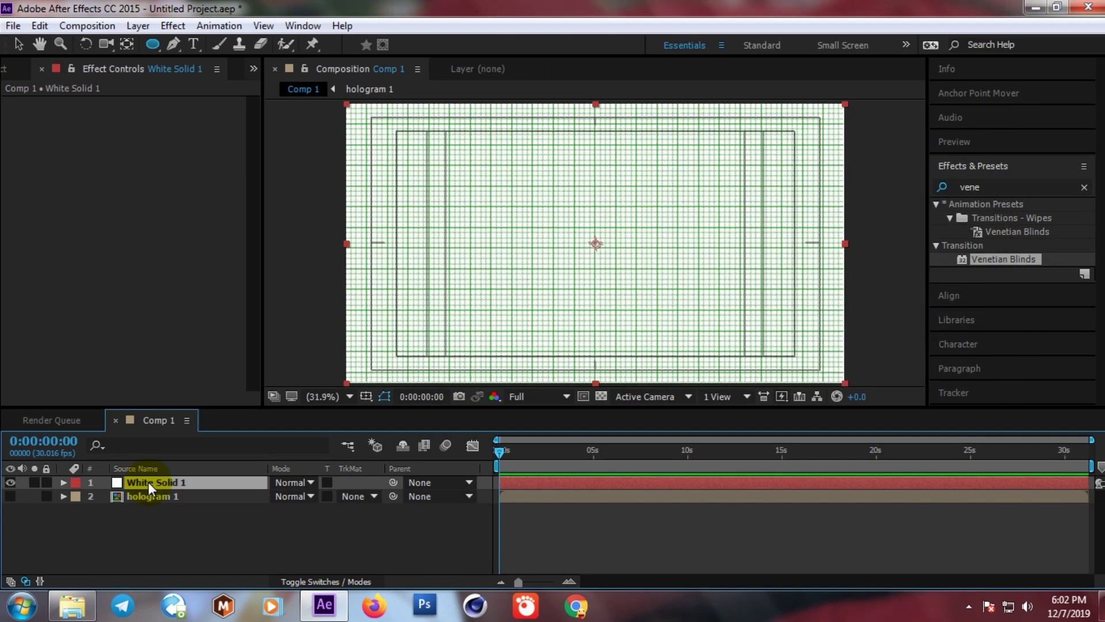
click(148, 46)
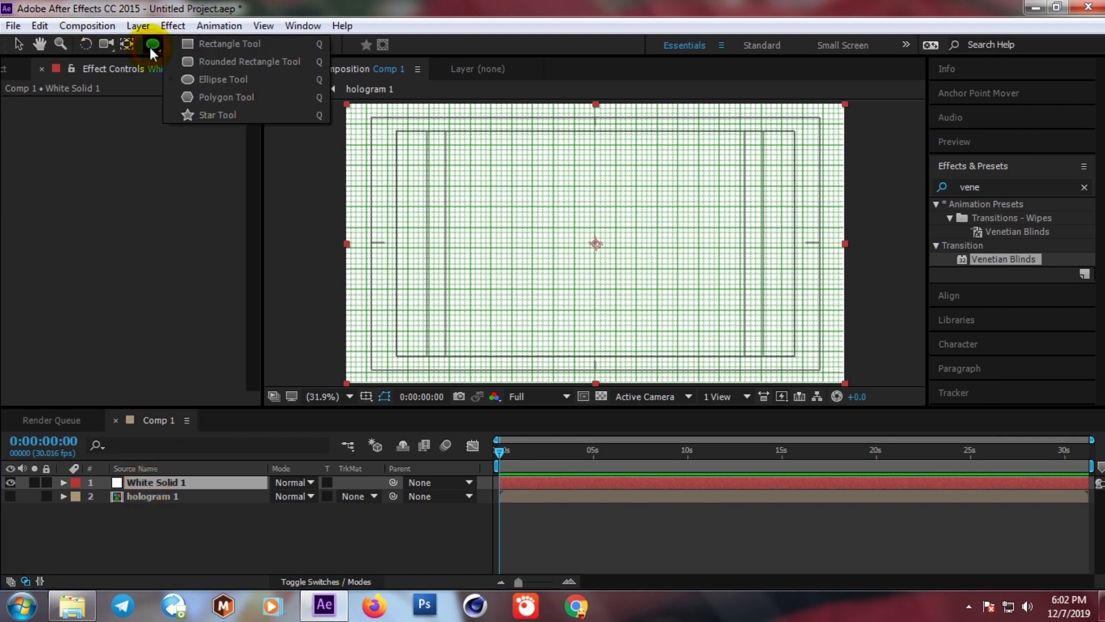
click(221, 63)
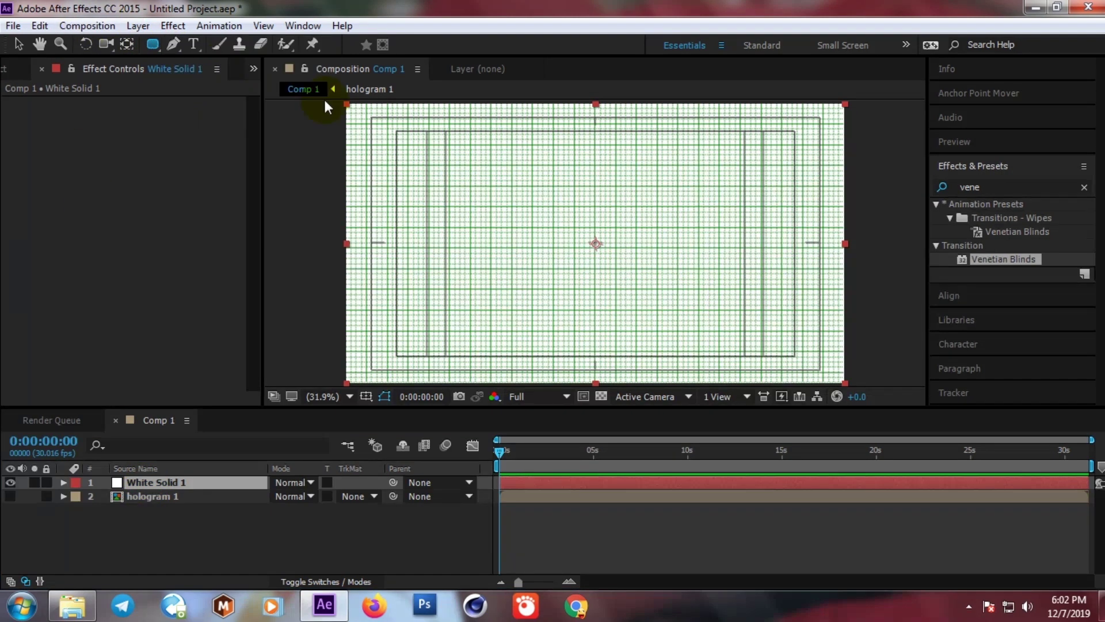
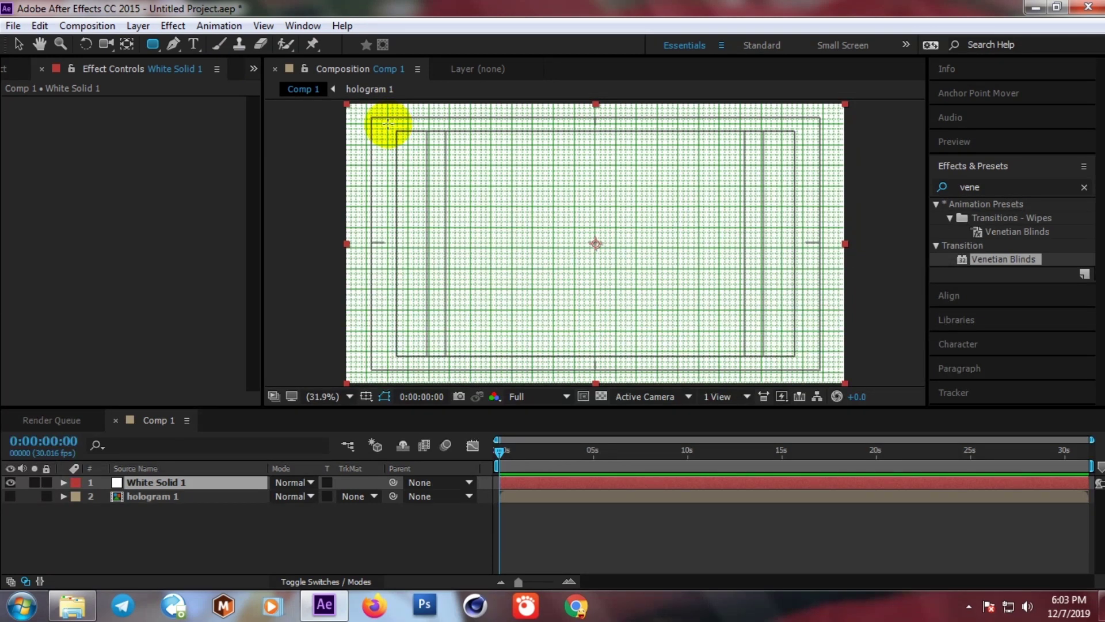
- Draw a rounded-rectangle mask over White Solid 1 and select Mask 1 for editing
mouse_move(388, 123)
mouse_down()
mouse_move(729, 338)
mouse_move(803, 353)
mouse_up()
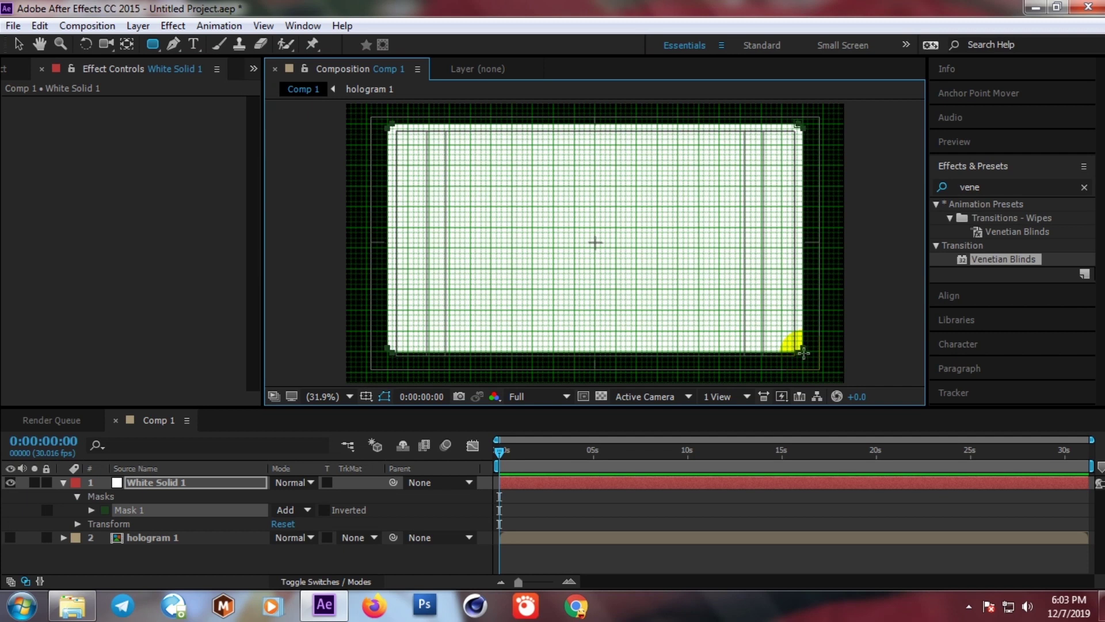
click(132, 510)
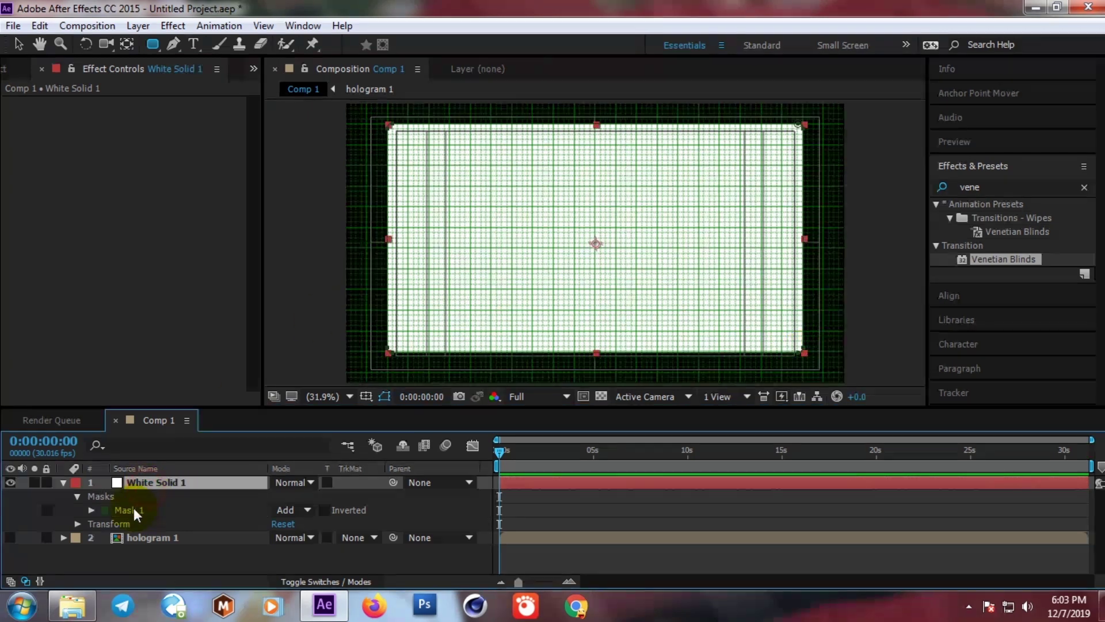
click(134, 509)
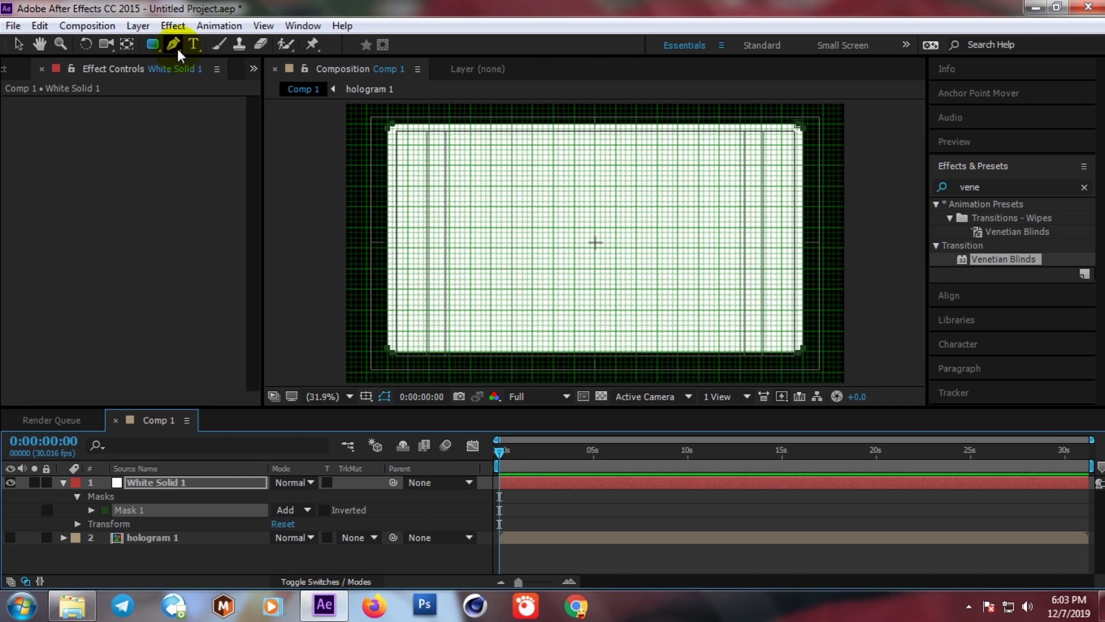
- Add two extra mask points along the solid's left edge
key(h)
scroll(474, 197, up, 1)
drag(414, 163, 476, 199)
key(g)
scroll(476, 199, up, 2)
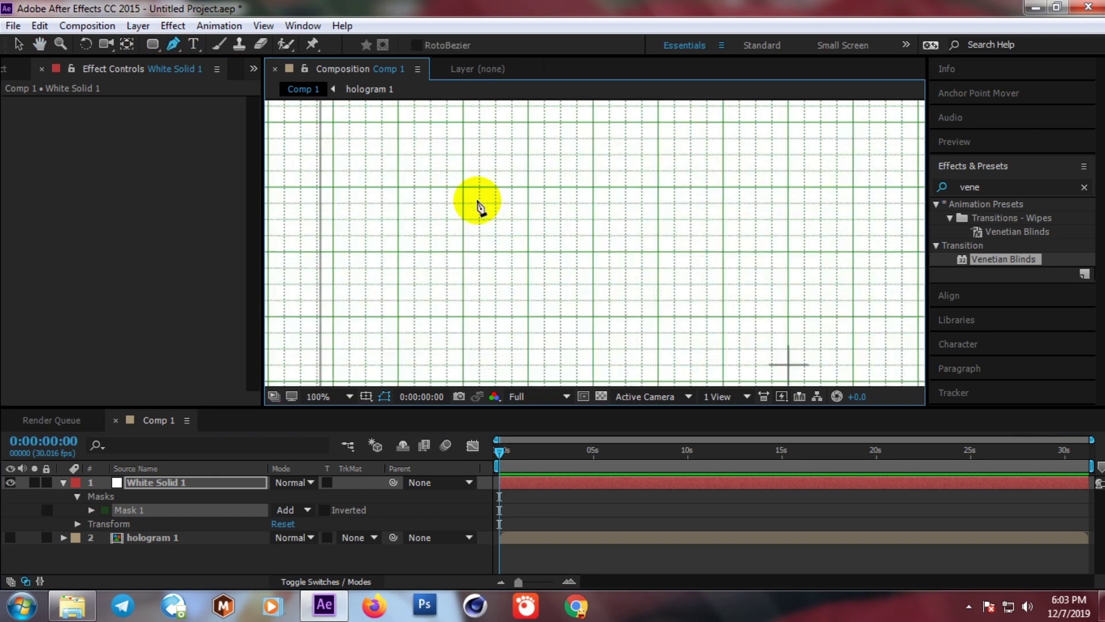
scroll(433, 192, down, 1)
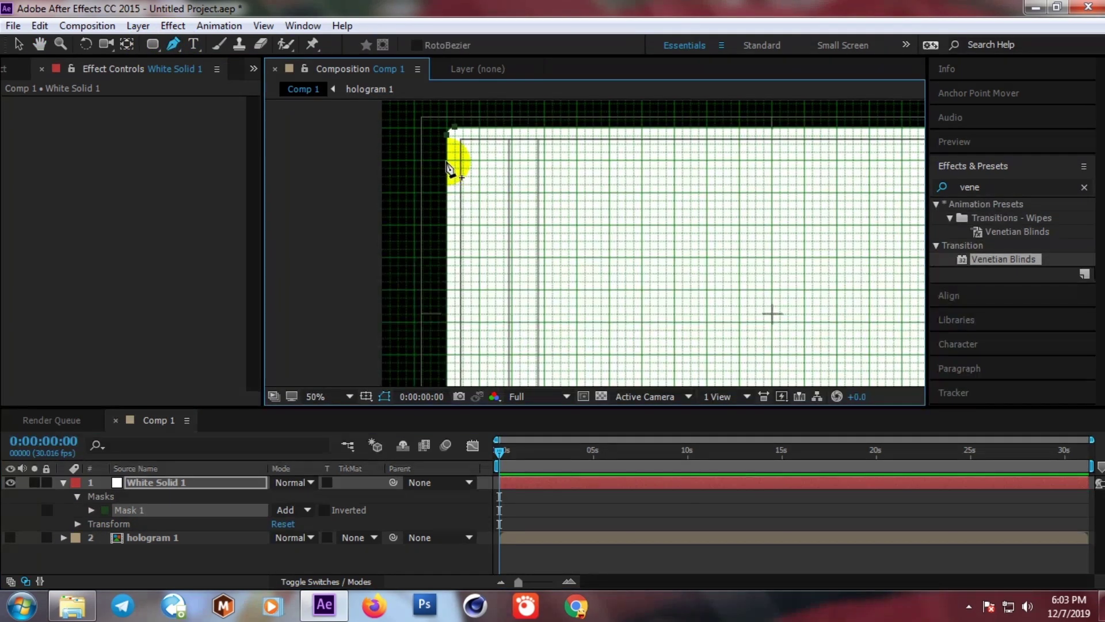
click(448, 193)
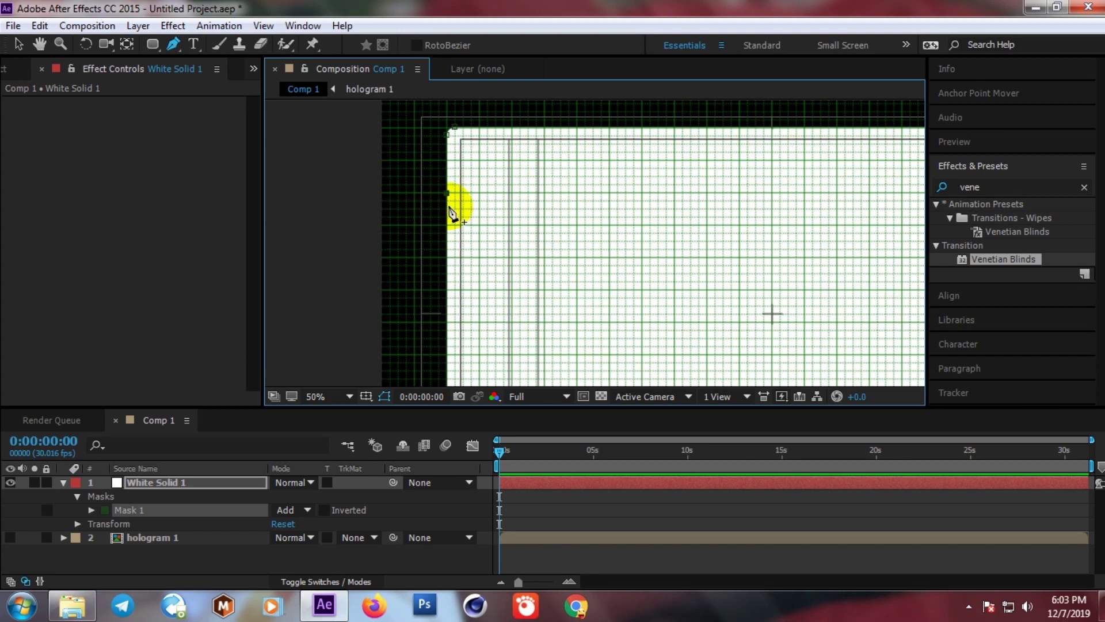
drag(492, 271, 495, 155)
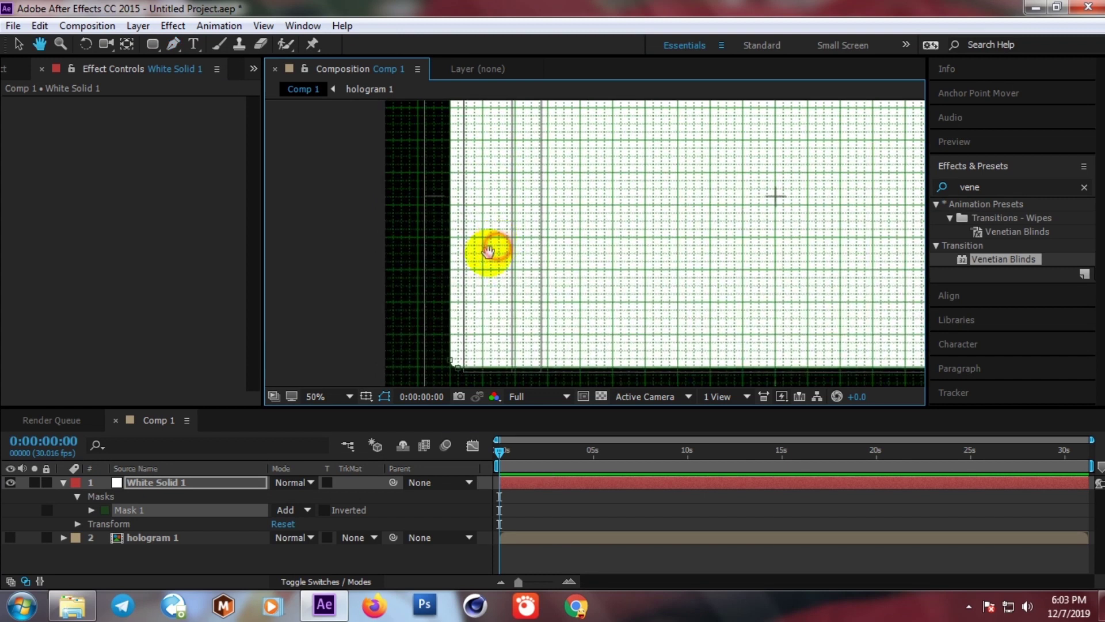
click(451, 302)
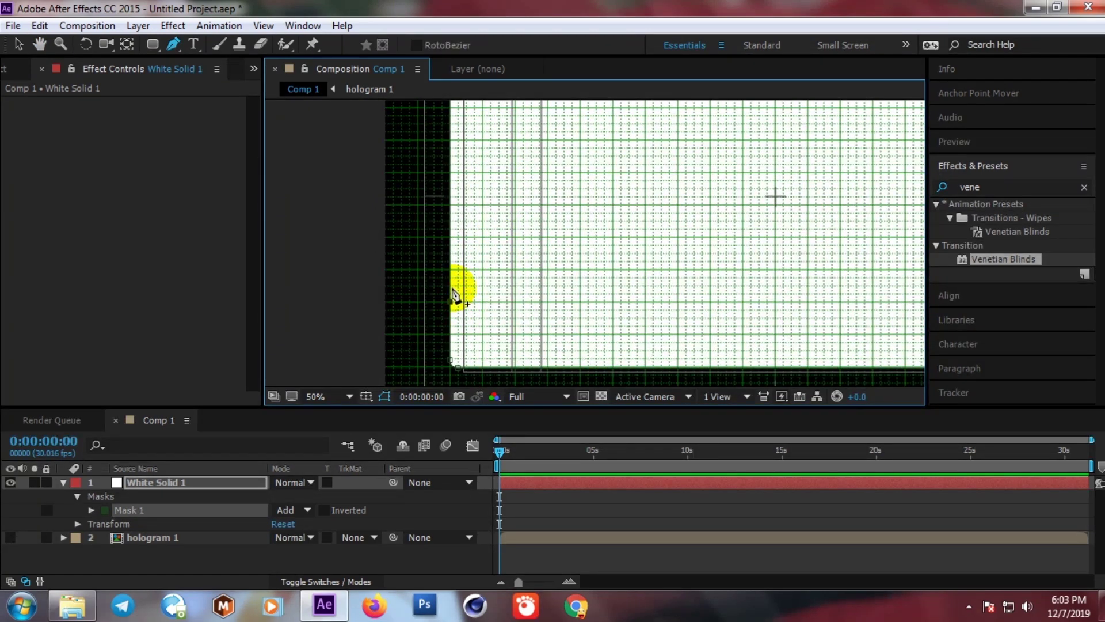
- Add two extra mask points along the solid's right edge
drag(543, 288, 377, 264)
drag(733, 267, 644, 275)
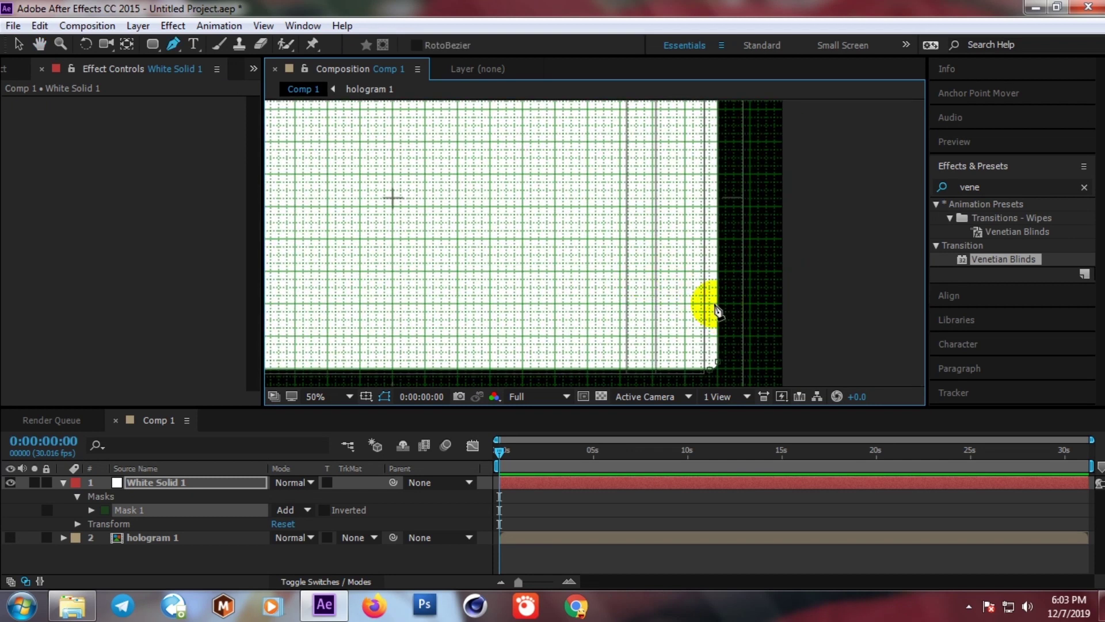
click(717, 302)
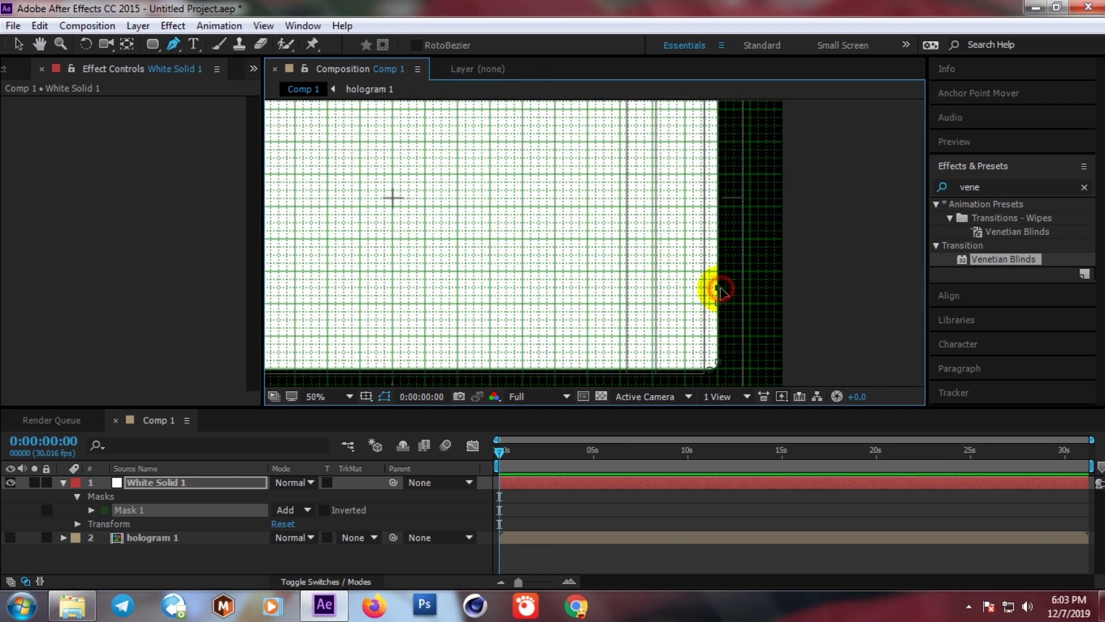
scroll(720, 270, down, 2)
scroll(656, 212, up, 2)
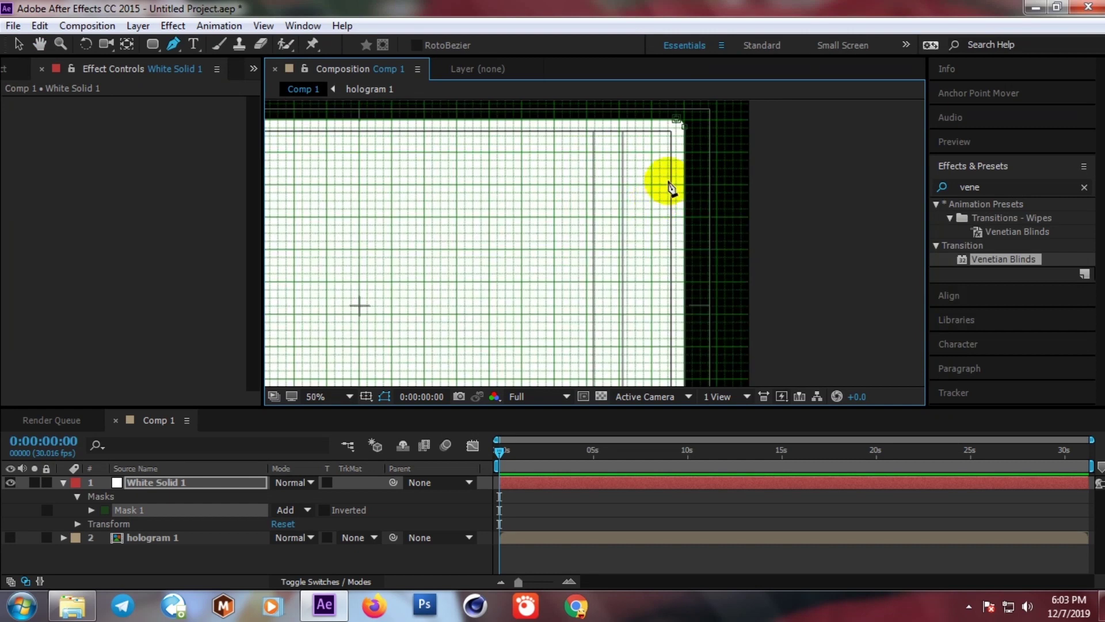
click(685, 199)
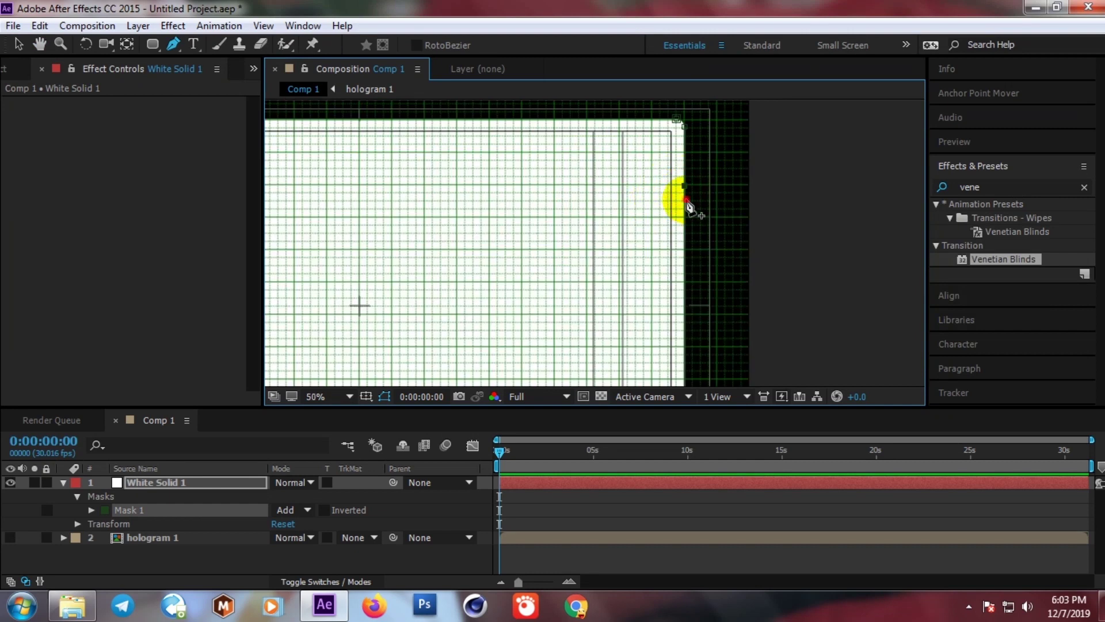
click(17, 43)
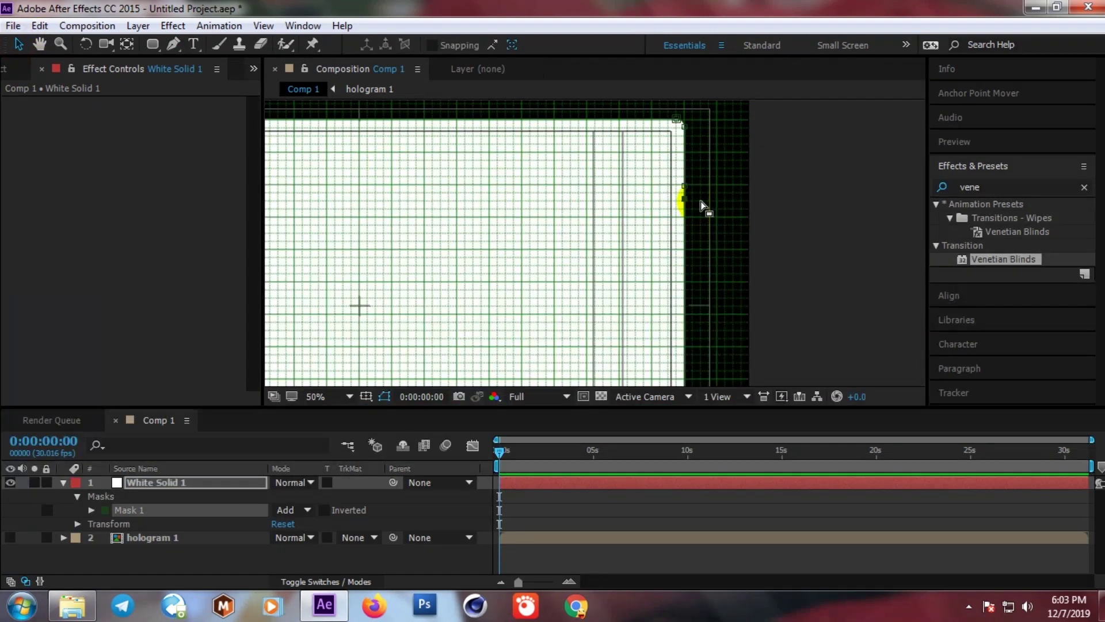
scroll(703, 205, down, 2)
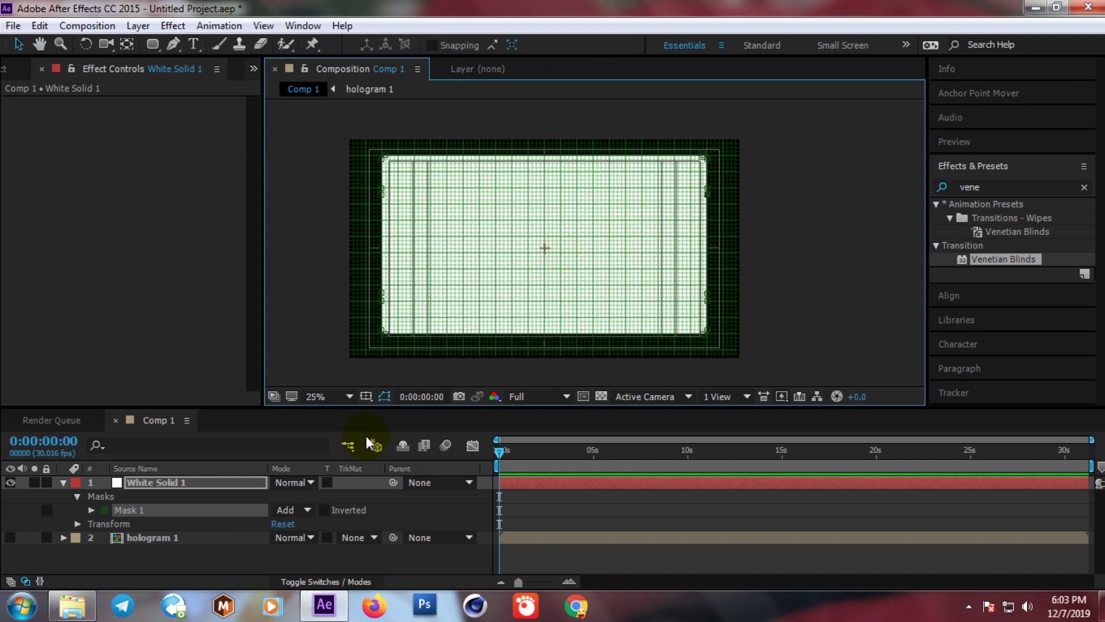
- Turn off the Grid and Title/Action Safe overlays in the composition viewer
click(367, 396)
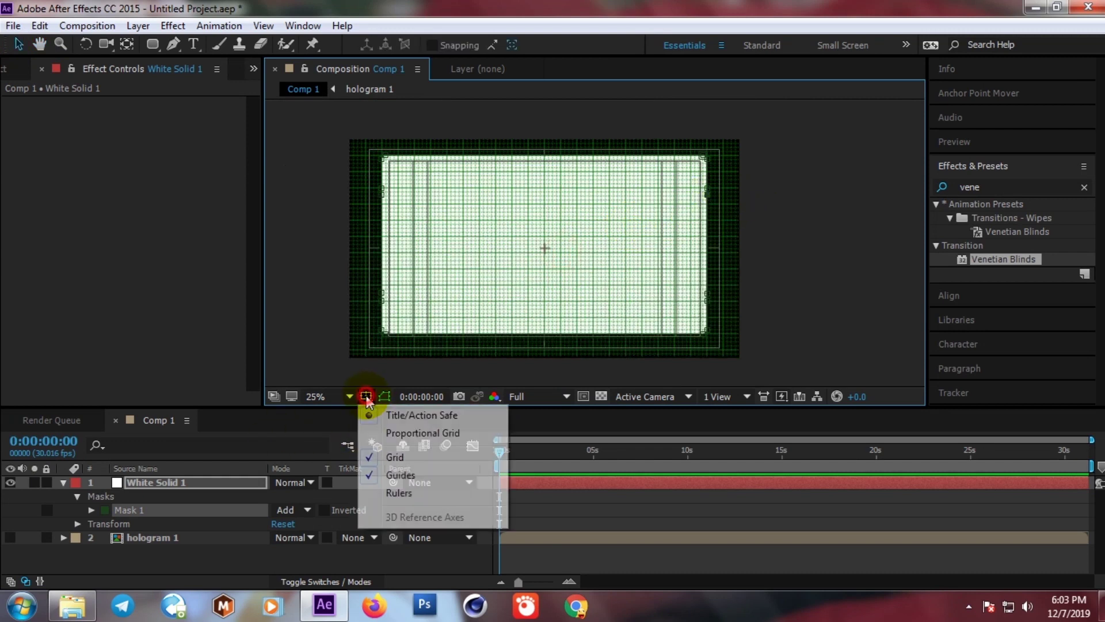
click(394, 455)
click(366, 396)
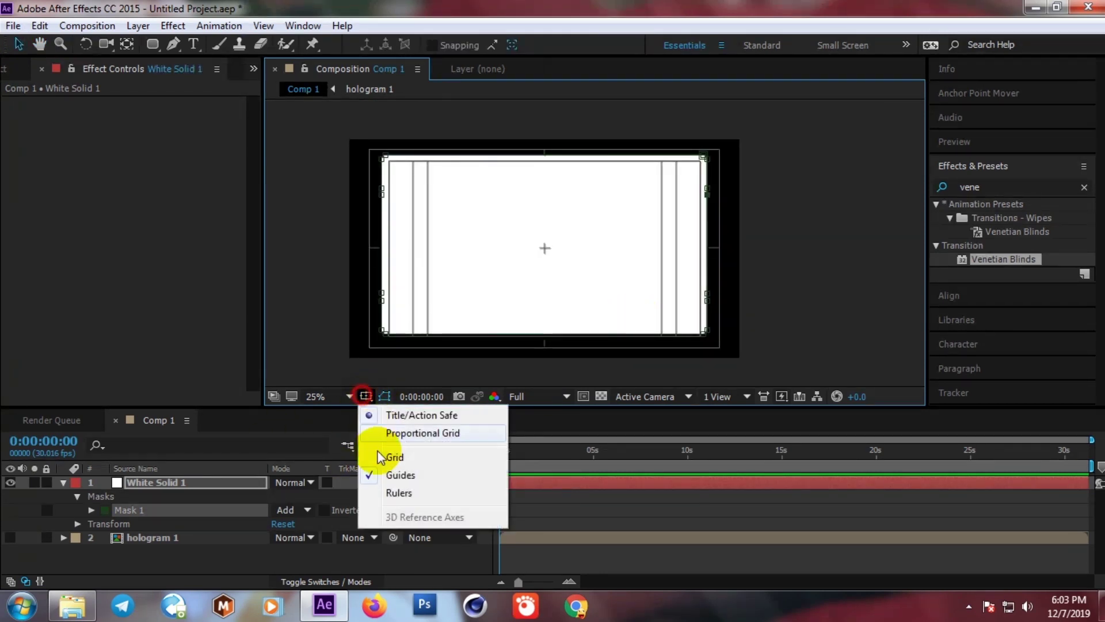
click(370, 476)
click(366, 397)
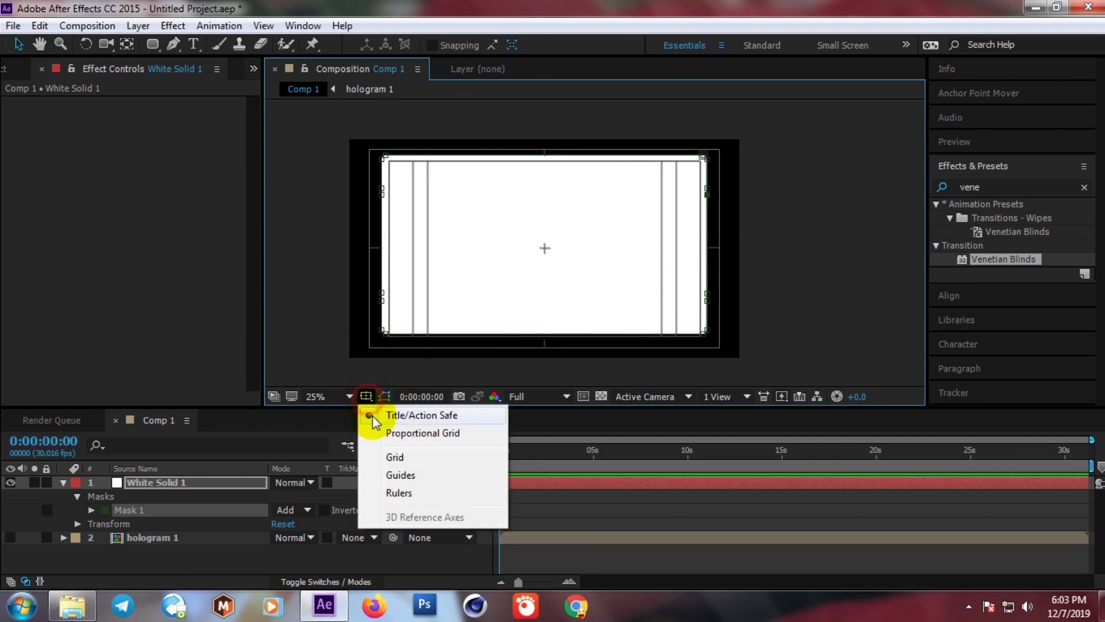
click(357, 415)
scroll(757, 225, up, 2)
scroll(698, 223, down, 2)
- Nudge the right-edge and left-edge mask point pairs inward to notch the panel's sides
drag(698, 224, 665, 223)
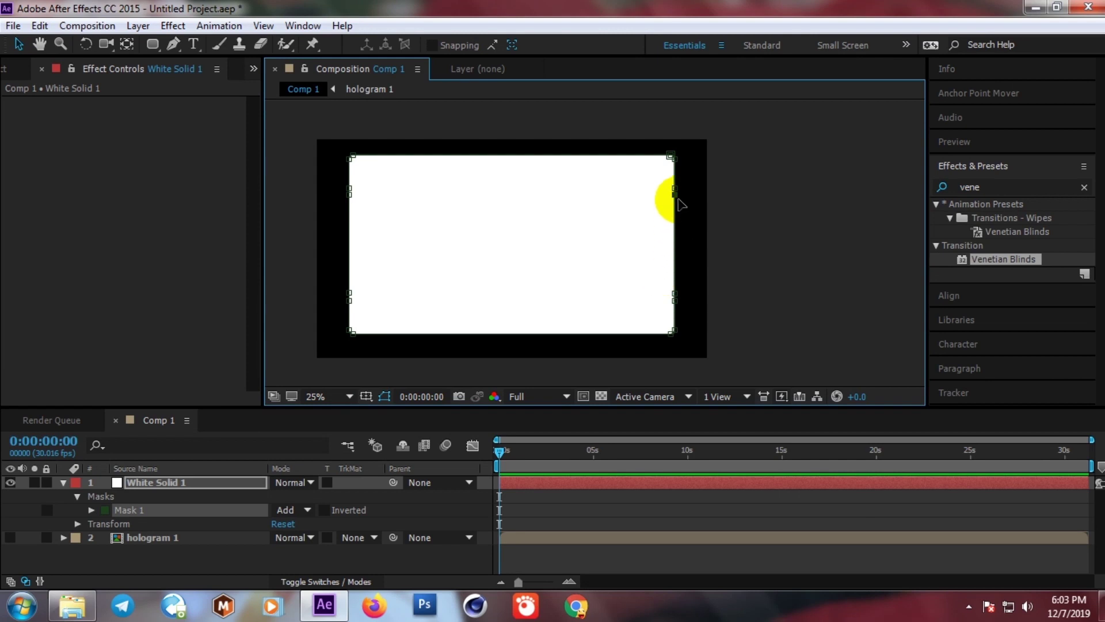
click(674, 192)
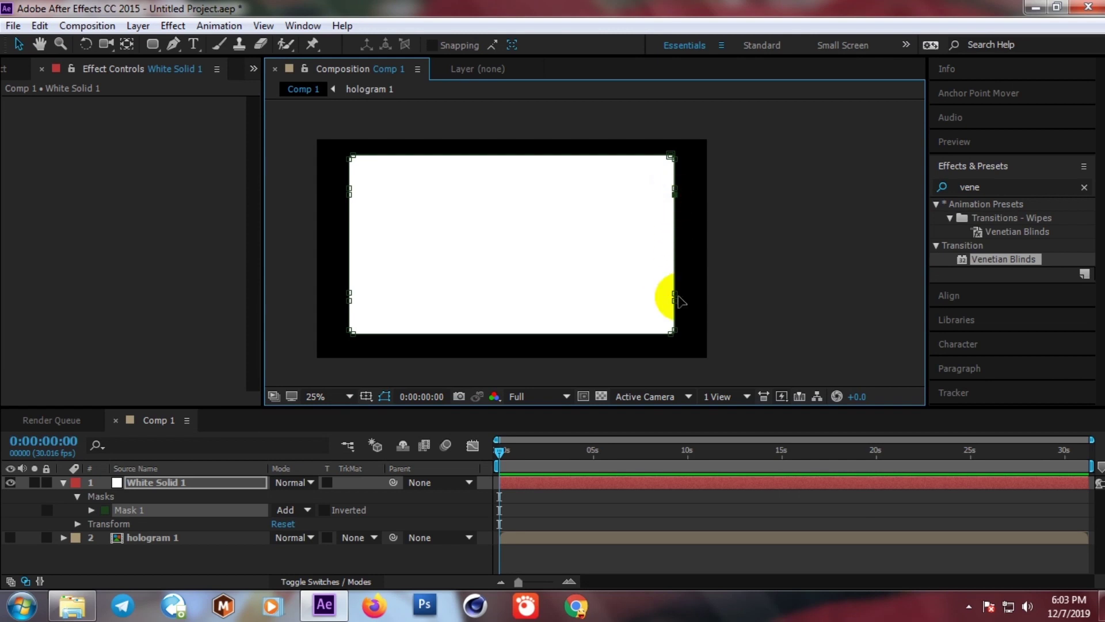
click(677, 297)
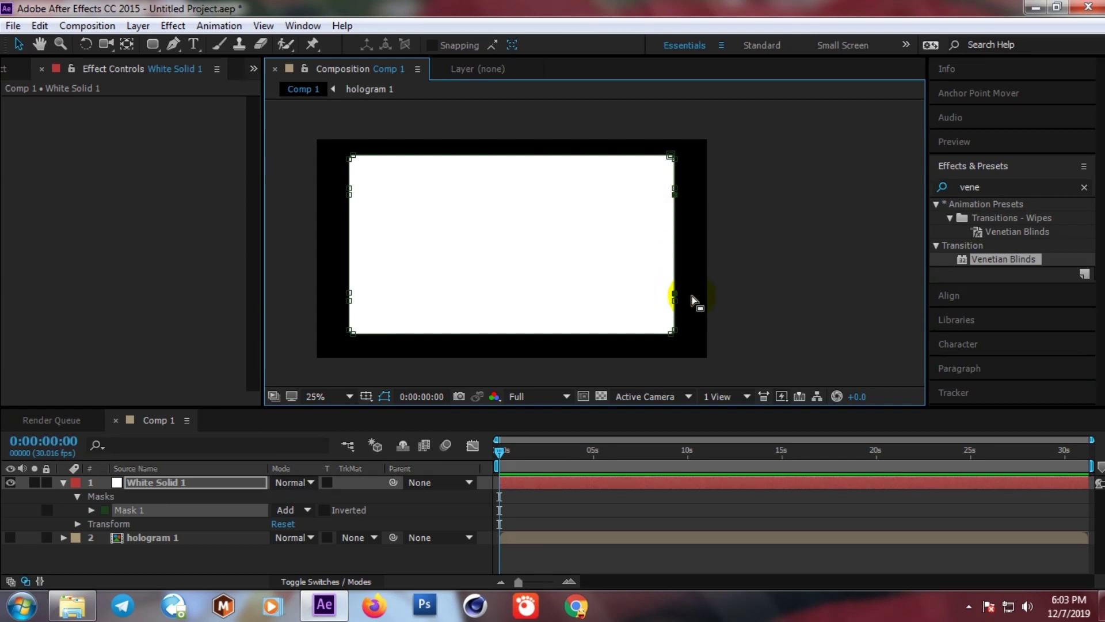
key(Left)
key(Left)
key(Left)
key(Left)
key(Left)
key(Left)
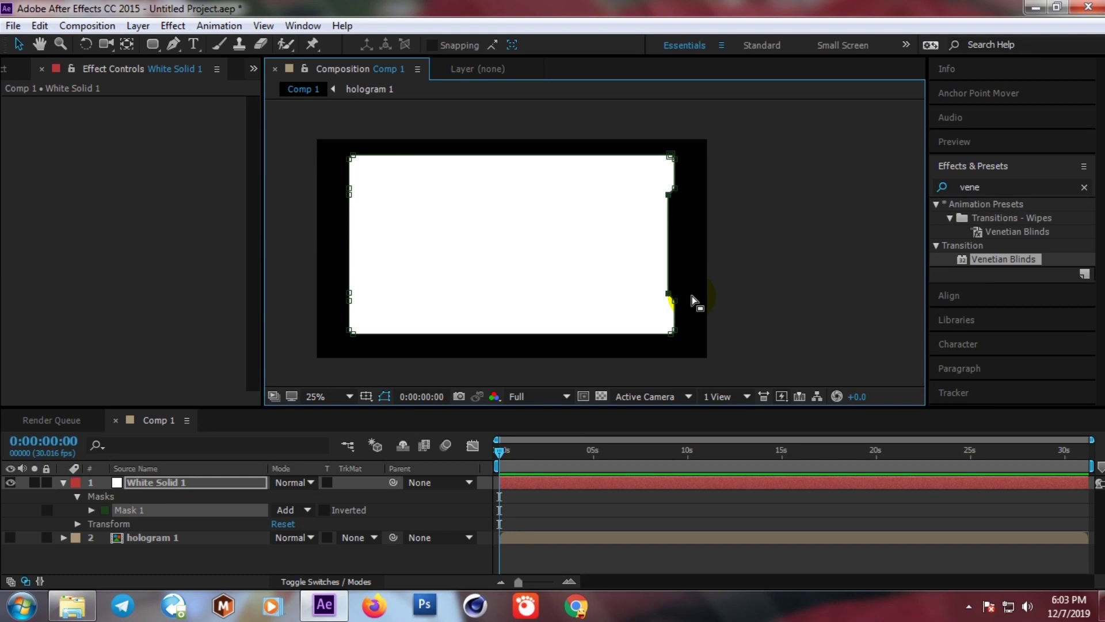
click(349, 196)
shift+click(351, 295)
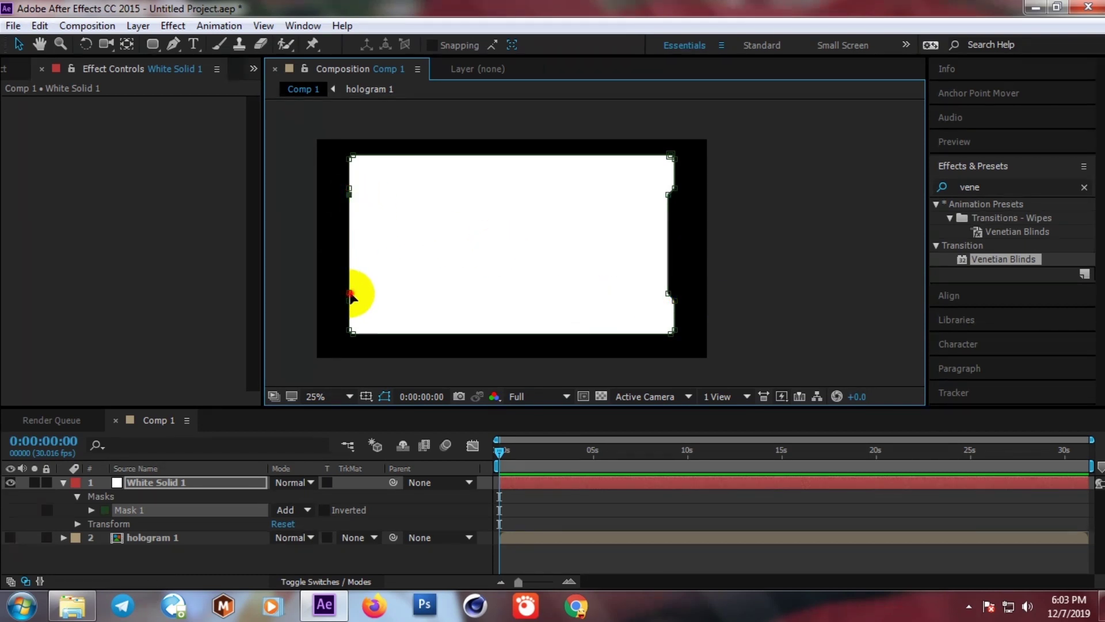
key(Right)
key(Right)
key(Right)
key(Right)
key(Right)
key(Right)
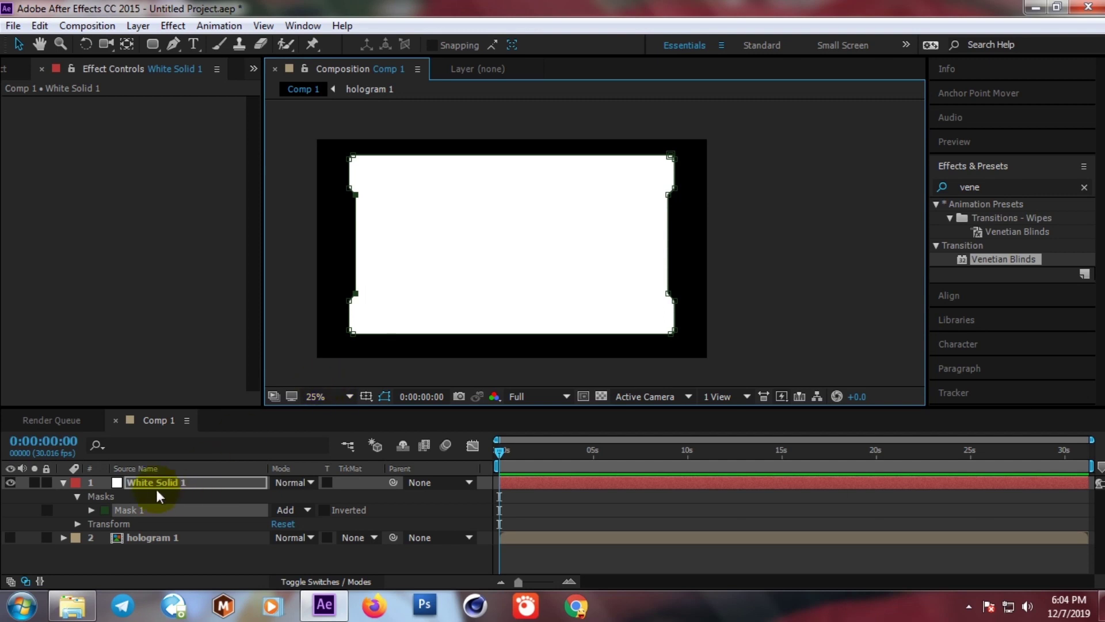
- Duplicate Mask 1 as Mask 2 and set Mask 2's mode to Subtract
click(123, 512)
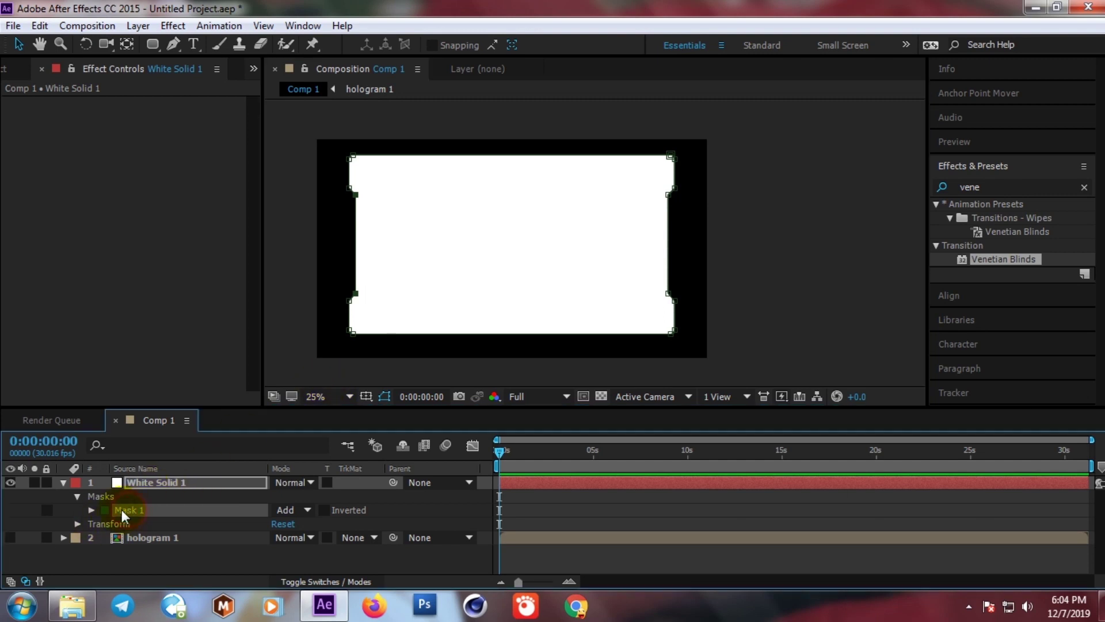
click(91, 510)
click(91, 510)
right_click(131, 512)
key(ctrl+d)
click(129, 510)
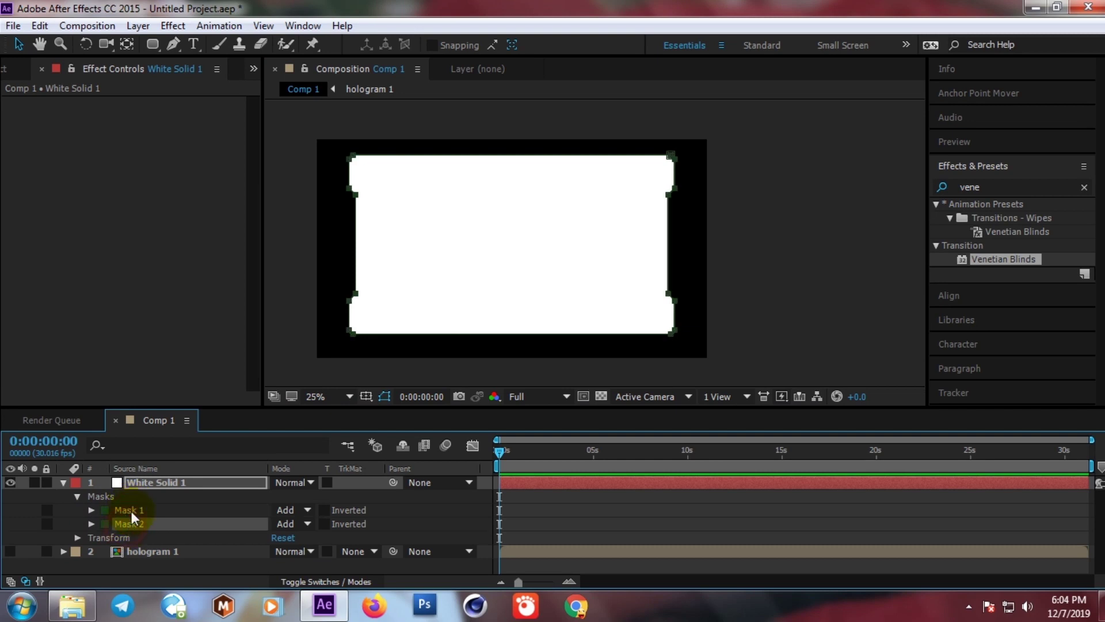
click(125, 524)
click(126, 511)
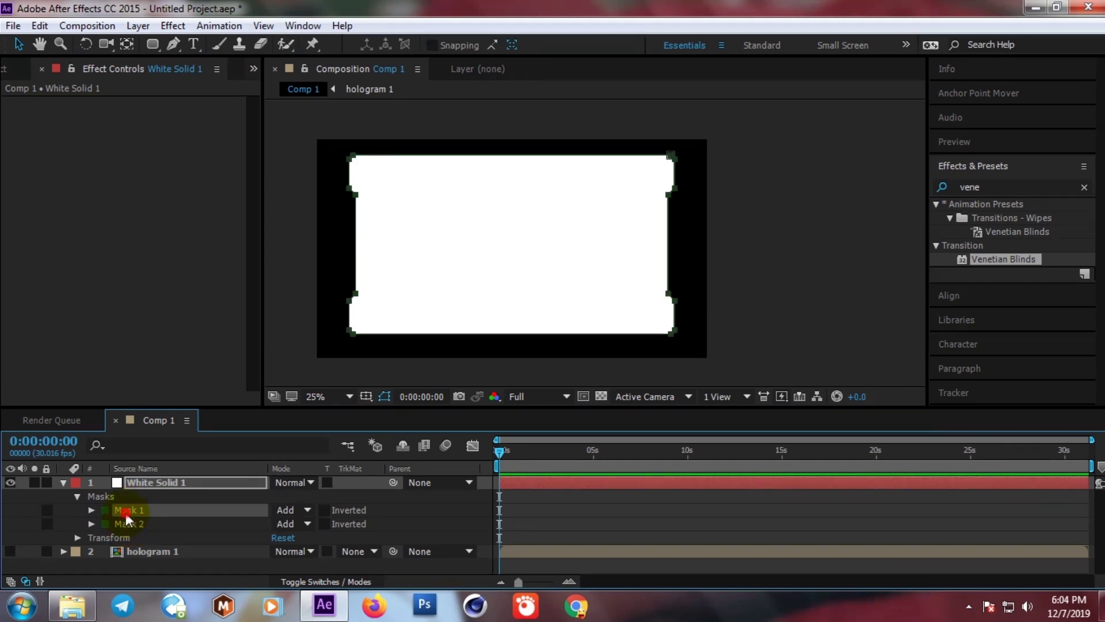
click(133, 524)
click(288, 524)
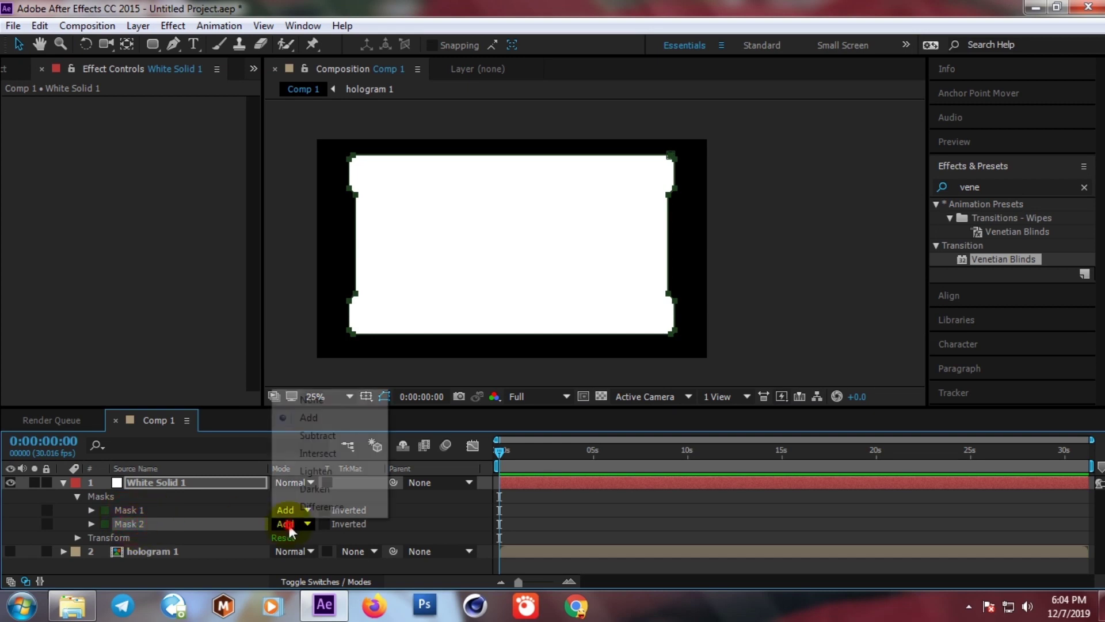
click(319, 435)
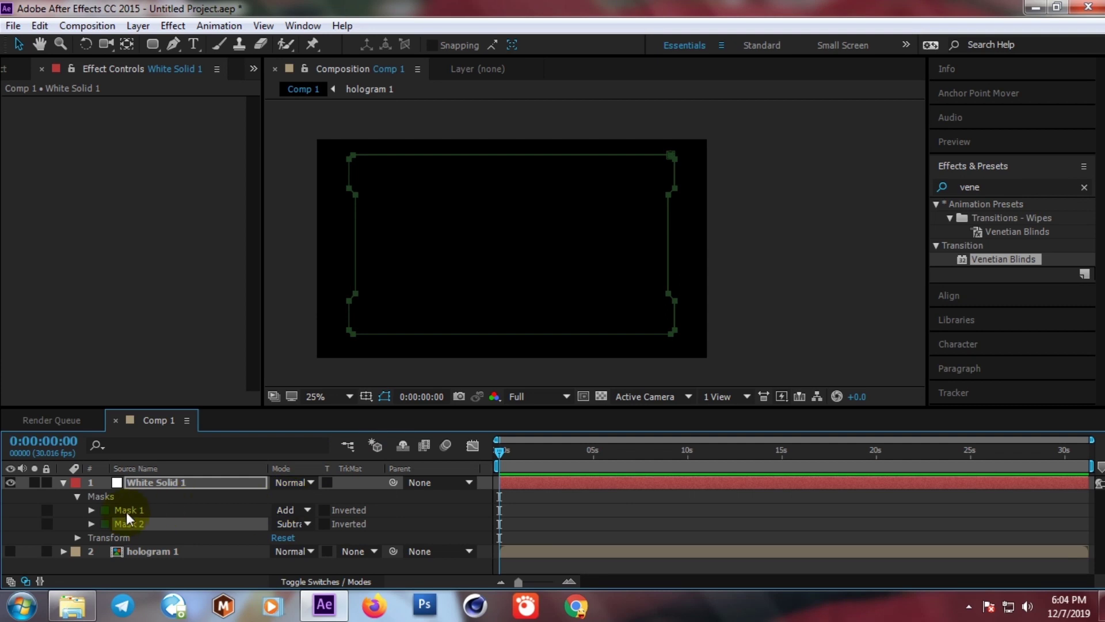
- Set Mask 1's expansion to 4 pixels so a thin border outline appears
click(128, 510)
click(91, 510)
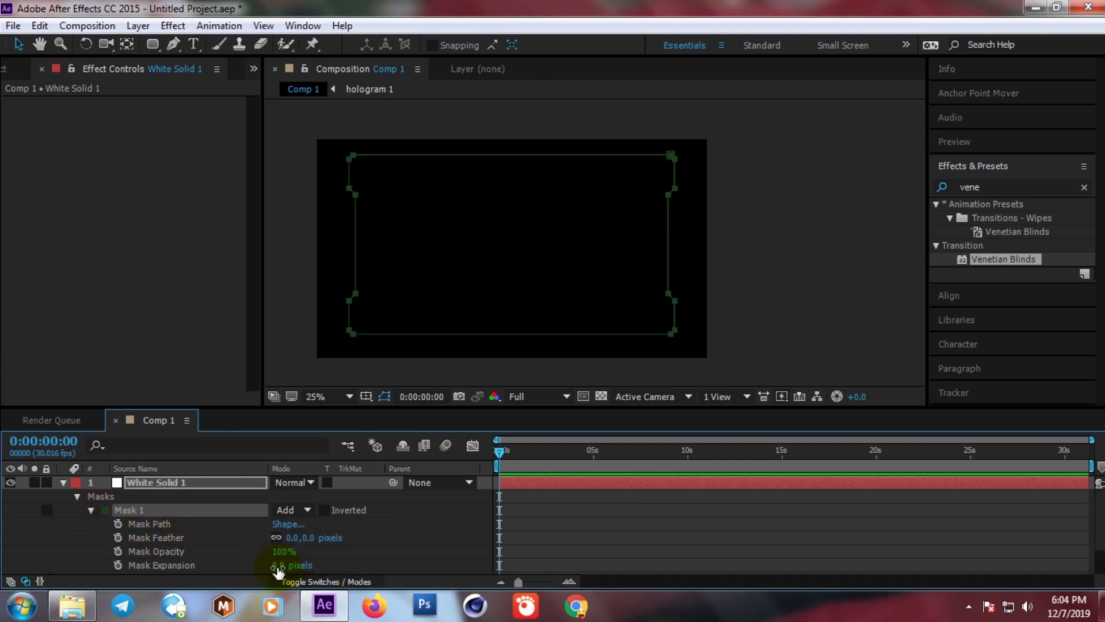
click(278, 565)
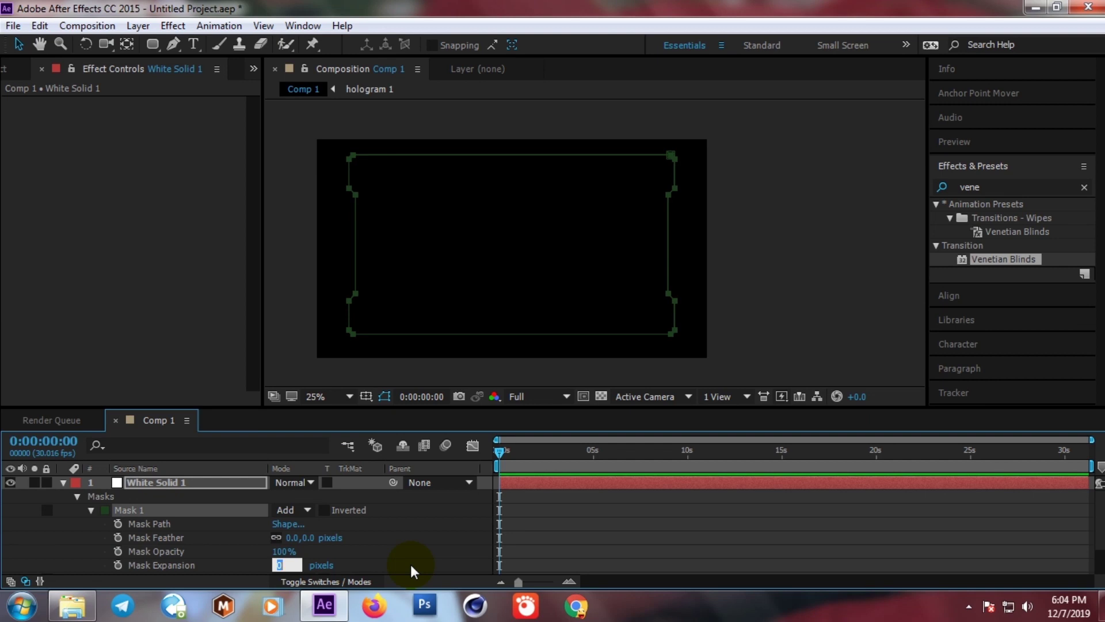
text(4)
key(Return)
click(289, 242)
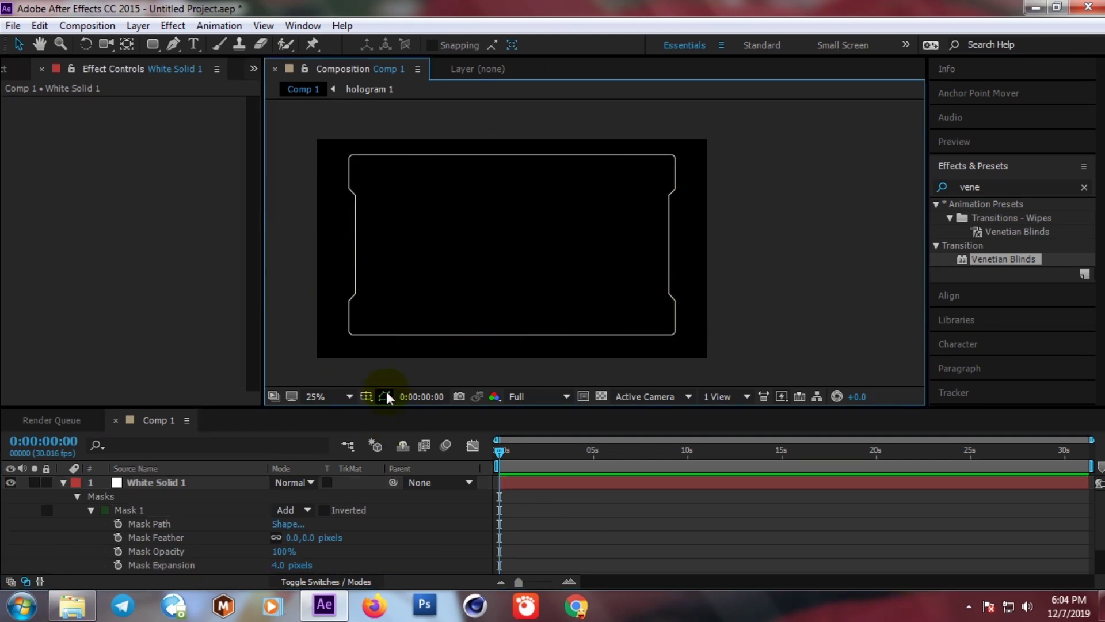
click(327, 396)
- Zoom the viewer to 100% and duplicate the White Solid 1 layer
click(345, 121)
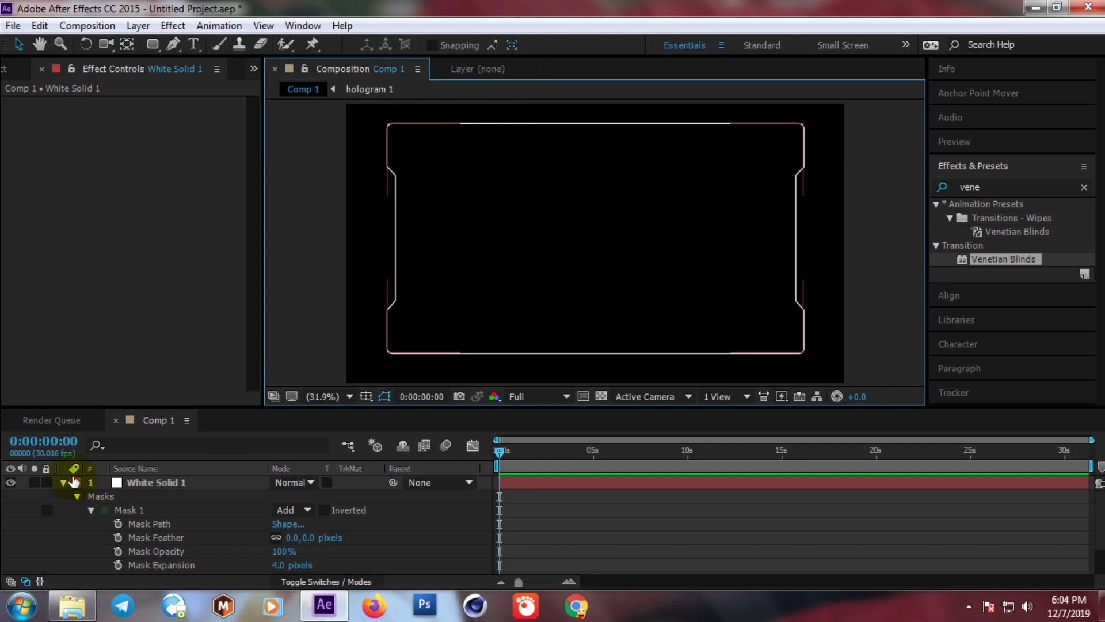
click(63, 482)
click(145, 484)
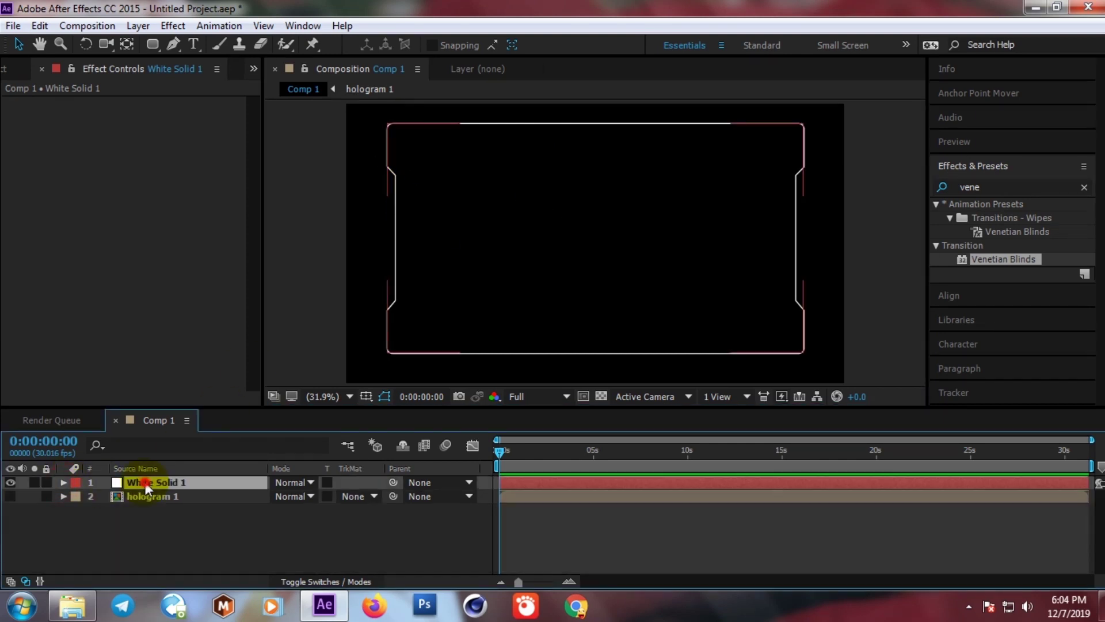
click(315, 250)
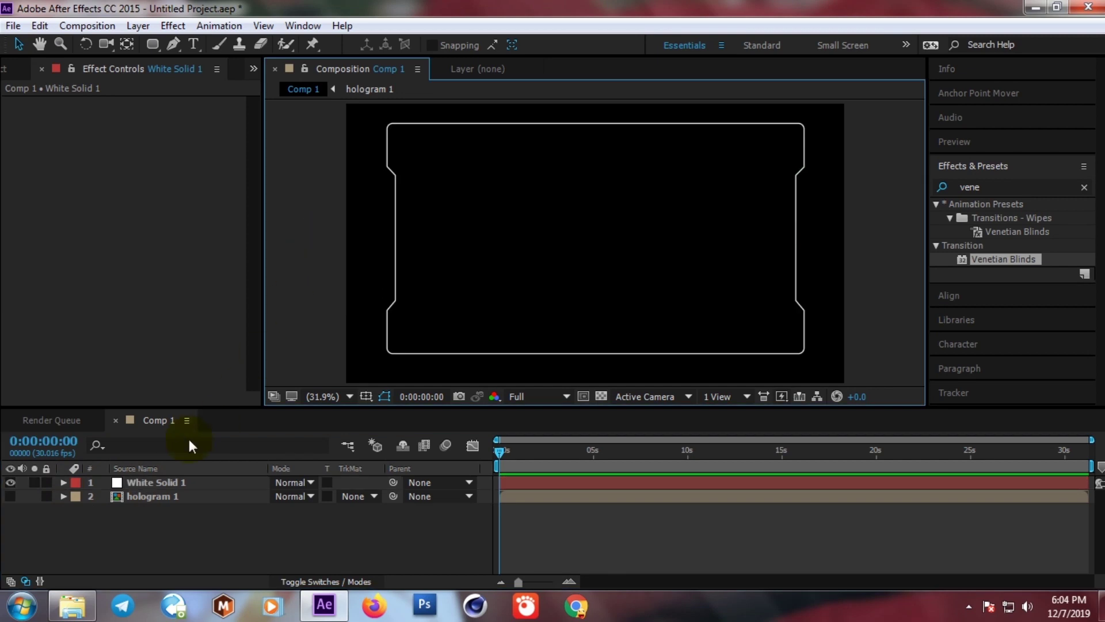
click(144, 494)
click(144, 485)
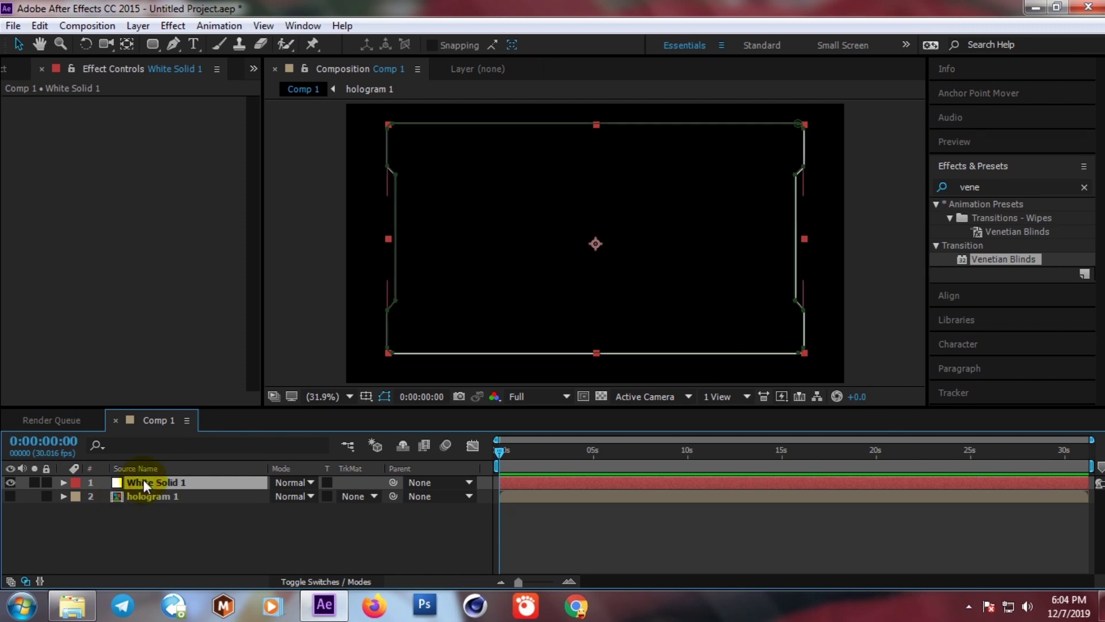
key(ctrl+d)
- On the copy, delete Mask 2 and set Mask 1 opacity to 20% for a grey fill
click(64, 483)
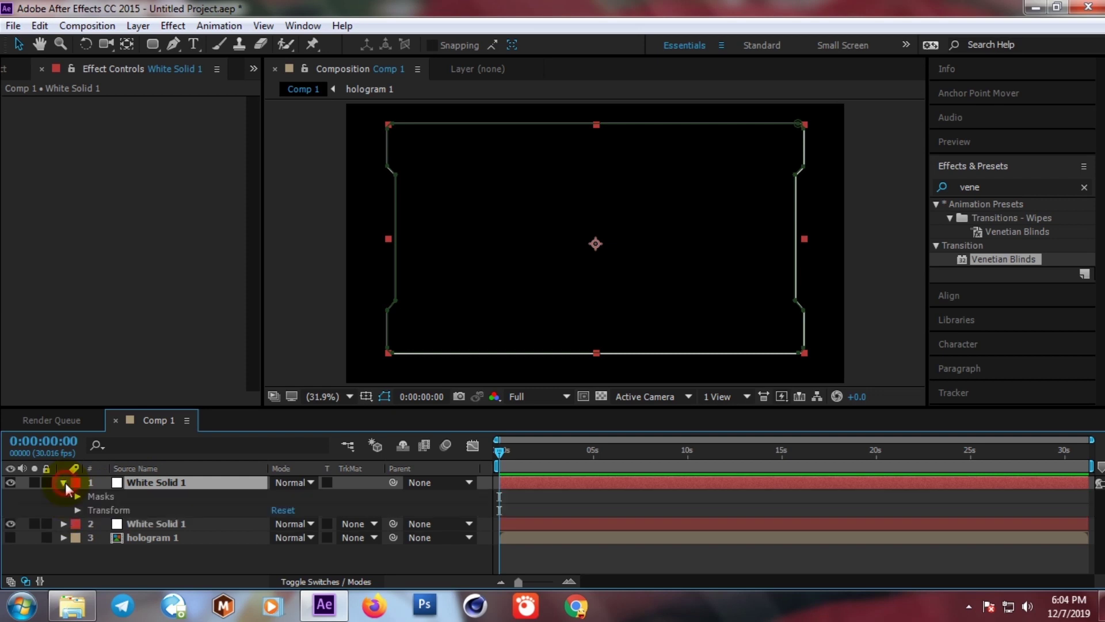
click(78, 497)
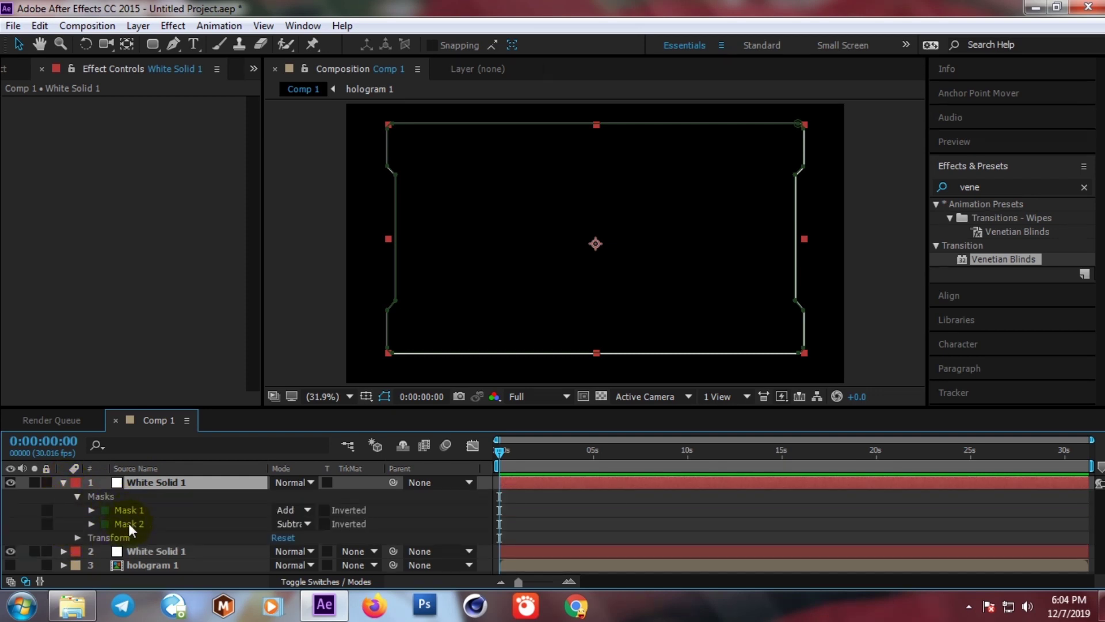
click(129, 523)
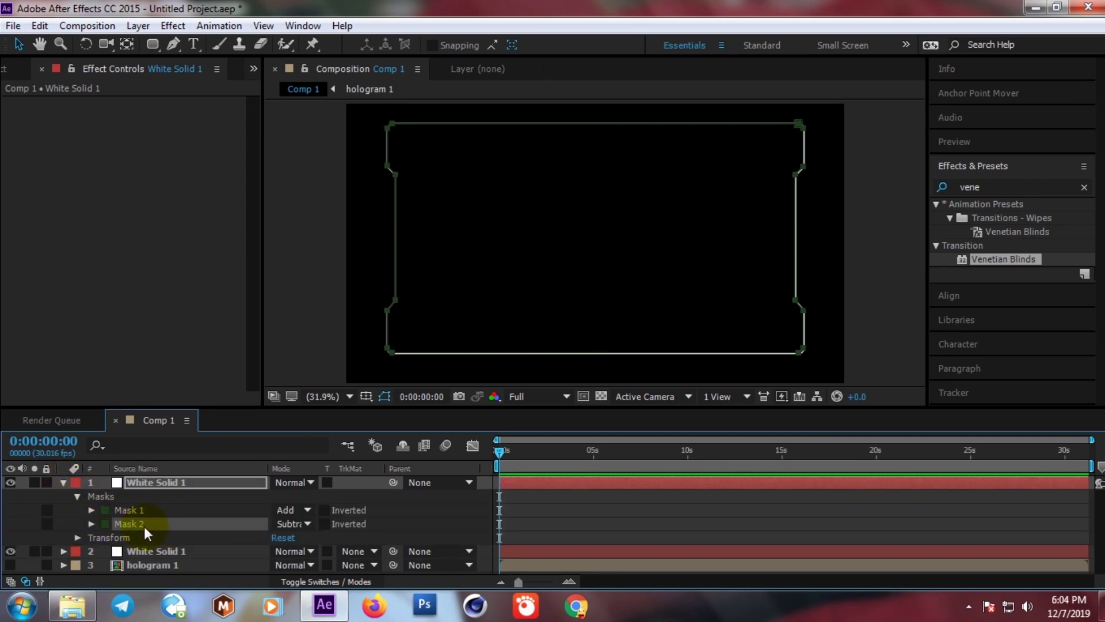
key(Delete)
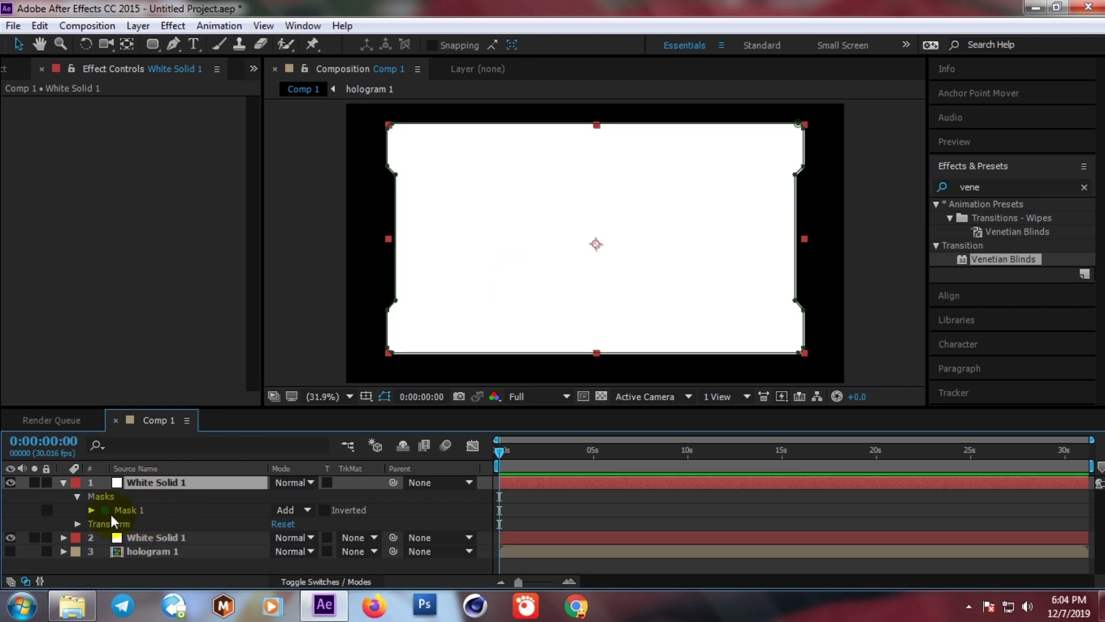
click(126, 510)
click(91, 510)
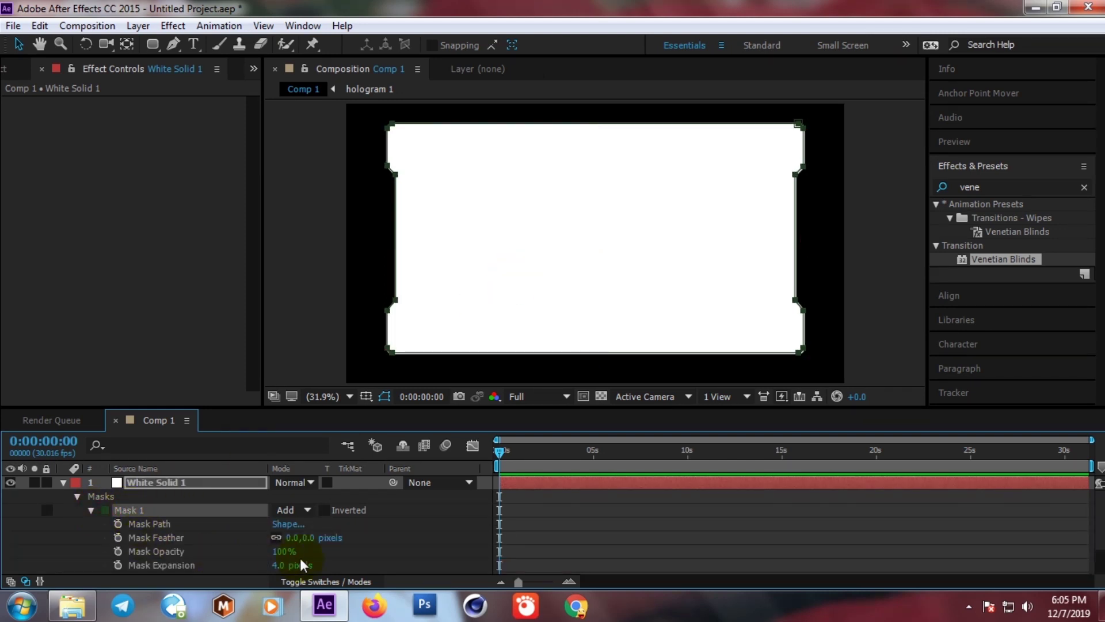
click(278, 551)
text(20)
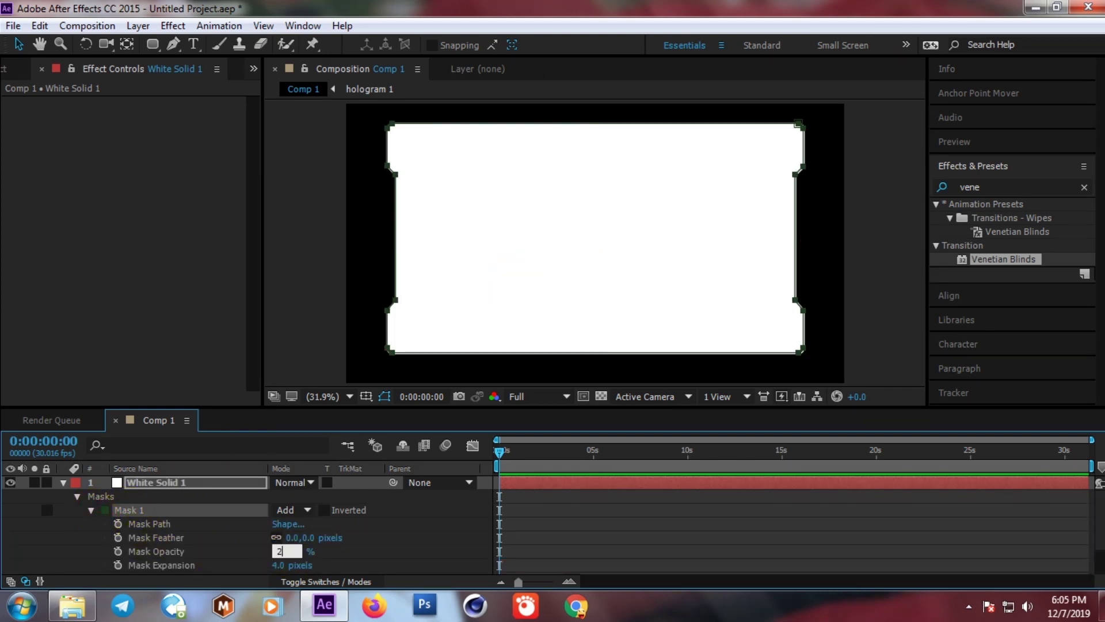
key(Return)
click(309, 304)
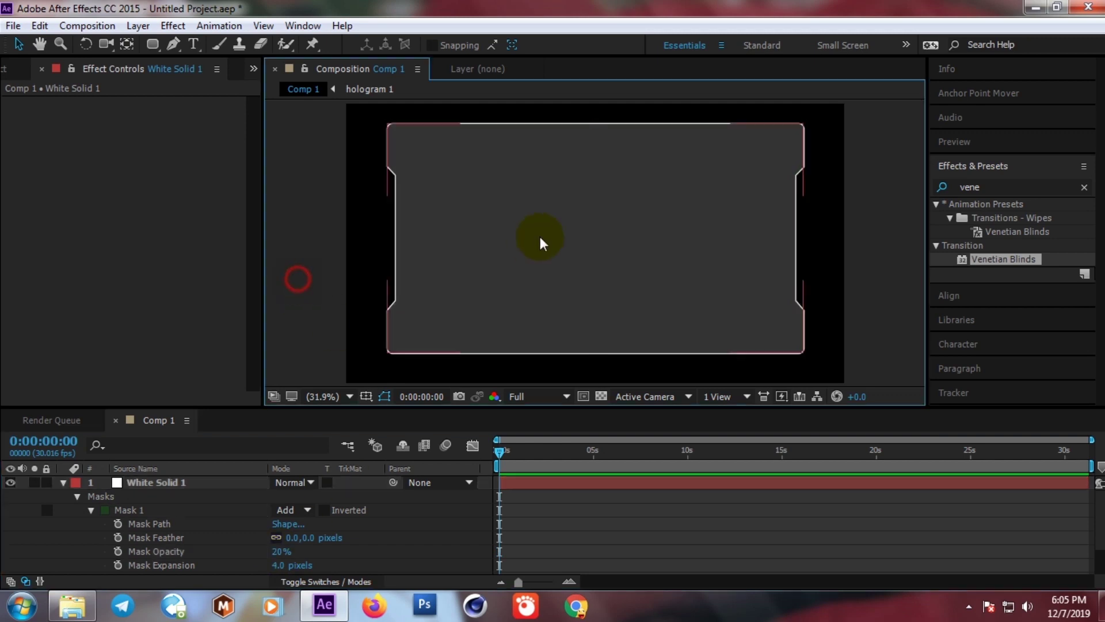
- Start renaming the top grey fill layer to BG
click(64, 485)
click(64, 485)
click(141, 485)
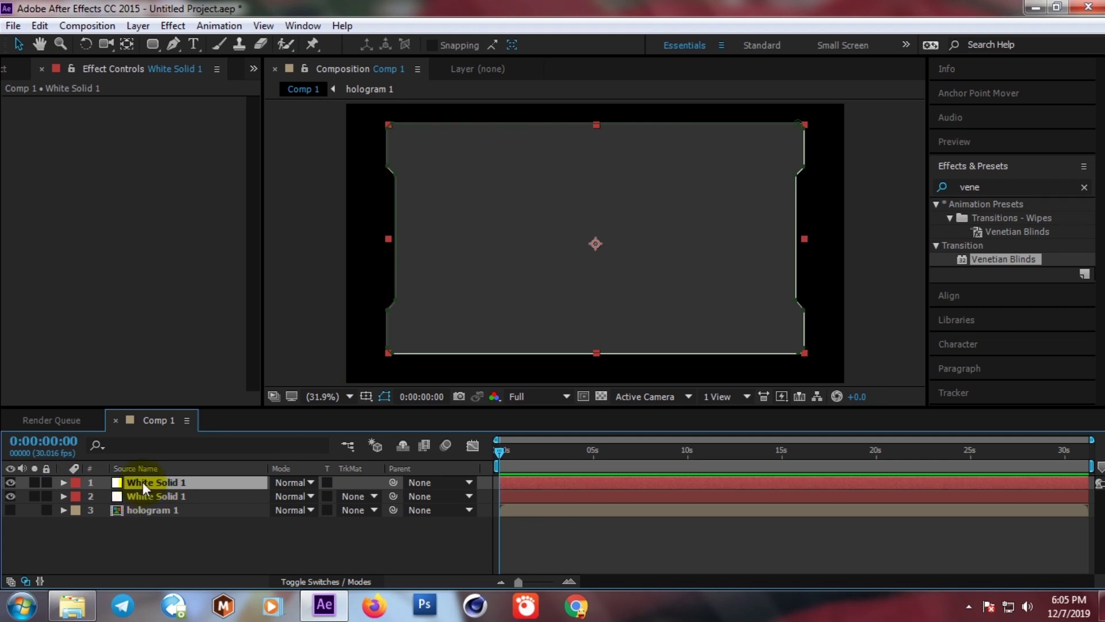
key(Return)
text(Ba)
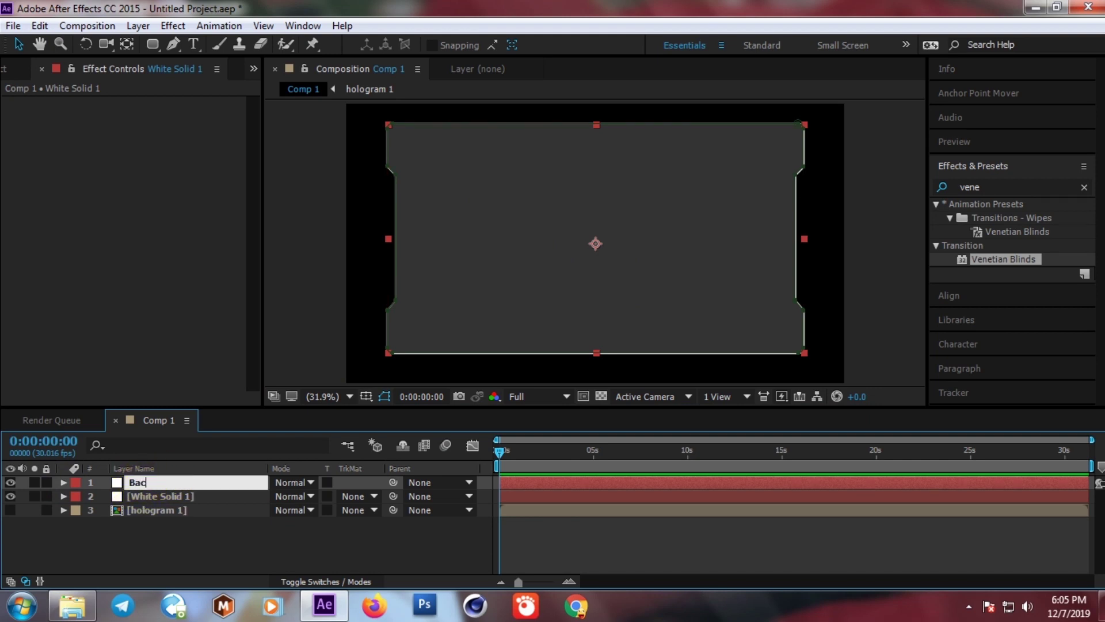
text(G)
- Confirm the name BG and rename the second solid to Border
key(Return)
click(150, 494)
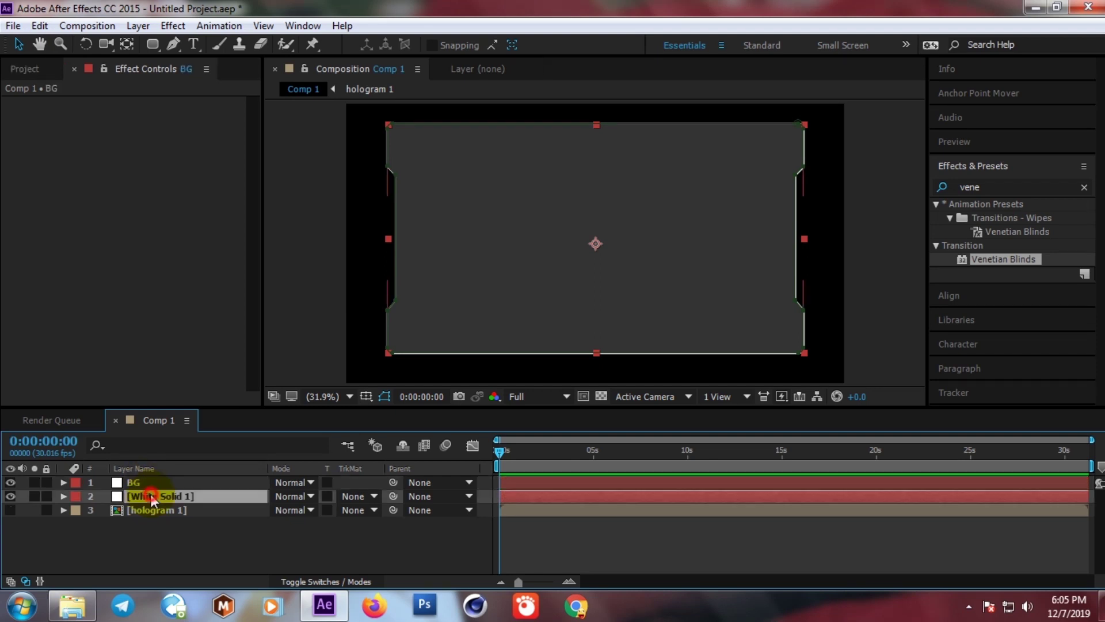
key(Return)
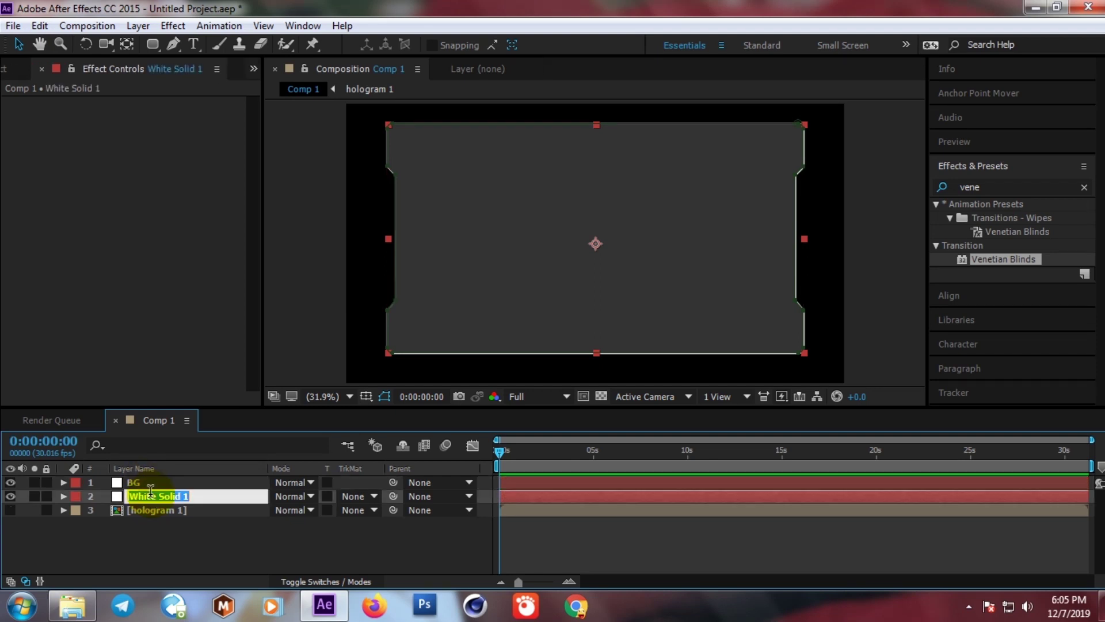
text(Border)
key(Return)
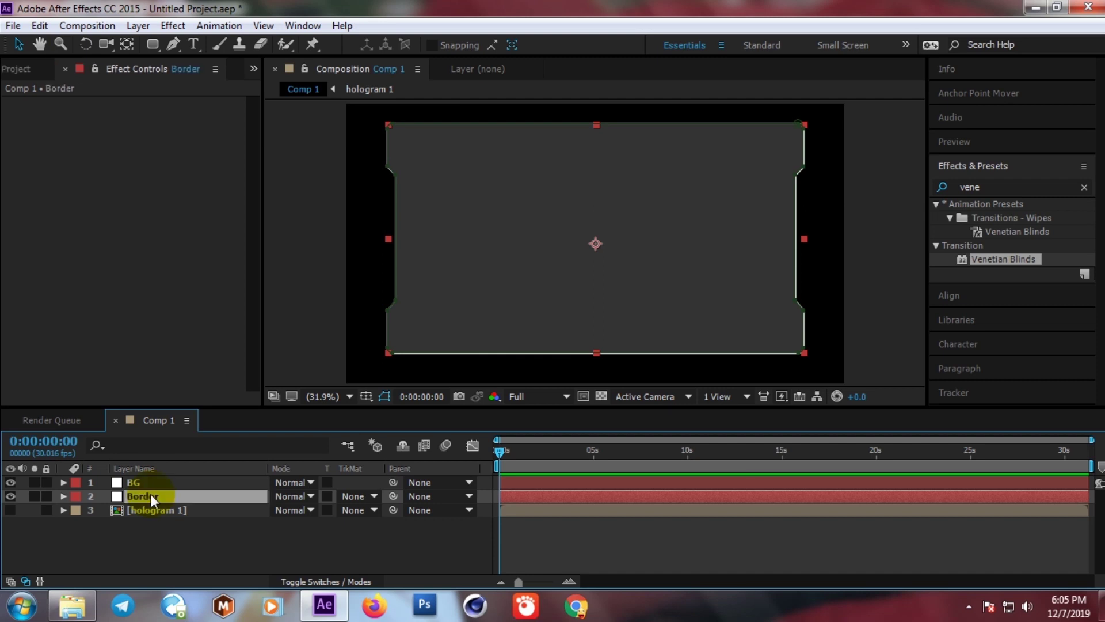
- Move the BG layer beneath the Border layer in the stack
click(143, 482)
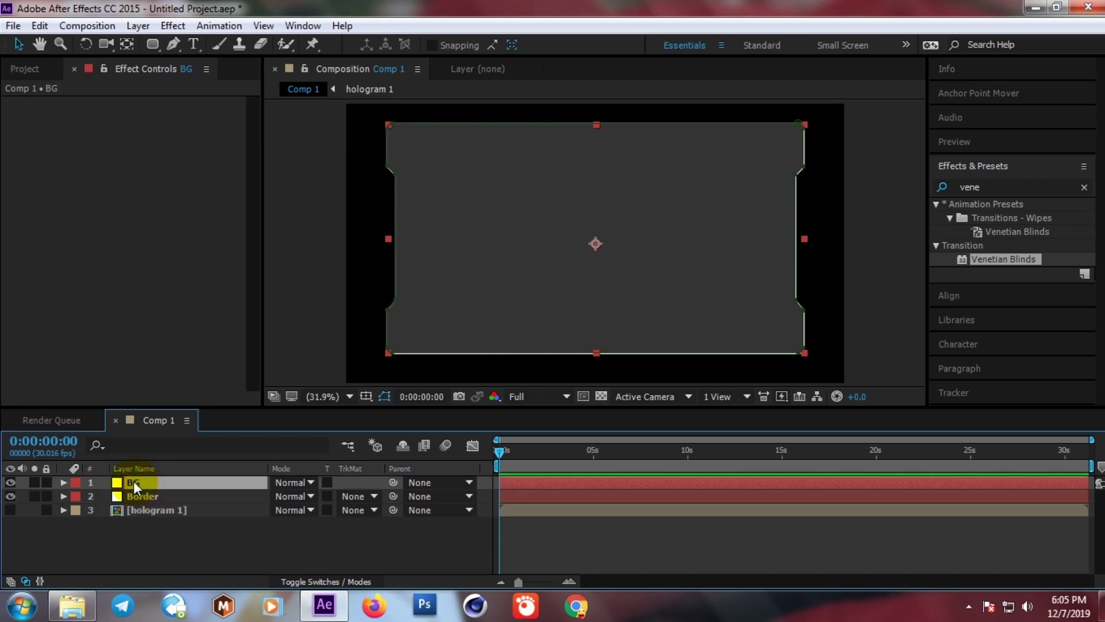
drag(134, 481, 134, 502)
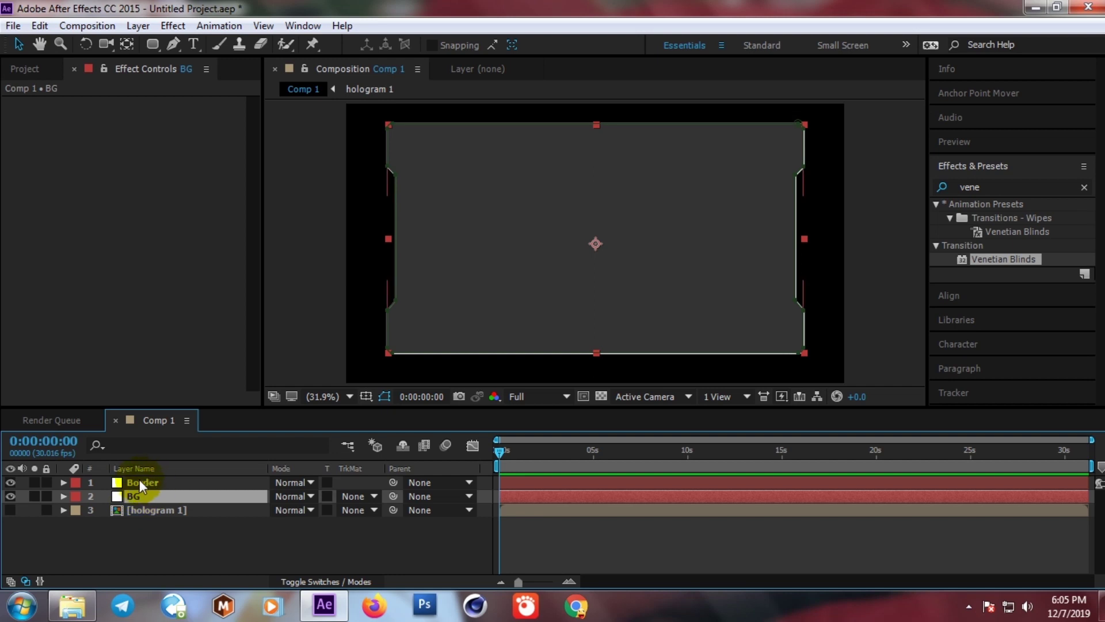
click(139, 482)
click(137, 496)
- Find Fractal Noise in Effects & Presets and apply it to the BG layer
click(1084, 188)
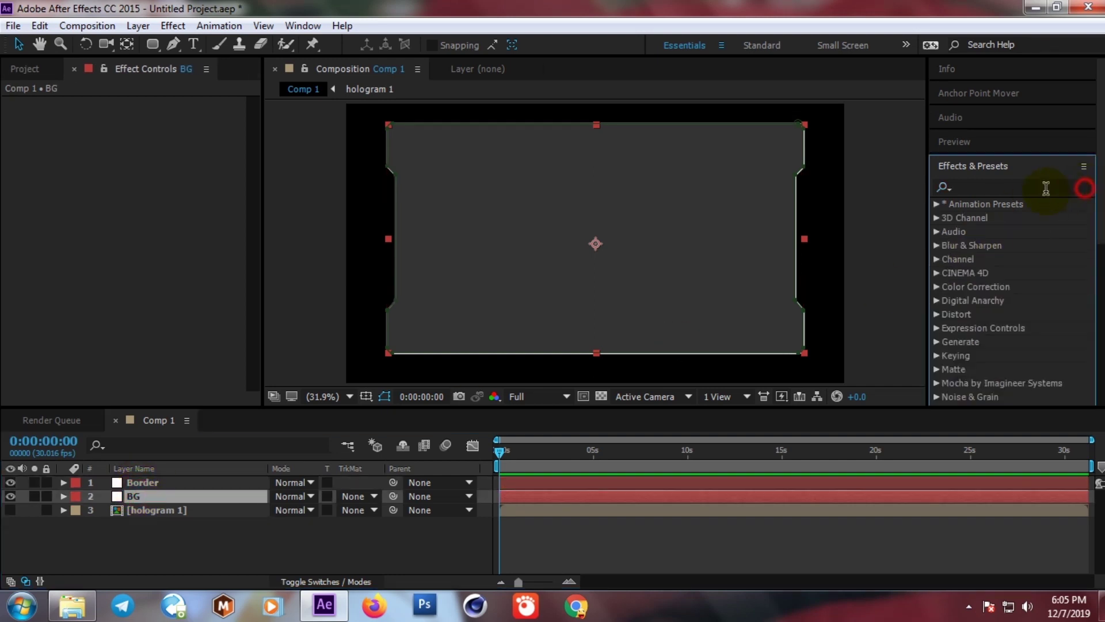
click(1020, 188)
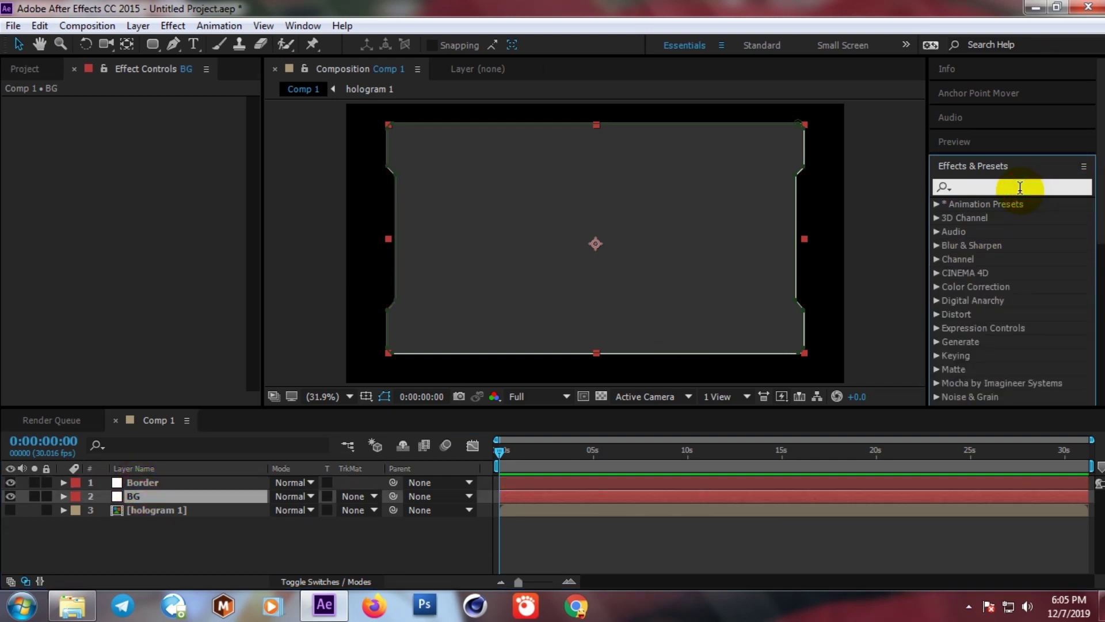
text(pol)
key(BackSpace)
key(BackSpace)
key(BackSpace)
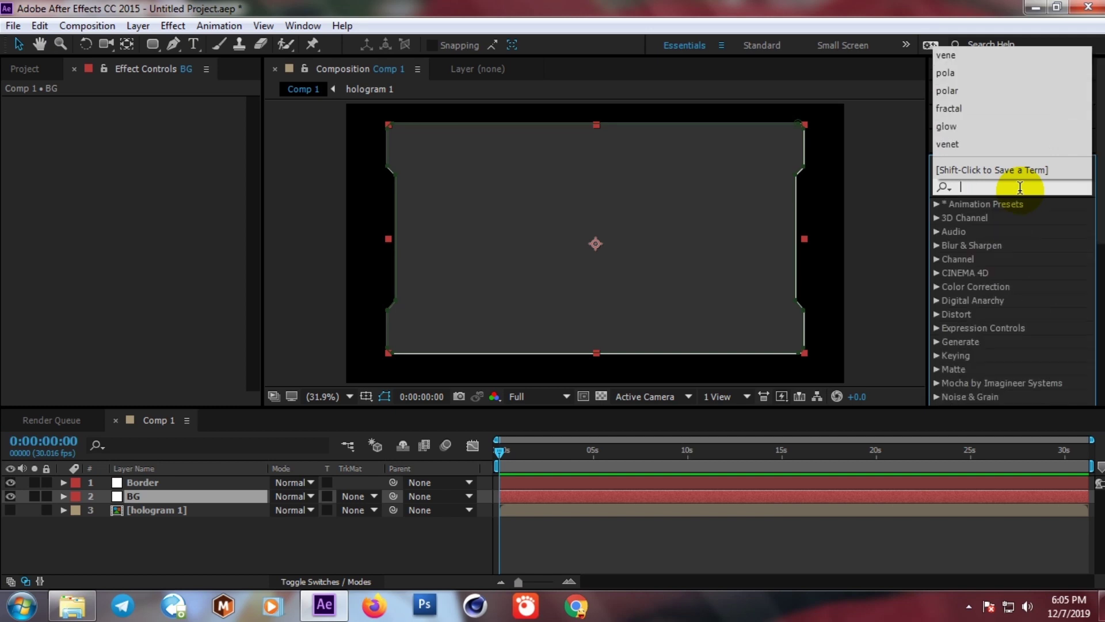
text(fra)
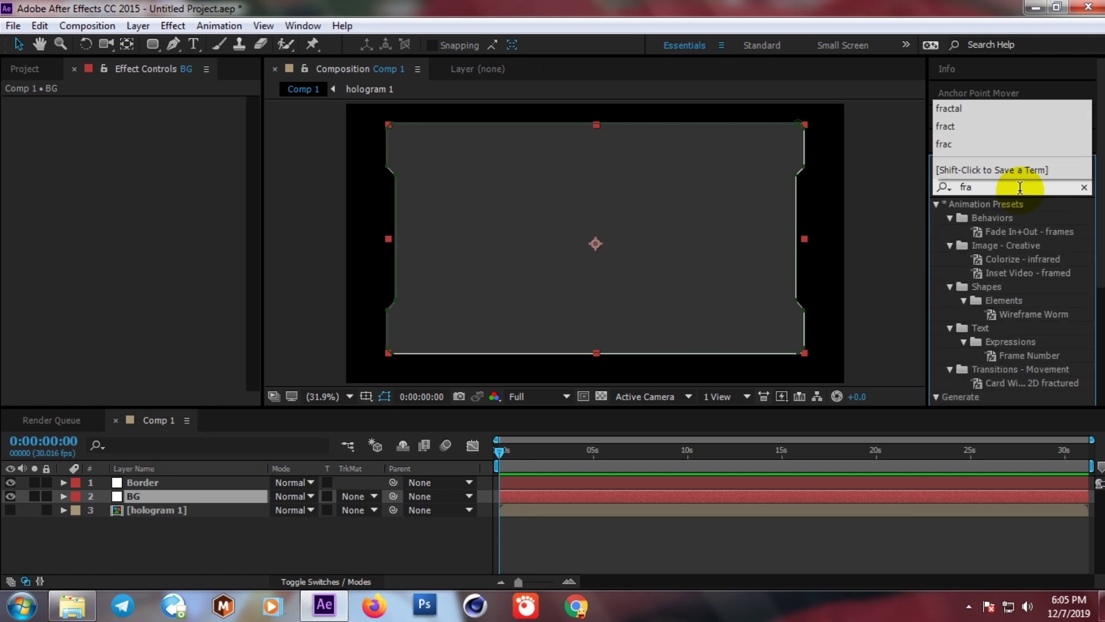
text(c)
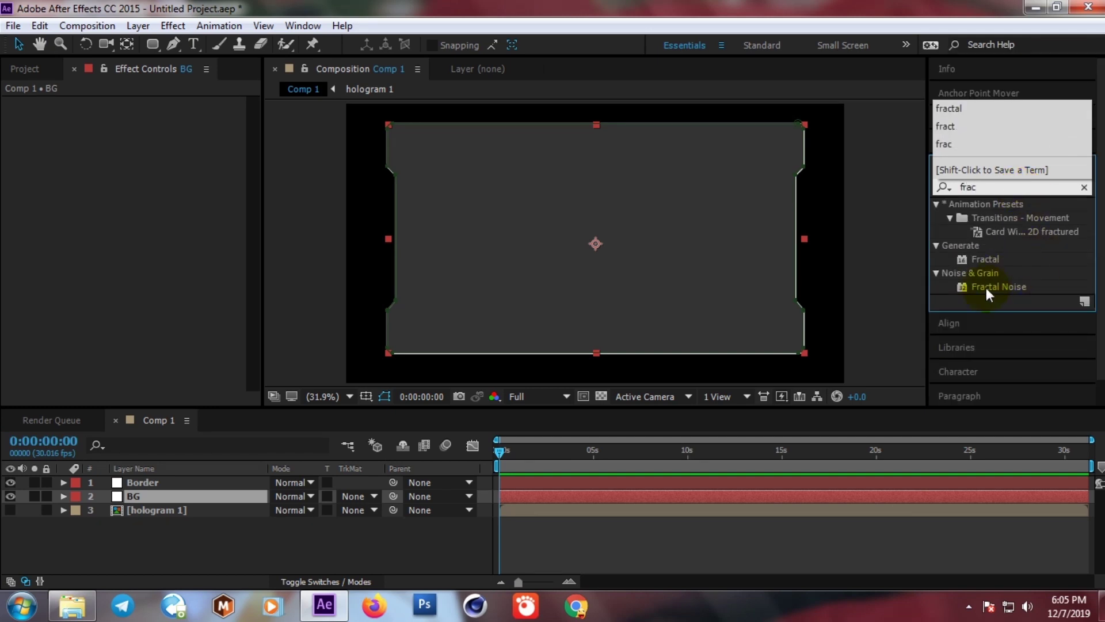
drag(986, 290, 140, 496)
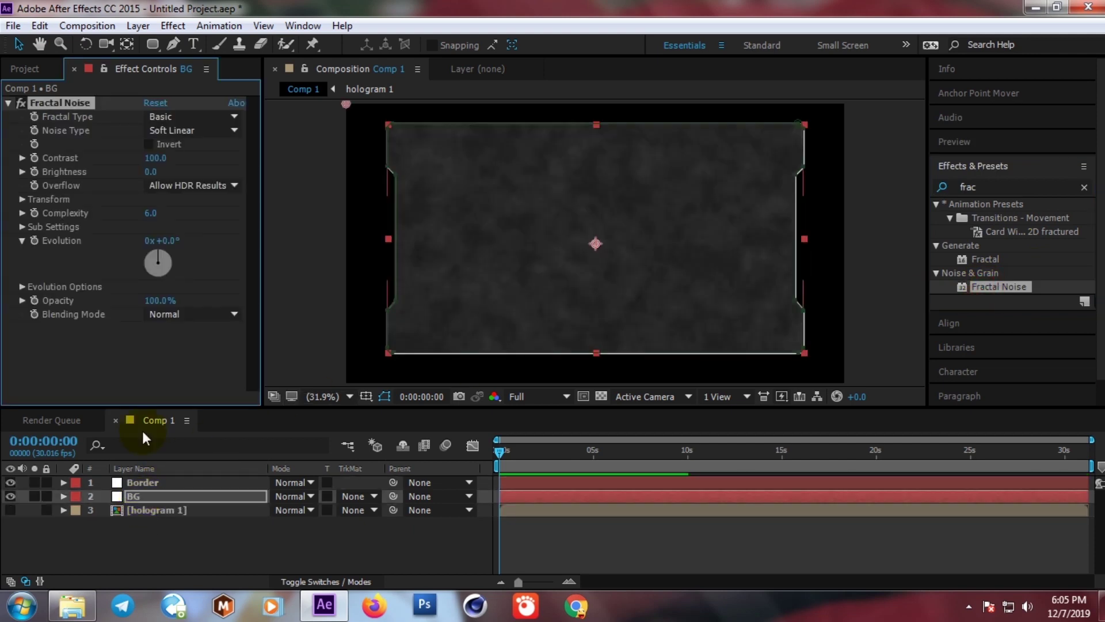
- Set Fractal Noise to Block type, Contrast 138, Brightness 1 and Scale 362.5
click(167, 131)
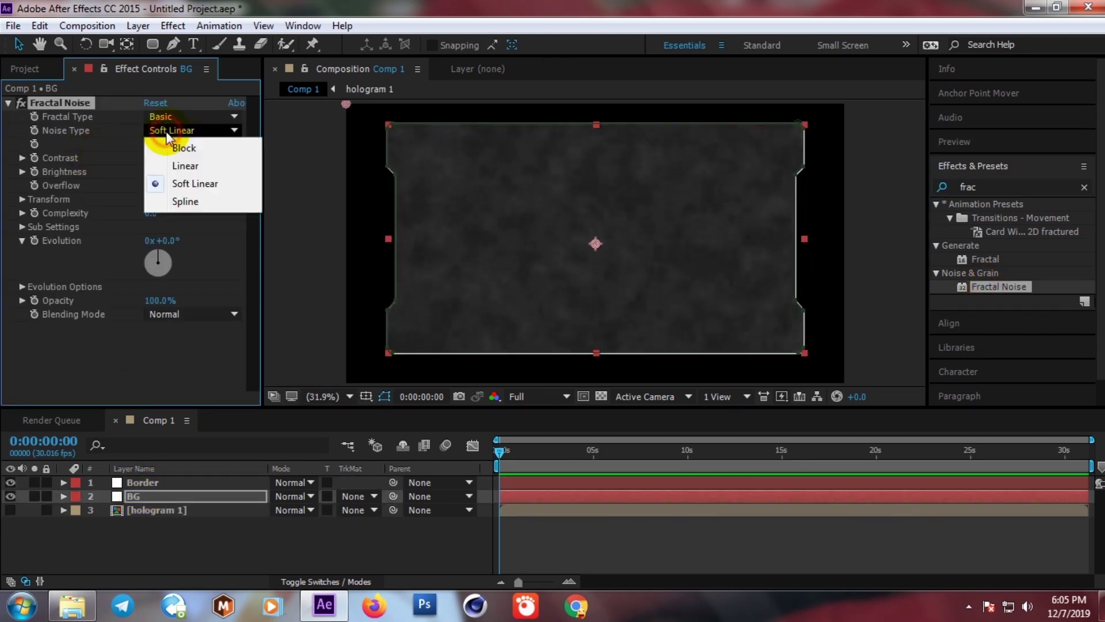
click(172, 148)
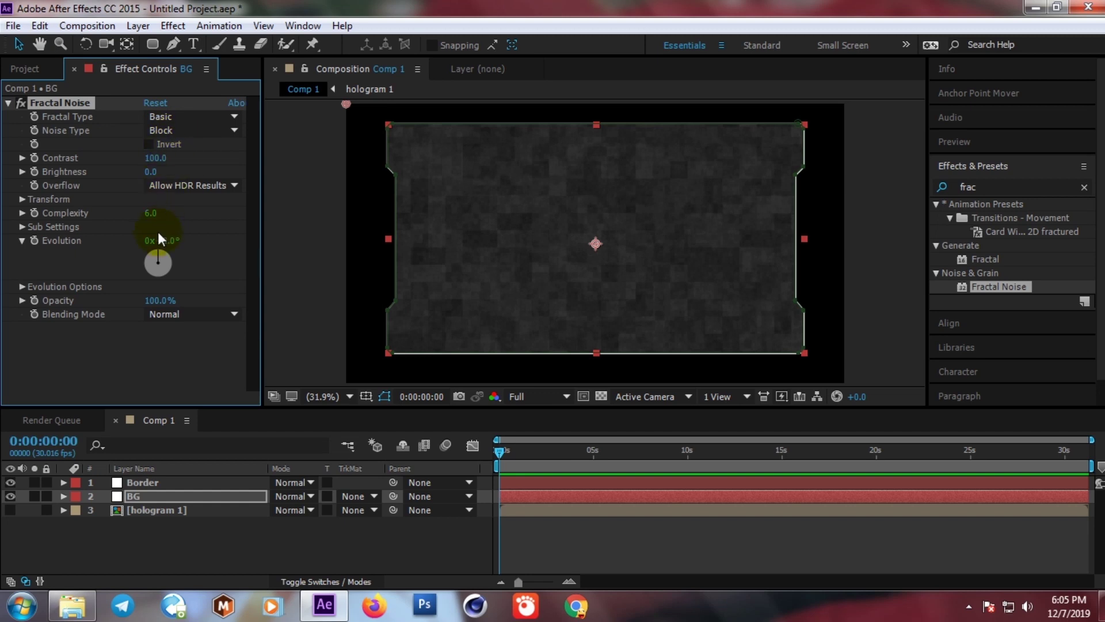
drag(153, 165, 156, 158)
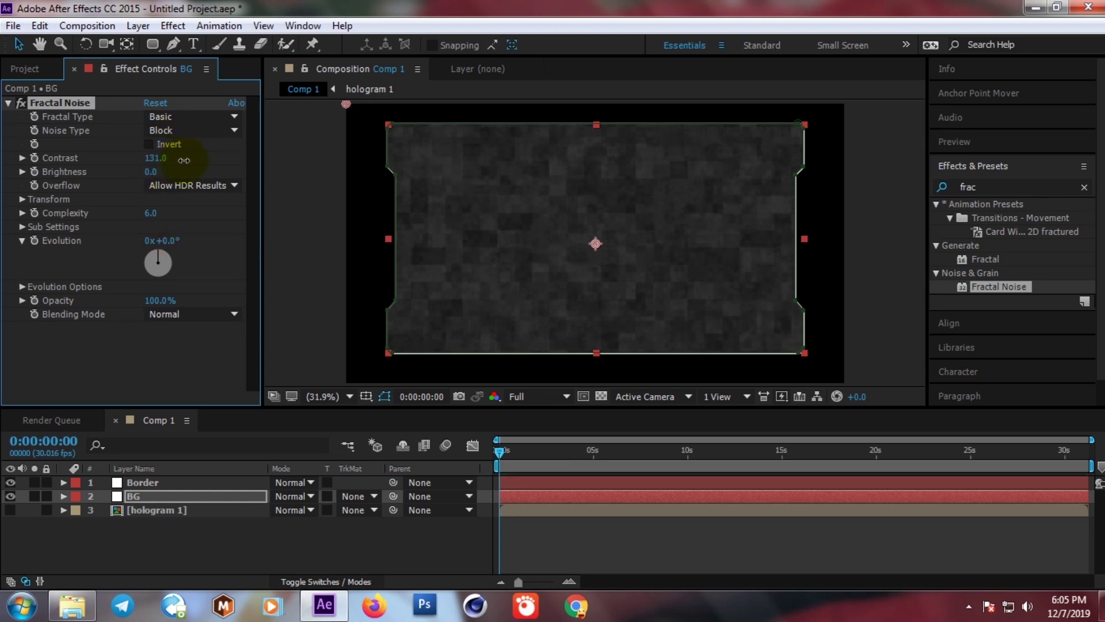
drag(149, 172, 154, 172)
click(23, 199)
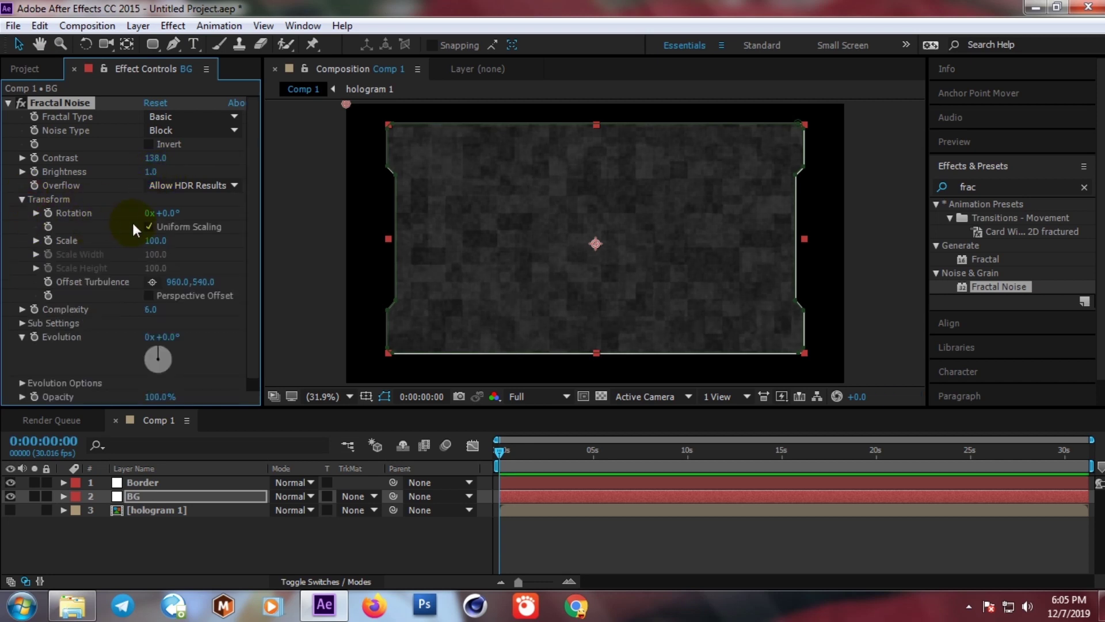
click(36, 240)
drag(85, 264, 160, 273)
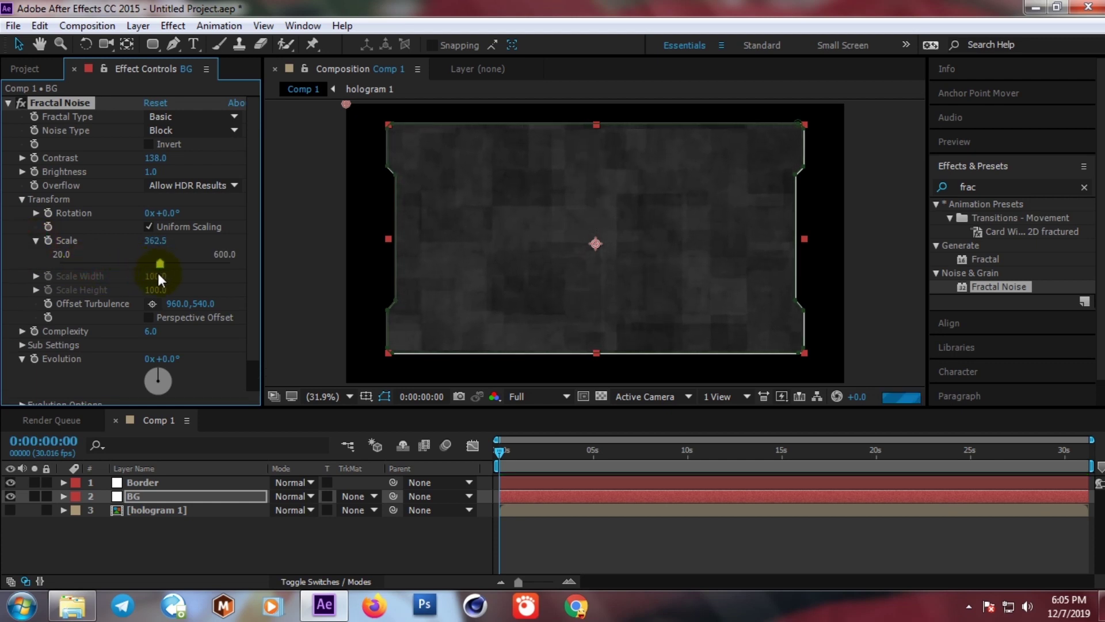
click(8, 102)
click(61, 242)
click(1007, 187)
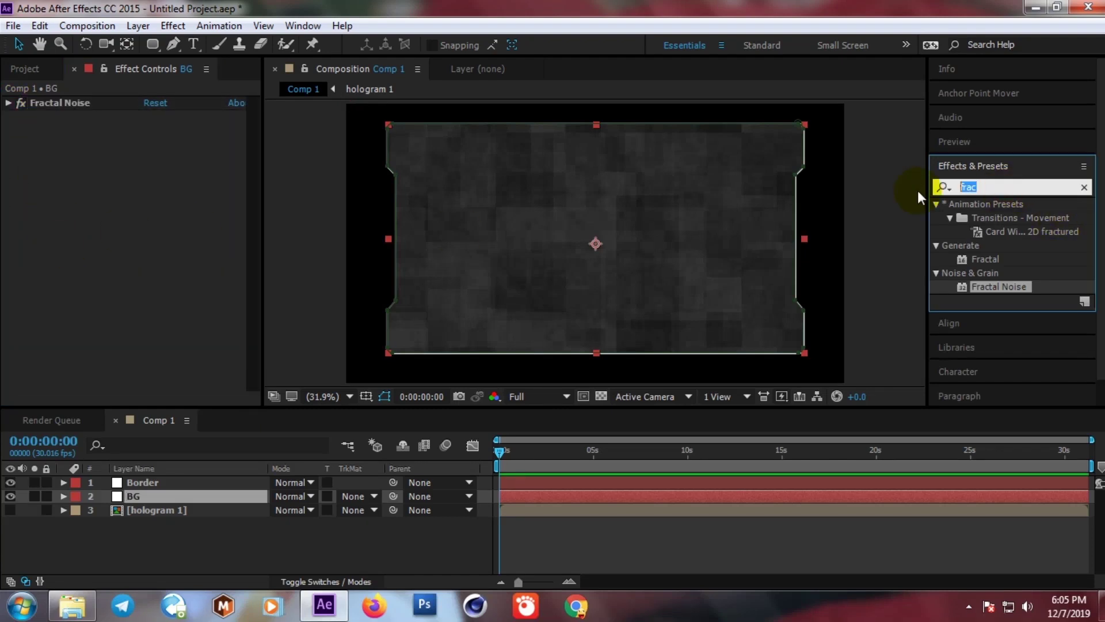
- Find Venetian Blinds in Effects & Presets and apply it to the BG layer
text(vebe)
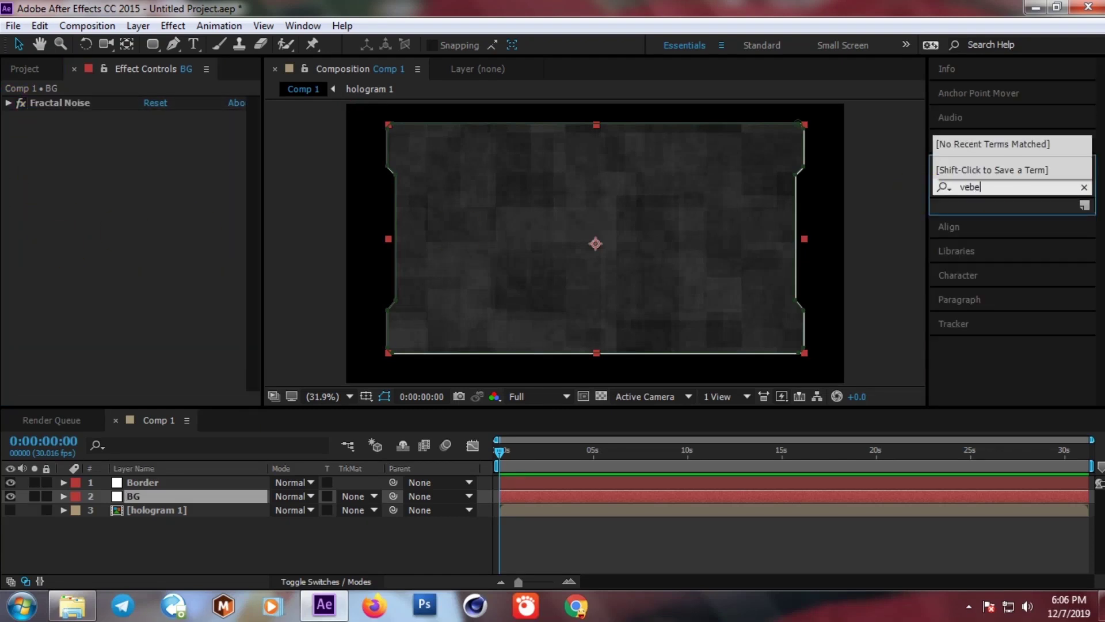
key(BackSpace)
text(n)
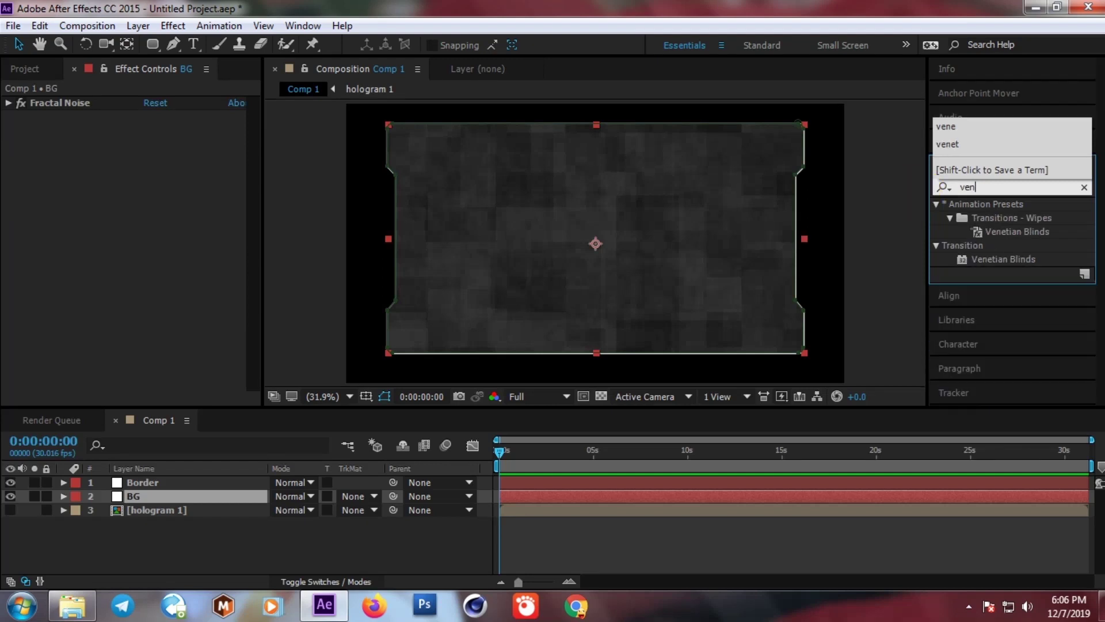
text(e)
drag(995, 259, 150, 493)
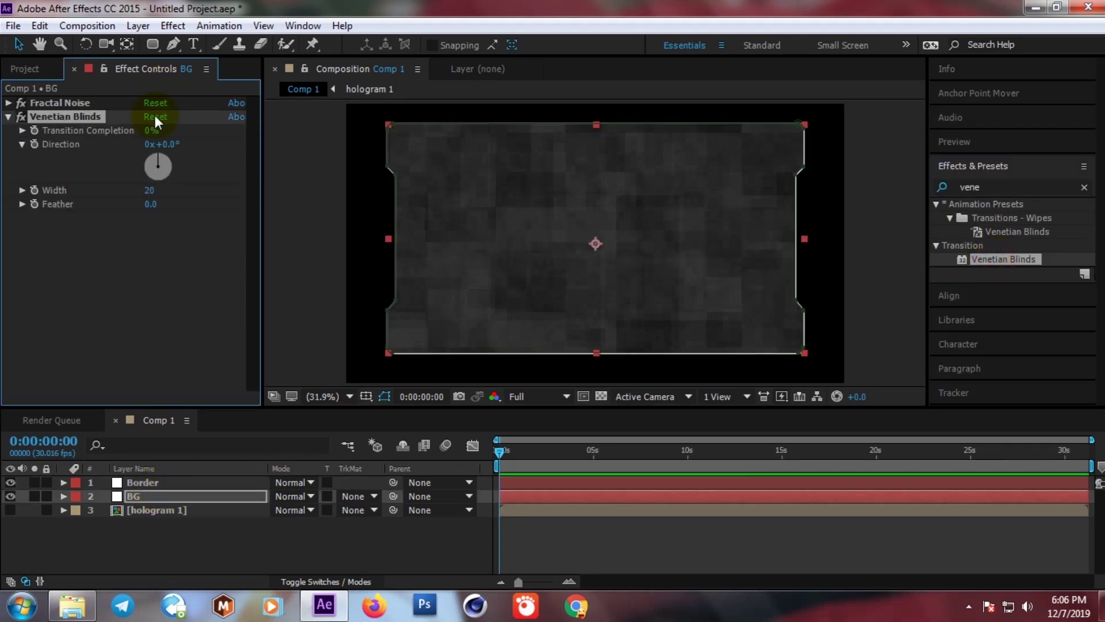
- Set Venetian Blinds to Direction 90°, Width 12 and Transition Completion 12%
drag(148, 132, 154, 131)
click(165, 144)
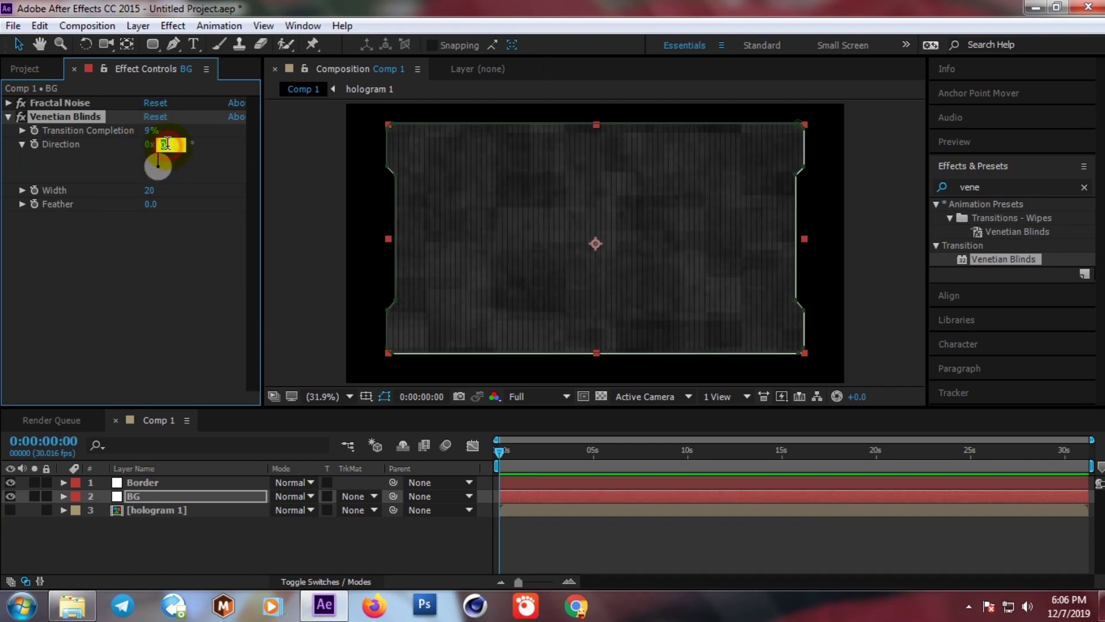
text(90)
key(Return)
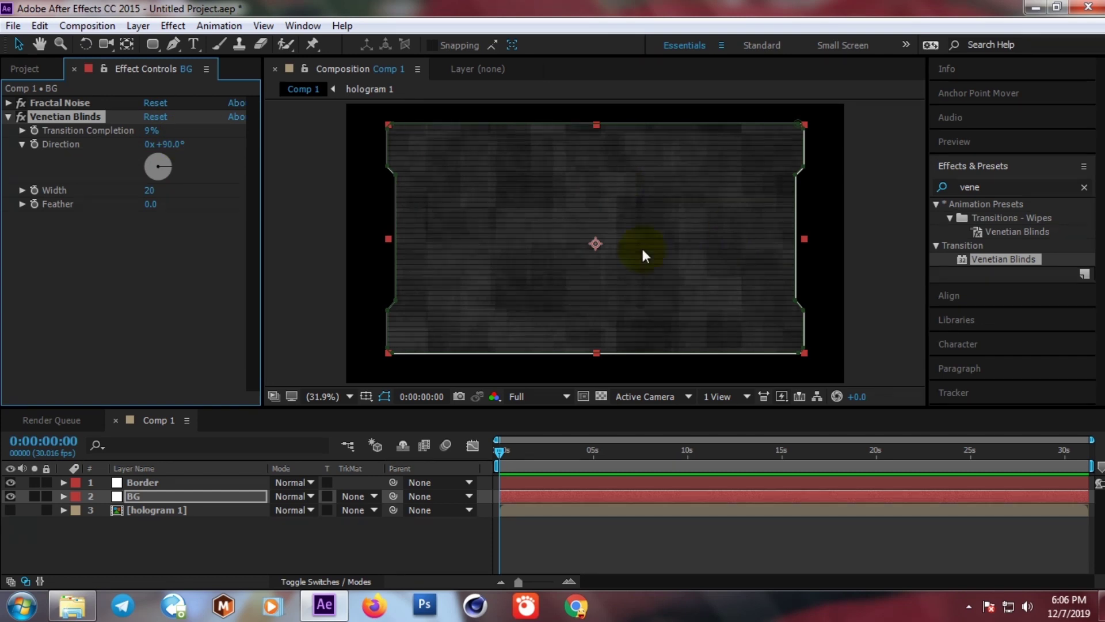
key(slash)
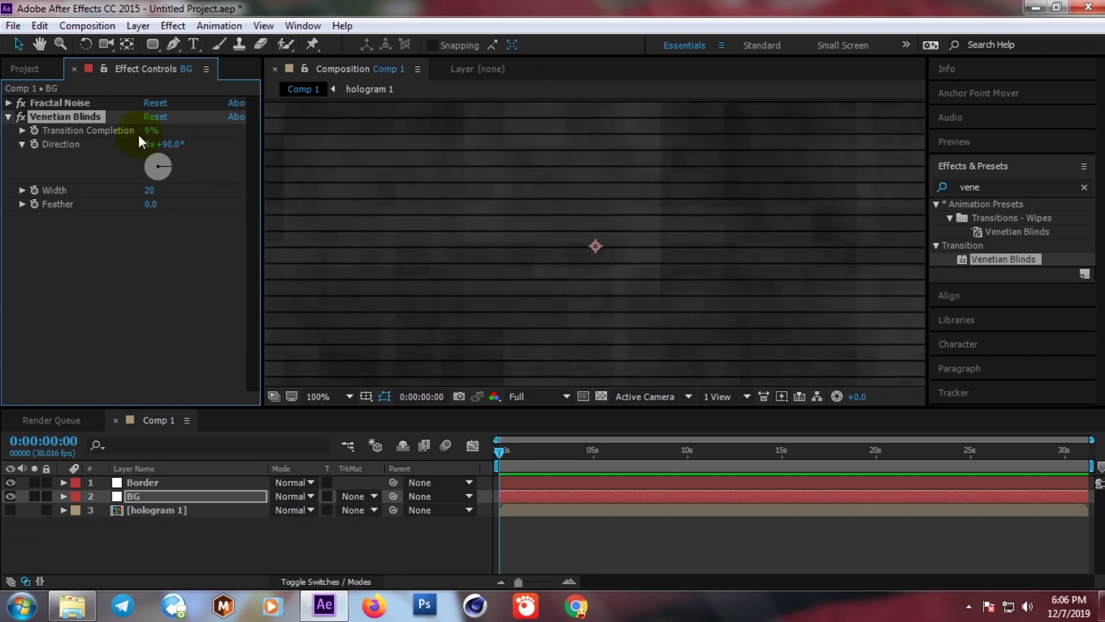
drag(149, 131, 146, 132)
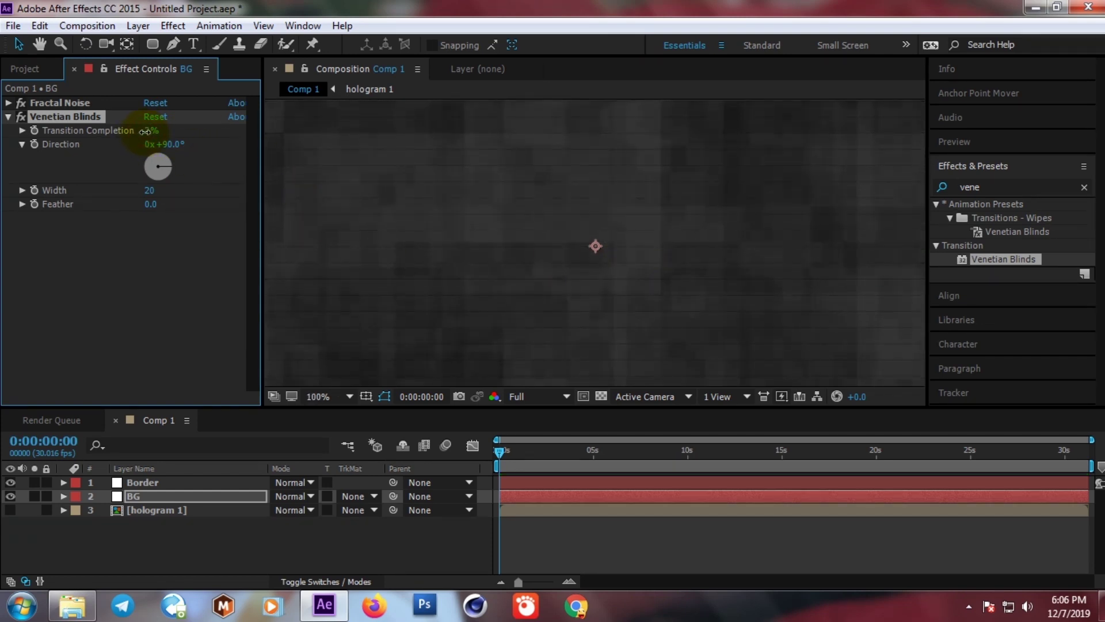
drag(148, 191, 134, 187)
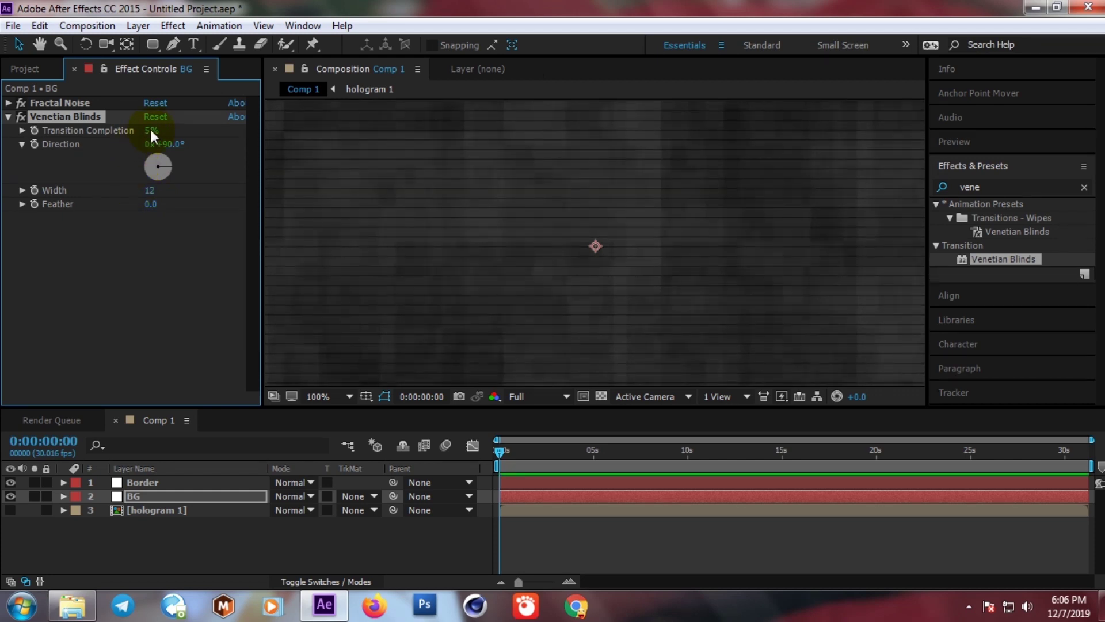
drag(149, 130, 154, 130)
scroll(780, 224, down, 2)
scroll(774, 229, down, 2)
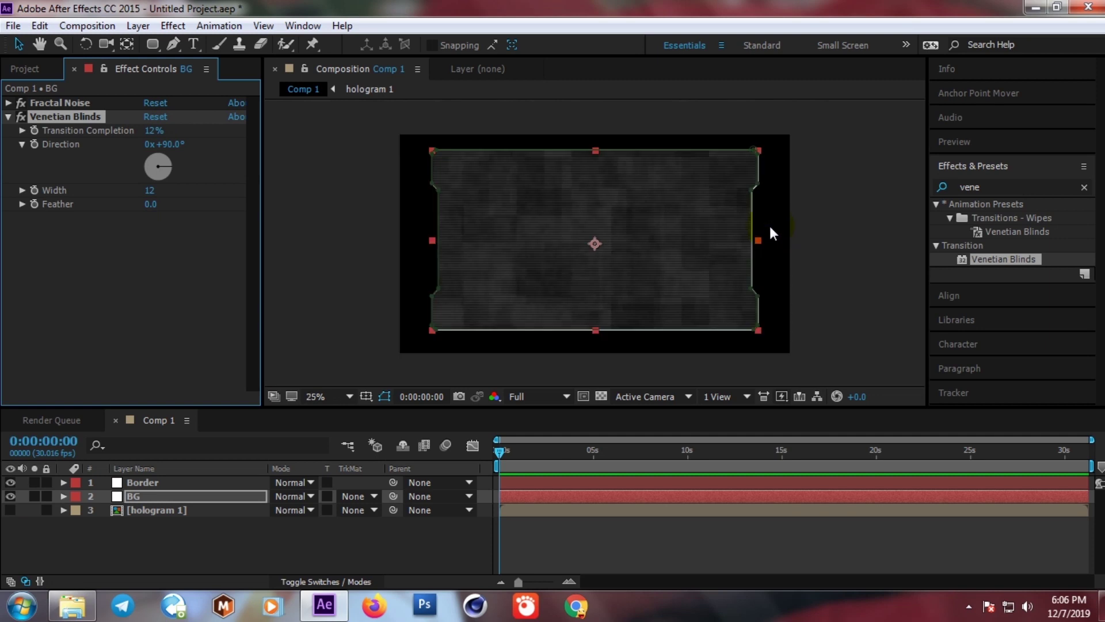
- Fit the whole composition in the viewer and toggle the transparency grid
click(343, 303)
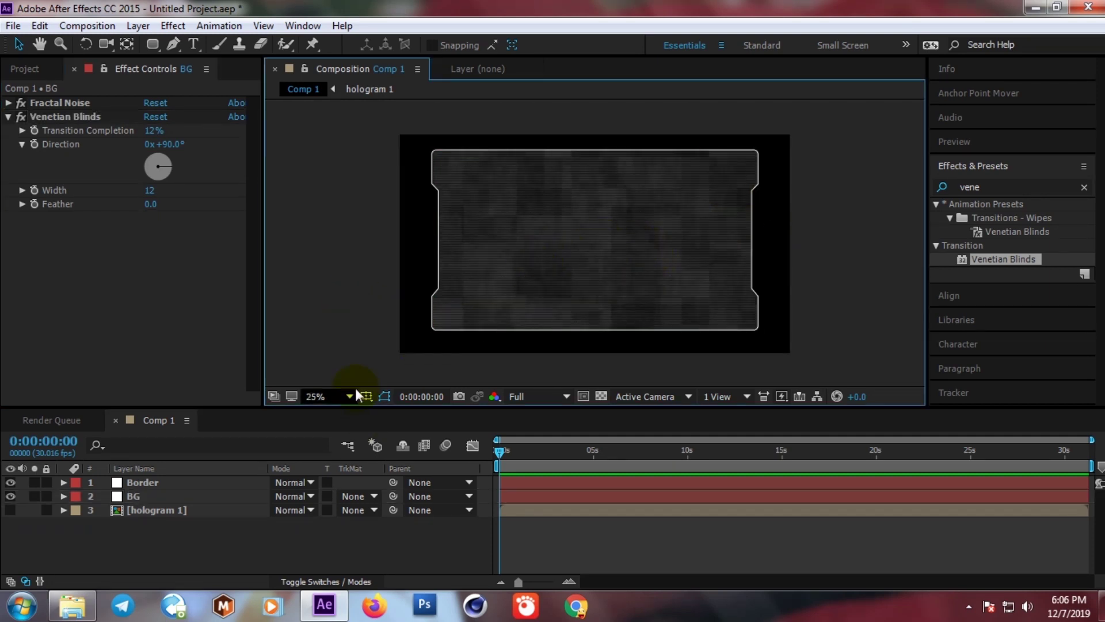
click(315, 397)
click(357, 122)
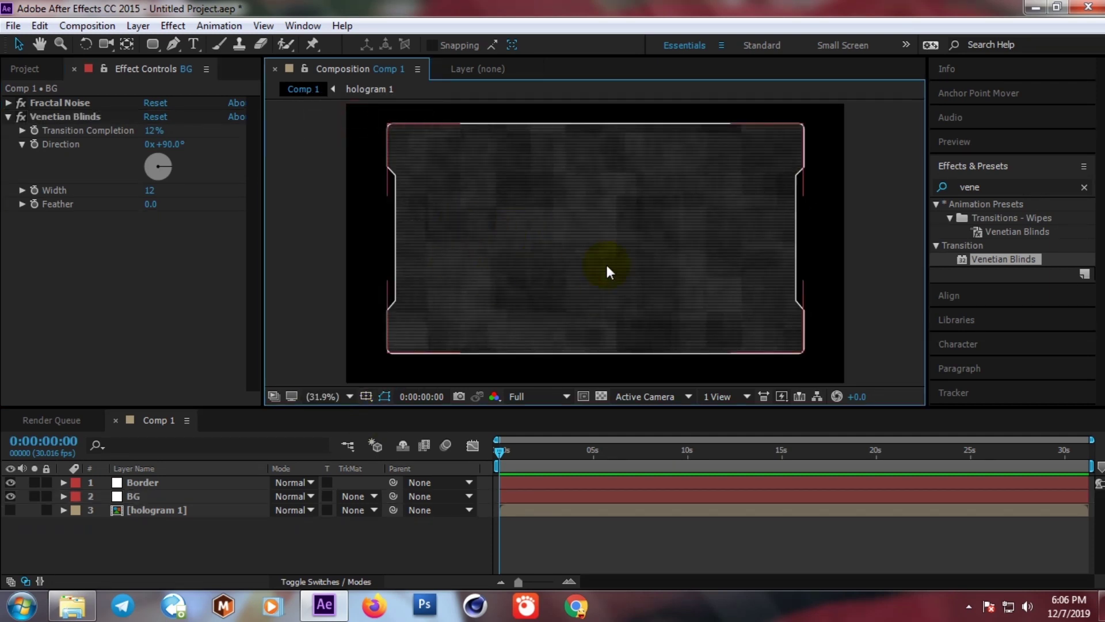
click(600, 396)
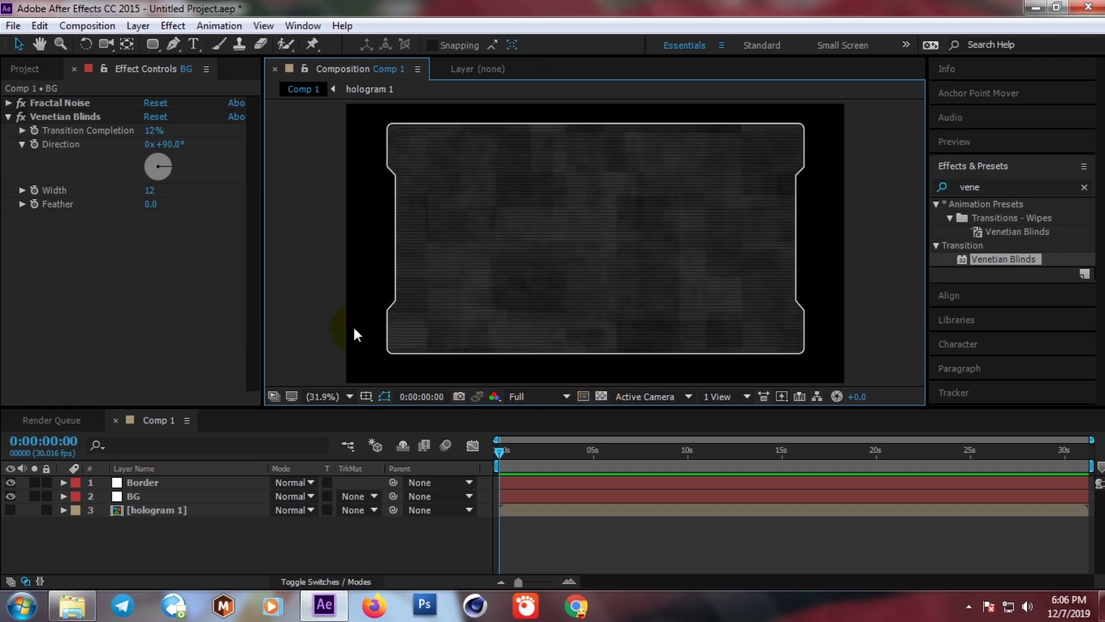
click(146, 482)
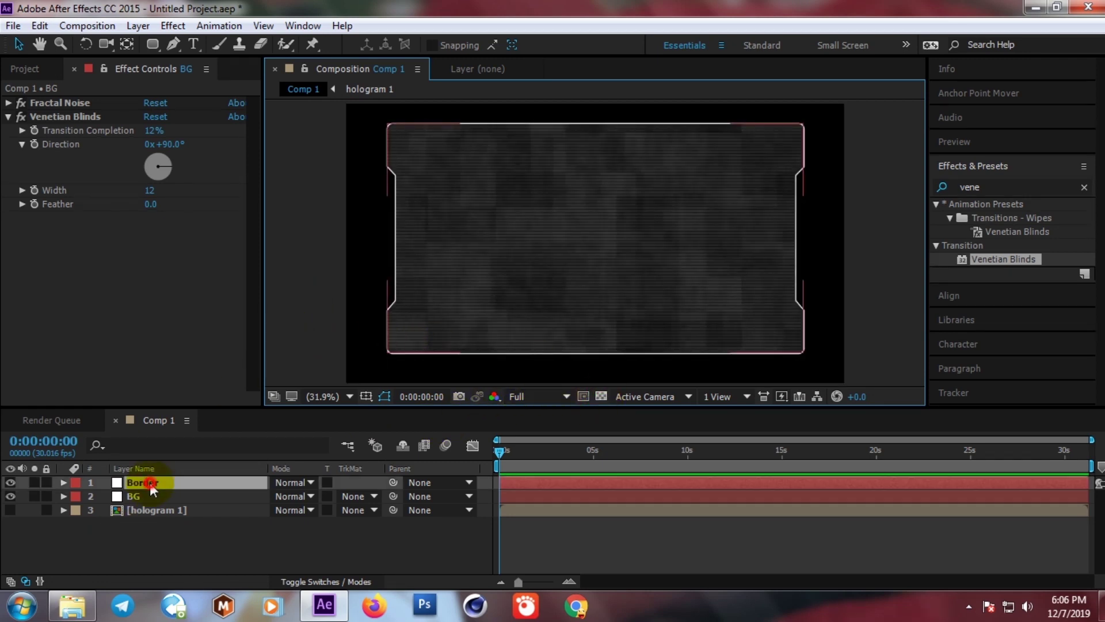
- Make hologram 1 visible and move it to the top of the layer stack
click(143, 548)
click(138, 509)
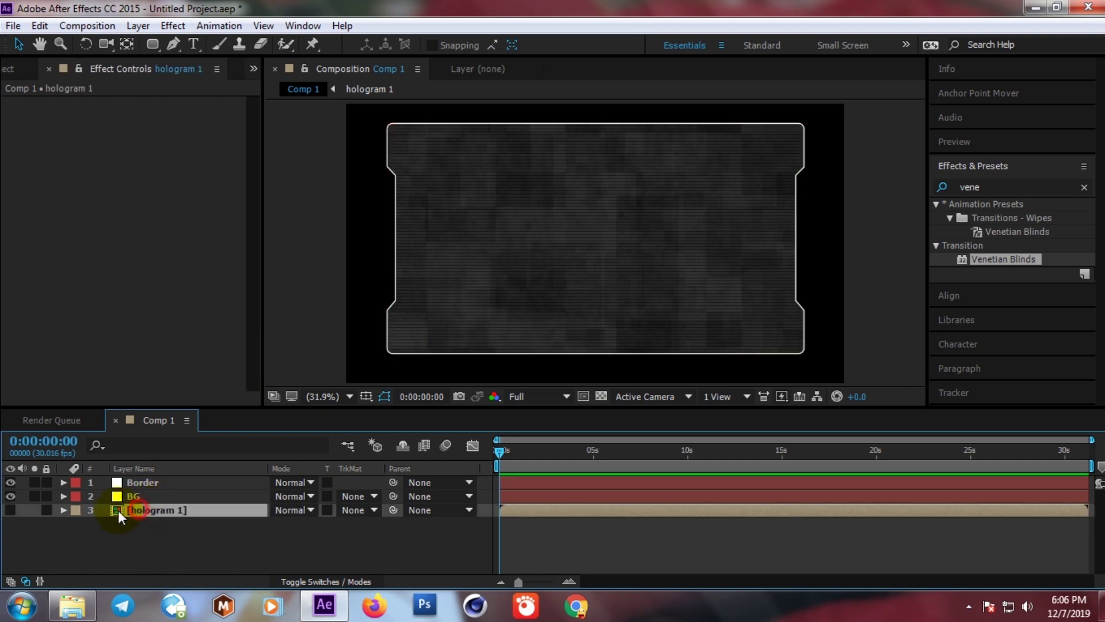
click(10, 510)
drag(151, 509, 152, 479)
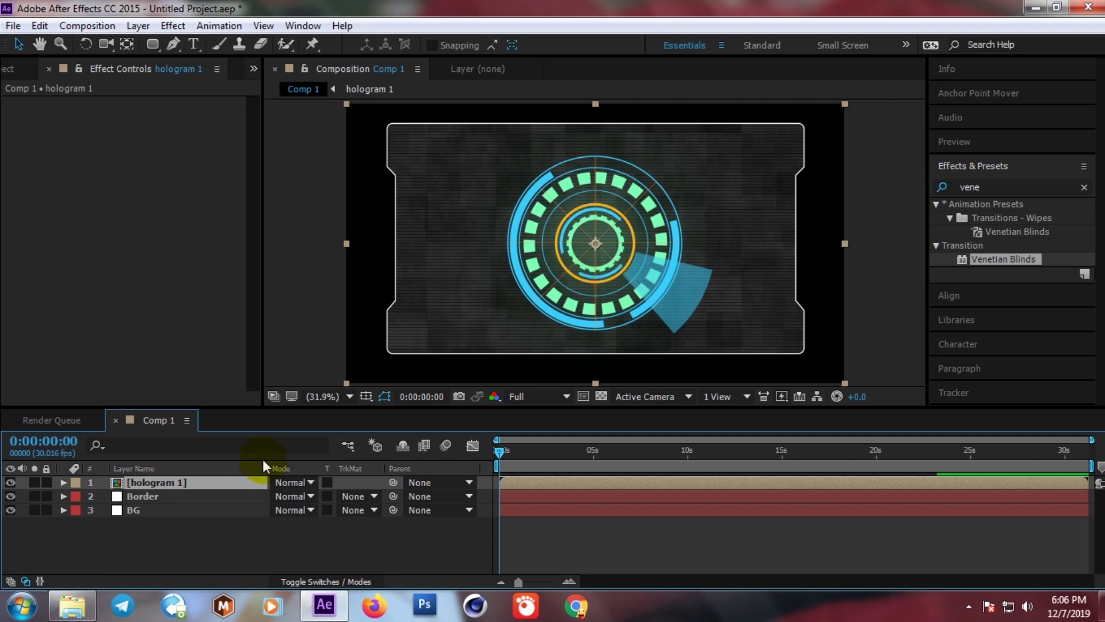
key(s)
- Scale hologram 1 to 81% and position it in the panel's upper right
drag(315, 496, 299, 498)
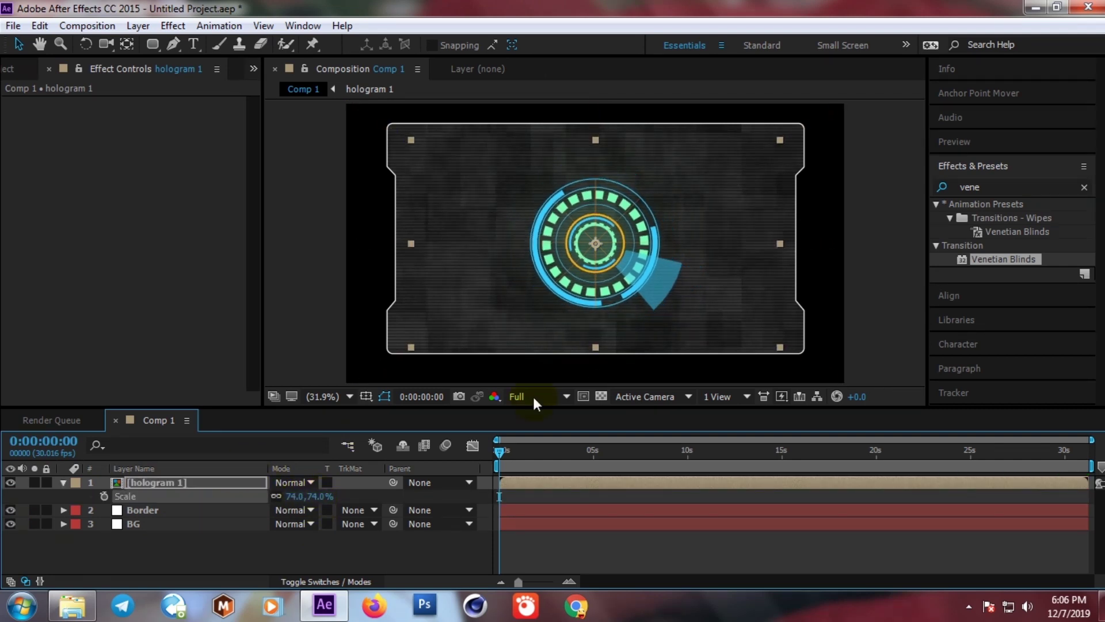
mouse_move(639, 278)
mouse_down()
mouse_move(735, 237)
mouse_move(709, 247)
mouse_up()
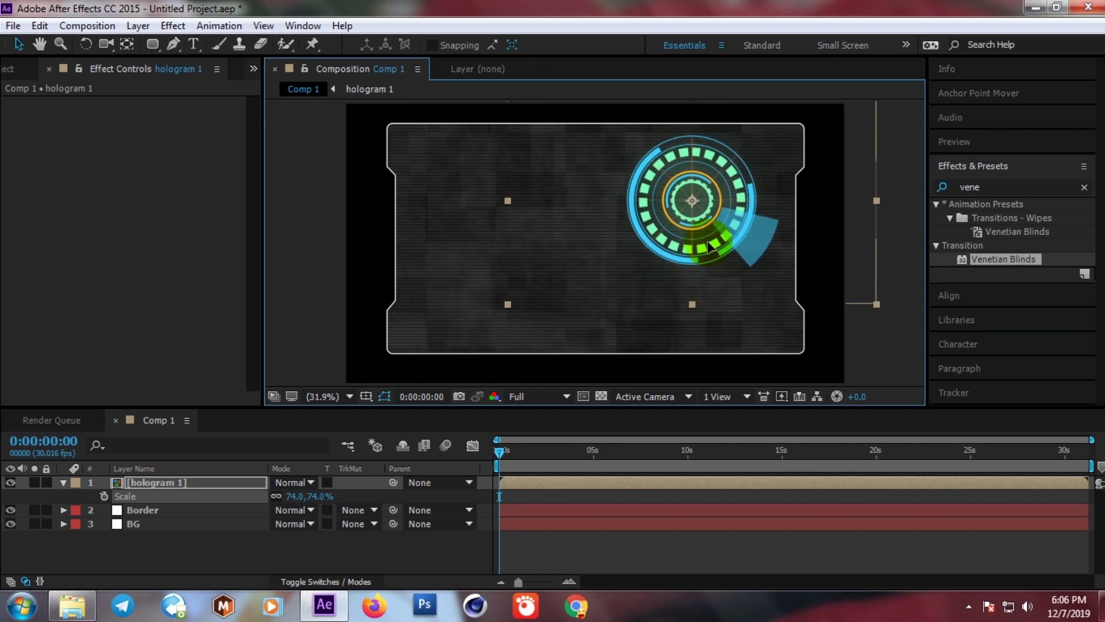
click(266, 488)
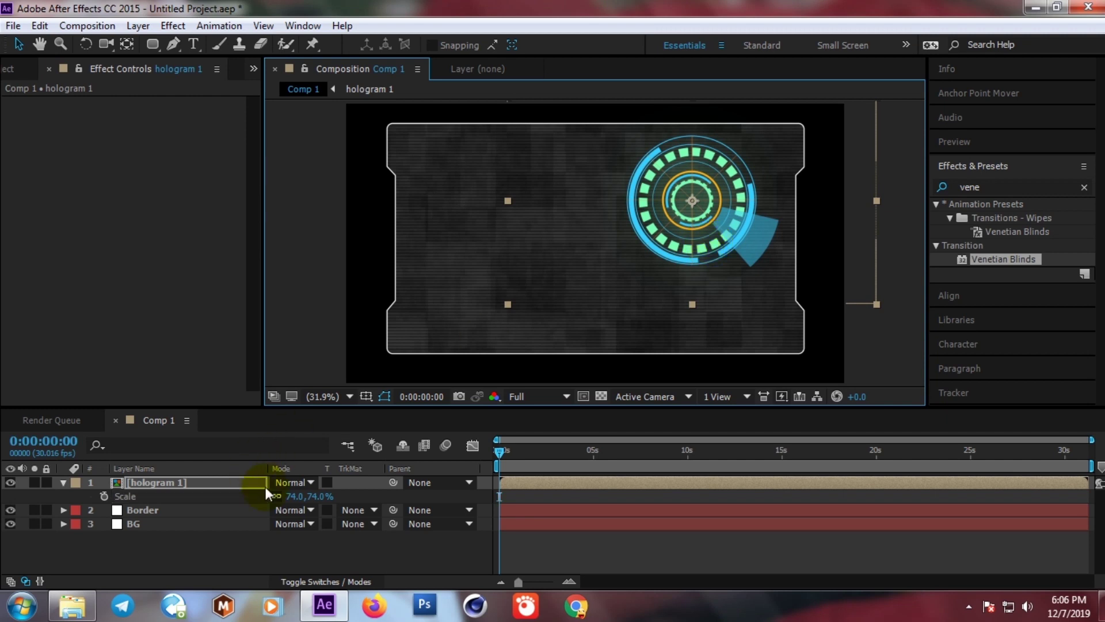
drag(317, 496, 329, 496)
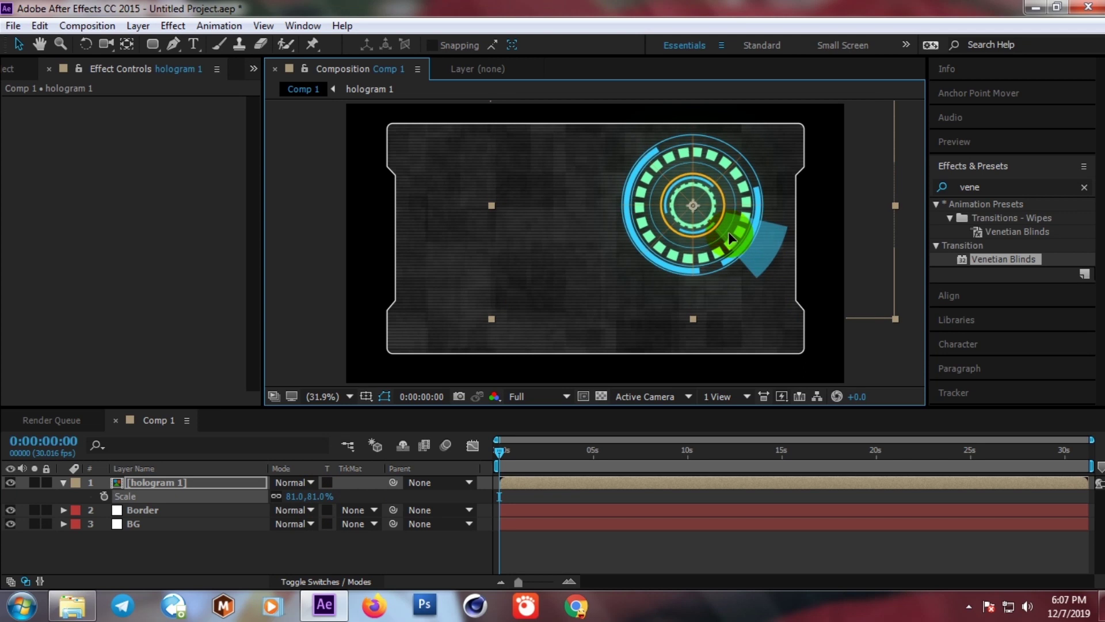
drag(727, 232, 727, 227)
- Preview the animation, then stop and return to the start
click(500, 453)
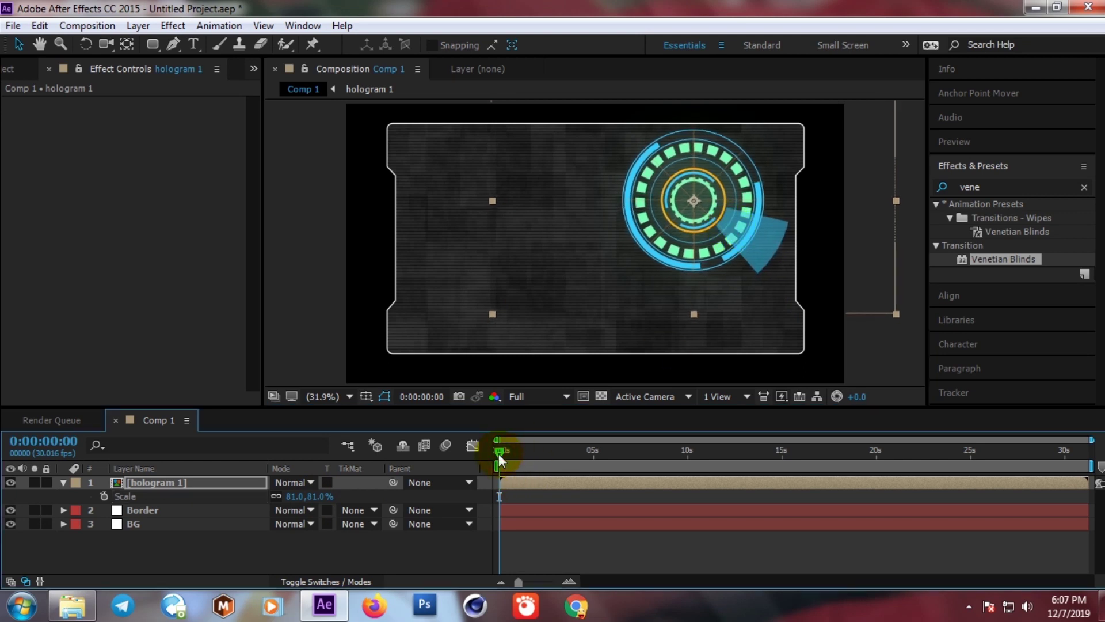
key(space)
key(space)
click(181, 541)
click(160, 510)
- Add a new white solid layer above Border and hide it
click(156, 509)
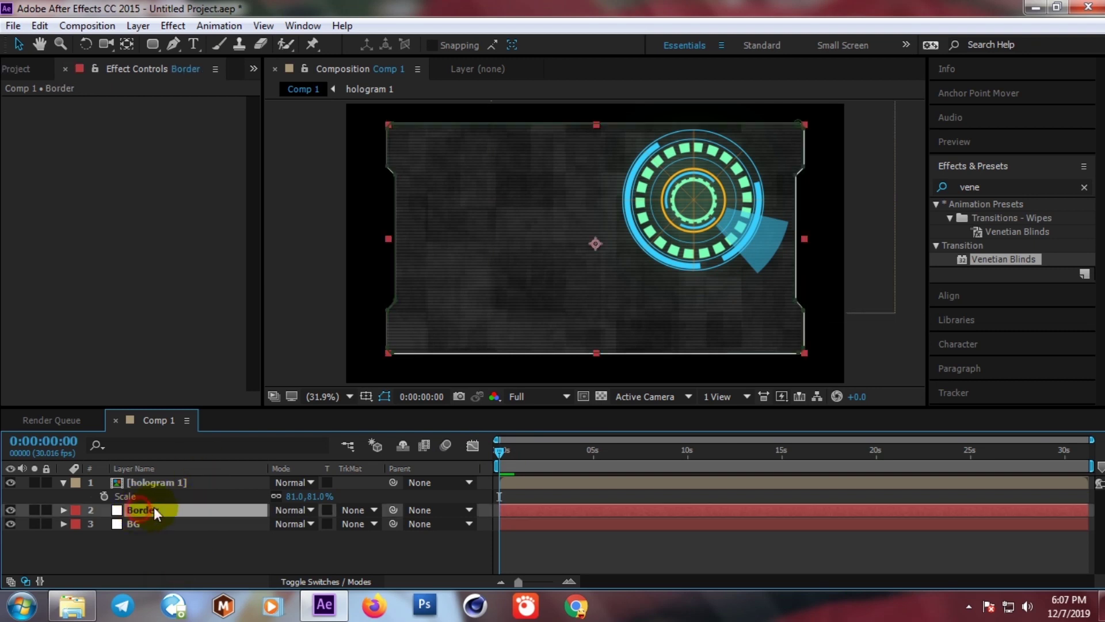
right_click(163, 550)
mouse_move(209, 392)
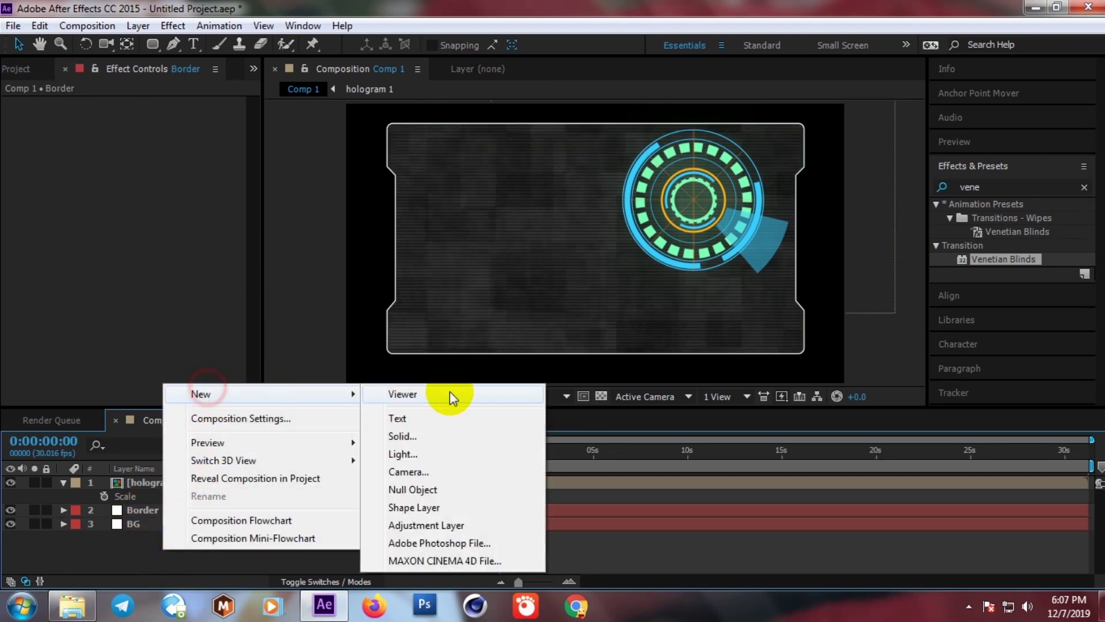
click(423, 438)
click(856, 439)
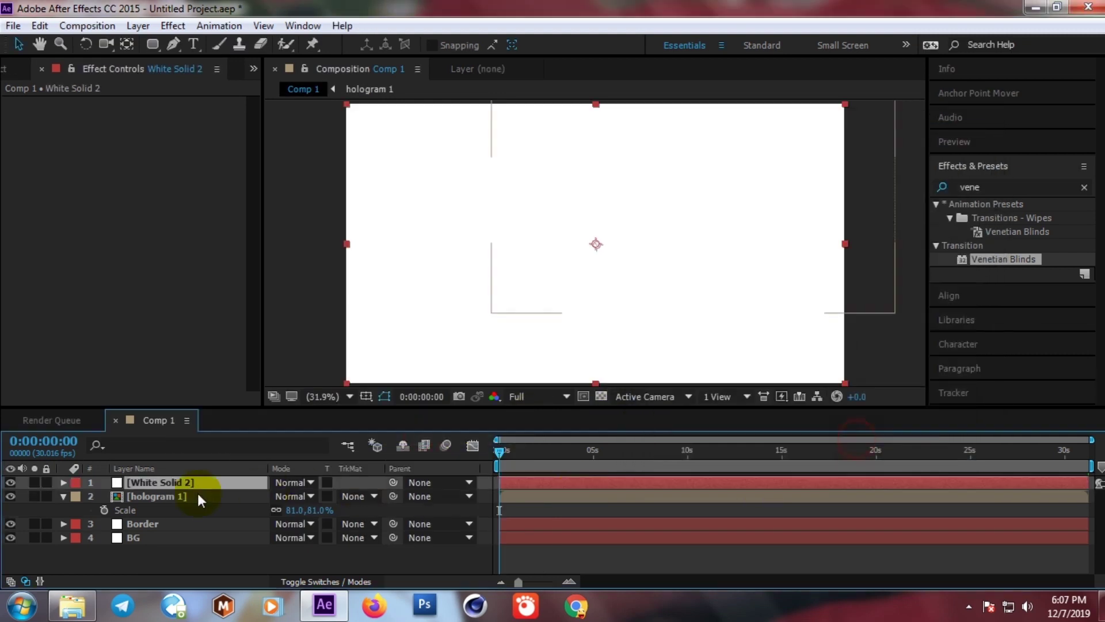
click(11, 483)
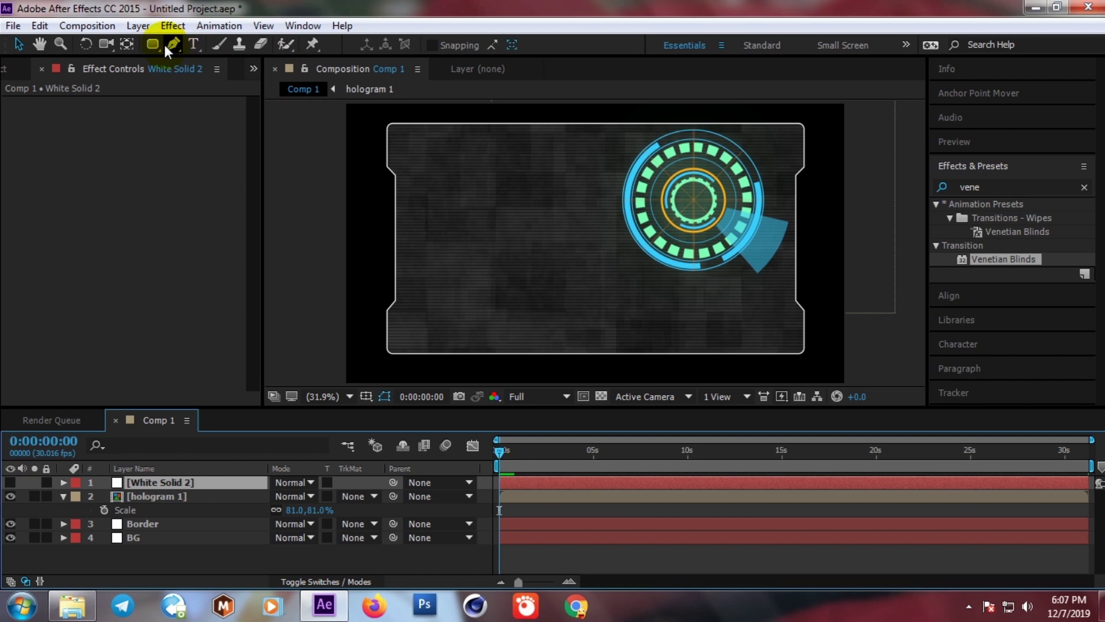
- Pick the Pen tool, turn on the viewer grid, and zoom to the frame's top-left corner
click(187, 43)
click(174, 44)
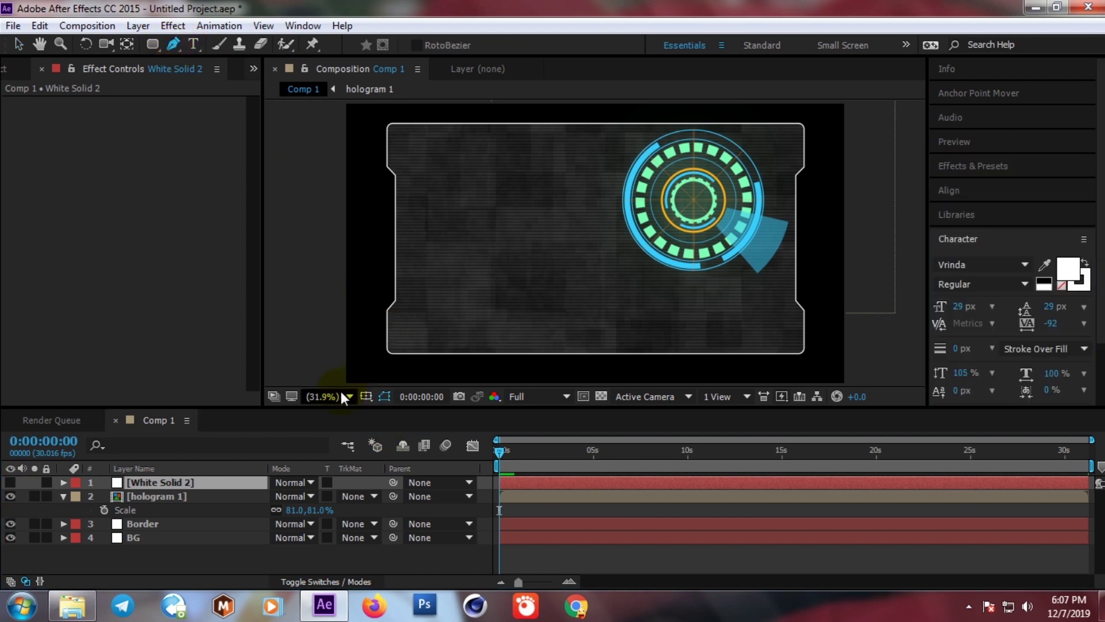
click(366, 396)
click(383, 460)
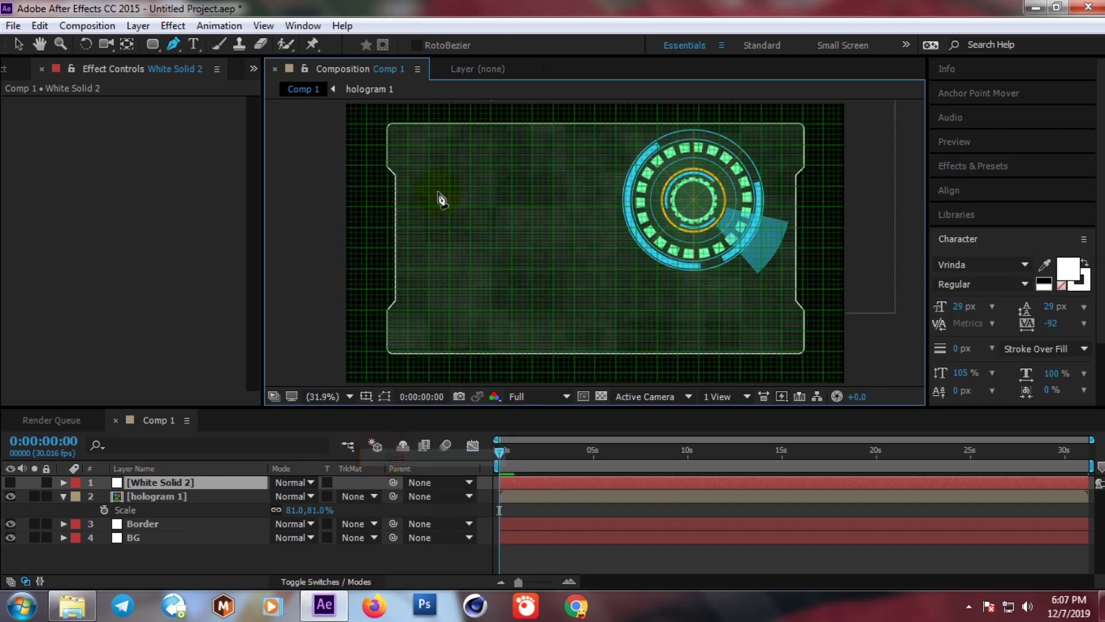
scroll(454, 161, up, 1)
scroll(454, 161, up, 3)
drag(410, 144, 604, 272)
mouse_move(513, 222)
mouse_down()
mouse_move(678, 291)
mouse_move(550, 254)
mouse_up()
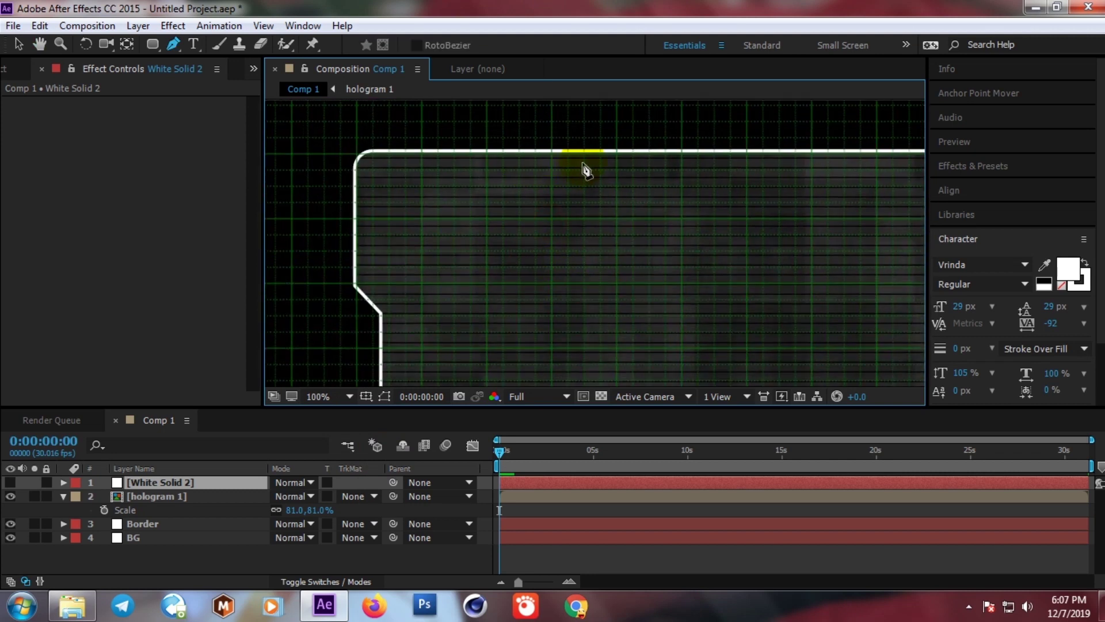
- Place mask vertices along the top border, down the left edge and around the notch
click(568, 153)
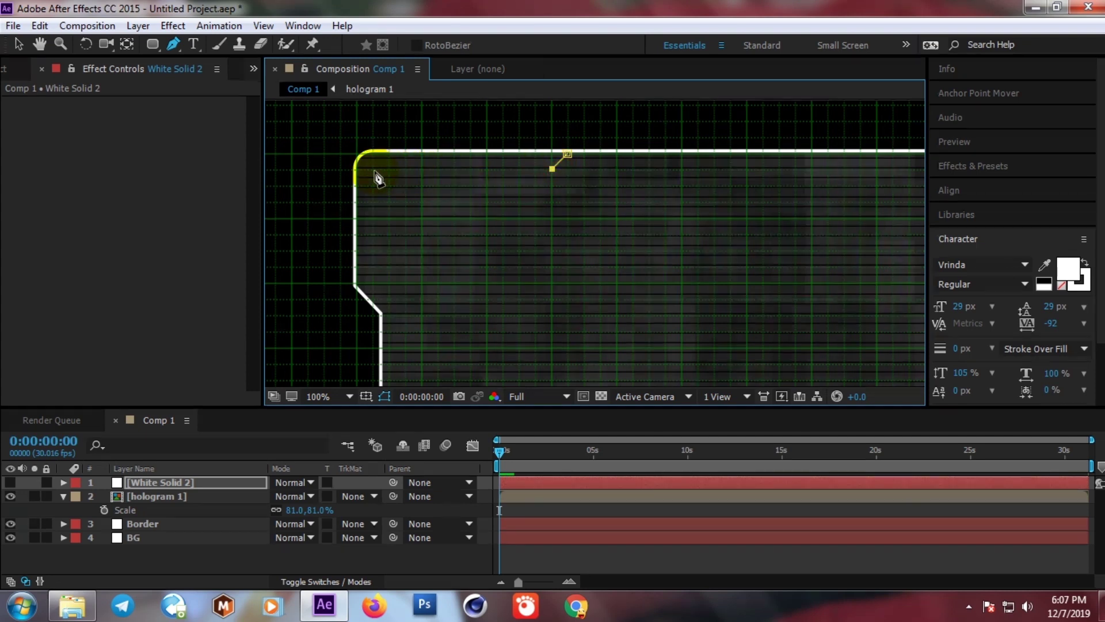
click(374, 170)
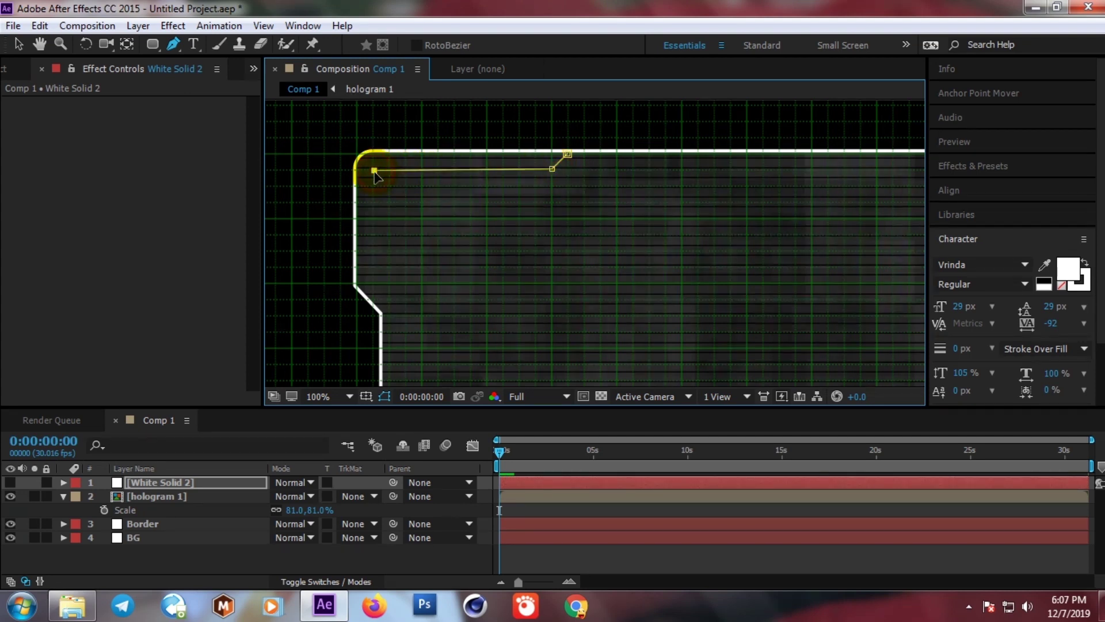
click(373, 237)
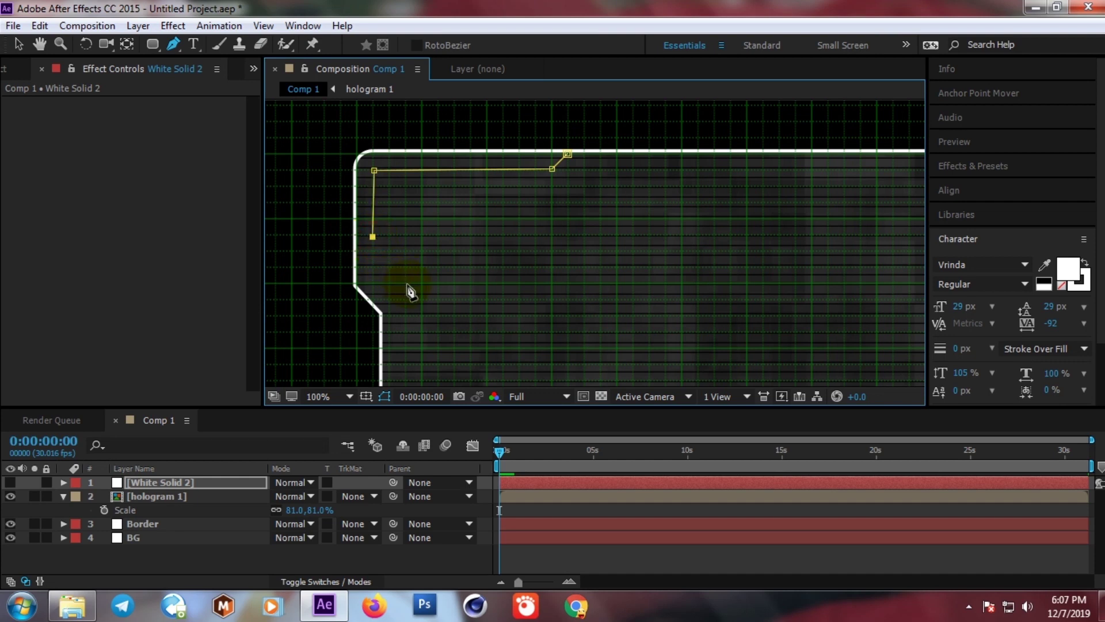
click(404, 266)
click(405, 298)
drag(405, 299, 405, 311)
click(355, 266)
click(354, 185)
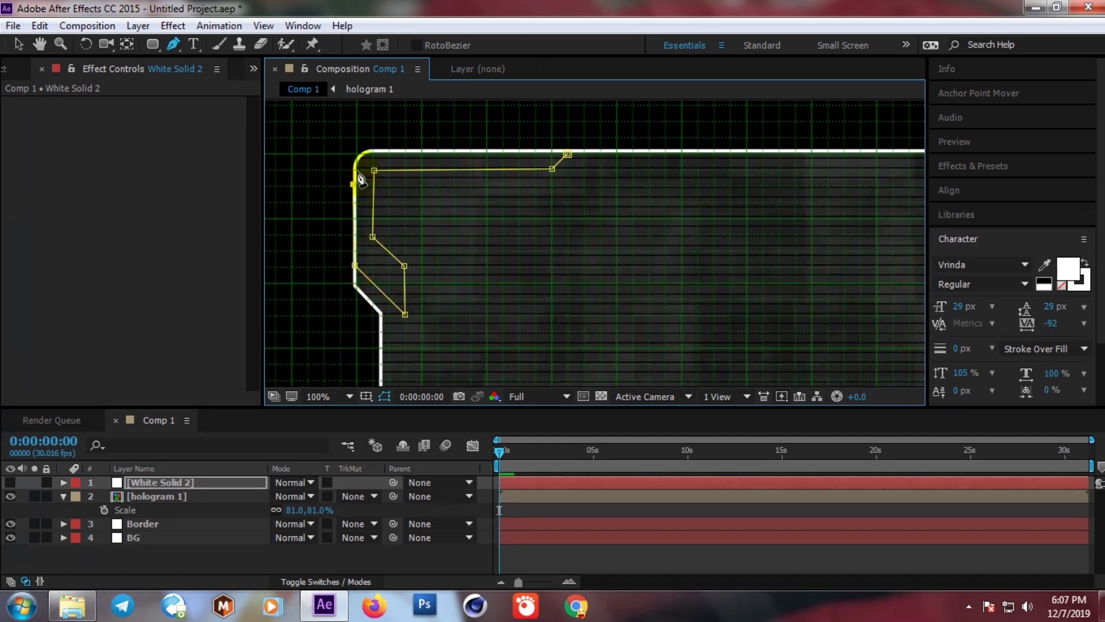
- Curve the mask around the rounded corner and close it at its starting point
scroll(360, 178, up, 2)
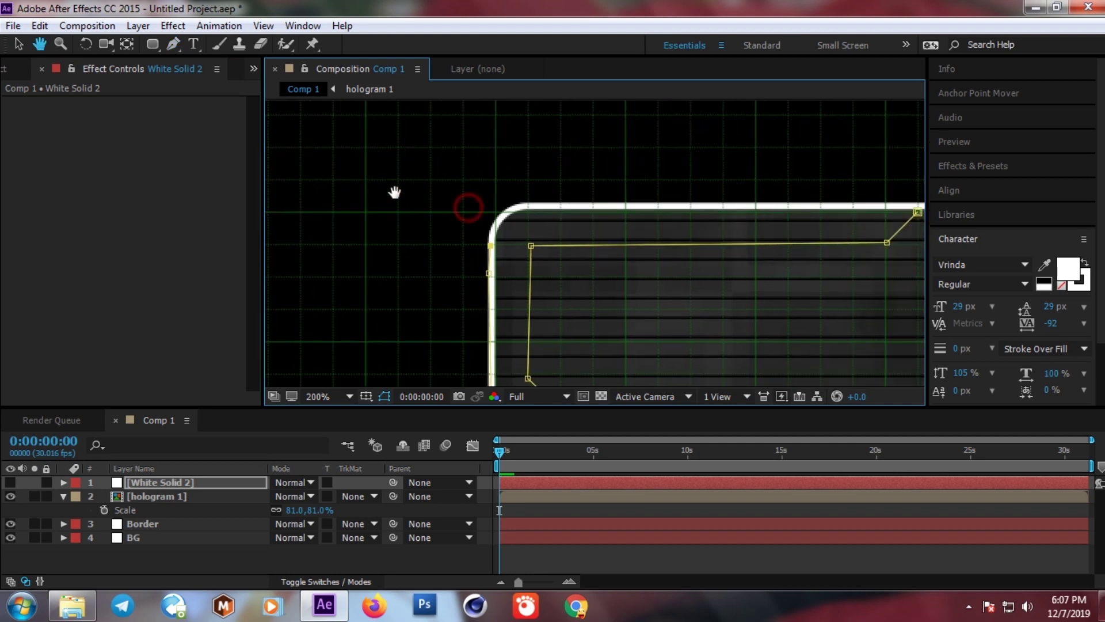
drag(530, 214, 561, 212)
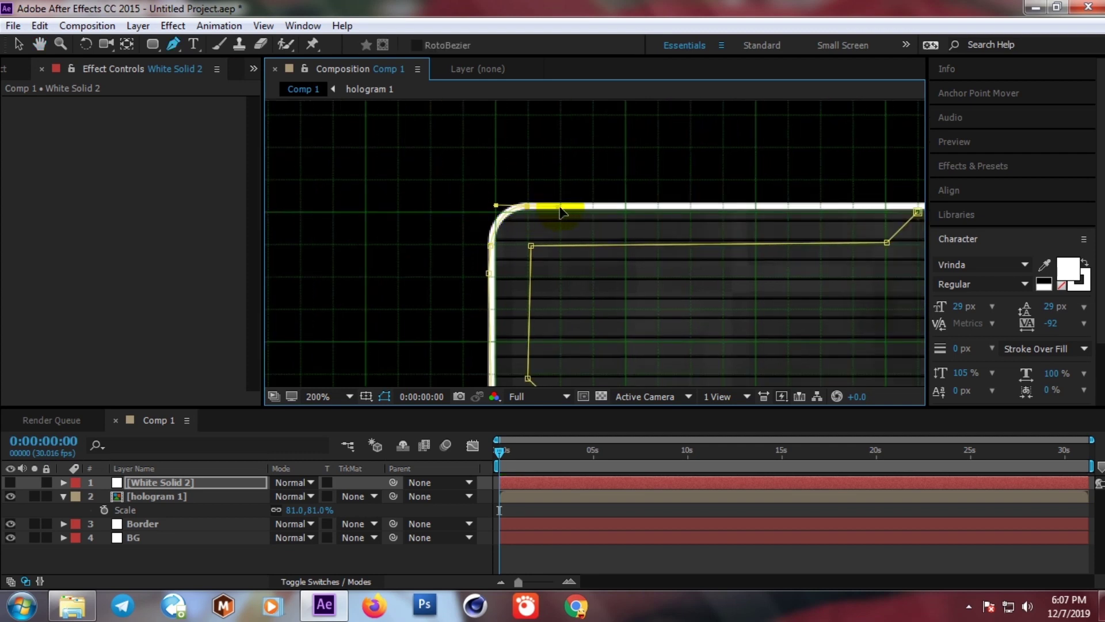
drag(826, 215, 714, 190)
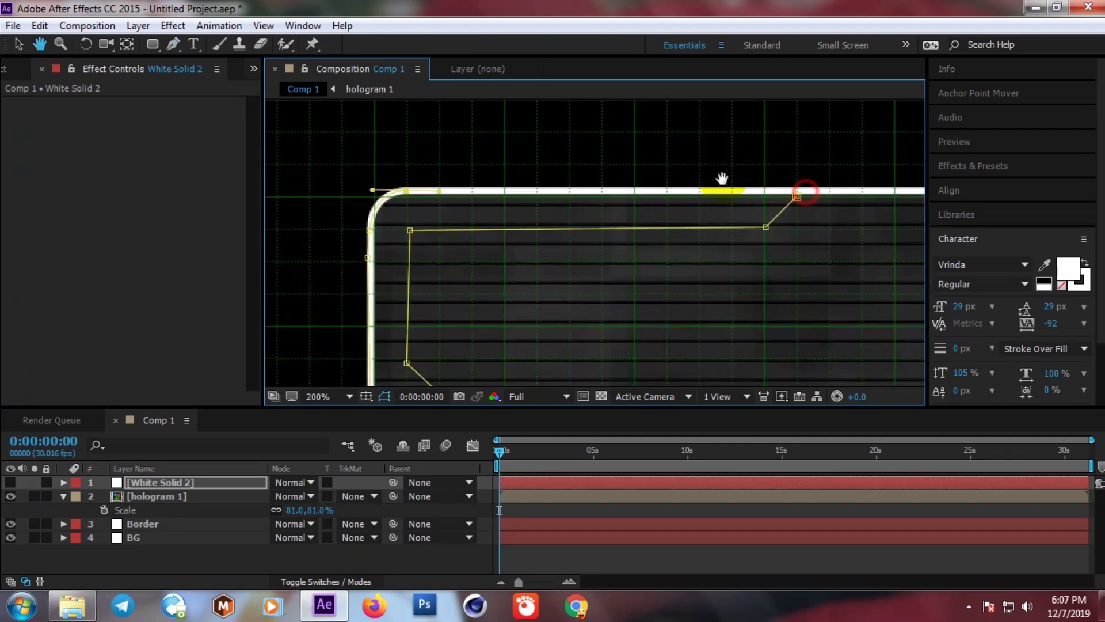
click(797, 196)
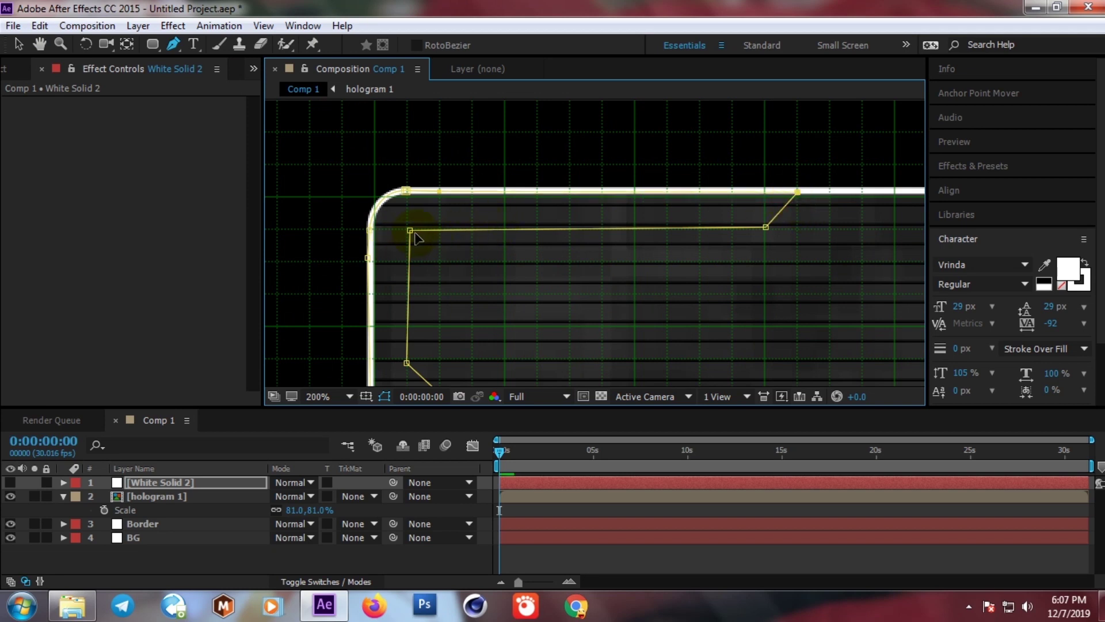
- Check the lower mask points, select the notch vertex, and bring up the zoom levels
key(h)
drag(489, 299, 494, 225)
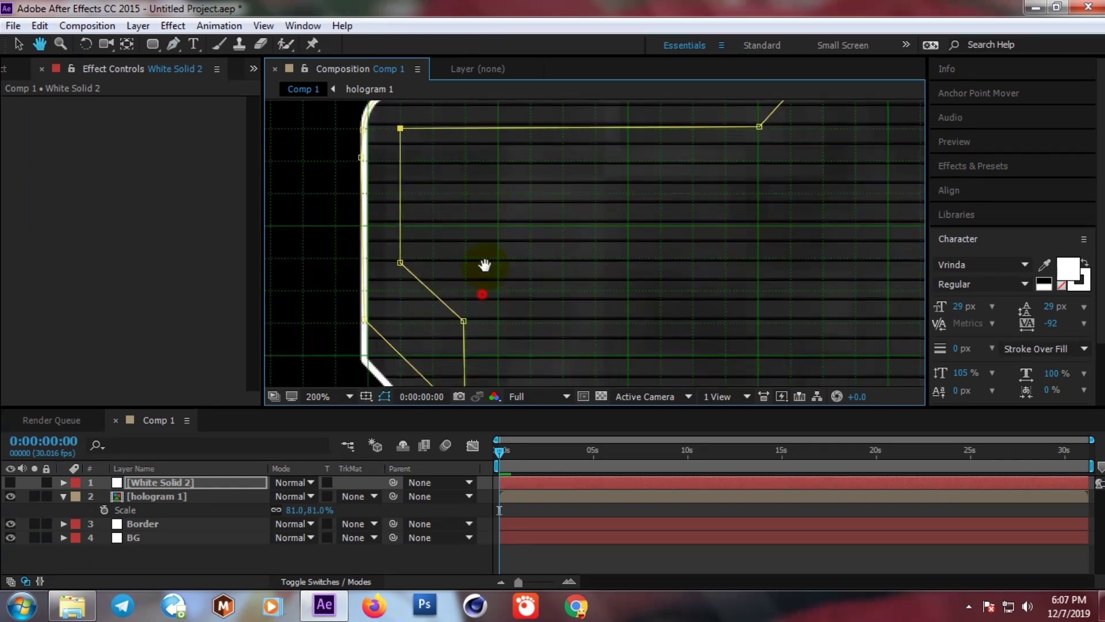
key(g)
click(477, 253)
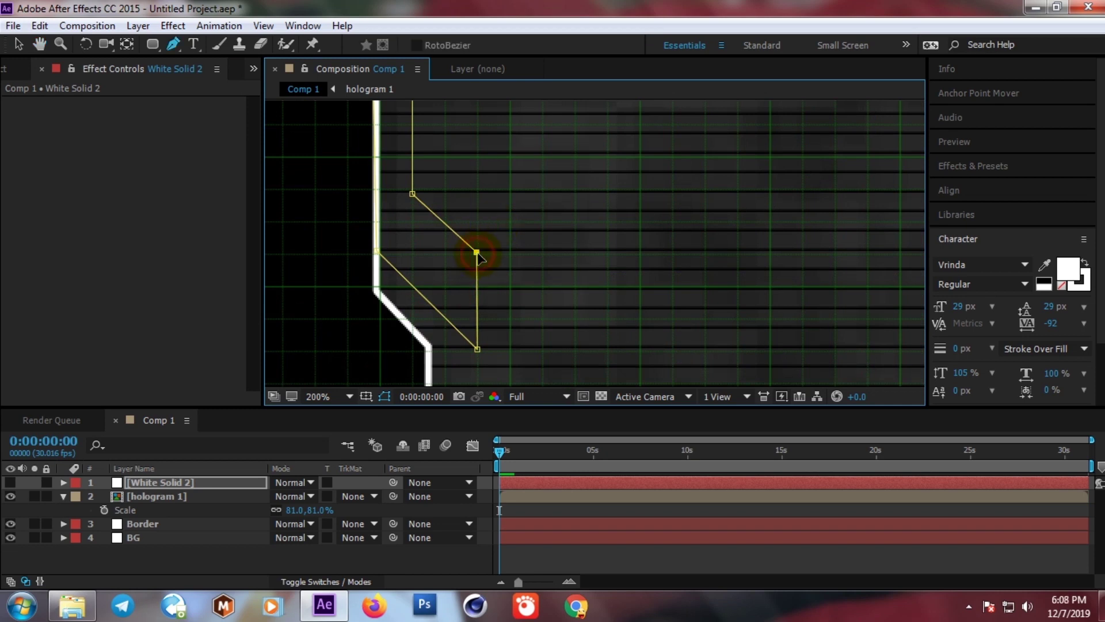
scroll(552, 246, down, 1)
drag(727, 239, 585, 207)
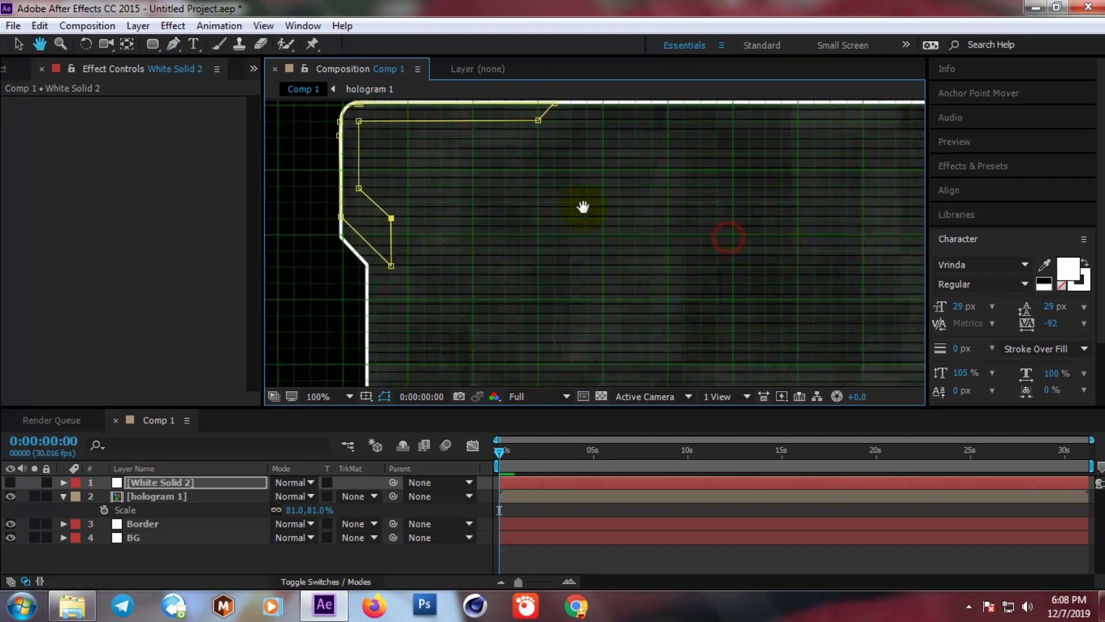
click(320, 396)
- Fit the composition in view, show the white solid, and select the corner bracket
click(356, 121)
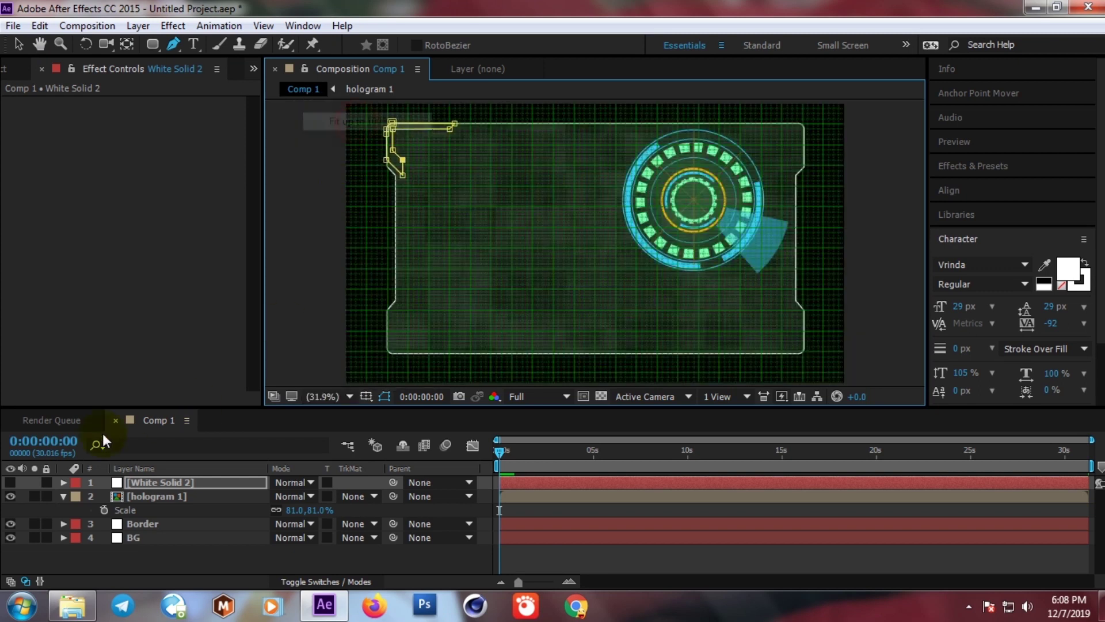
click(10, 484)
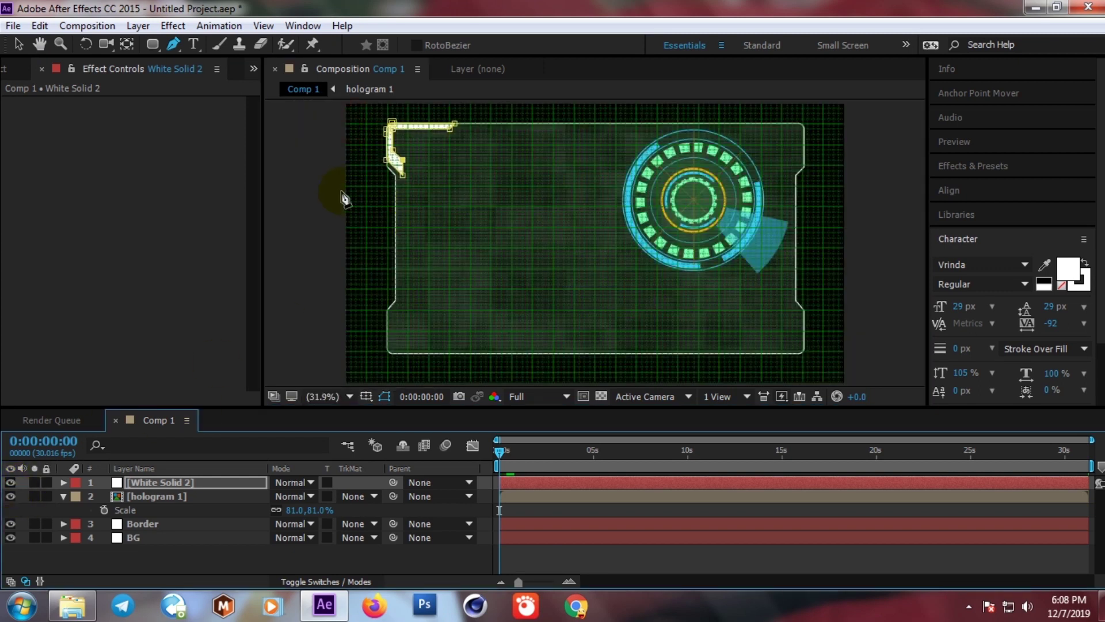
click(19, 44)
click(328, 241)
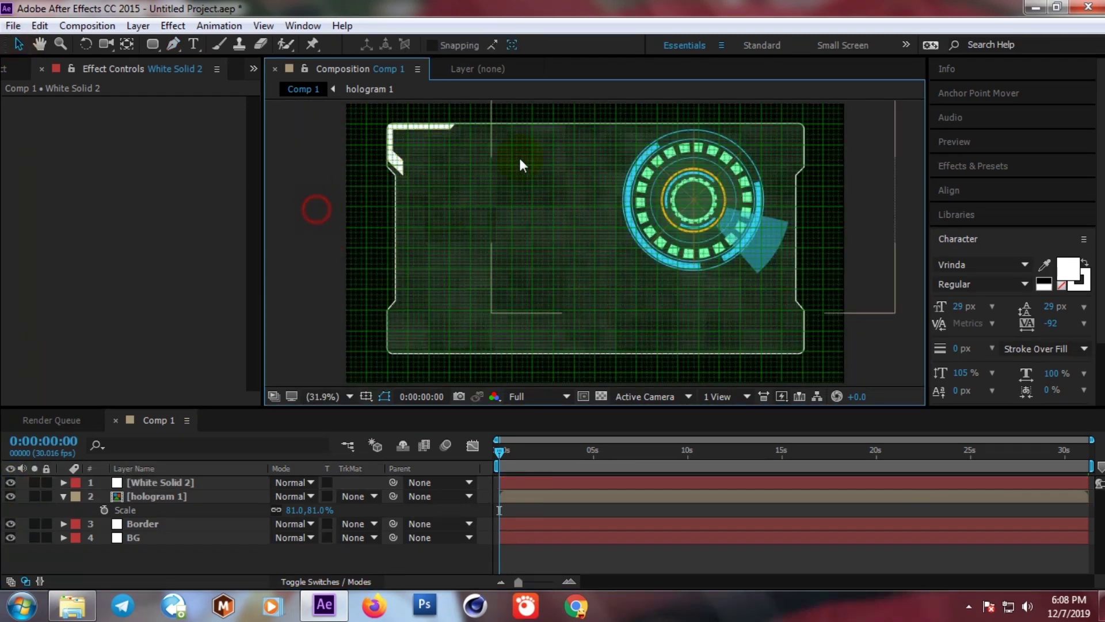
click(404, 166)
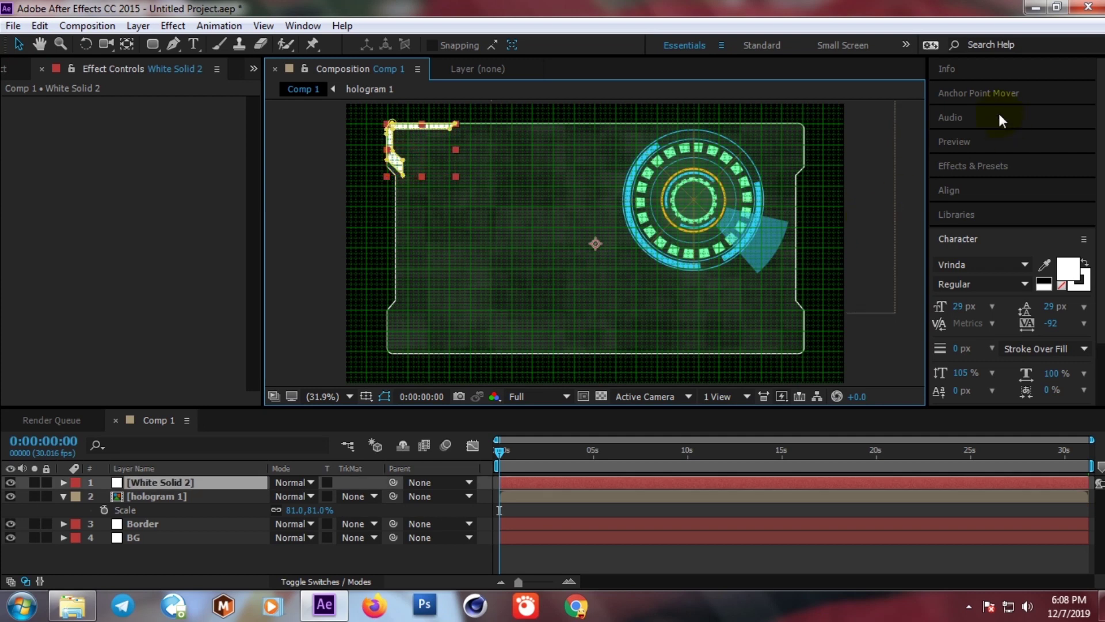
- Centre the bracket's anchor point on it with Anchor Point Mover, then reselect the layer
click(985, 97)
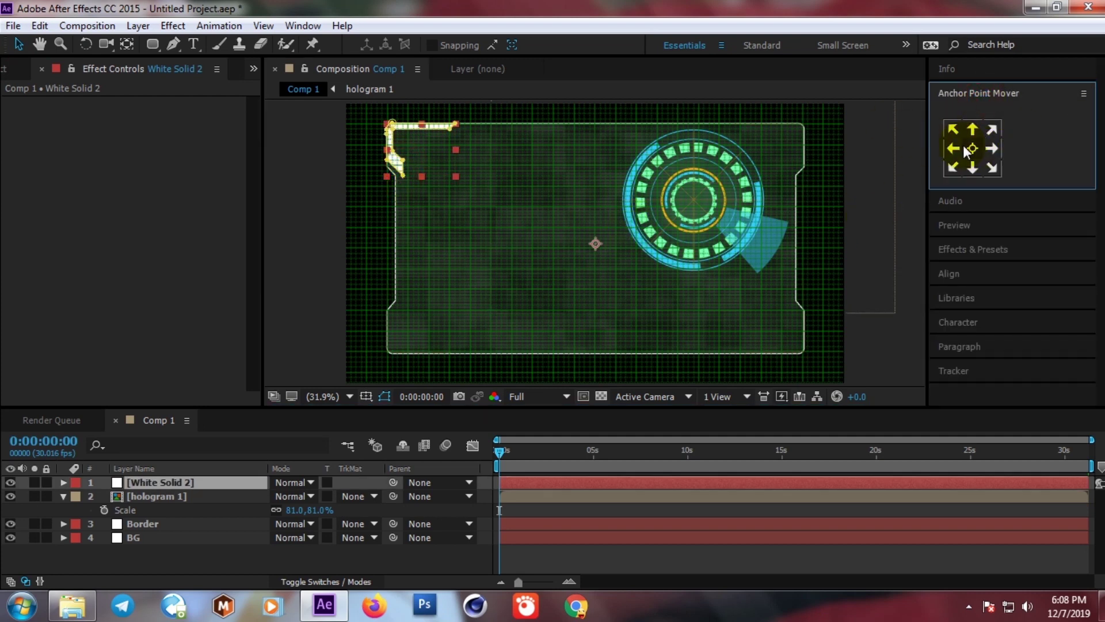
click(128, 43)
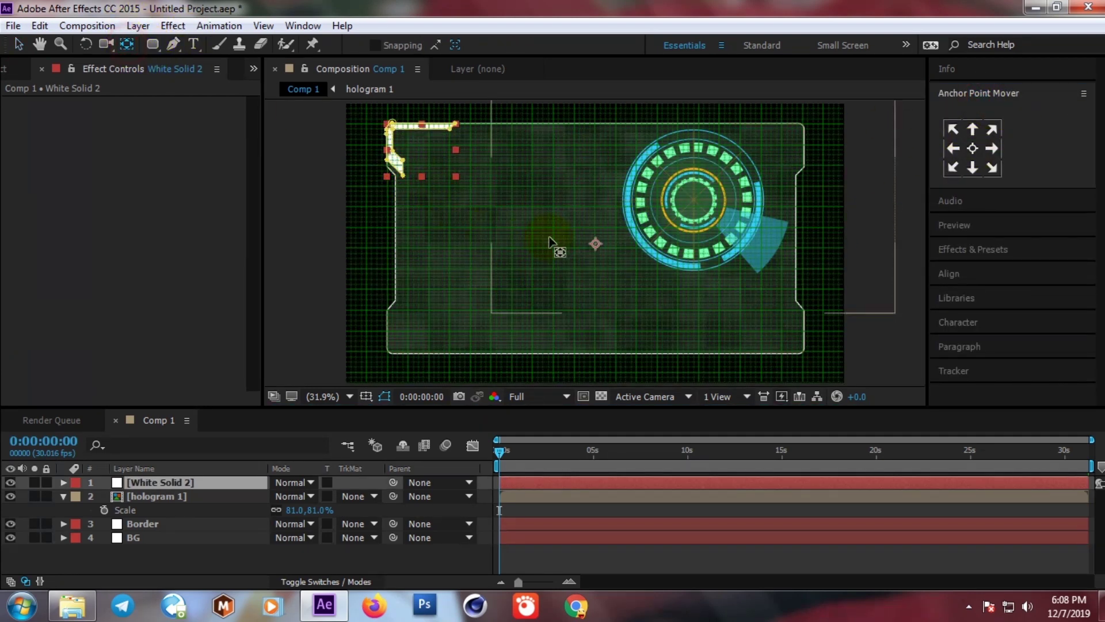
drag(596, 244, 412, 153)
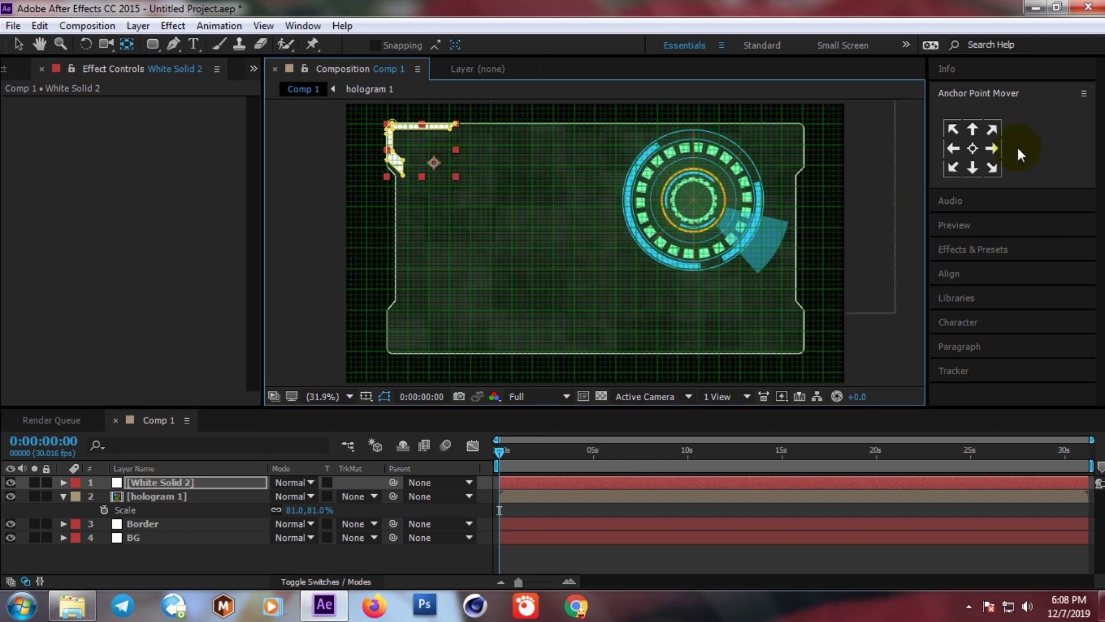
click(973, 149)
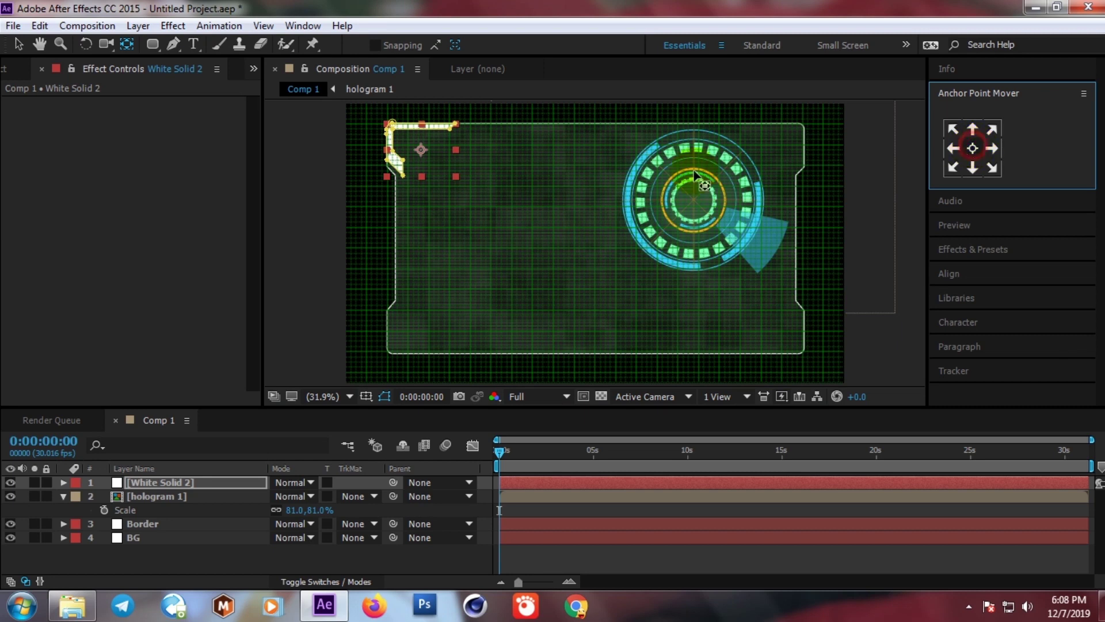
key(v)
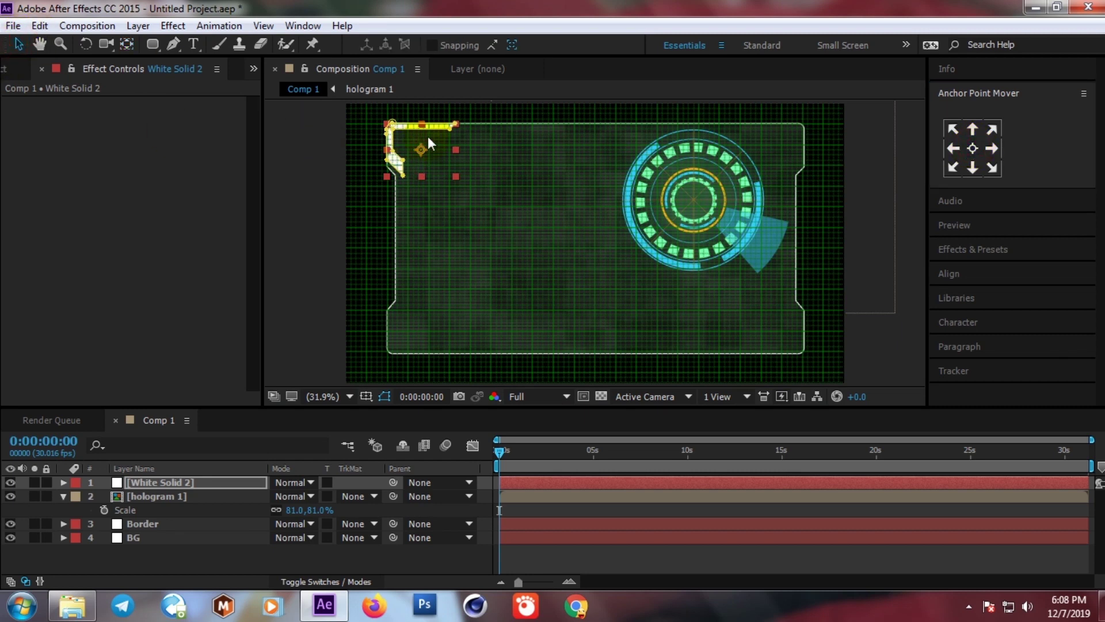
click(428, 138)
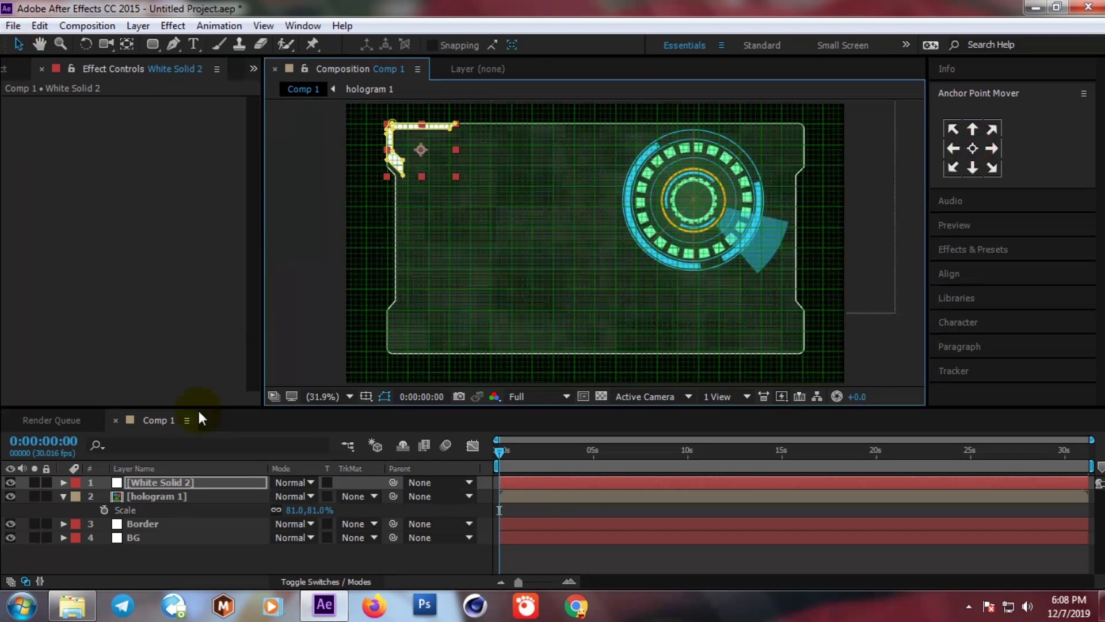
click(155, 480)
- Duplicate the bracket and mirror the copy with Scale -100, 100%
key(ctrl+d)
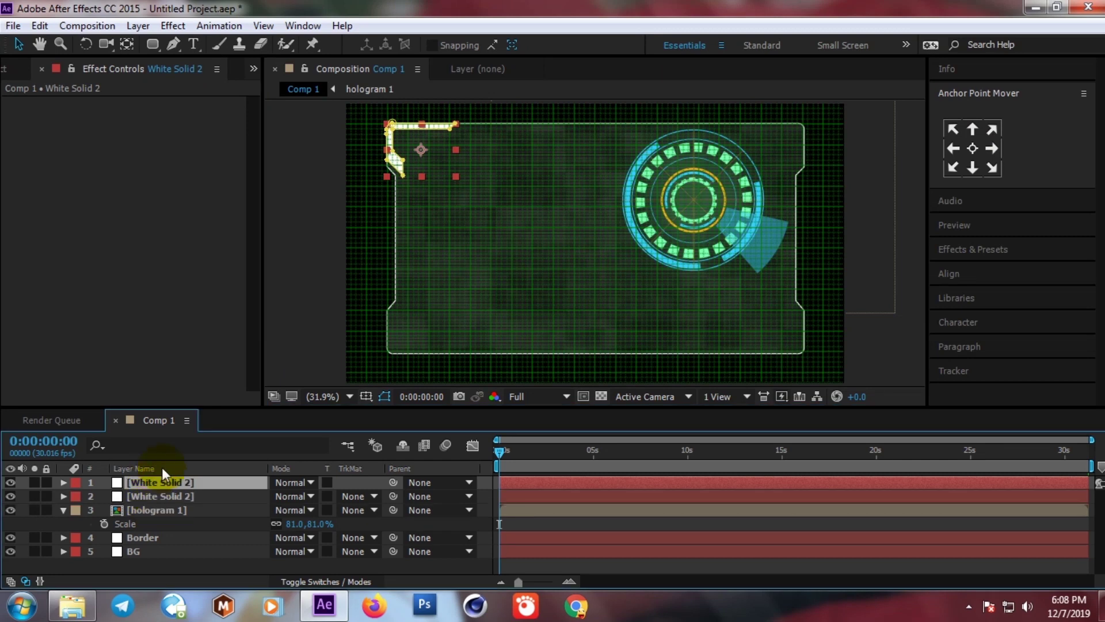
mouse_move(423, 147)
mouse_down()
mouse_move(530, 164)
mouse_move(489, 161)
mouse_up()
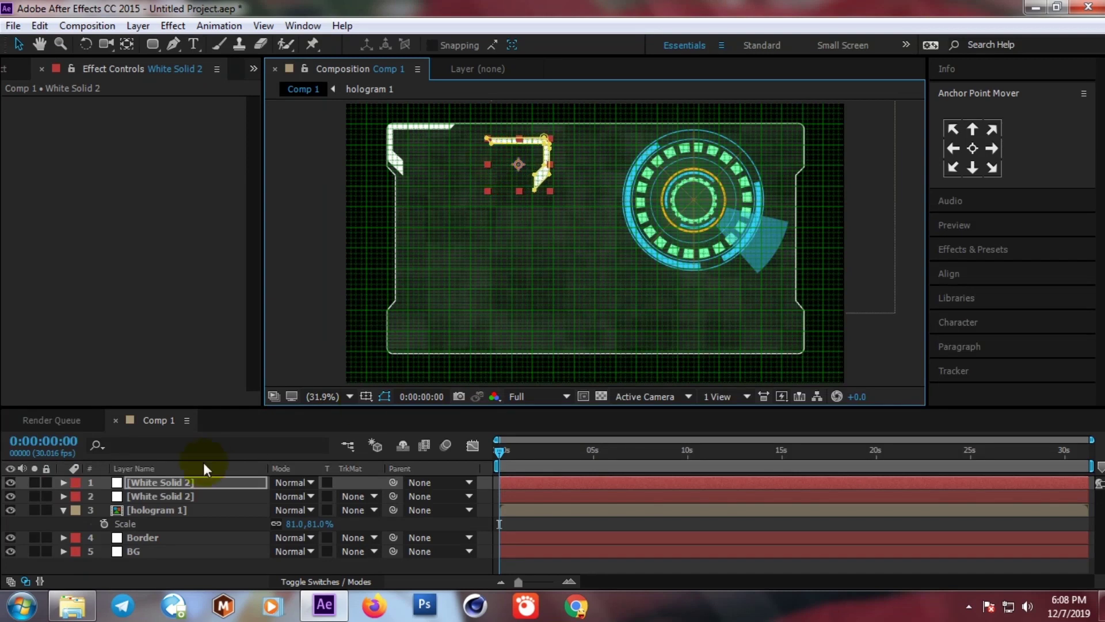
click(144, 482)
key(s)
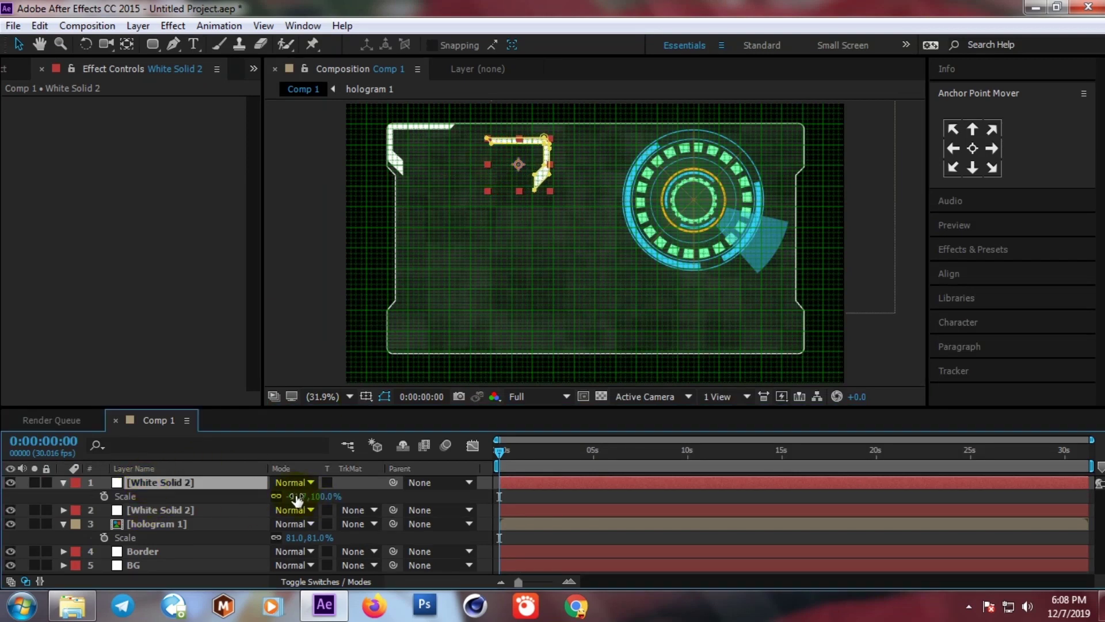
text(-1)
key(Escape)
click(295, 496)
text(-10)
key(Return)
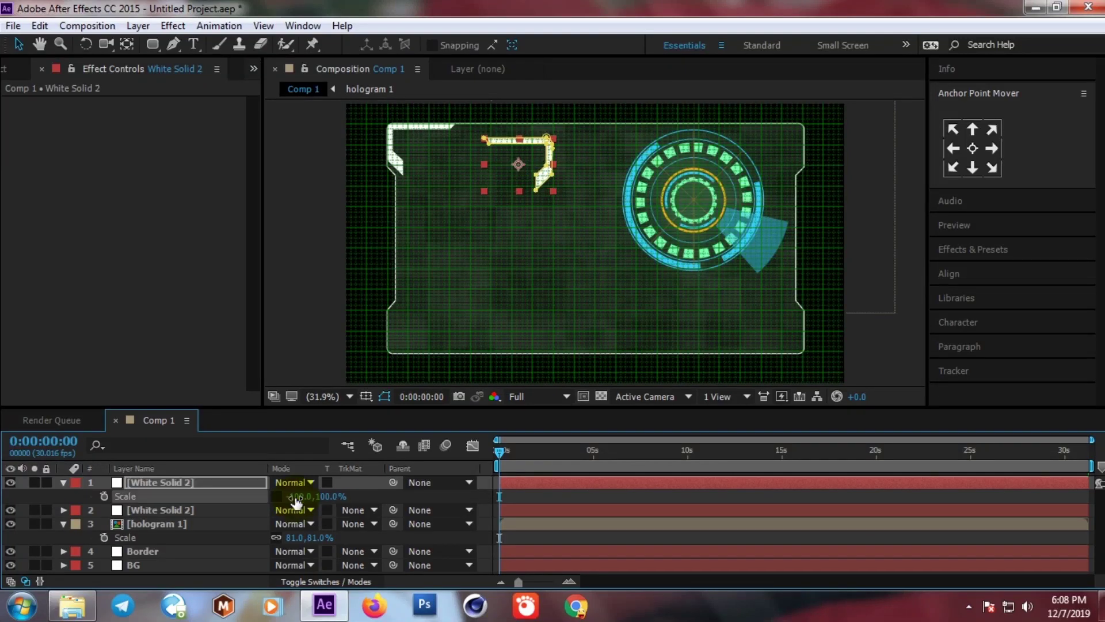
- Align the mirrored bracket with the frame's top-right corner, then duplicate it
drag(677, 159, 921, 162)
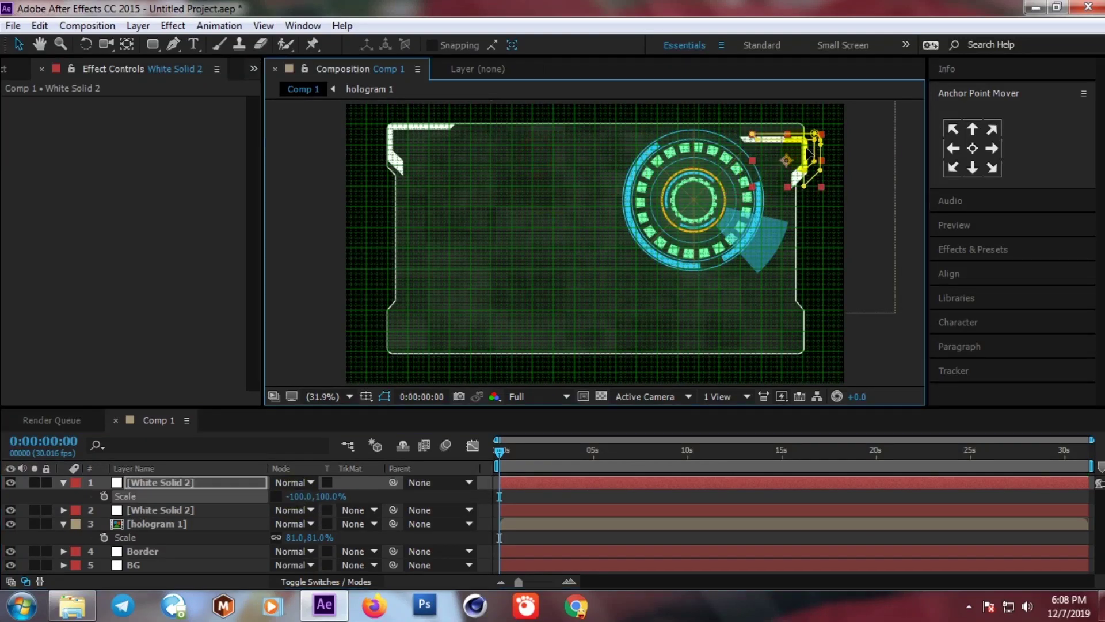
key(slash)
mouse_move(782, 184)
mouse_down()
mouse_move(519, 295)
mouse_move(259, 431)
mouse_up()
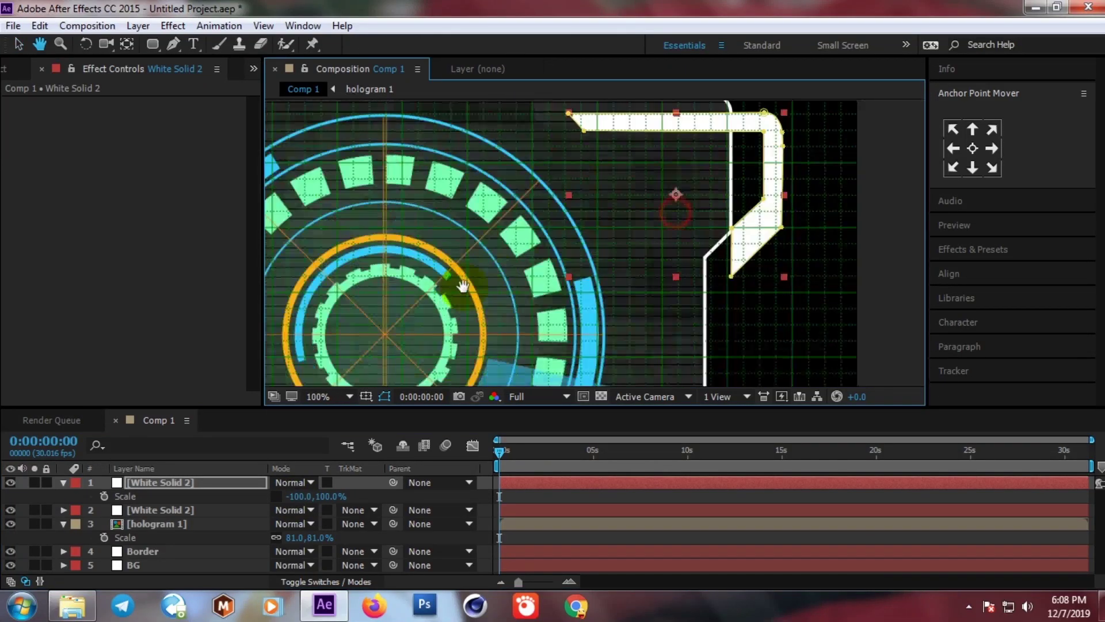
drag(633, 202, 613, 200)
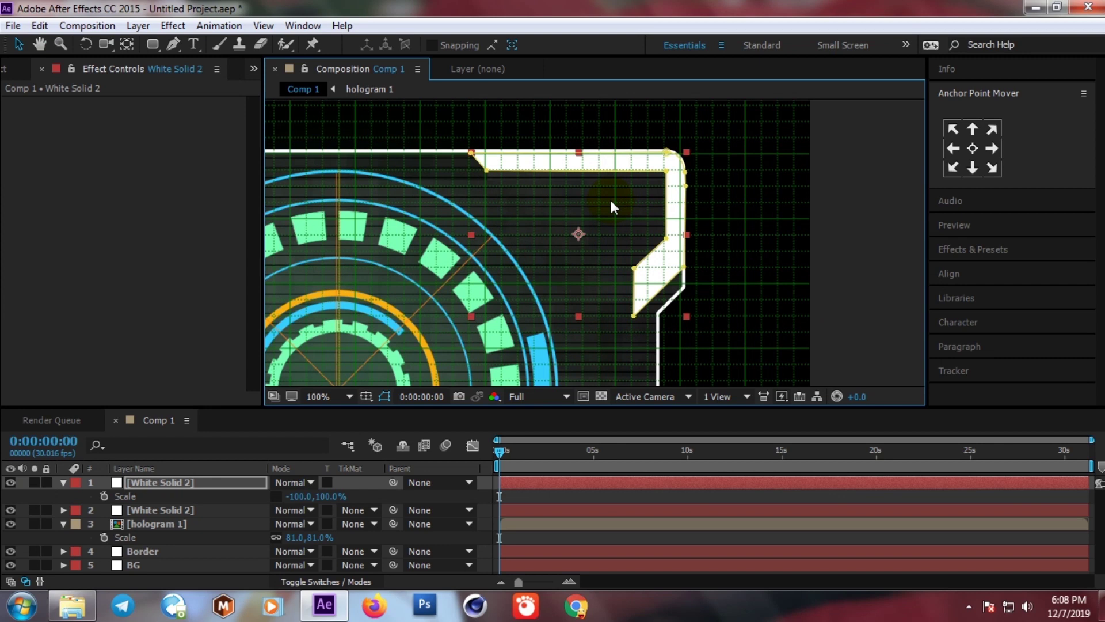
drag(637, 194, 675, 165)
click(150, 488)
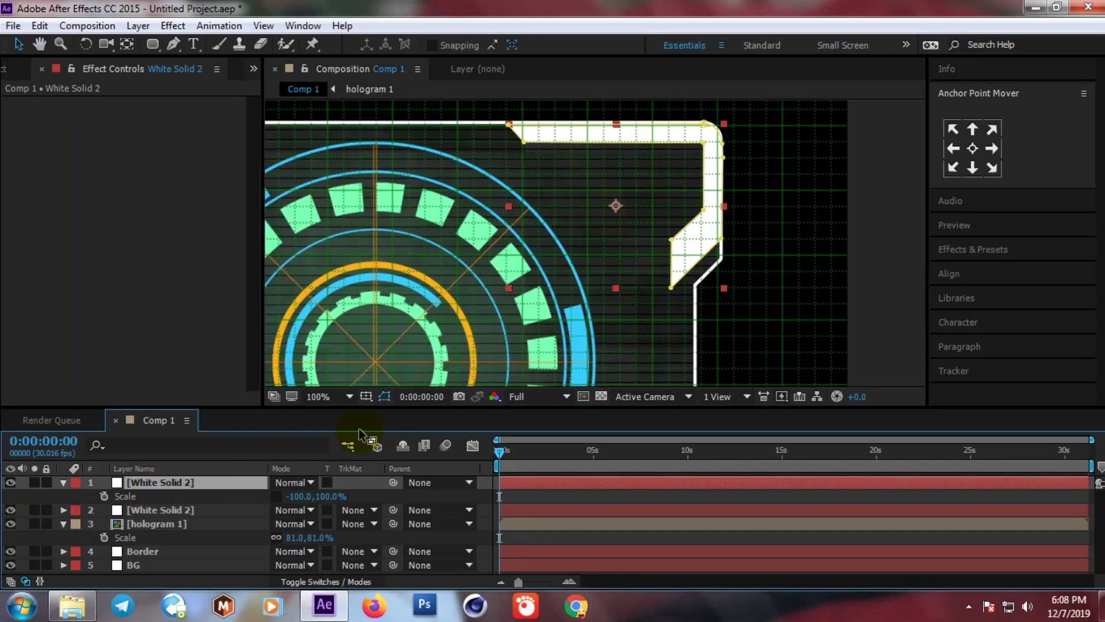
key(ctrl+d)
- Flip the new copy upside down by setting its vertical scale to -100%
drag(615, 131, 619, 212)
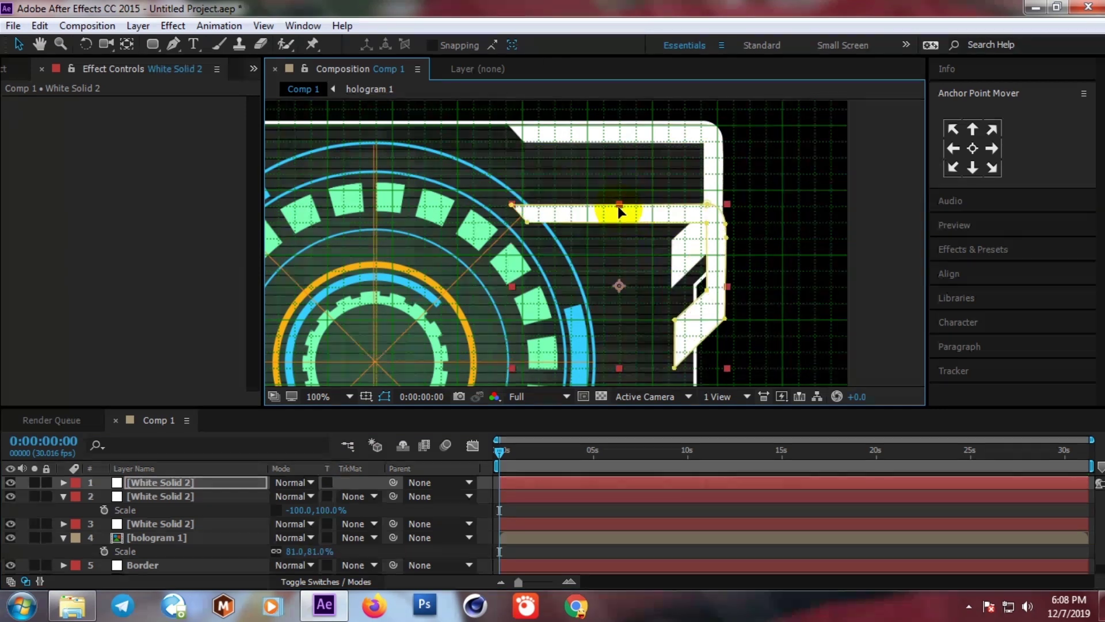
drag(624, 367, 617, 217)
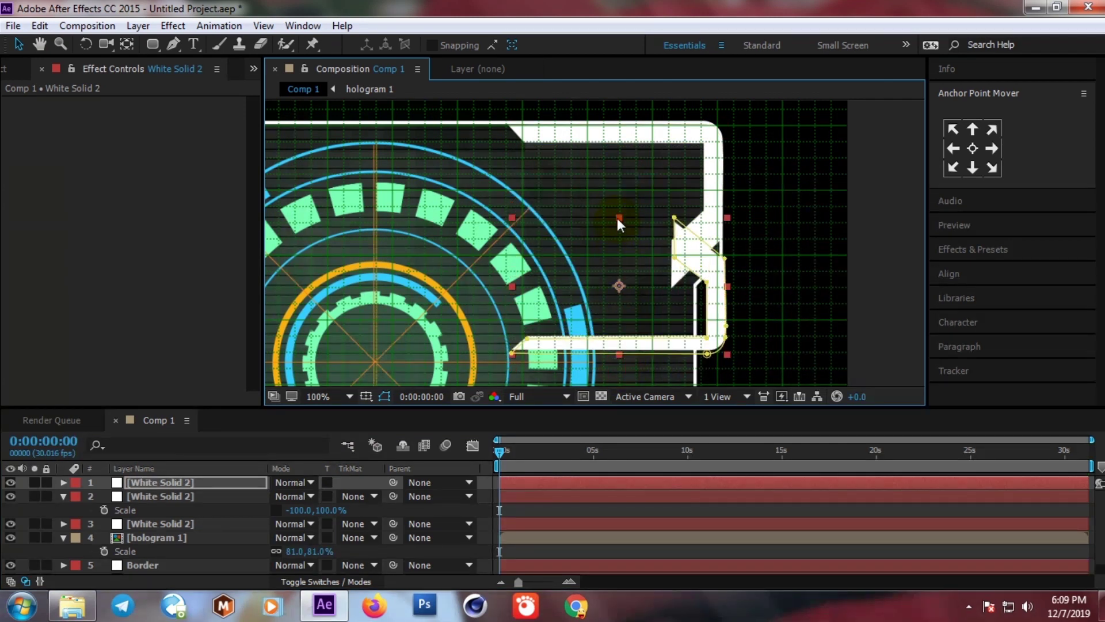
key(s)
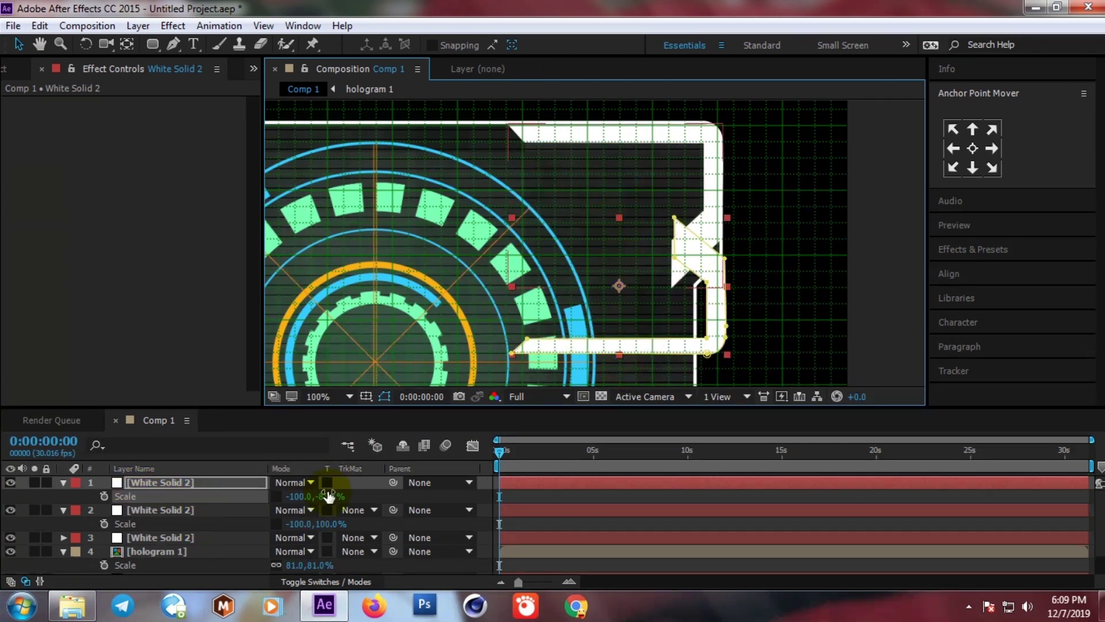
click(334, 496)
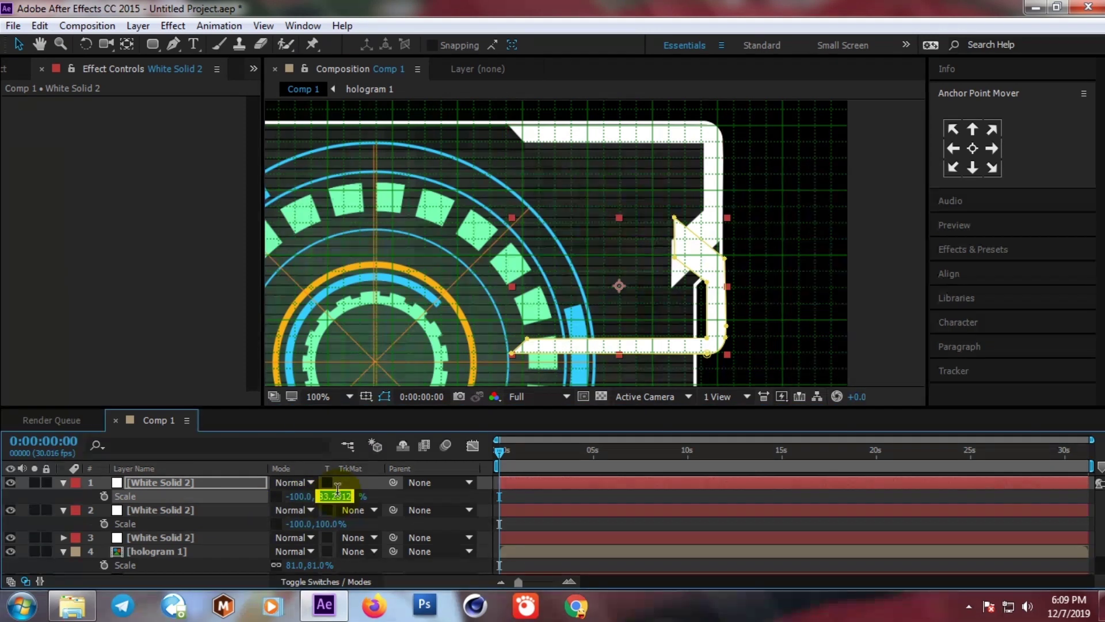
text(-100)
key(Return)
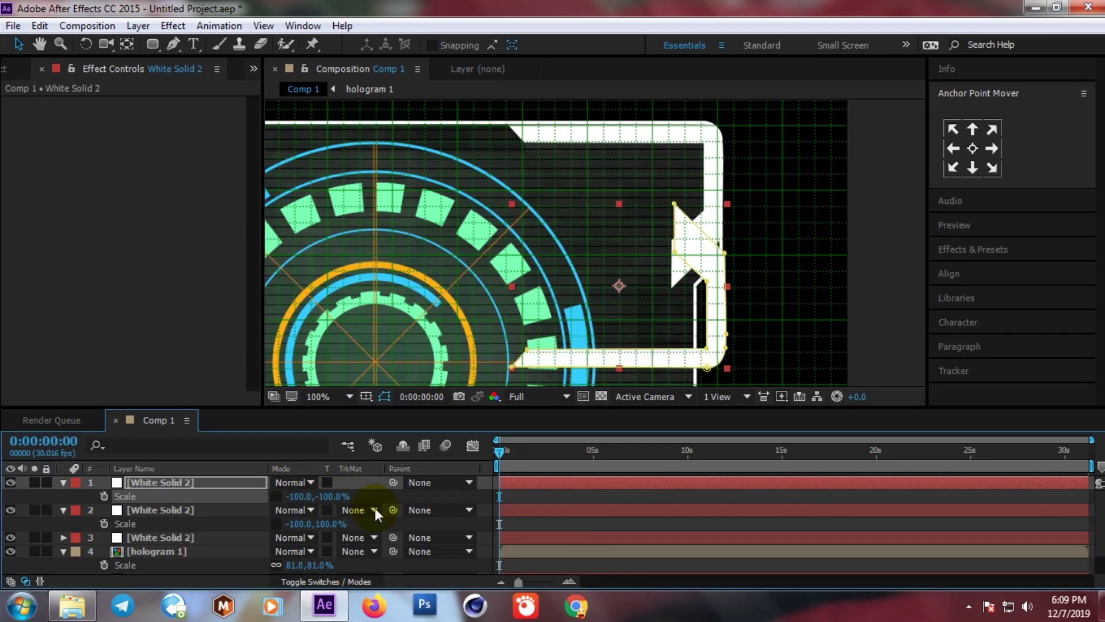
- Fit the -100, -100% bracket into the frame's bottom-right corner and reselect it
scroll(668, 276, down, 5)
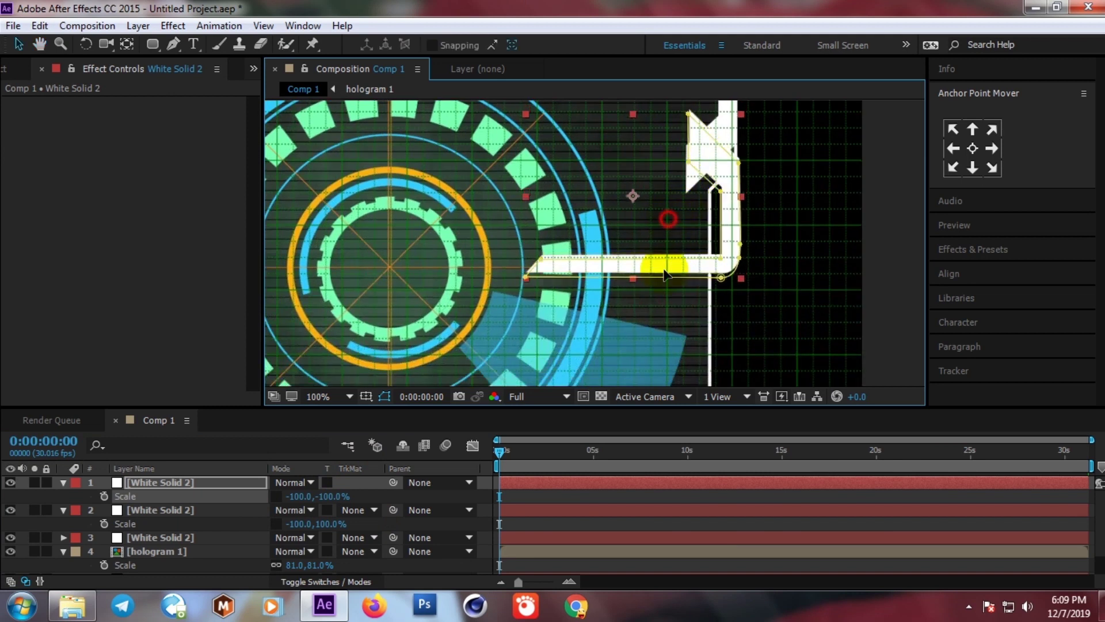
scroll(679, 271, down, 2)
scroll(719, 288, down, 3)
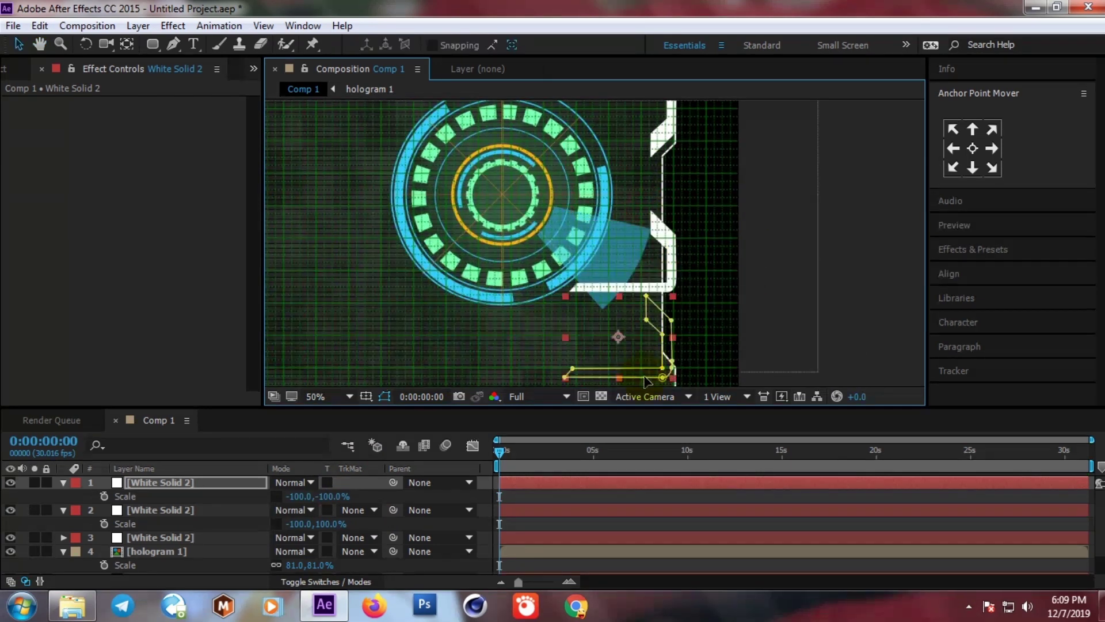
scroll(737, 331, down, 3)
drag(641, 277, 639, 310)
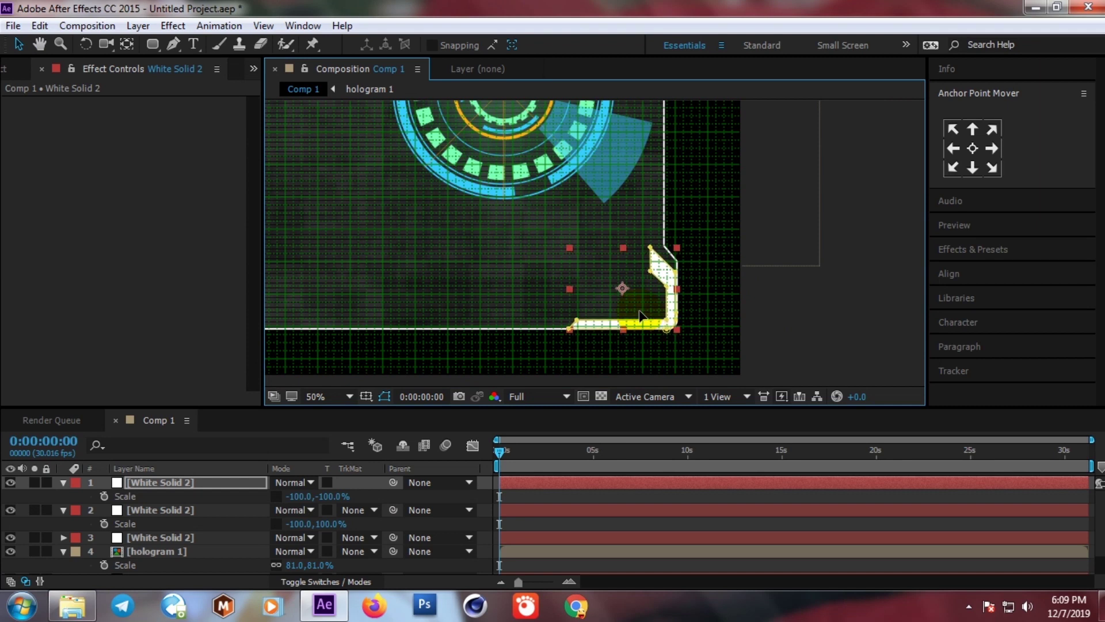
click(857, 328)
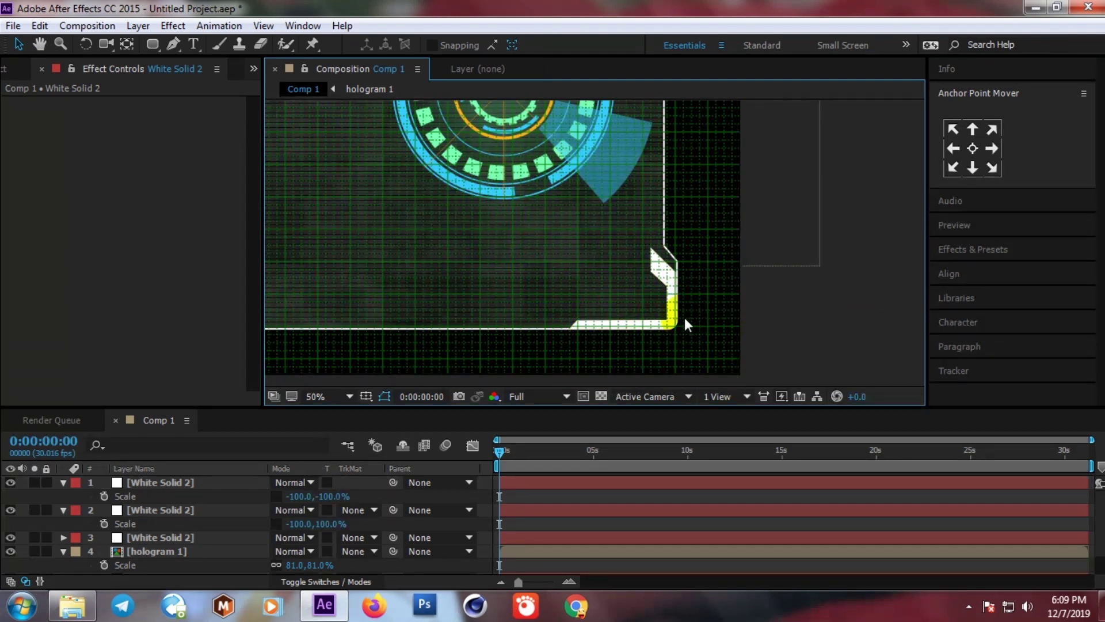
click(610, 311)
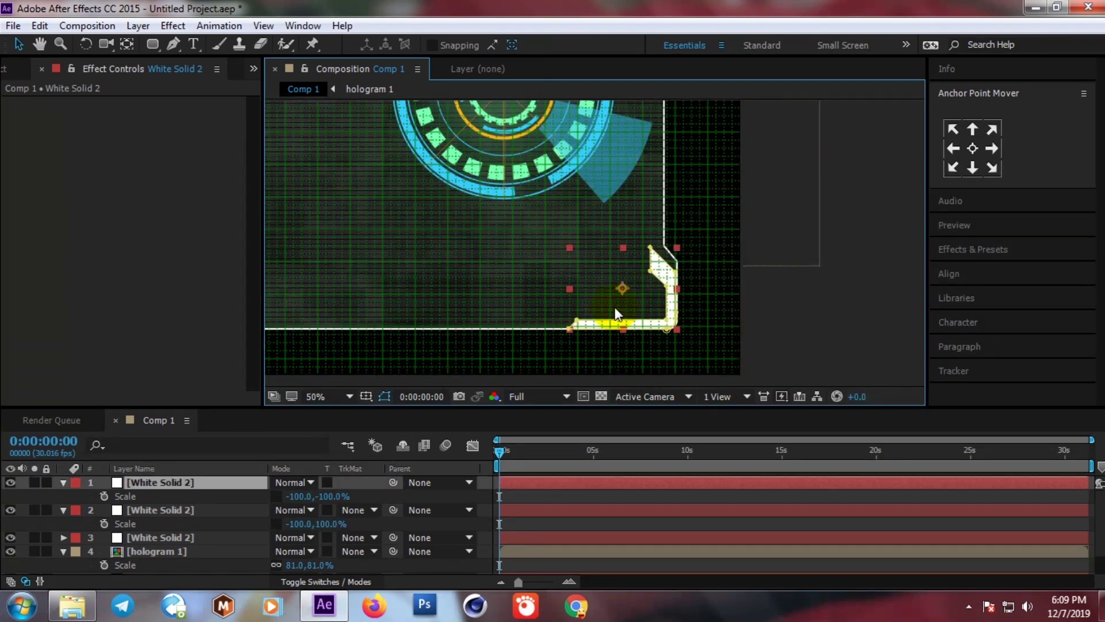
- Duplicate the bottom-right bracket, slide the copy left along the bottom edge, and undo a stray scale edit
key(ctrl+d)
drag(617, 314, 444, 306)
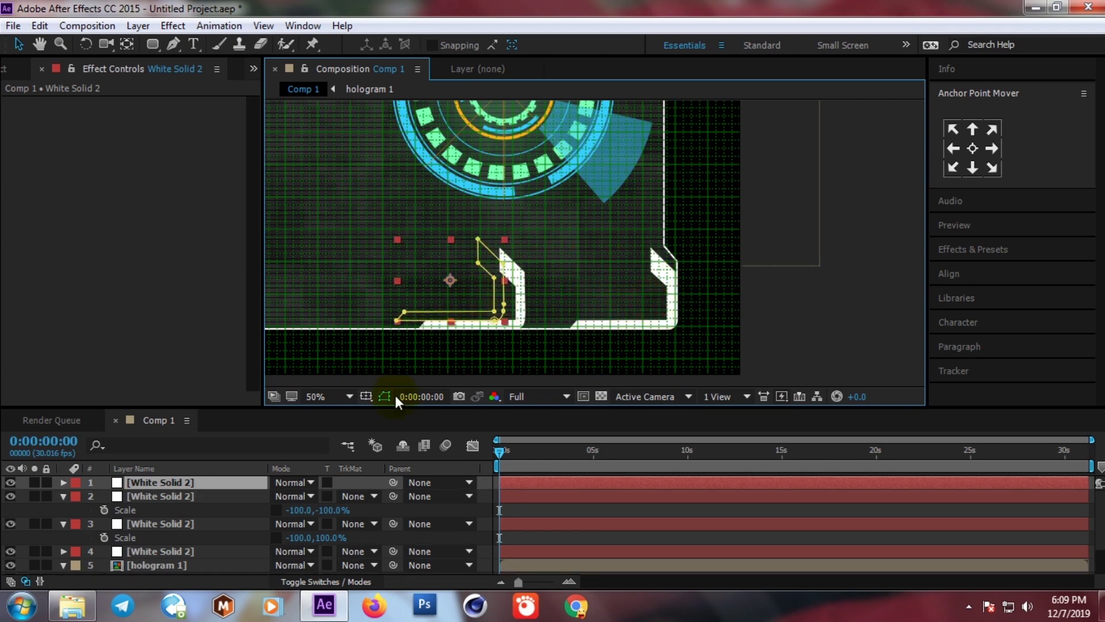
click(293, 510)
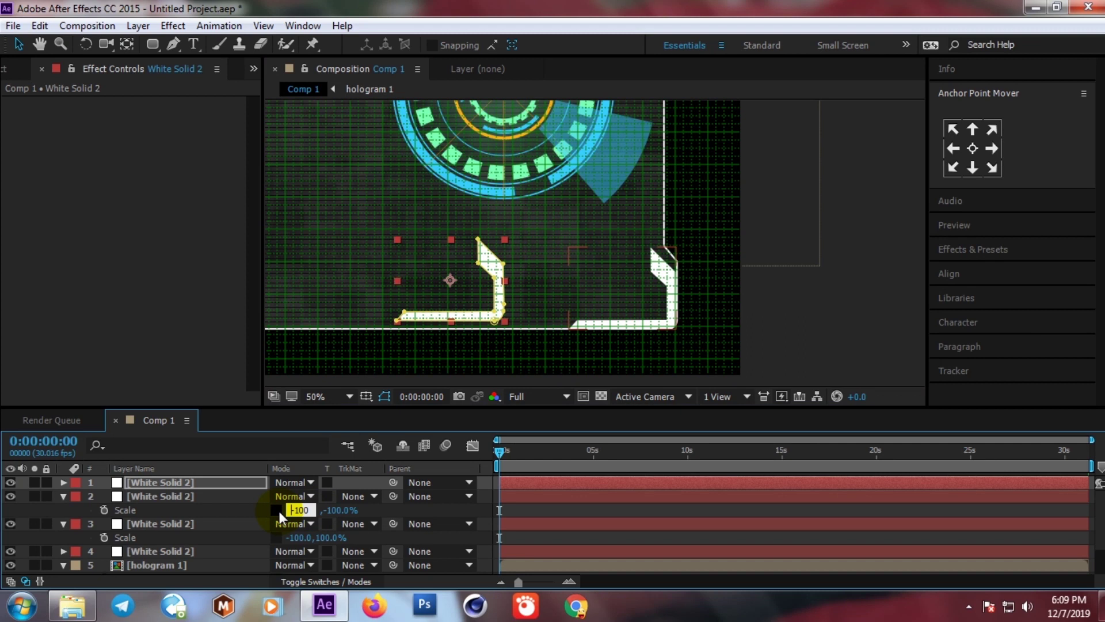
text(100)
key(Return)
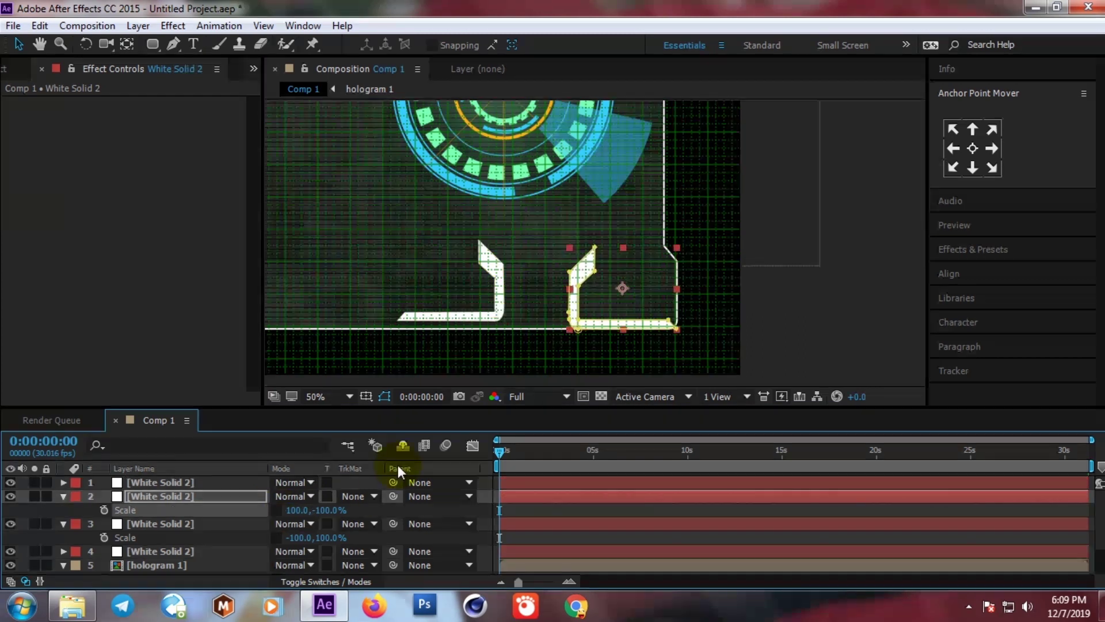
click(452, 281)
key(ctrl+z)
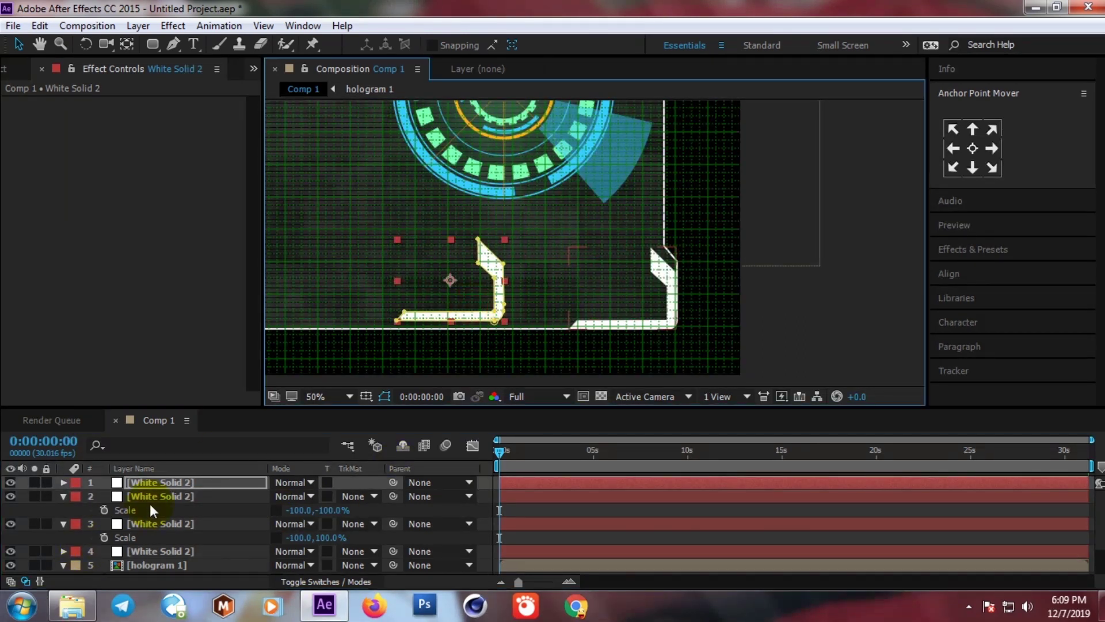
- Mirror the left copy by setting its horizontal scale to 100%
click(151, 483)
key(s)
click(295, 497)
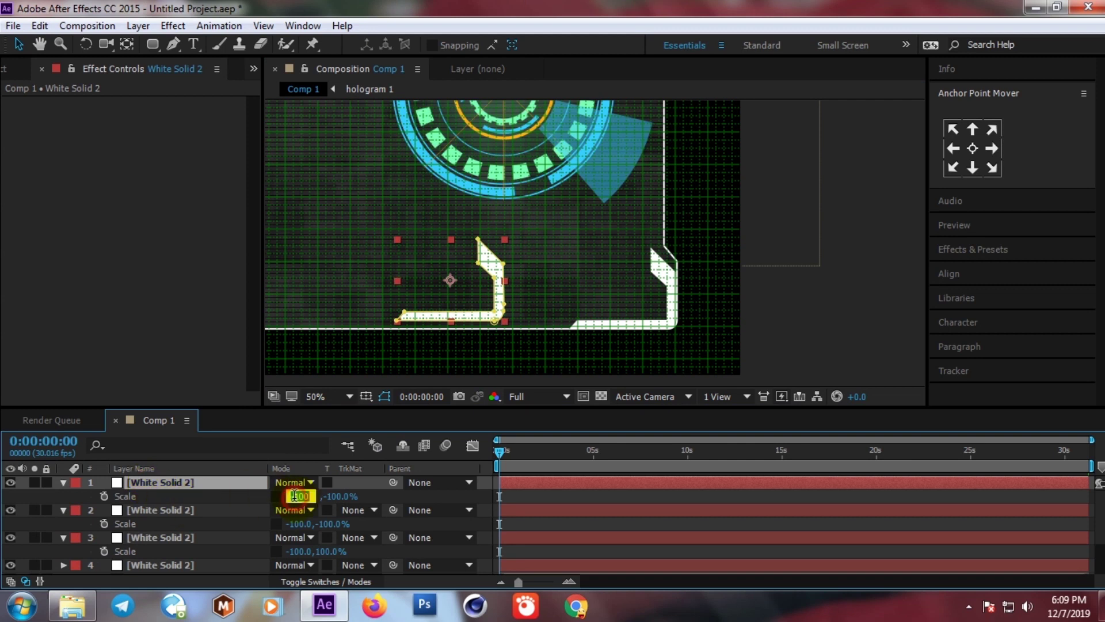
text(100)
key(Return)
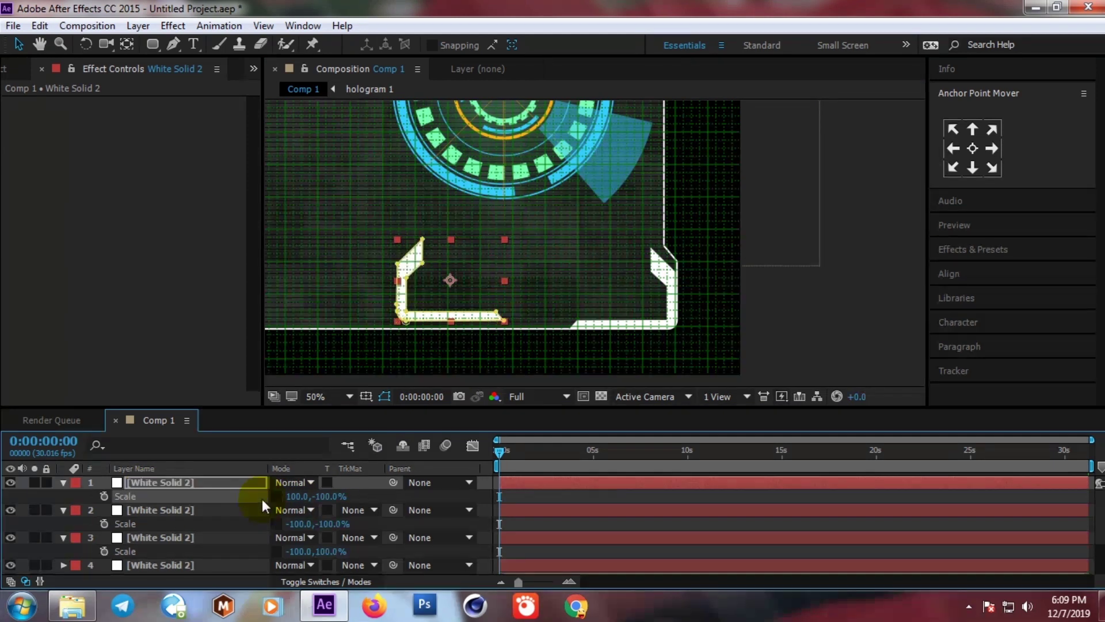
- Move the mirrored bracket into the frame's bottom-left corner and check its fit
drag(390, 205, 653, 223)
key(v)
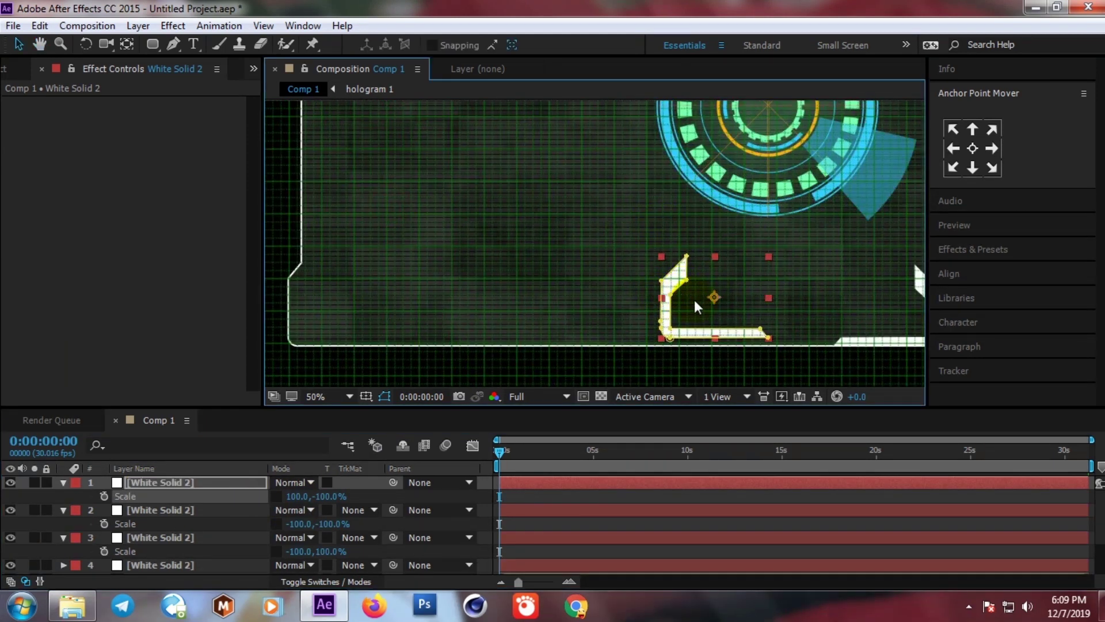
drag(695, 306, 324, 316)
scroll(336, 309, up, 2)
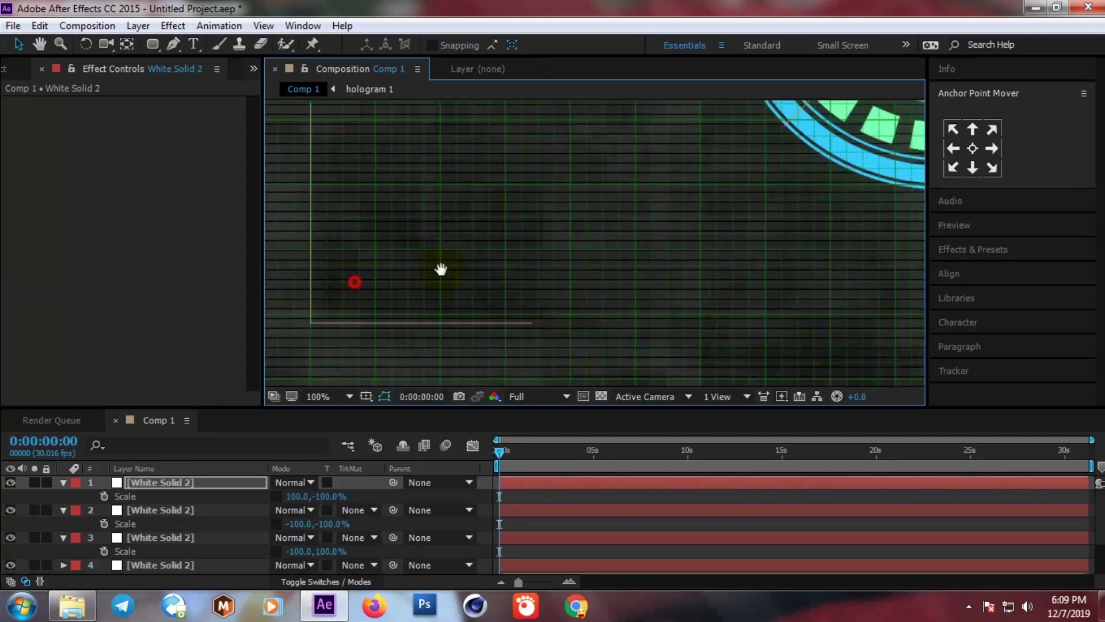
key(h)
drag(439, 267, 546, 284)
key(v)
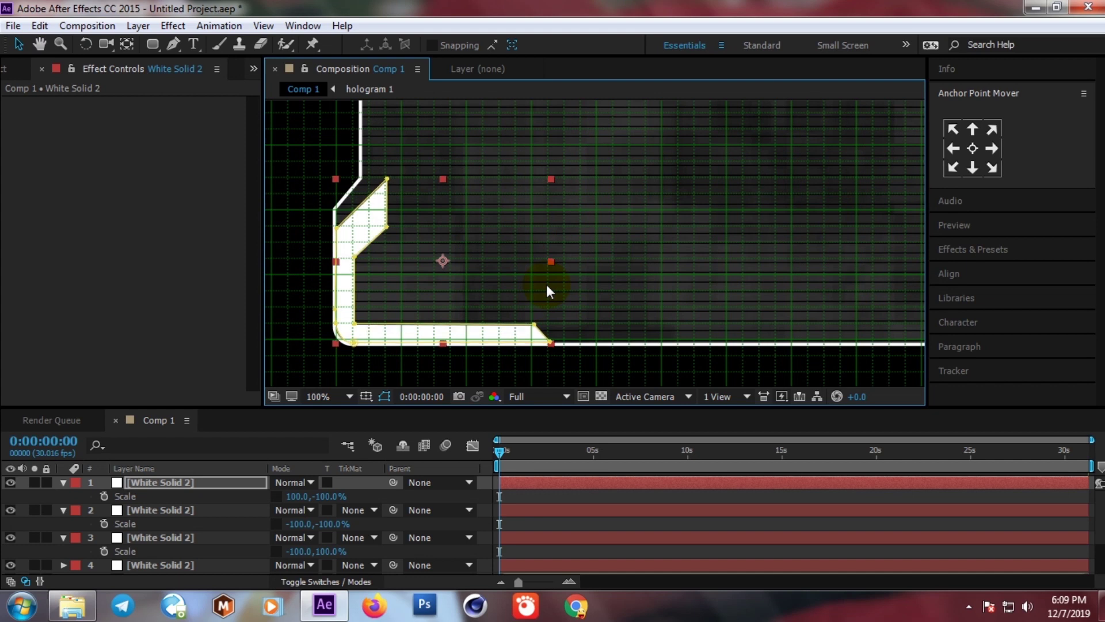
scroll(396, 283, down, 2)
scroll(627, 216, down, 2)
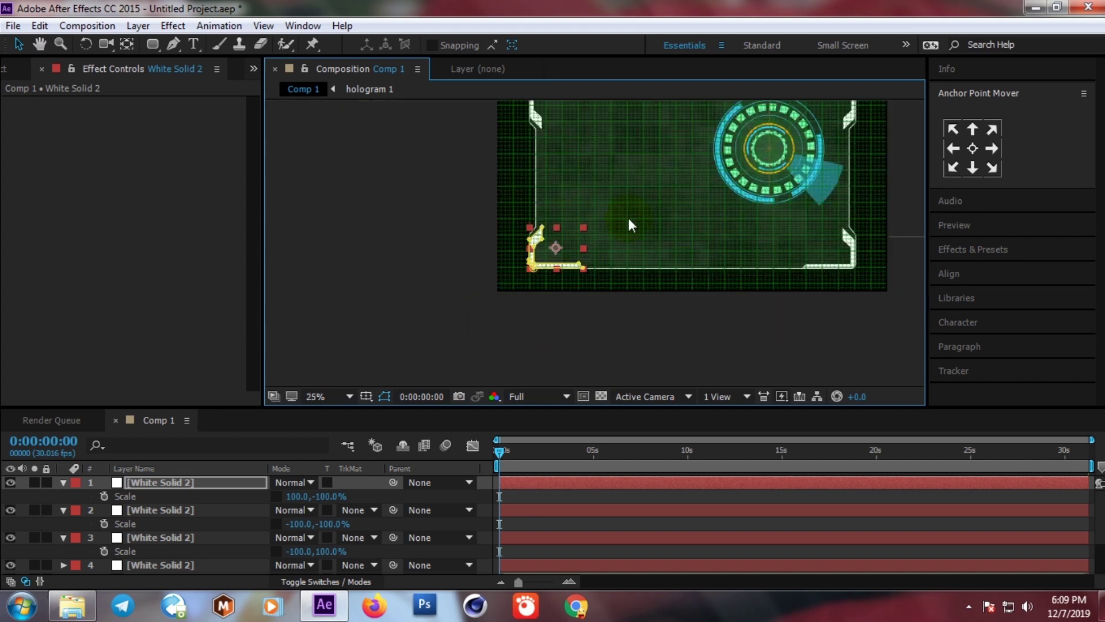
key(h)
drag(509, 232, 389, 247)
key(v)
click(346, 234)
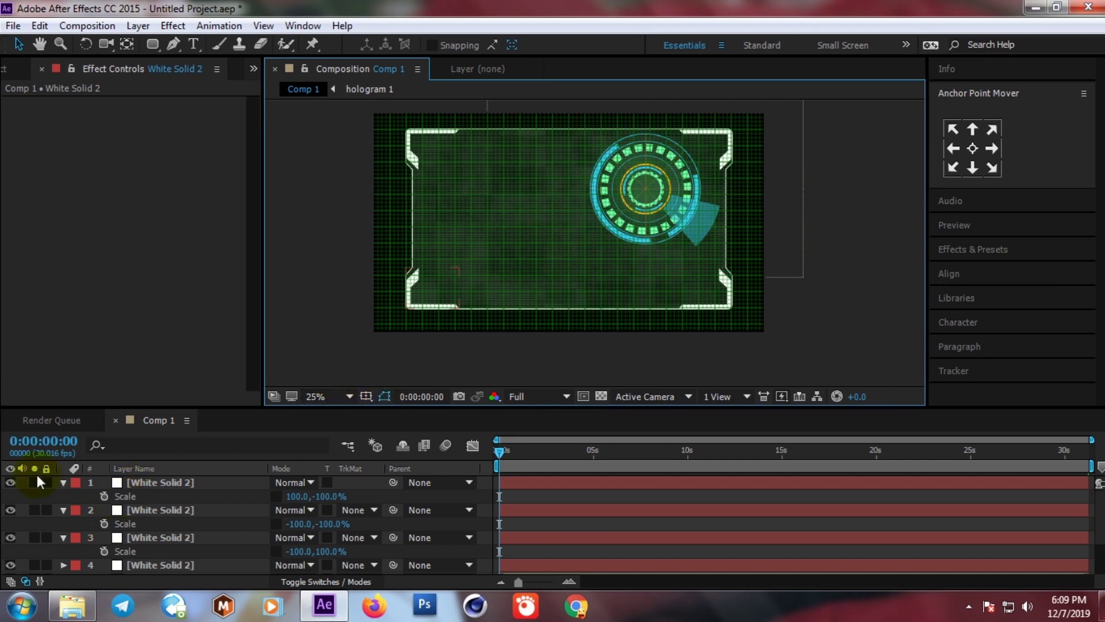
- Collapse the layer properties and move Border above hologram 1
click(64, 483)
click(63, 496)
click(63, 510)
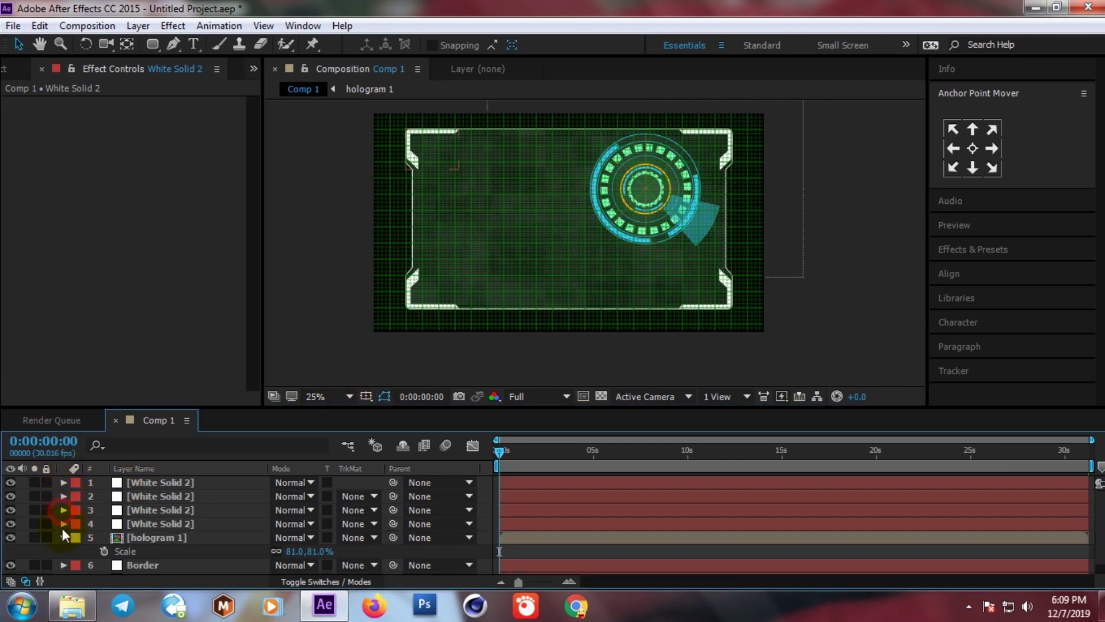
click(63, 537)
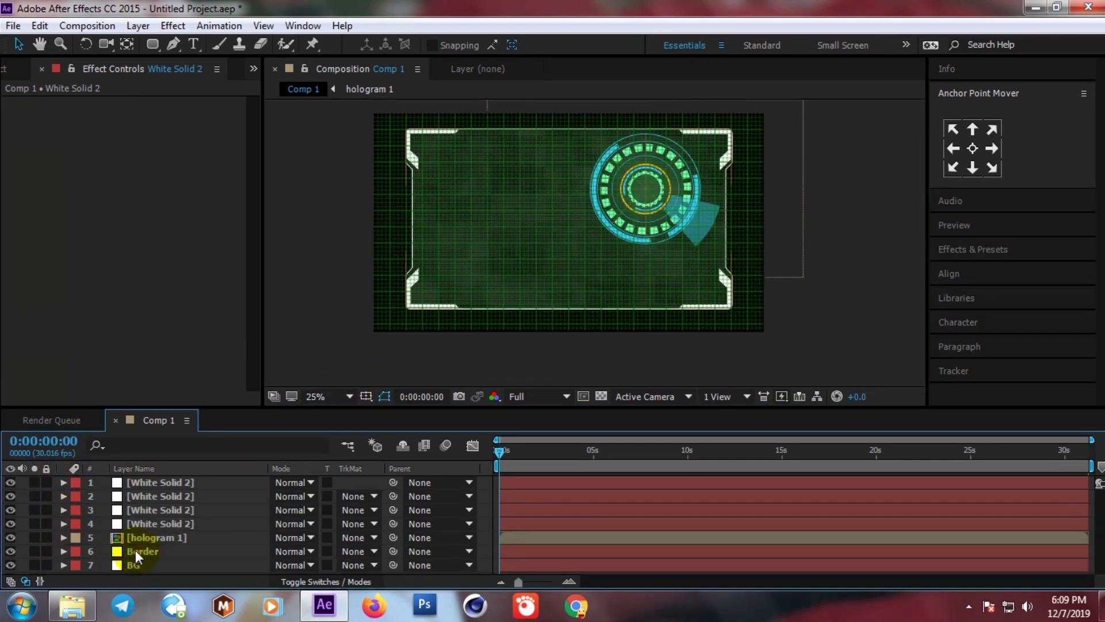
drag(136, 551, 147, 533)
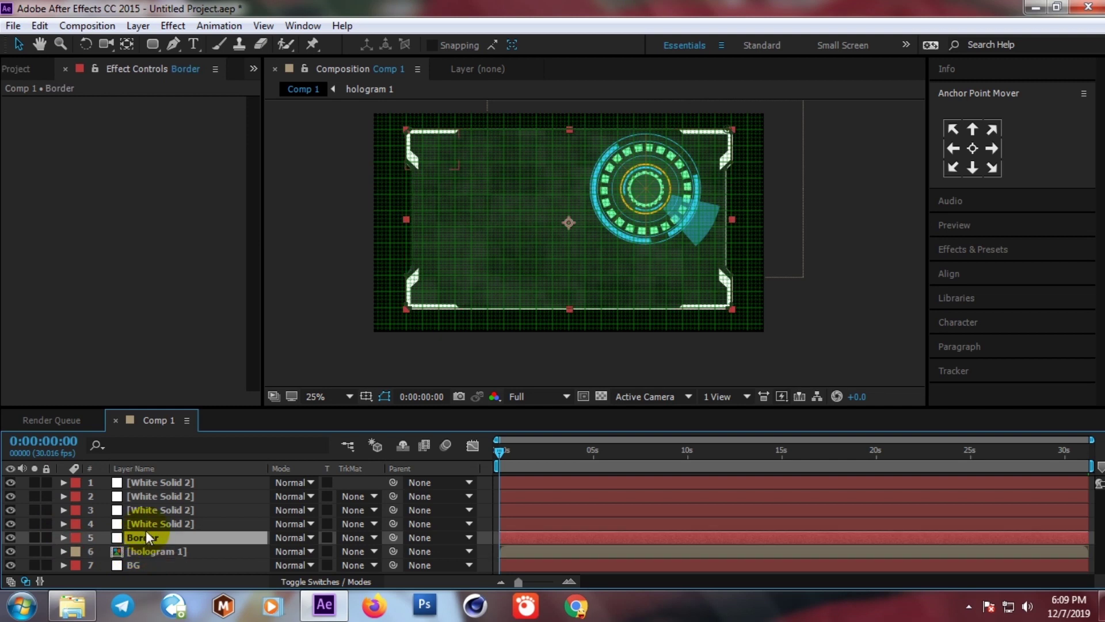
- Pre-compose the four brackets and Border into a comp named 'border'
shift+click(150, 485)
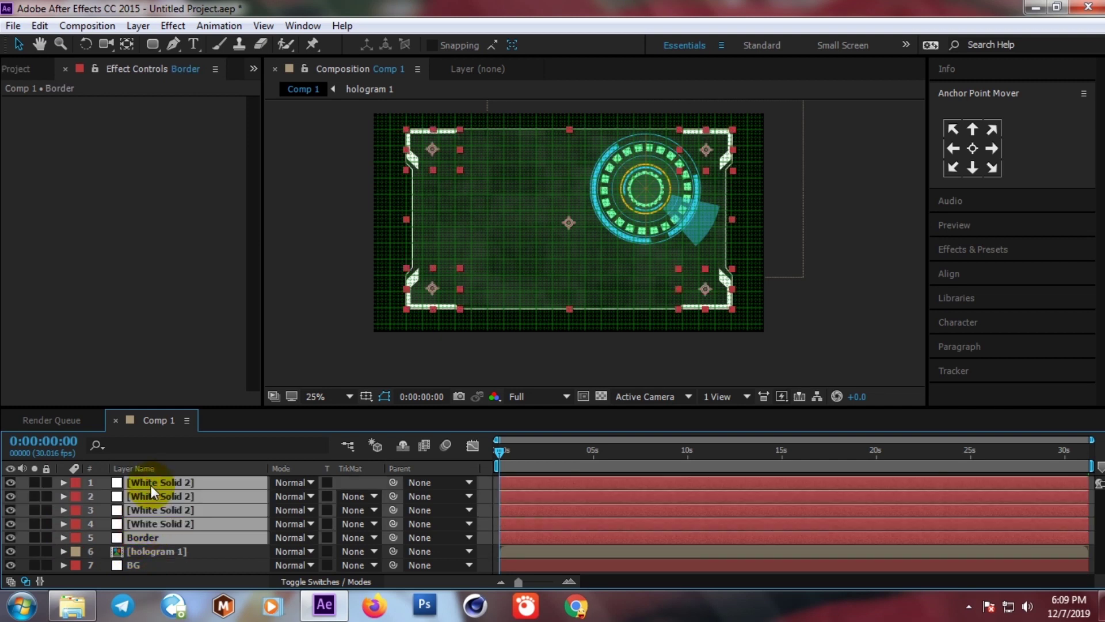
right_click(168, 513)
click(233, 506)
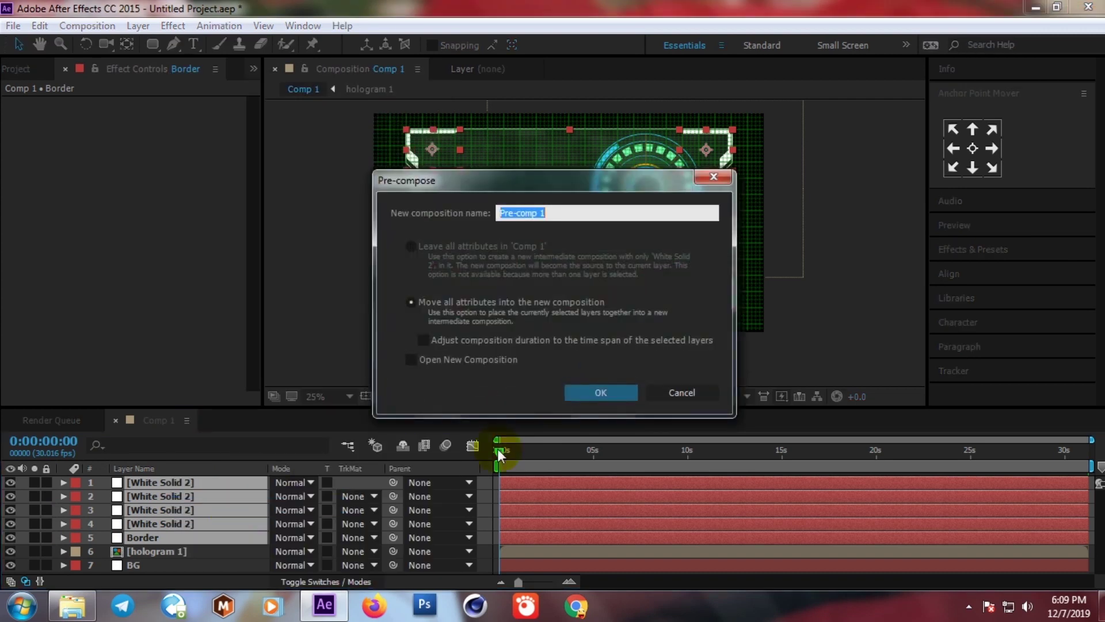
text(border)
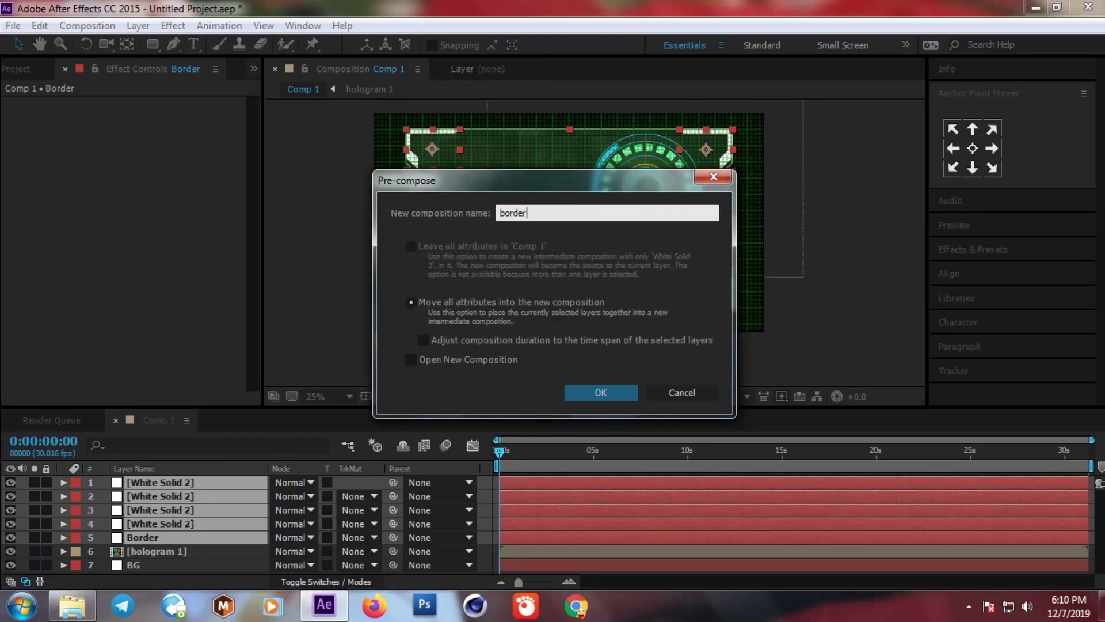
key(Return)
- Move hologram 1 above the border precomp and hide the viewer grid
click(155, 497)
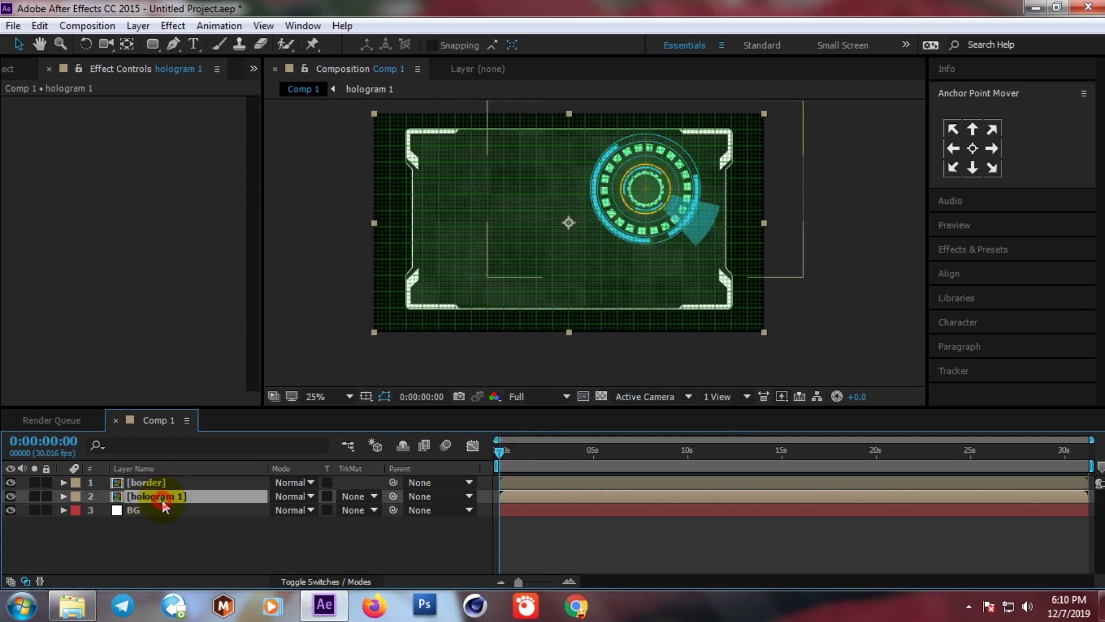
ctrl+click(144, 483)
drag(144, 482, 137, 504)
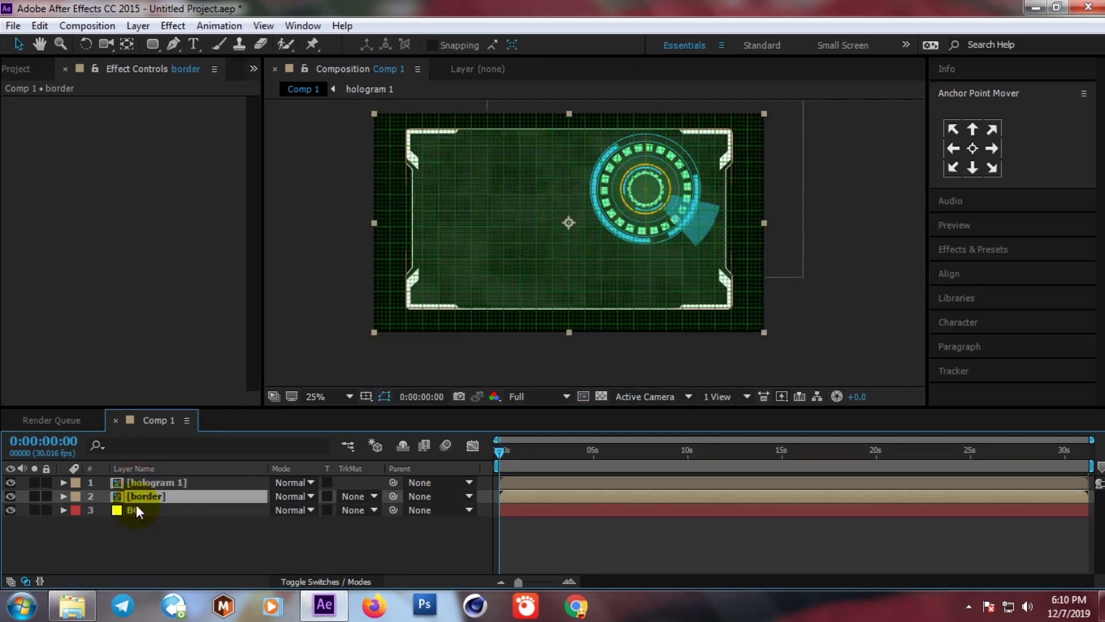
click(366, 396)
click(381, 452)
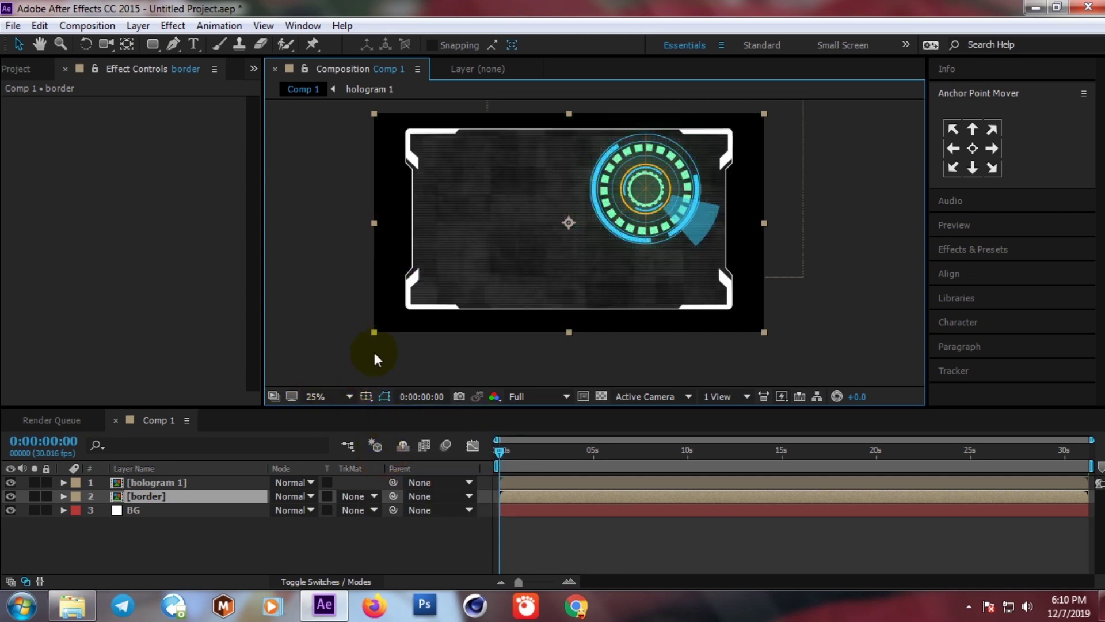
- Fit the composition in the viewer and select BG to show its effects
click(333, 305)
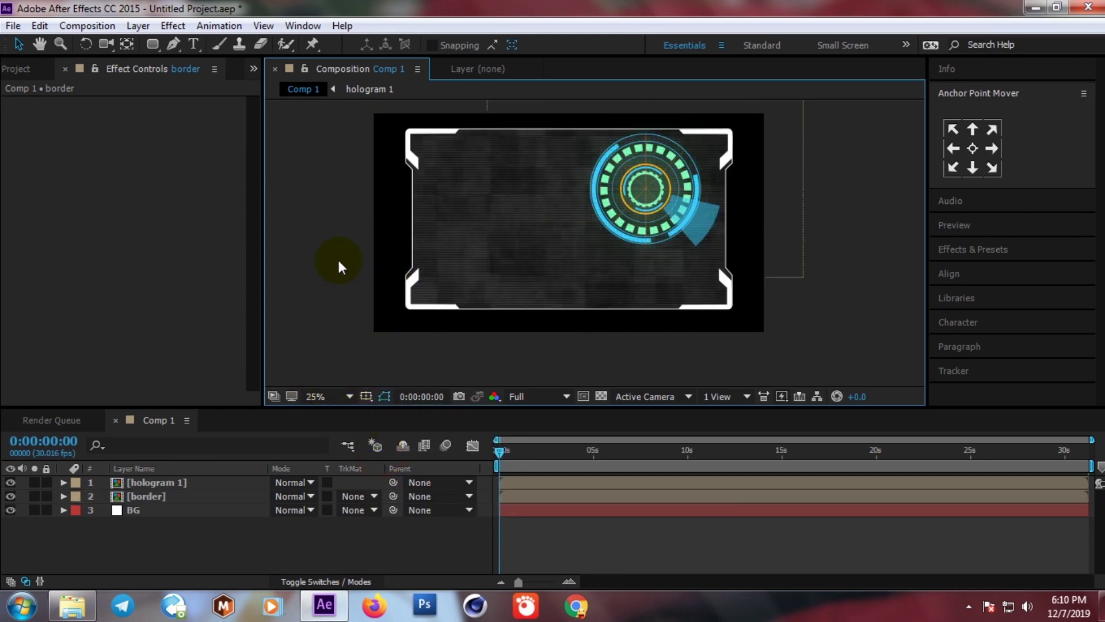
click(317, 397)
click(352, 122)
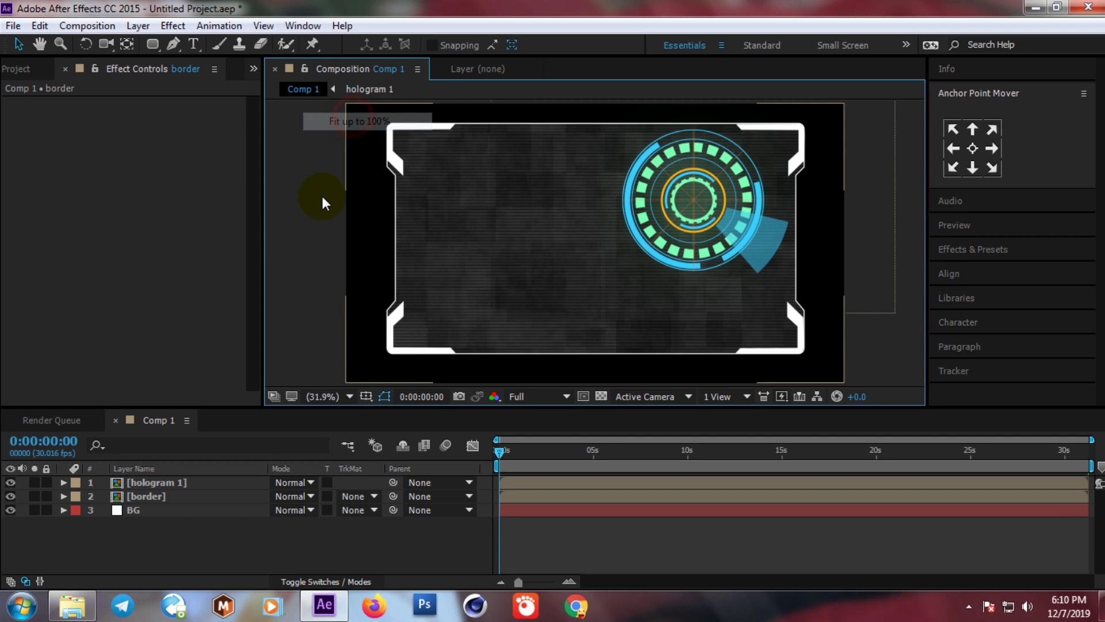
click(147, 494)
click(150, 511)
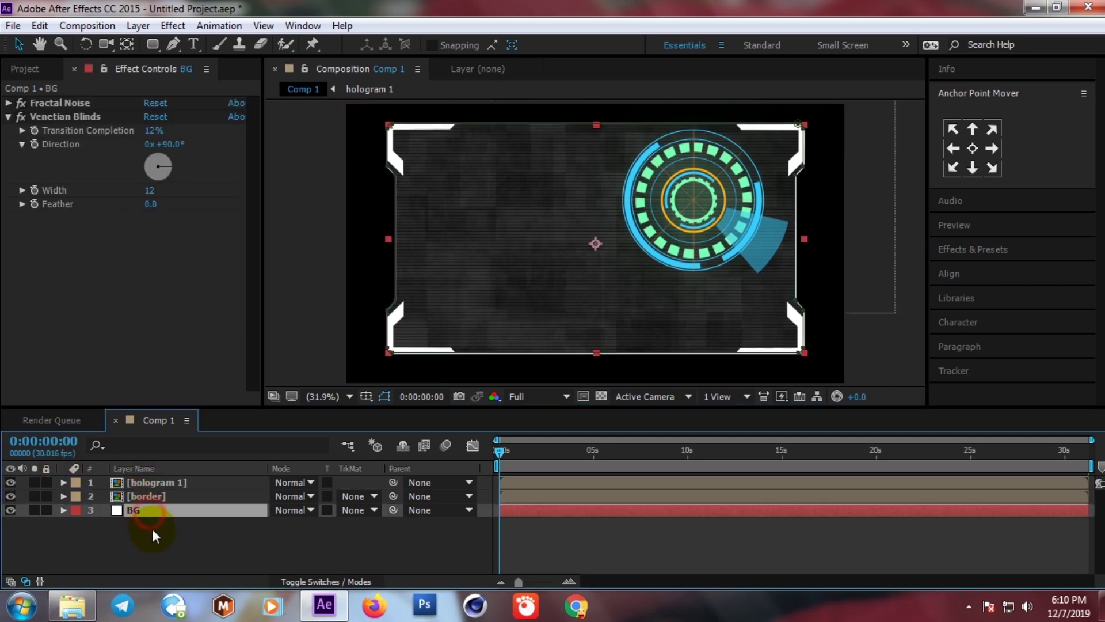
- Create a new solid coloured 37CEFF, eyedropper-sampled from the hologram ring's blue
right_click(185, 517)
mouse_move(228, 382)
click(409, 424)
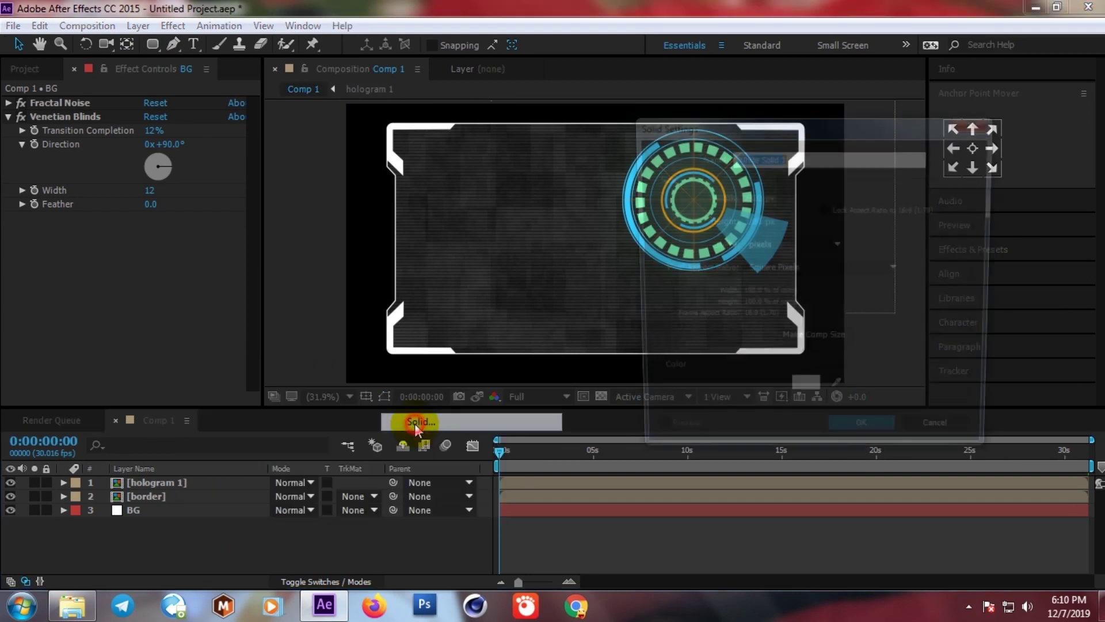
click(813, 398)
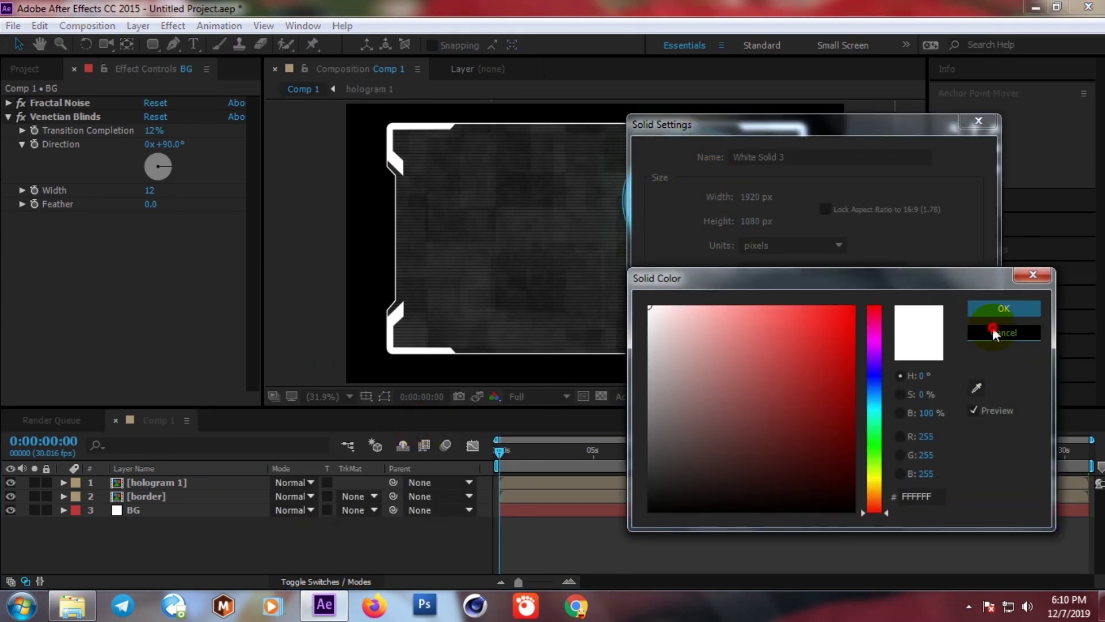
click(1003, 309)
drag(772, 126, 870, 119)
click(903, 384)
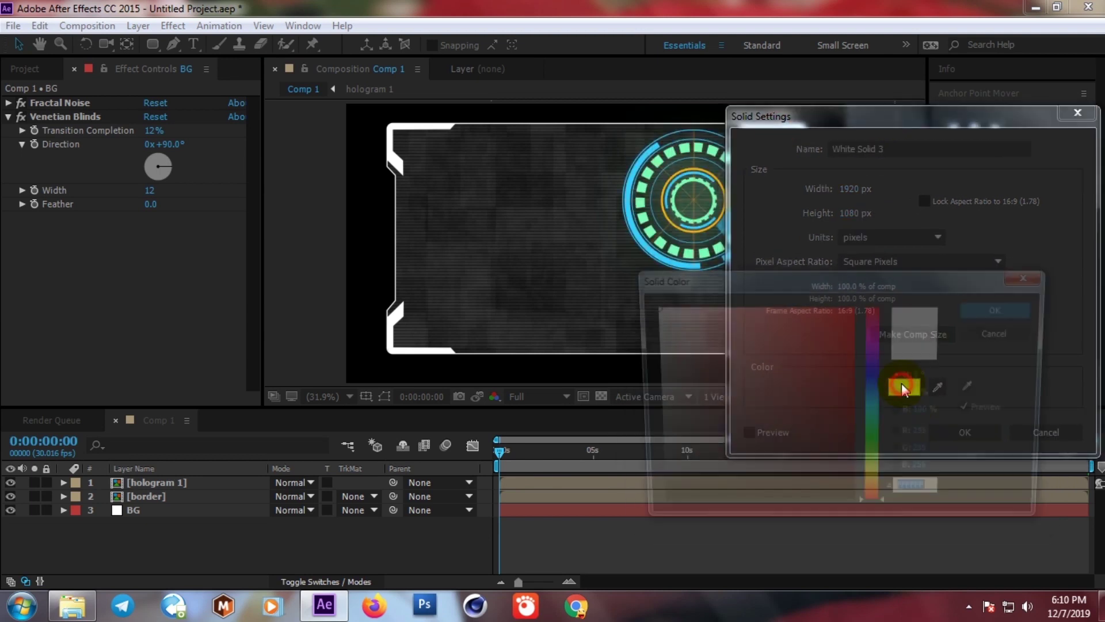
click(637, 233)
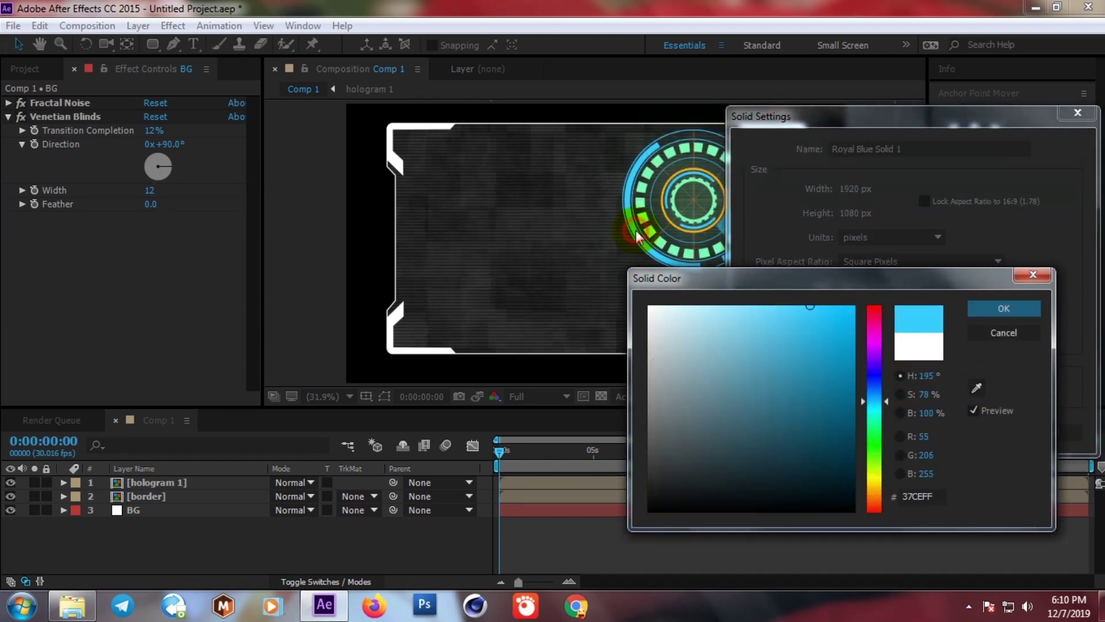
click(1005, 309)
click(975, 433)
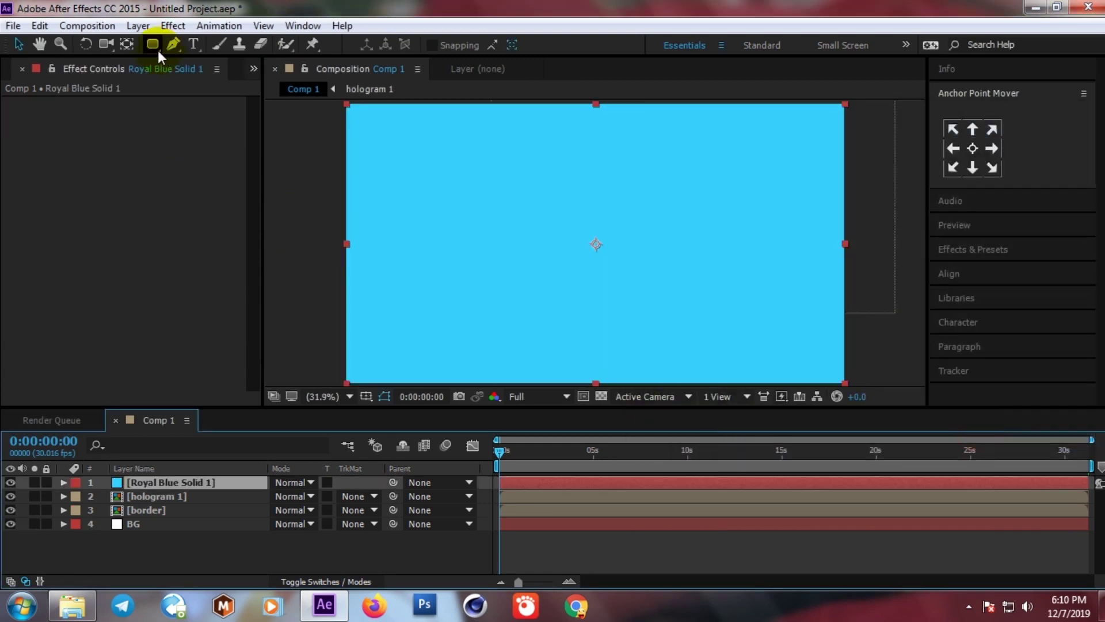
- Hide the blue solid and draw a rectangular mask over the frame's left area
click(10, 483)
click(151, 47)
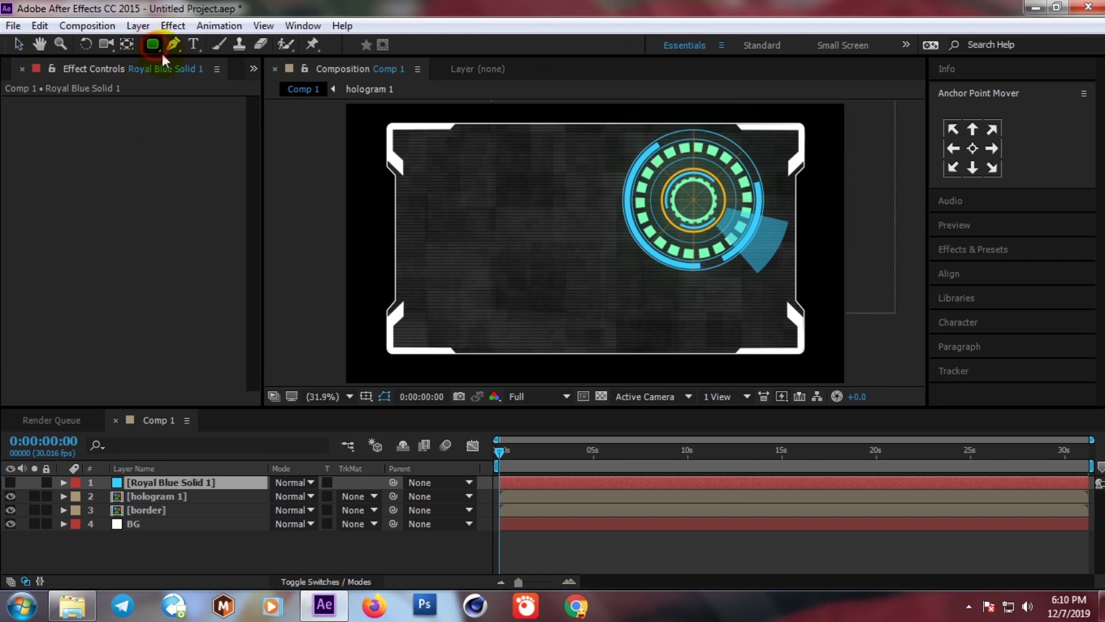
drag(424, 152, 525, 280)
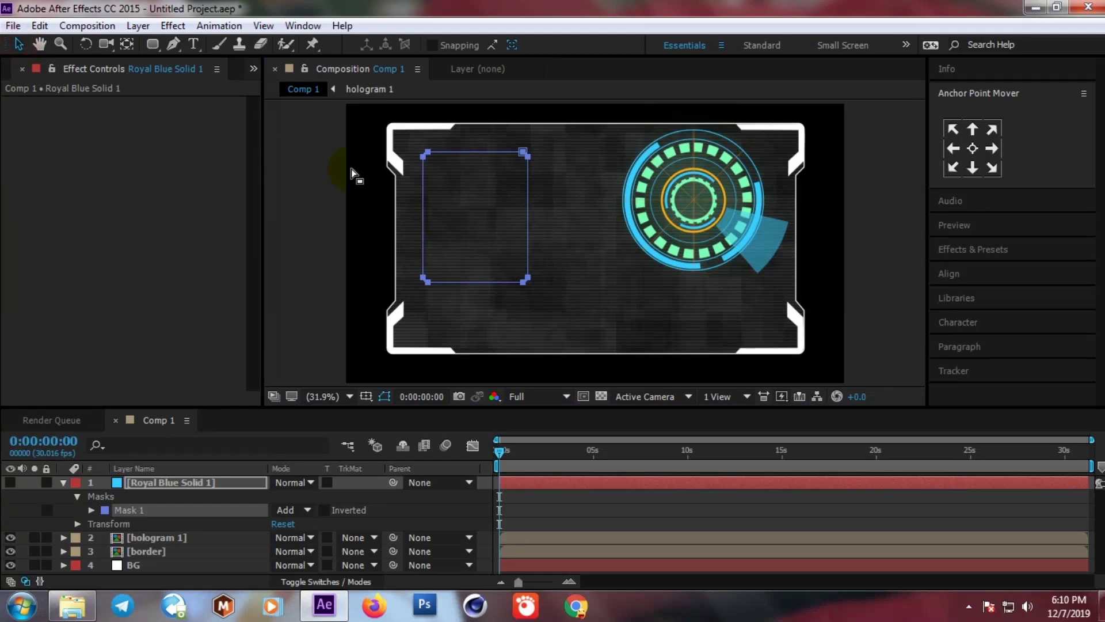
- Show the blue solid again and add a Pen vertex on the mask's left edge
click(173, 44)
scroll(395, 173, up, 4)
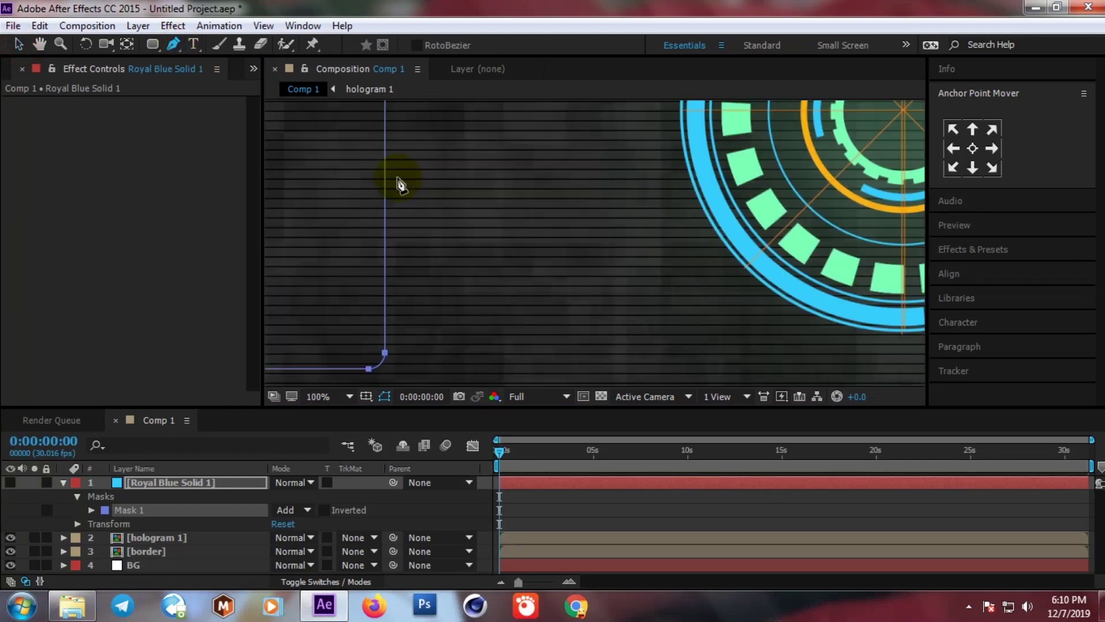
scroll(395, 177, down, 2)
drag(375, 183, 523, 206)
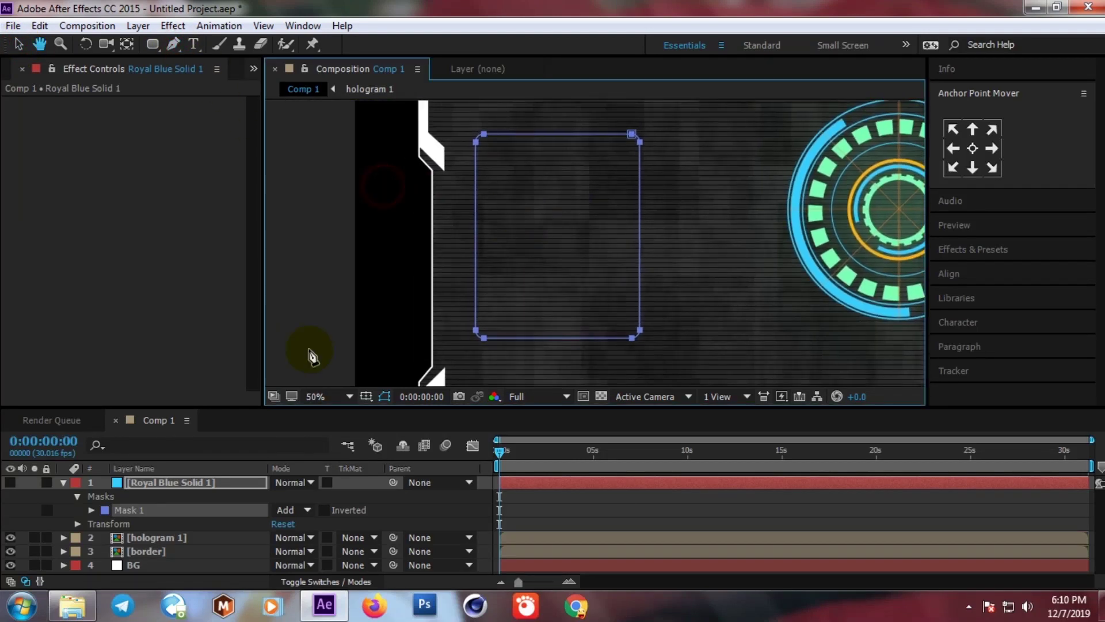
click(10, 483)
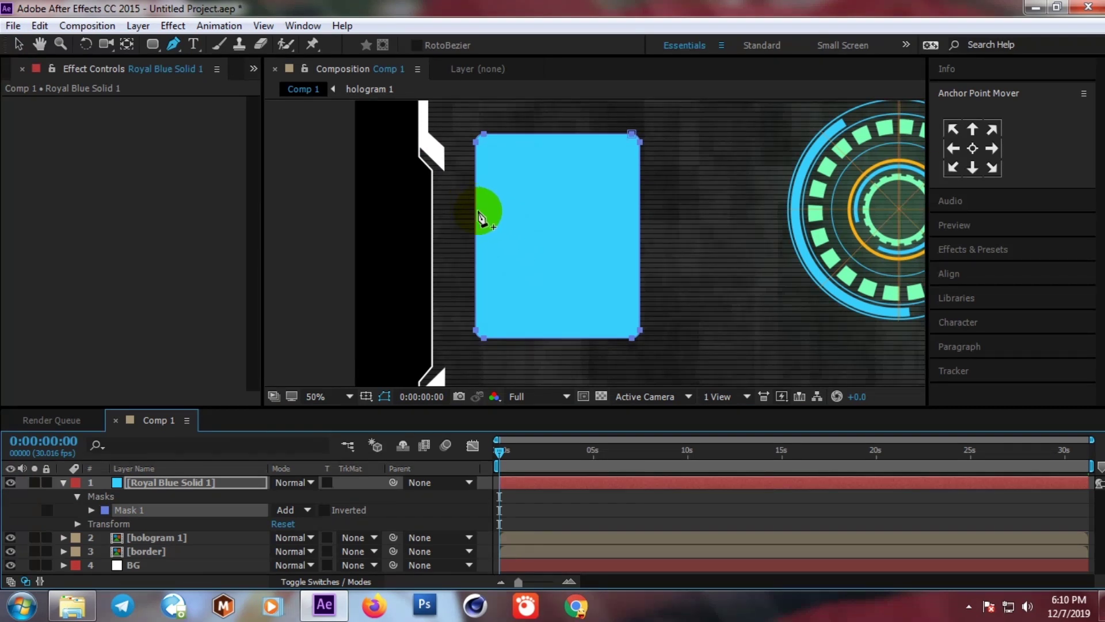
click(476, 210)
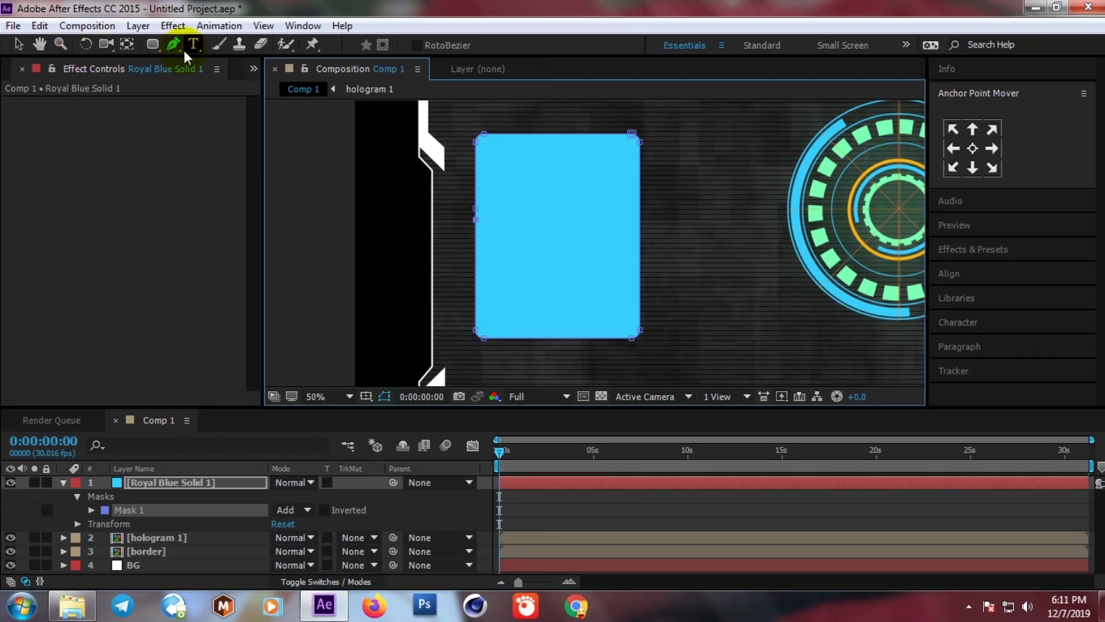
- Add a lower left-edge vertex and push the left-edge section inward to form a notch
click(478, 299)
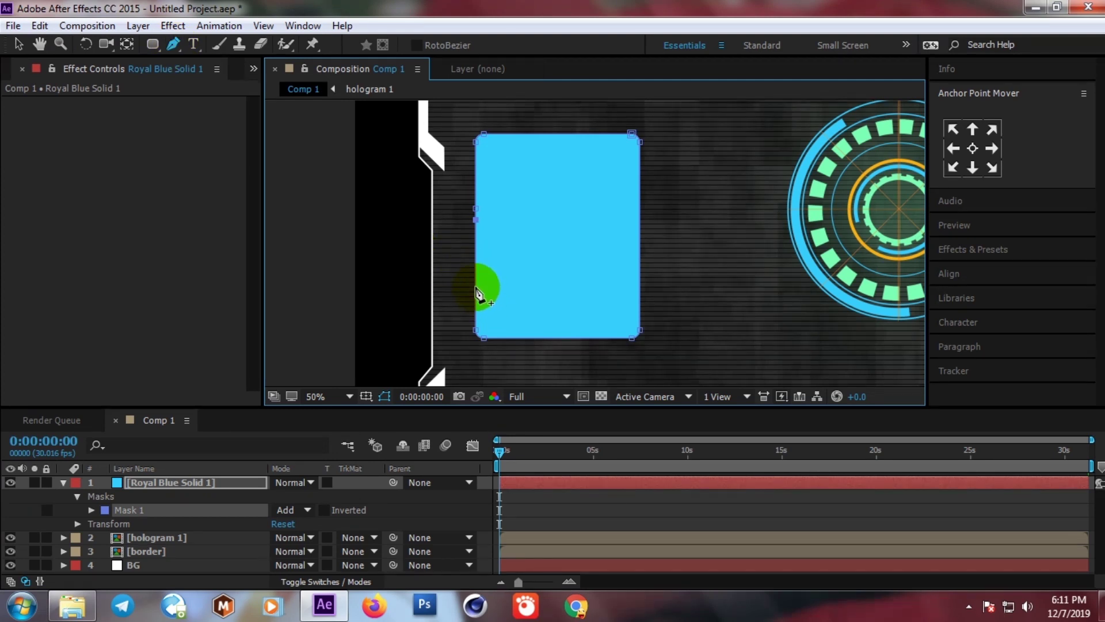
click(14, 44)
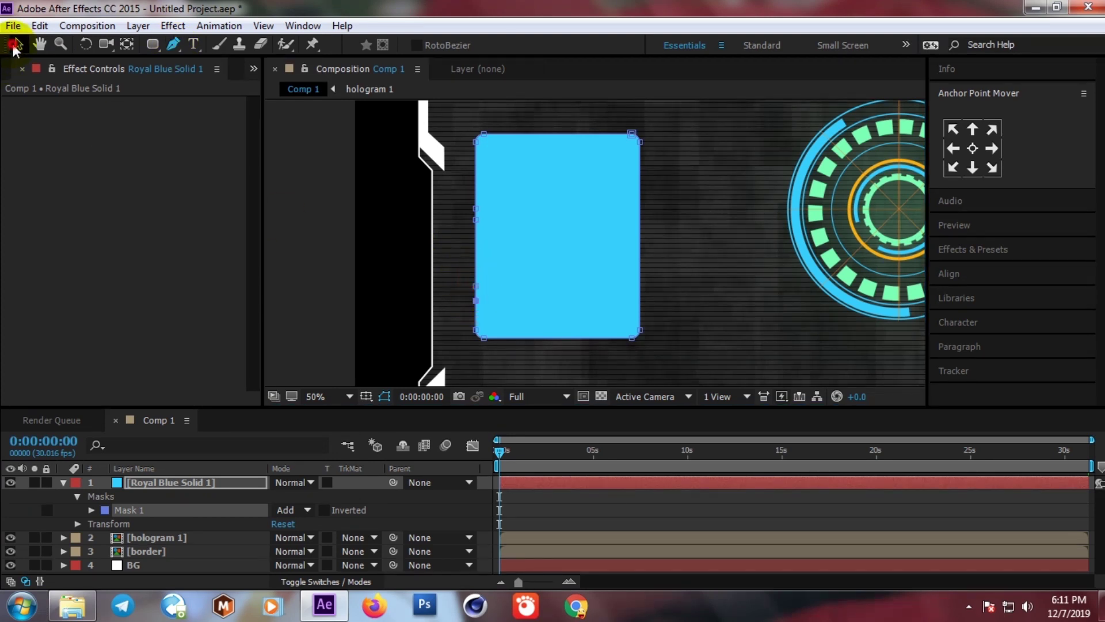
click(475, 219)
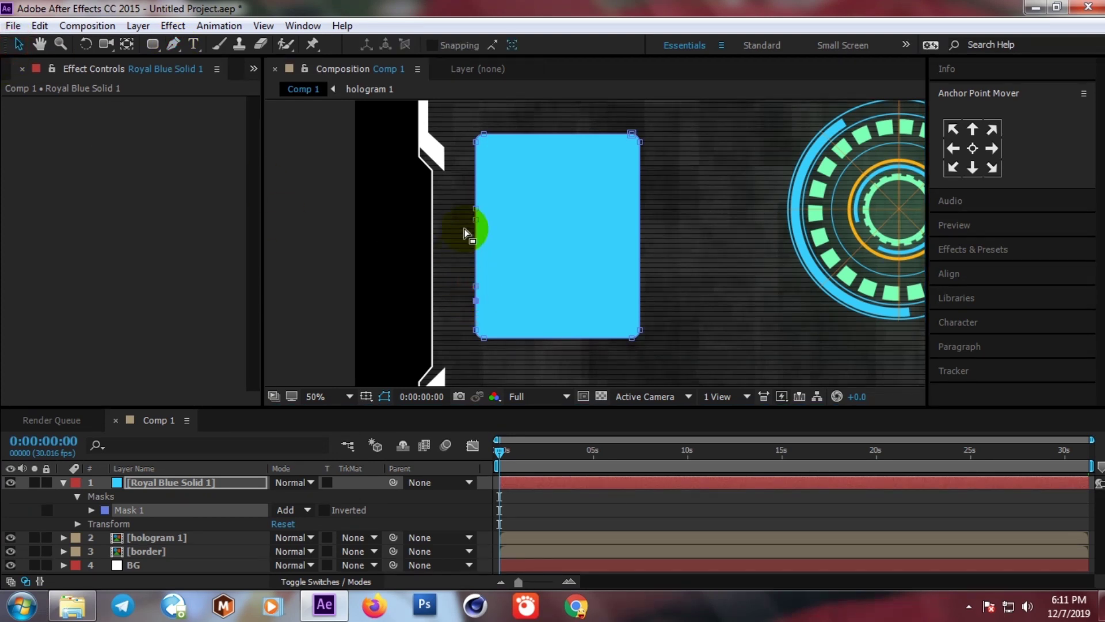
shift+click(476, 287)
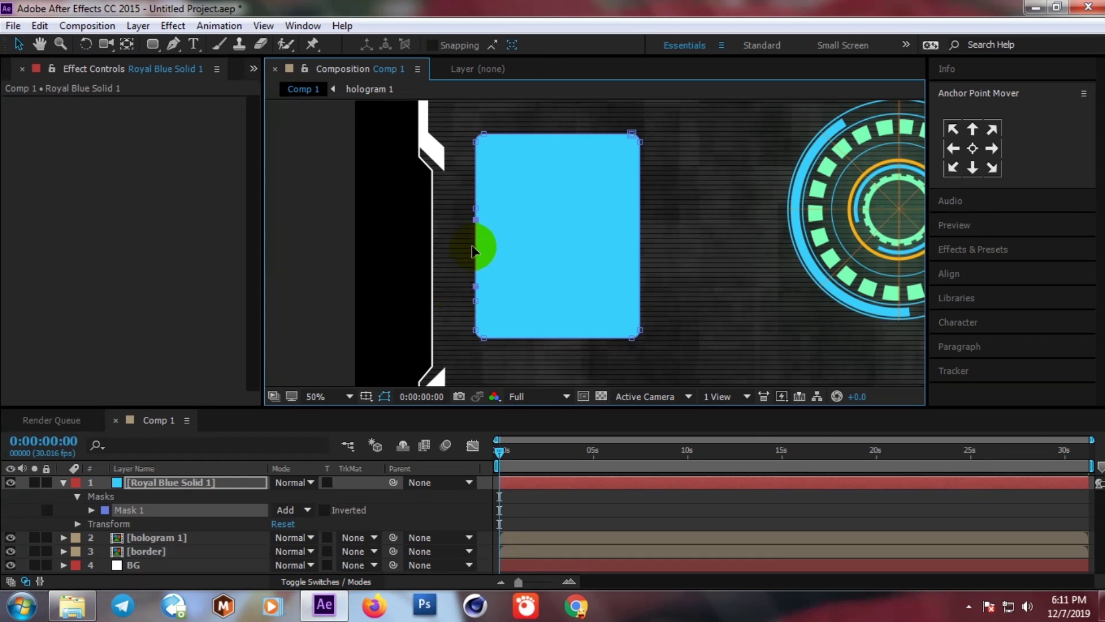
drag(474, 251, 494, 286)
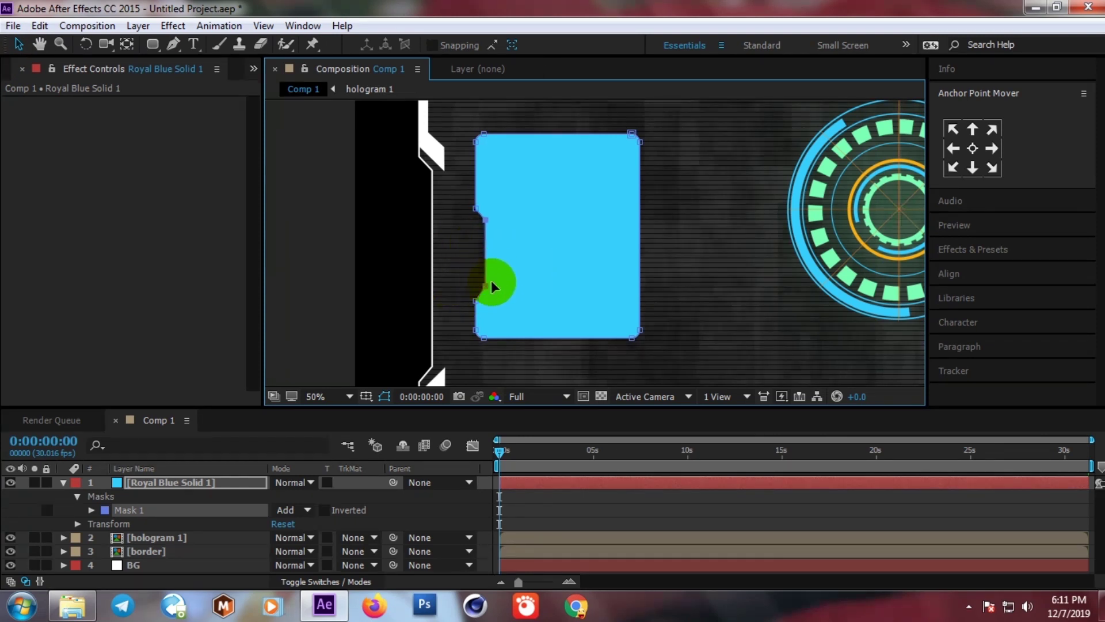
click(541, 258)
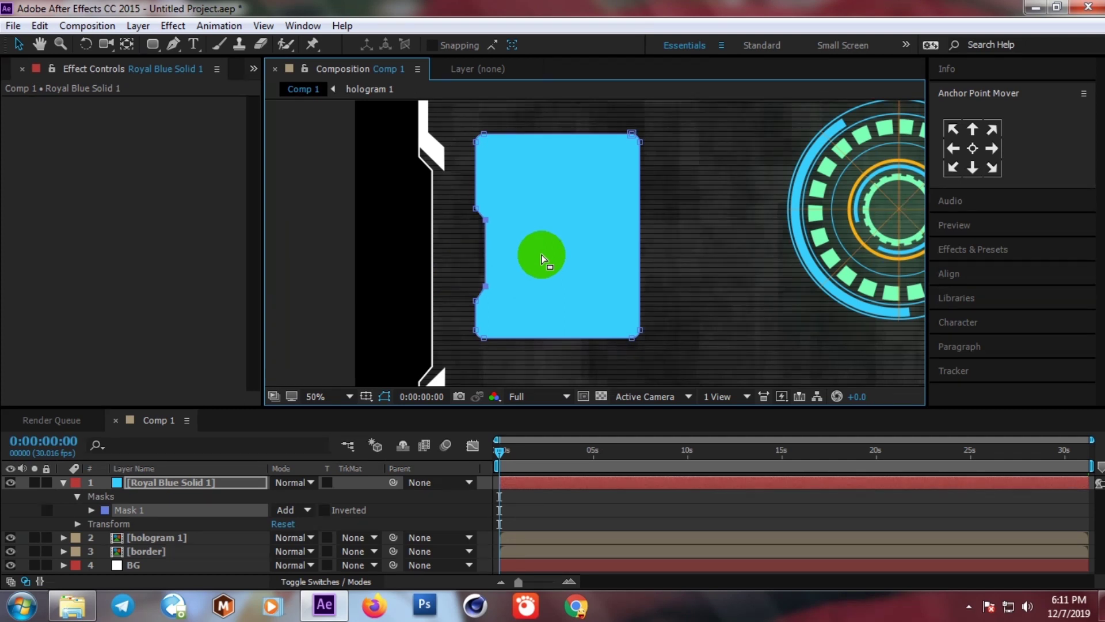
- Slide the mask's top-right corner left and lower the right vertex to make a chamfer
click(636, 147)
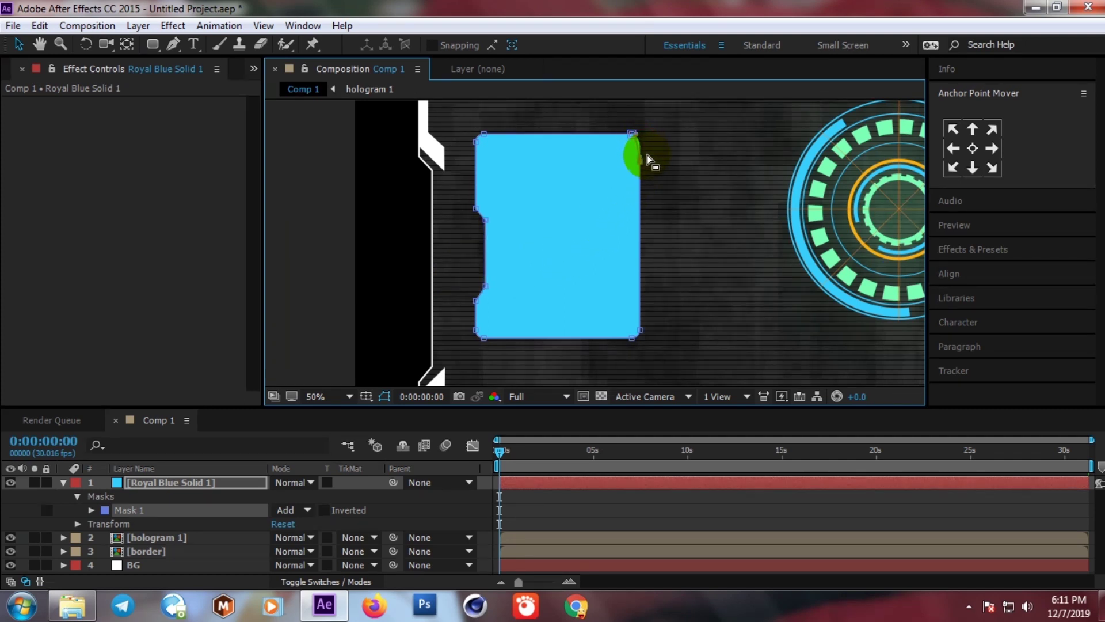
click(640, 144)
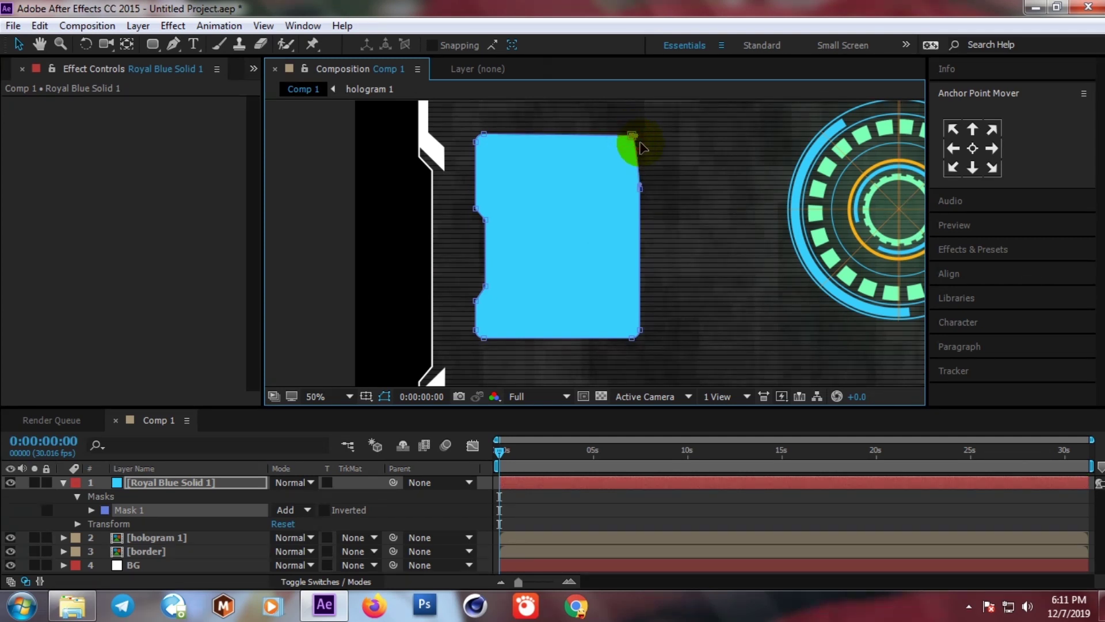
key(shift+Left)
key(shift+Left)
key(shift+Left)
key(shift+Left)
key(shift+Left)
key(shift+Left)
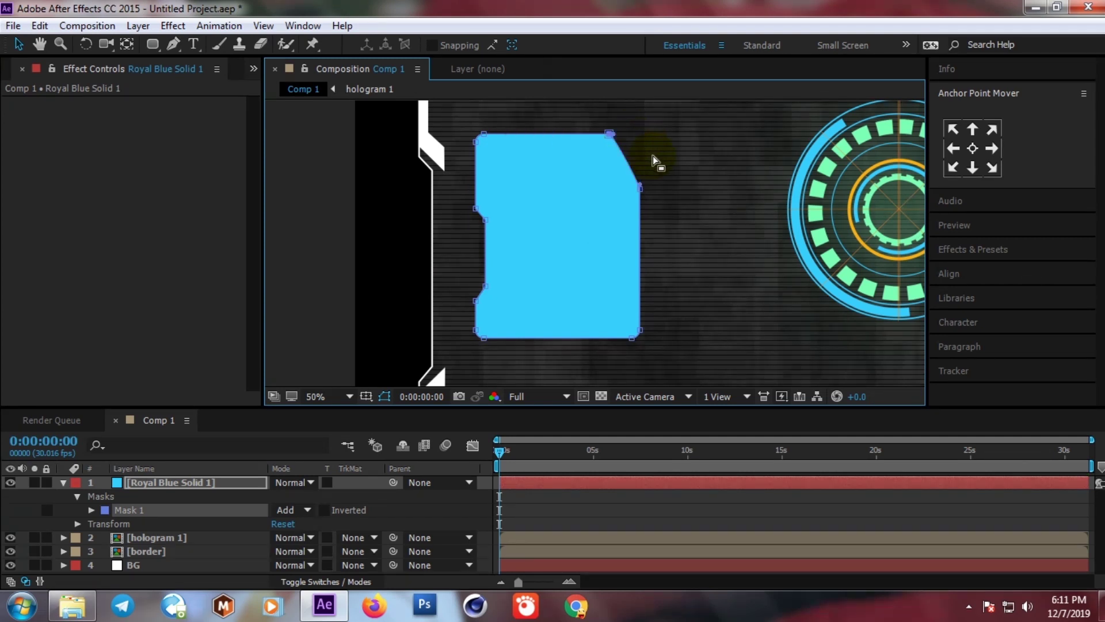
click(641, 187)
scroll(645, 192, up, 1)
scroll(570, 254, up, 1)
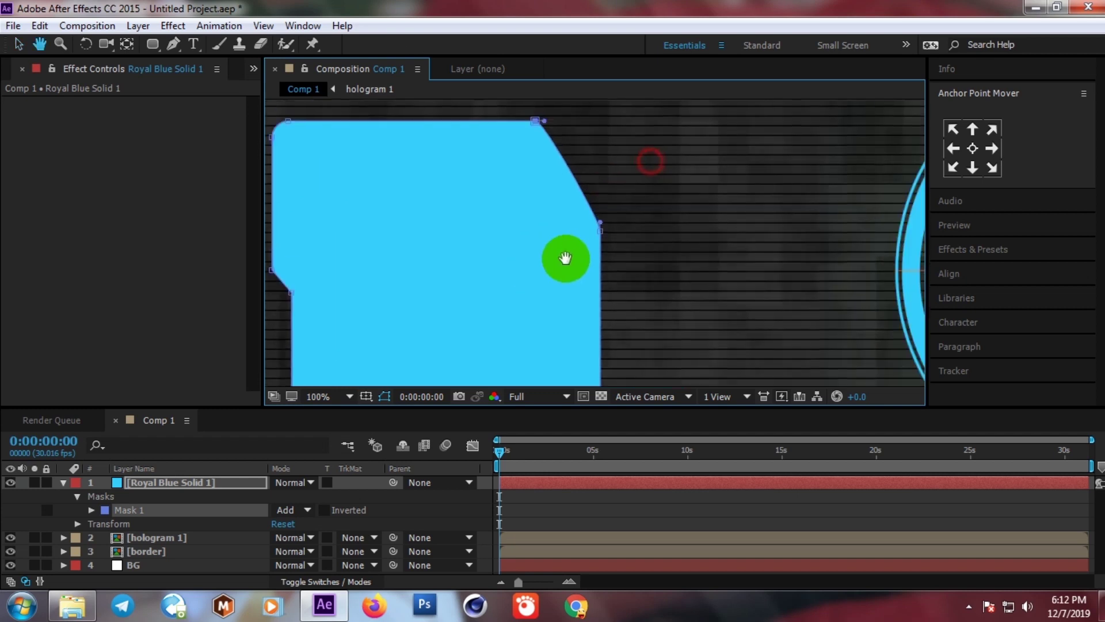
drag(602, 227, 602, 233)
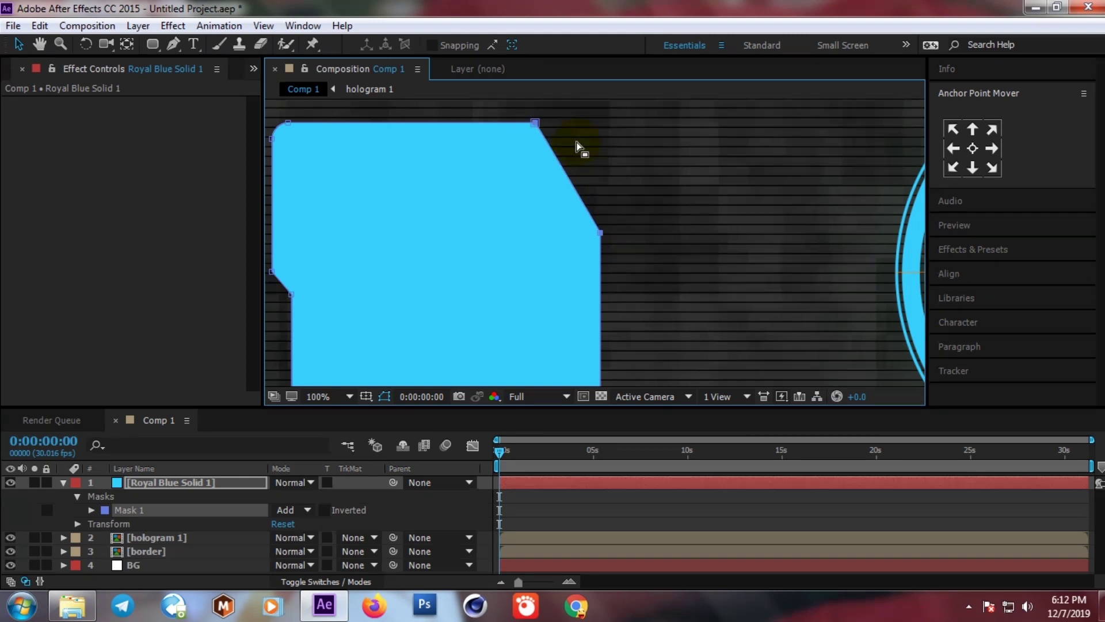
key(comma)
key(comma)
mouse_move(568, 264)
mouse_down()
mouse_move(562, 209)
mouse_move(566, 241)
mouse_up()
- Duplicate Mask 1 on the blue solid and set Mask 2 to Subtract
click(129, 483)
click(123, 512)
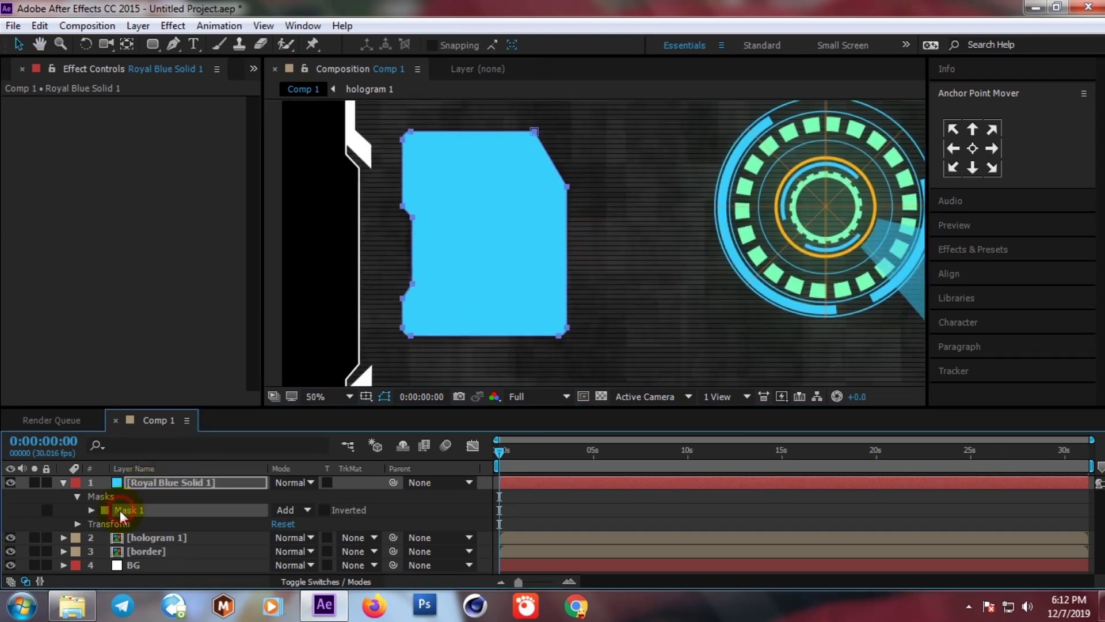
key(ctrl+d)
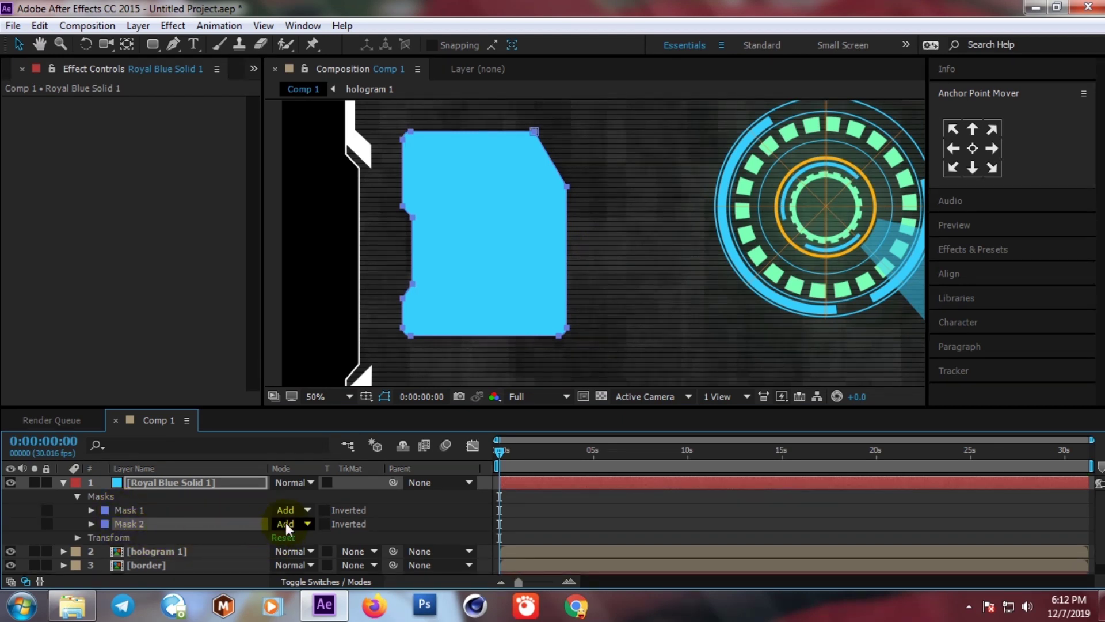
click(285, 522)
click(316, 434)
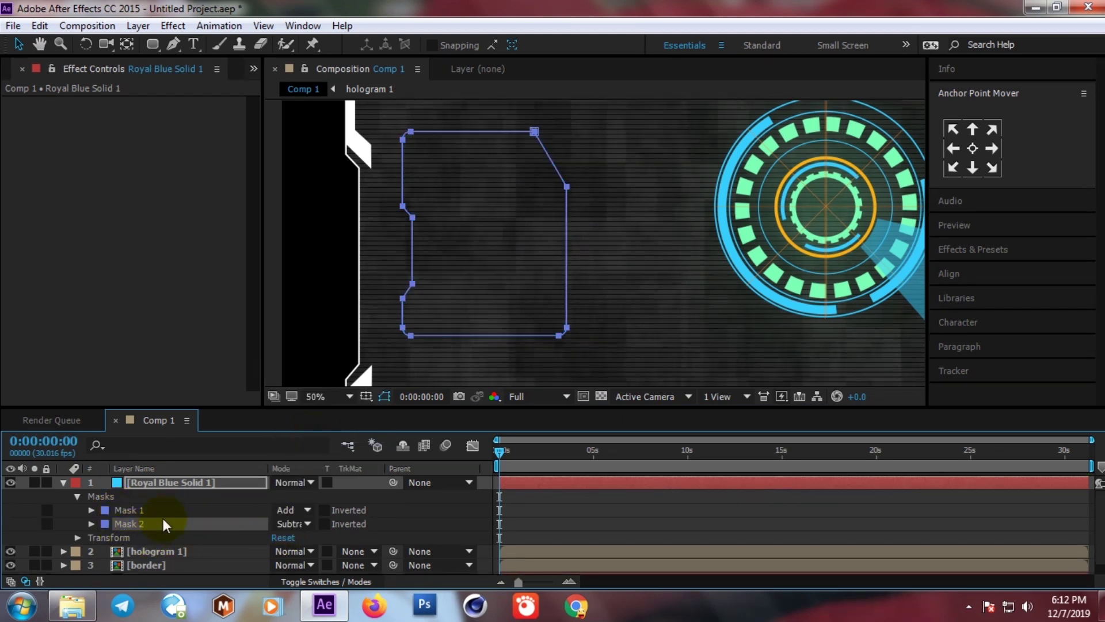
- Set Mask 1 Expansion to 4 px so only a thin outline remains
click(91, 509)
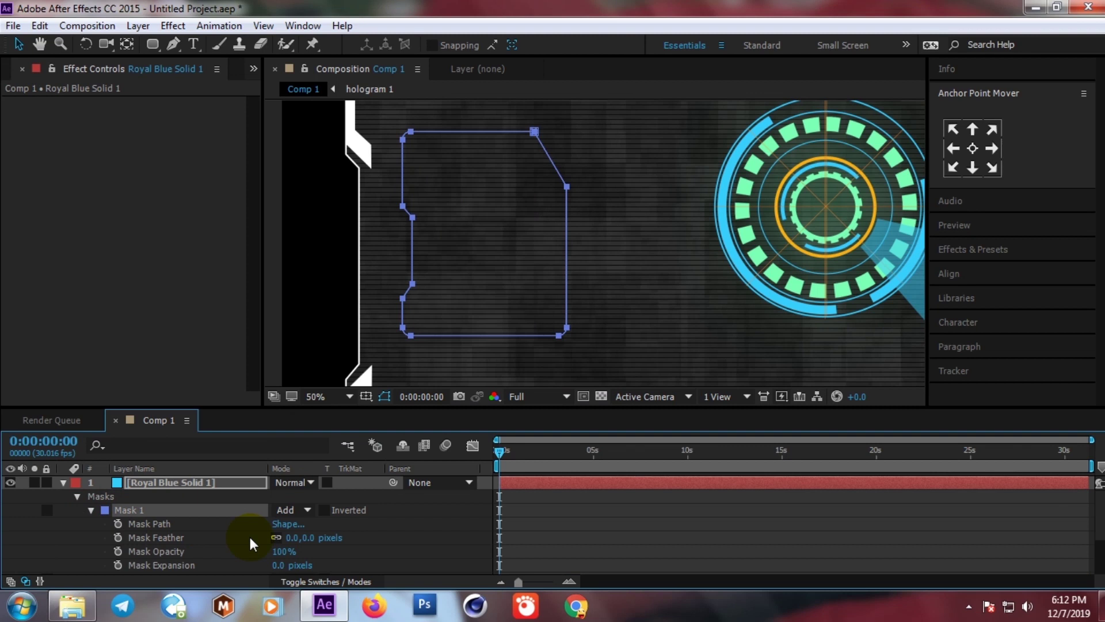
click(282, 565)
text(4)
key(Return)
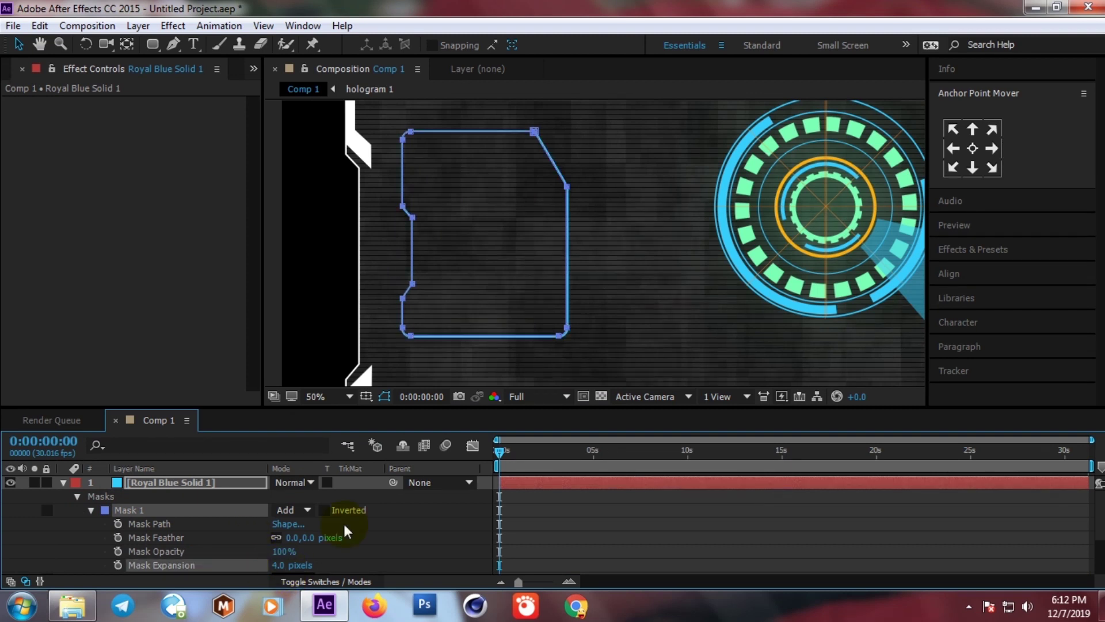
click(362, 259)
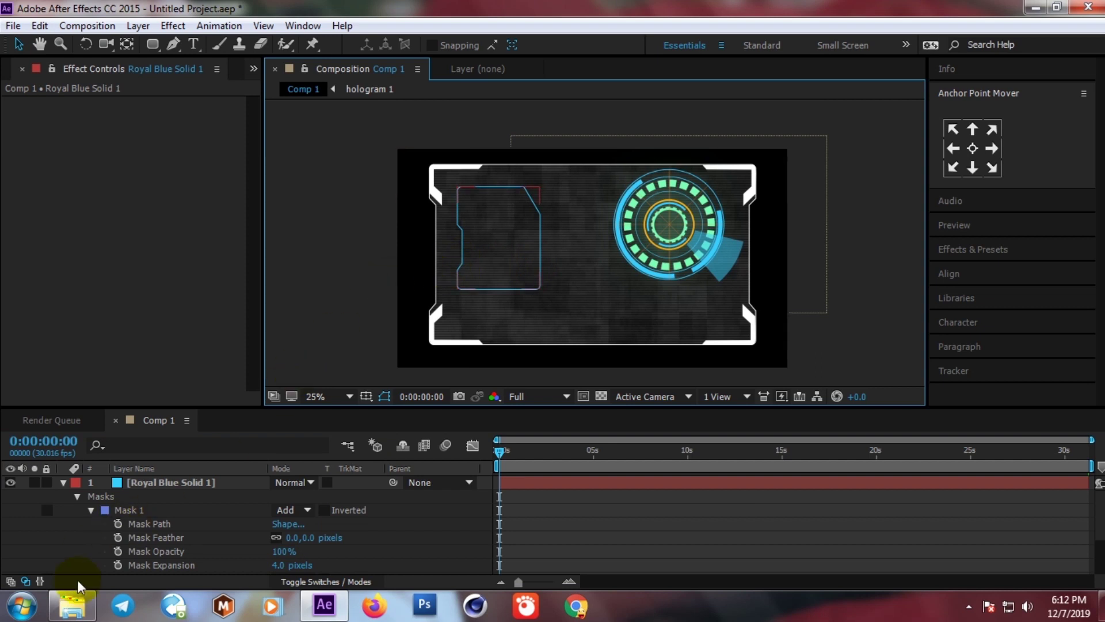
click(253, 68)
- Import 20170805_173016.jpg from the Picture folder into the Project panel
click(276, 87)
click(72, 606)
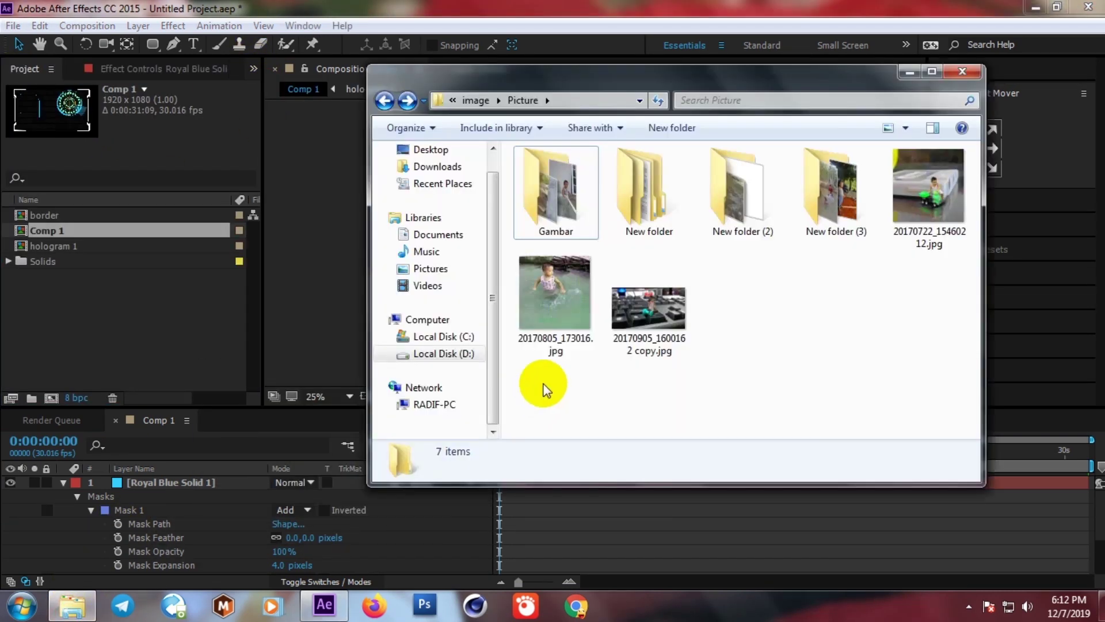
click(834, 197)
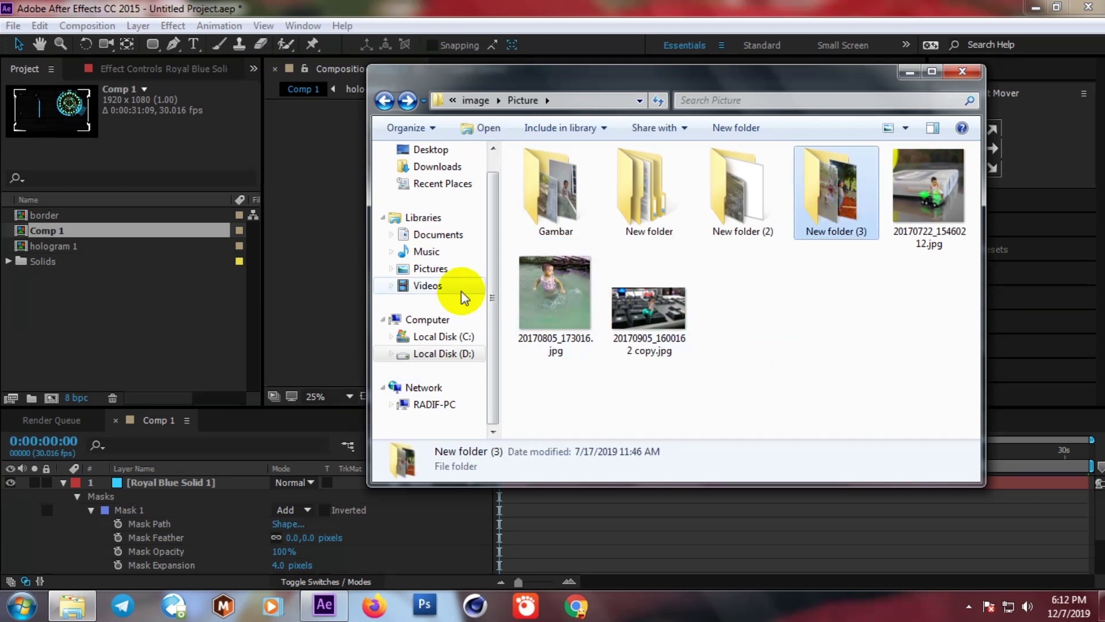
drag(544, 291, 140, 347)
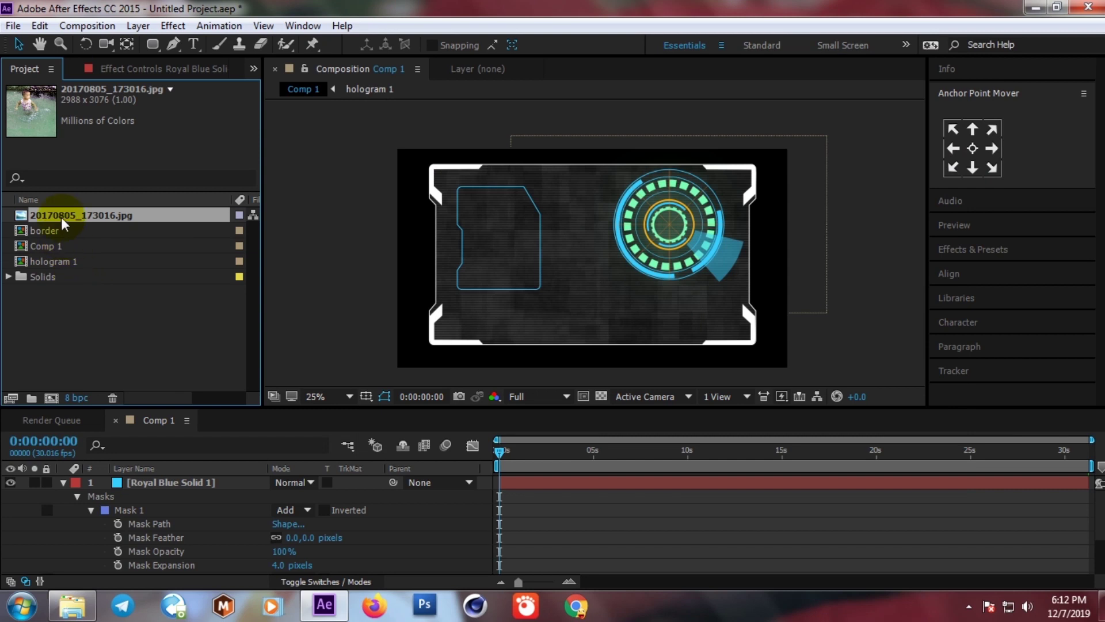
- Duplicate Royal Blue Solid 1 and delete Mask 2 from the copy so it fills solid
click(63, 482)
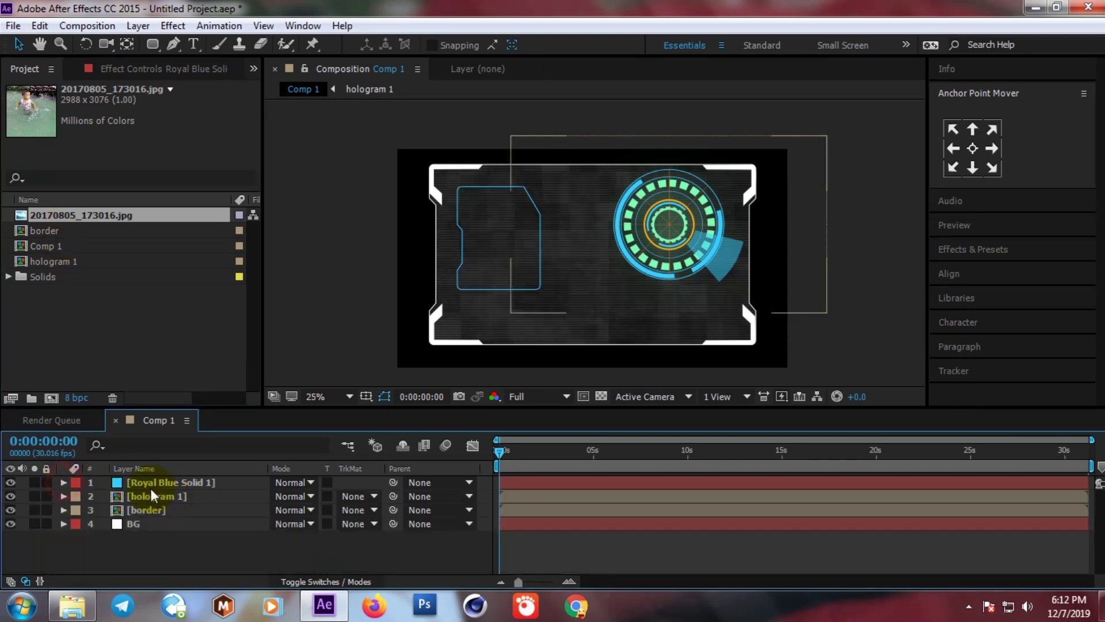
click(141, 483)
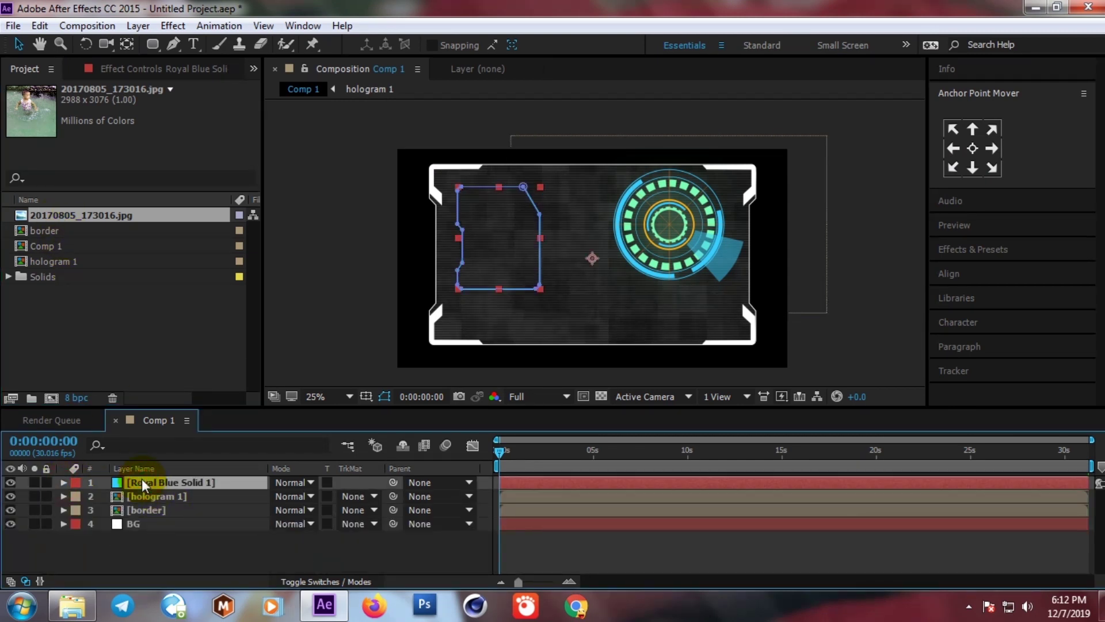
key(ctrl+d)
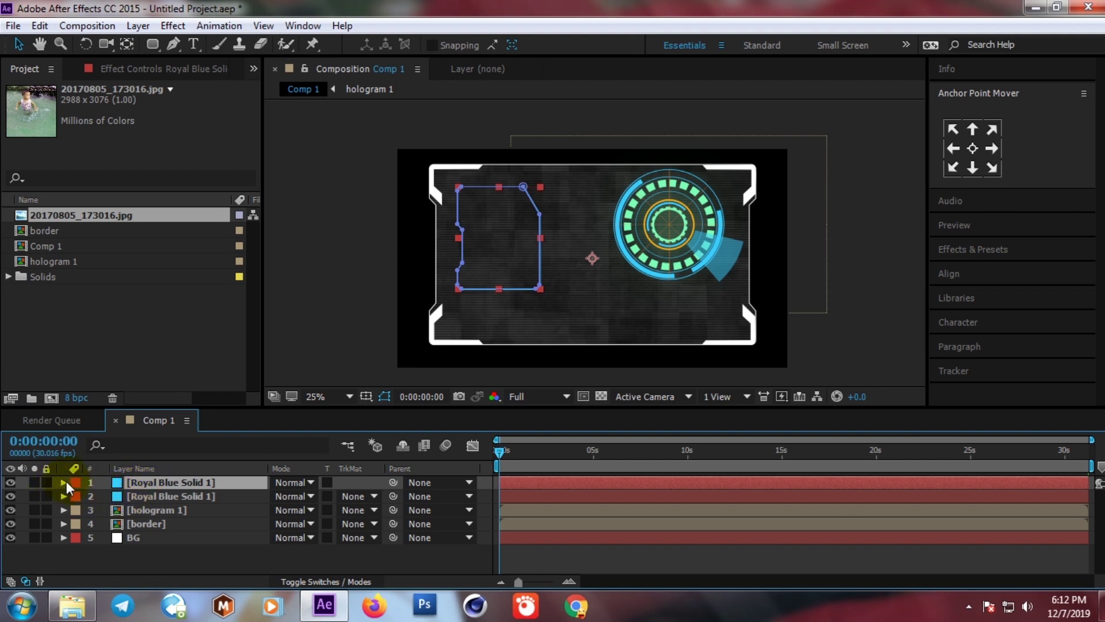
click(64, 483)
click(77, 496)
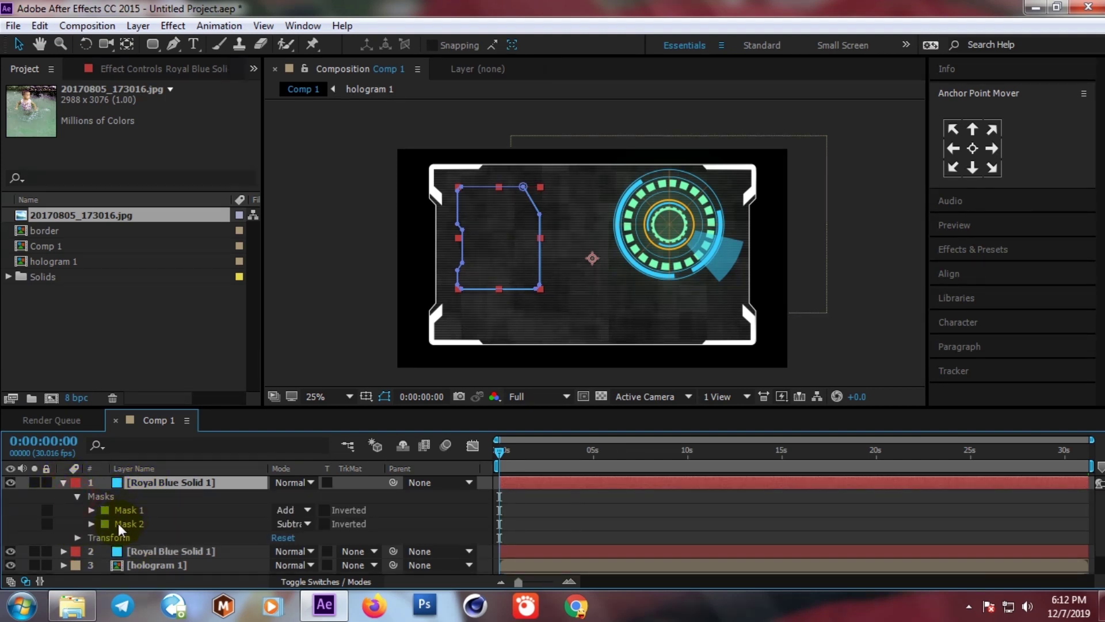
click(127, 523)
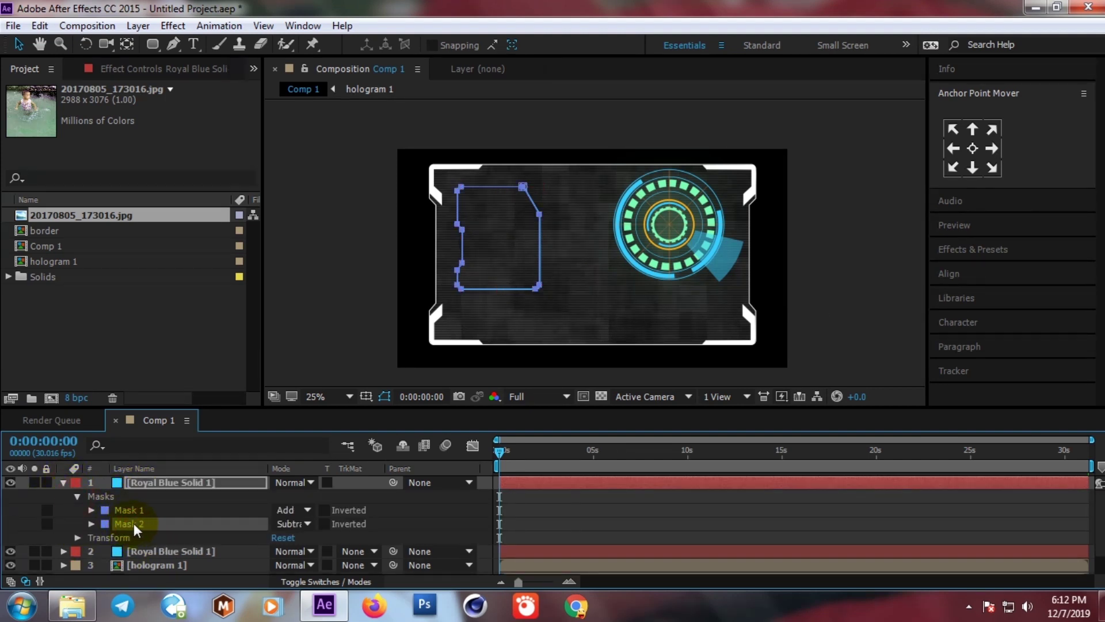
key(Delete)
click(127, 510)
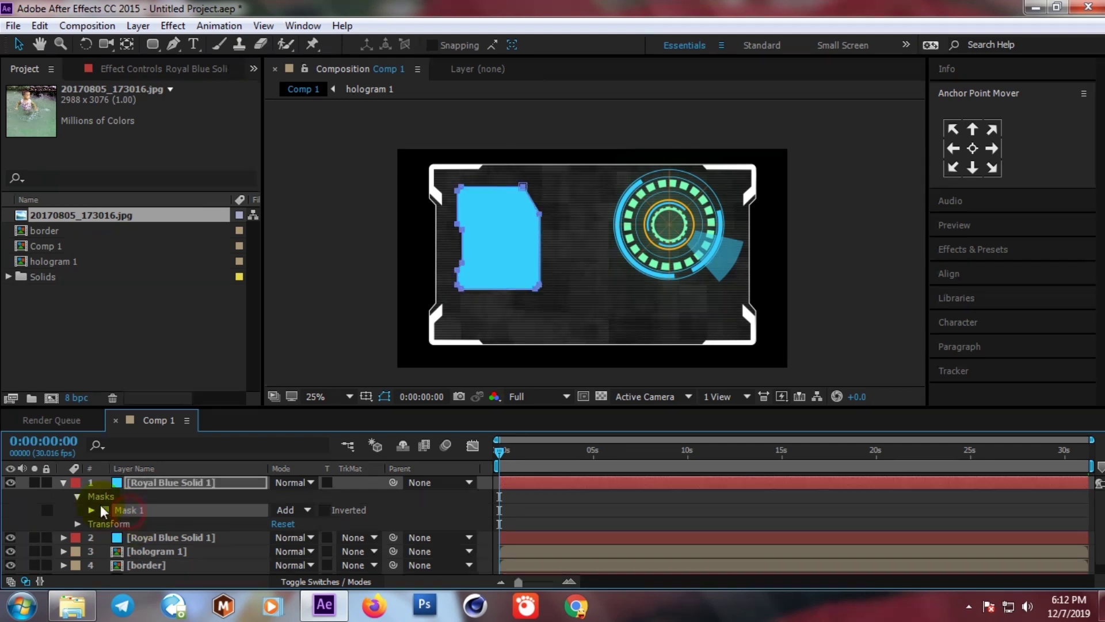
click(63, 482)
click(148, 486)
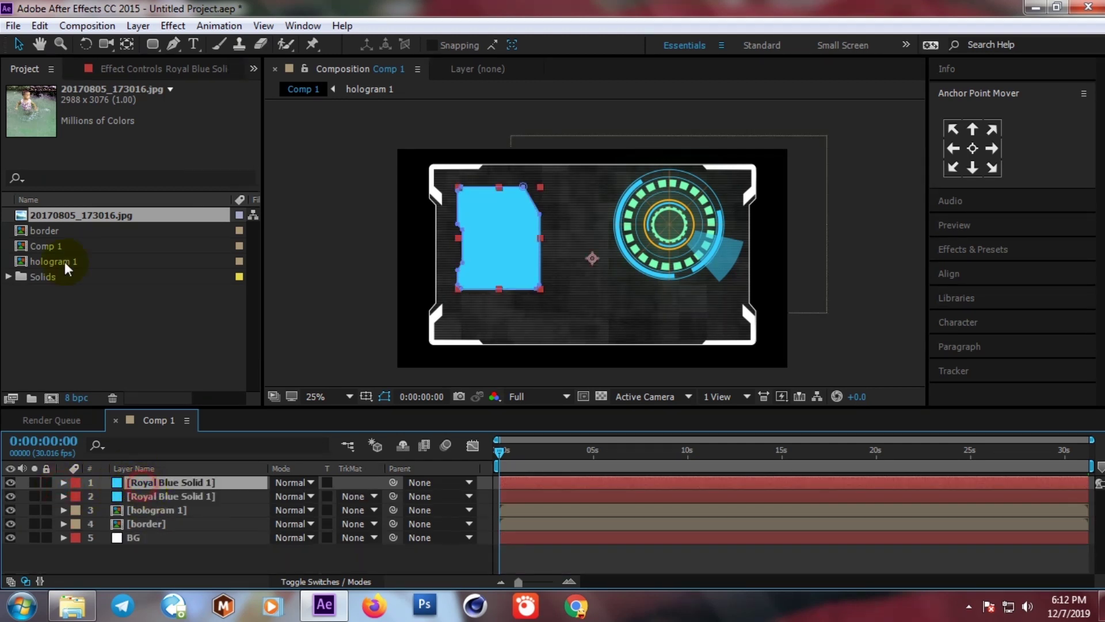
- Add the photo to the composition at 43% scale, positioned over the panel
drag(54, 209, 143, 486)
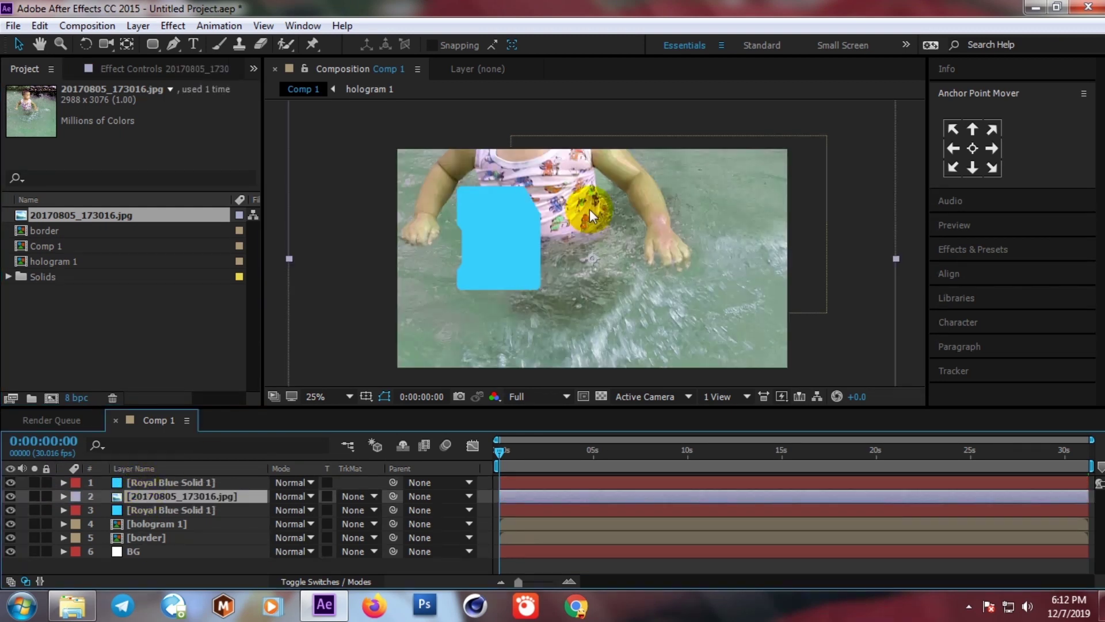
drag(589, 208, 570, 259)
key(s)
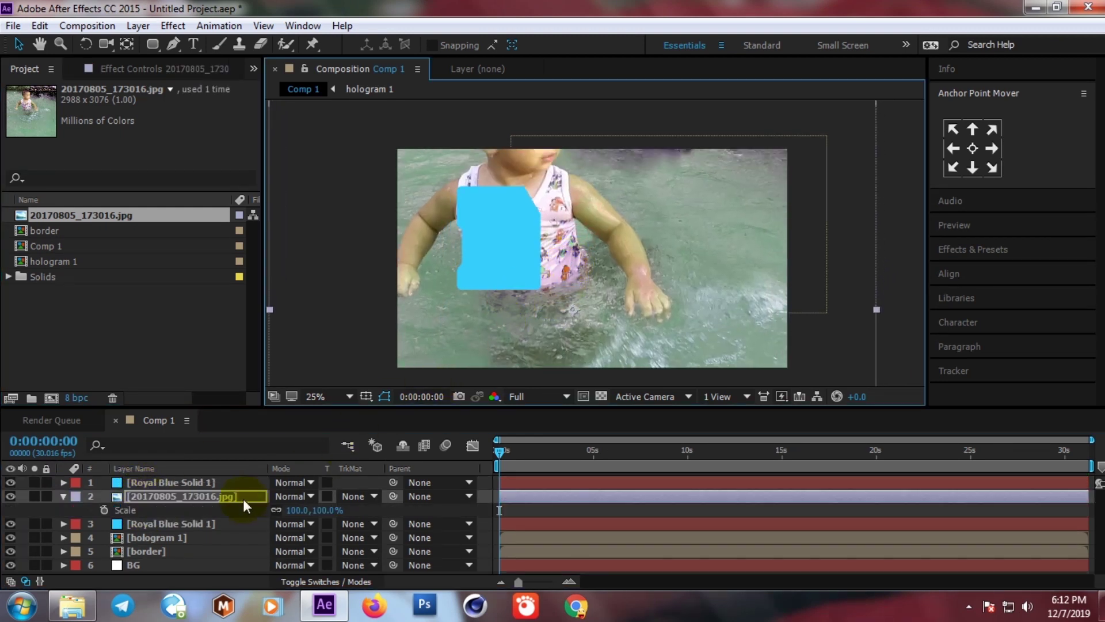
drag(323, 510, 271, 510)
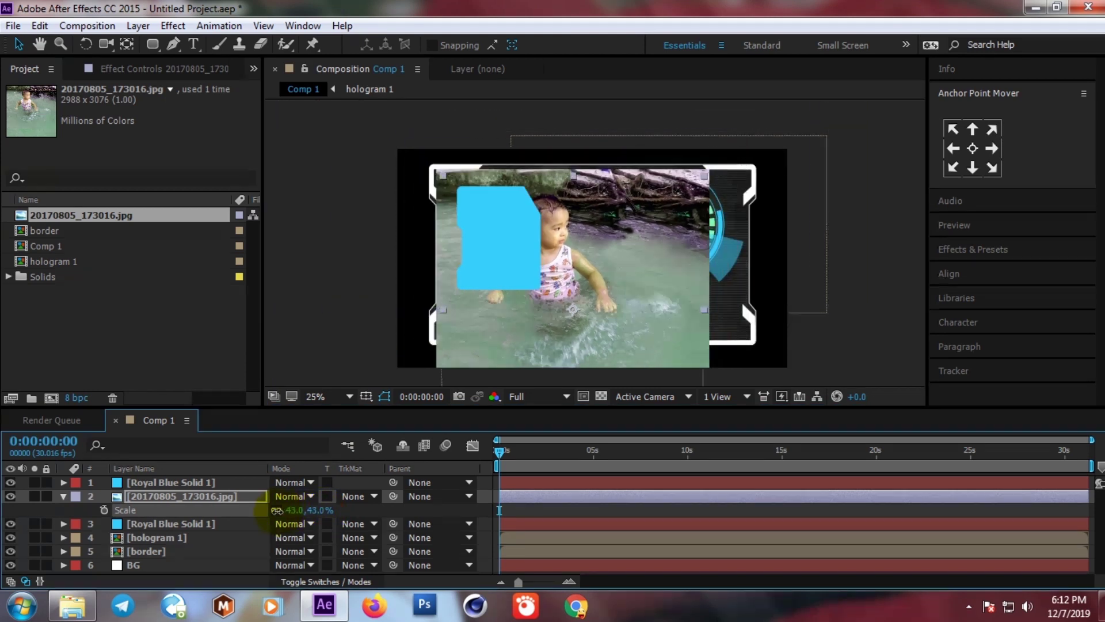
click(592, 262)
drag(592, 259, 560, 253)
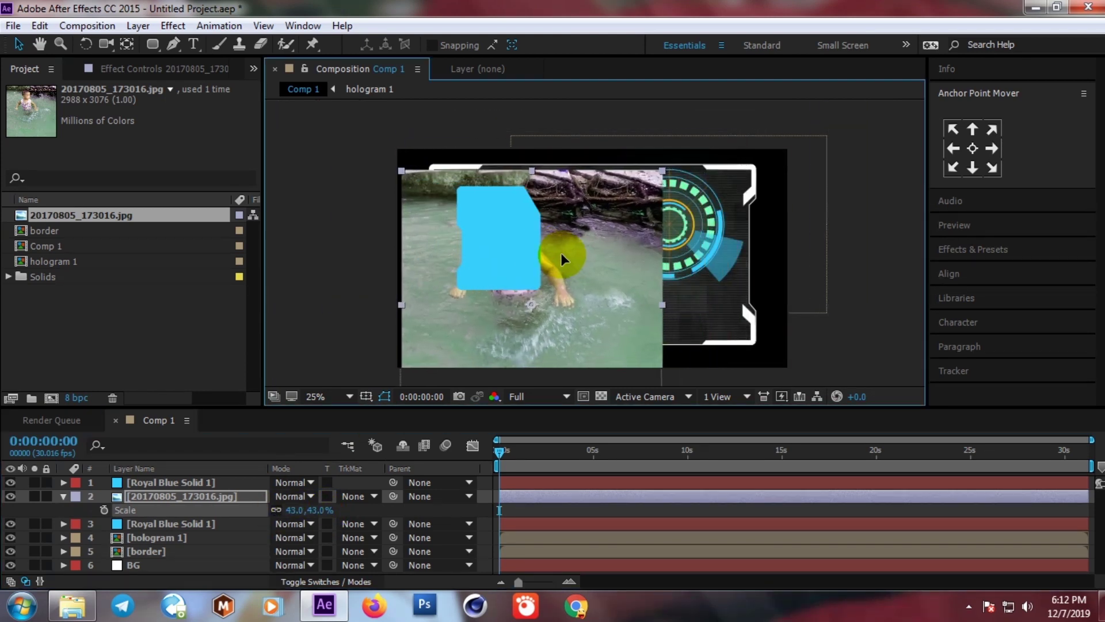
- Set the photo's TrkMat to Alpha Matte and move the outline solid above it
click(199, 499)
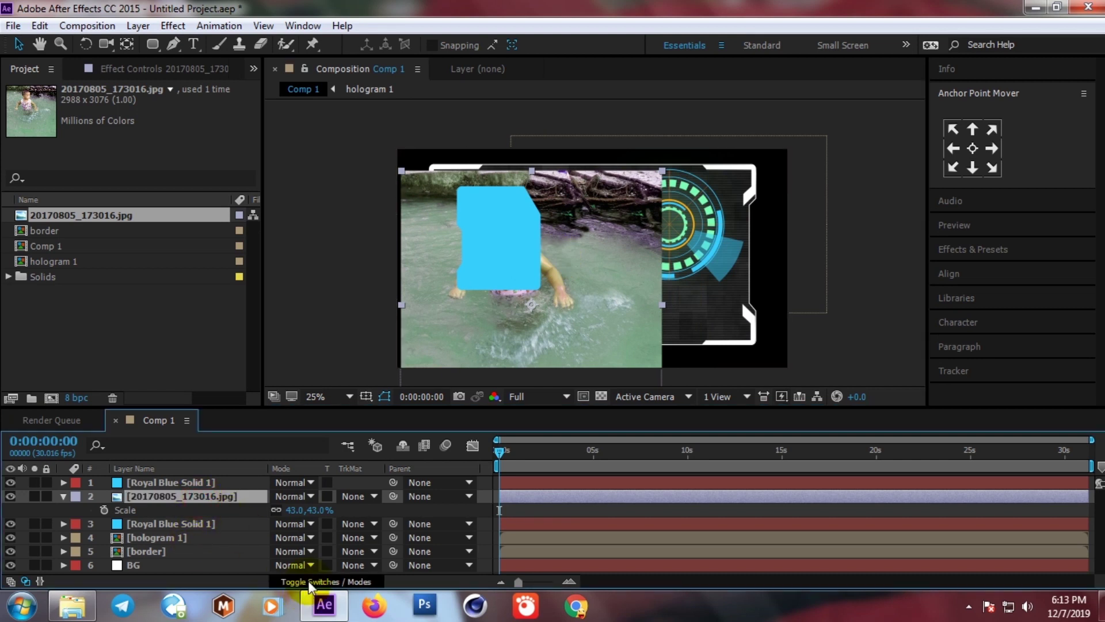
click(353, 496)
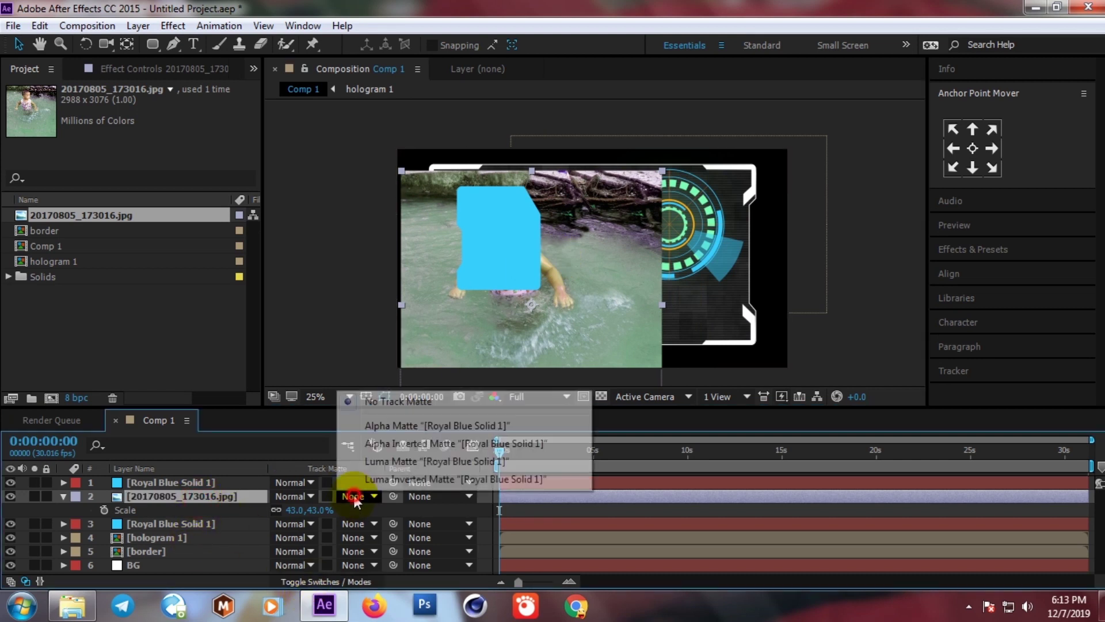
click(394, 427)
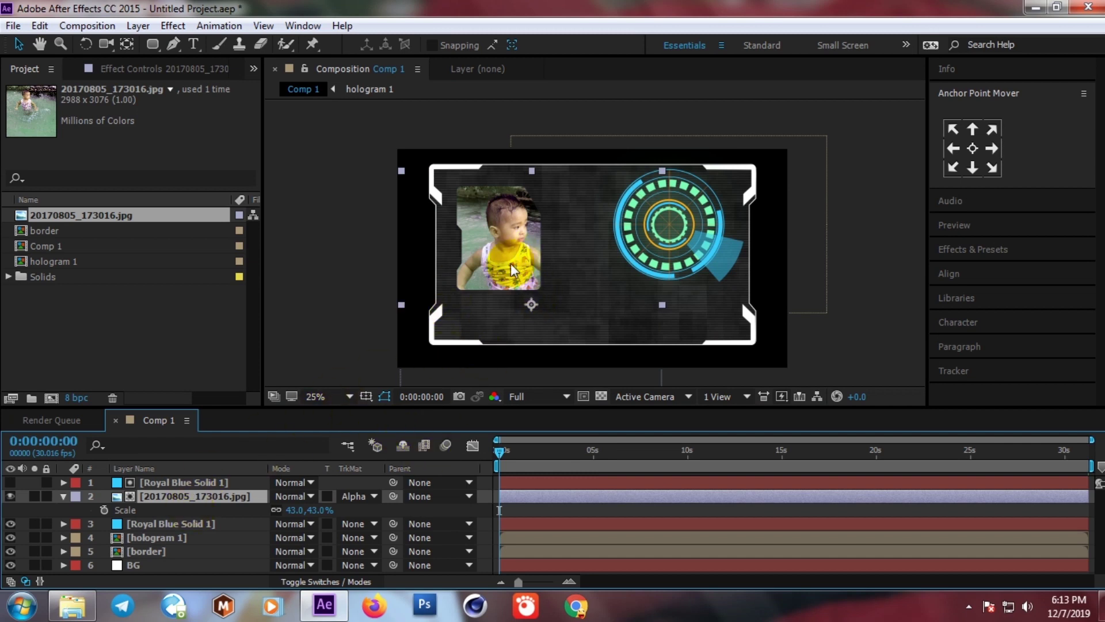
drag(513, 251, 500, 245)
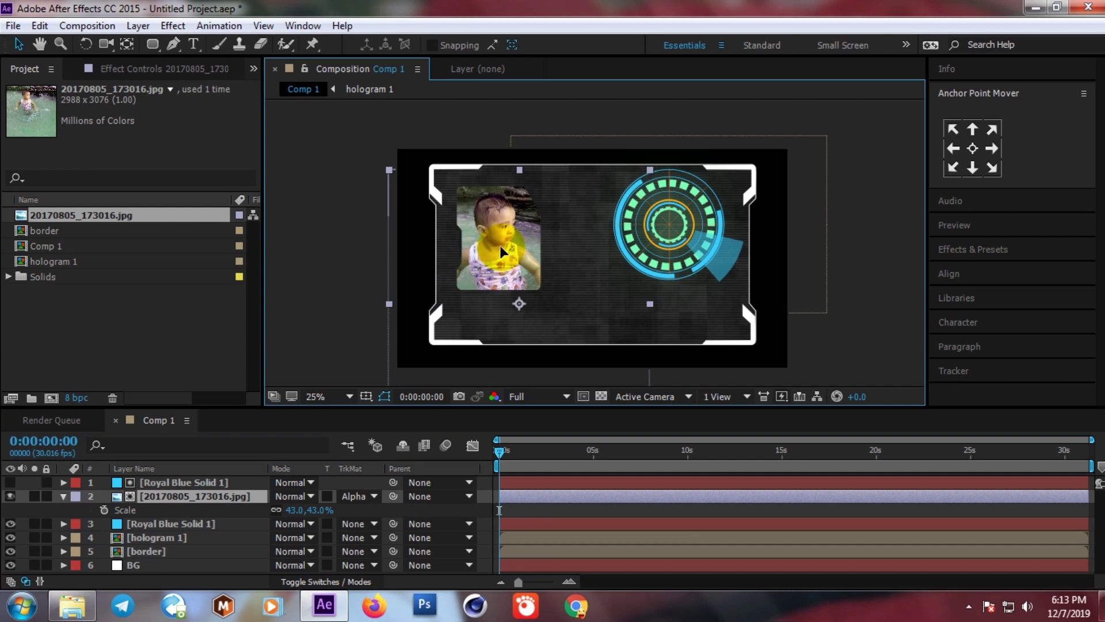
click(62, 496)
drag(149, 509, 146, 481)
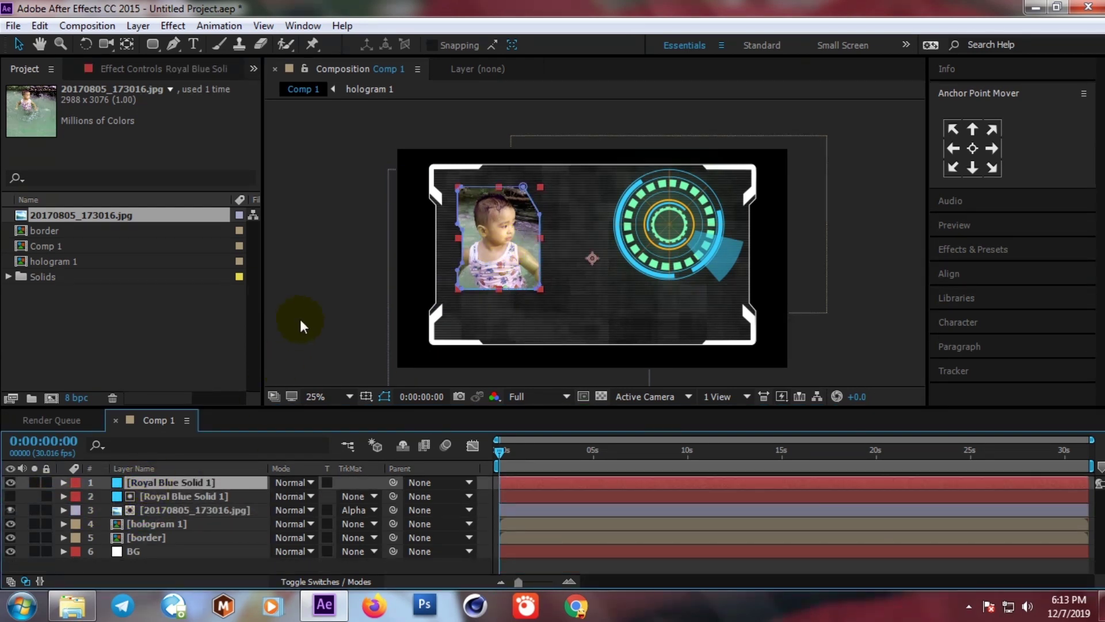
click(349, 288)
key(period)
key(period)
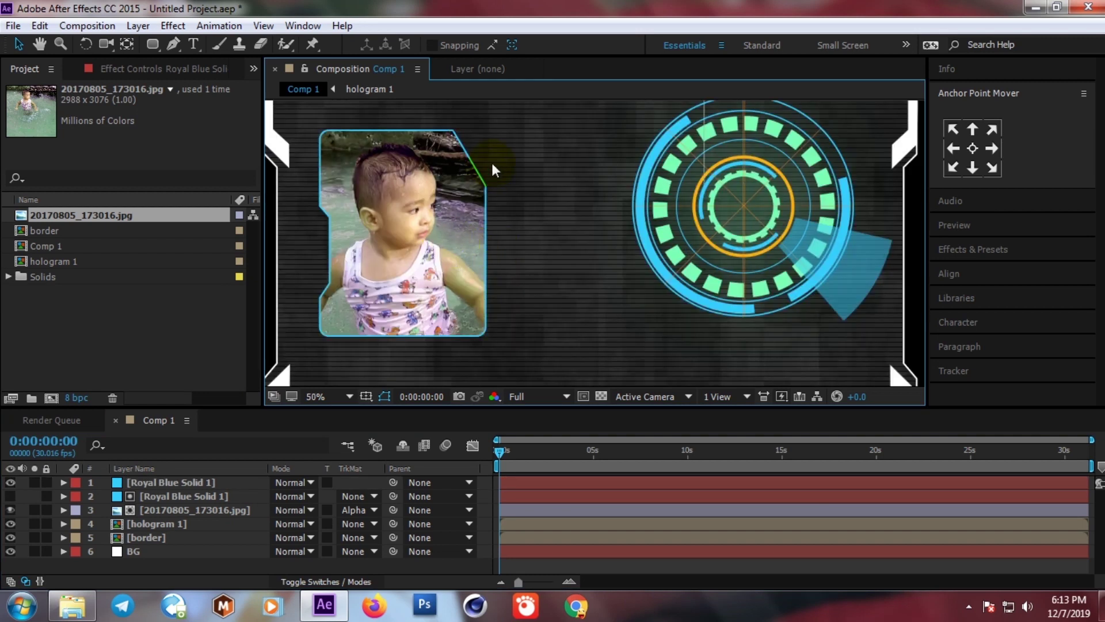
- Apply the Venetian Blinds effect to the photo layer
click(334, 397)
click(363, 119)
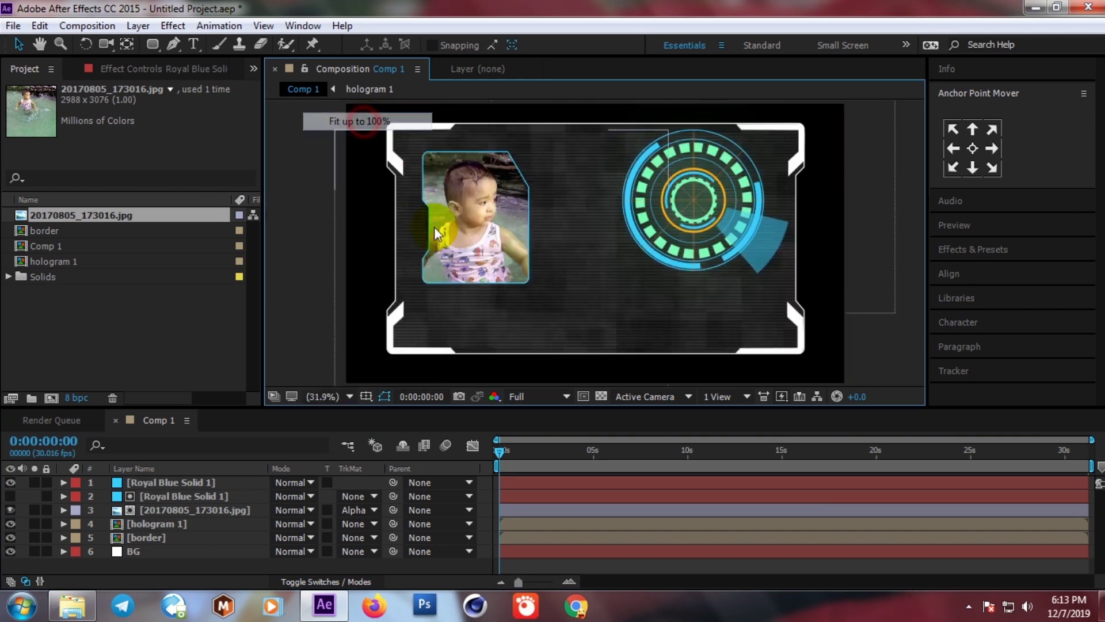
click(157, 510)
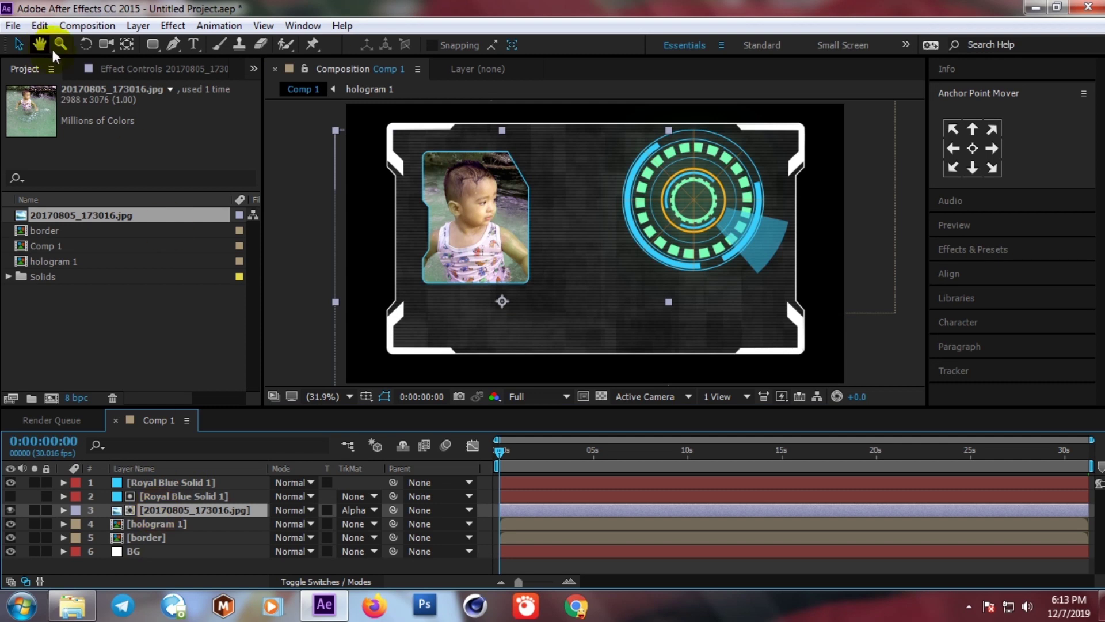
click(131, 68)
click(977, 258)
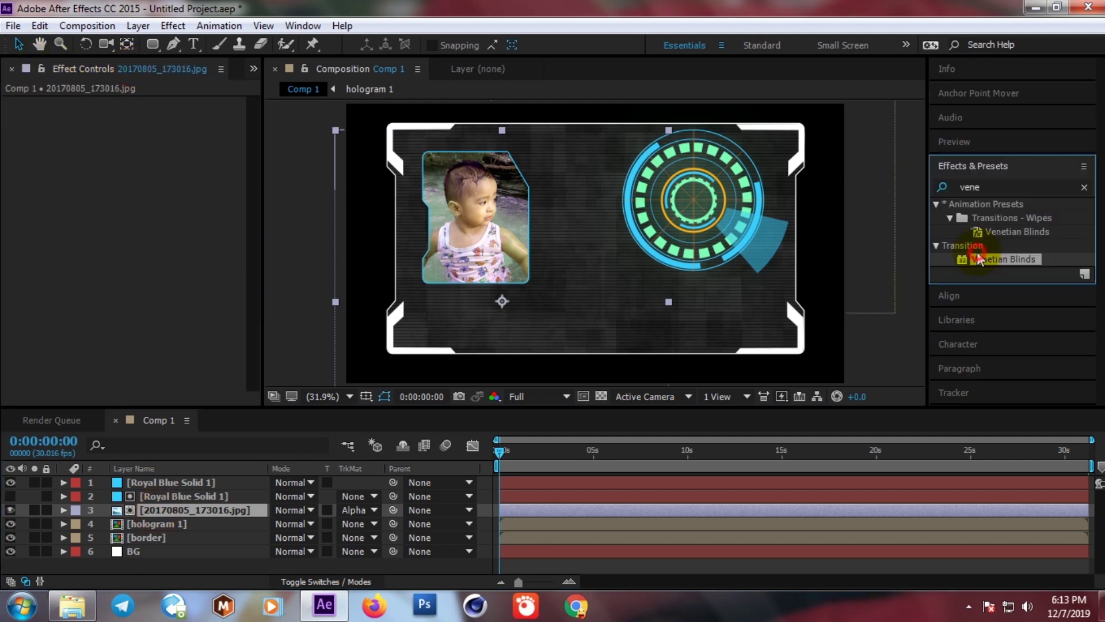
drag(1002, 259, 157, 219)
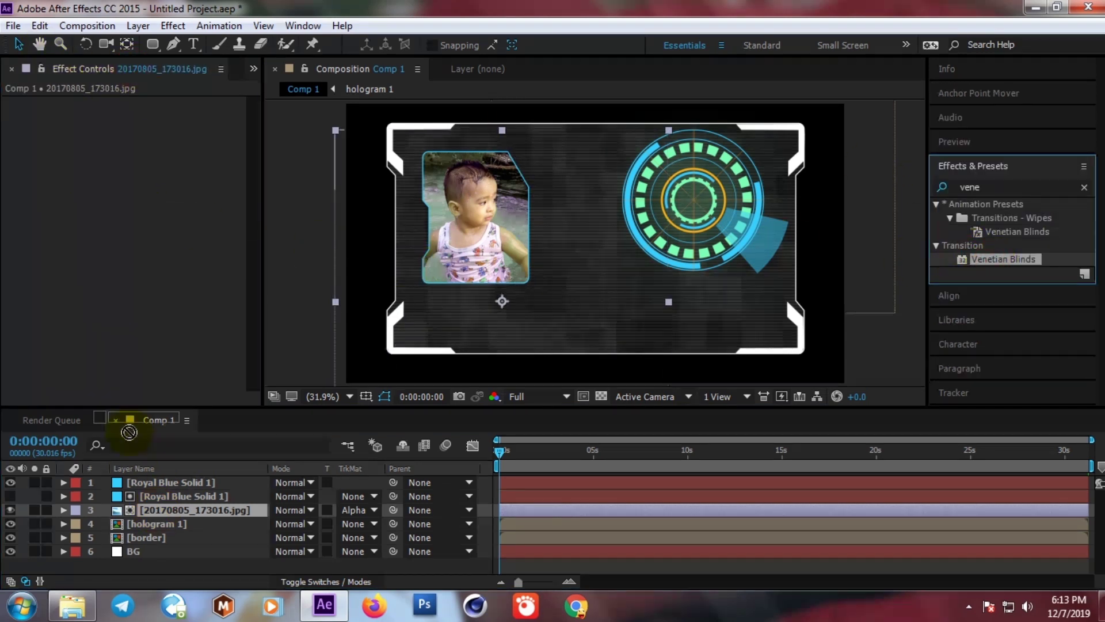
drag(156, 218, 160, 507)
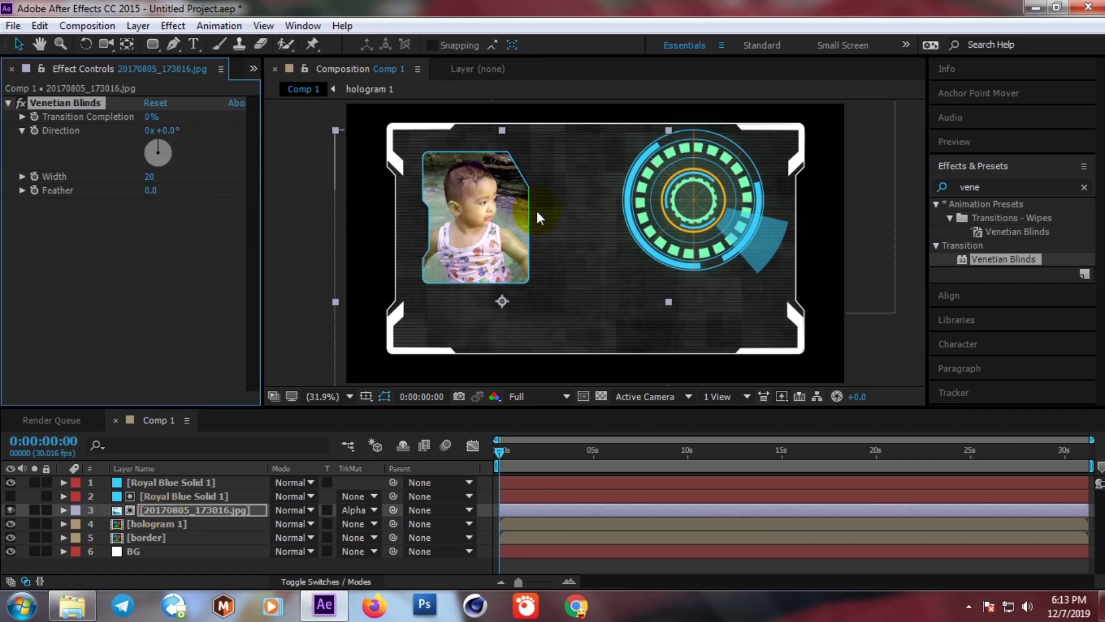
- Set the Venetian Blinds direction to 90° and the stripe width to 10
scroll(537, 211, up, 4)
drag(395, 185, 647, 259)
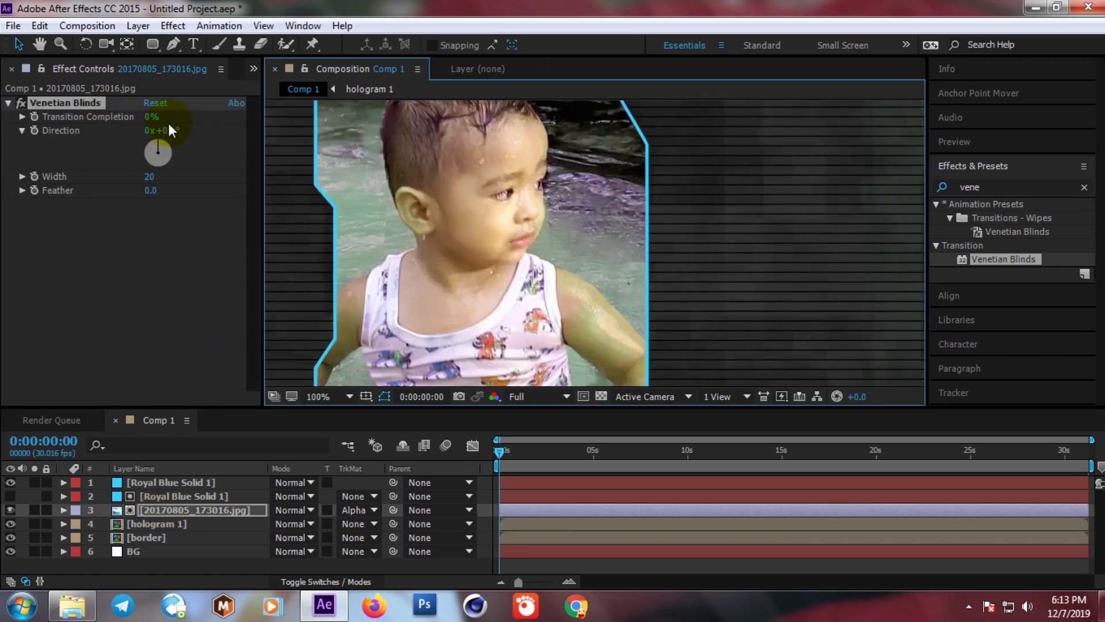
drag(151, 116, 155, 117)
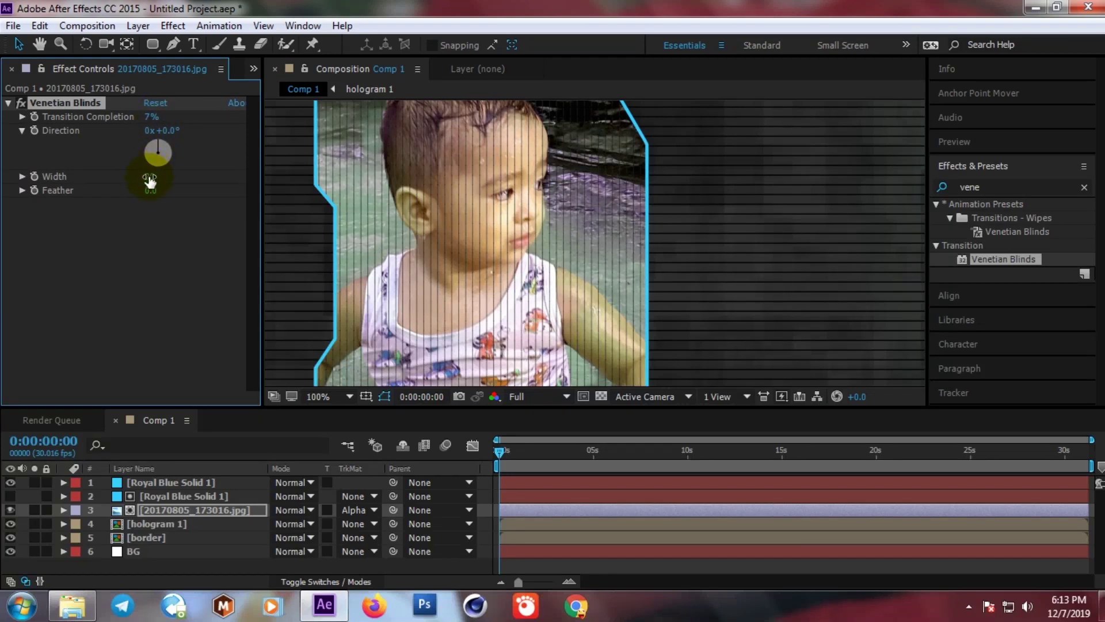
drag(150, 182, 153, 179)
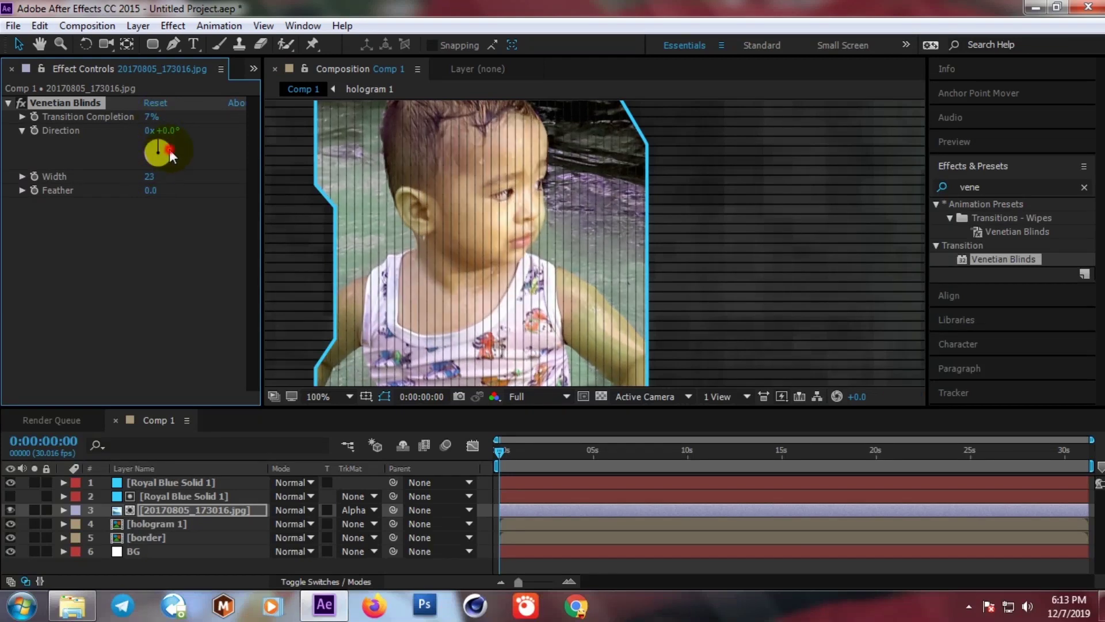
click(164, 130)
text(90)
key(Return)
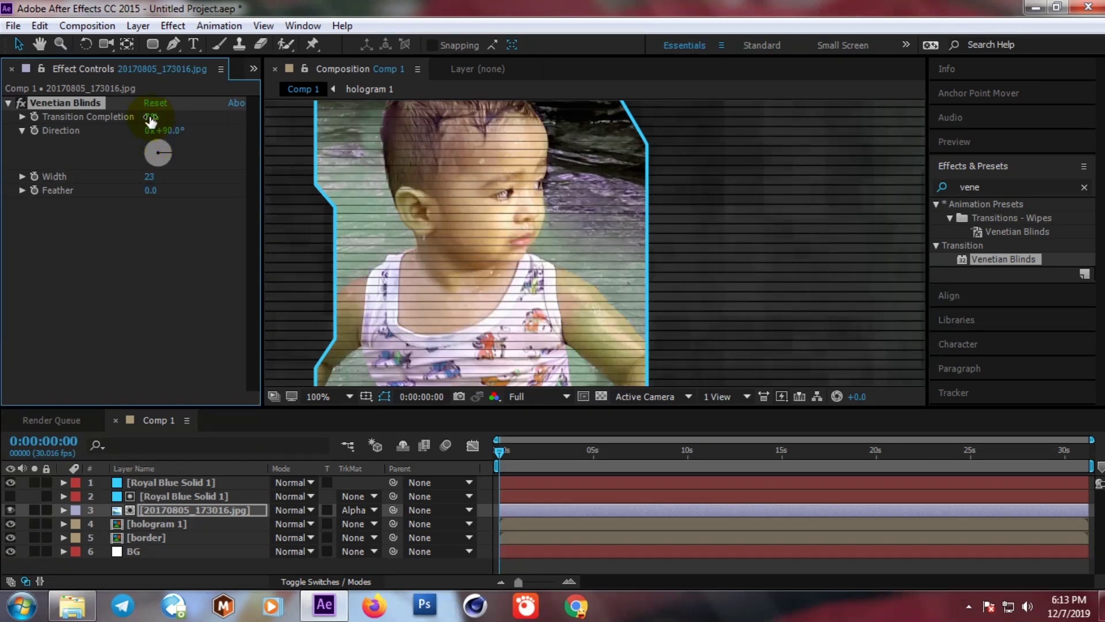
drag(150, 176, 140, 176)
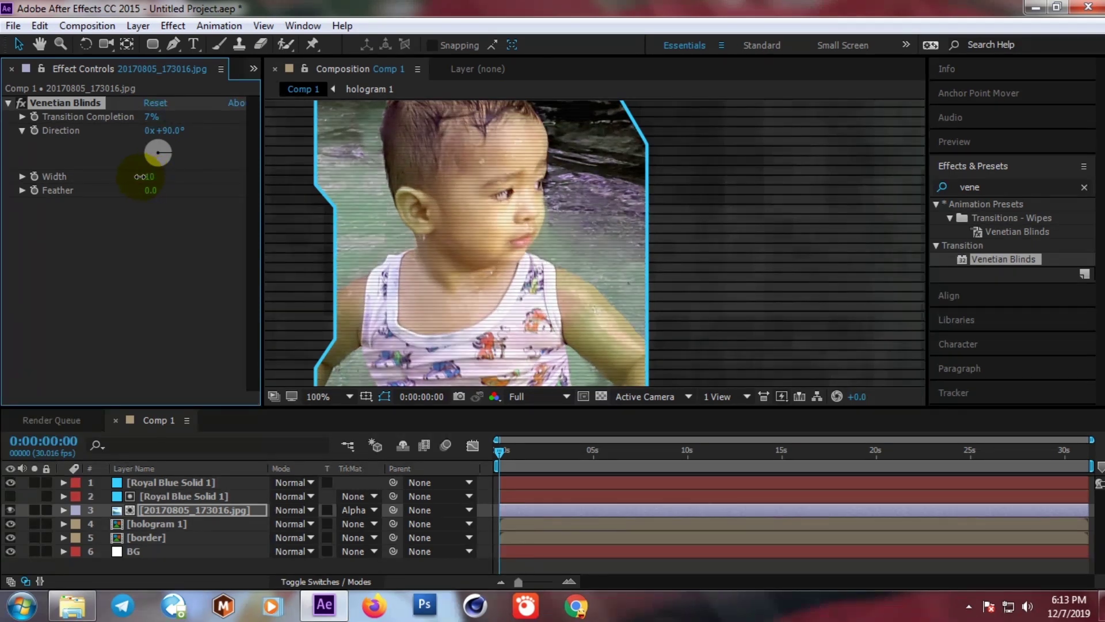
- Set the blinds' Transition Completion to 10% and fit the composition in the viewer
key(period)
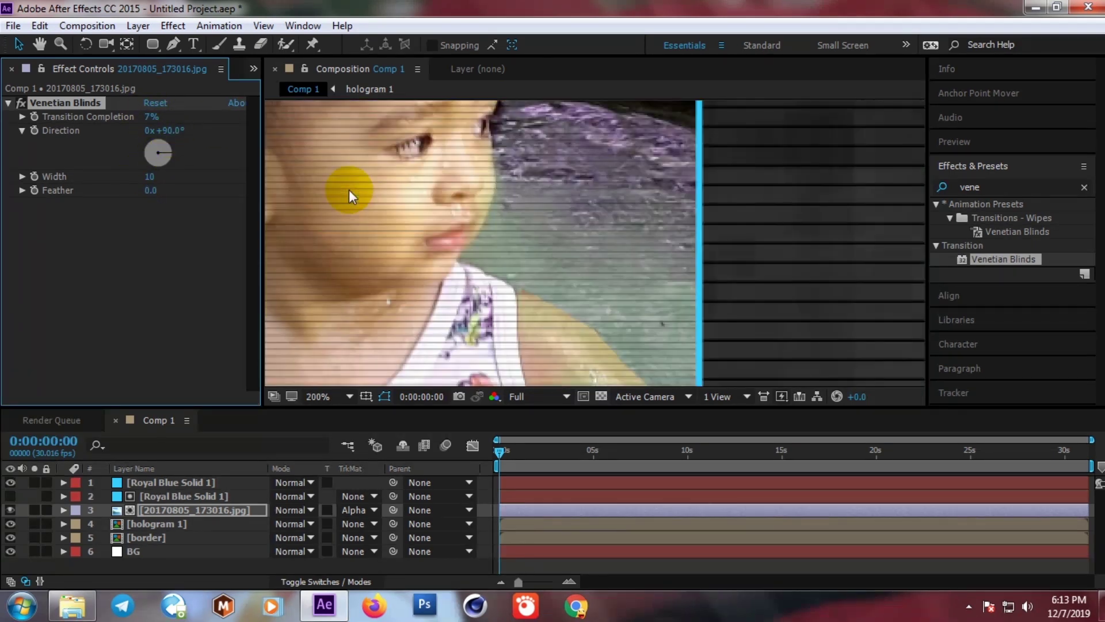
drag(150, 116, 155, 118)
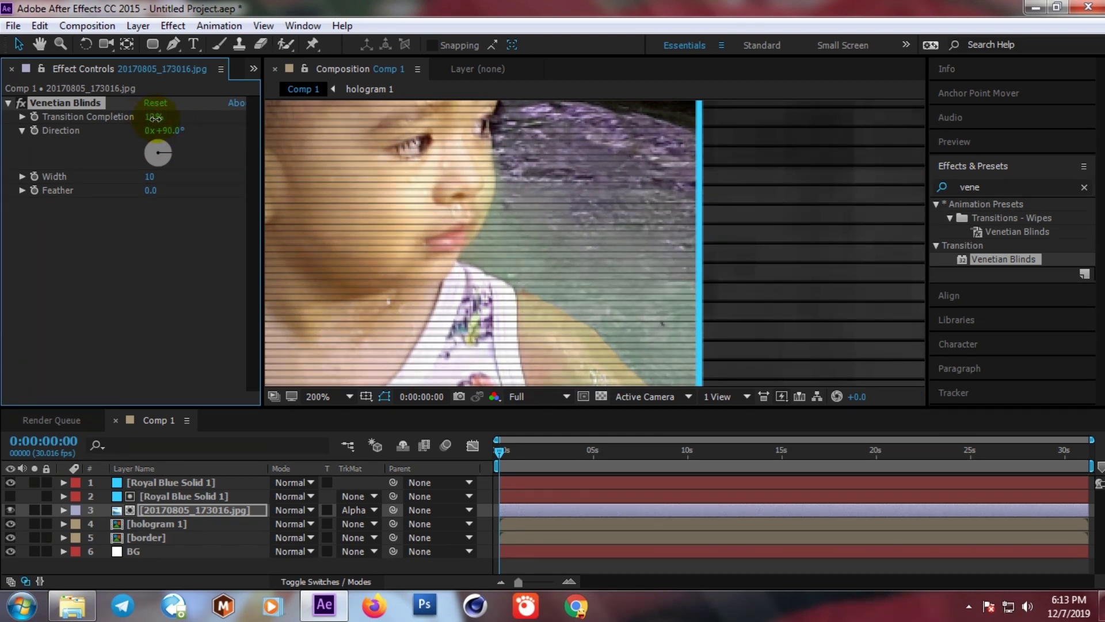
scroll(554, 195, down, 2)
scroll(596, 246, down, 2)
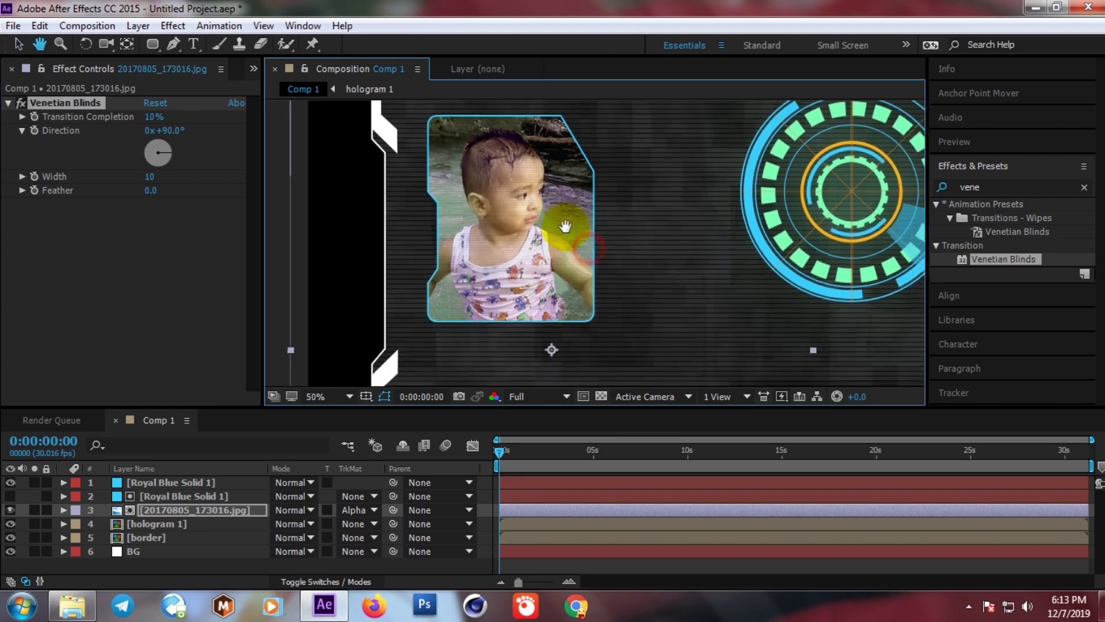
click(321, 398)
click(355, 119)
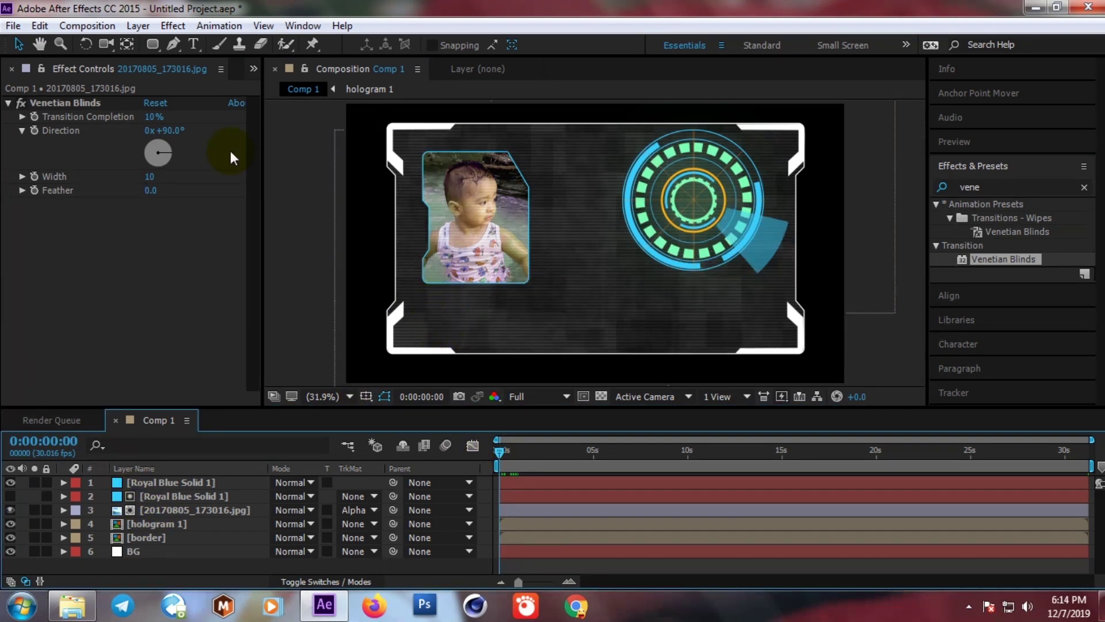
- Create a new solid layer via Layer > New > Solid
click(138, 25)
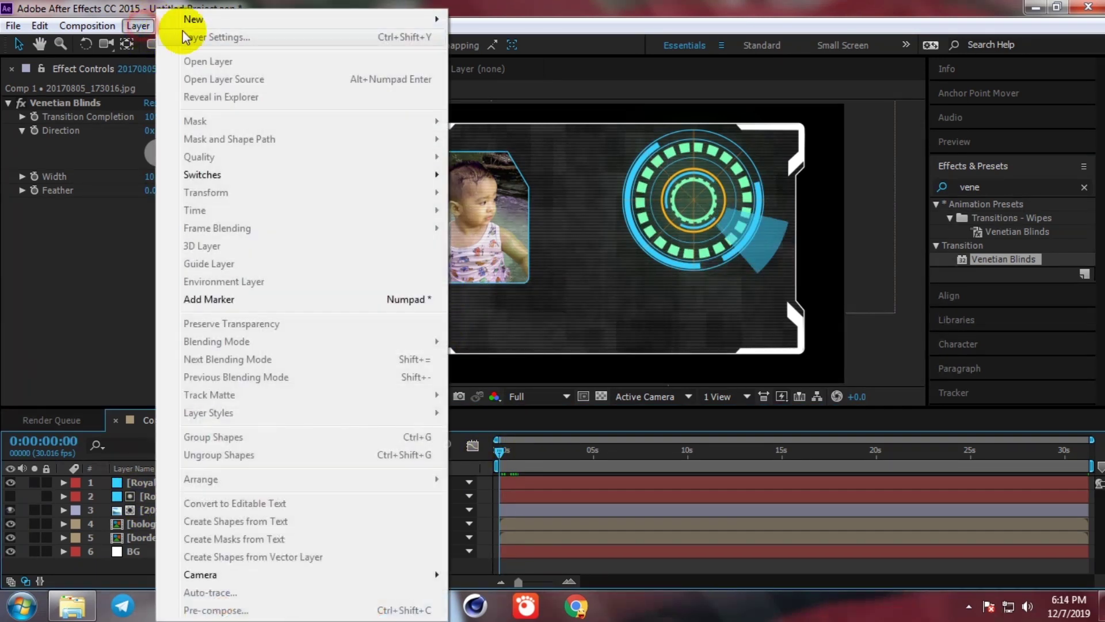
mouse_move(188, 16)
click(538, 36)
click(961, 433)
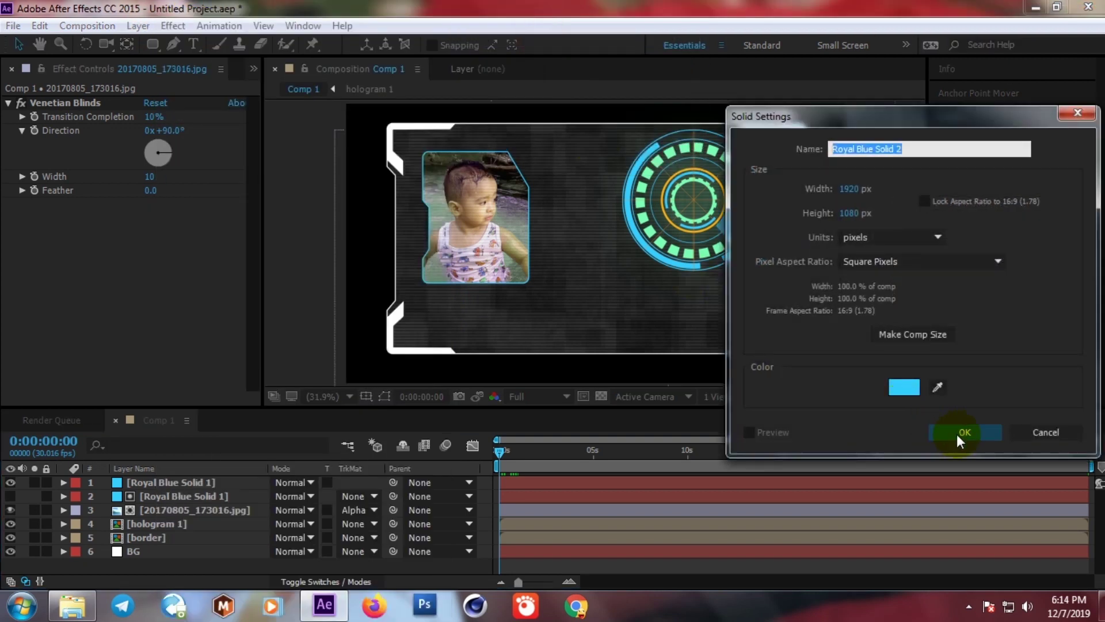
click(511, 348)
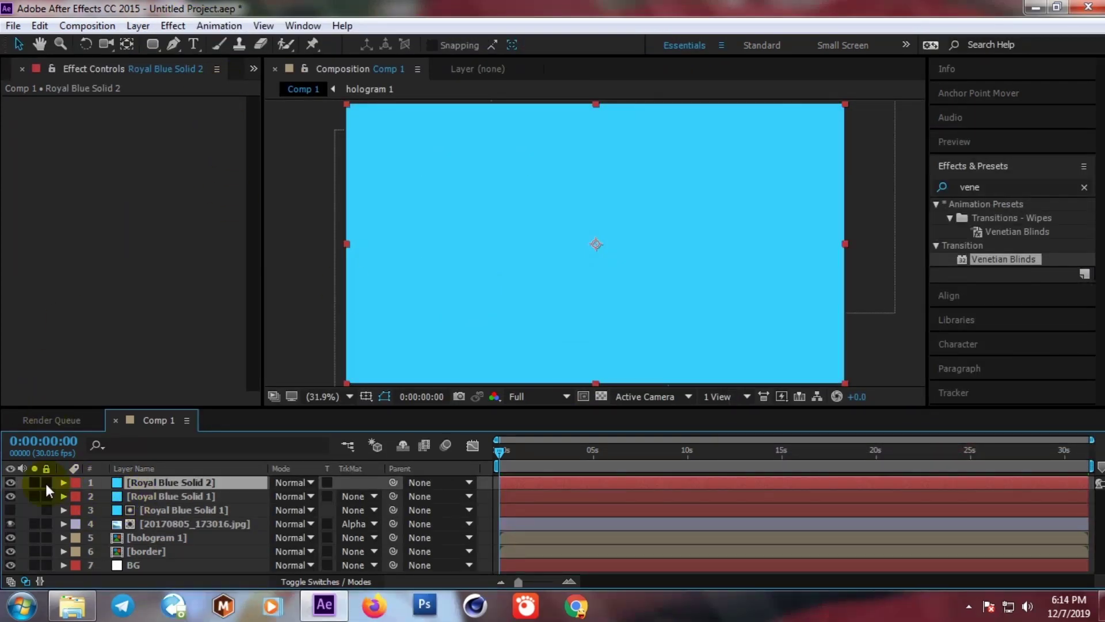
- Hide the new solid and draw a rectangular mask below the photo
click(10, 482)
click(154, 45)
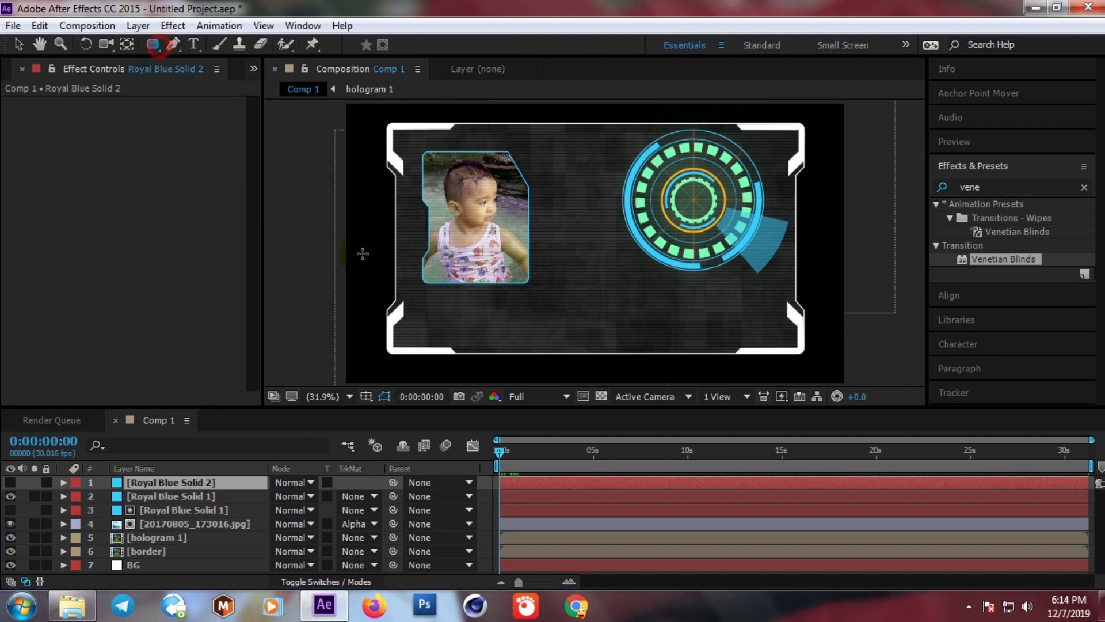
mouse_move(429, 300)
mouse_down()
mouse_move(549, 335)
mouse_move(534, 332)
mouse_up()
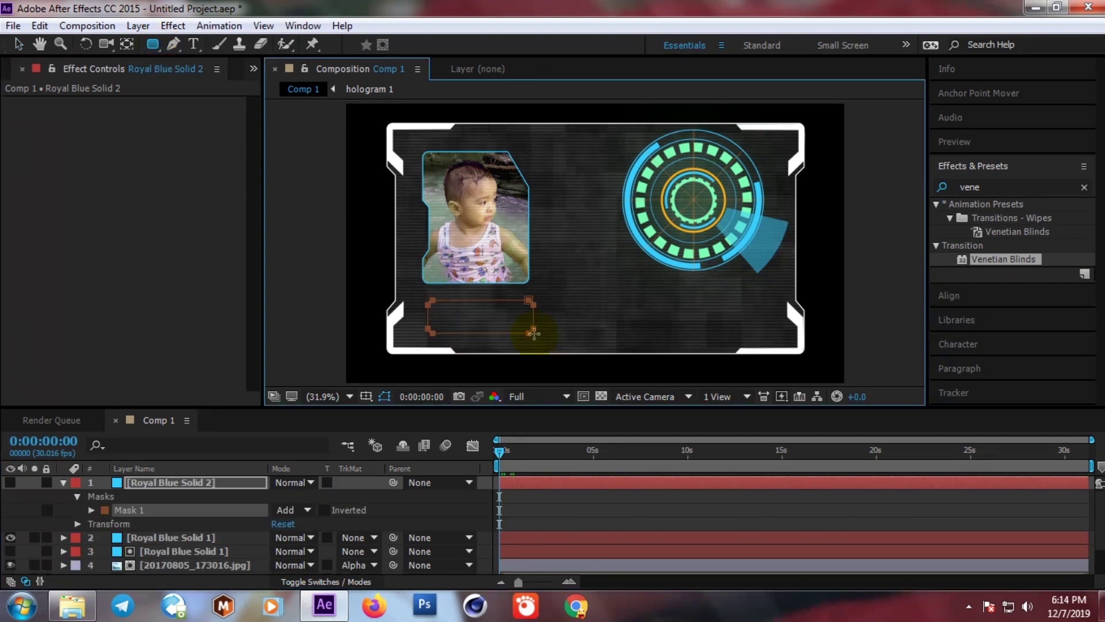
click(18, 45)
scroll(441, 317, up, 1)
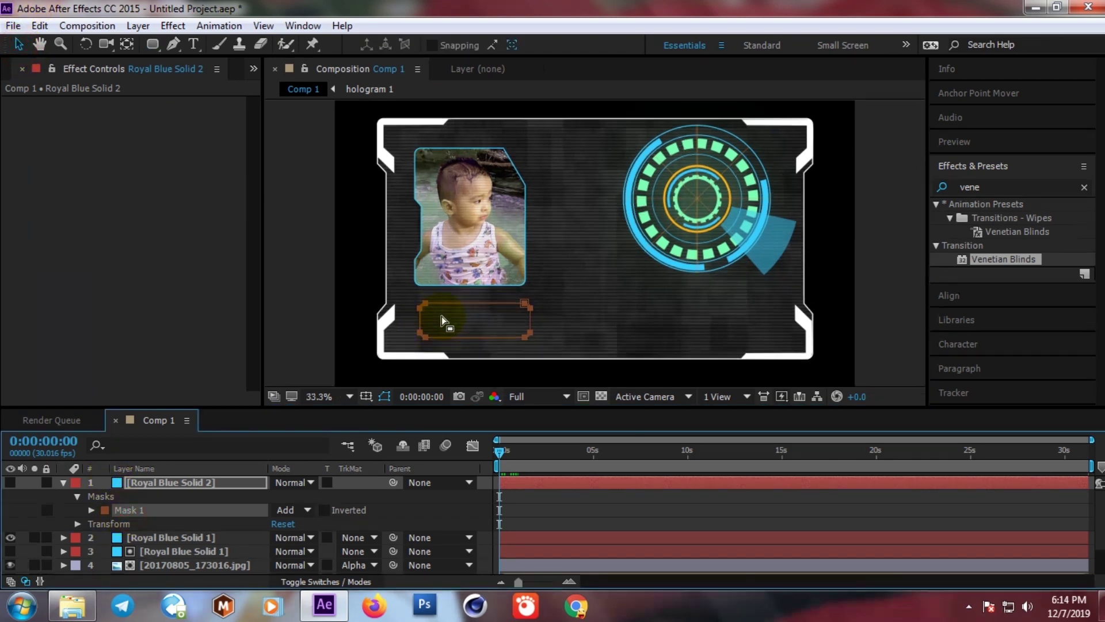
scroll(426, 311, up, 3)
scroll(424, 309, down, 3)
scroll(422, 296, left, 5)
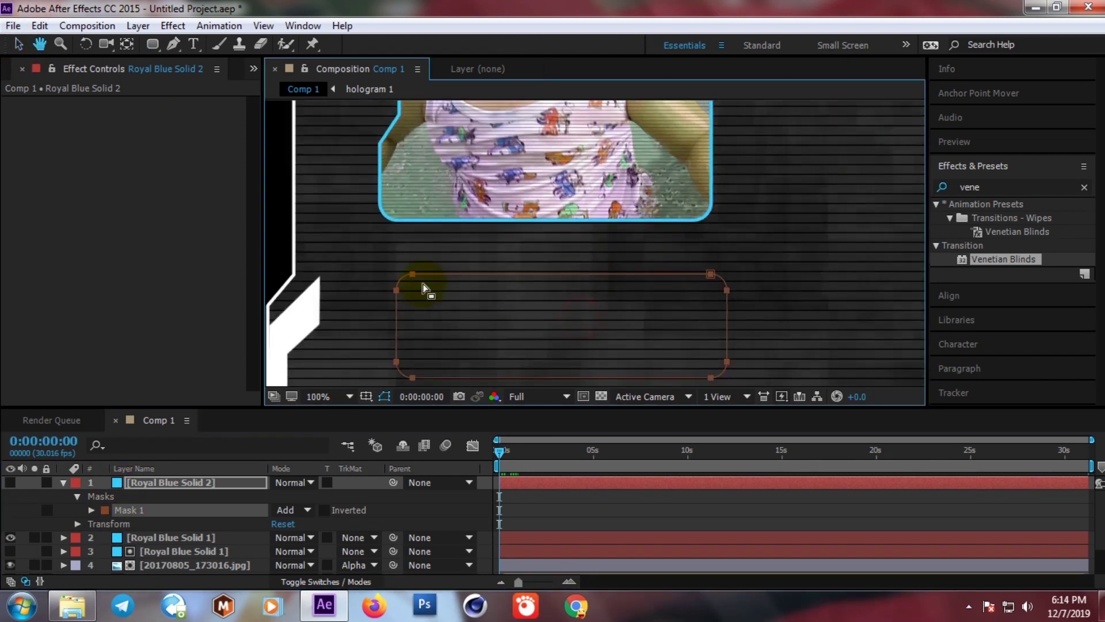
drag(401, 259, 398, 258)
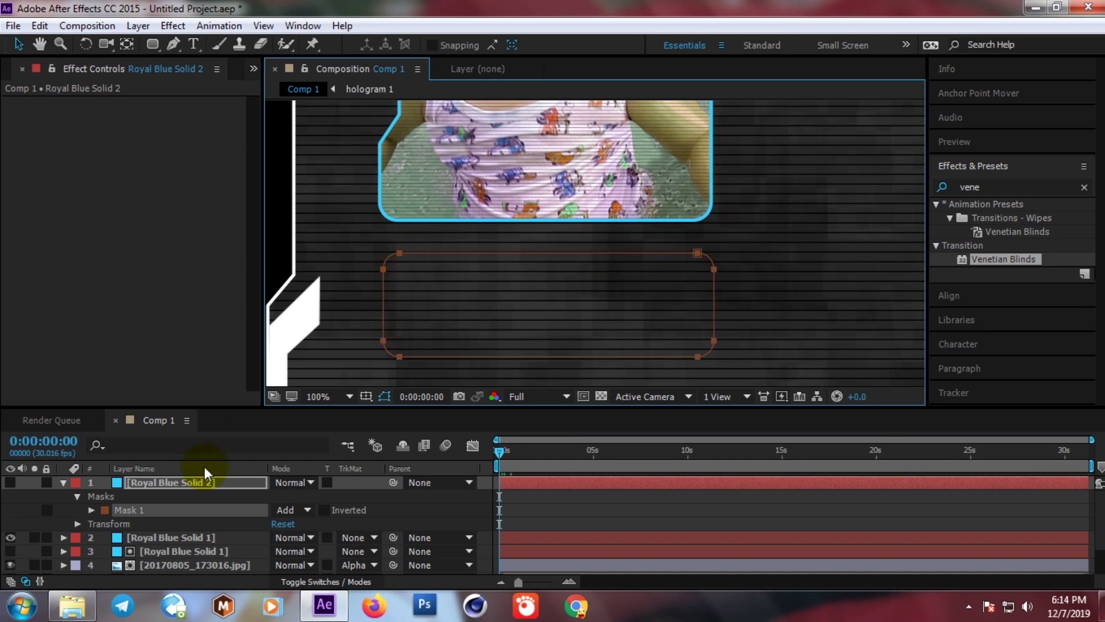
- Replace that mask with a wider rectangle under the photo and show the solid again
click(130, 512)
key(Delete)
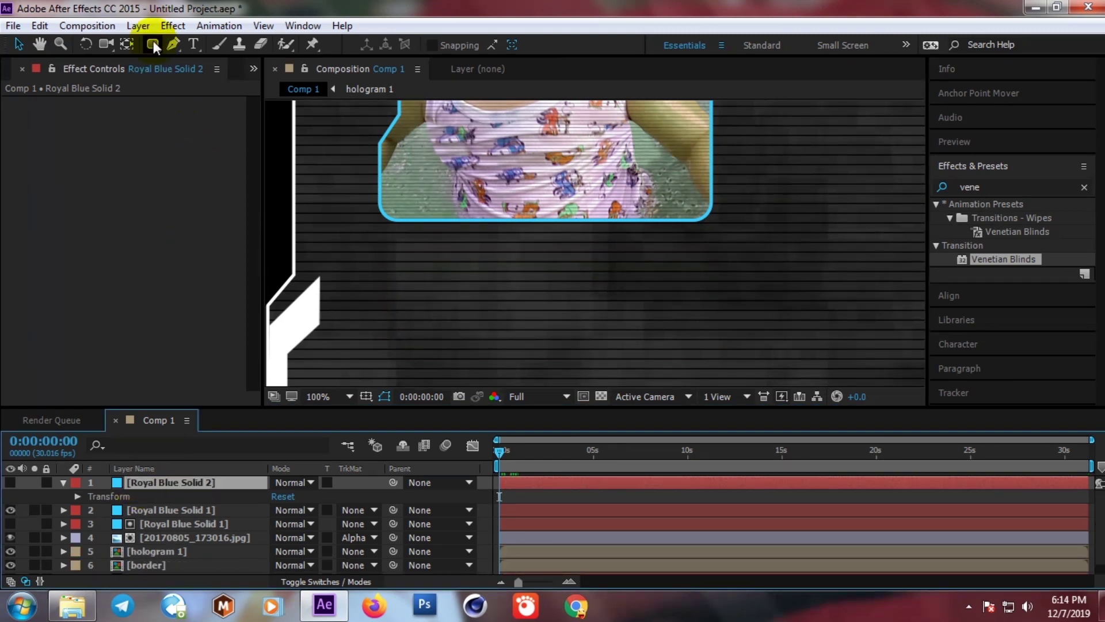
drag(153, 40, 207, 47)
click(209, 45)
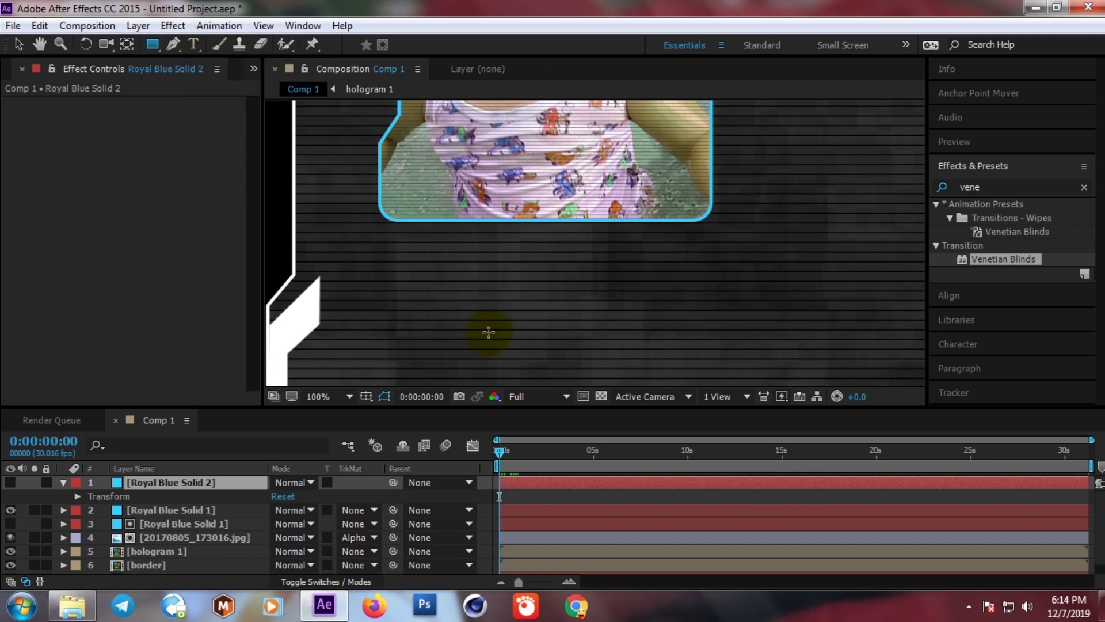
mouse_move(386, 255)
mouse_down()
mouse_move(711, 357)
mouse_move(711, 346)
mouse_up()
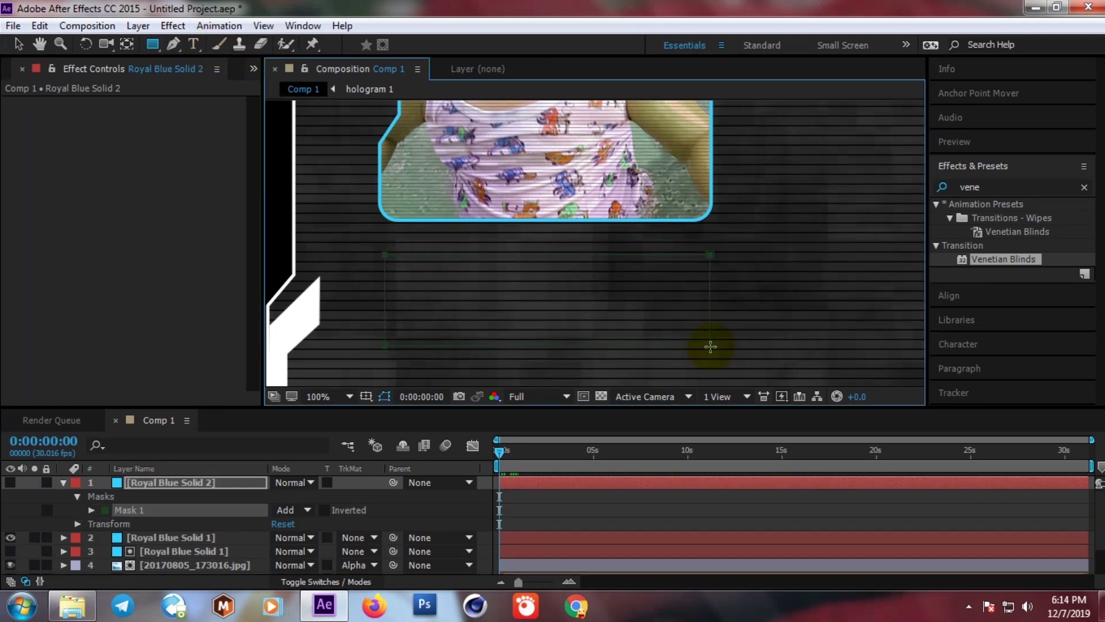
click(10, 482)
scroll(437, 311, down, 2)
drag(666, 192, 580, 250)
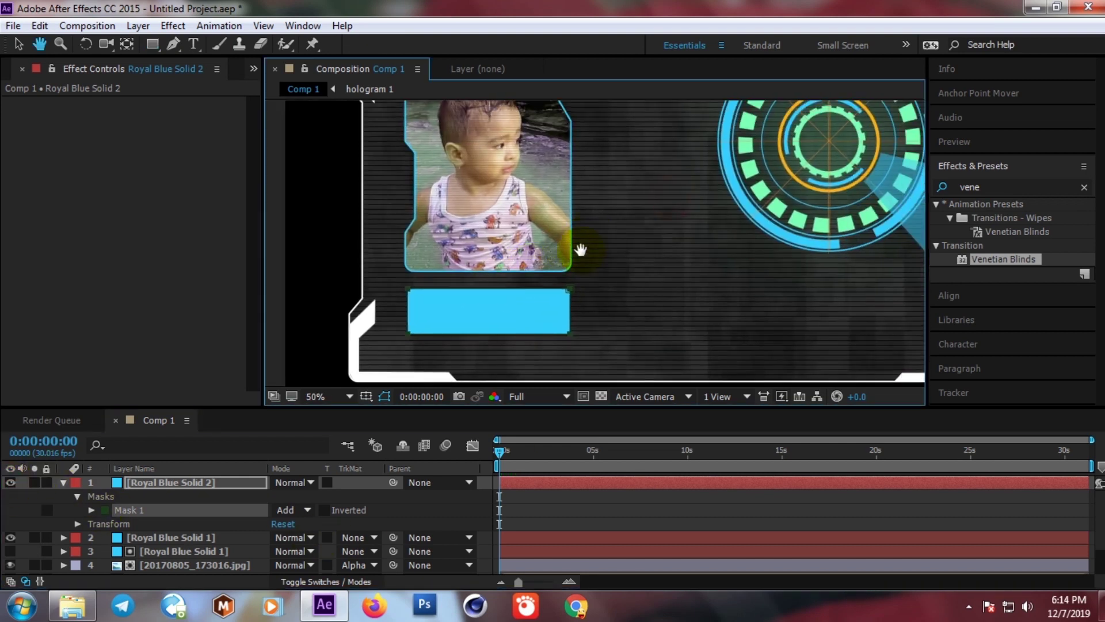
click(126, 510)
- Duplicate the rectangle mask, set Mask 2 to Subtract and Mask 1 Expansion to 4 px
key(ctrl+d)
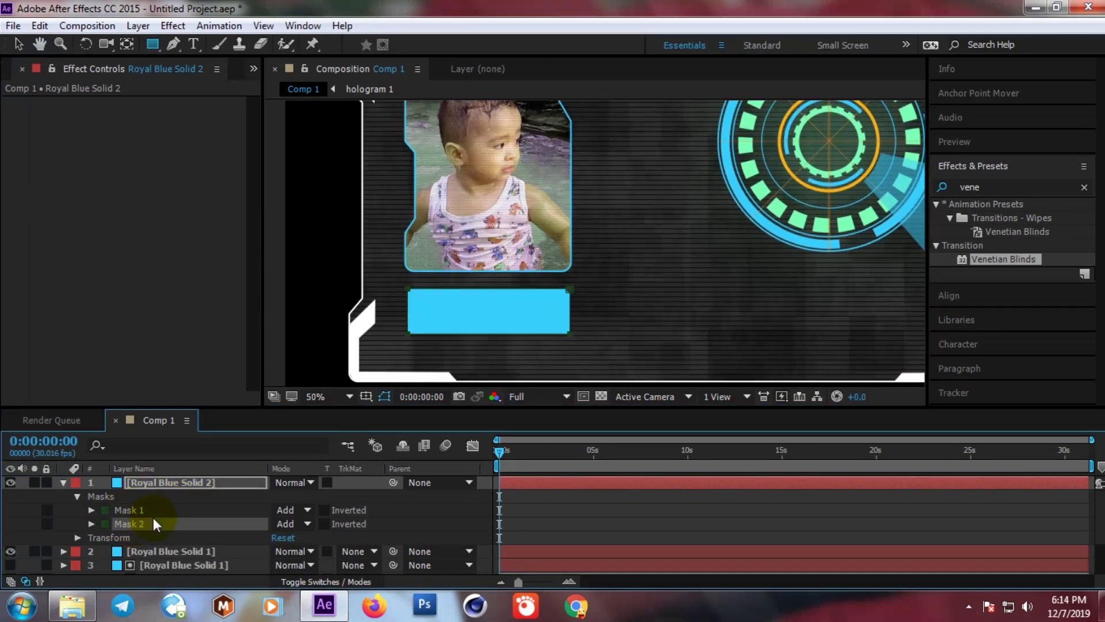
click(289, 522)
click(327, 433)
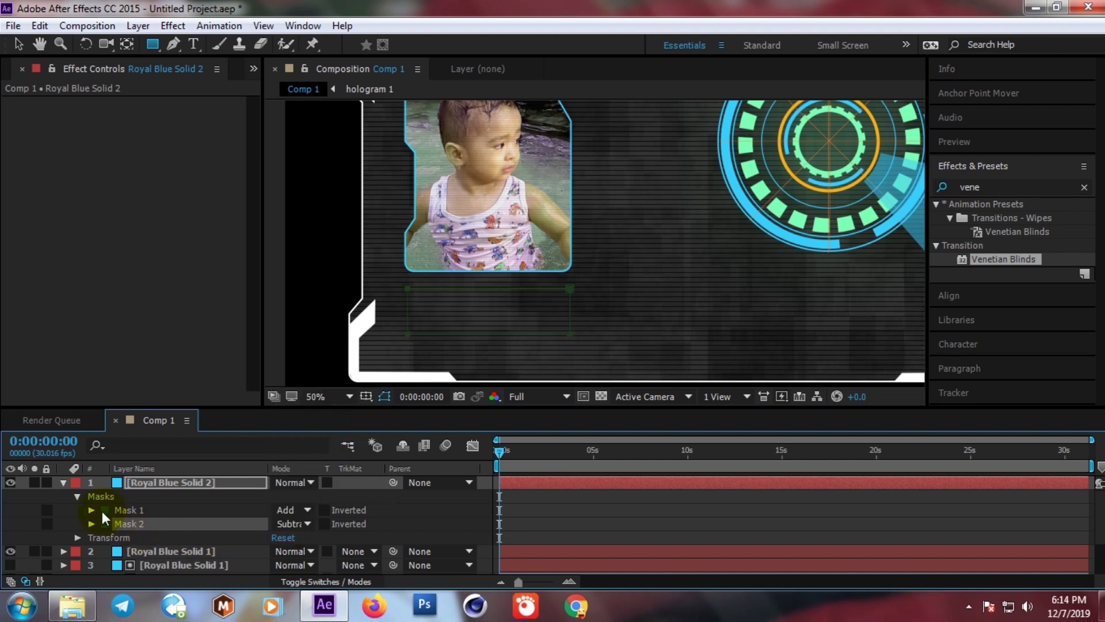
click(92, 509)
scroll(282, 547, down, 2)
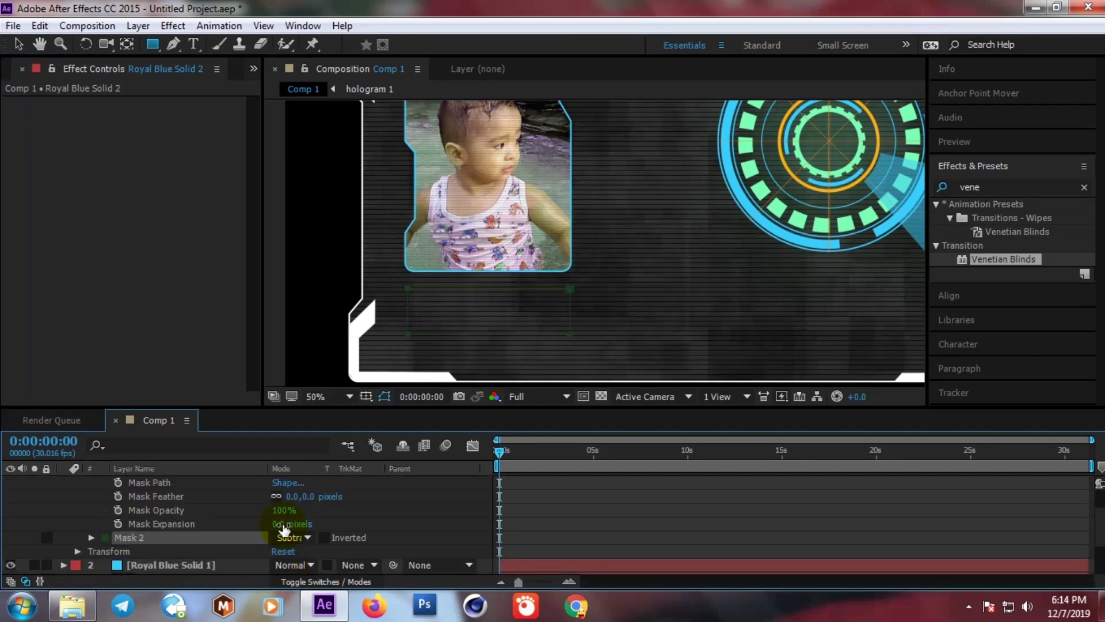
click(281, 523)
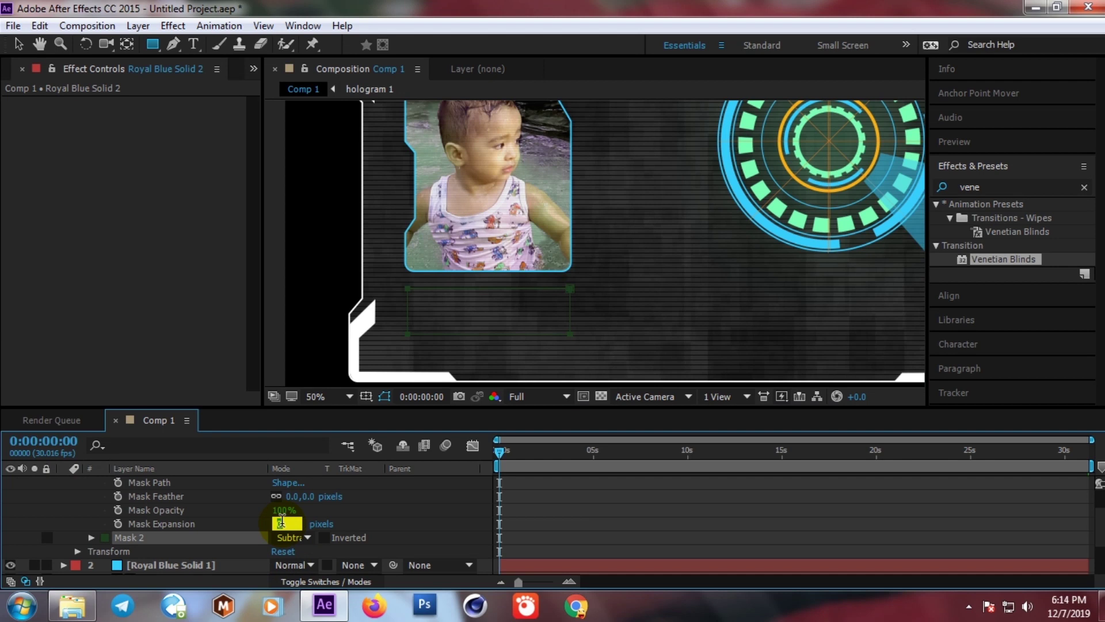
text(4)
key(Return)
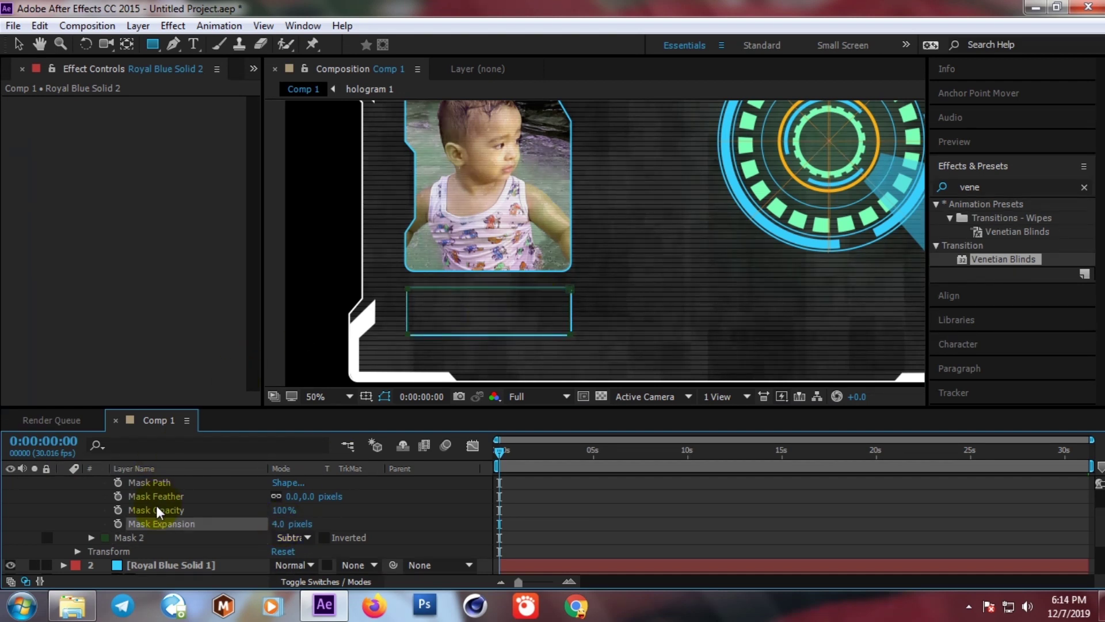
scroll(115, 495, up, 2)
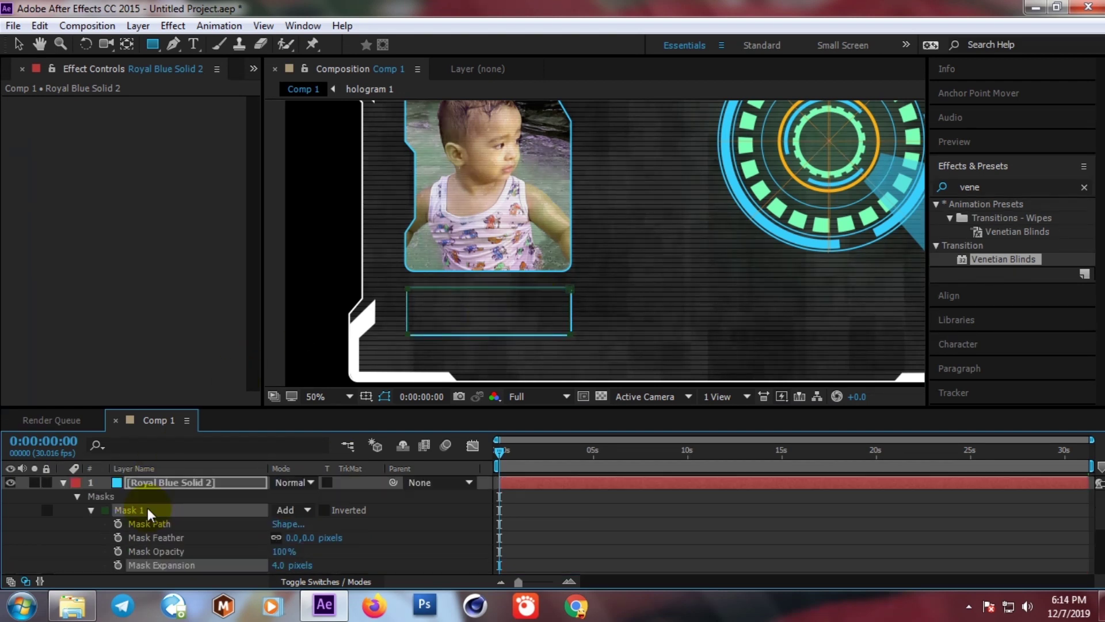
click(92, 510)
- Duplicate Mask 2 as Mask 3, set it to Add with 20% Mask Opacity
click(130, 521)
key(ctrl+d)
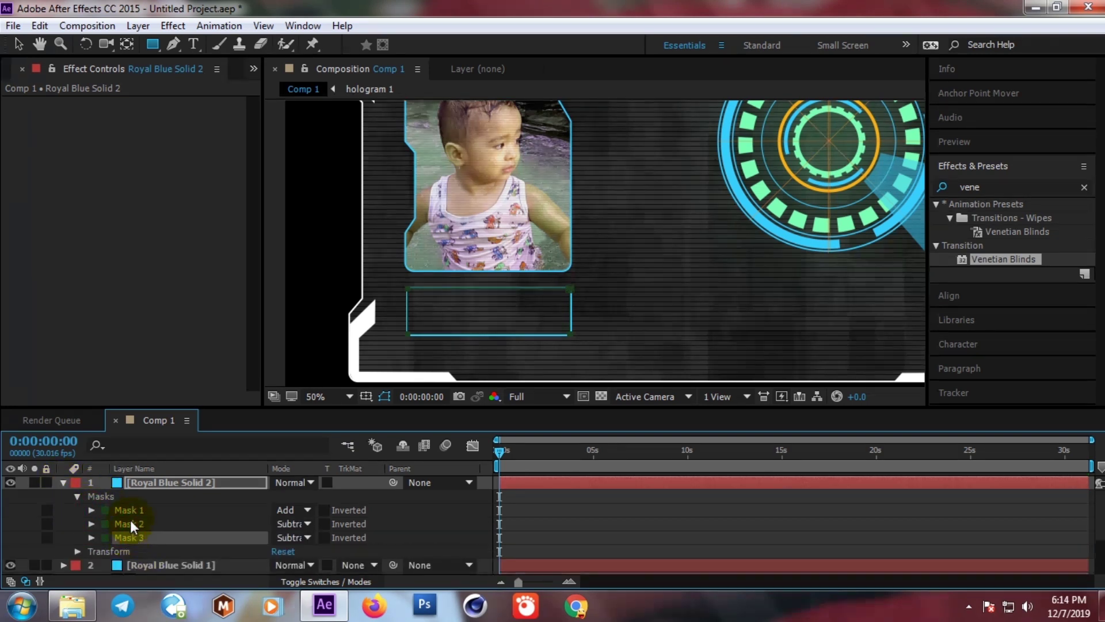
click(288, 537)
click(309, 433)
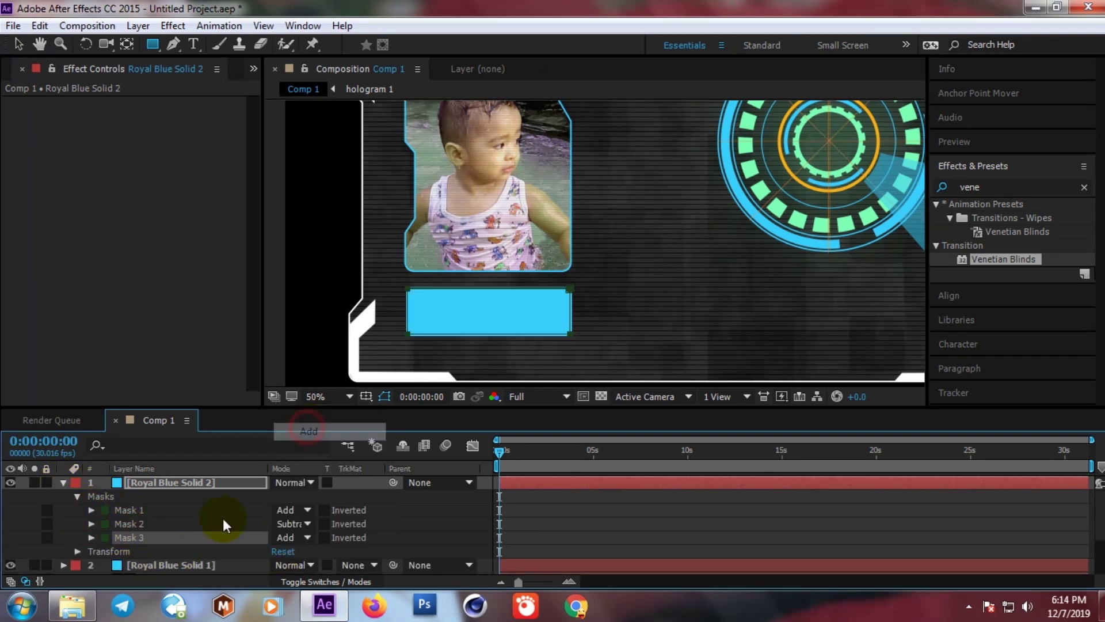
click(92, 538)
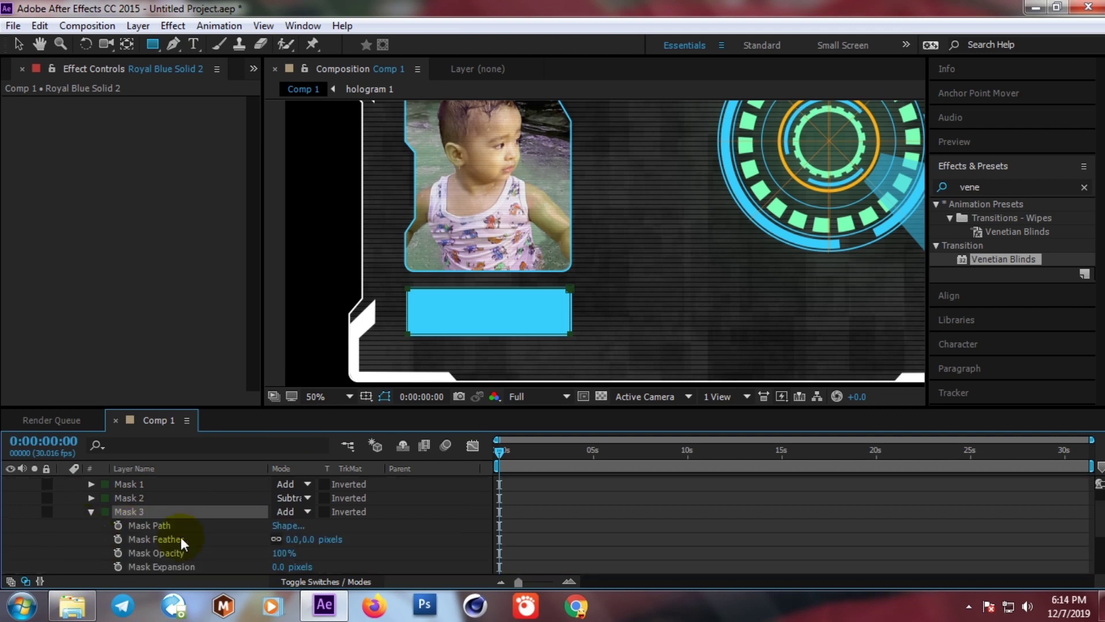
click(247, 553)
click(282, 554)
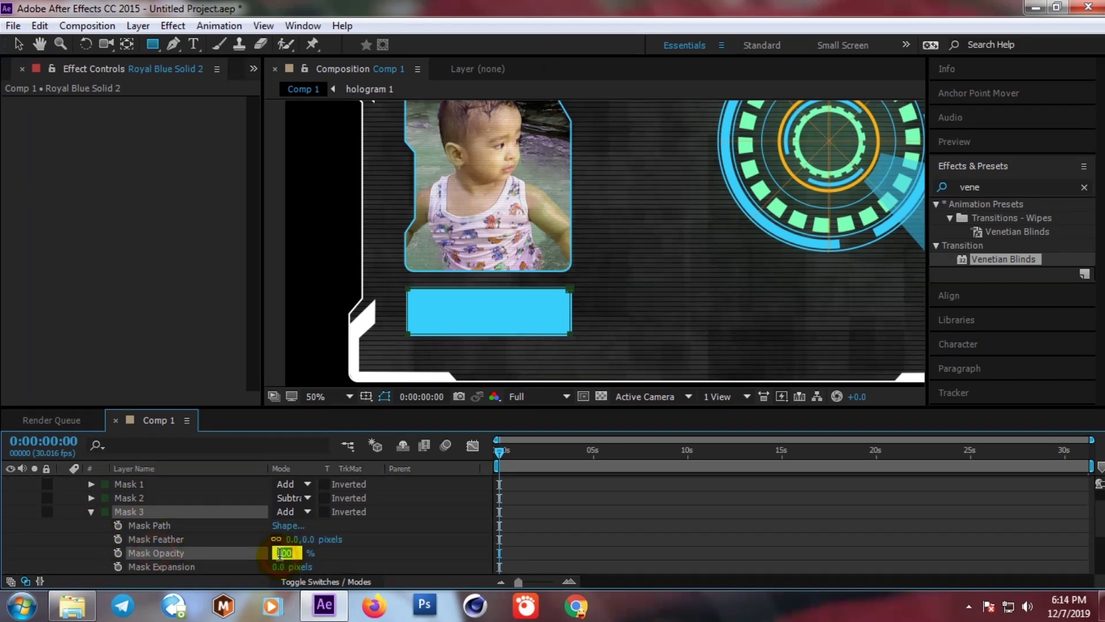
text(20)
key(Return)
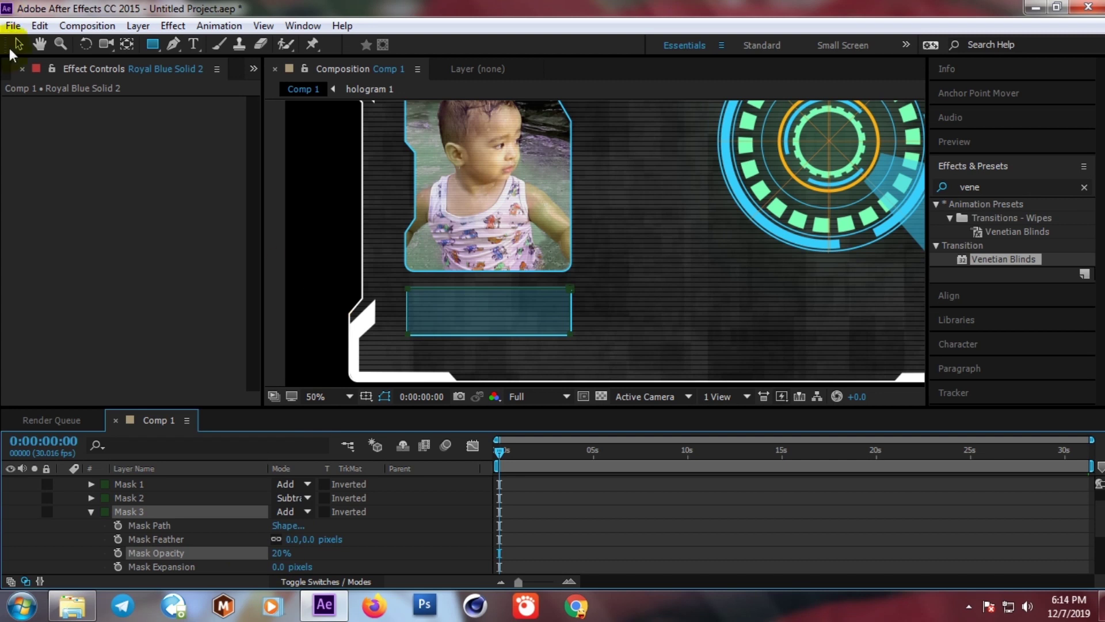
click(17, 44)
click(319, 253)
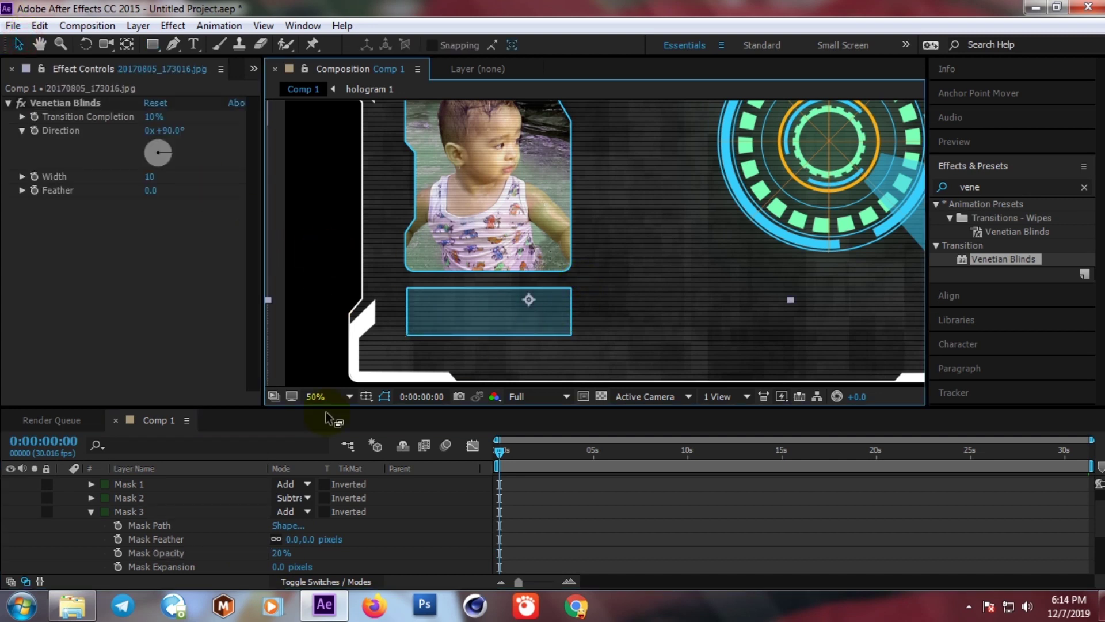
- Fit the comp in view and select the photo with both Royal Blue Solid 1 layers
click(318, 396)
click(357, 121)
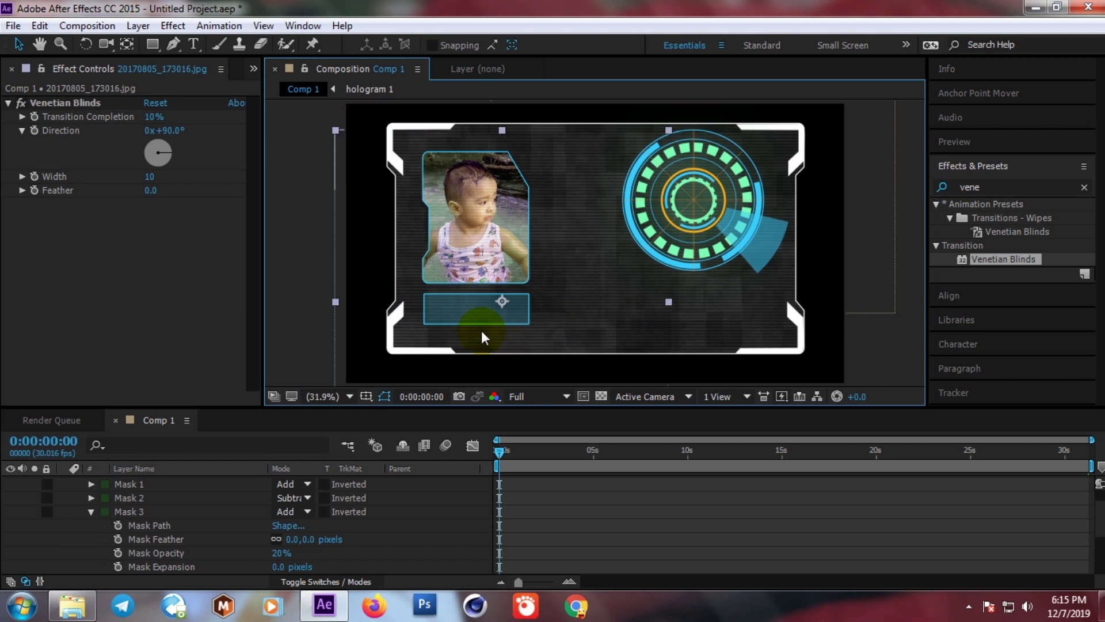
scroll(175, 514, up, 3)
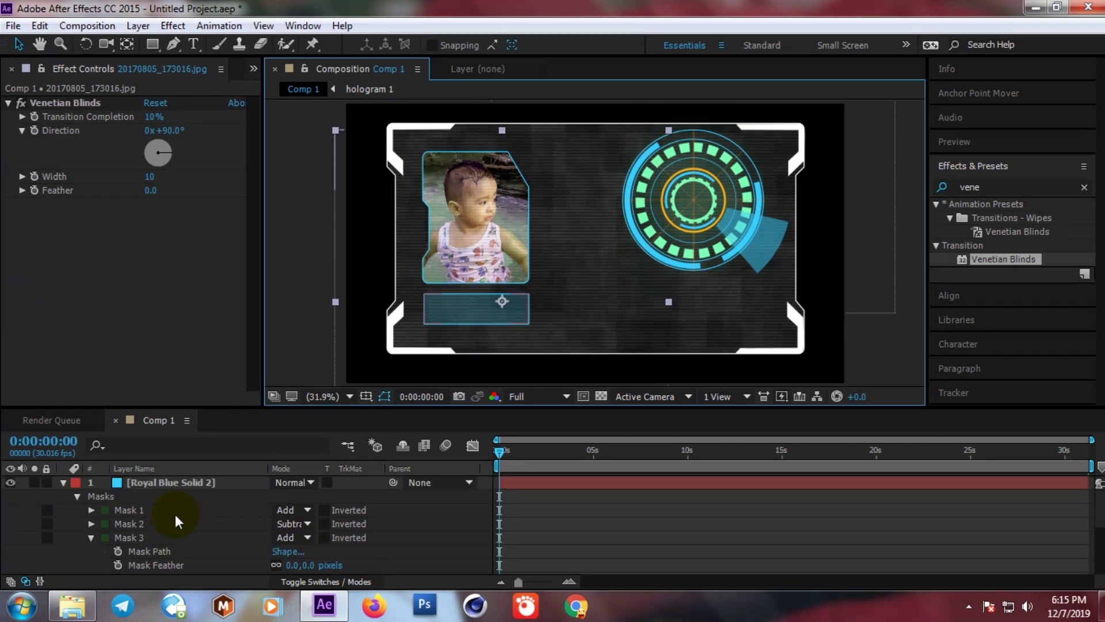
click(64, 482)
click(150, 482)
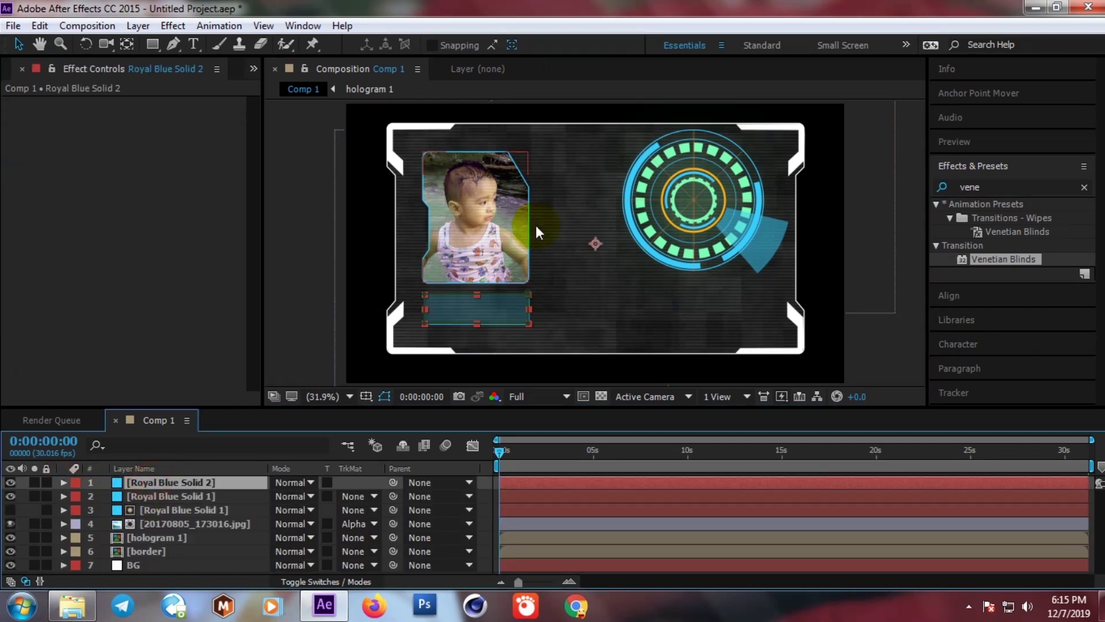
click(476, 188)
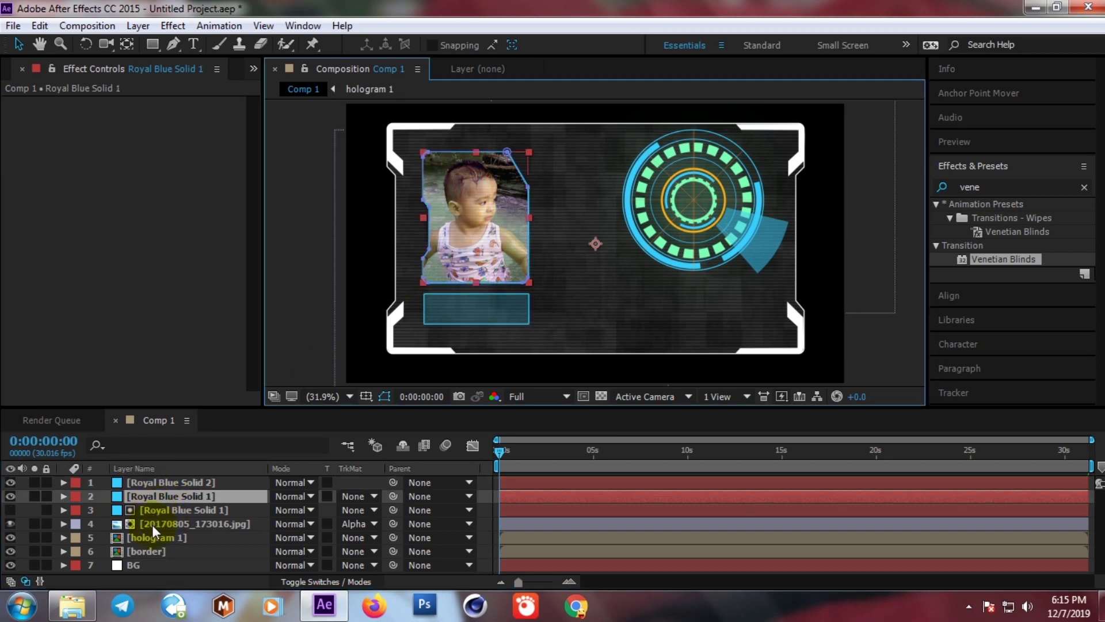
shift+click(153, 526)
- Pre-compose the selected layers into a new comp named 'poto'
right_click(152, 526)
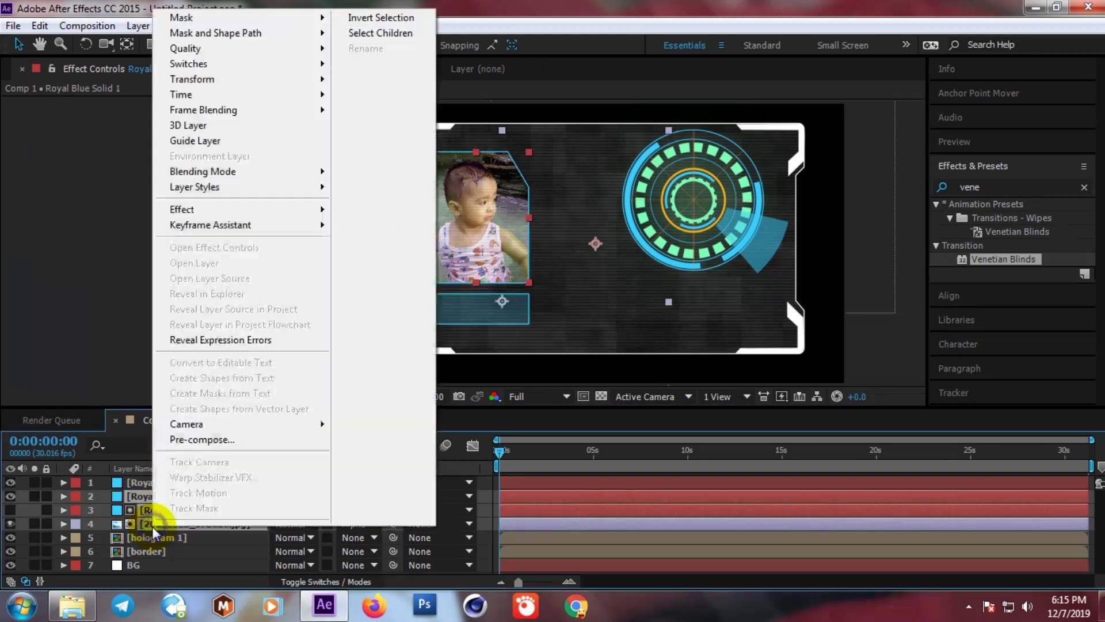
click(224, 442)
click(226, 443)
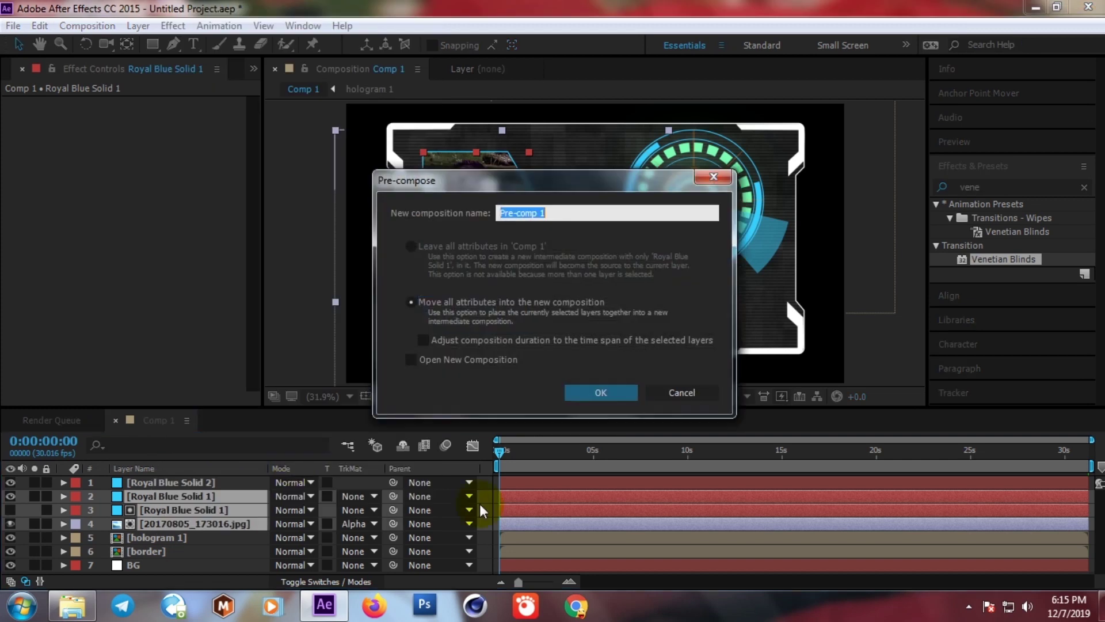
text(poto)
key(Return)
click(147, 510)
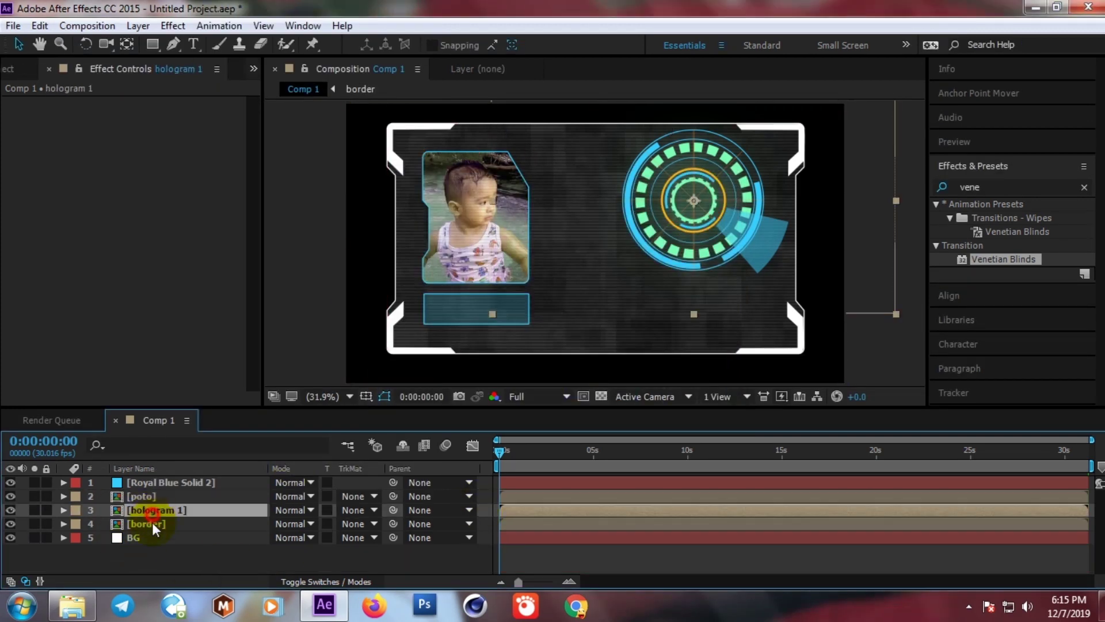
click(152, 536)
click(152, 510)
click(147, 481)
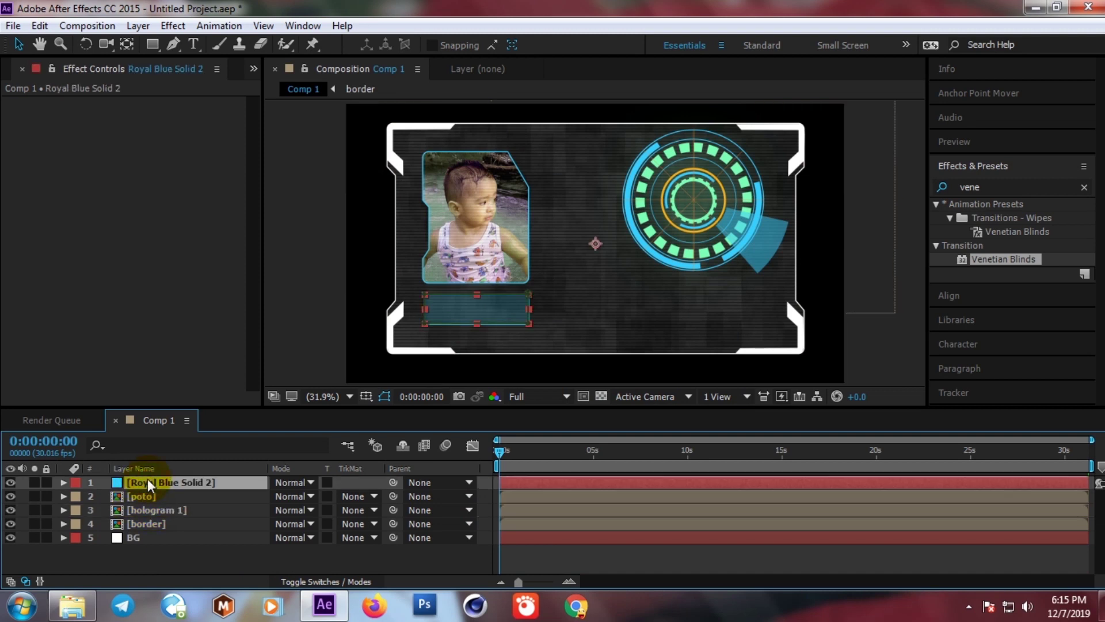
click(195, 43)
- Add a white text layer reading 'IDENTIFIED' inside the blue panel below the photo
key(slash)
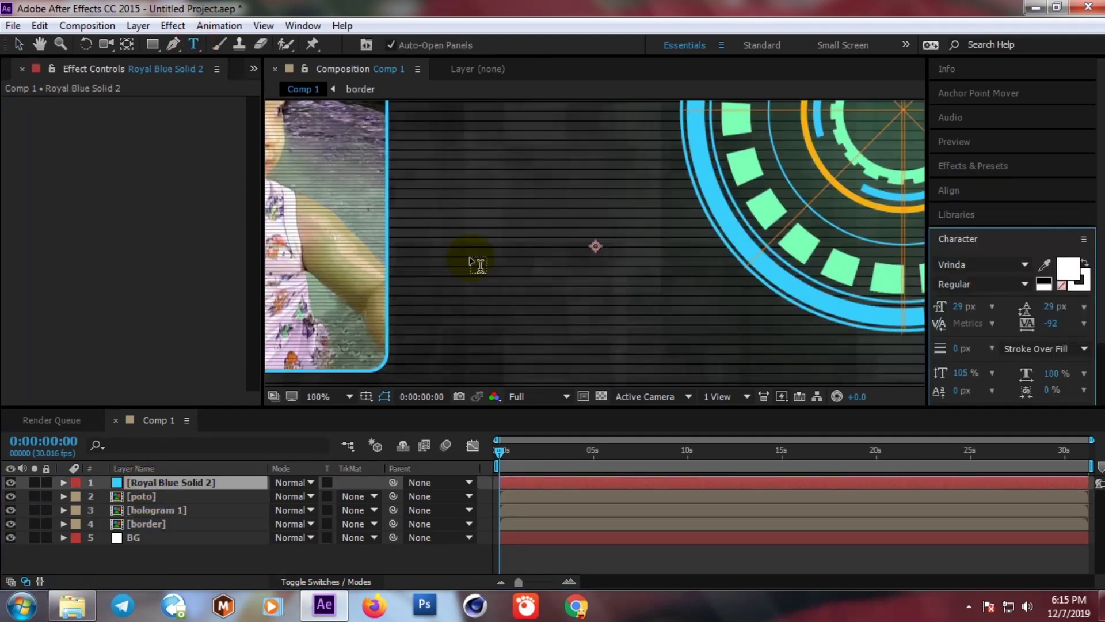
drag(447, 249, 581, 218)
click(434, 305)
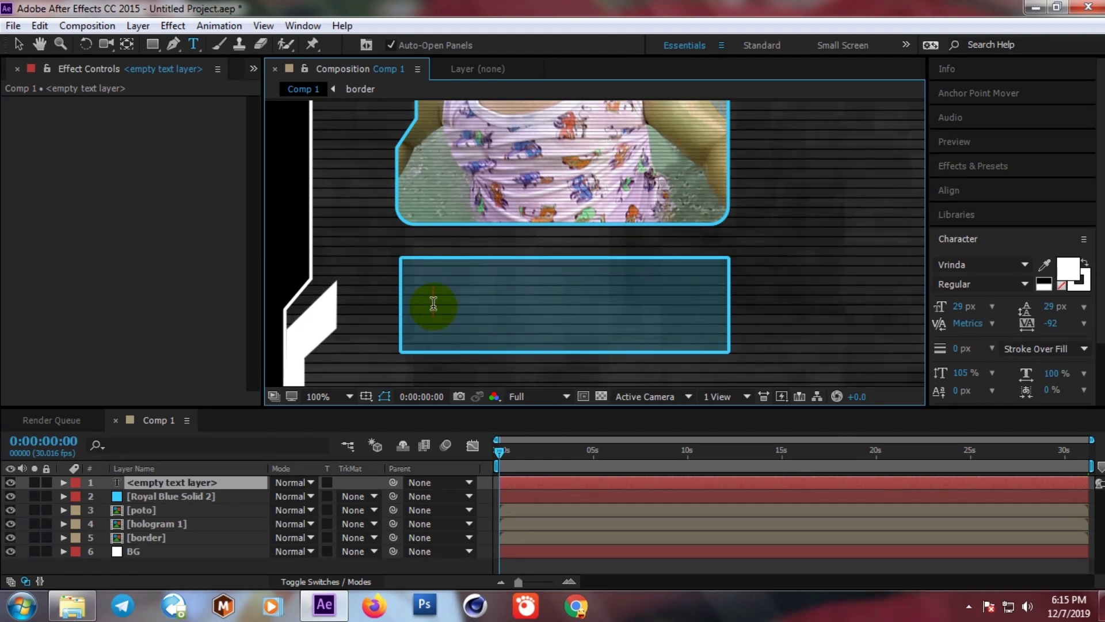
text(IDENTIFI)
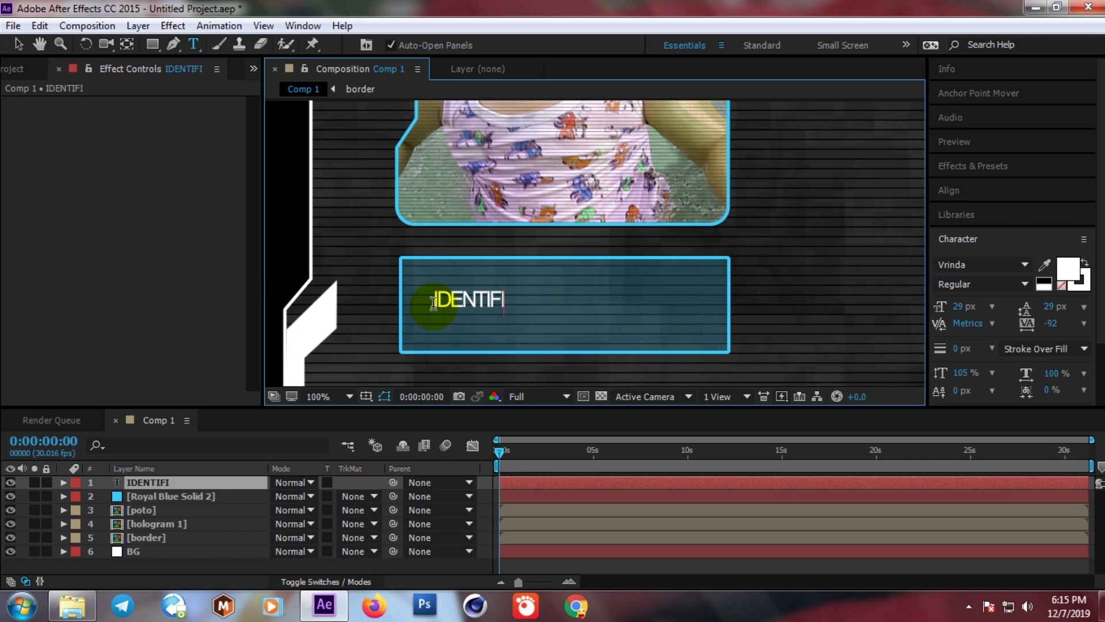
text(ED)
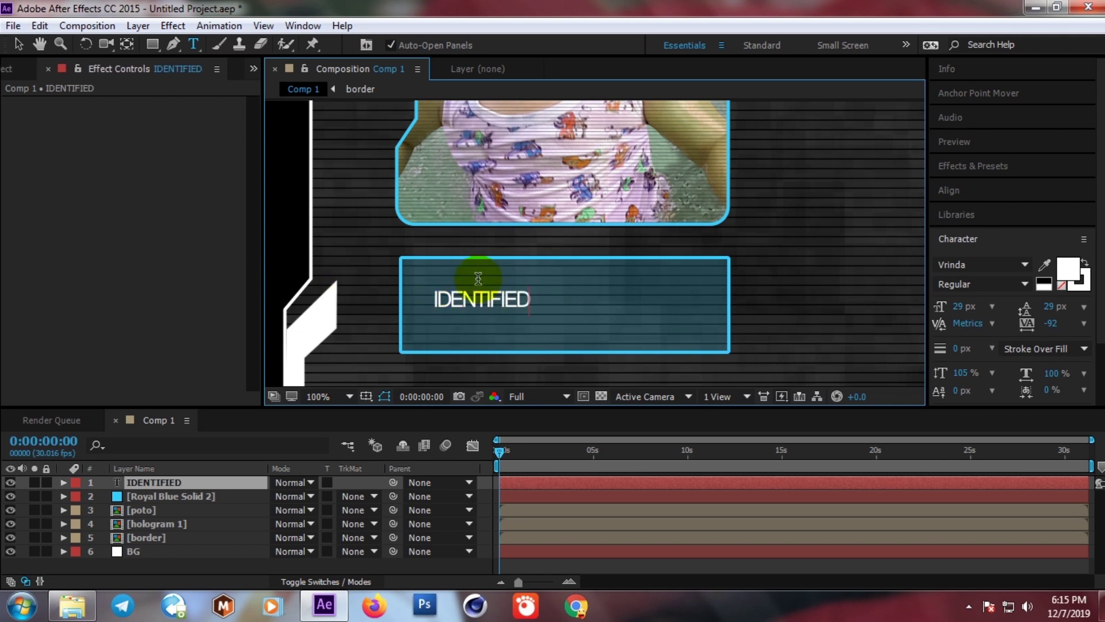
click(17, 44)
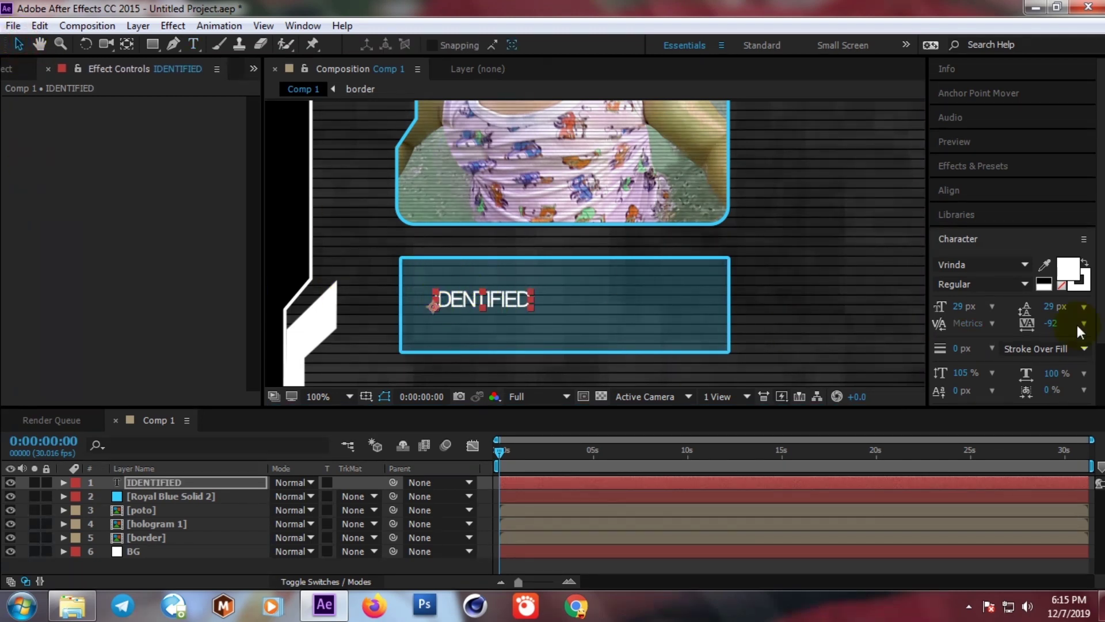
- Enlarge the IDENTIFIED text to 77 px and move it lower in the panel
drag(960, 306, 1008, 314)
key(Caps_Lock)
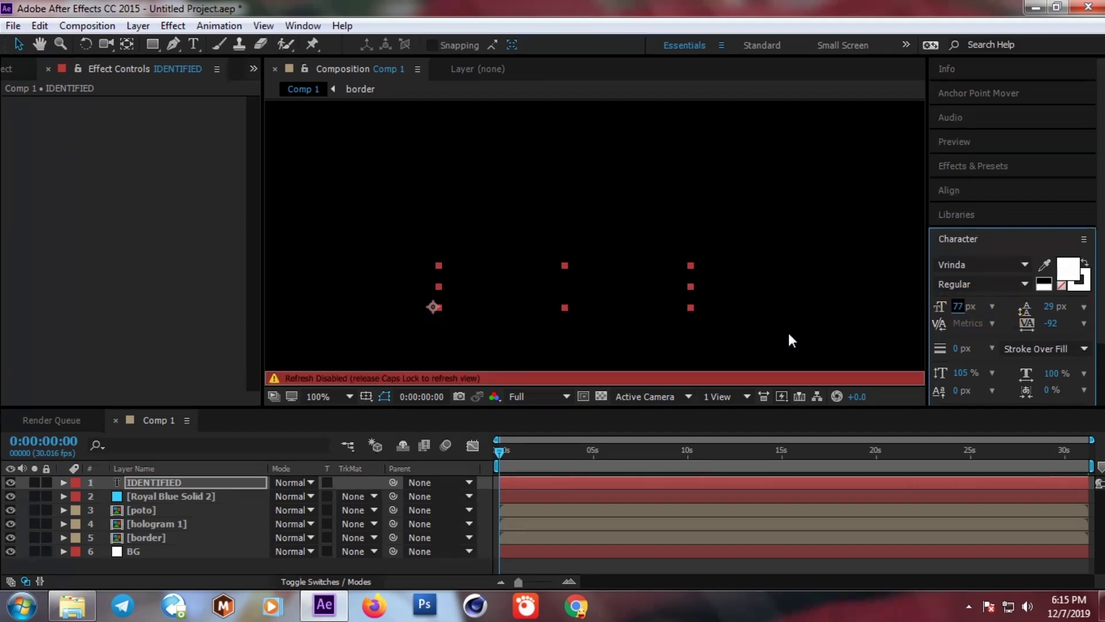
key(Caps_Lock)
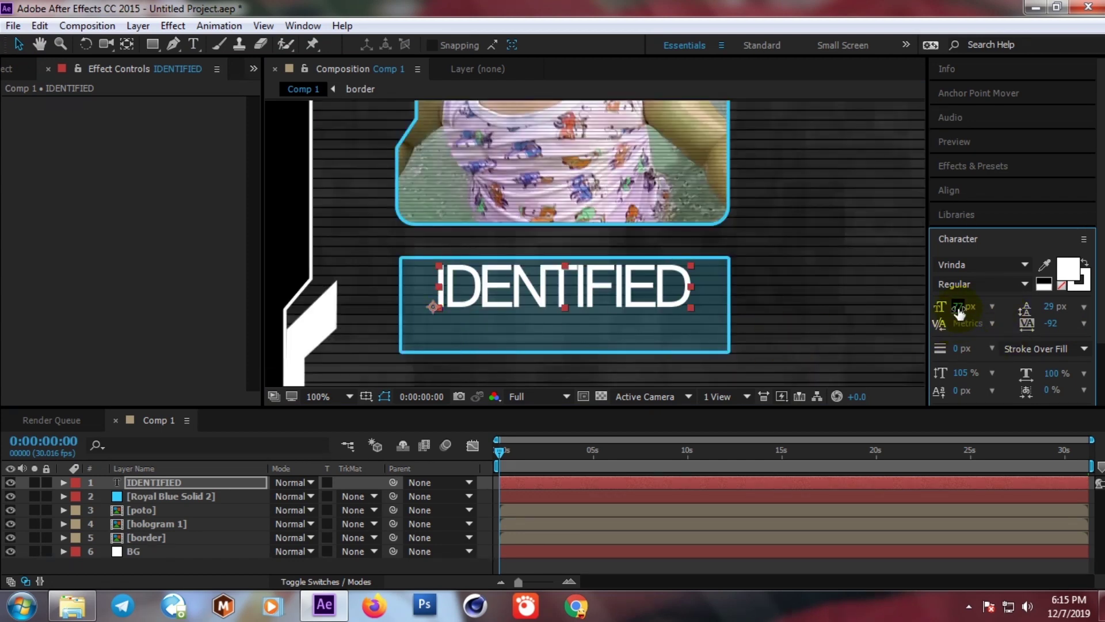
drag(597, 285, 597, 303)
key(comma)
- Change the IDENTIFIED layer's fill colour from white to light cyan 82FFFE
click(340, 396)
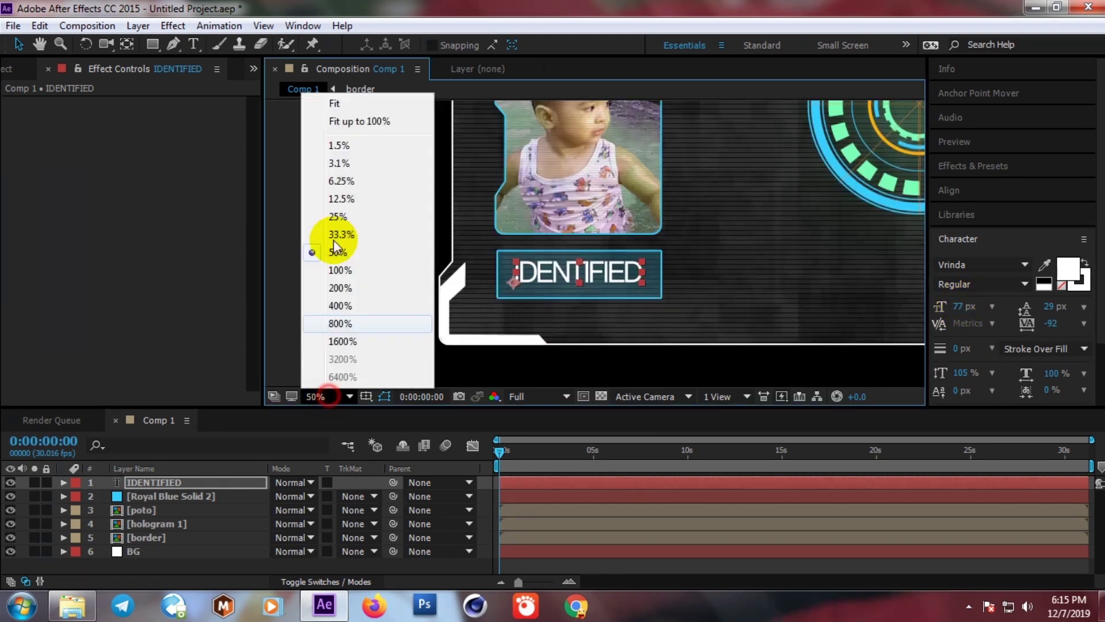
click(358, 125)
click(501, 309)
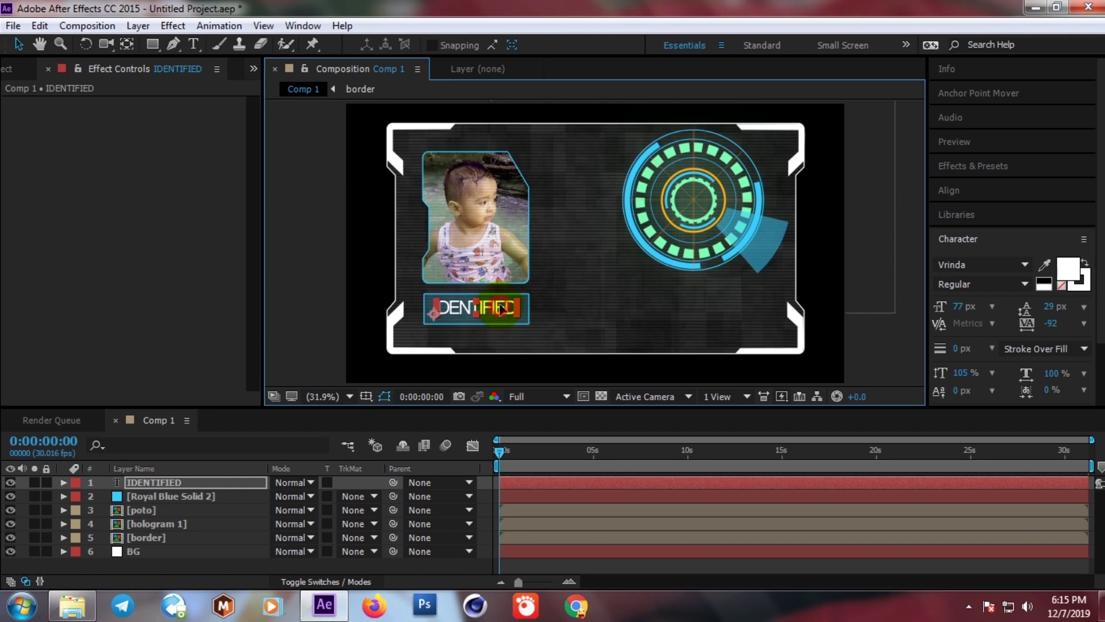
key(period)
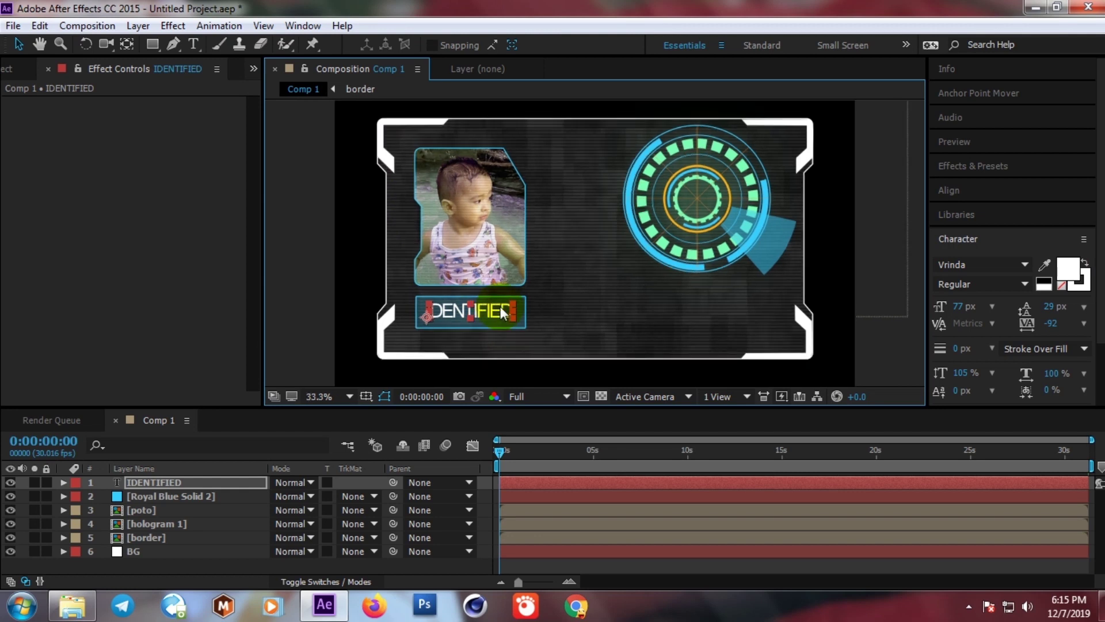
click(148, 482)
click(1066, 269)
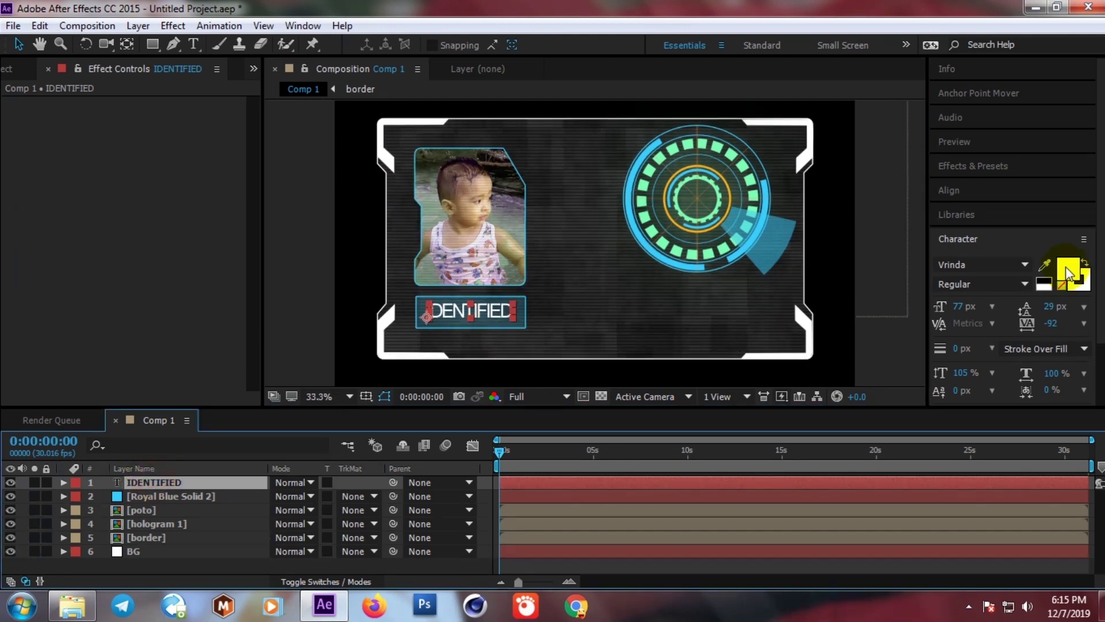
click(875, 410)
drag(814, 333, 750, 304)
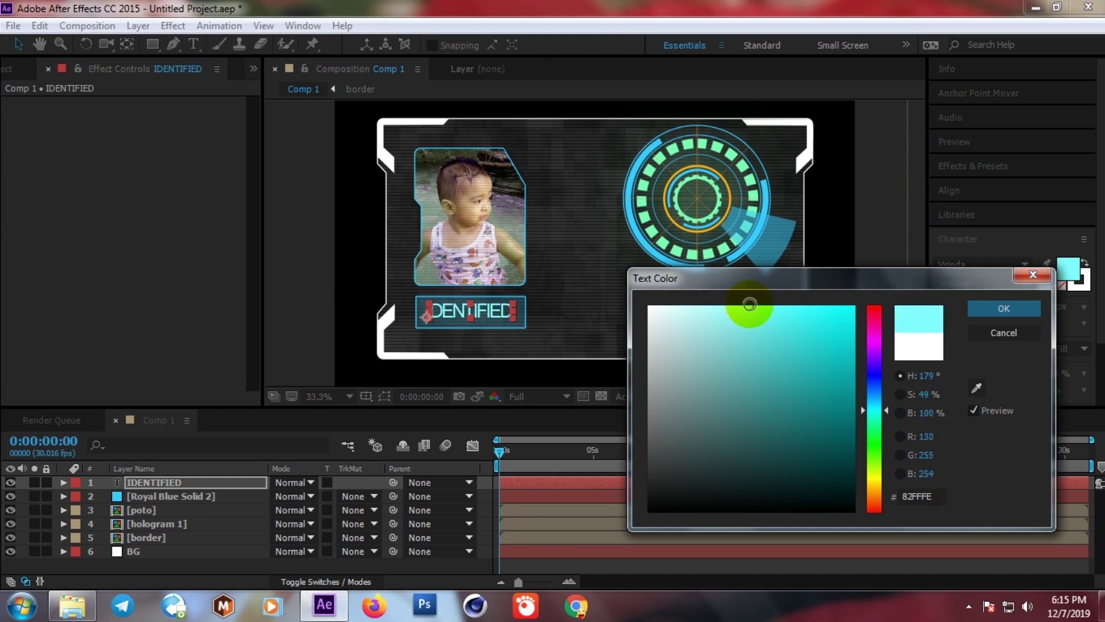
click(1005, 307)
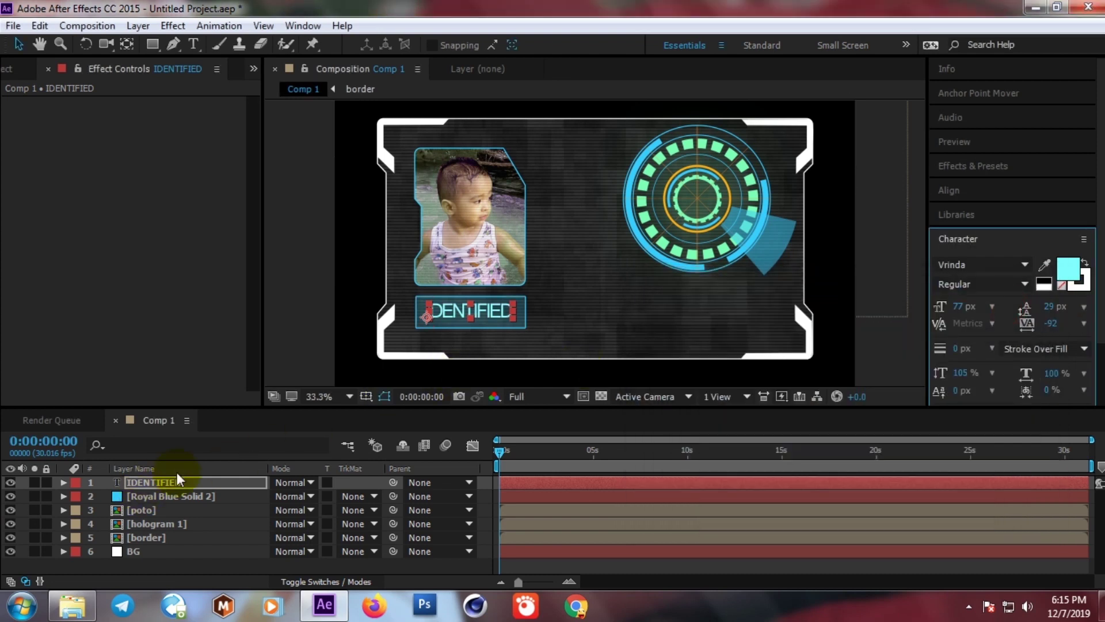
click(155, 481)
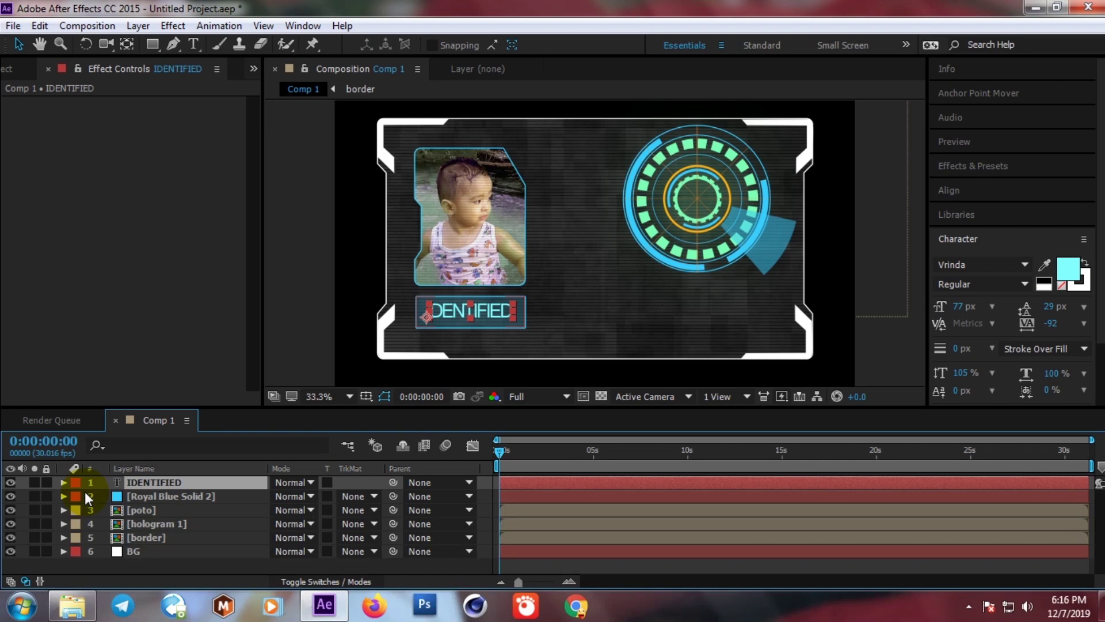
- Keyframe IDENTIFIED opacity at 100% at 0 s and 0% at frame 18, then preview the fade
key(t)
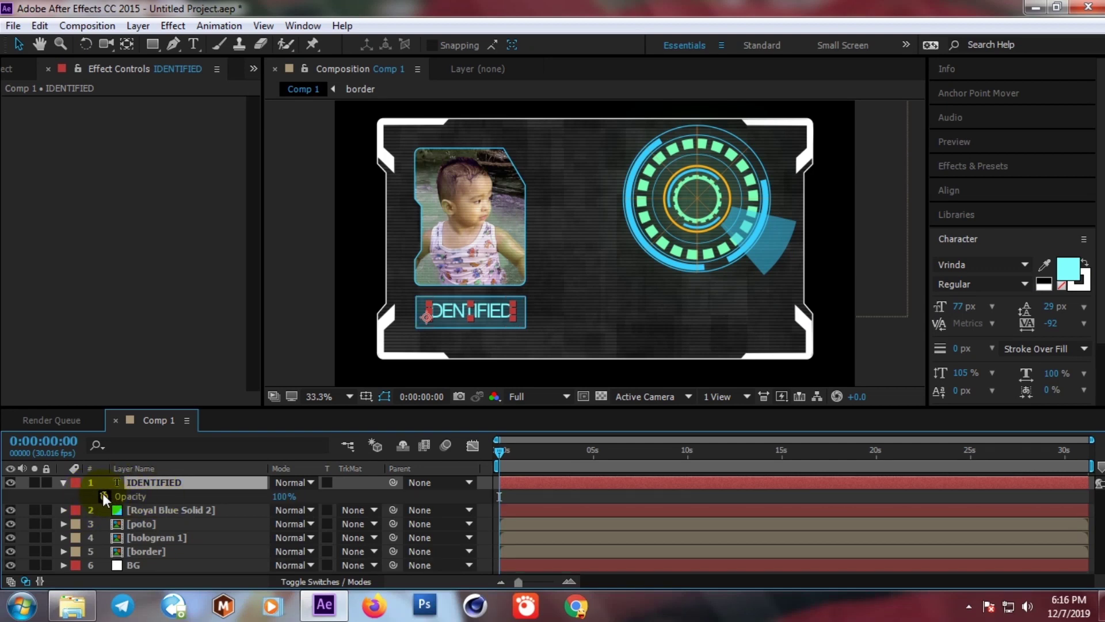
click(103, 493)
drag(501, 450, 512, 450)
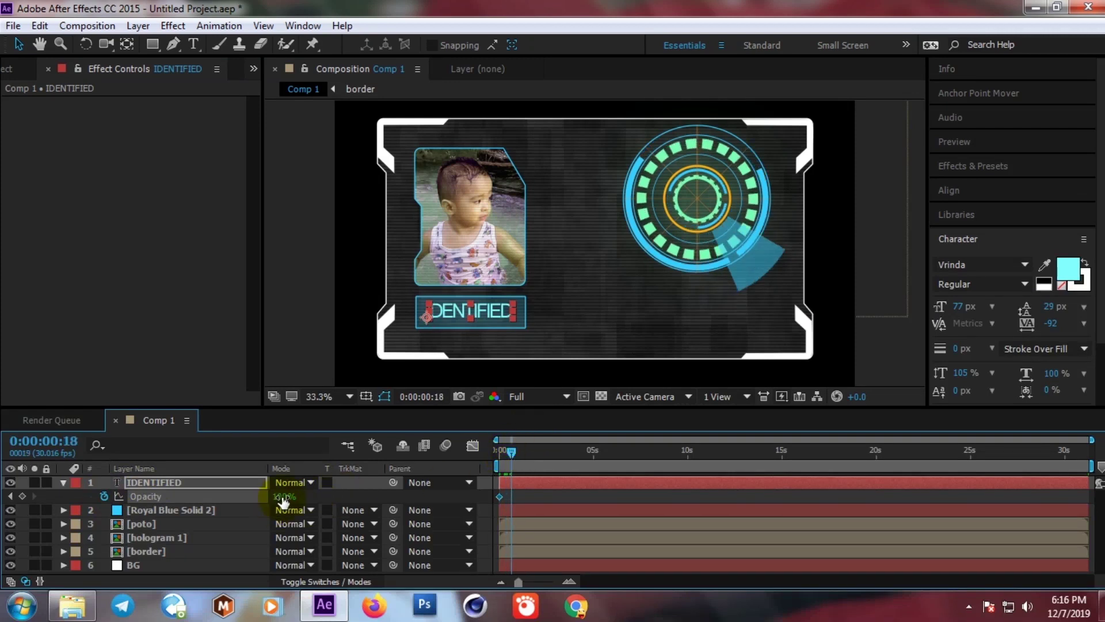
drag(283, 499, 146, 494)
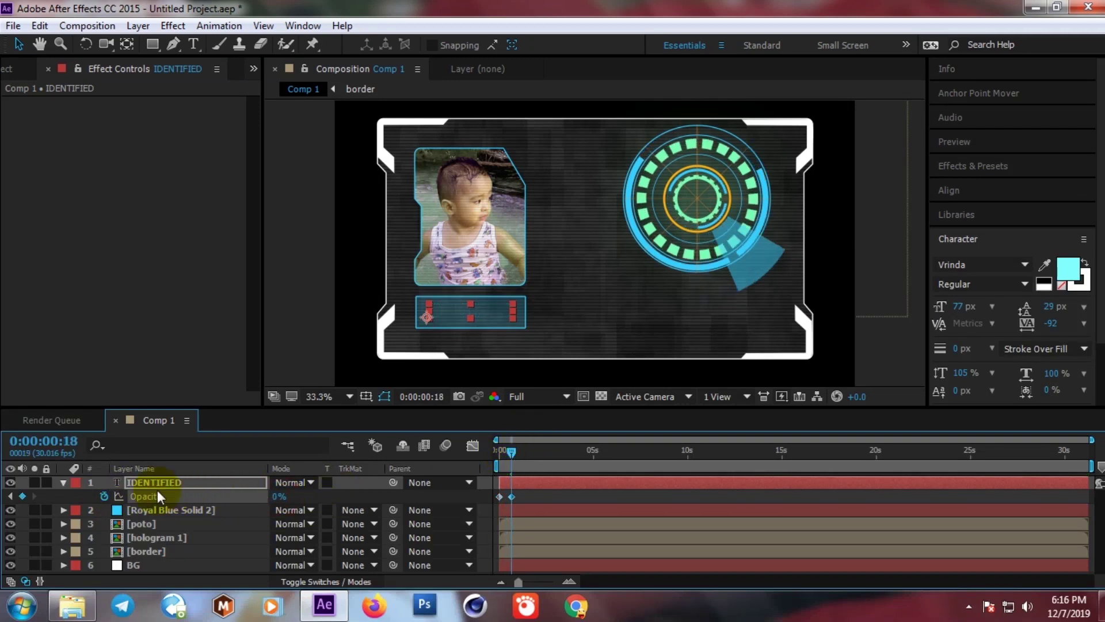
key(Home)
key(space)
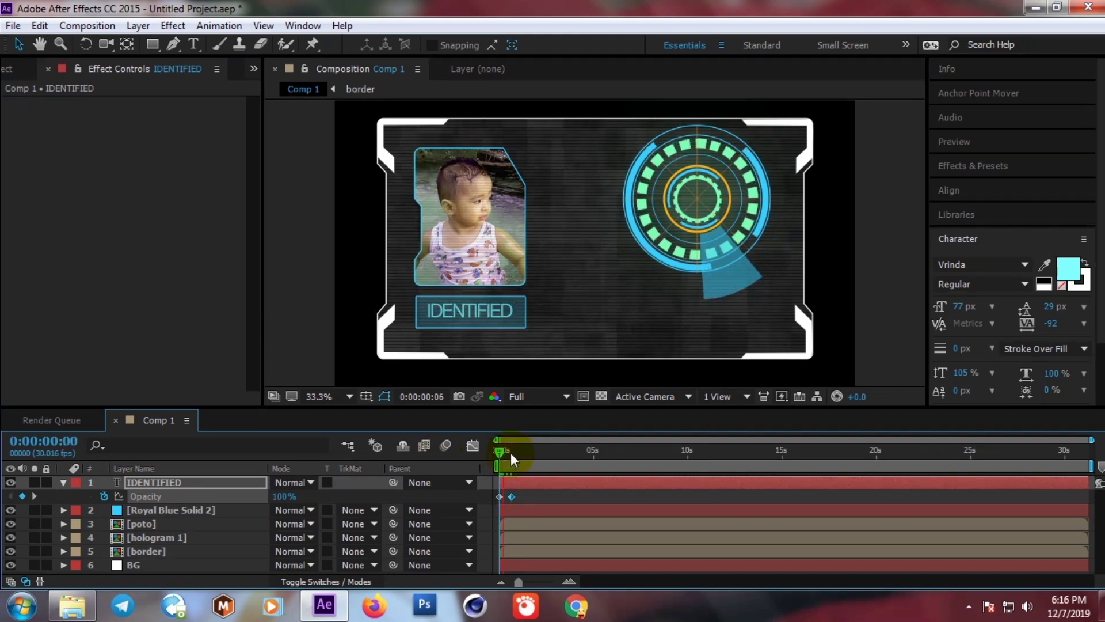
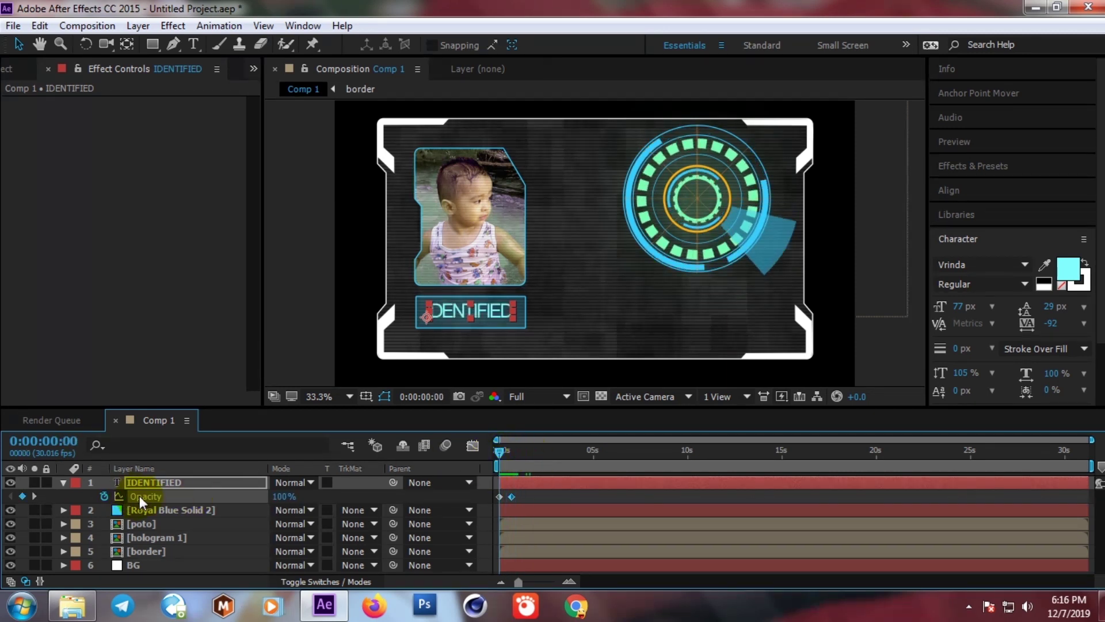
- Drive the IDENTIFIED layer's Opacity with a loopOut() expression and preview the repeating flicker
alt+click(104, 497)
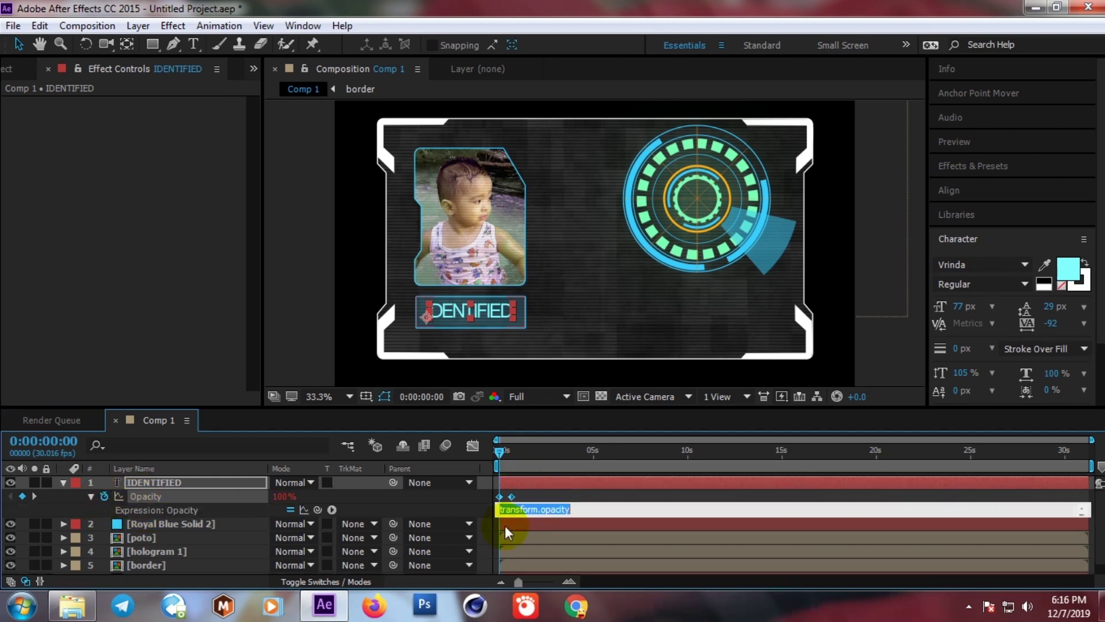
text(loopOu)
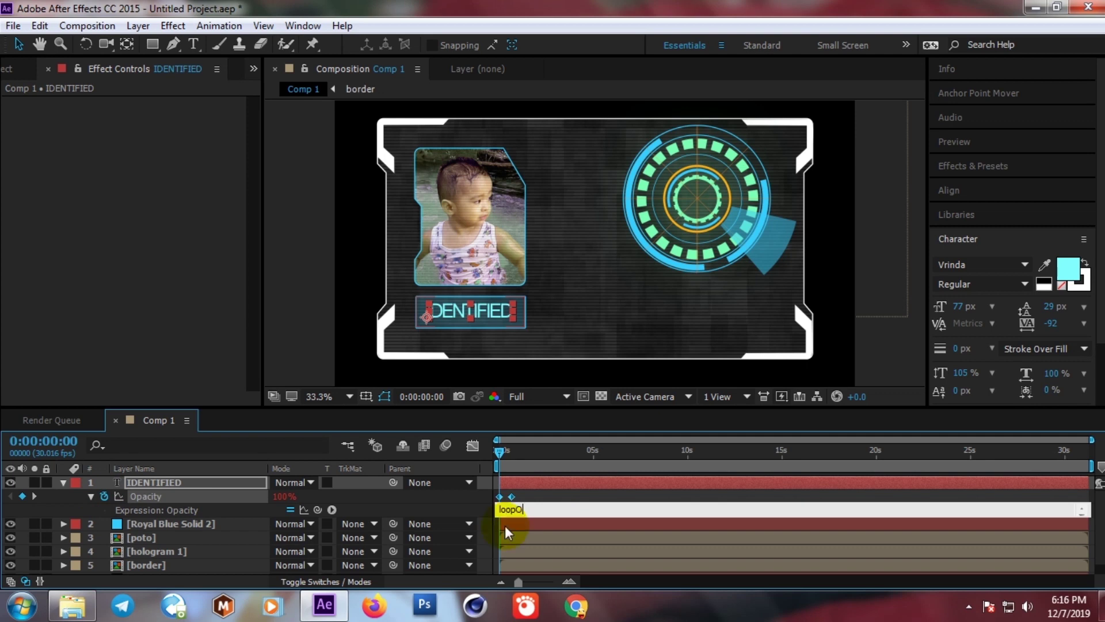
text(t())
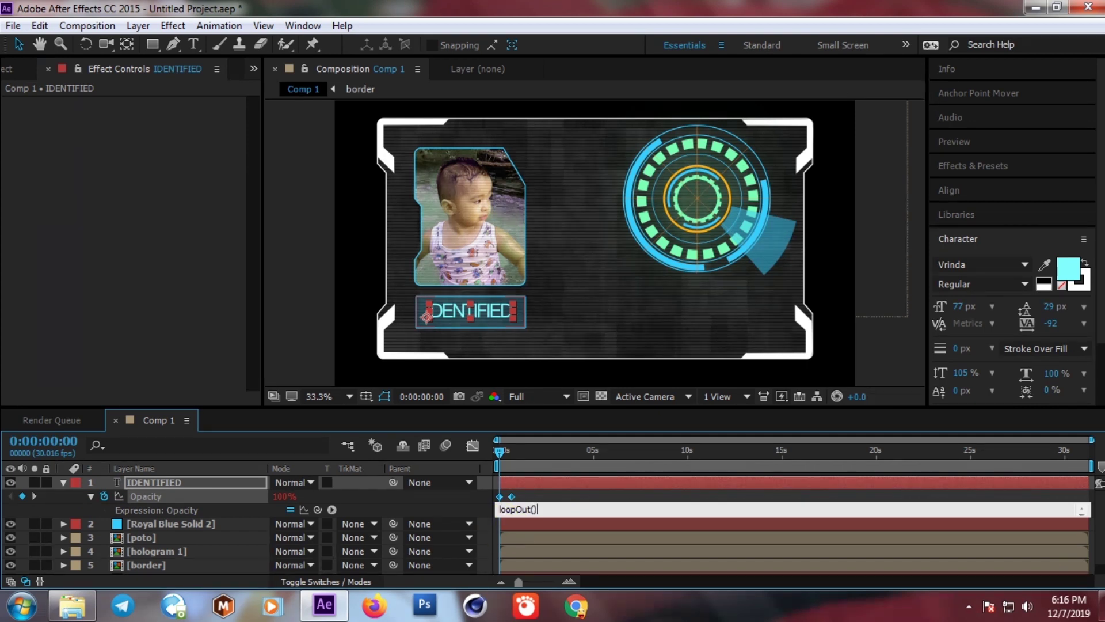
triple_click(507, 509)
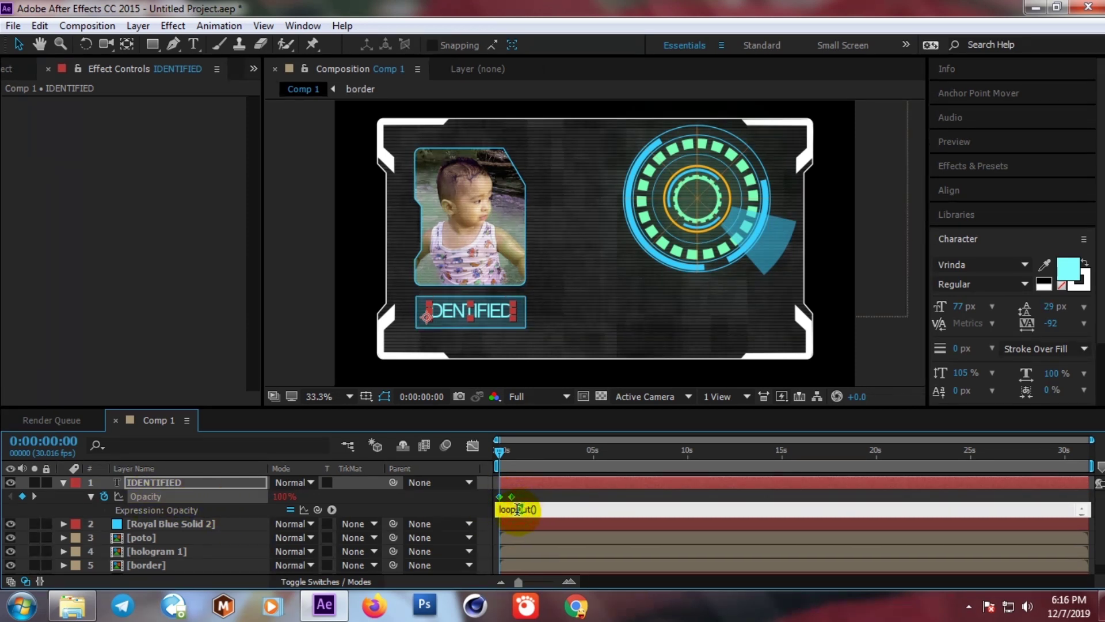
click(537, 510)
click(516, 509)
click(551, 510)
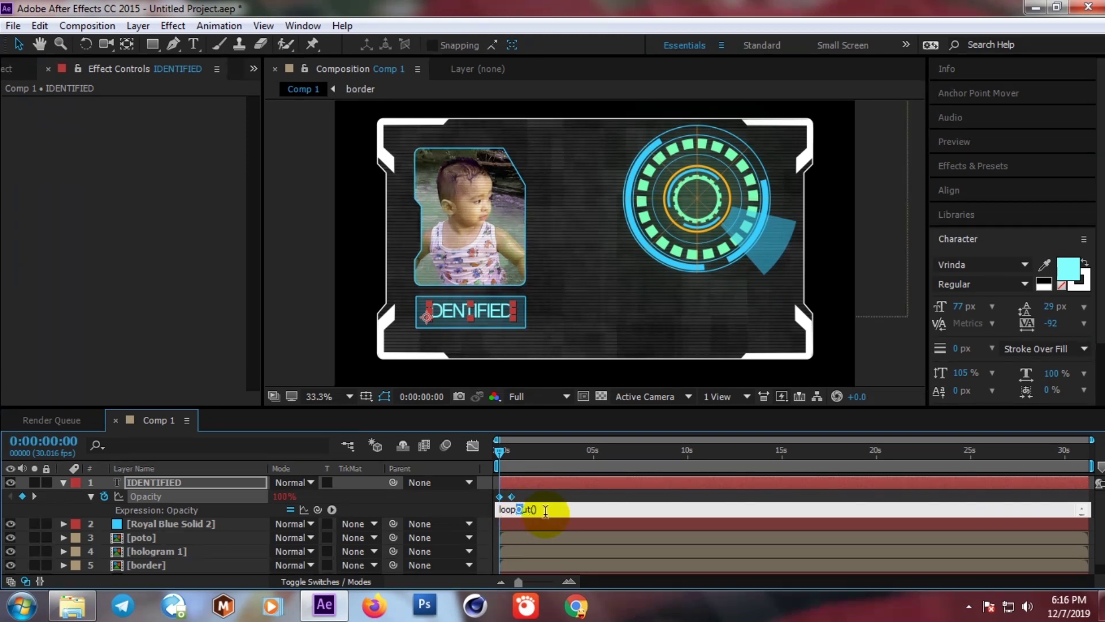
click(504, 450)
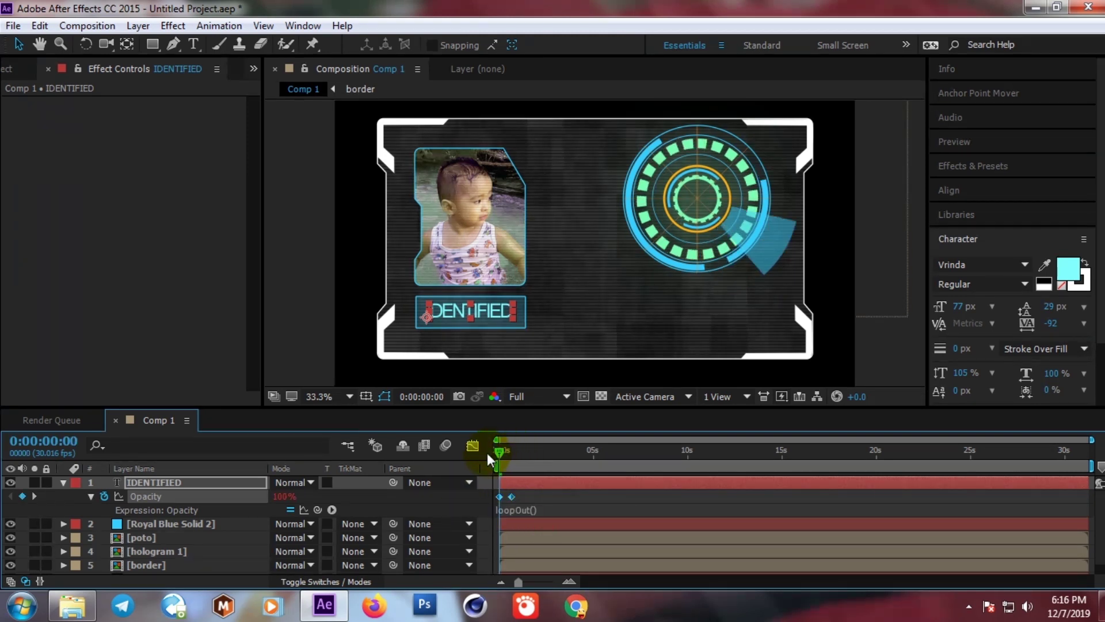
key(space)
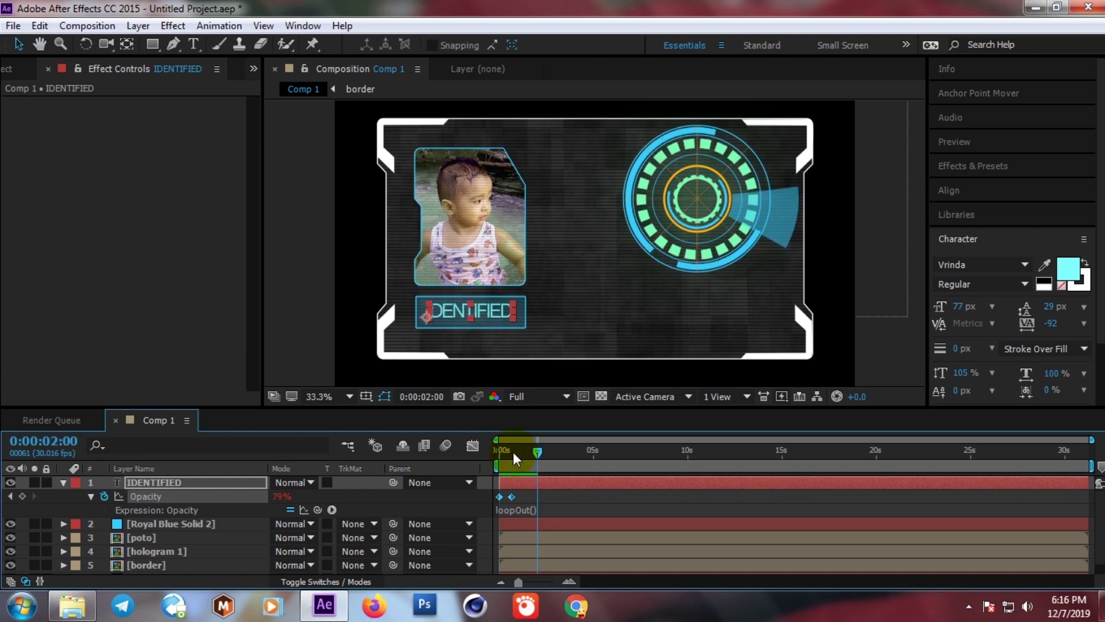
- Drag the second Opacity keyframe earlier to about 13 frames and preview the faster flicker
key(space)
click(571, 576)
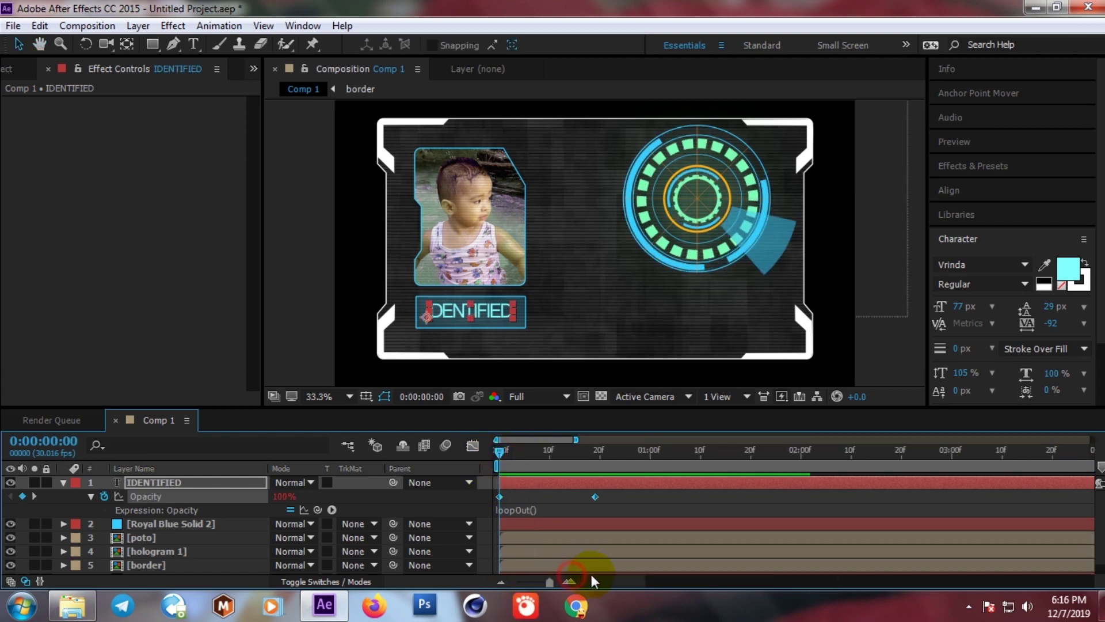
drag(595, 496, 575, 496)
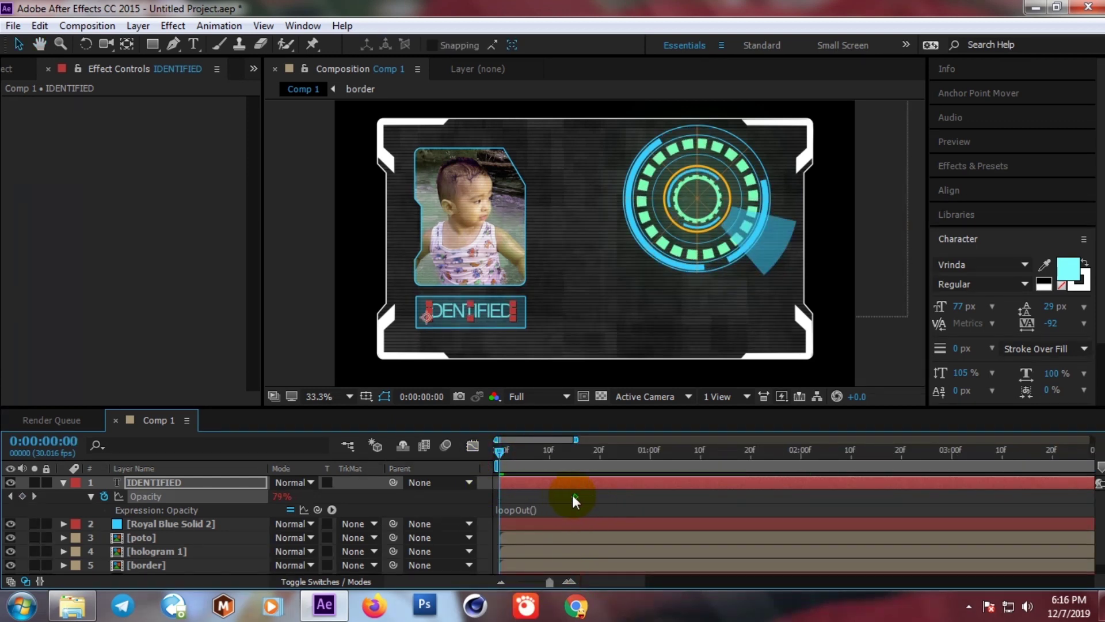
key(ctrl+z)
click(612, 497)
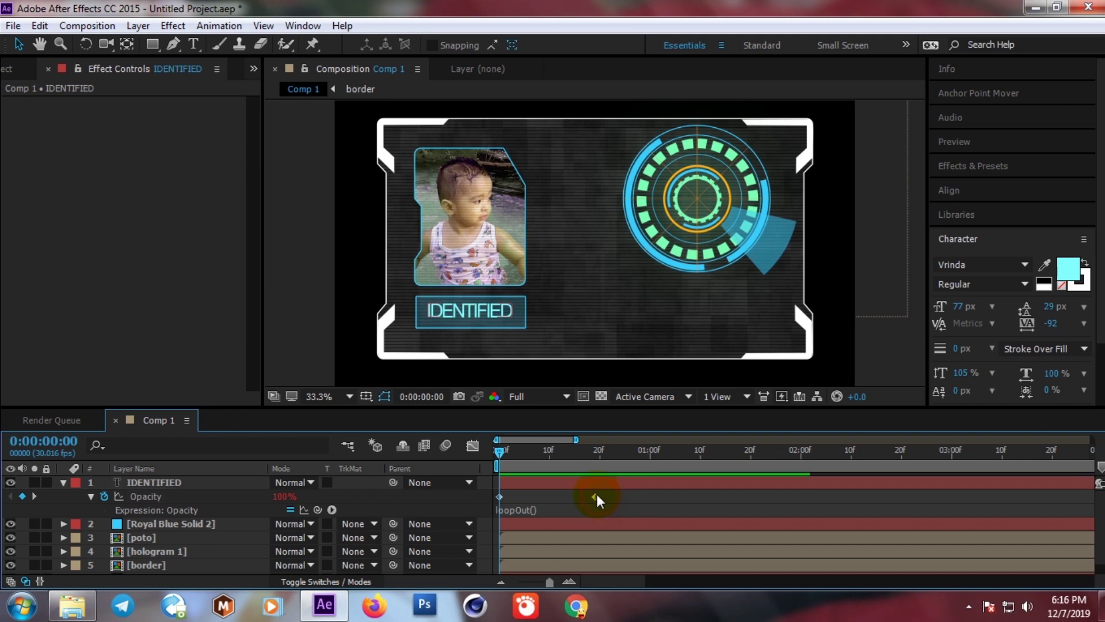
drag(595, 496, 558, 498)
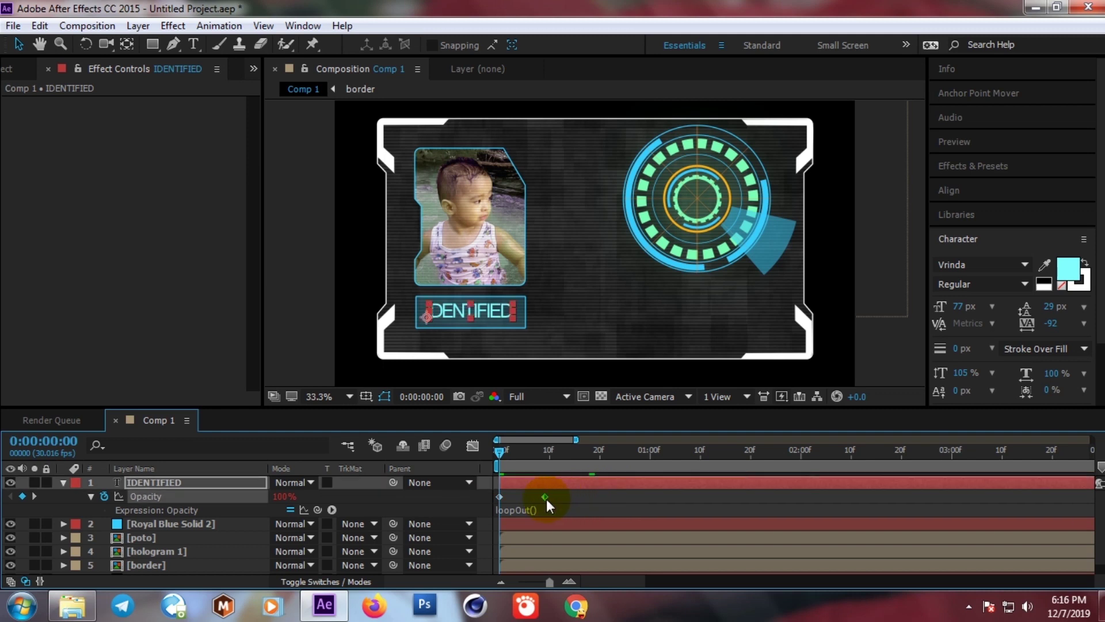
key(space)
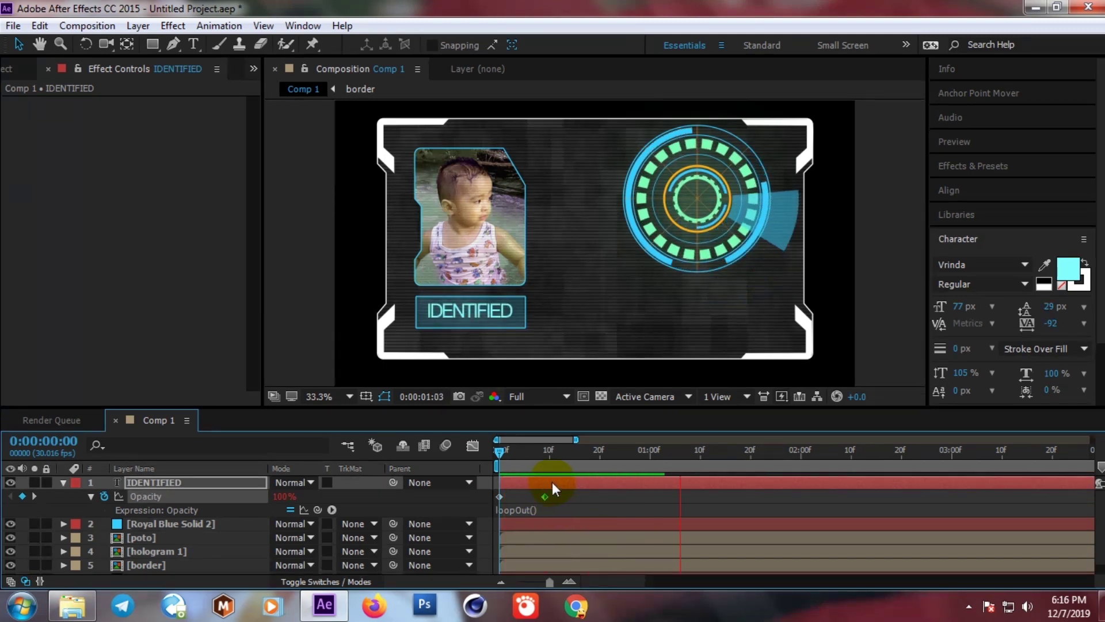
- Nudge that keyframe slightly later, replay from the start, and set the viewer to Fit
drag(546, 496, 556, 496)
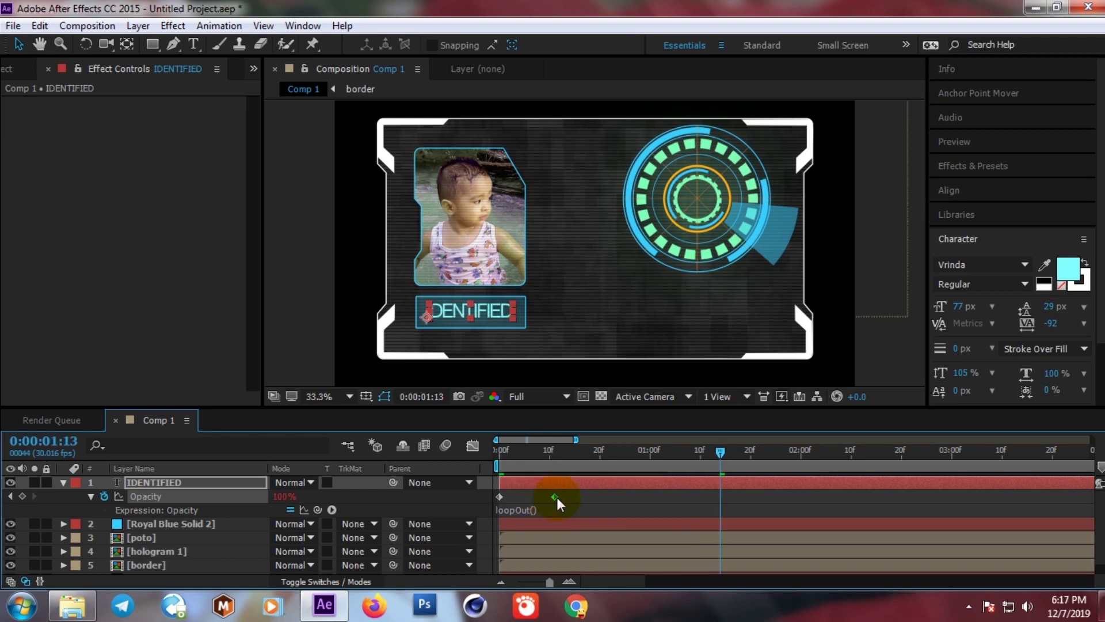
click(509, 453)
key(space)
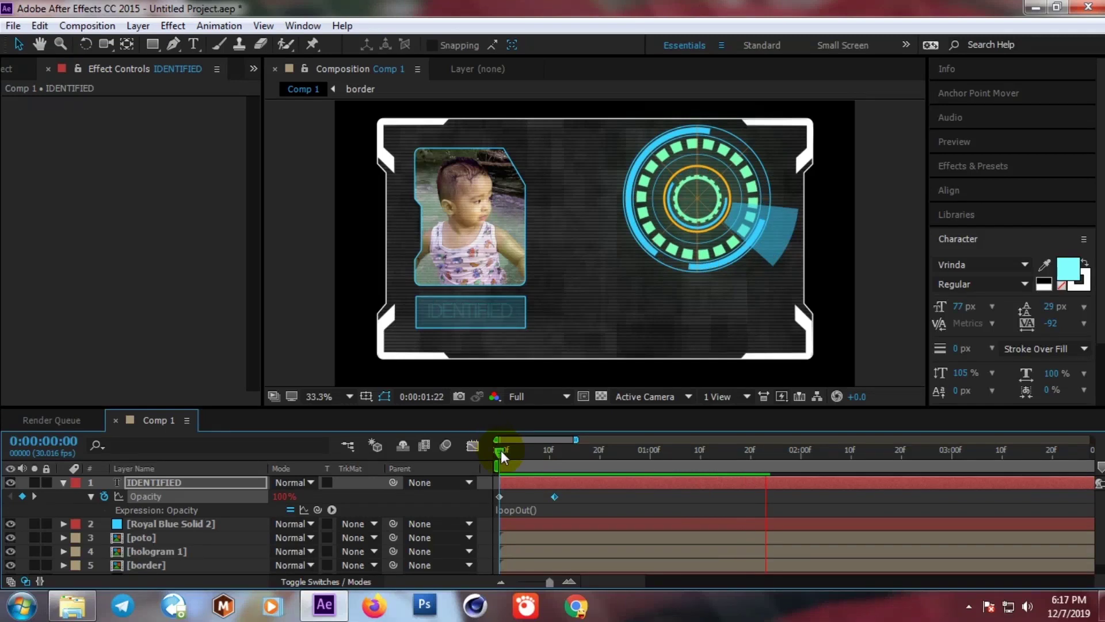
click(322, 398)
click(342, 100)
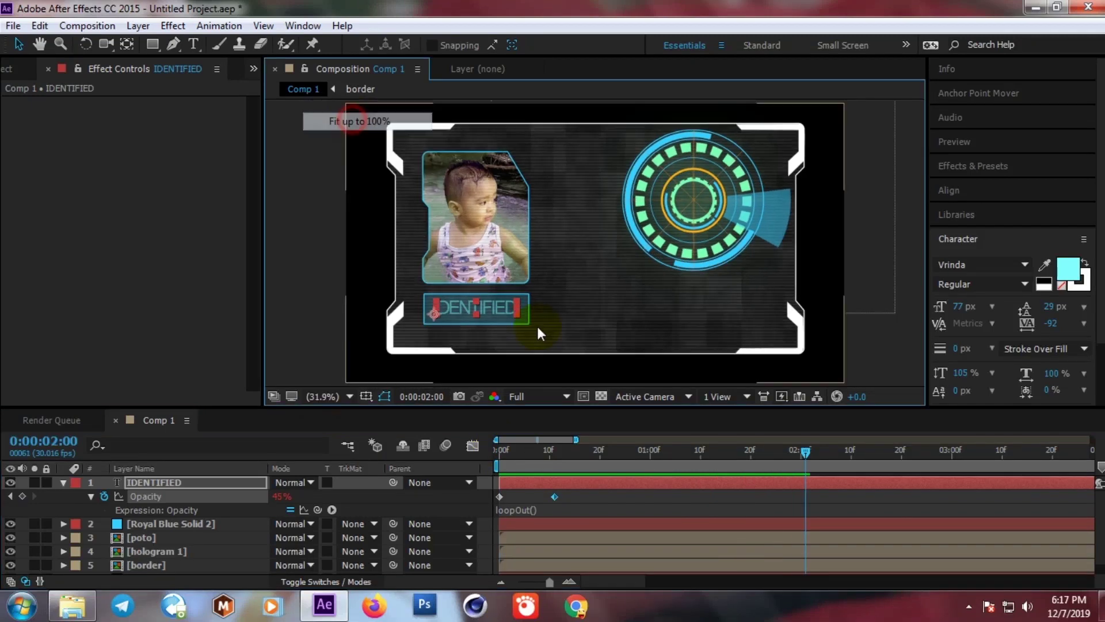
click(284, 250)
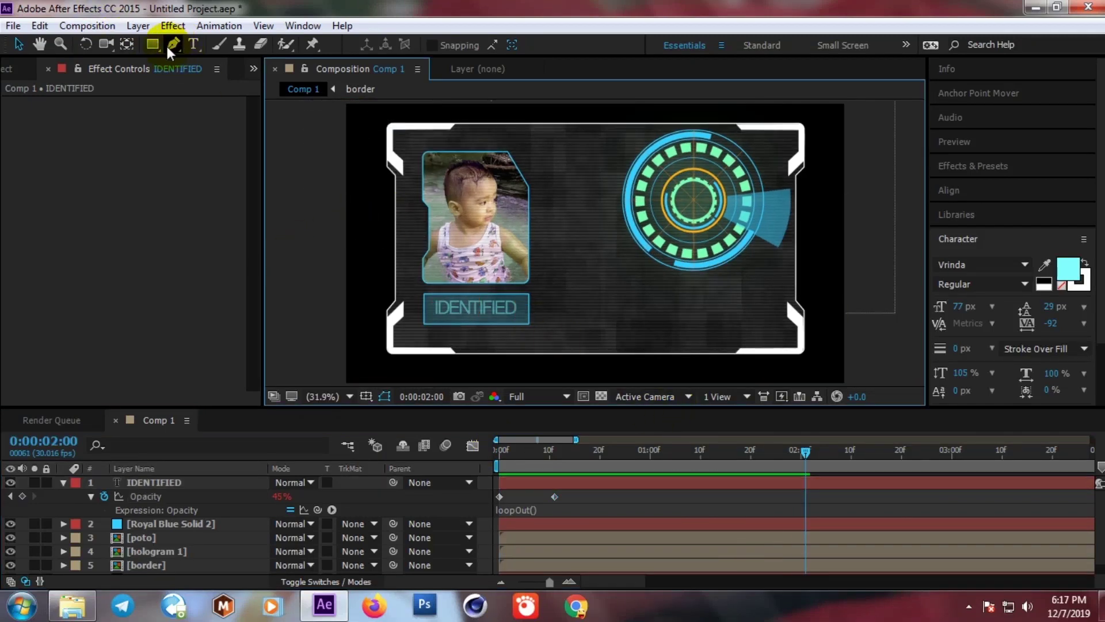
- Pre-compose the IDENTIFIED and Royal Blue Solid 2 layers into a precomp named 'text identified'
click(63, 482)
click(134, 483)
shift+click(131, 497)
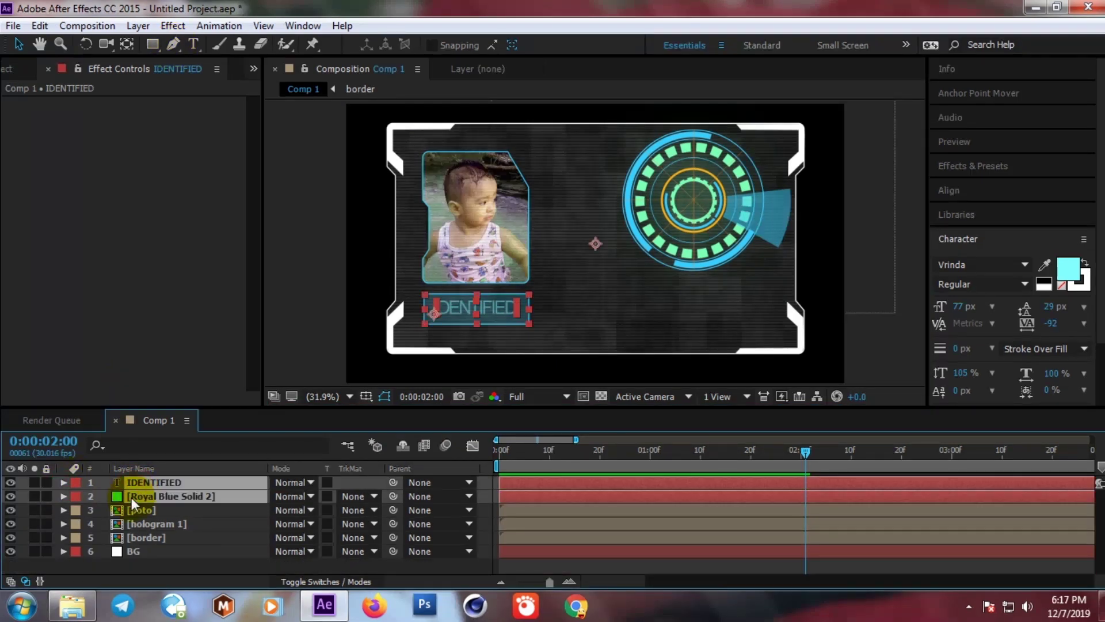
right_click(131, 497)
click(164, 498)
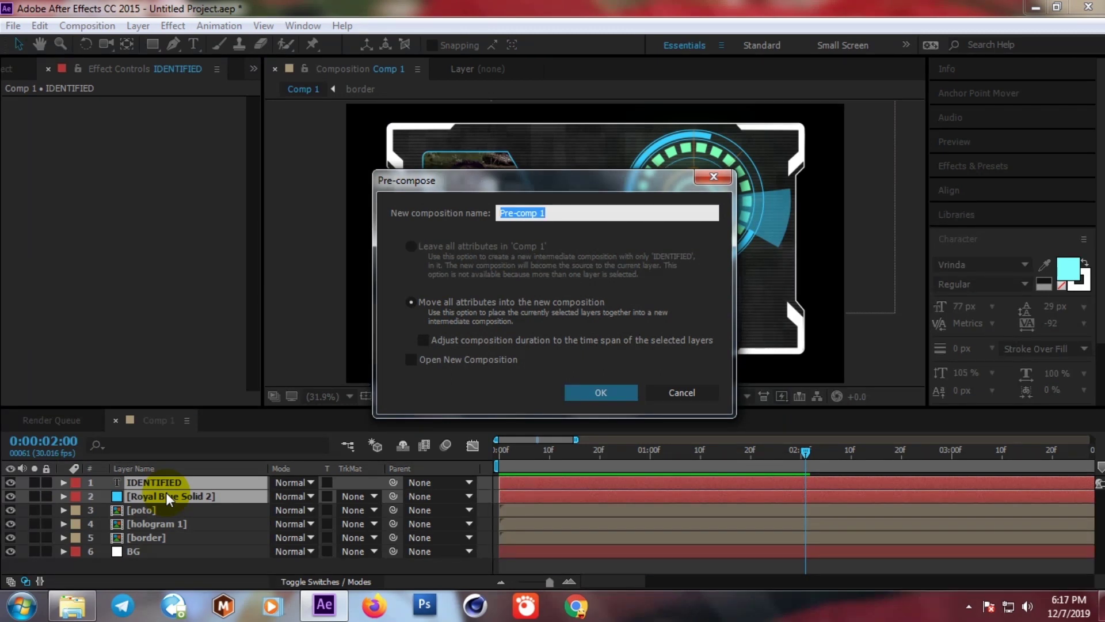
text(text identified)
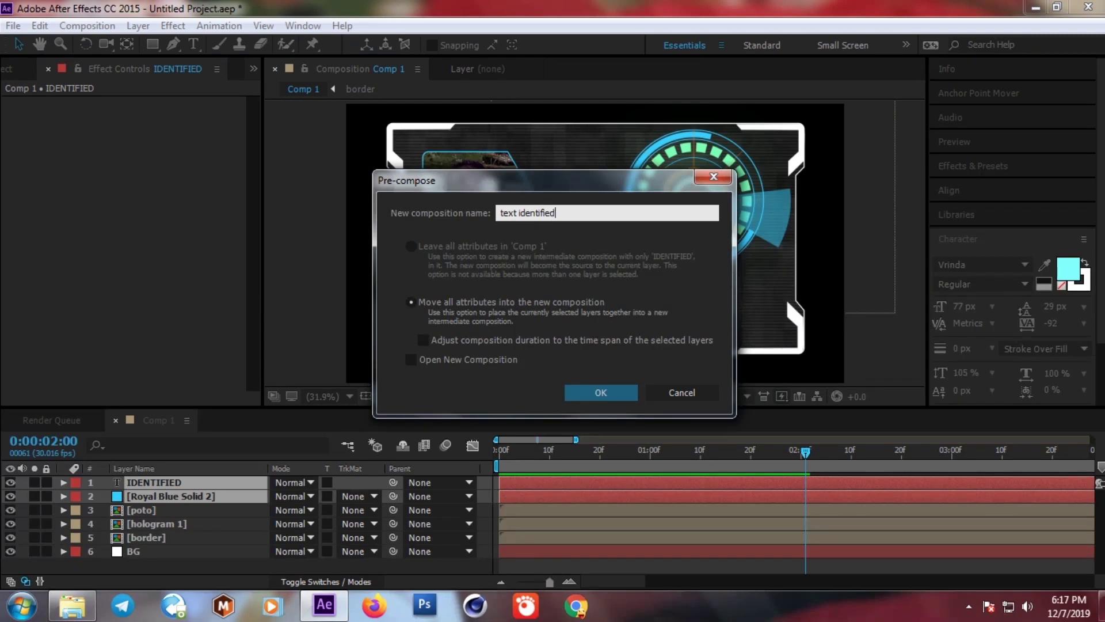
key(Return)
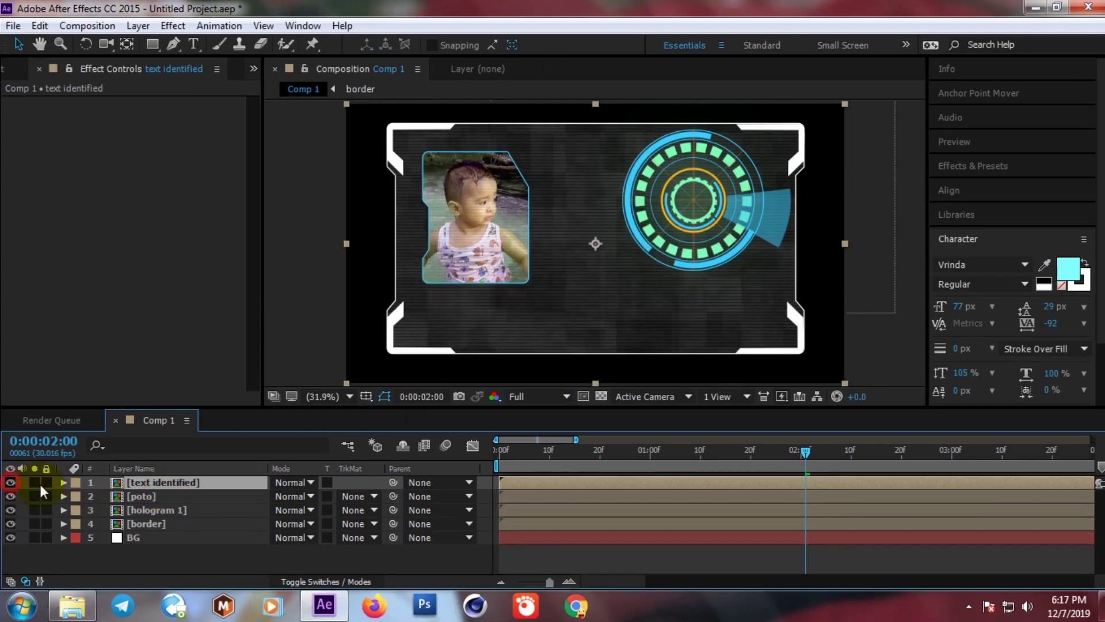
- Create a new solid layer with default settings and hide it
click(157, 484)
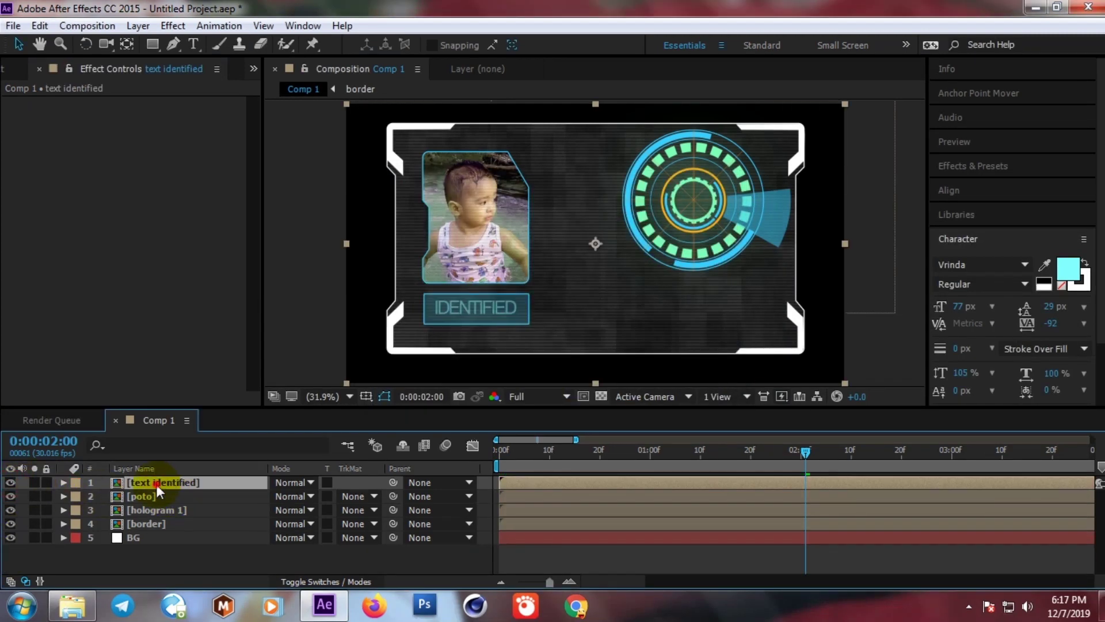
right_click(141, 567)
mouse_move(193, 408)
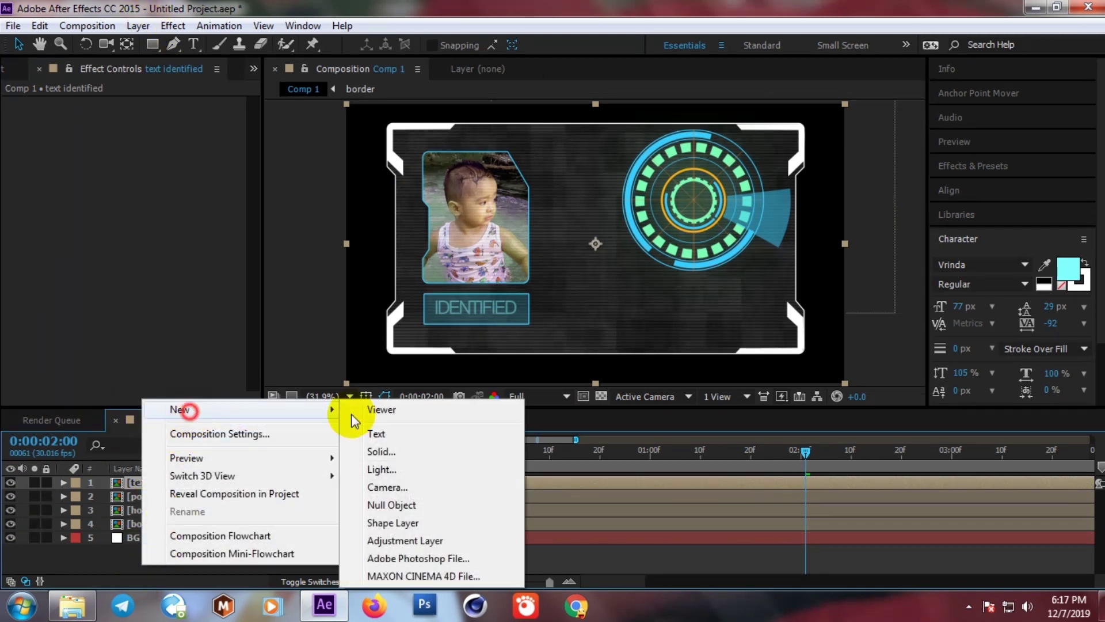
click(404, 452)
click(945, 432)
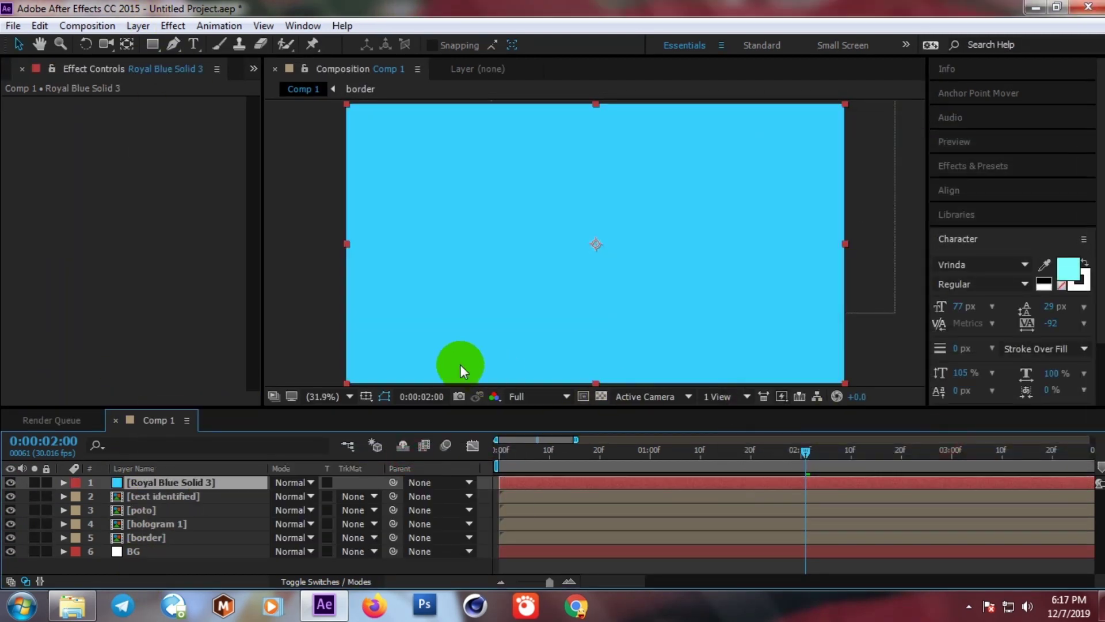
click(10, 482)
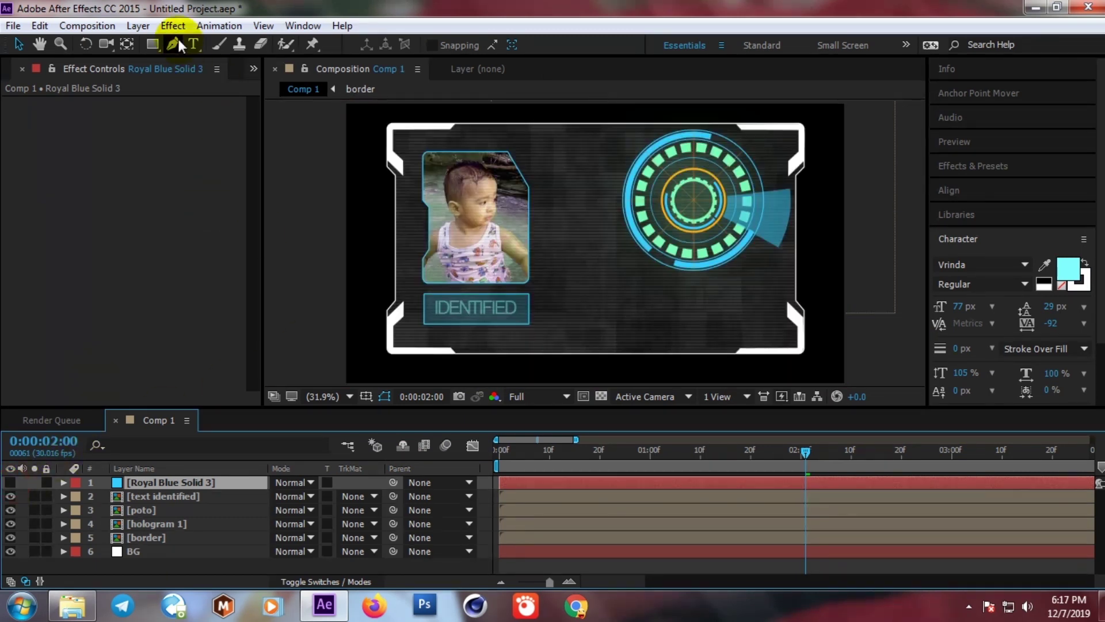
- Draw a rounded-rectangle mask on the solid over the card's lower-right area
drag(152, 42, 193, 60)
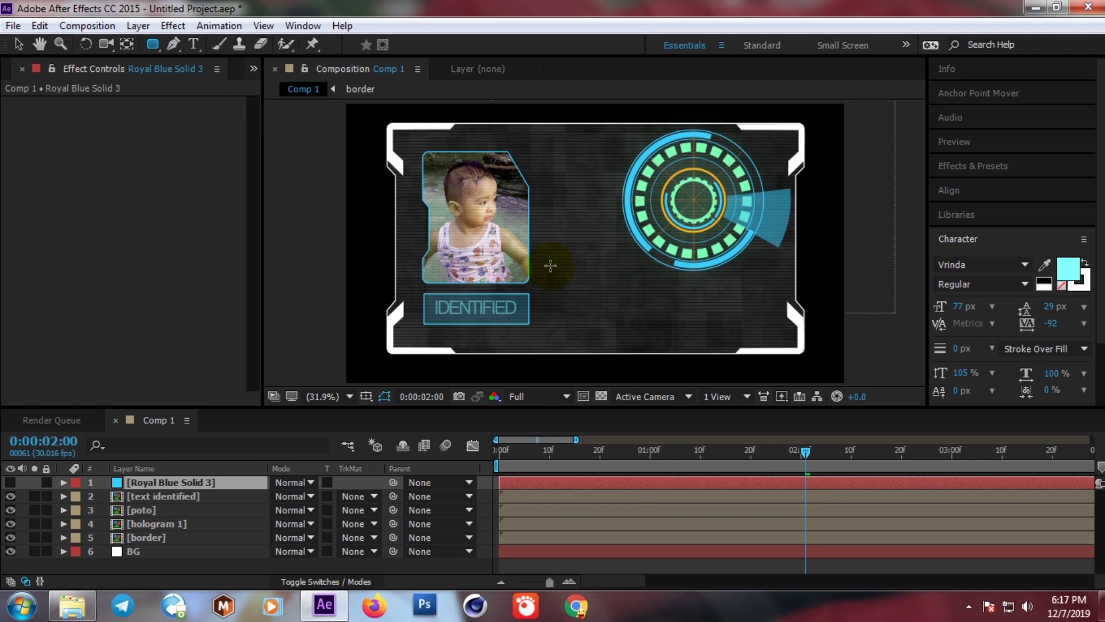
drag(549, 263, 749, 339)
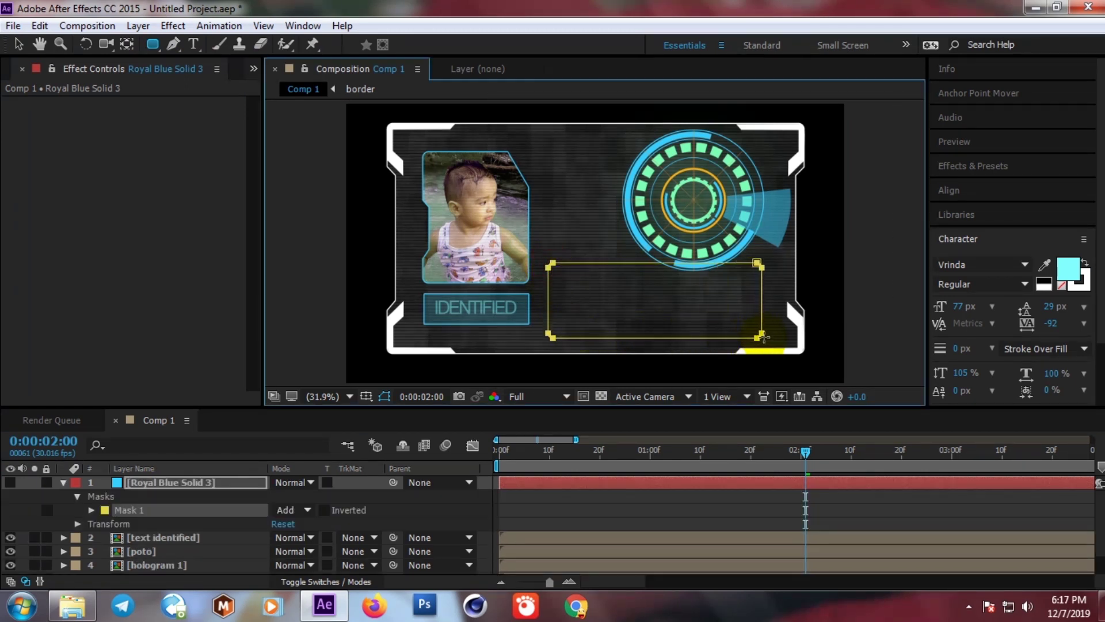
drag(749, 338, 764, 334)
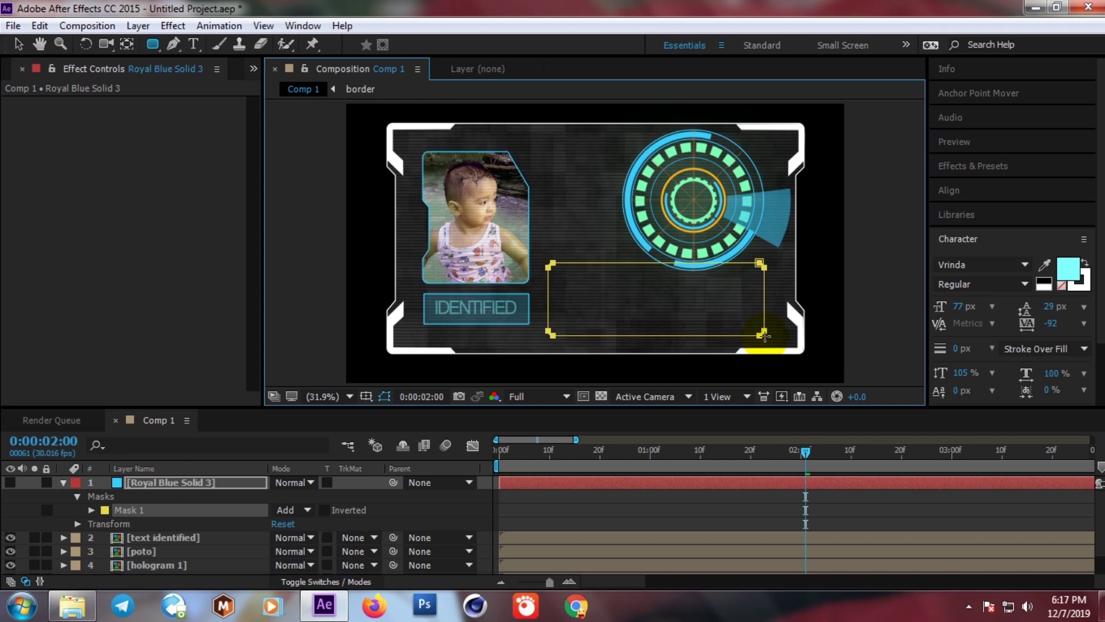
click(18, 44)
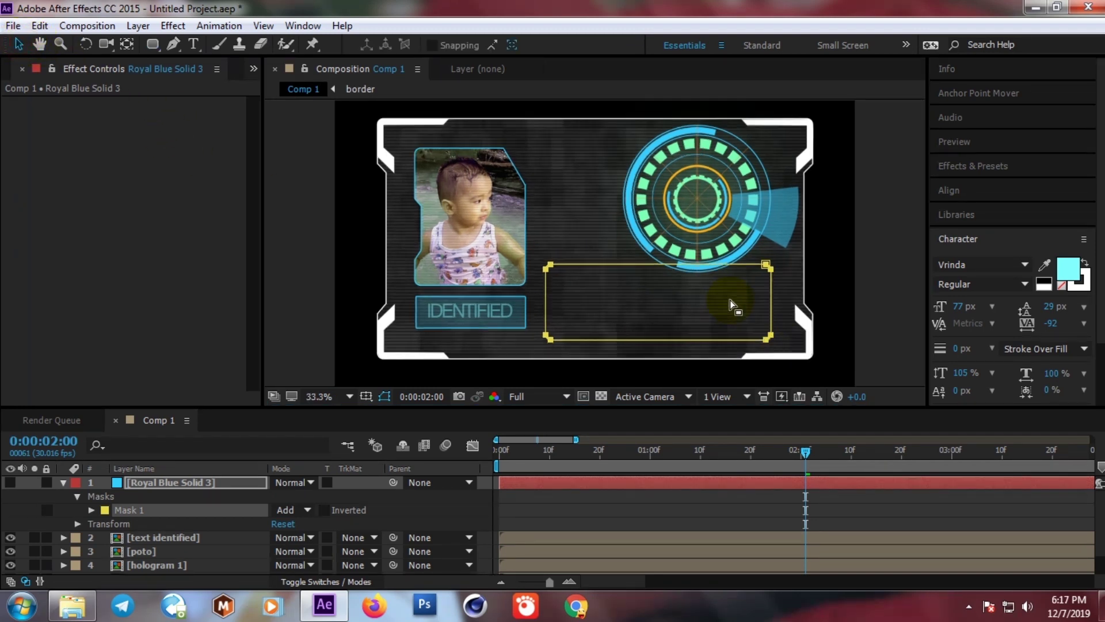
- Add a vertex on Mask 1's top edge and lower the right section to form a notched step
scroll(734, 304, up, 4)
scroll(734, 304, down, 2)
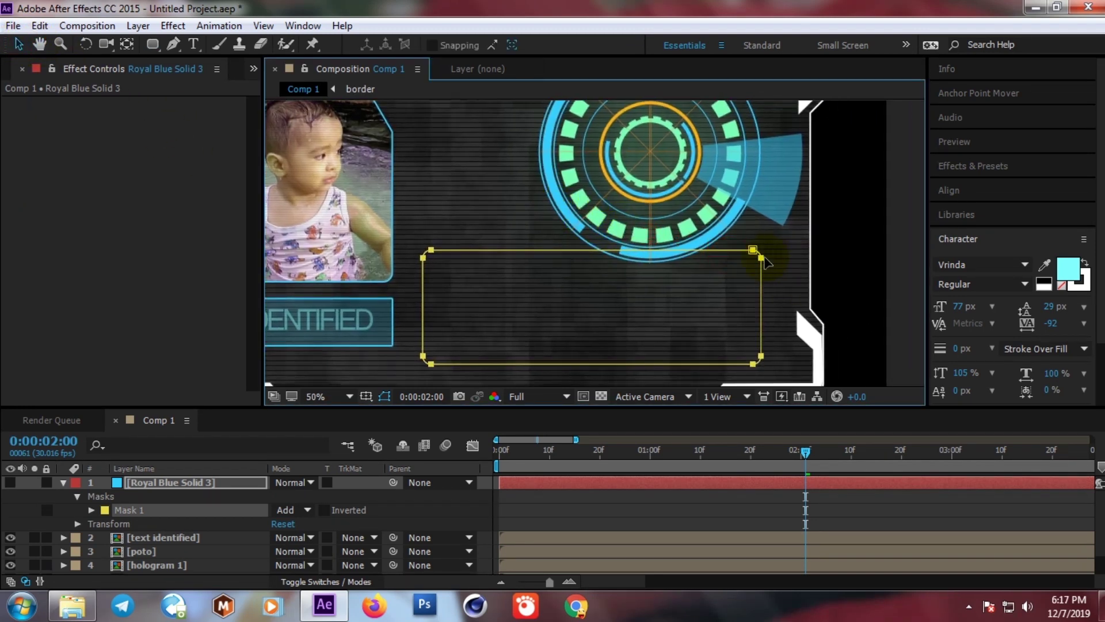
click(753, 251)
click(173, 44)
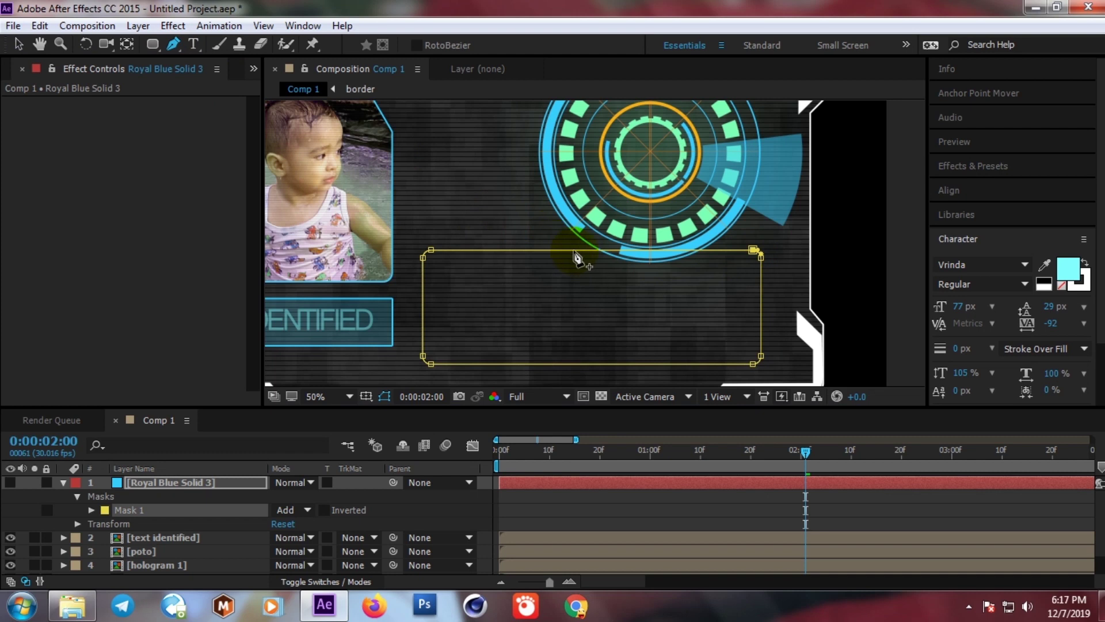
click(574, 251)
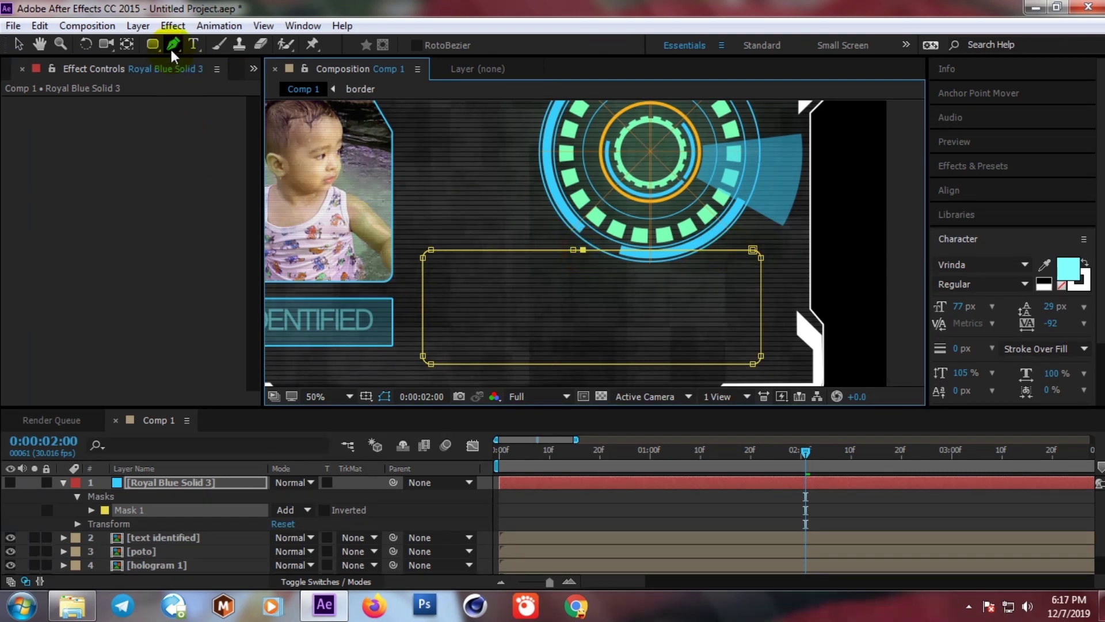
click(19, 44)
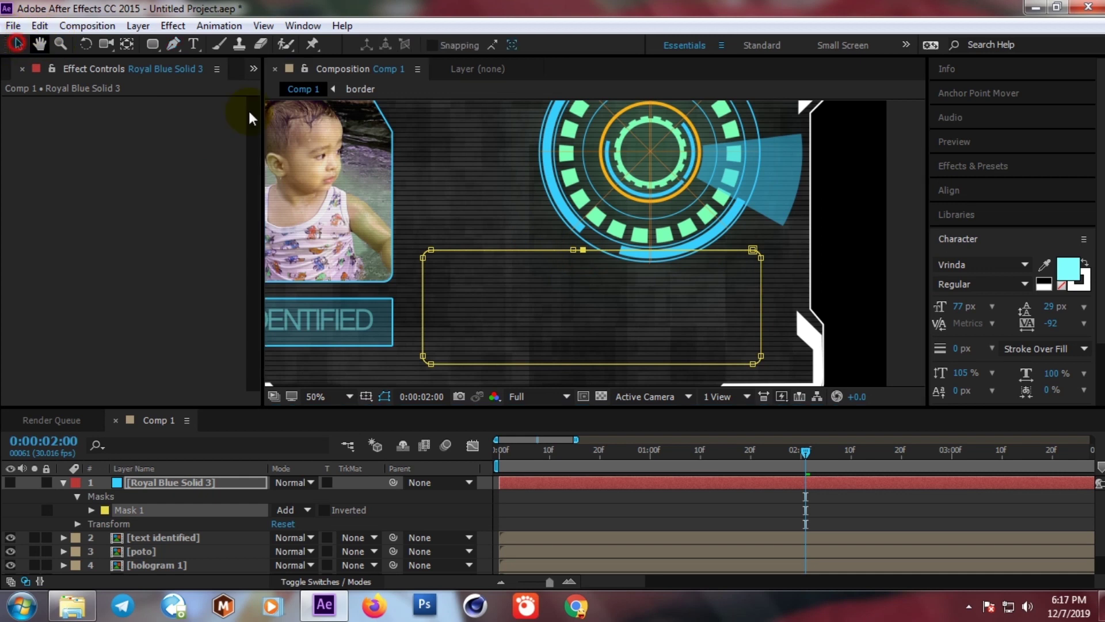
click(583, 251)
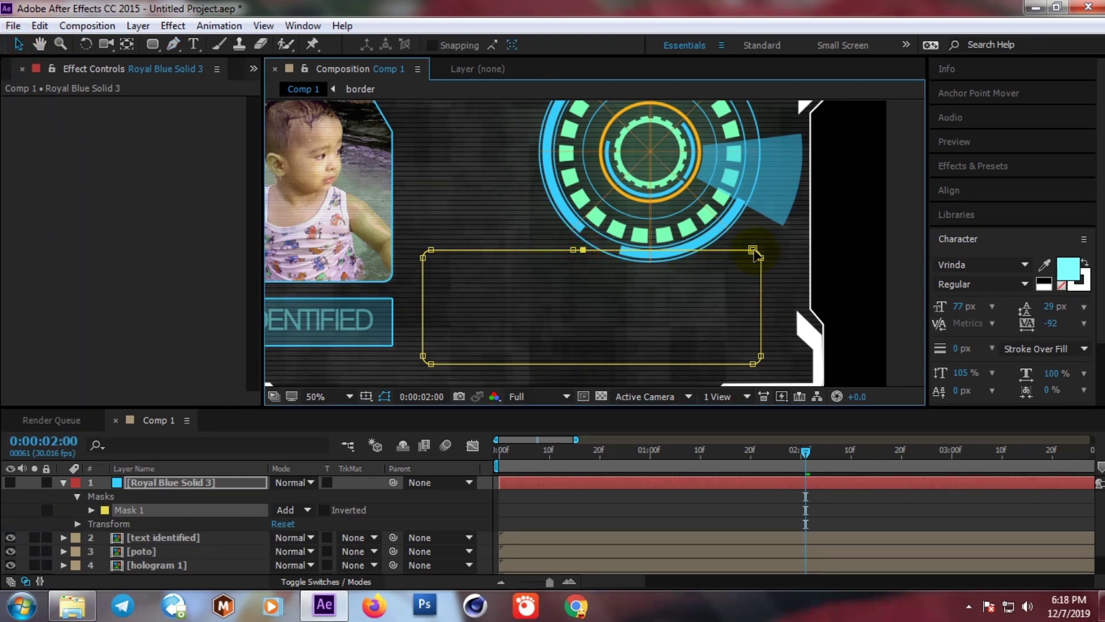
drag(754, 252, 748, 284)
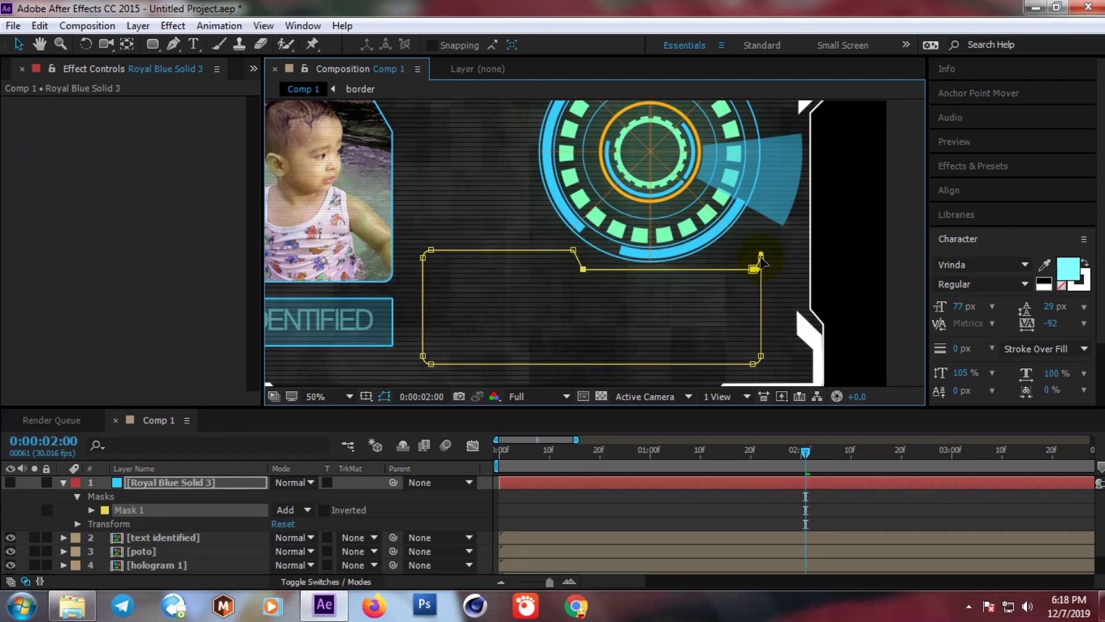
click(761, 258)
click(533, 304)
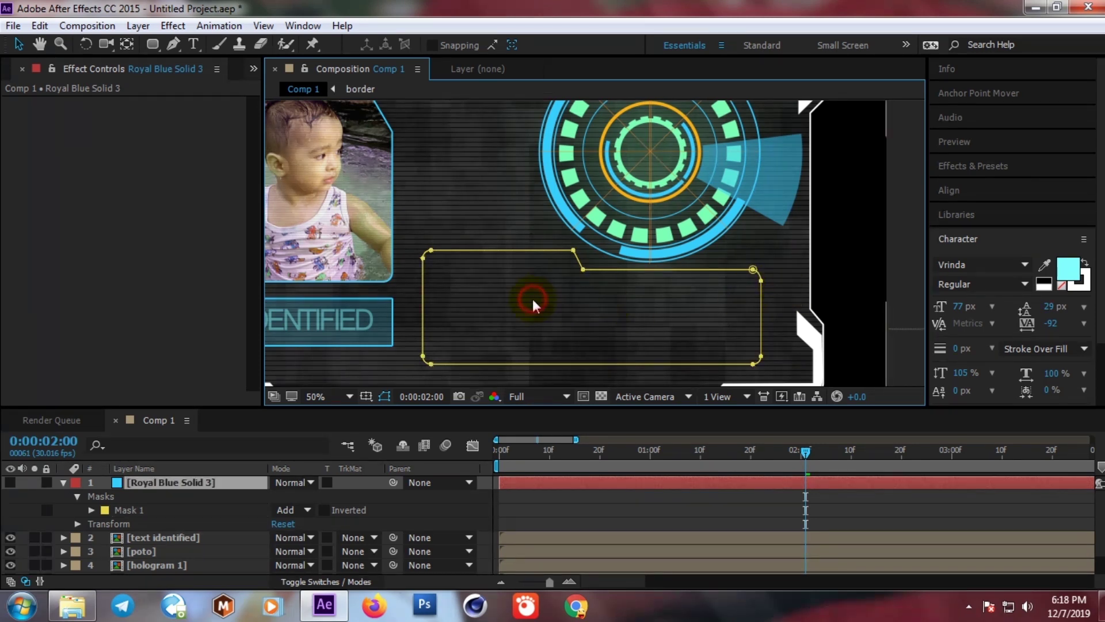
click(596, 313)
- Show Royal Blue Solid 3, duplicate Mask 1 as Mask 2, and set Mask 2 to Subtract
click(150, 482)
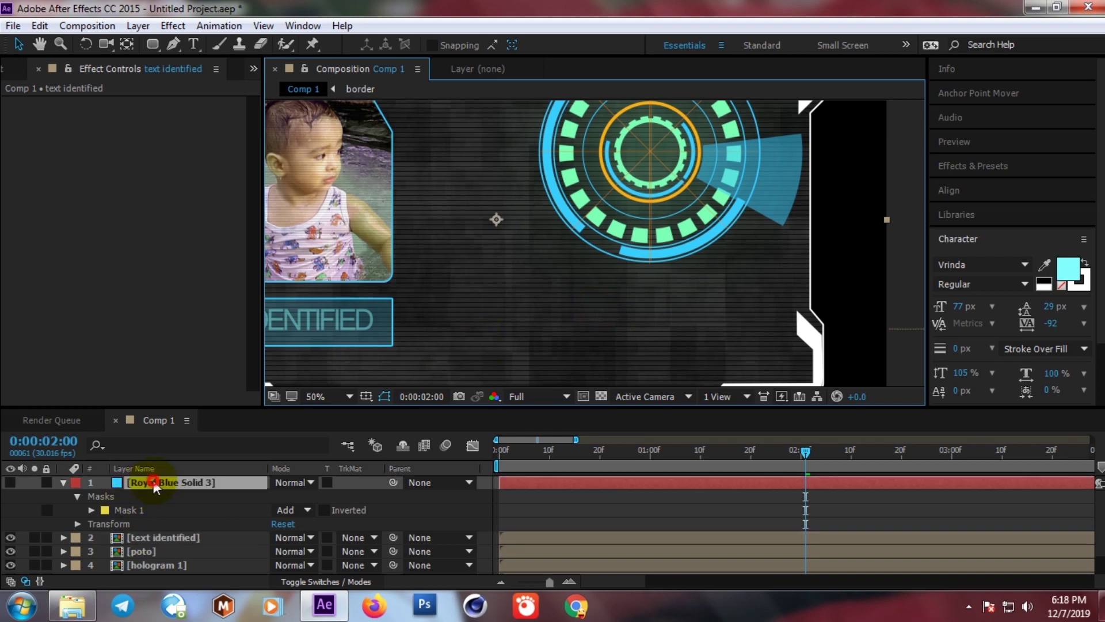
click(9, 482)
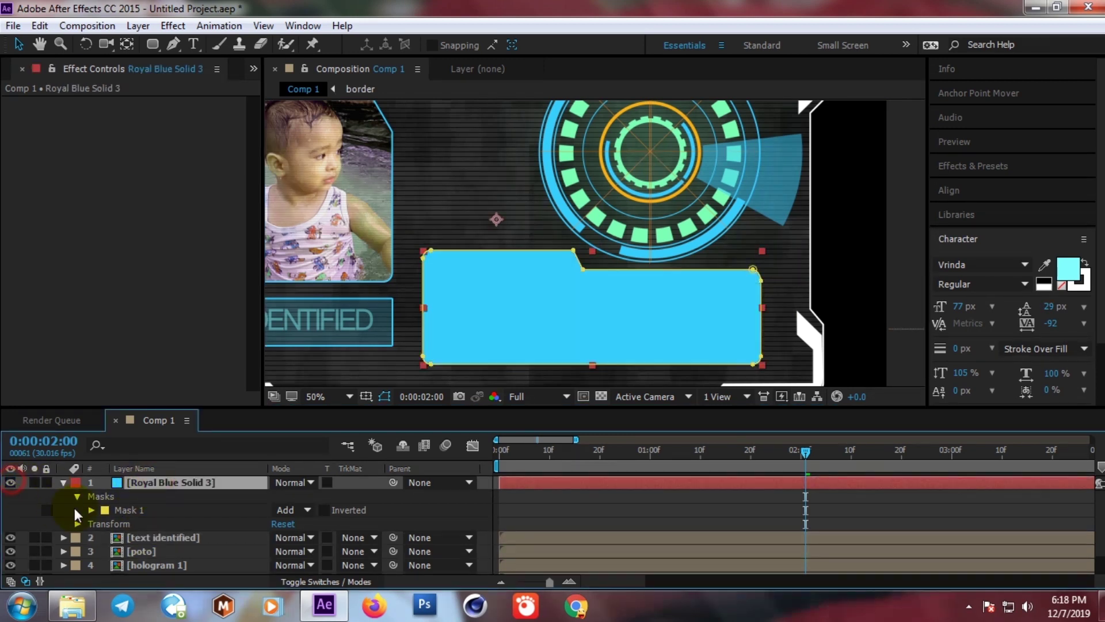
click(123, 511)
key(ctrl+d)
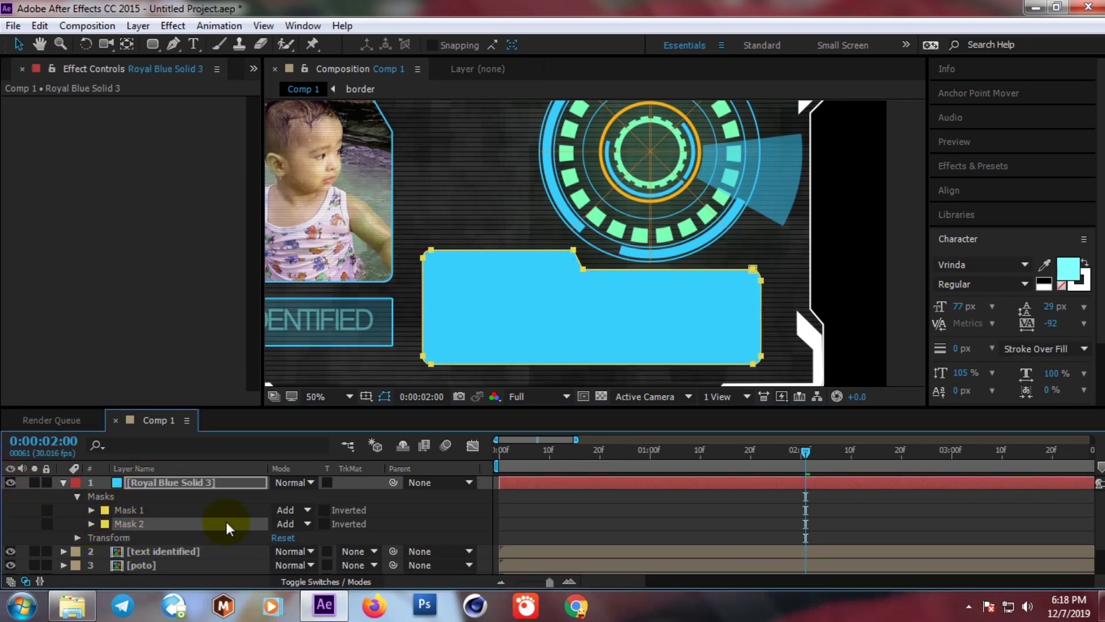
click(282, 523)
click(314, 436)
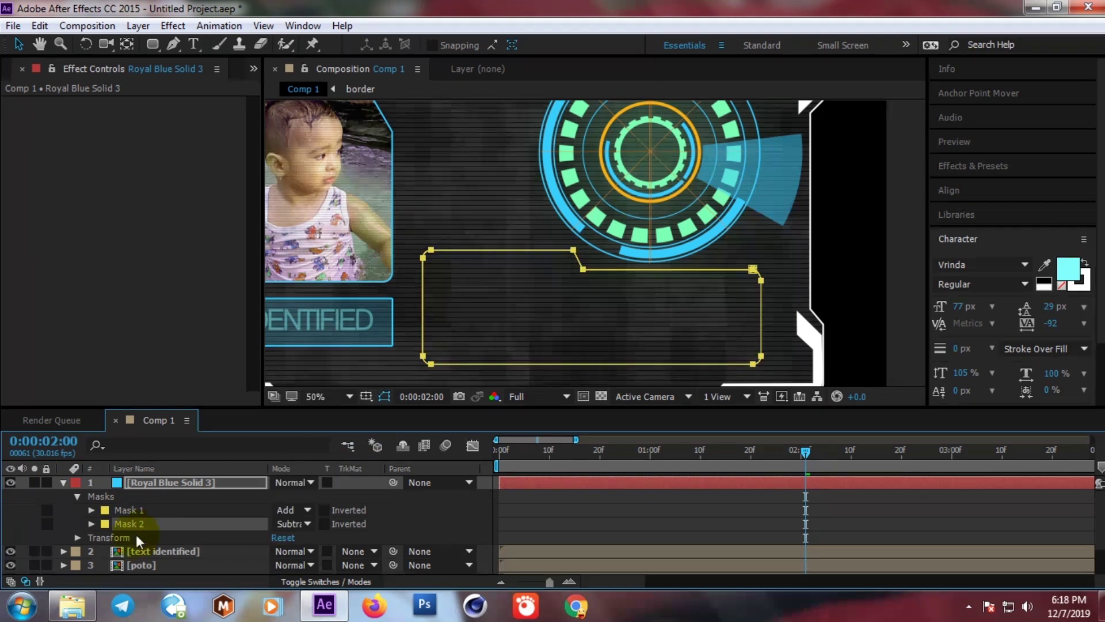
- Set Mask 1's Expansion to 4 px so only a thin outline remains, viewed at Fit
click(91, 510)
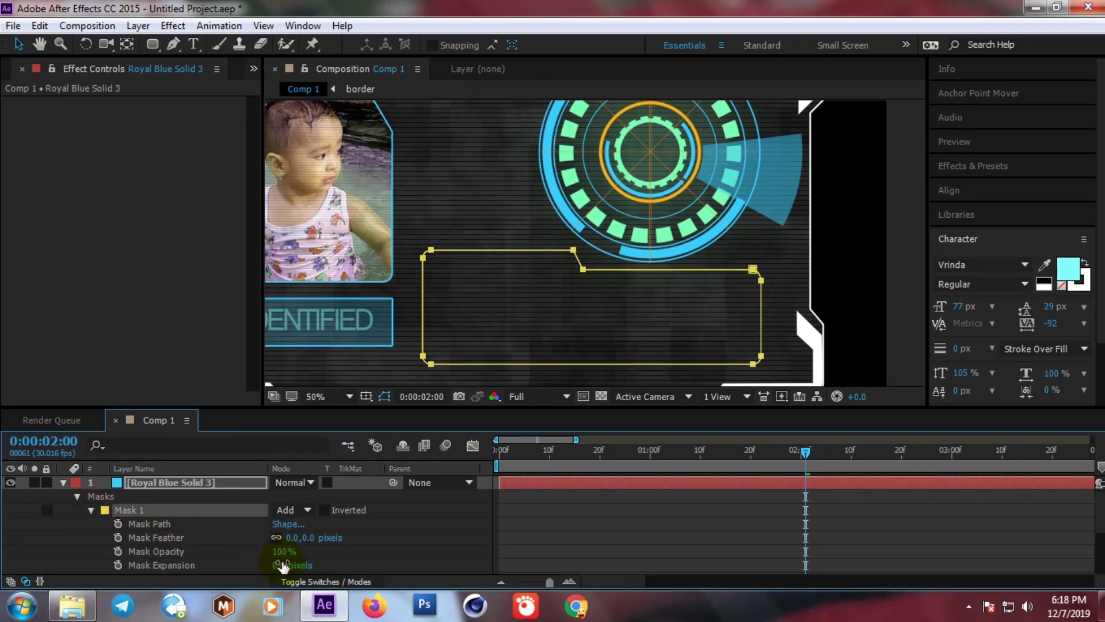
click(279, 566)
text(4)
key(Return)
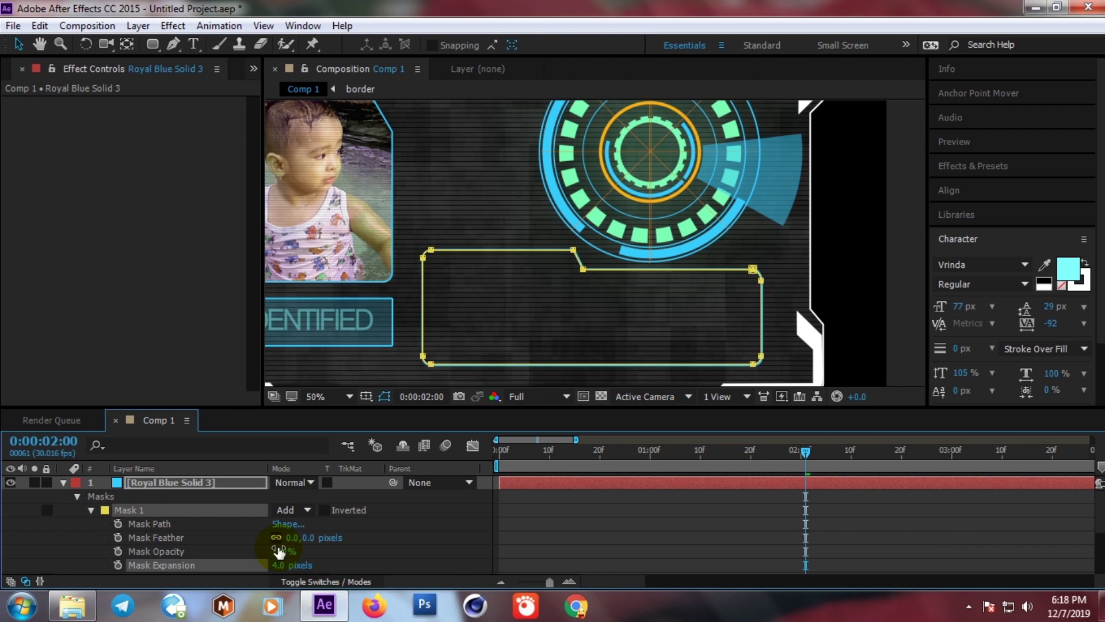
click(899, 290)
key(comma)
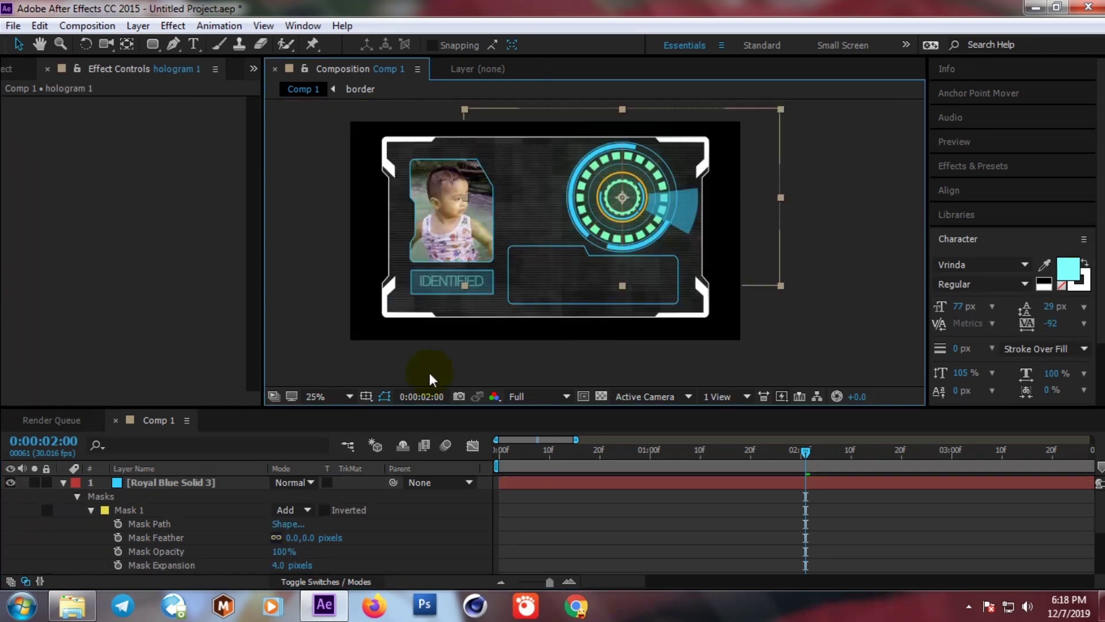
click(332, 399)
click(348, 119)
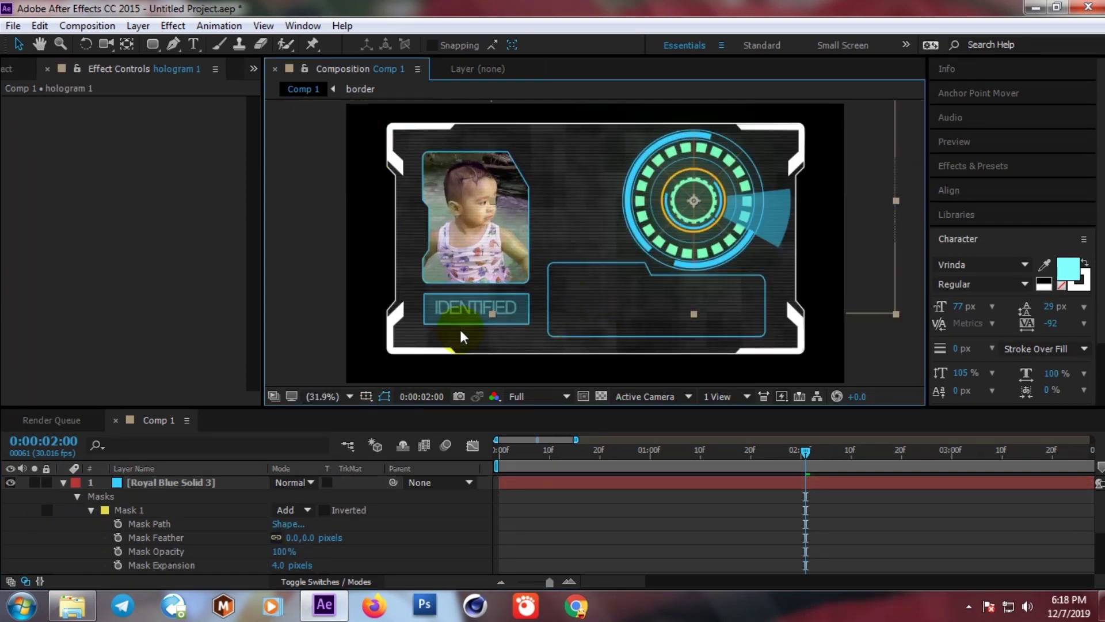
click(144, 482)
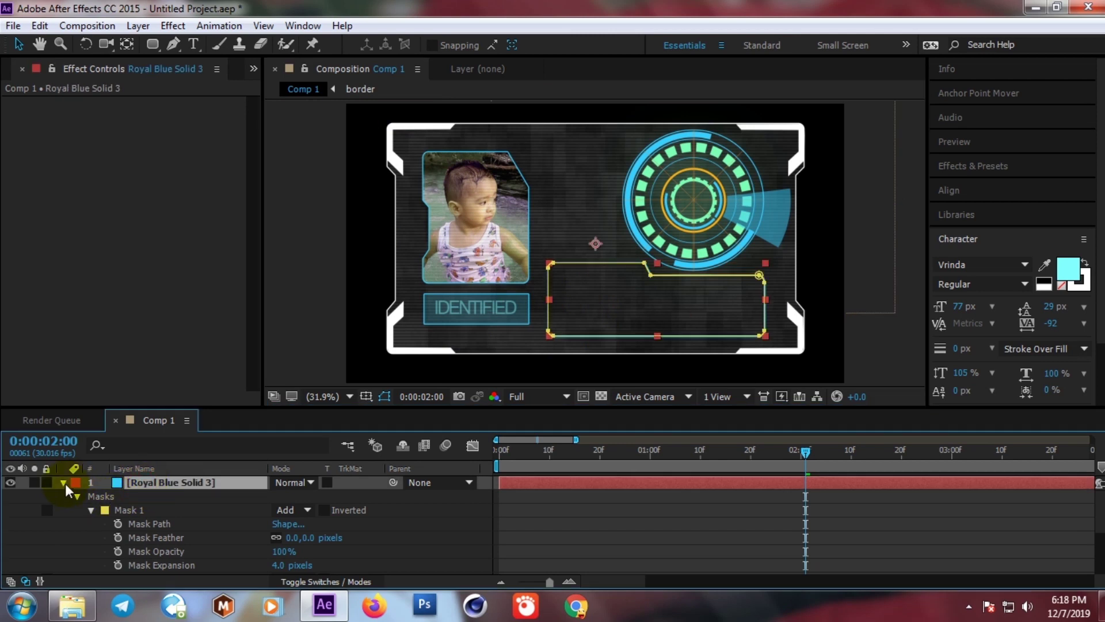
click(64, 482)
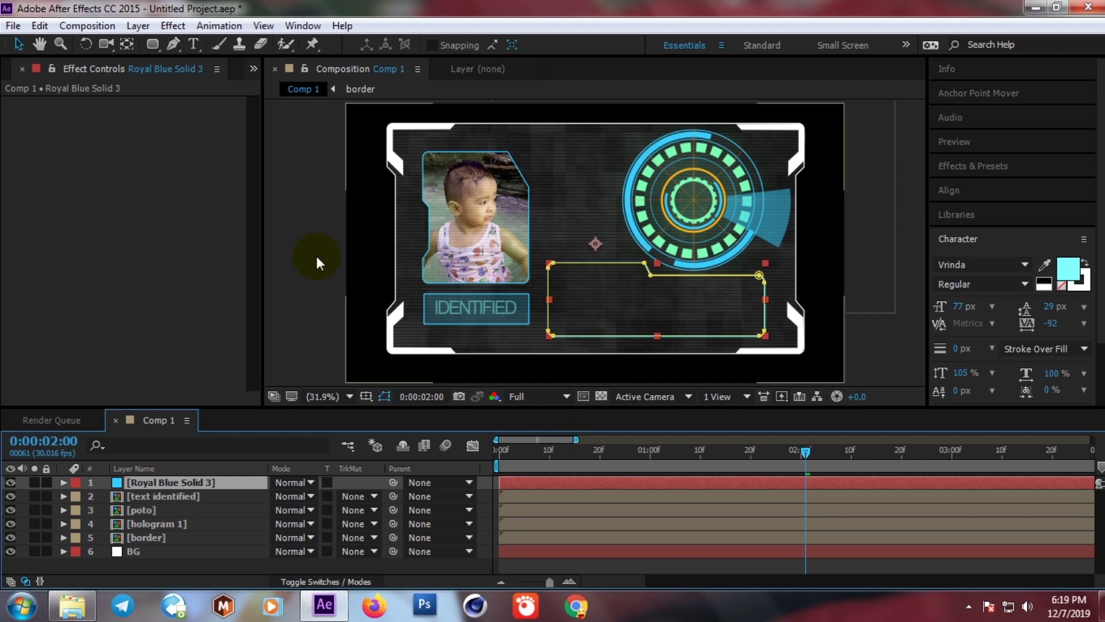
click(591, 295)
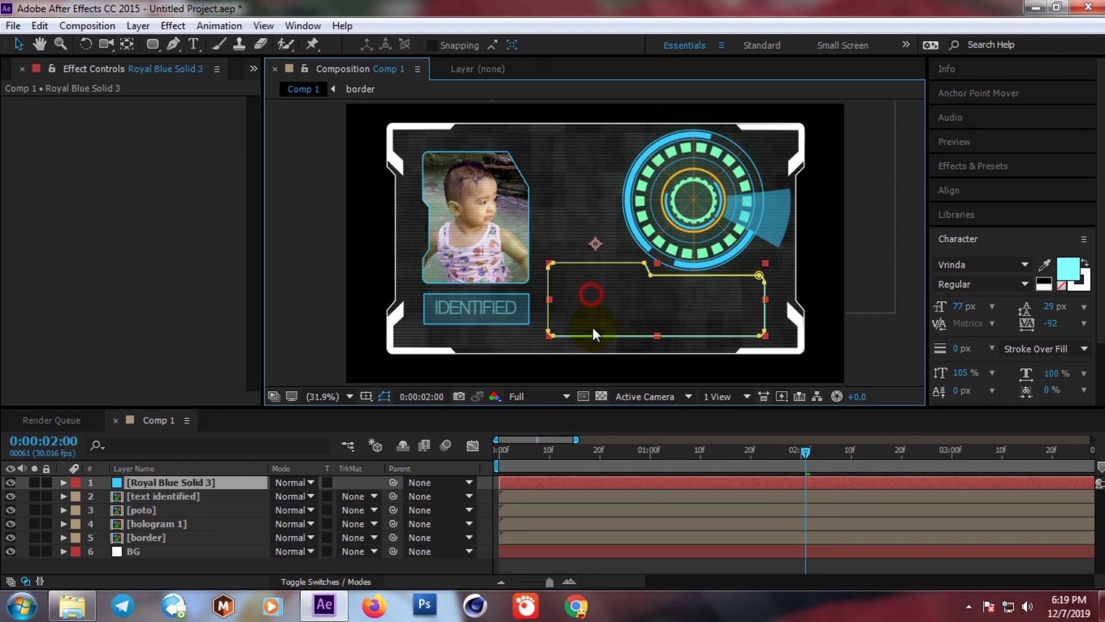
- Open YouTube in Chrome and launch Developer tools from More tools
click(578, 608)
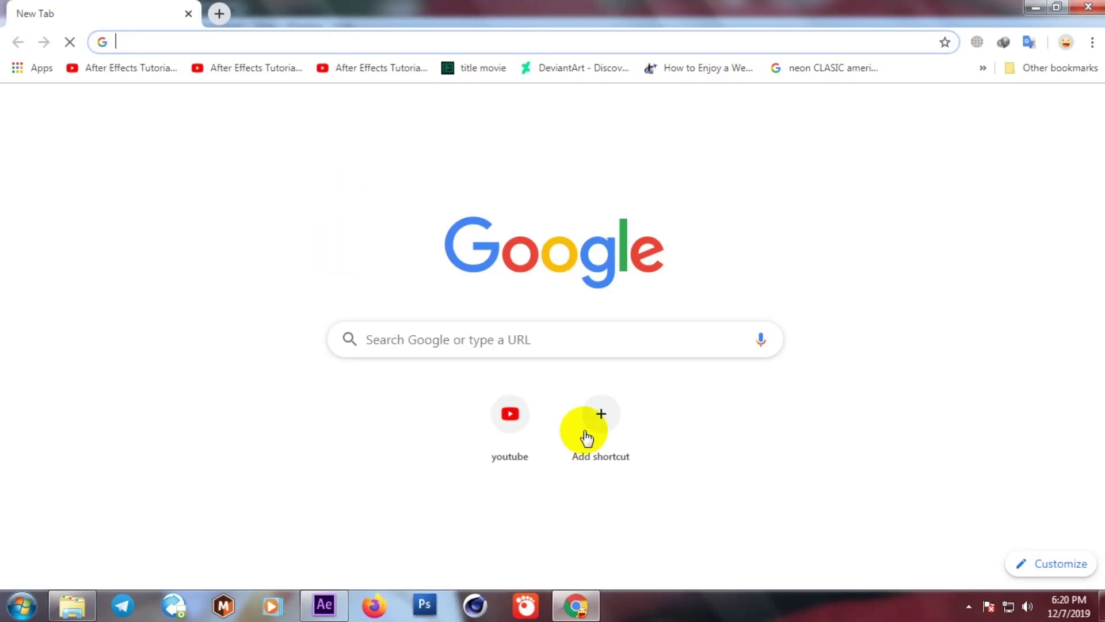
click(510, 413)
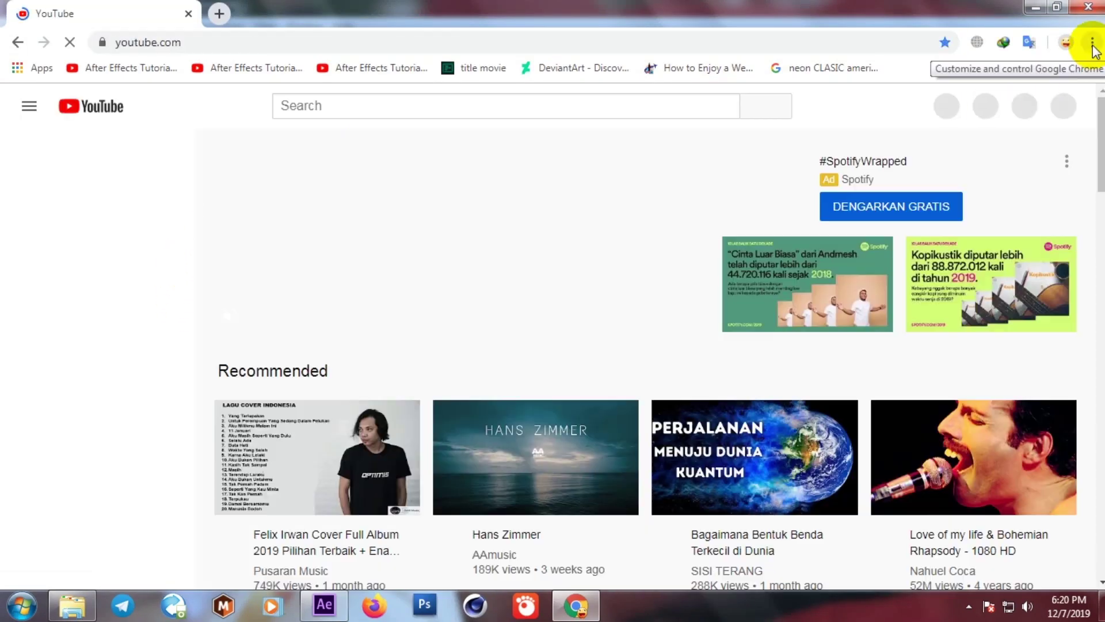
click(1093, 46)
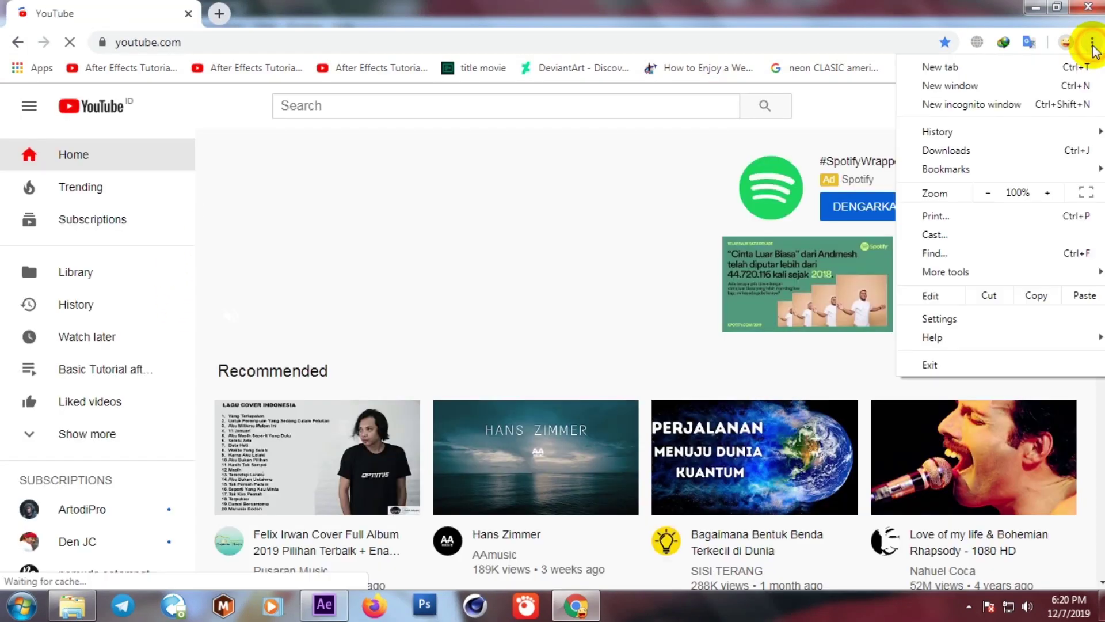
mouse_move(973, 275)
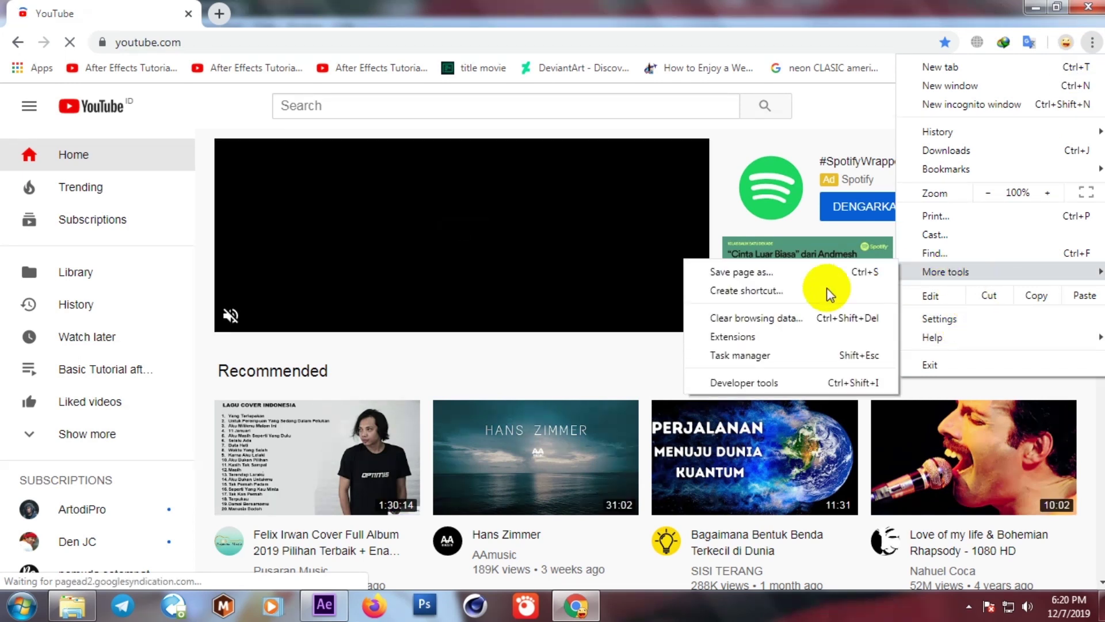
click(748, 383)
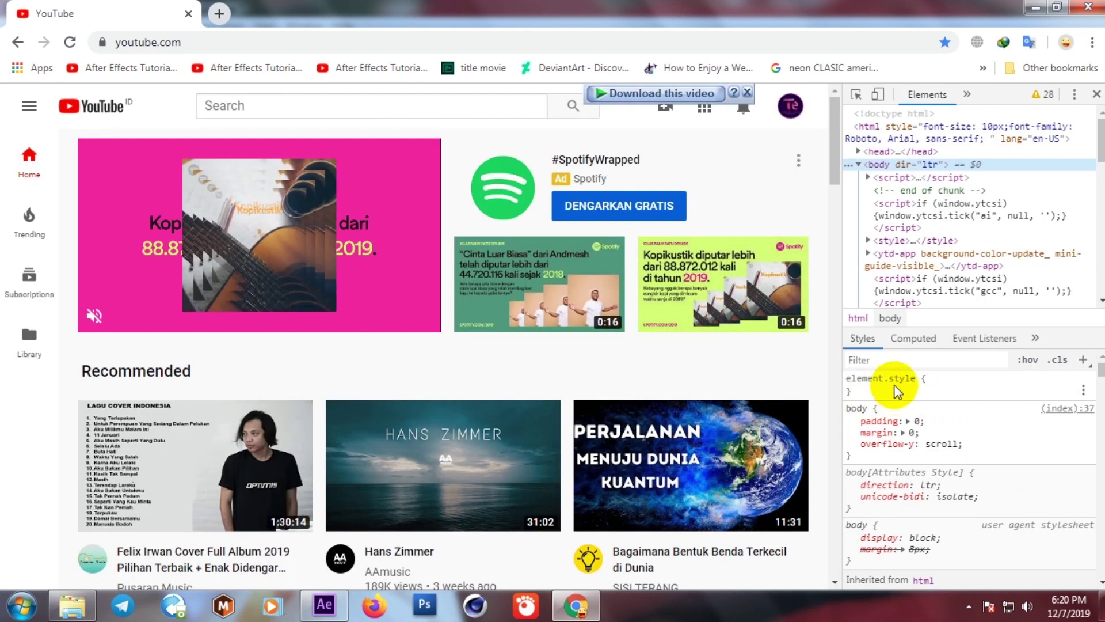
- Copy a block of CSS rules from the Styles pane, then minimize Chrome
click(858, 391)
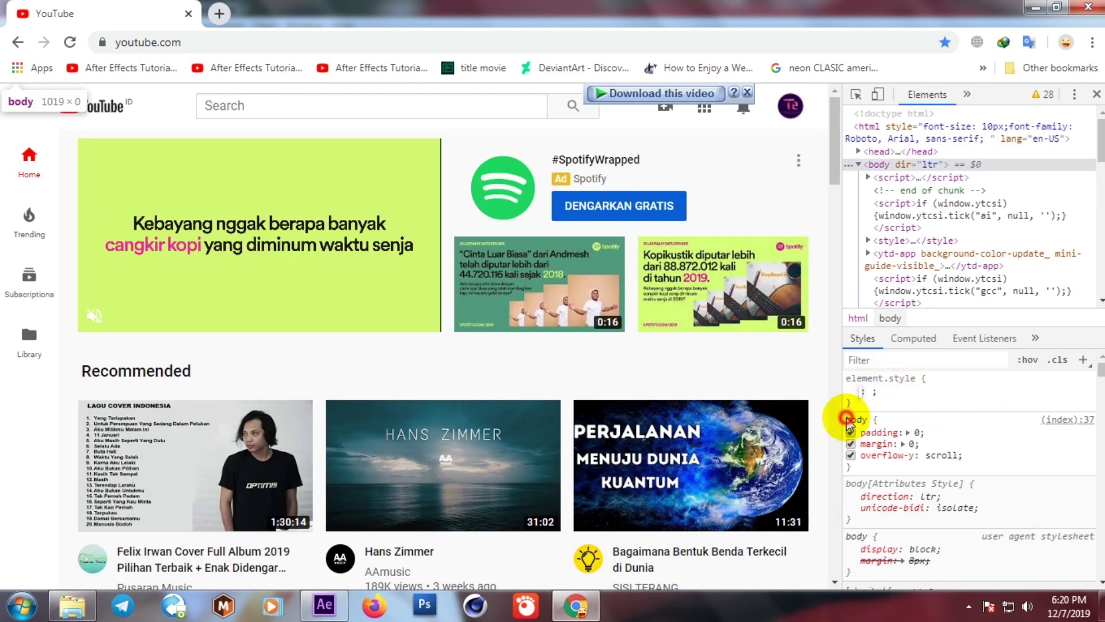
drag(848, 417, 927, 593)
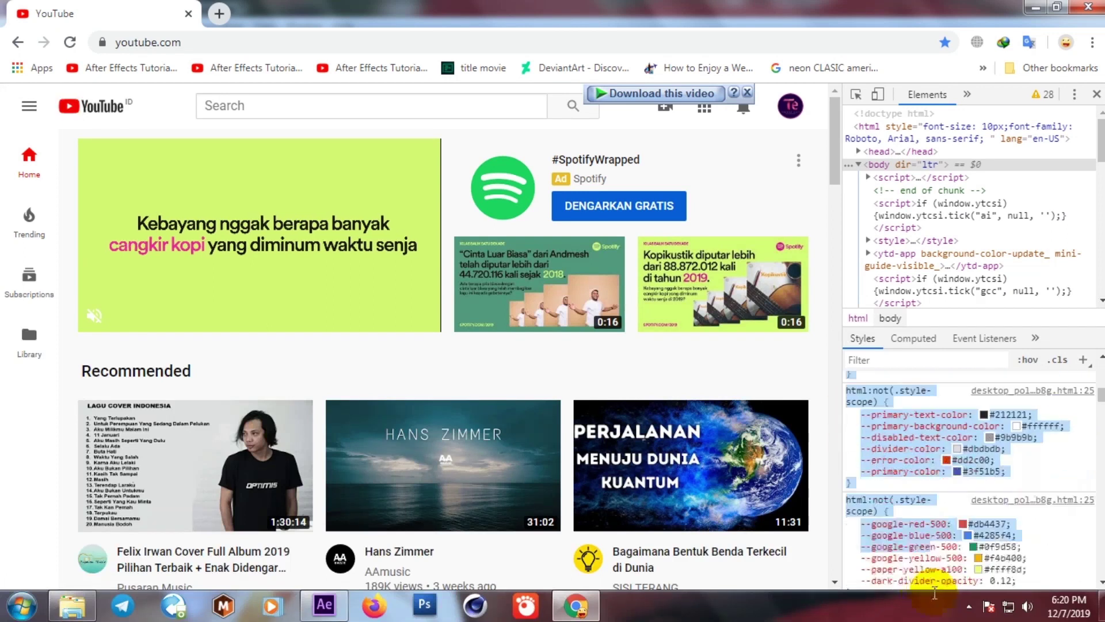
mouse_move(927, 593)
mouse_down()
mouse_move(1007, 561)
mouse_move(1023, 518)
mouse_up()
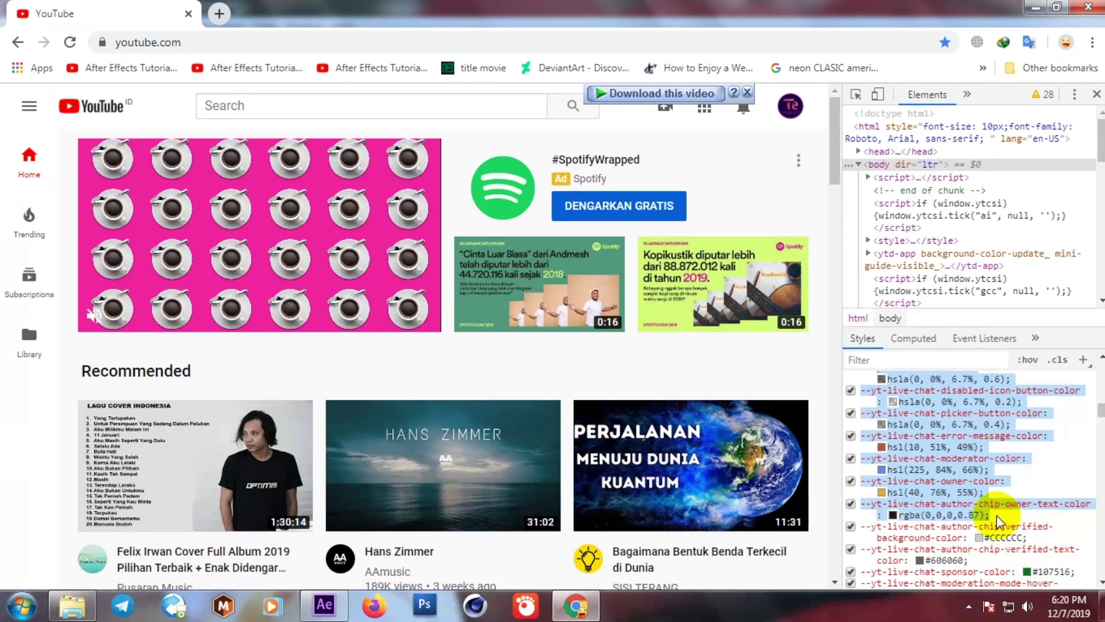
right_click(962, 433)
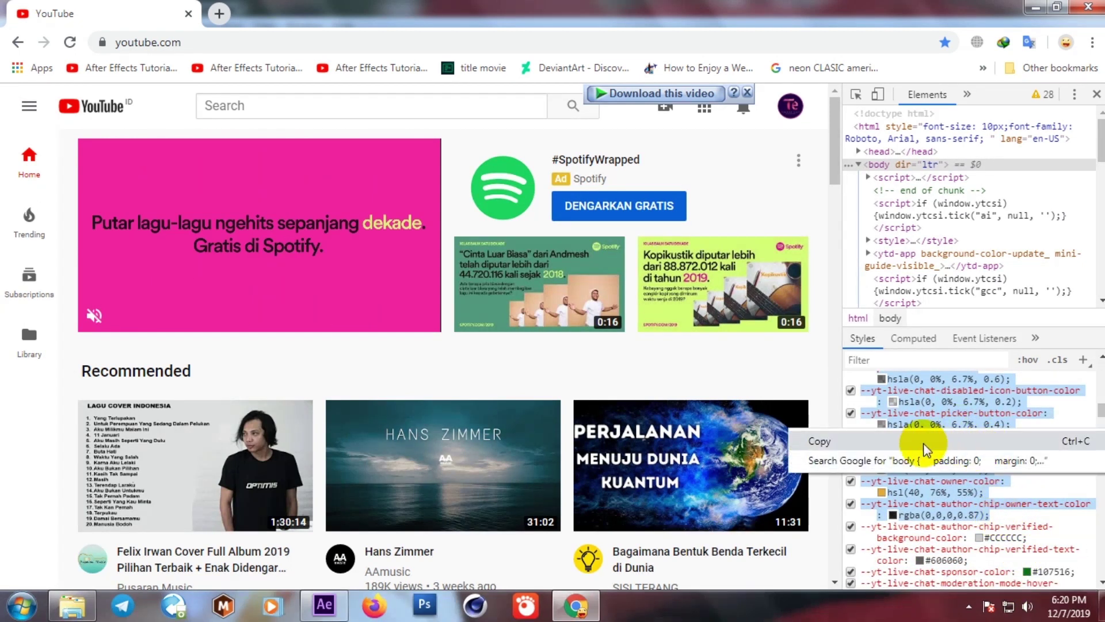
click(918, 442)
click(1035, 7)
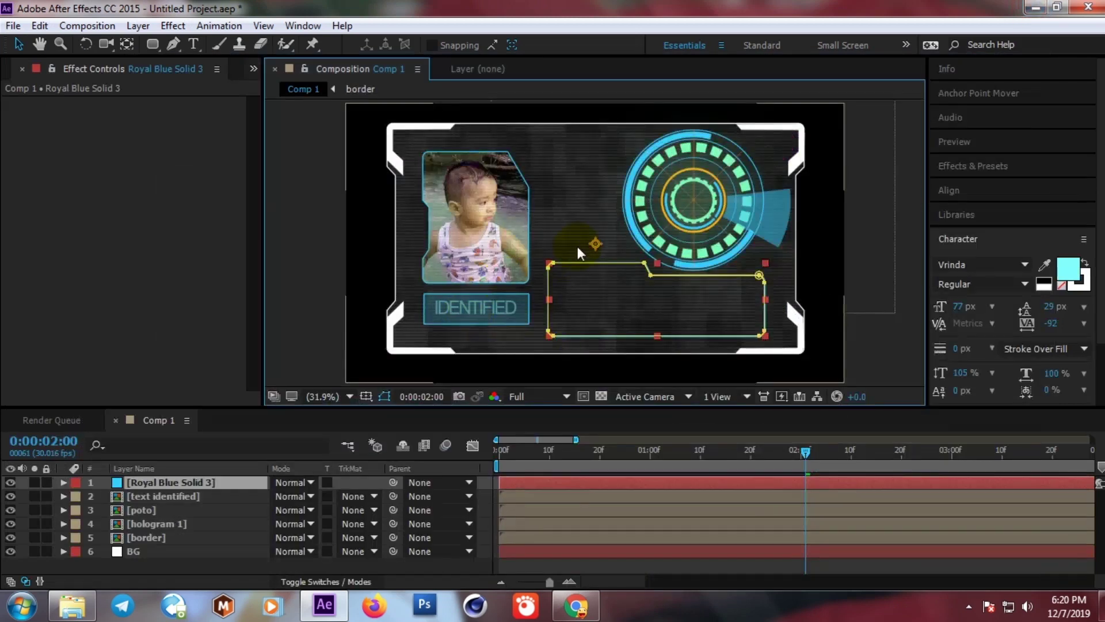
- Paste the copied CSS into a new text layer on the card
click(194, 43)
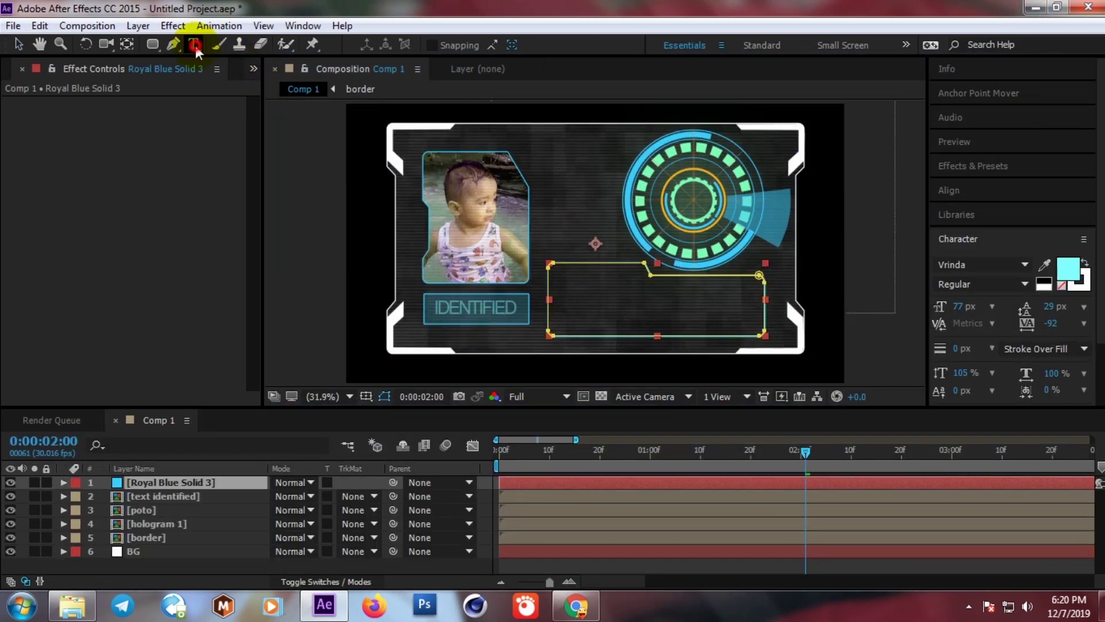
click(562, 165)
key(ctrl+v)
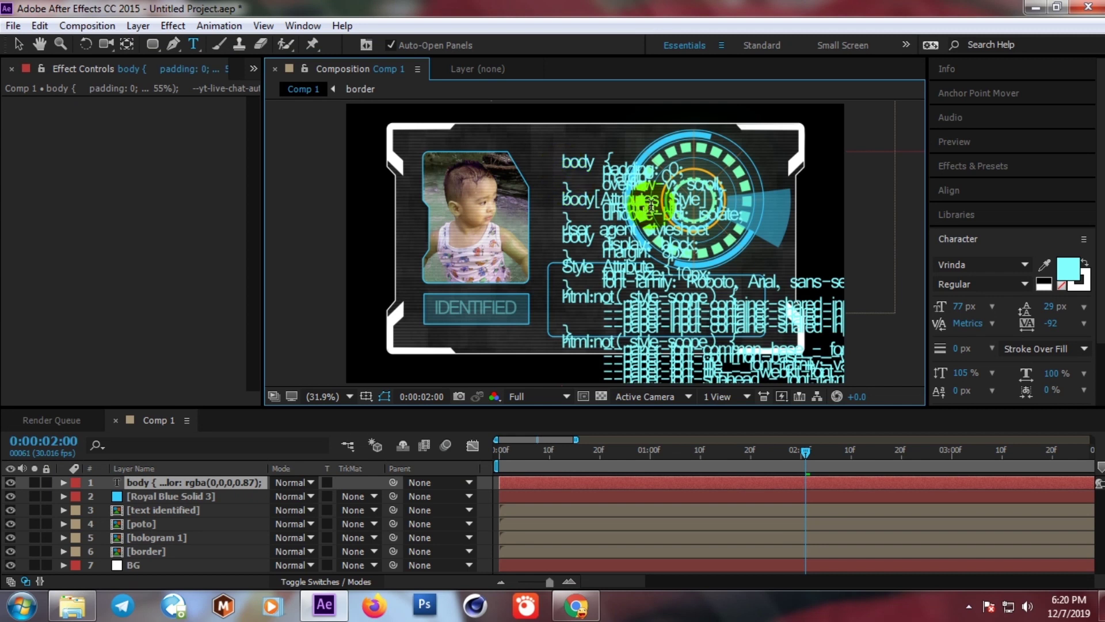
- Set all the code text to 23 px font size with 25 px leading
double_click(586, 167)
key(ctrl+a)
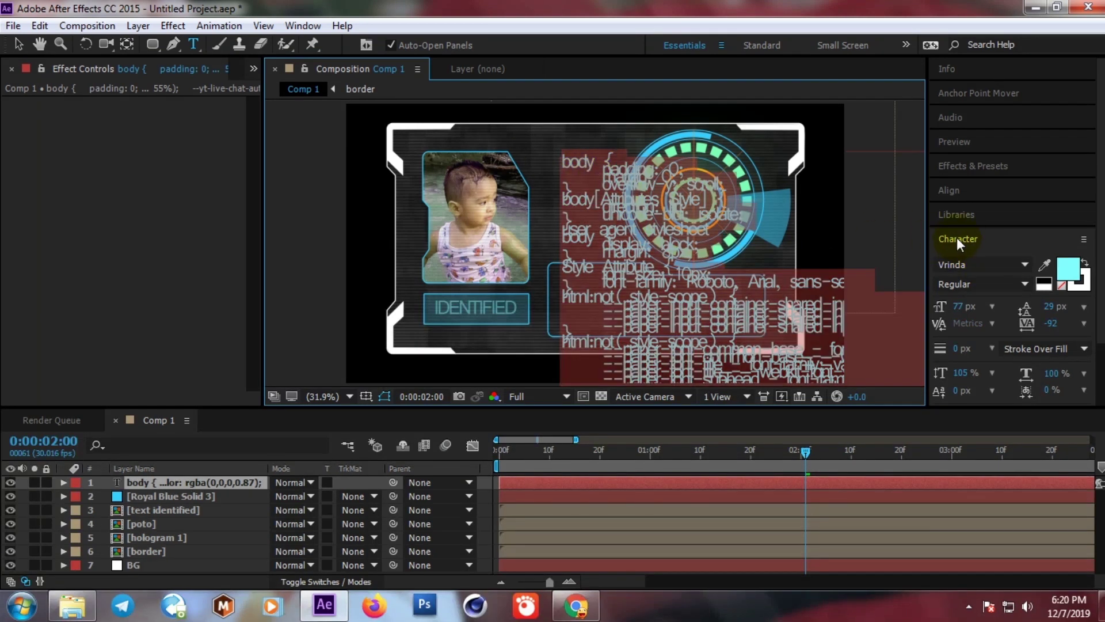
drag(963, 308, 916, 307)
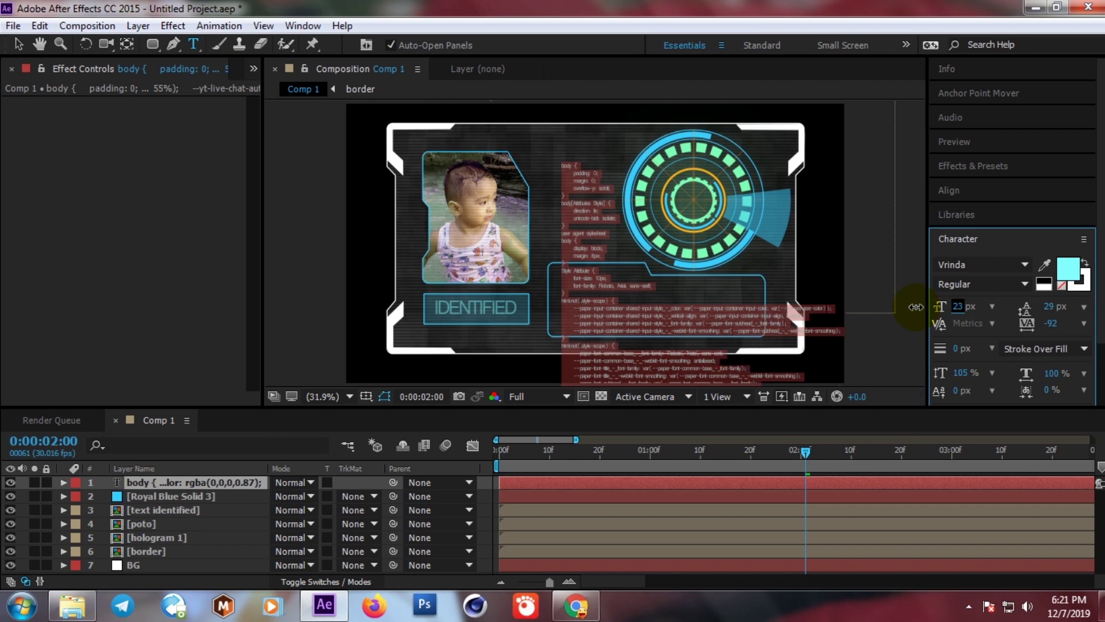
click(1053, 306)
drag(1047, 306, 1047, 306)
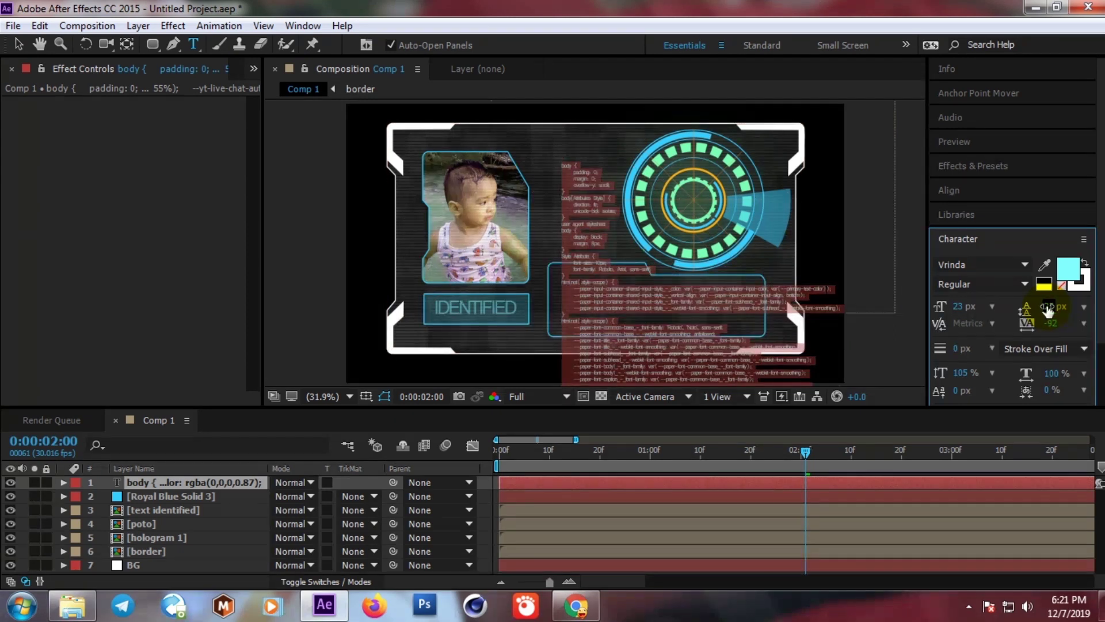
- Move the code text layer down inside the outlined lower panel box
click(19, 44)
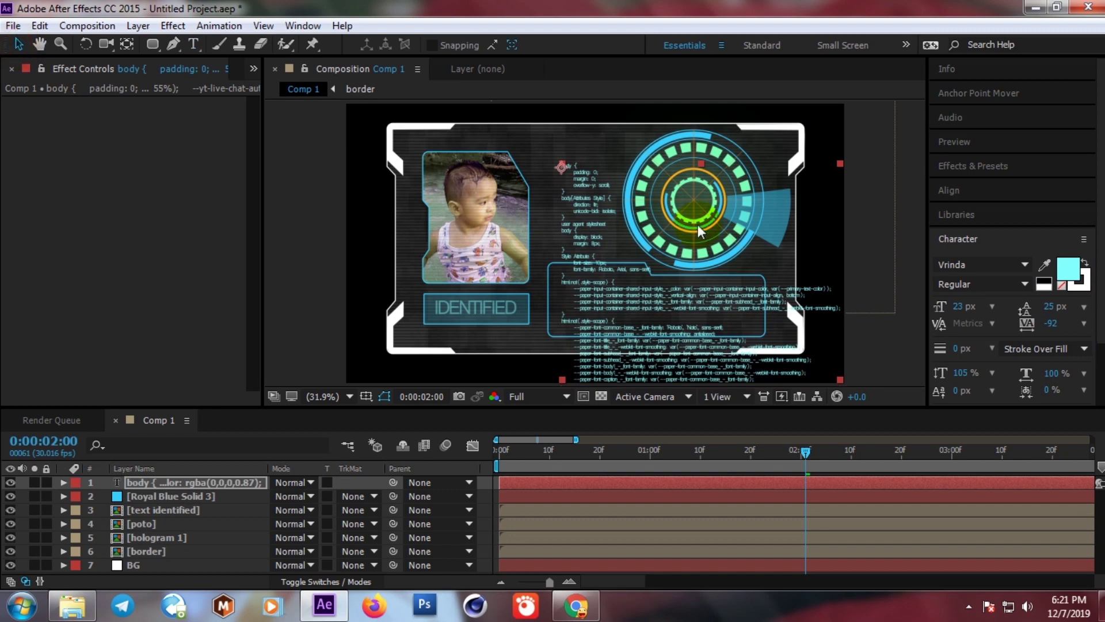
drag(588, 182, 584, 283)
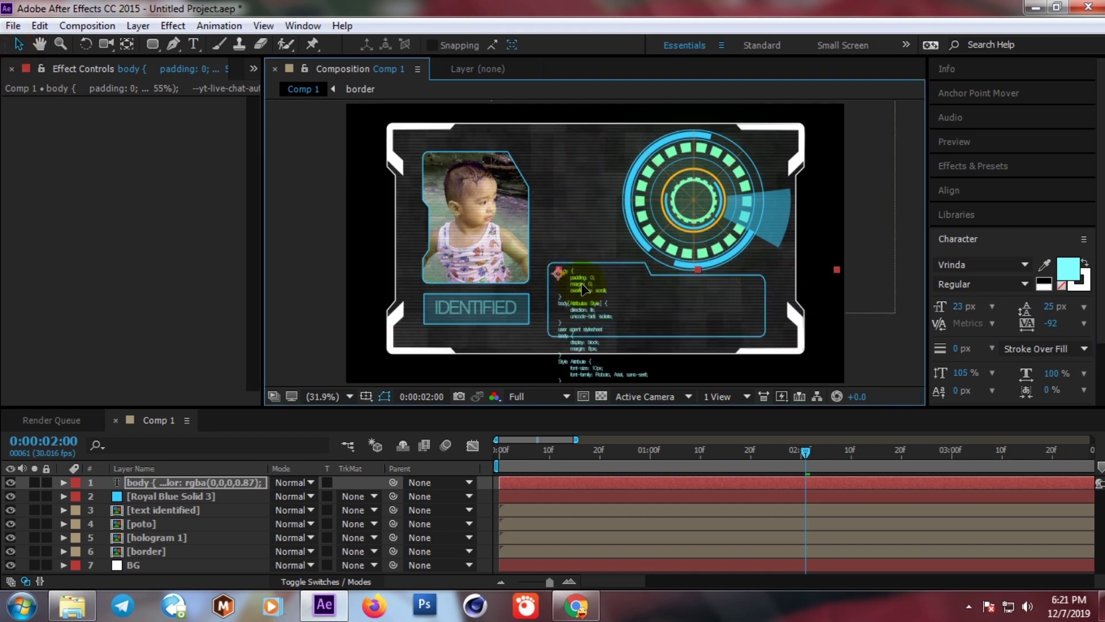
key(shift+Up)
key(shift+Up)
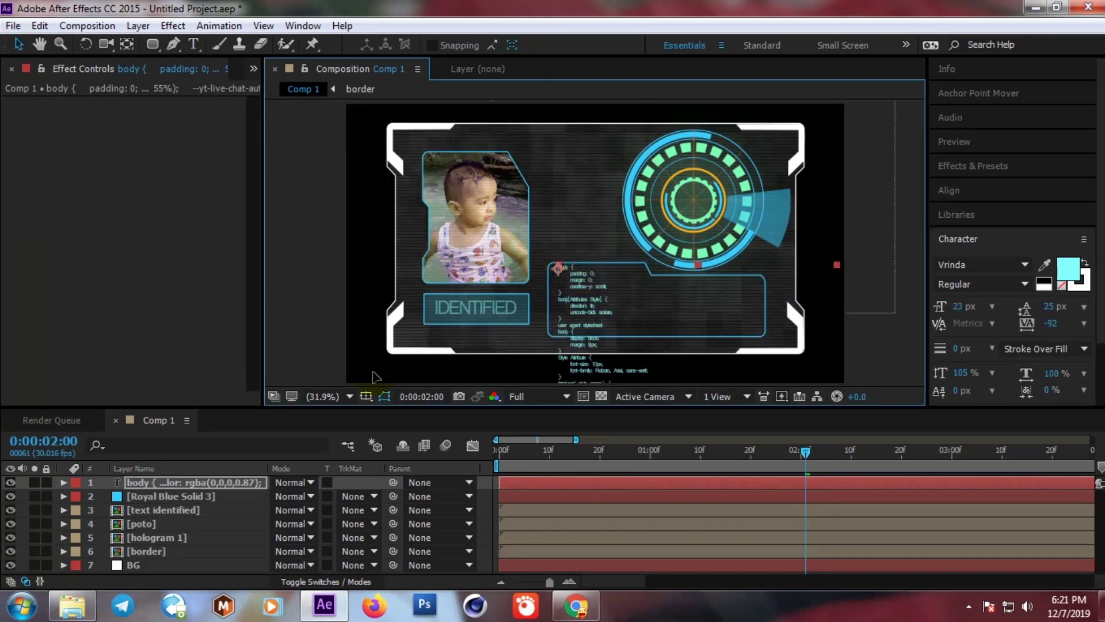
drag(645, 452, 498, 455)
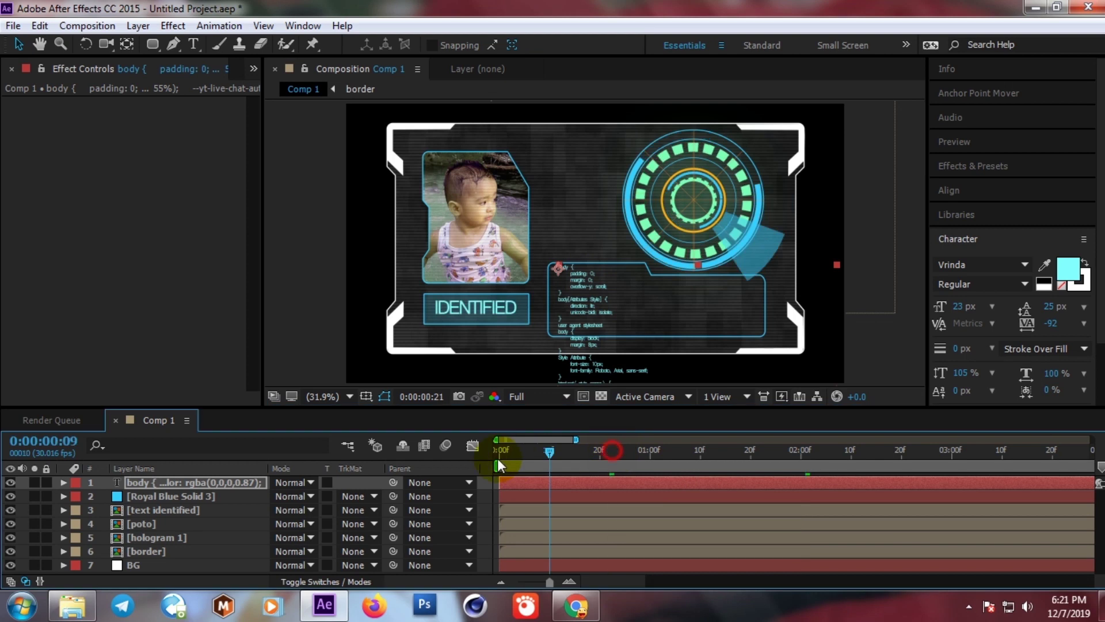
- Keyframe the code text's Position at 0f and around 10f with the text moved up off the card
click(171, 484)
key(p)
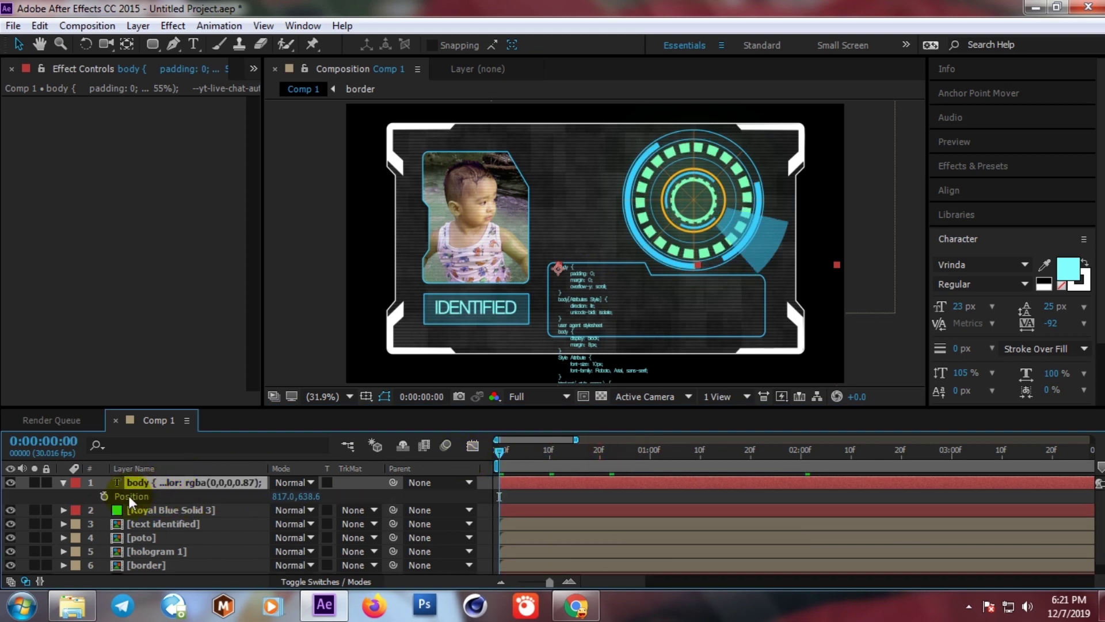
click(103, 496)
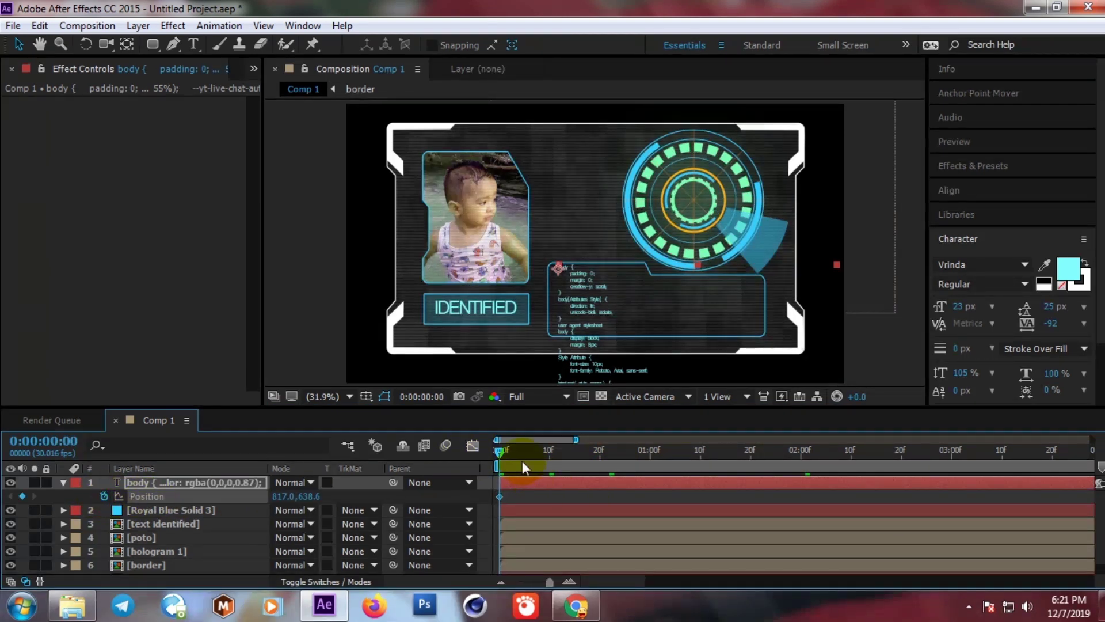
drag(520, 454, 555, 474)
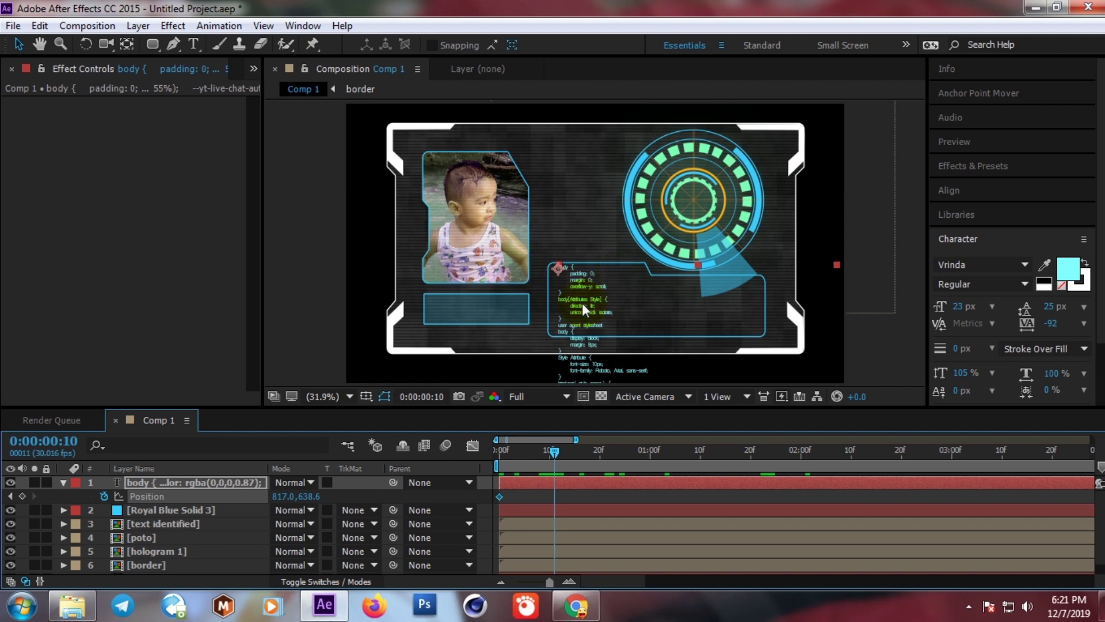
drag(582, 296, 585, 88)
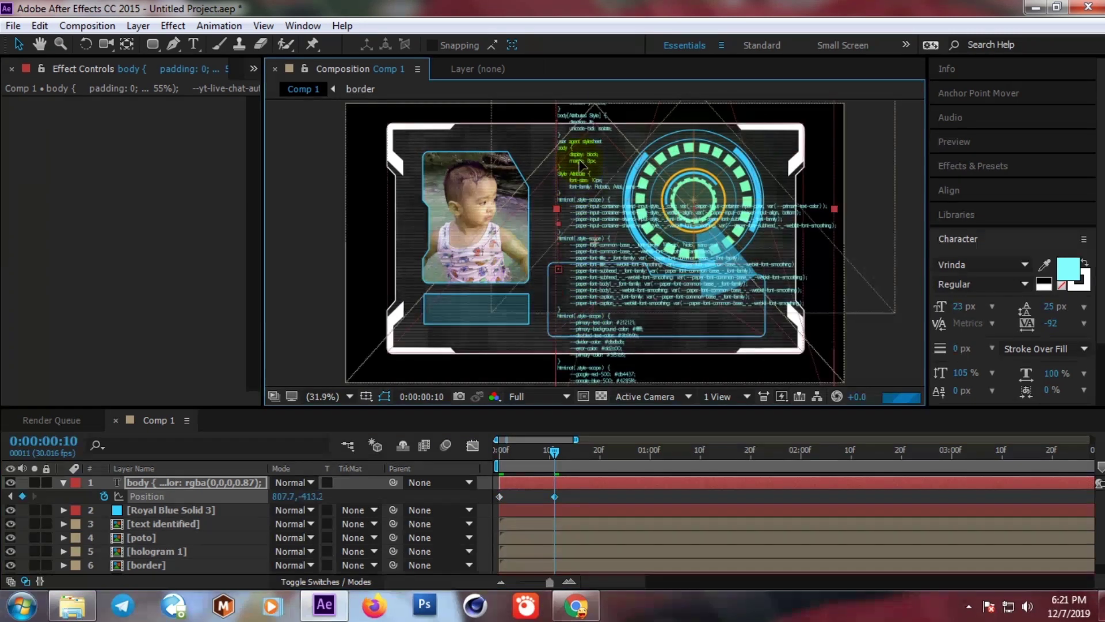
drag(585, 310, 581, 198)
drag(593, 318, 592, 192)
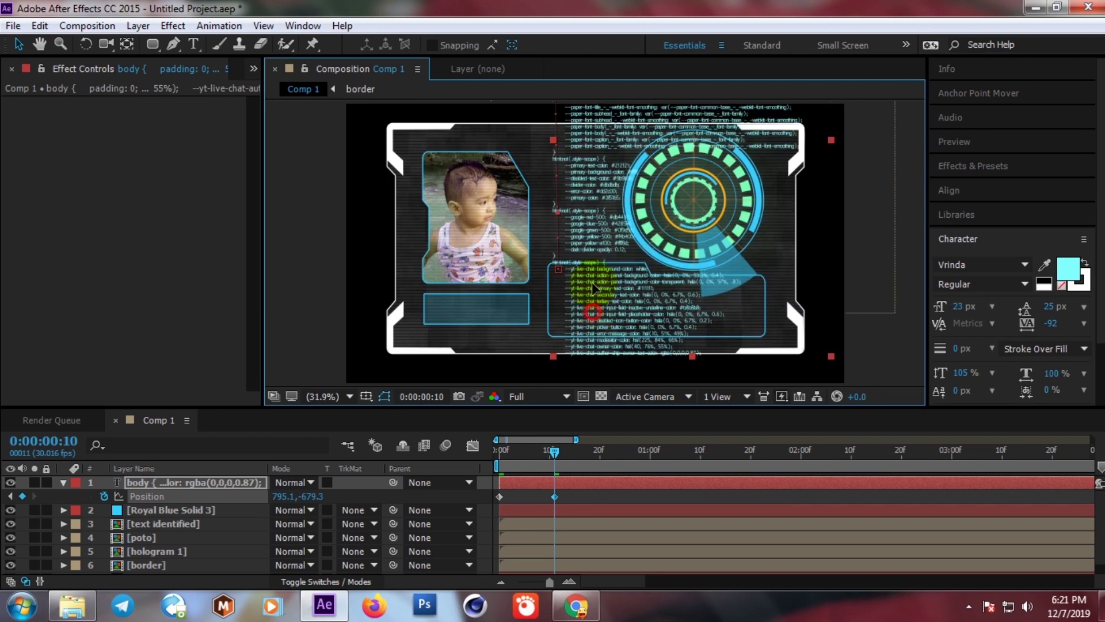
drag(596, 285, 586, 241)
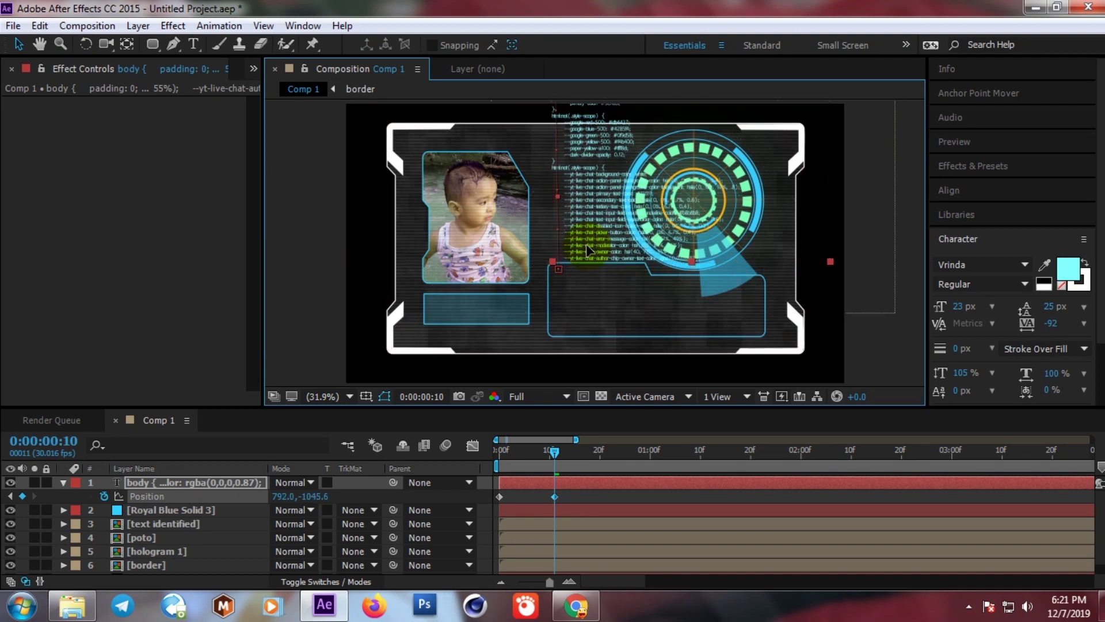
- Slide the end Position keyframe later to about 14 frames and preview the slower scroll
drag(550, 456, 482, 456)
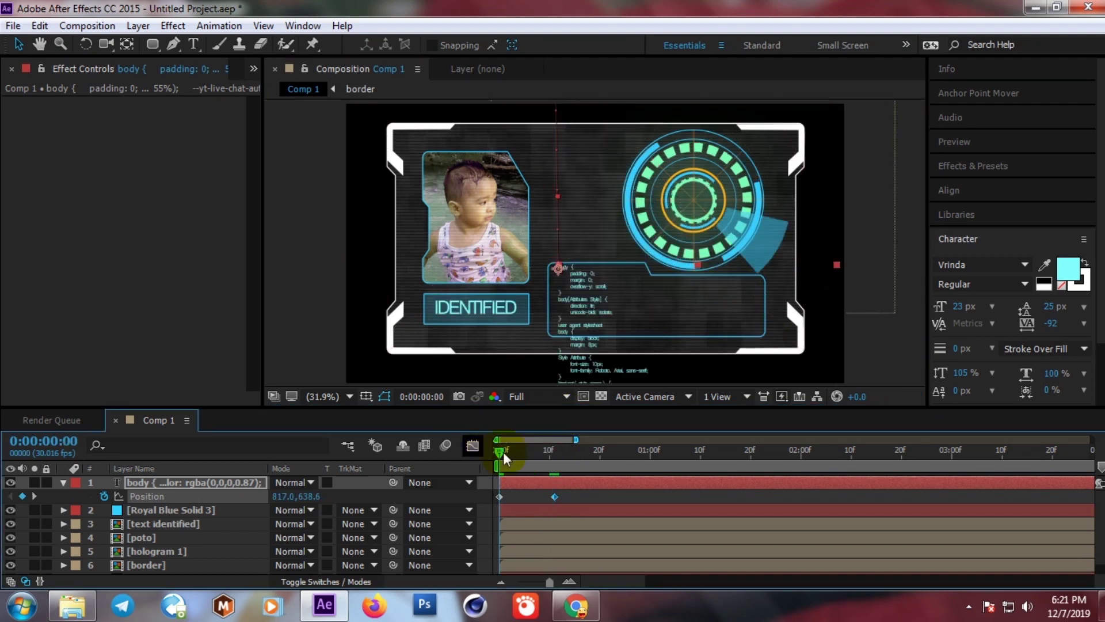
key(space)
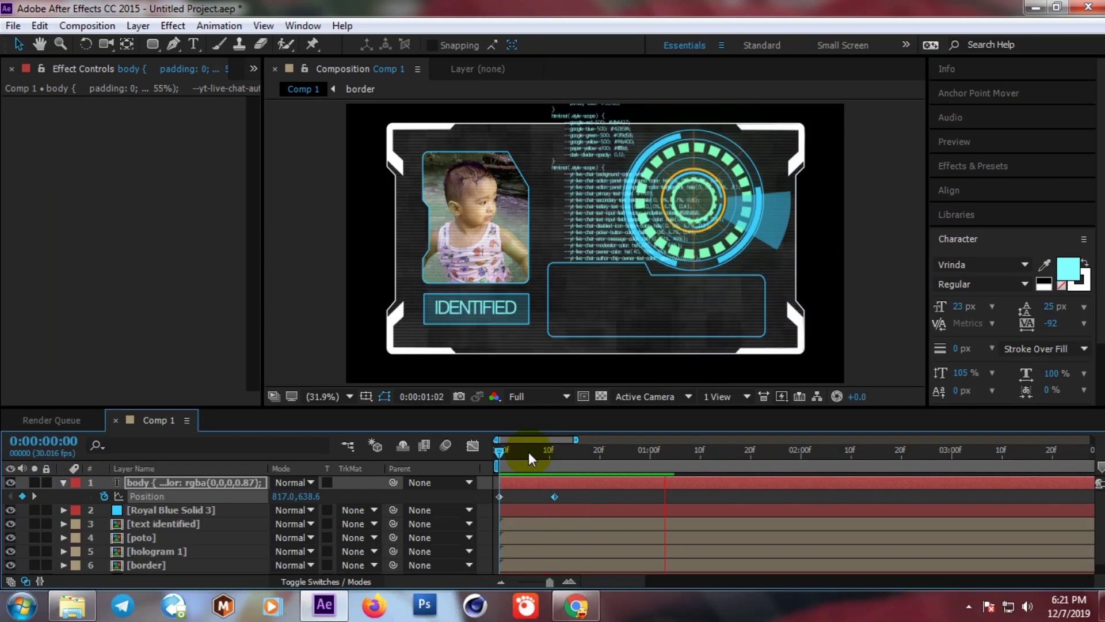
key(space)
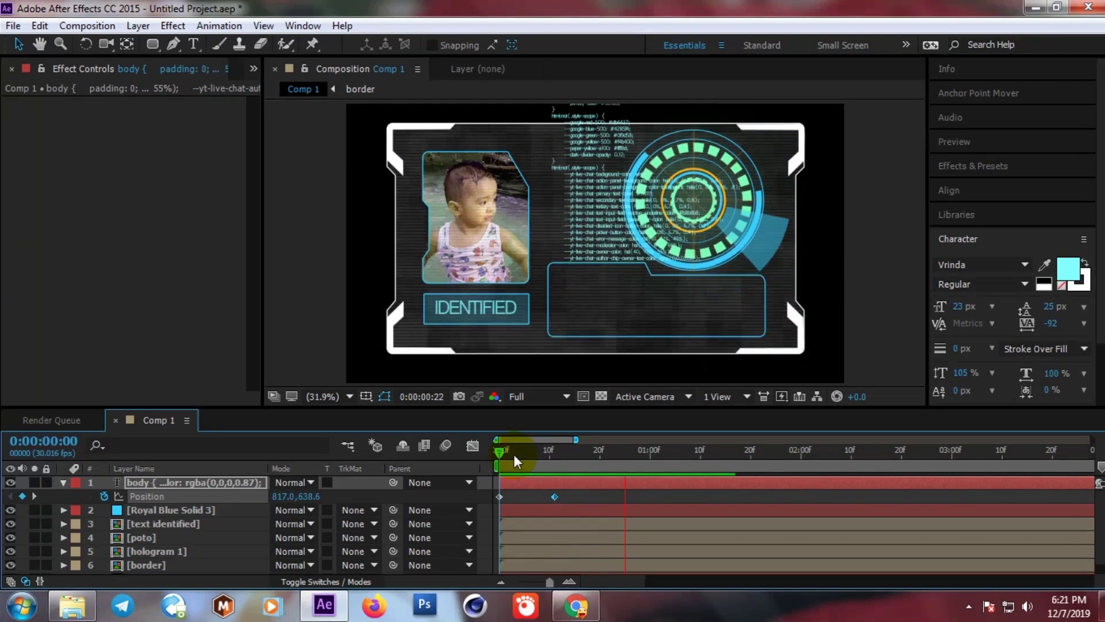
click(554, 496)
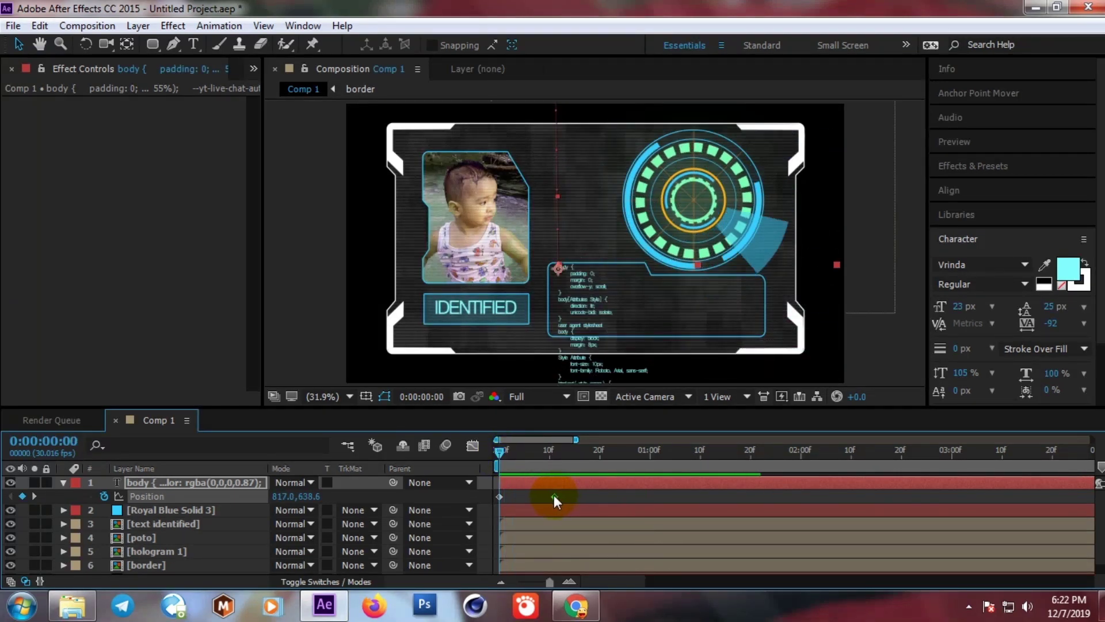
drag(554, 496, 587, 497)
drag(498, 453, 514, 456)
key(space)
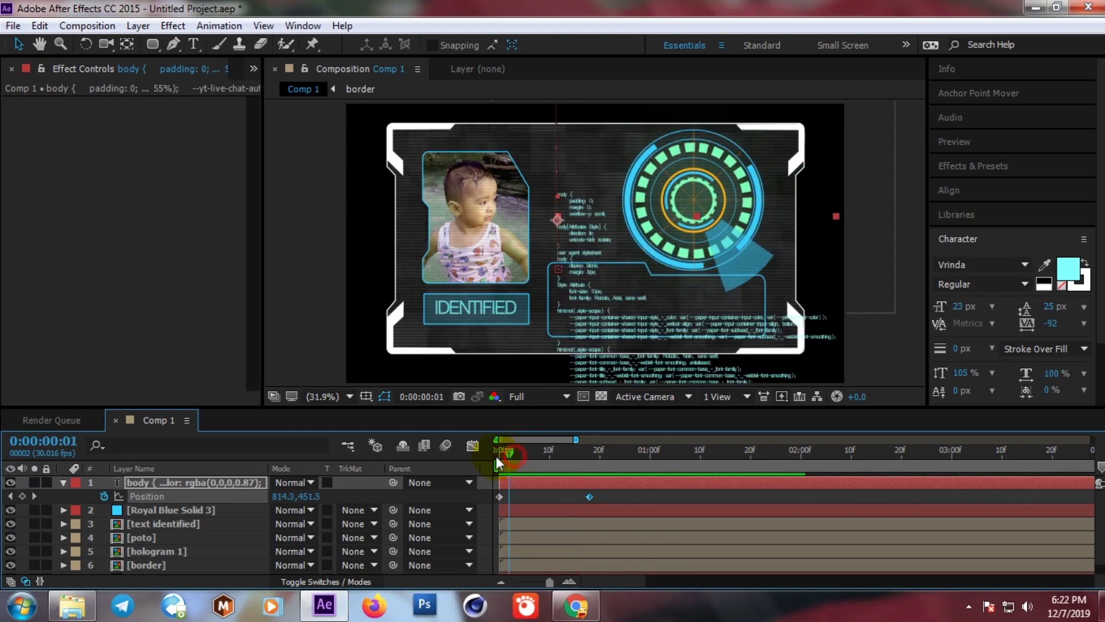
click(498, 451)
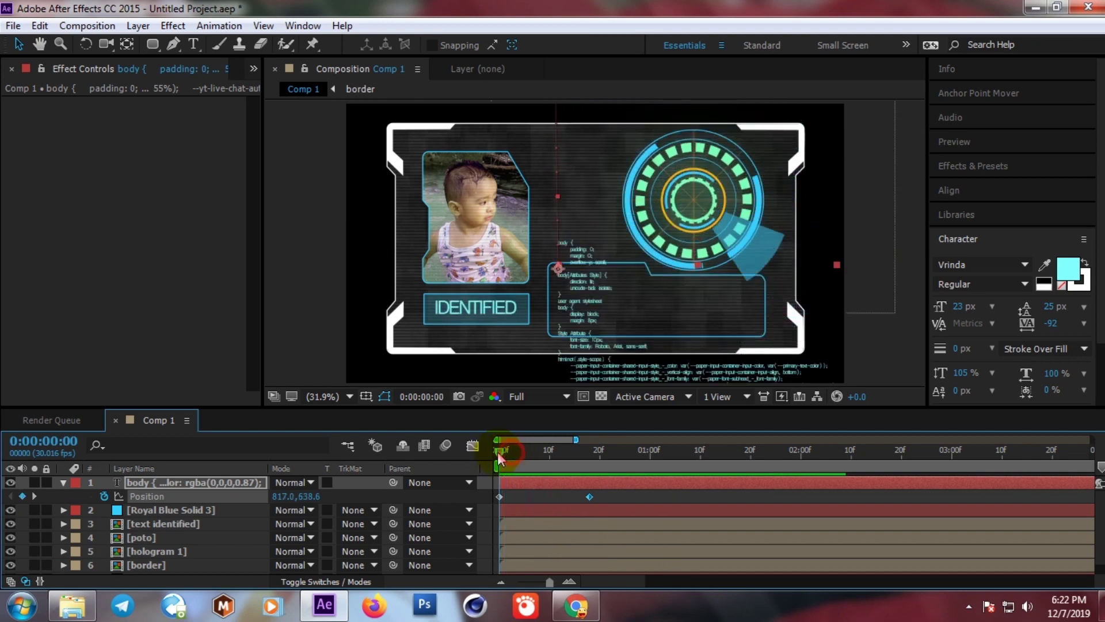
- Add a loopOut() expression to the code text's Position and preview the repeating scroll
alt+click(106, 496)
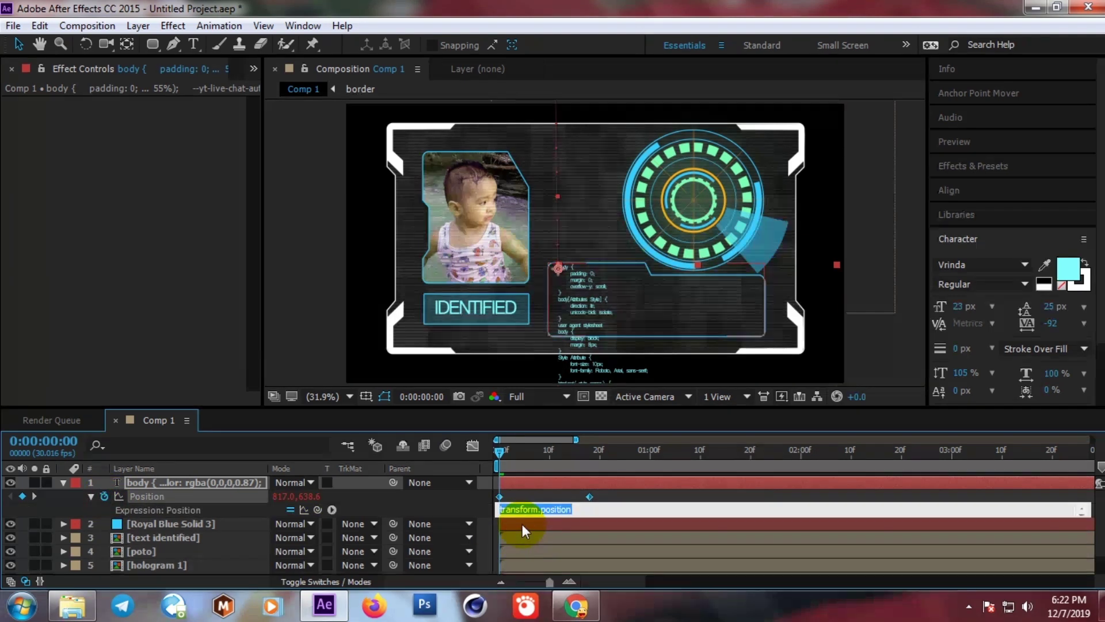
text(loop)
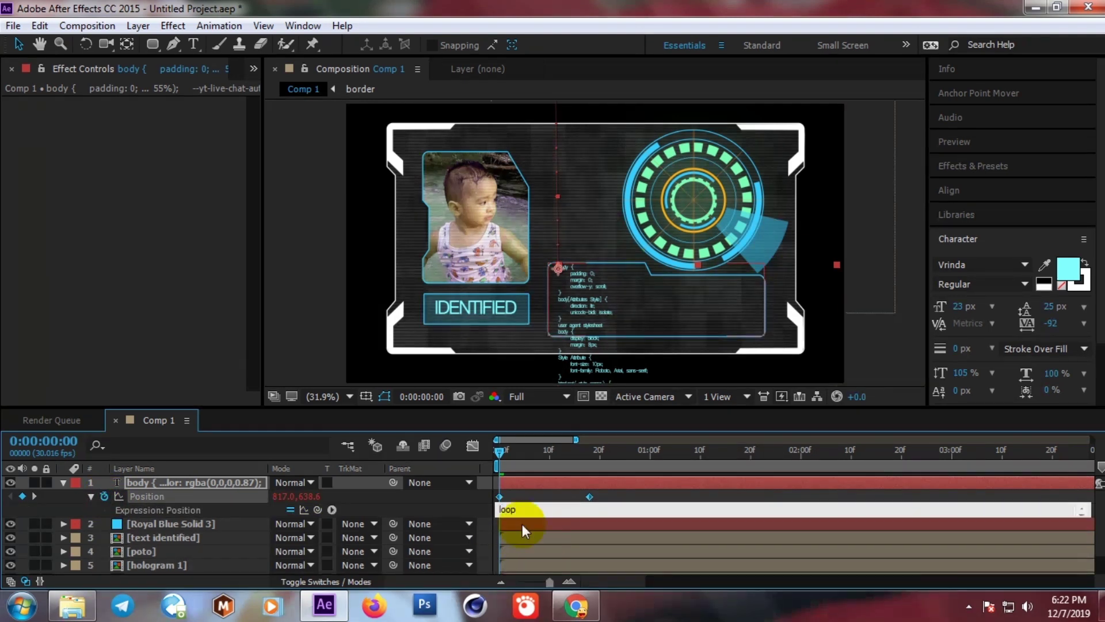
text(Out)
text(()
click(522, 529)
click(500, 455)
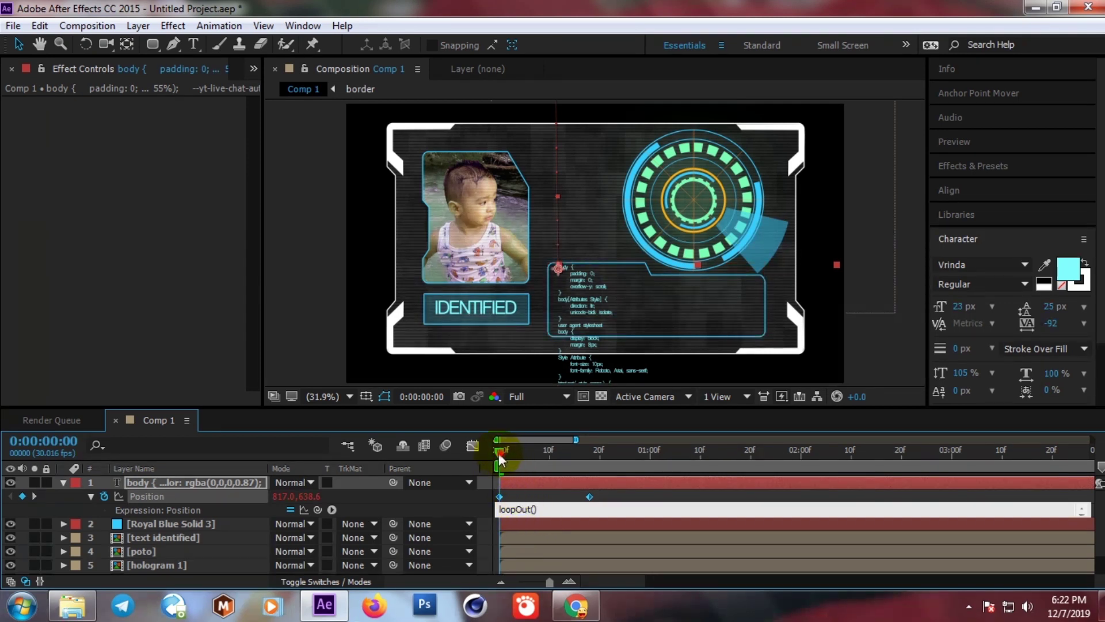
key(space)
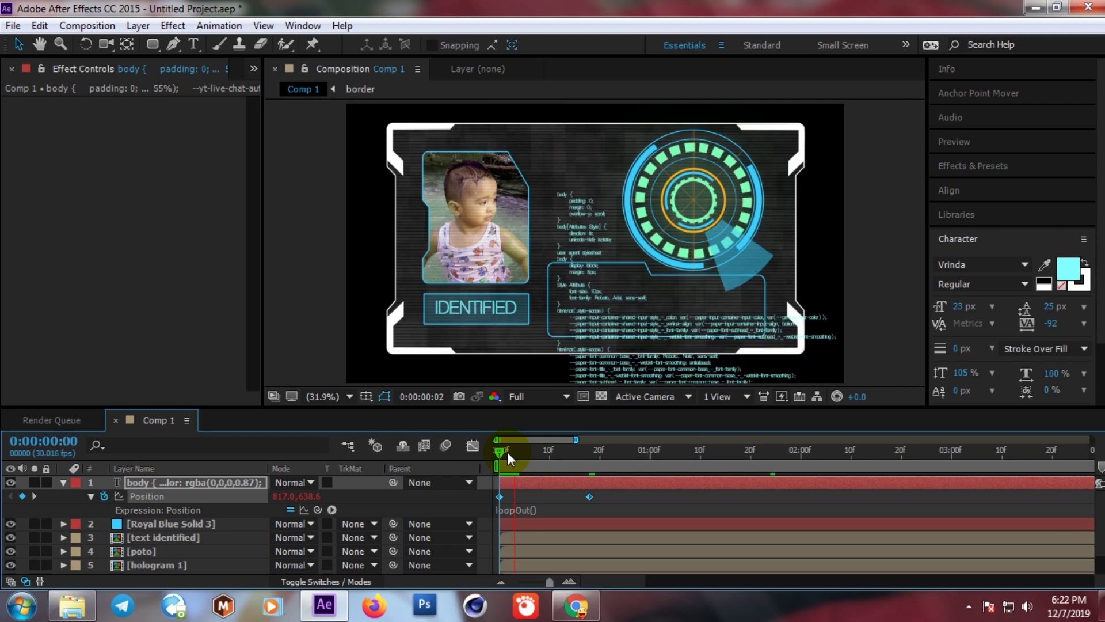
- Set the viewer resolution to Half and preview the loop from frame 0
click(538, 397)
click(539, 454)
drag(519, 457, 488, 458)
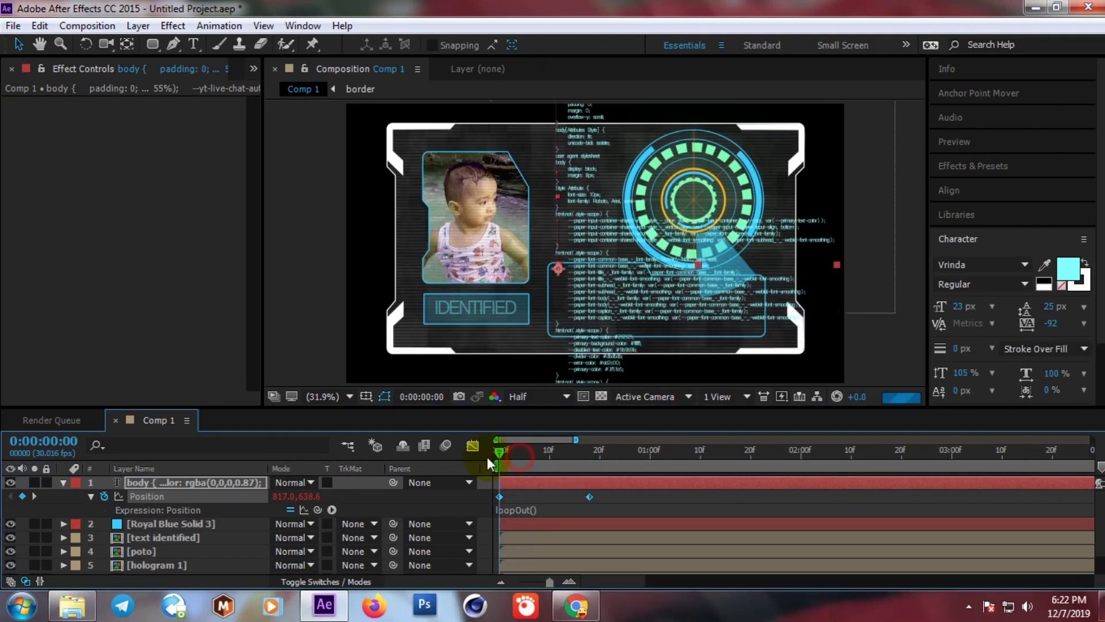
key(space)
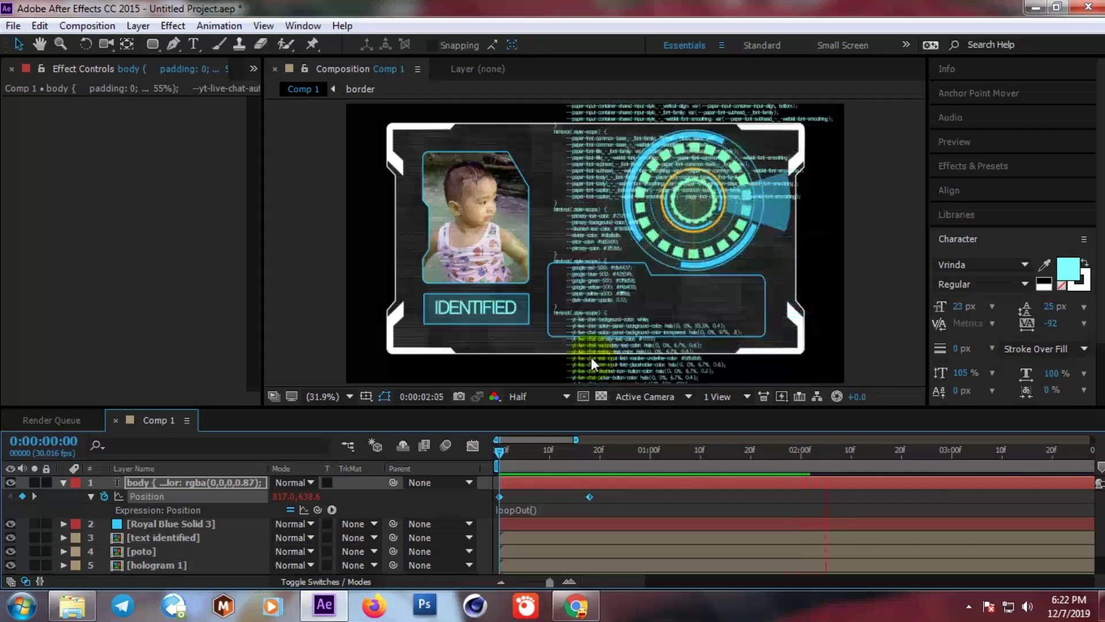
click(510, 453)
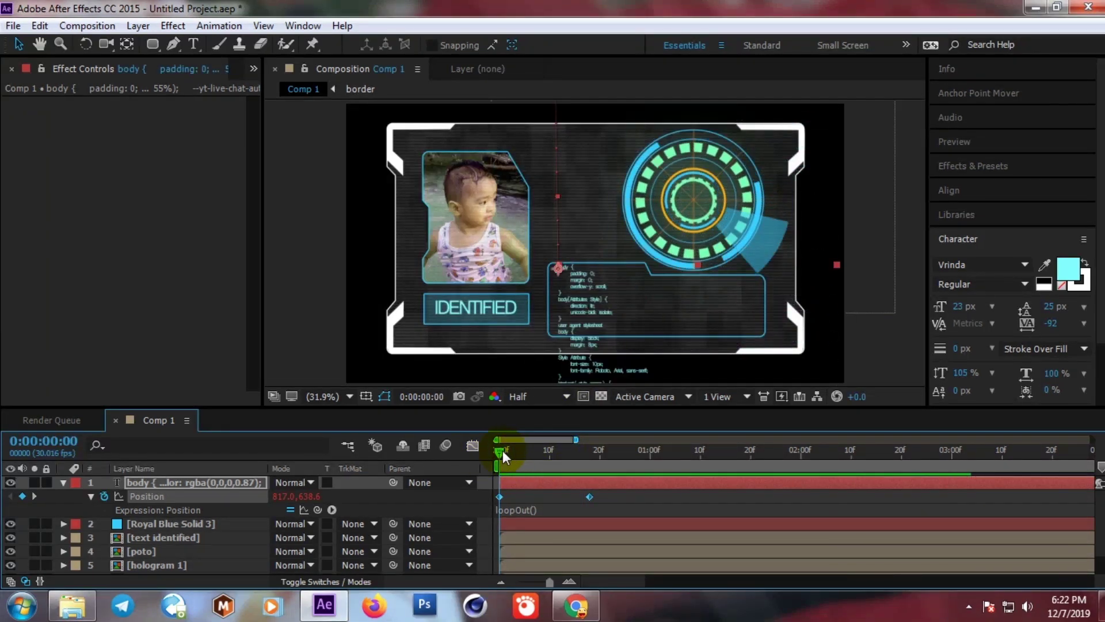
drag(502, 450, 465, 451)
- Duplicate Royal Blue Solid 3, move the copy to the top, and delete its Mask 2
click(165, 524)
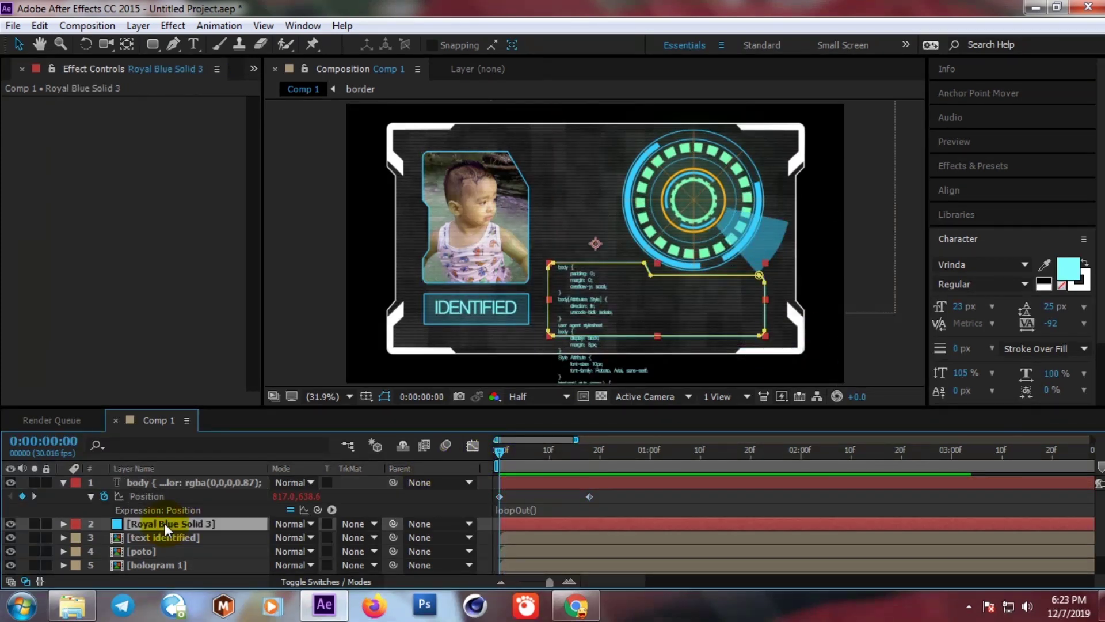
key(ctrl+d)
drag(146, 523, 151, 489)
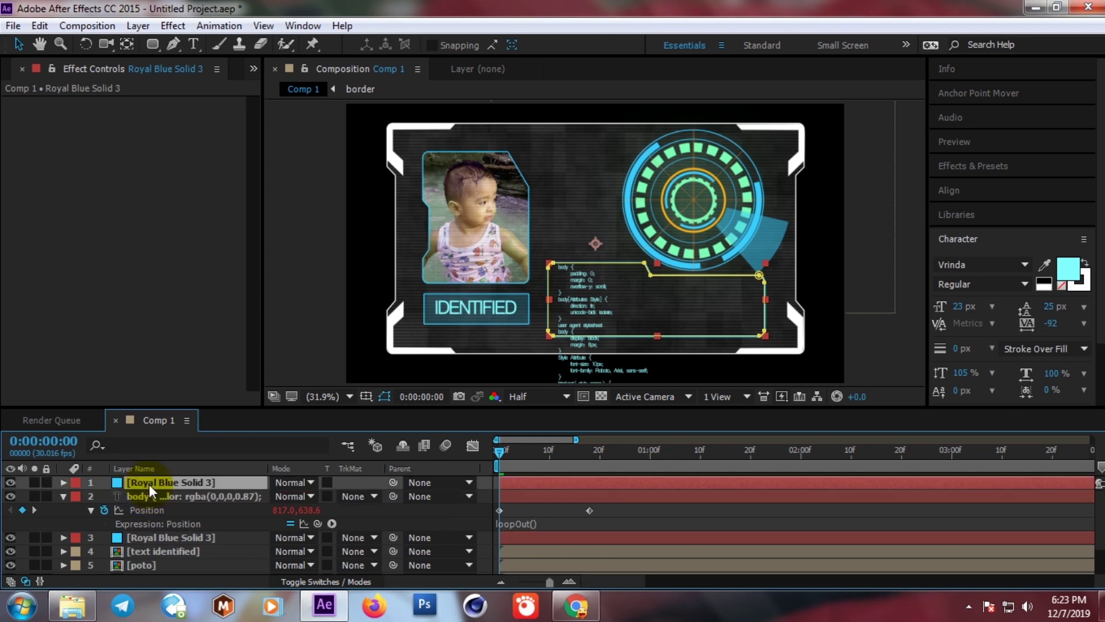
click(64, 483)
click(77, 496)
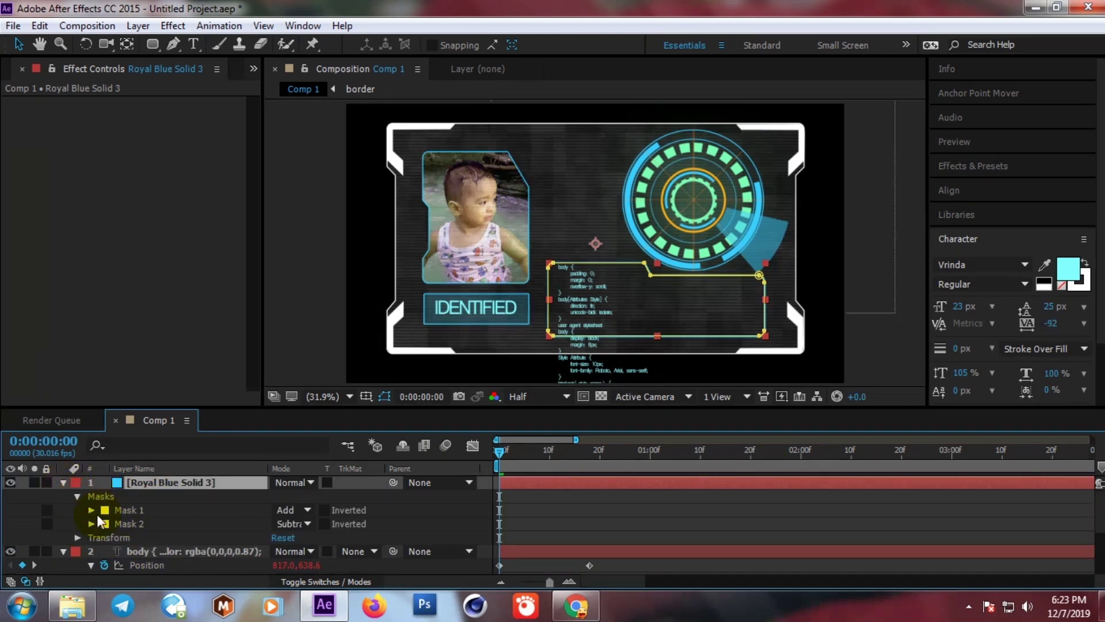
click(128, 524)
key(Delete)
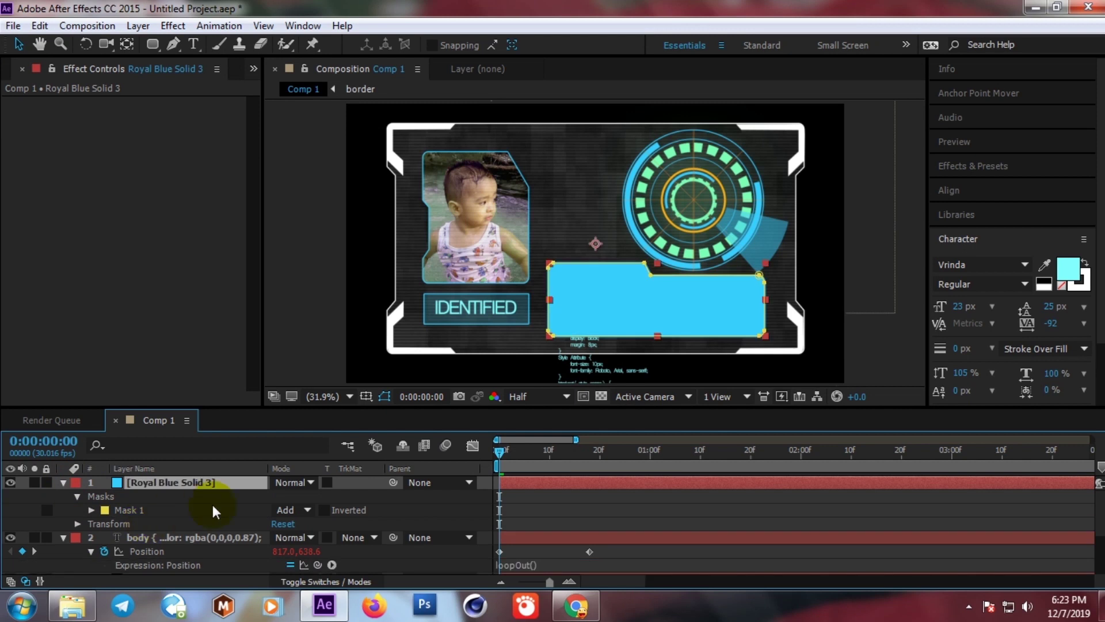
click(64, 482)
- Set the code text layer's TrkMat to Alpha Matte and move the other blue solid to the top
click(173, 496)
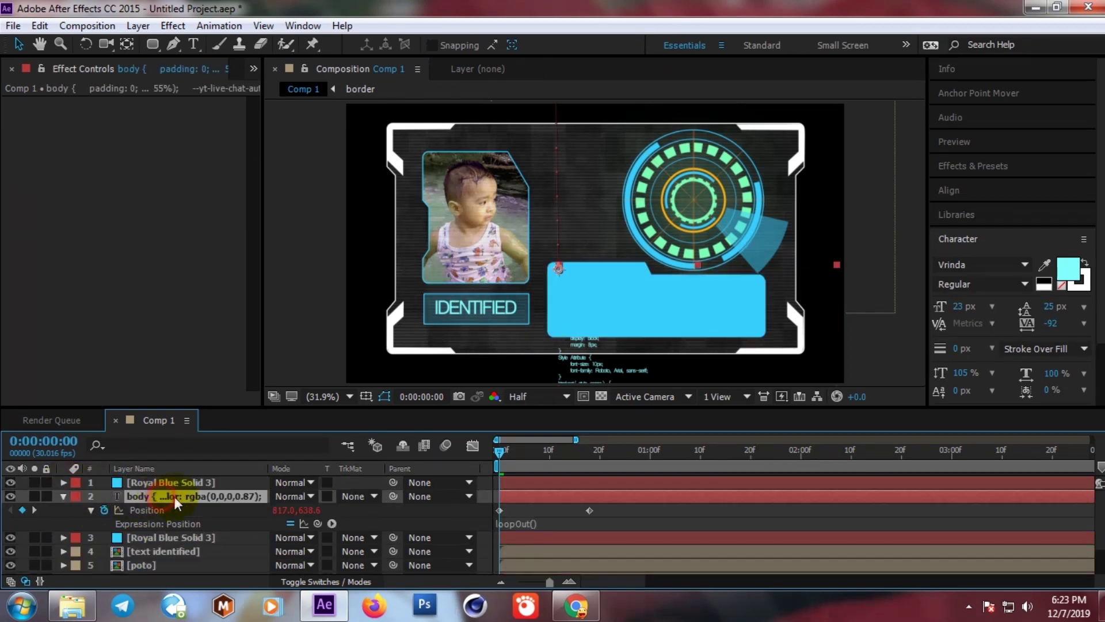
click(359, 495)
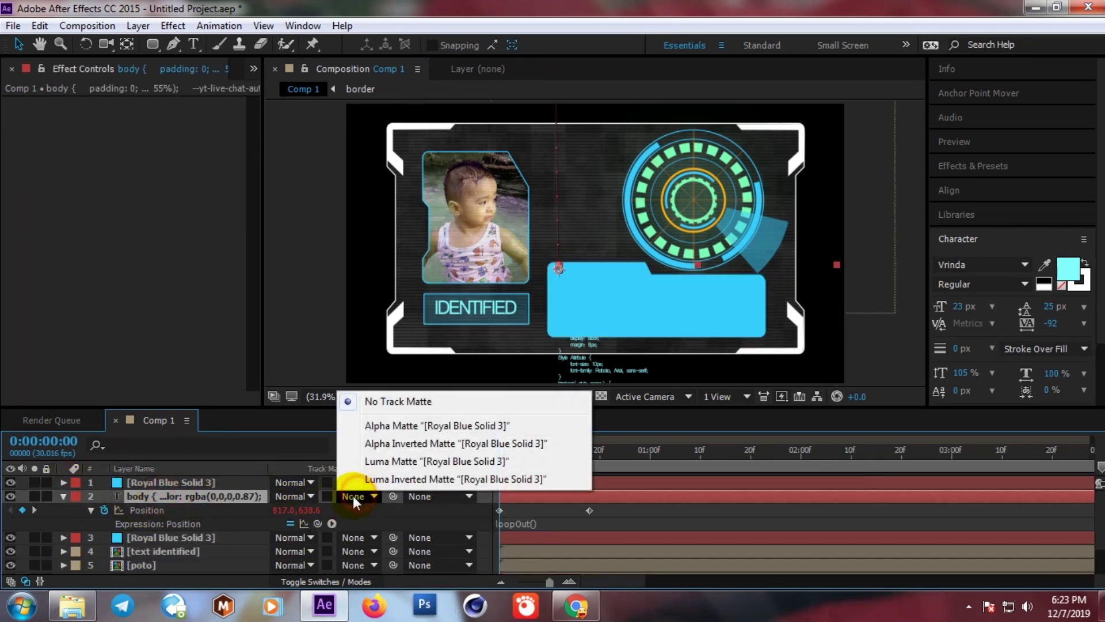
click(380, 427)
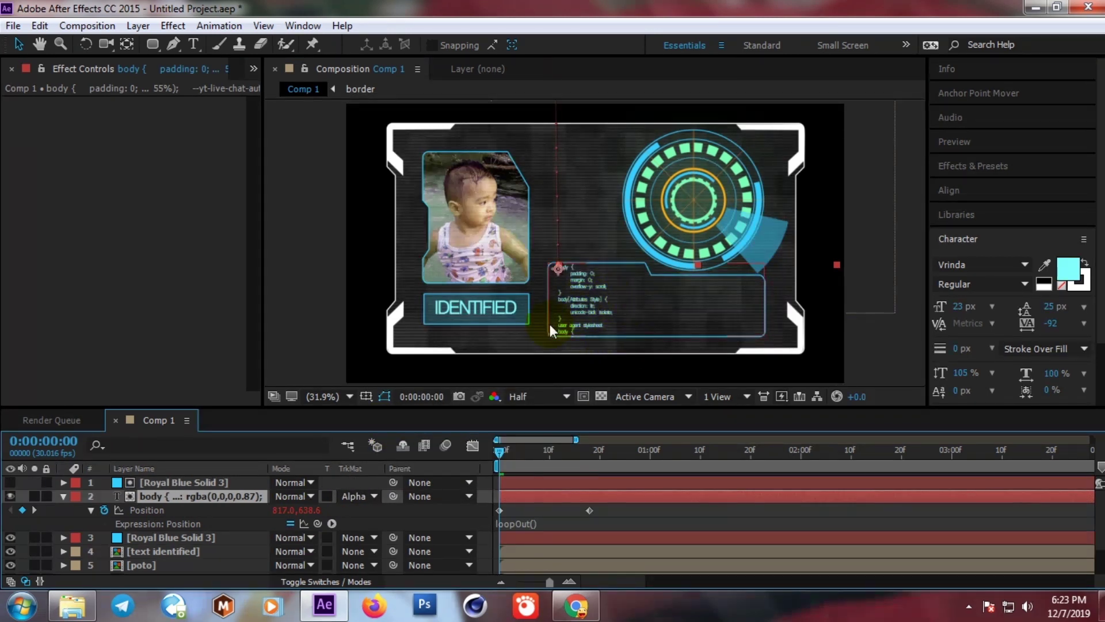
click(63, 496)
click(145, 511)
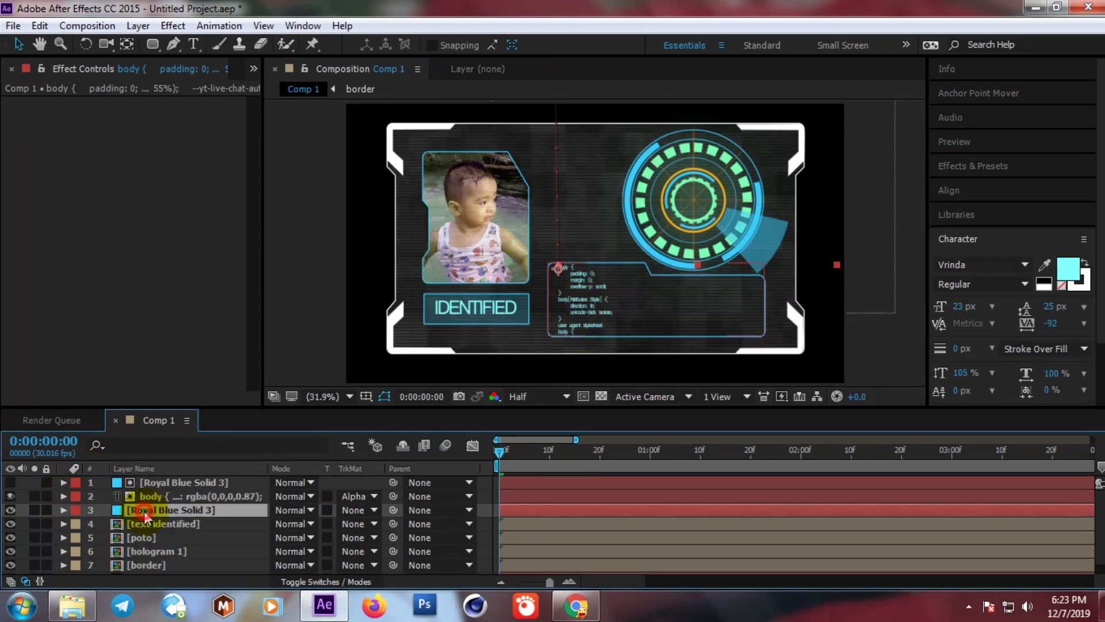
drag(144, 510, 151, 478)
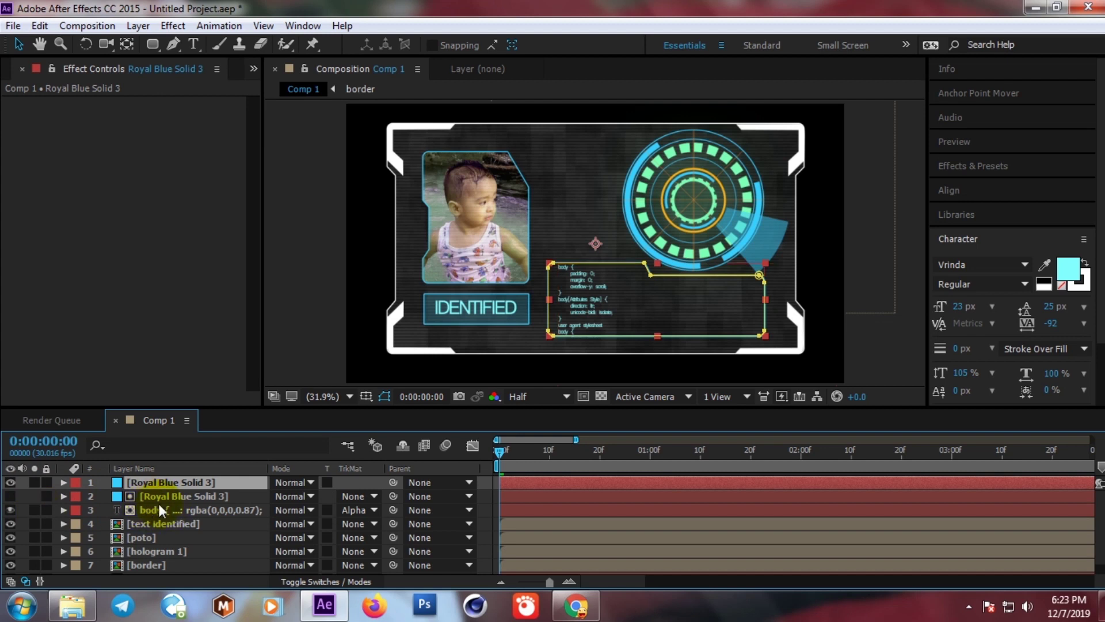
click(159, 504)
click(169, 496)
click(137, 485)
- Drag the code text's last Position keyframe to about 1 second to slow the scroll, then preview
click(499, 453)
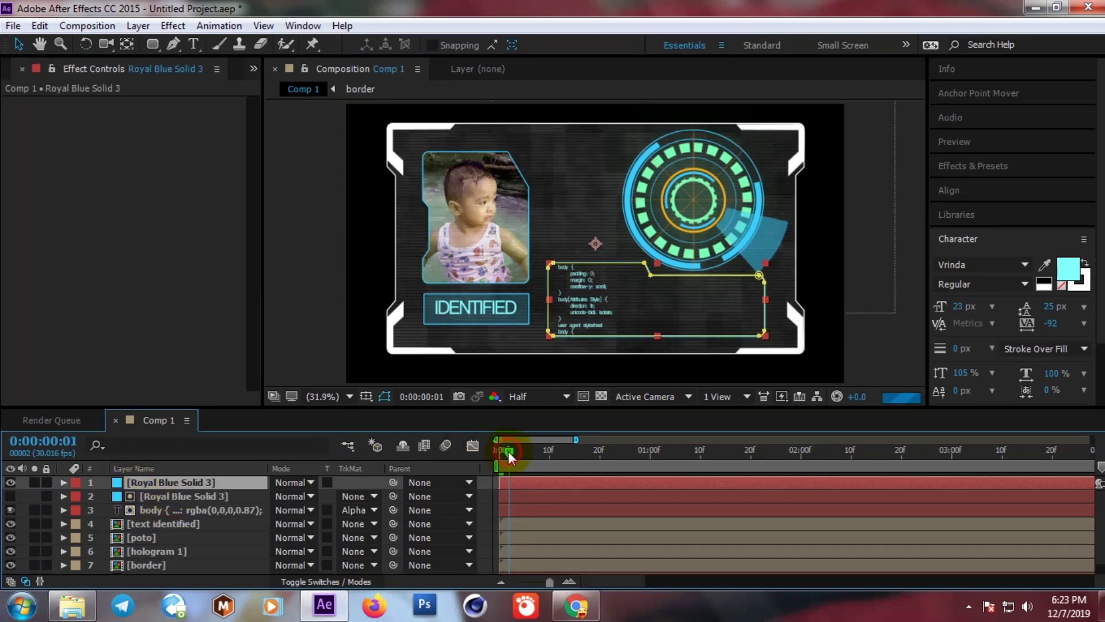
key(space)
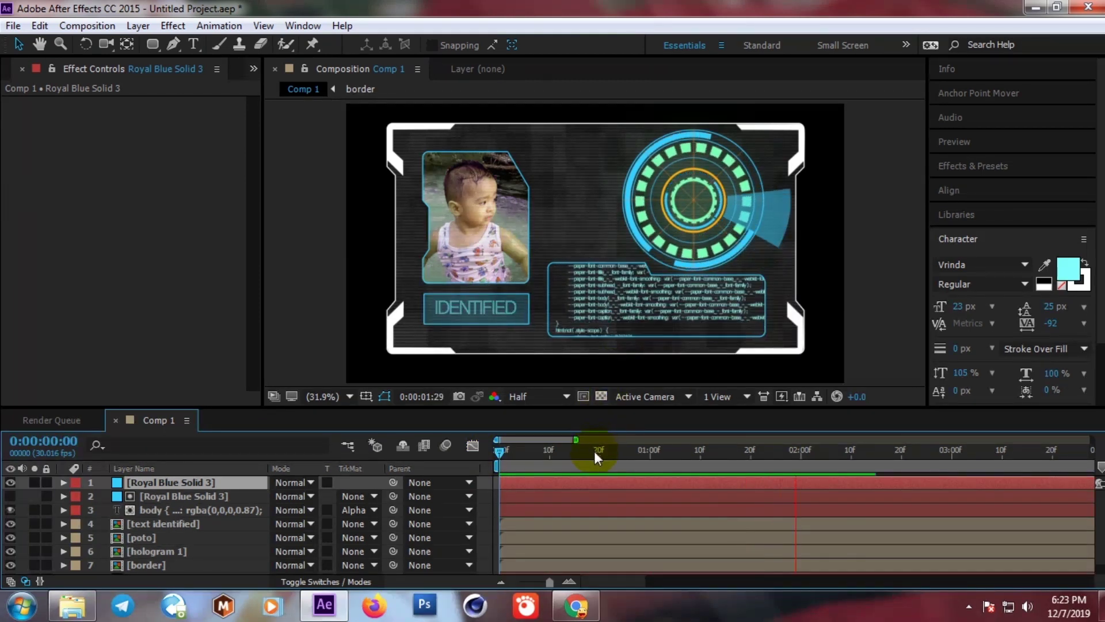
key(space)
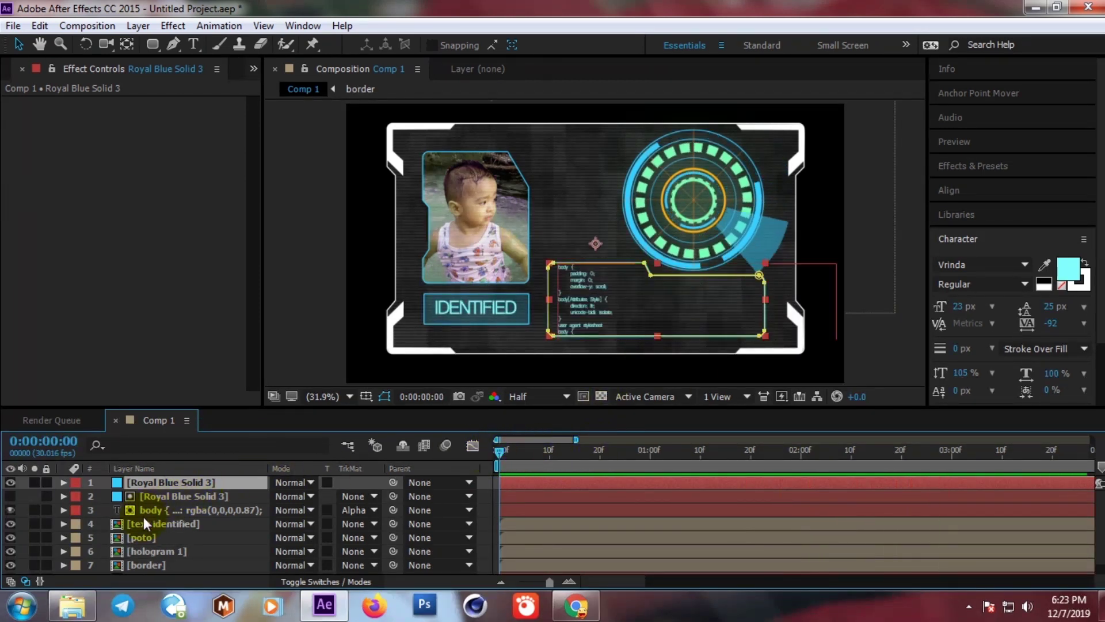
click(170, 510)
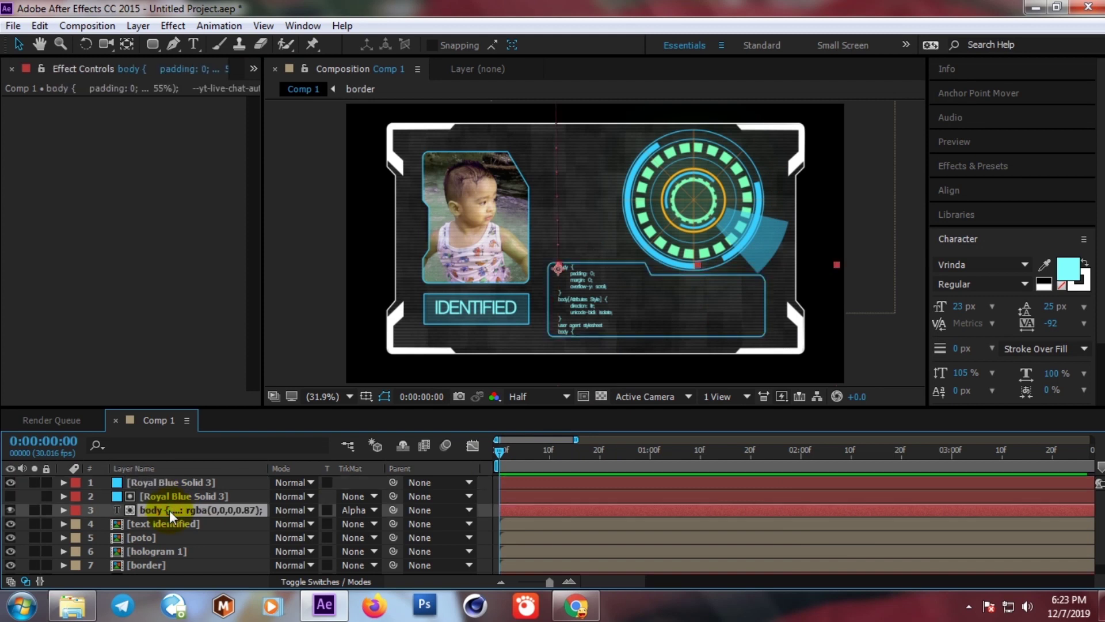
key(p)
drag(589, 524, 630, 524)
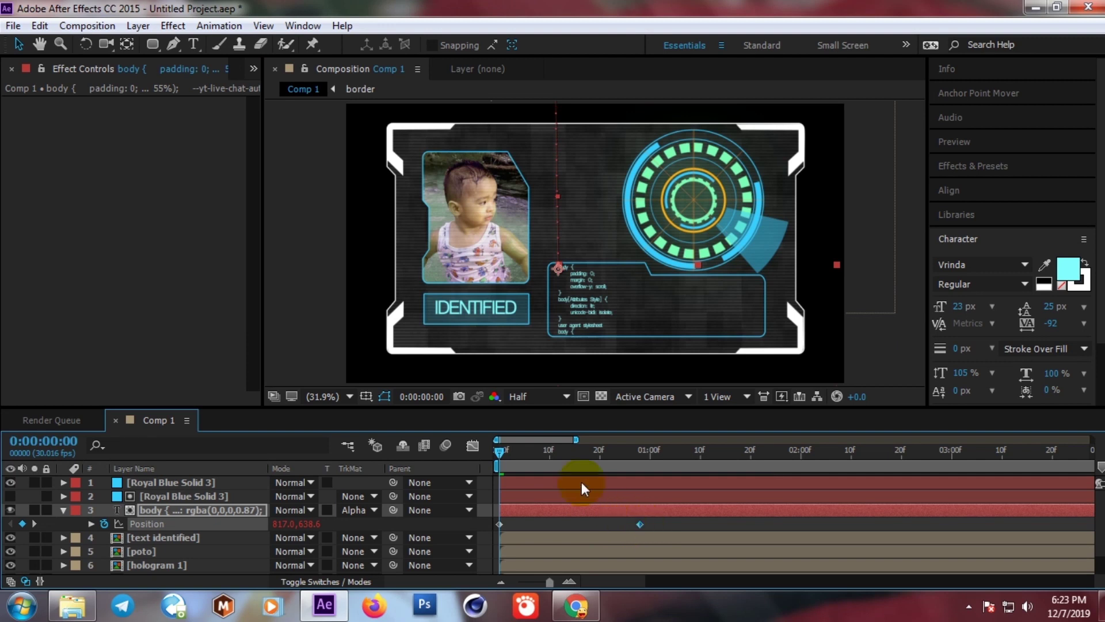
key(space)
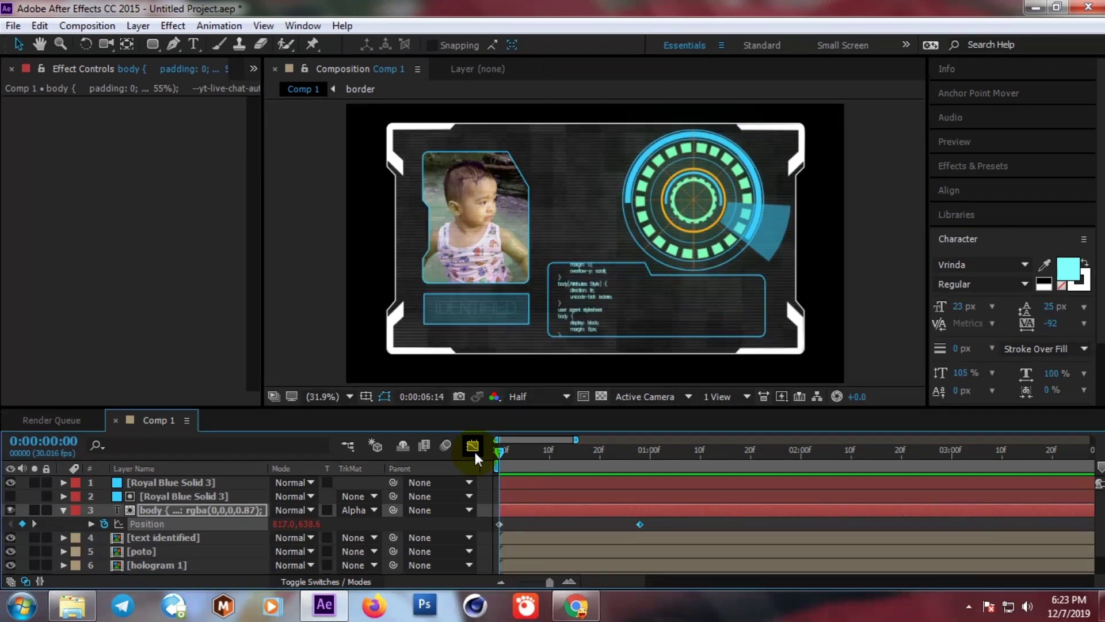
click(500, 454)
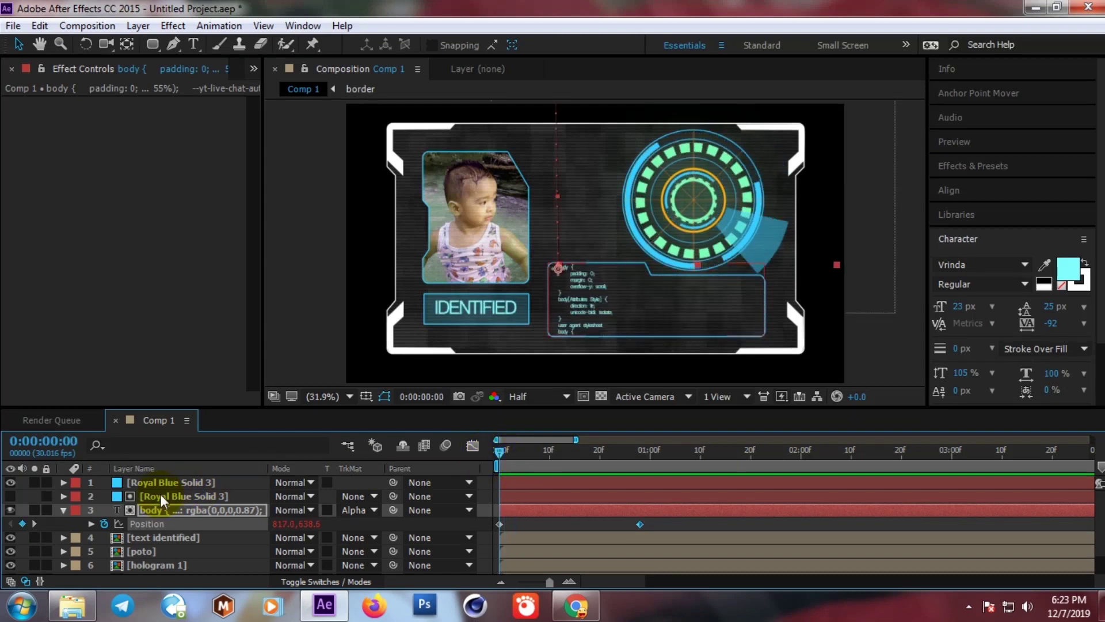
- Duplicate the top solid's Mask 2 into Mask 3 and set its mode to Add
click(172, 496)
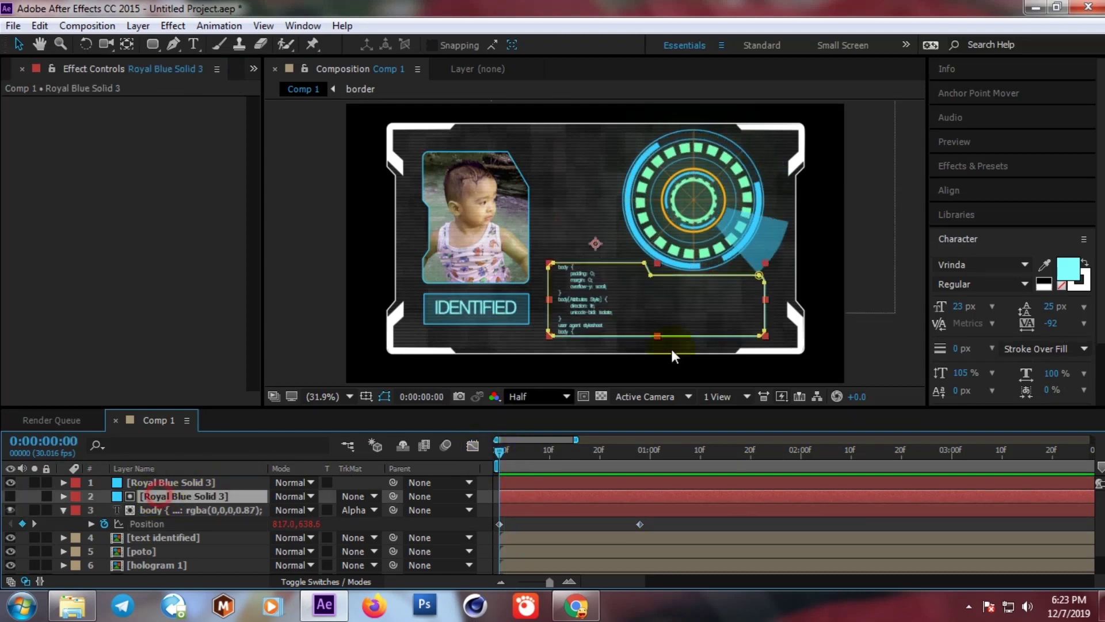
scroll(619, 301, up, 1)
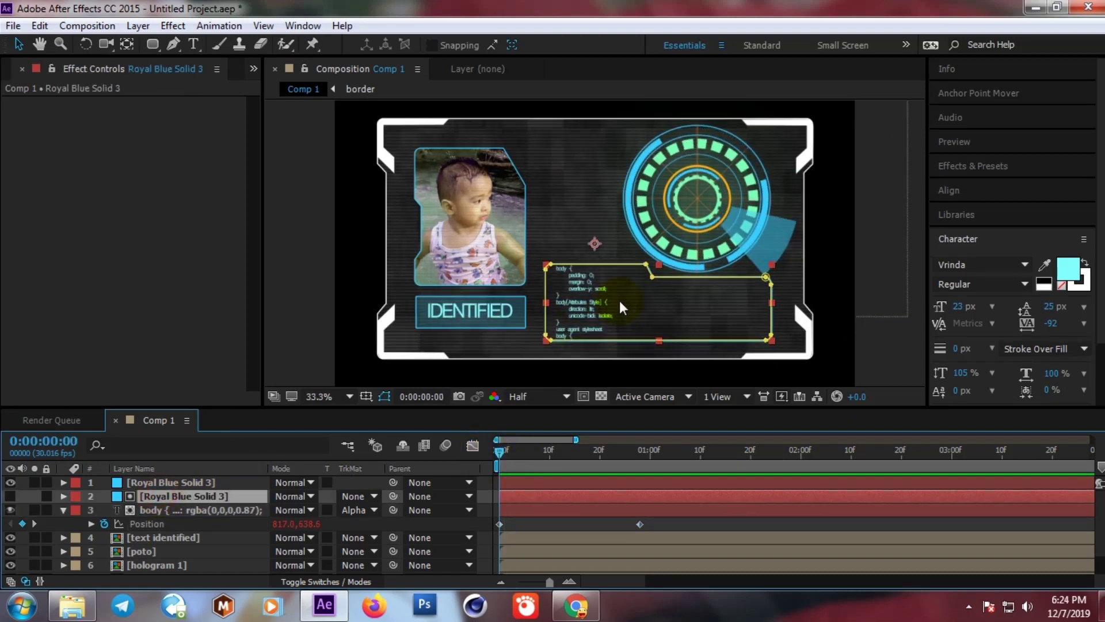
click(141, 484)
click(63, 482)
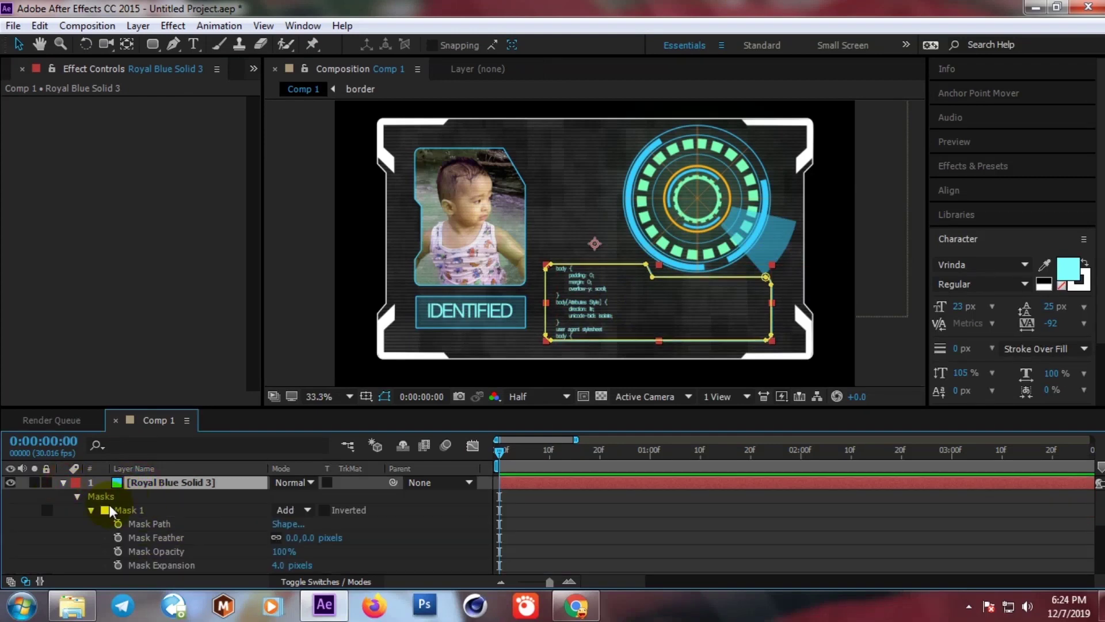
click(91, 510)
click(129, 524)
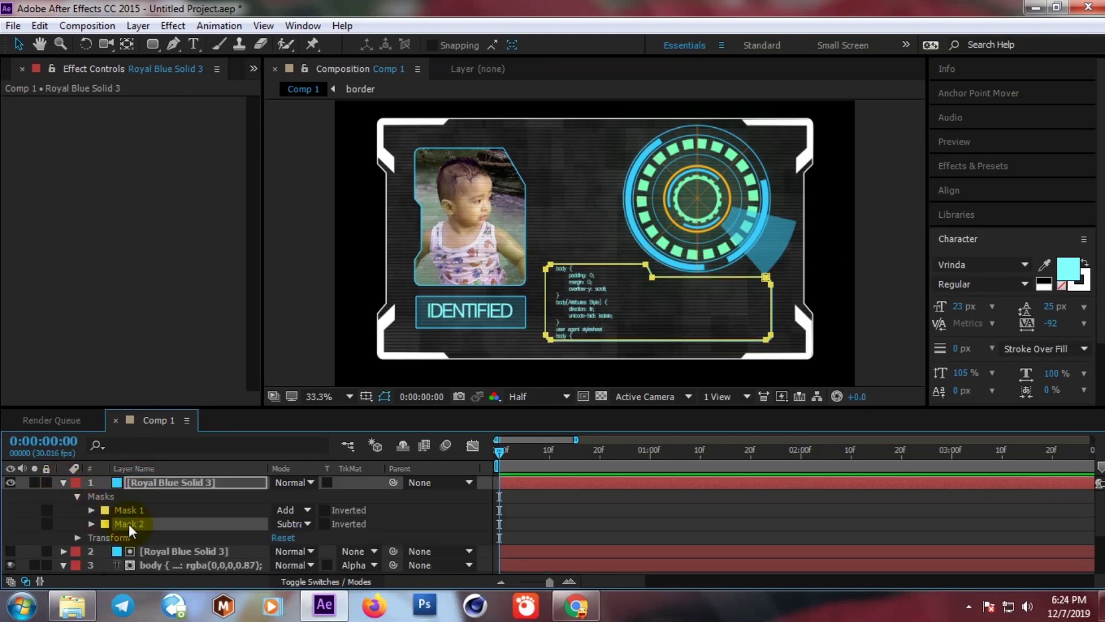
key(ctrl+d)
click(291, 537)
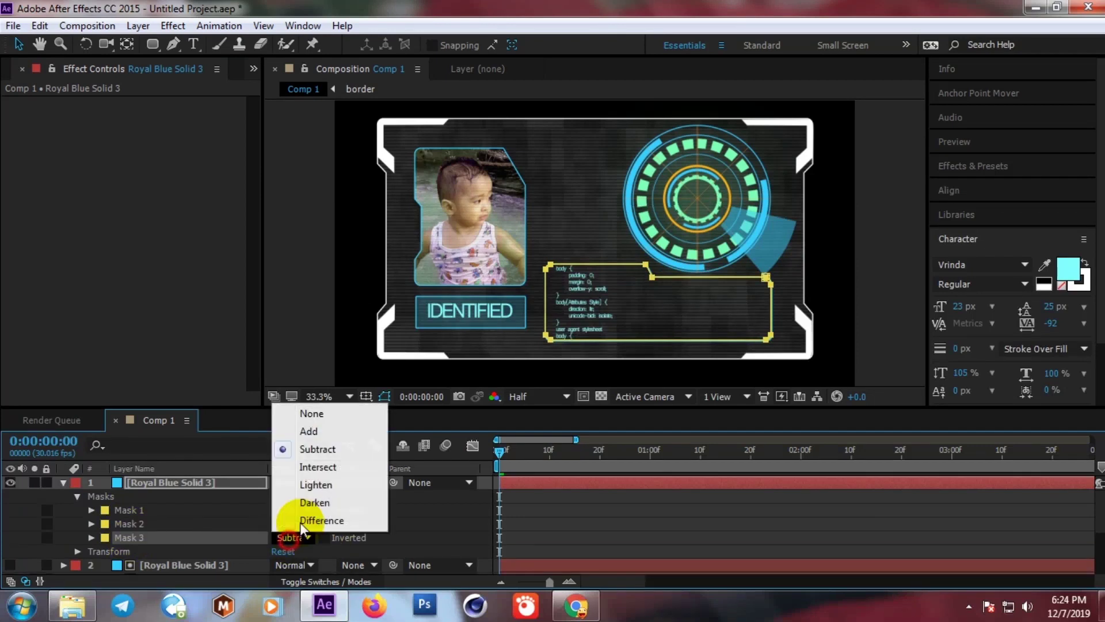
click(309, 431)
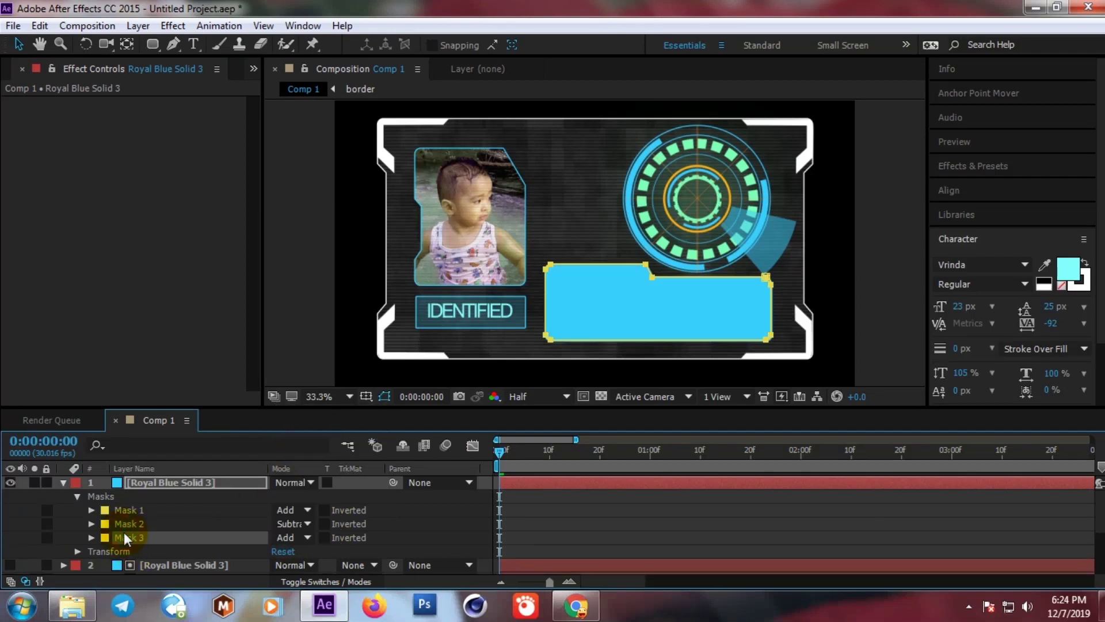
- Set Mask 3's Mask Opacity to 10% and scrub the opening frames to check the tint
click(91, 537)
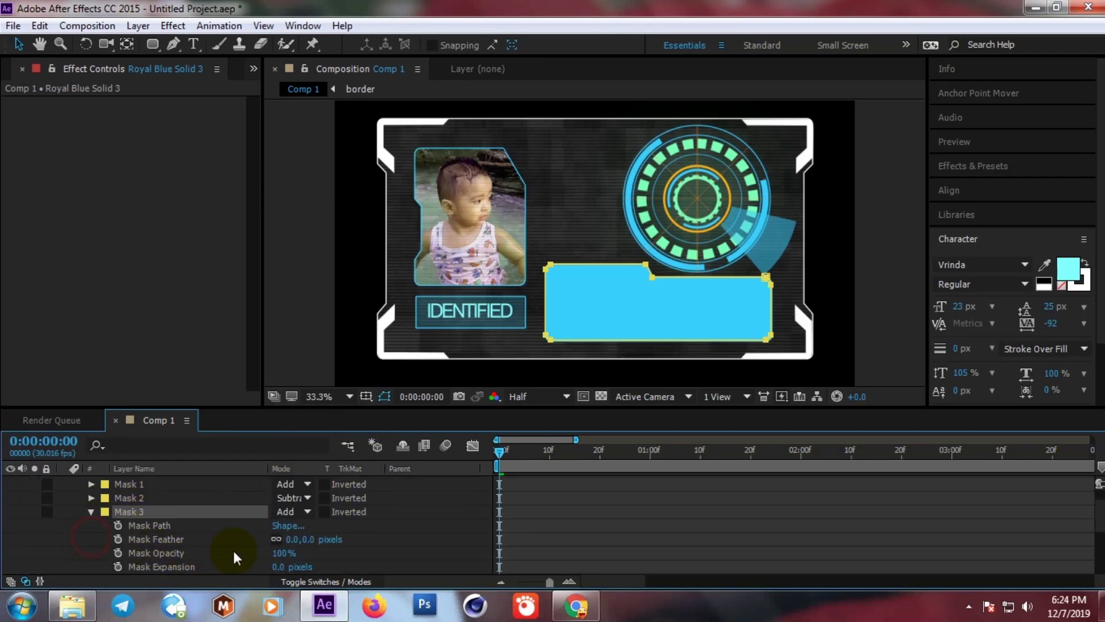
click(282, 552)
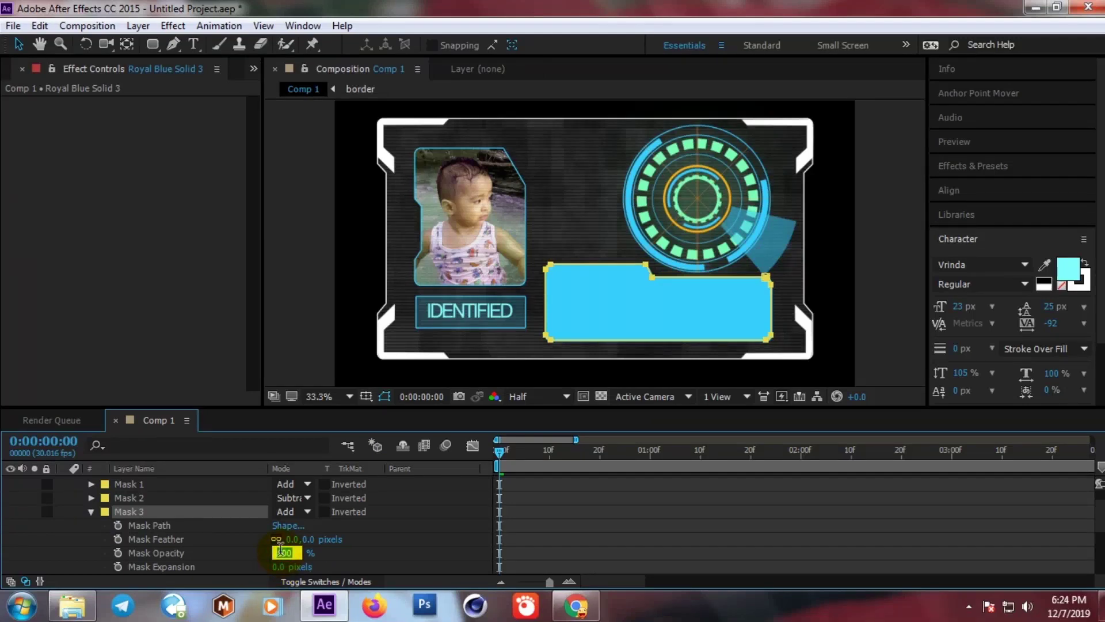
text(10)
key(Return)
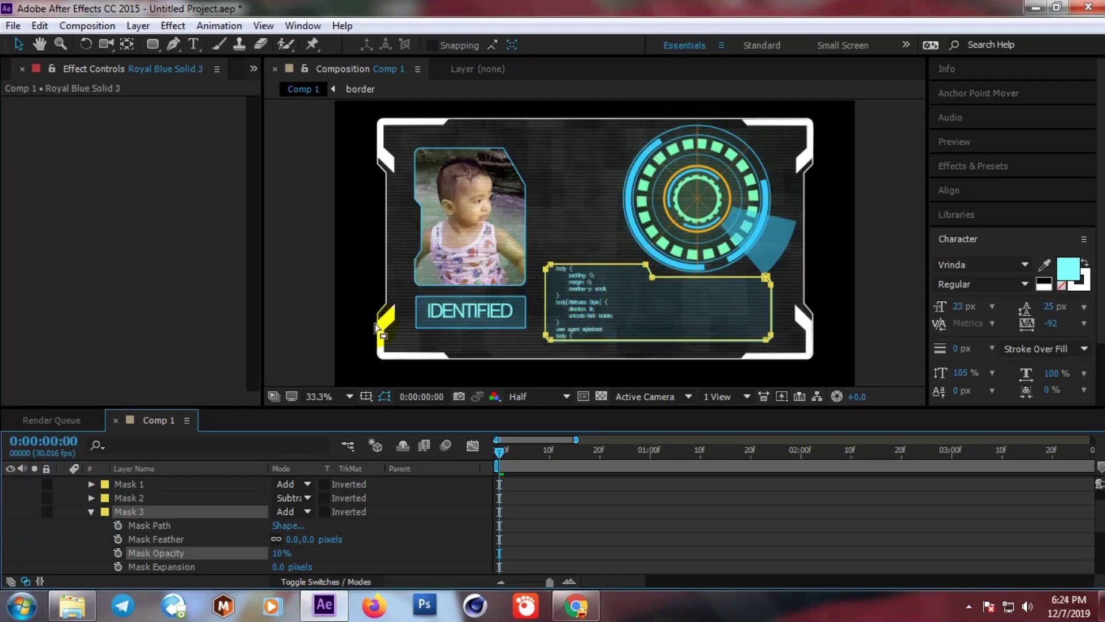
click(315, 280)
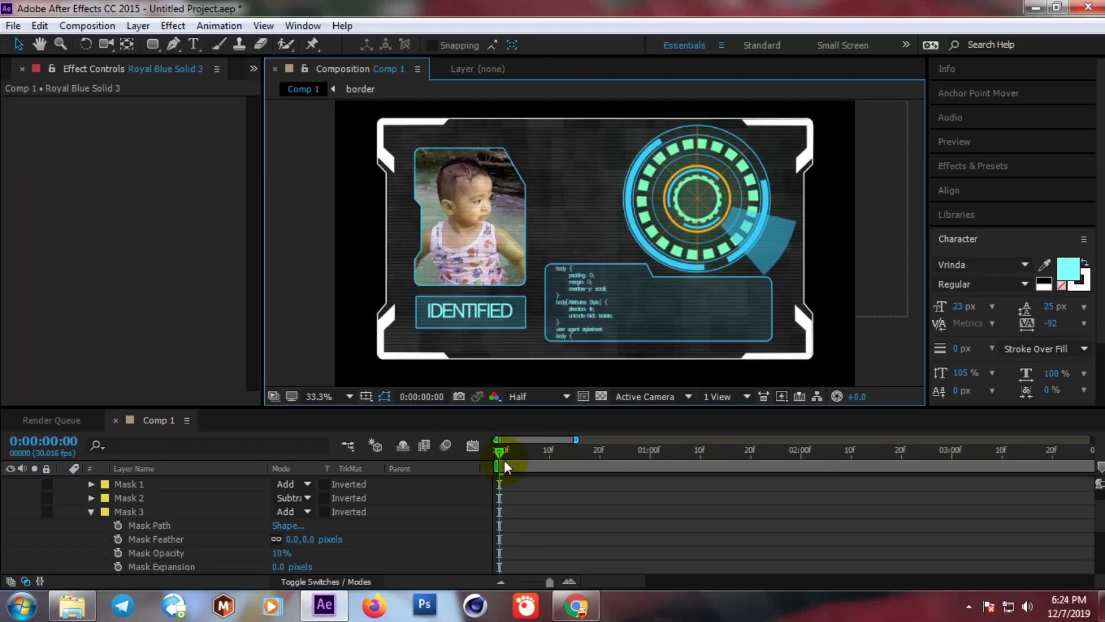
drag(505, 457, 503, 458)
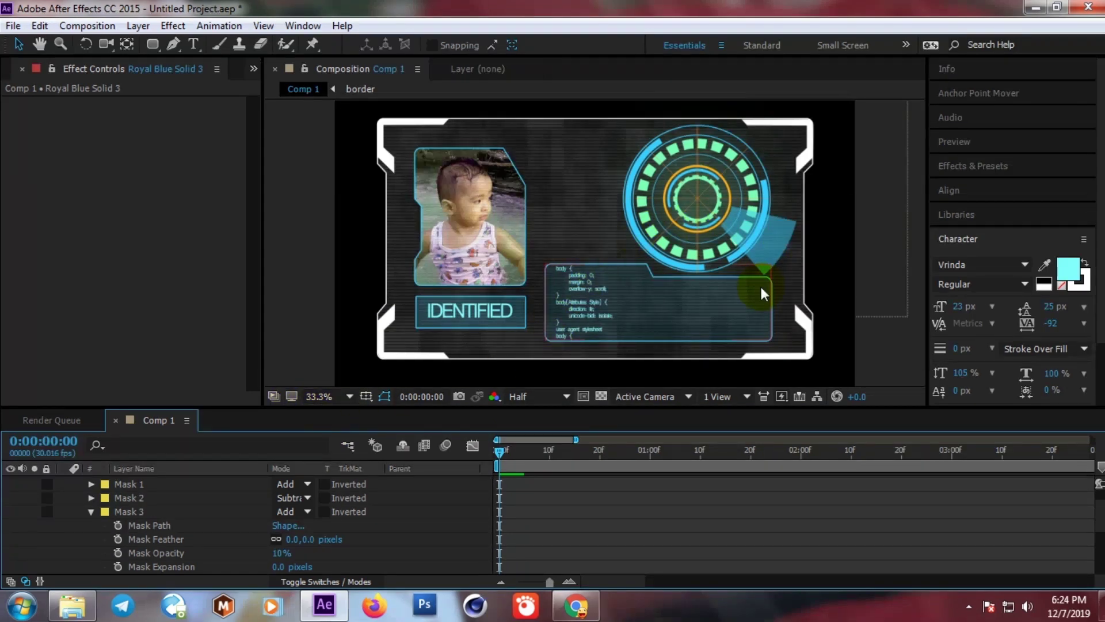
scroll(102, 500, up, 1)
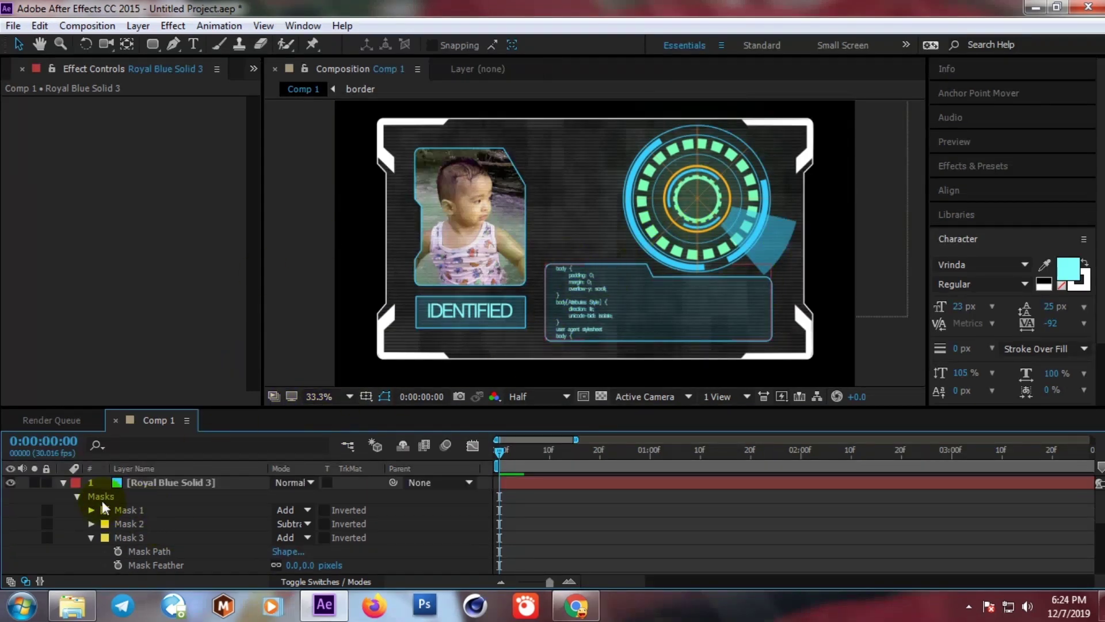
click(64, 482)
- Create a near-white 1920×1080 solid, Pale Royal Blue Solid 1, on top and hide it
click(146, 482)
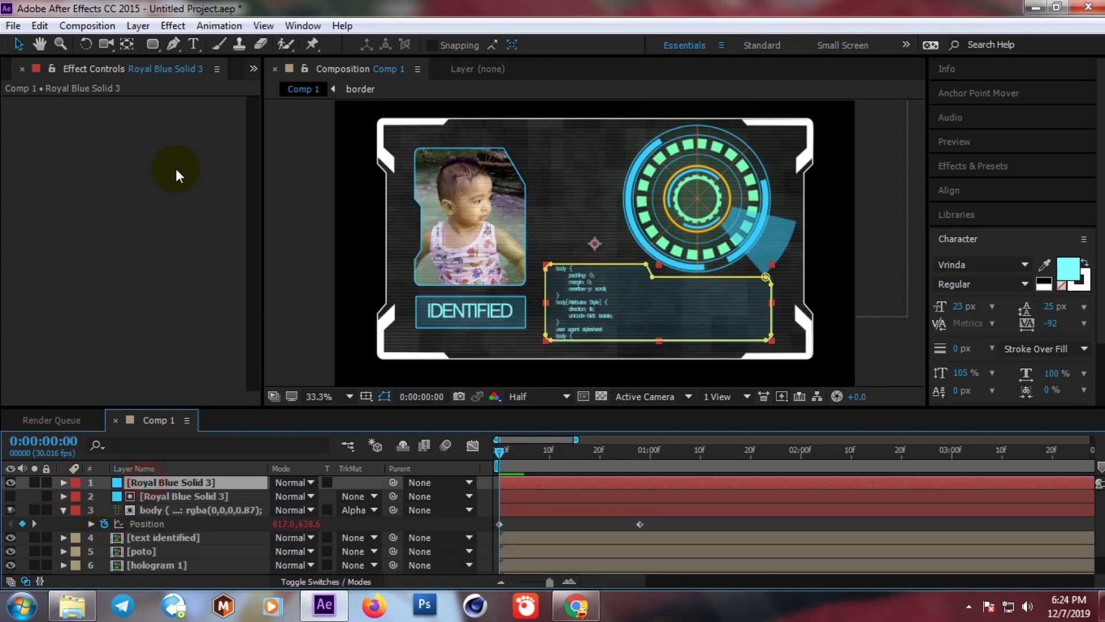
click(135, 26)
mouse_move(219, 19)
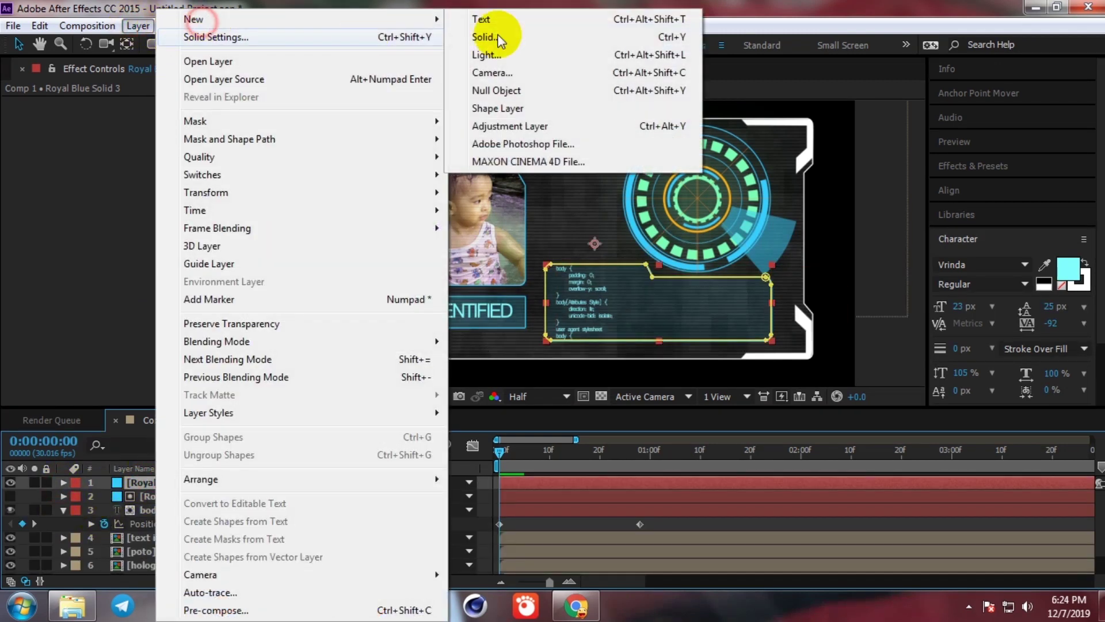
click(546, 37)
click(896, 391)
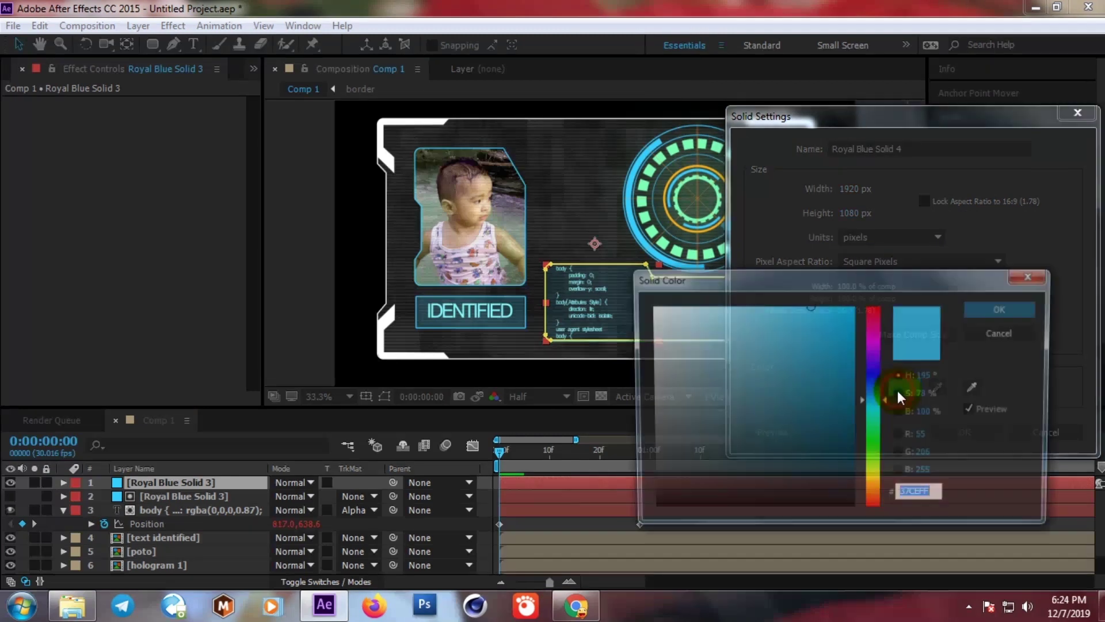
click(720, 365)
click(1011, 311)
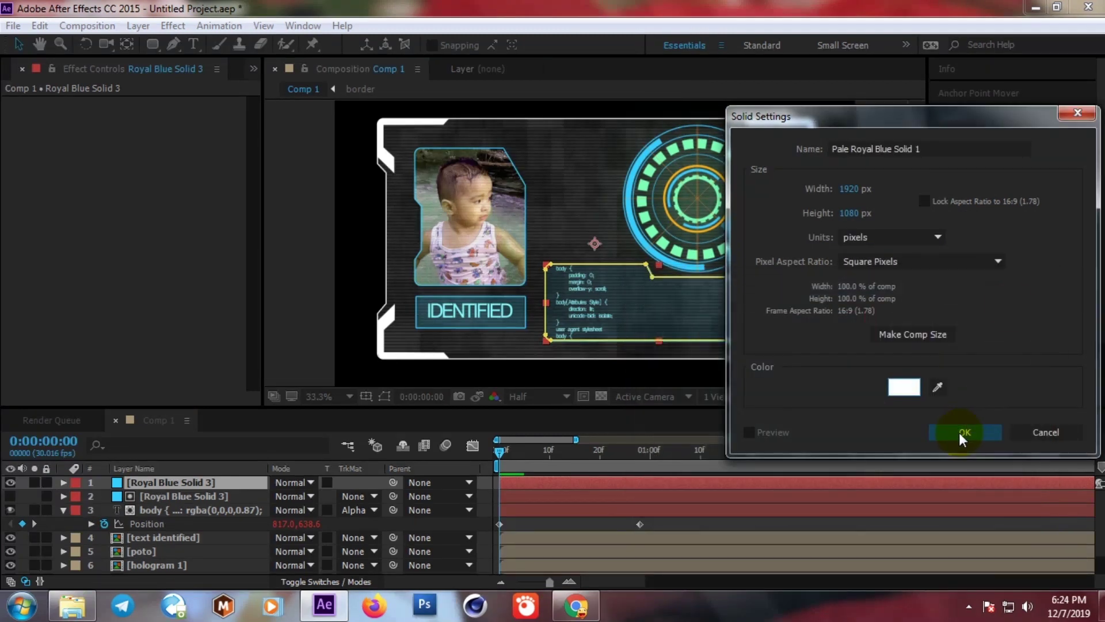
click(959, 433)
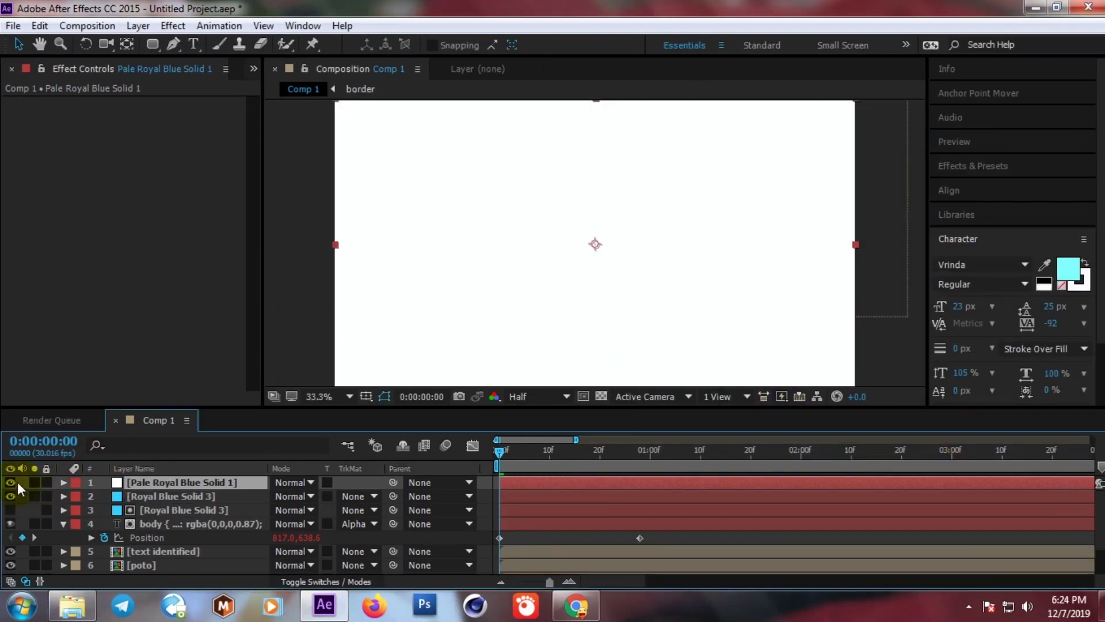
click(9, 483)
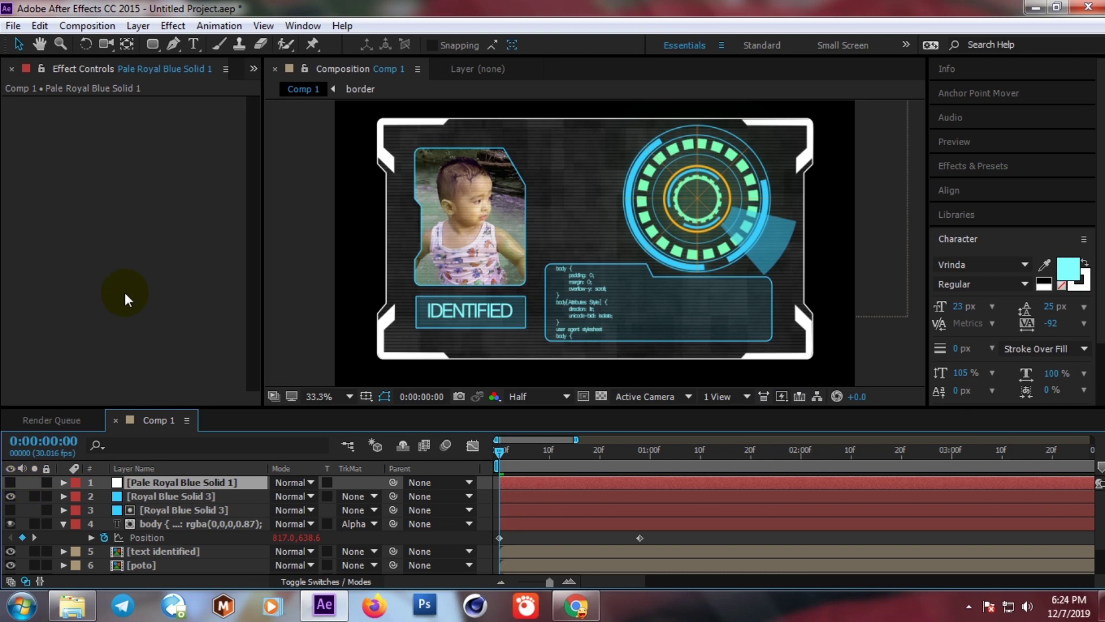
- Draw a small ellipse mask on the pale solid
click(151, 44)
mouse_move(148, 43)
mouse_down()
mouse_move(188, 84)
mouse_move(203, 79)
mouse_up()
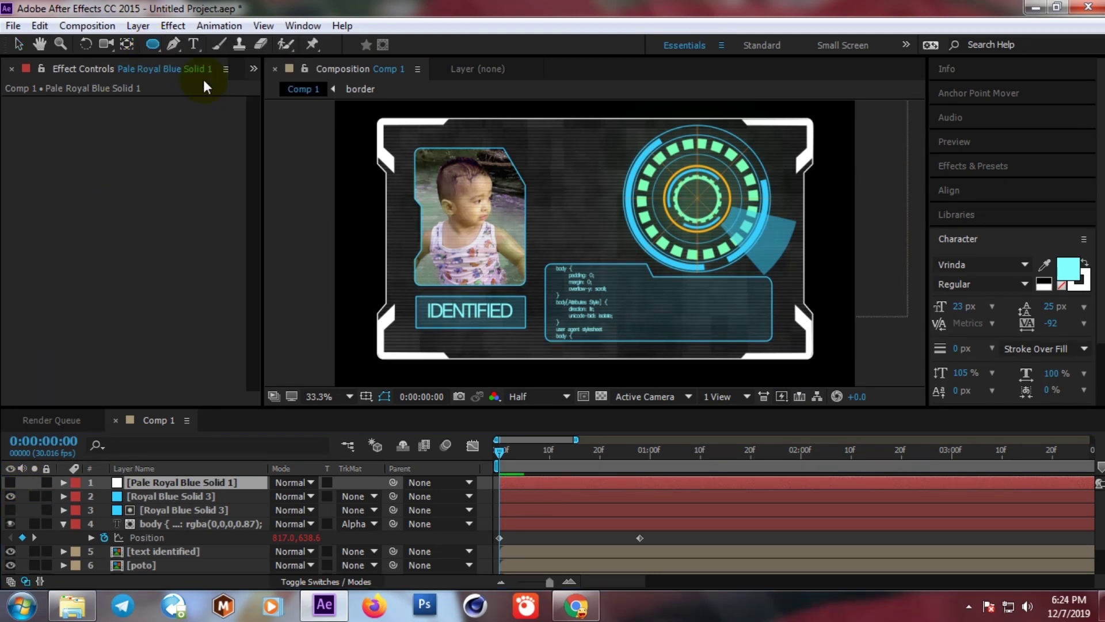
scroll(610, 223, up, 3)
drag(596, 230, 610, 235)
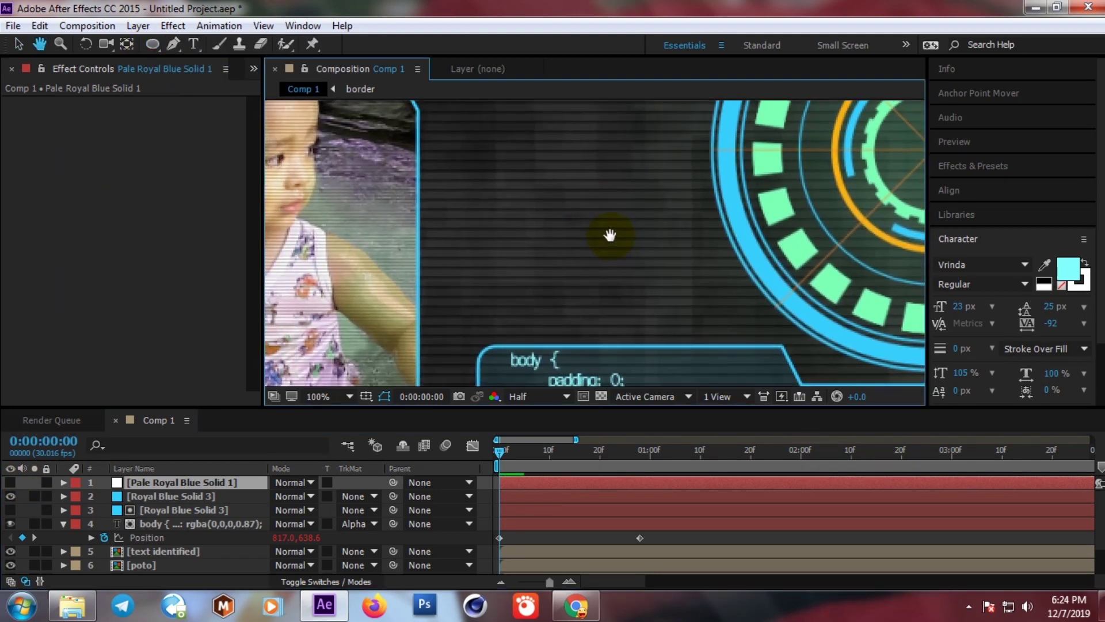
drag(533, 268, 537, 272)
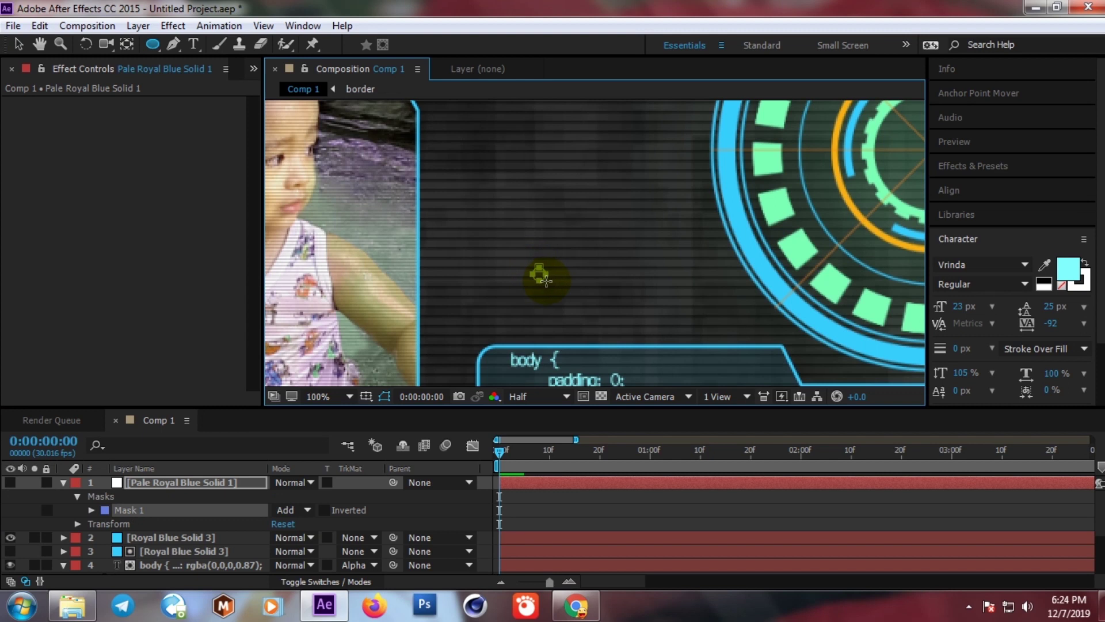
- Draw an angled Pen mask path from the circle up toward the photo, levelling its corner point
click(172, 44)
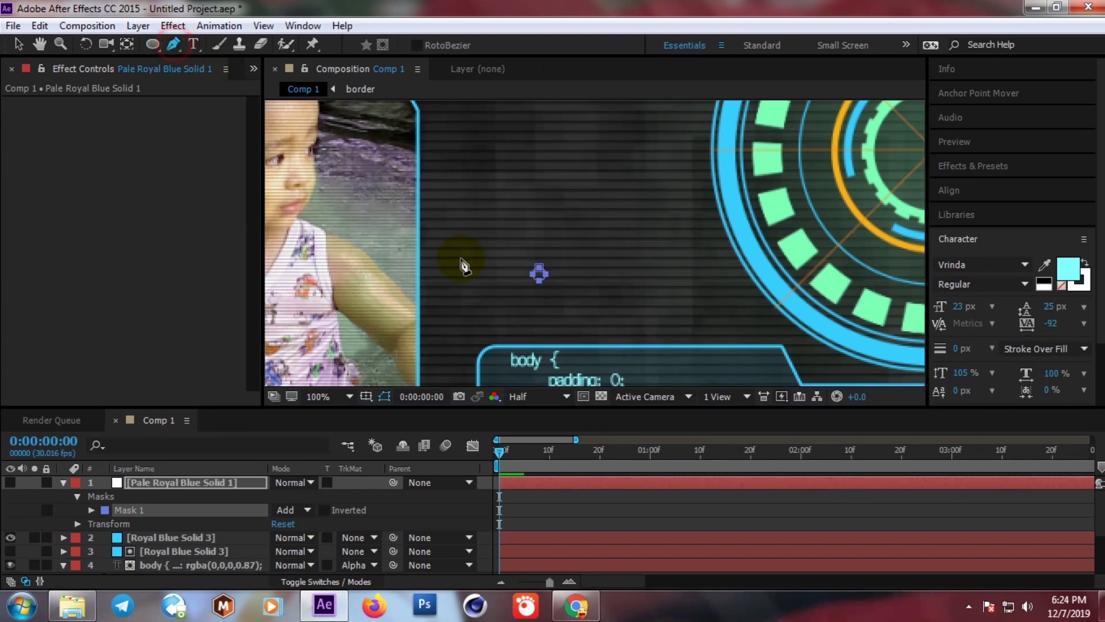
key(period)
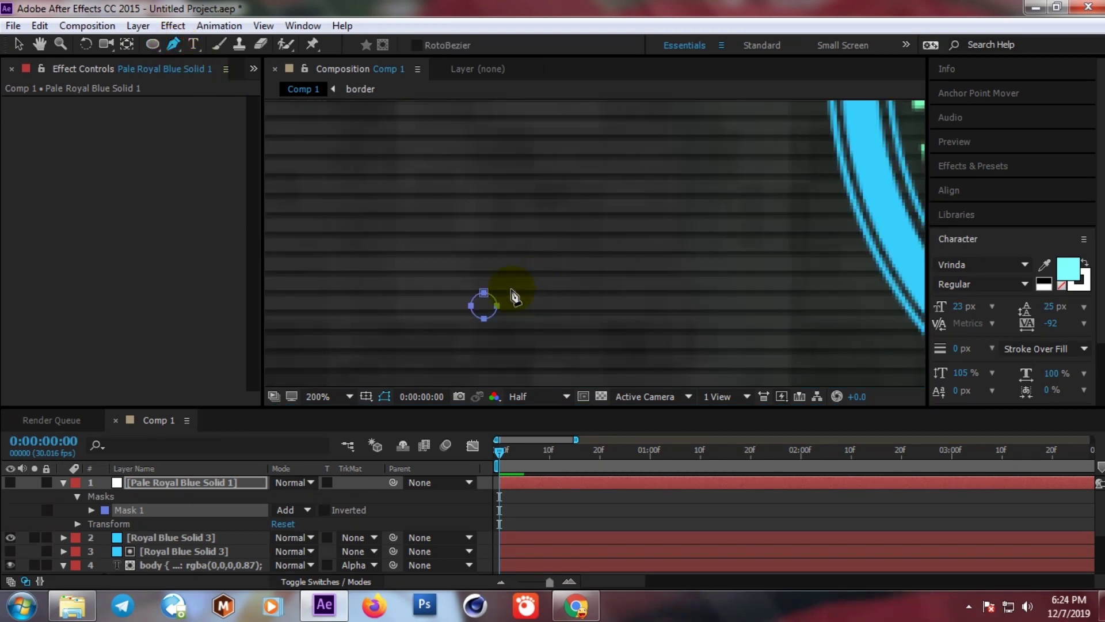
click(486, 312)
key(comma)
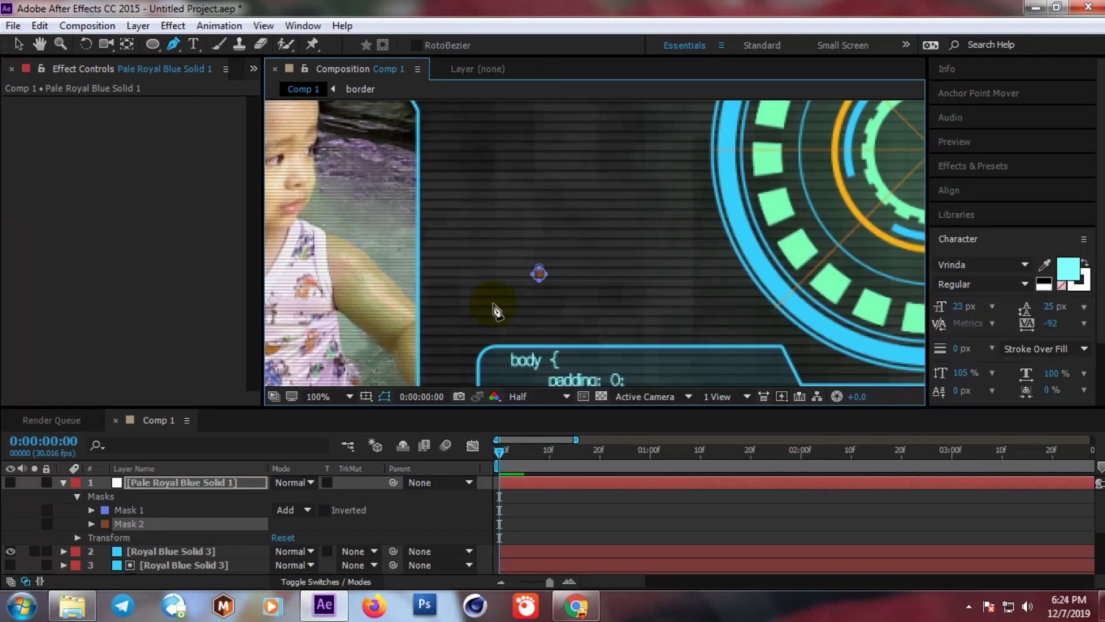
key(comma)
click(529, 201)
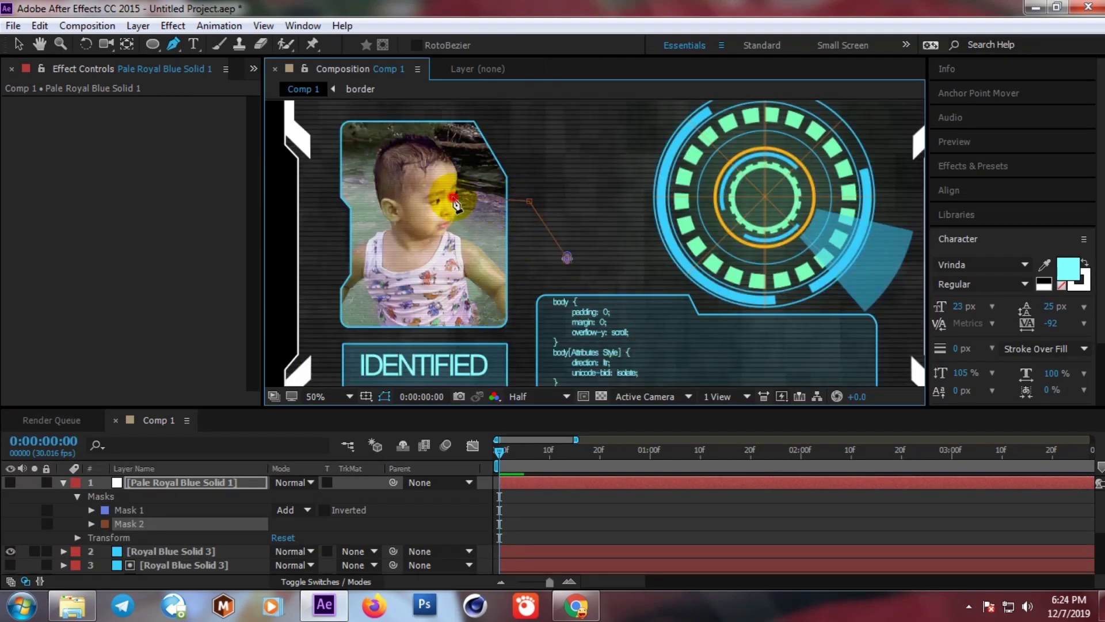
key(period)
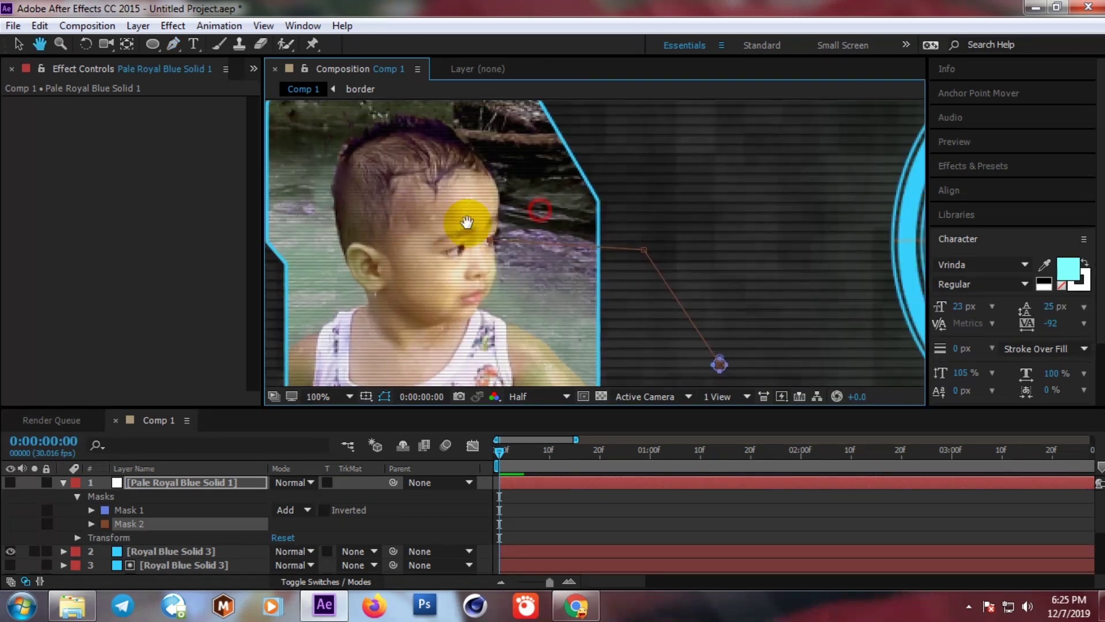
drag(646, 257, 645, 244)
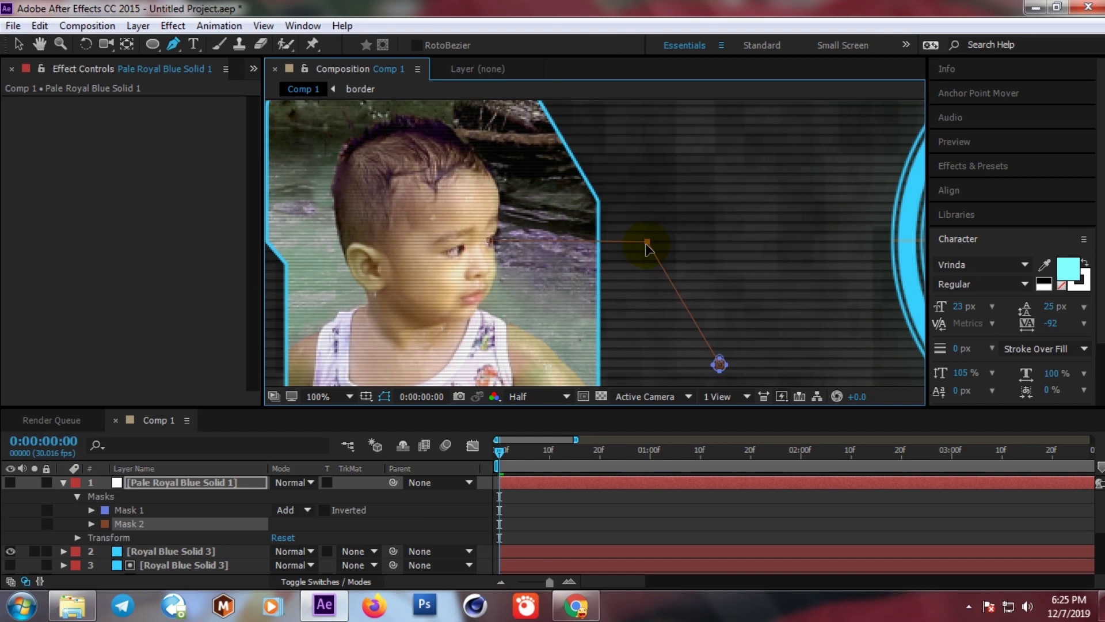
key(comma)
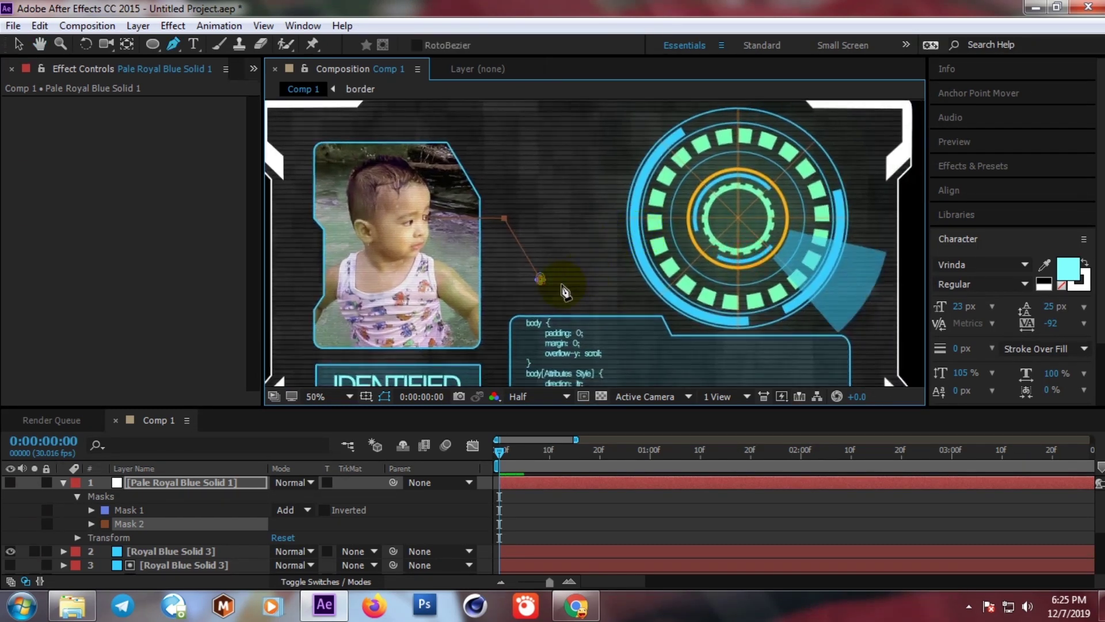
key(period)
key(period)
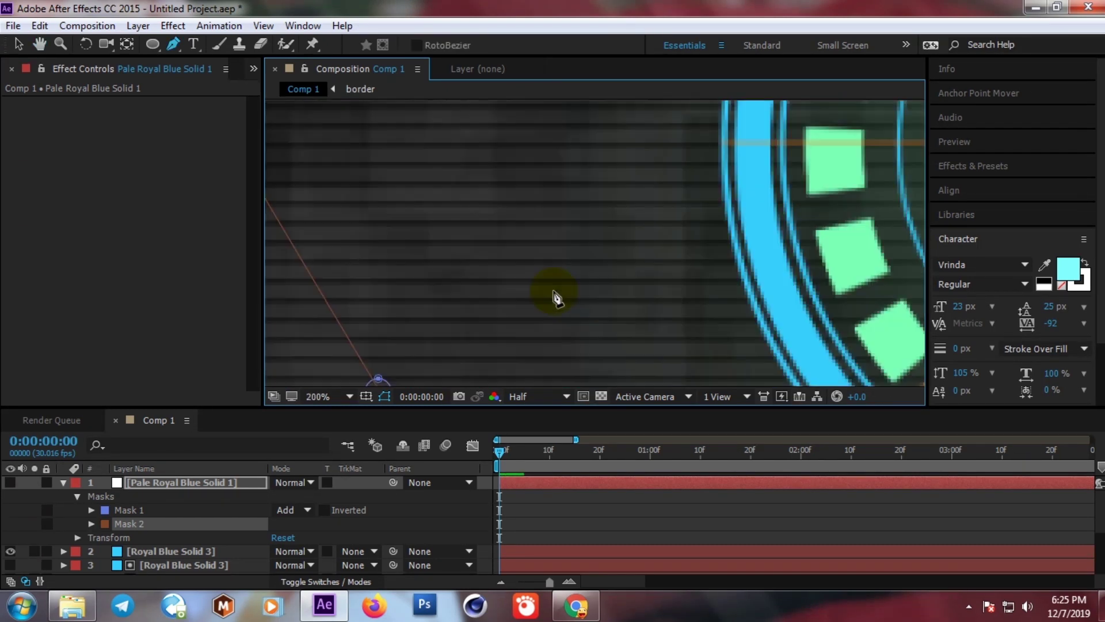
mouse_move(533, 302)
mouse_down()
mouse_move(601, 232)
mouse_move(615, 199)
mouse_up()
- Add a third mask at the connector line's end
click(144, 485)
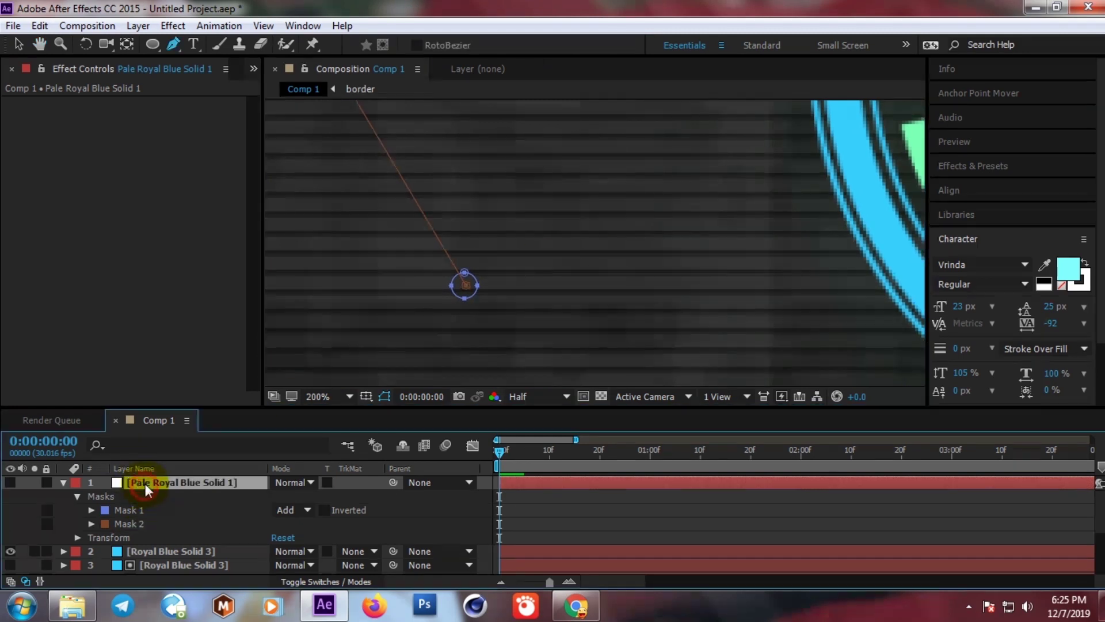
key(period)
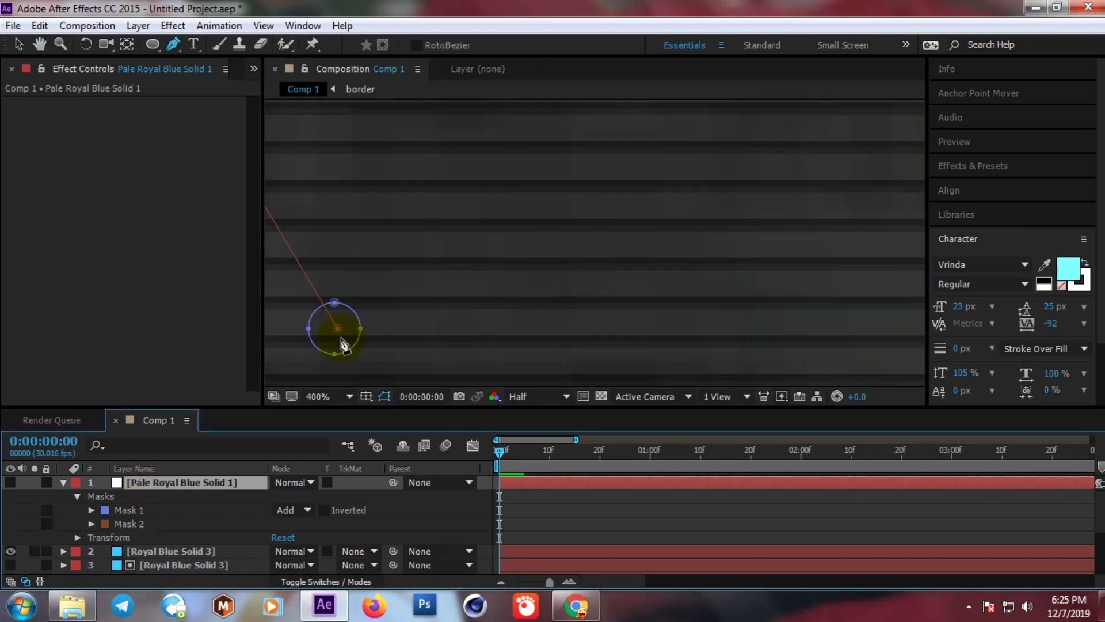
click(353, 334)
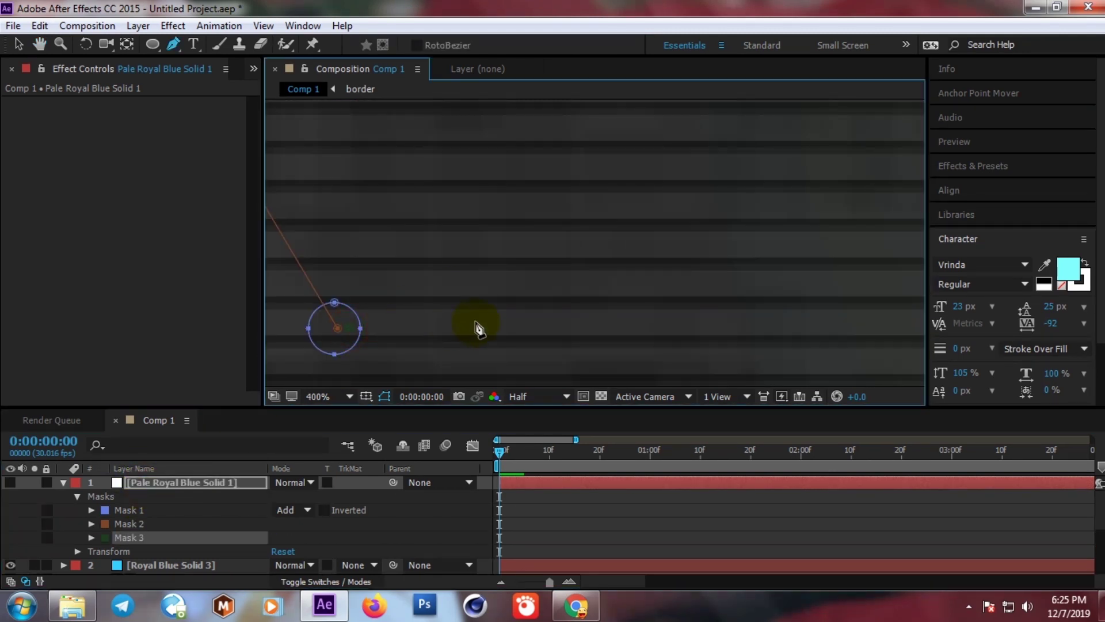
key(comma)
key(comma)
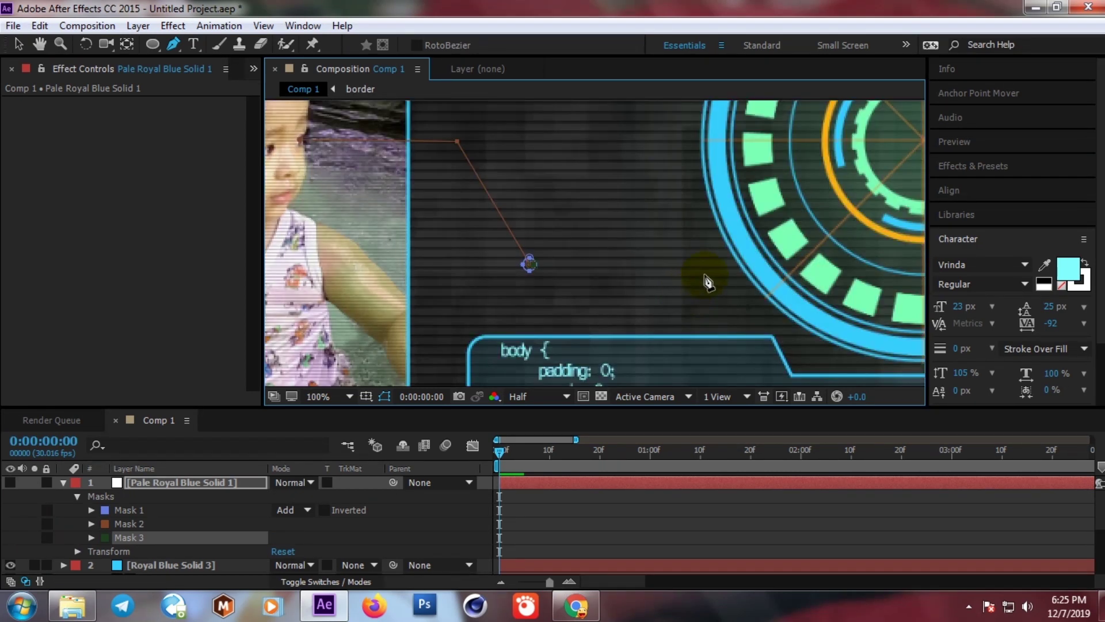
- Draw a small circle mask at the hologram dial's centre
click(672, 263)
key(comma)
key(comma)
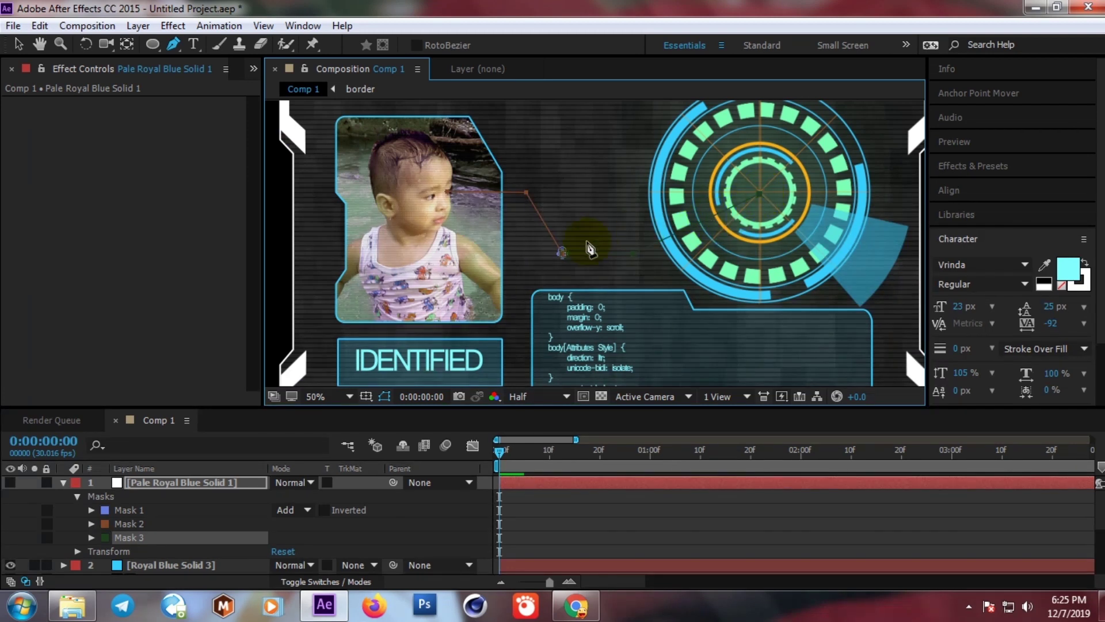
key(period)
key(period)
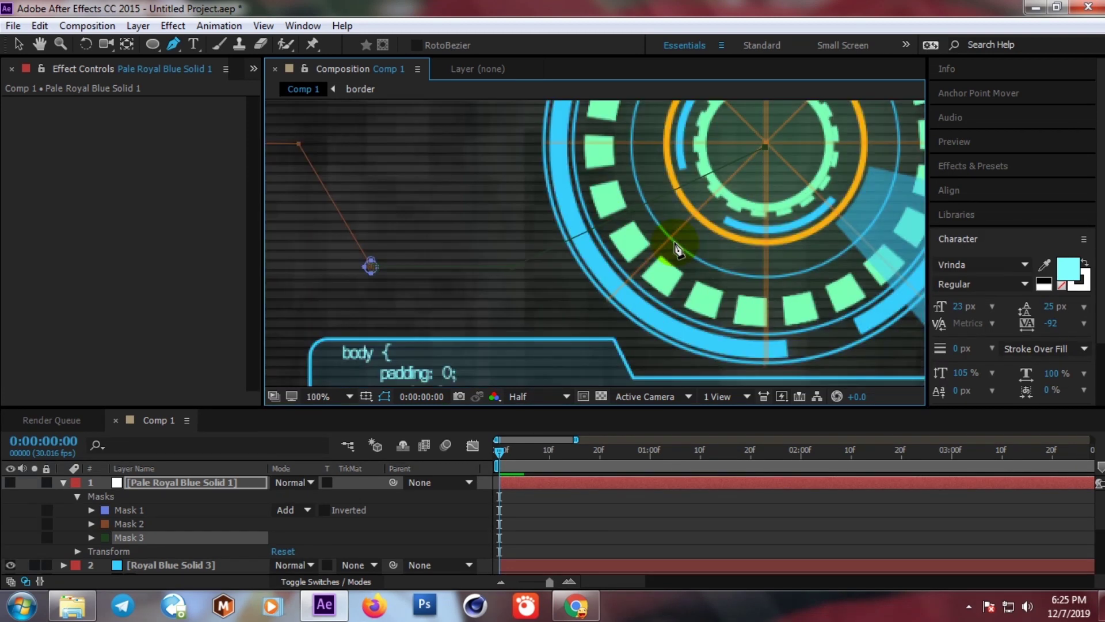
click(150, 46)
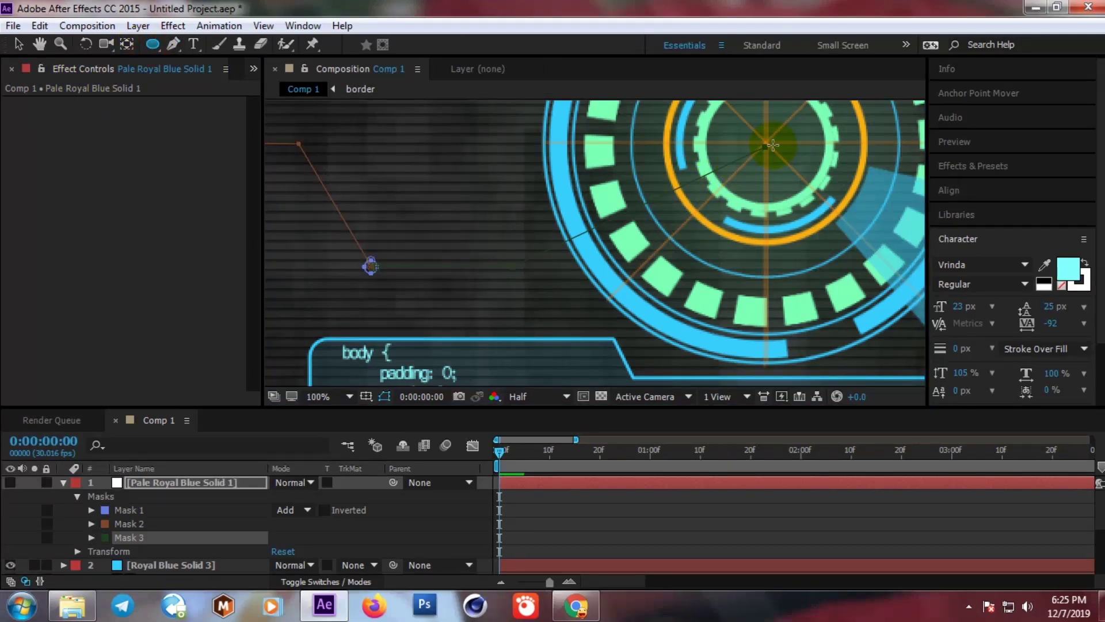
drag(758, 137, 772, 154)
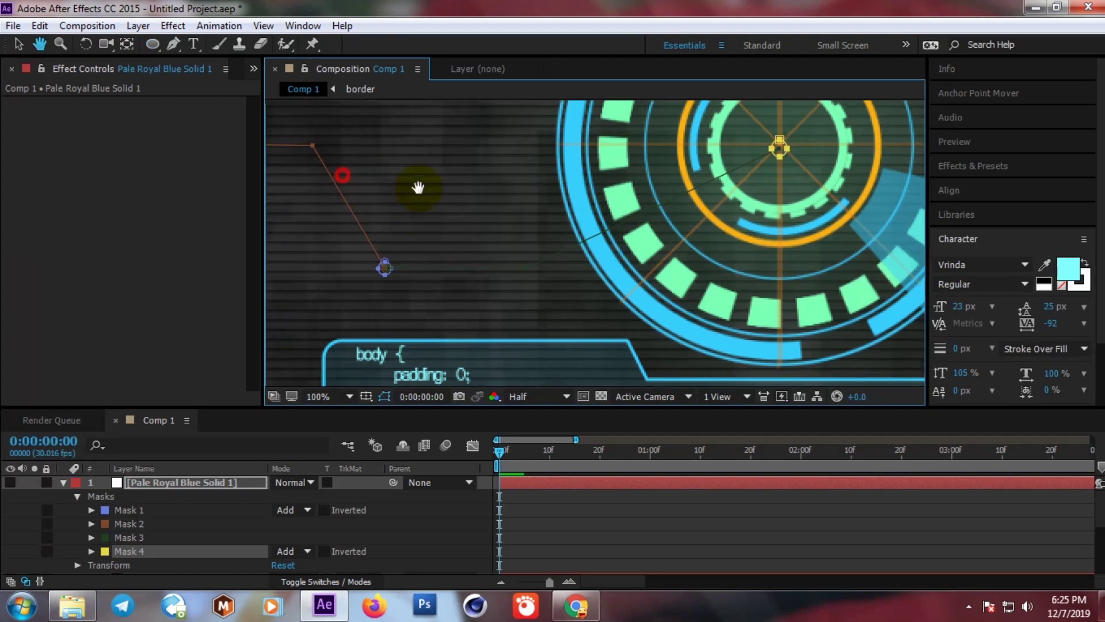
- Draw another small circle mask beside the child's face in the photo
scroll(419, 185, up, 2)
scroll(659, 266, down, 1)
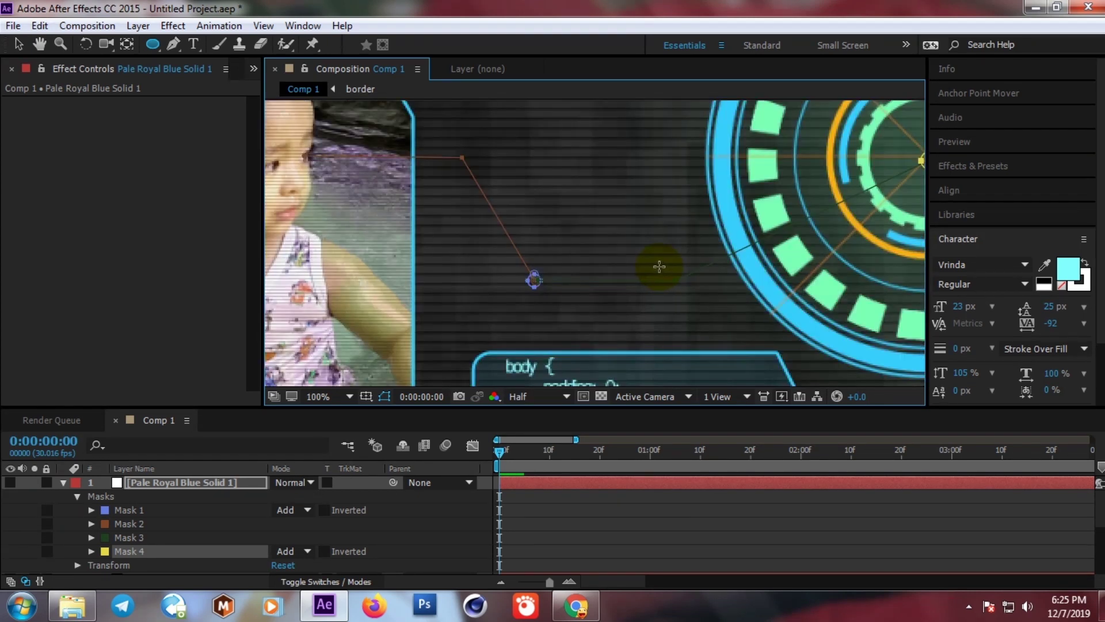
scroll(610, 259, down, 2)
scroll(562, 248, up, 2)
drag(528, 218, 570, 226)
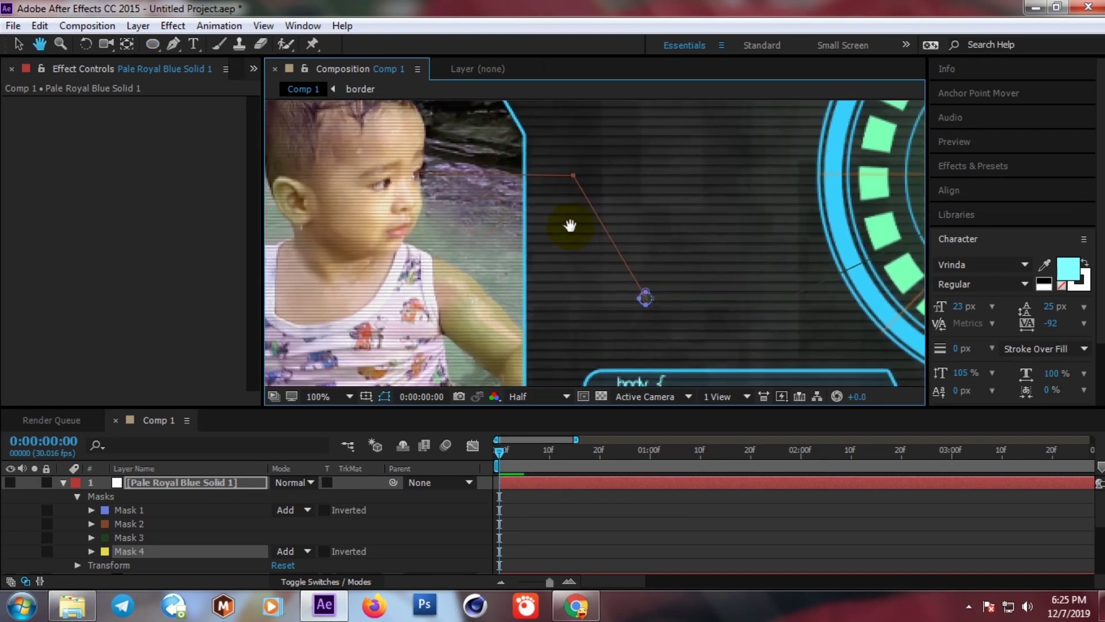
scroll(570, 227, up, 1)
mouse_move(412, 209)
mouse_down()
mouse_move(559, 239)
mouse_move(573, 258)
mouse_up()
key(q)
drag(525, 179, 540, 194)
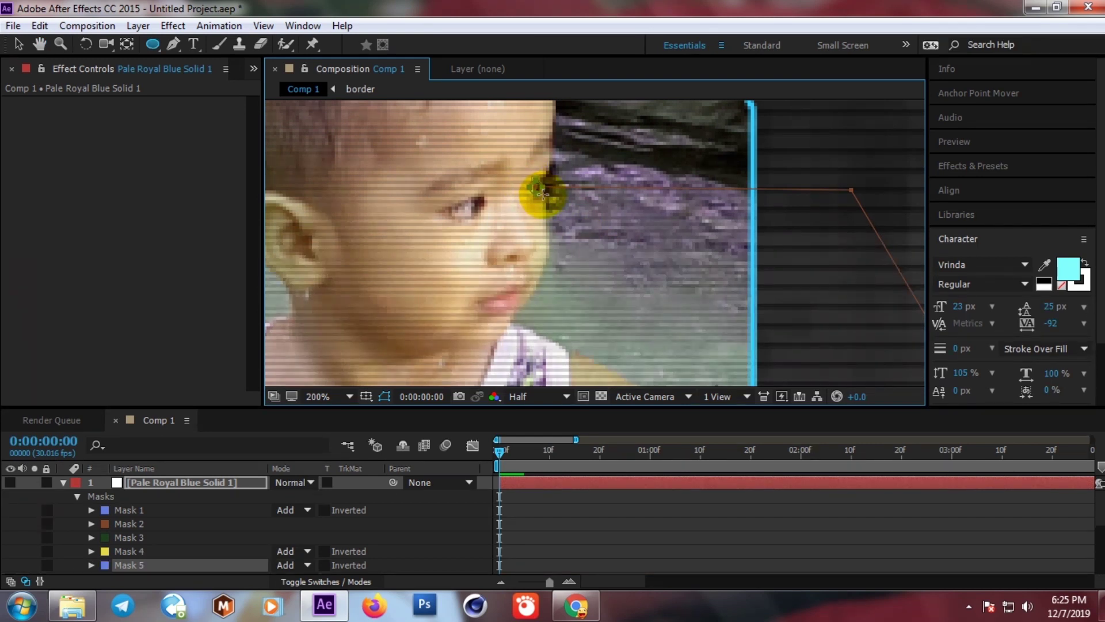
- Make Pale Royal Blue Solid 1 visible again and collapse its masks list
scroll(543, 194, down, 2)
drag(595, 191, 595, 189)
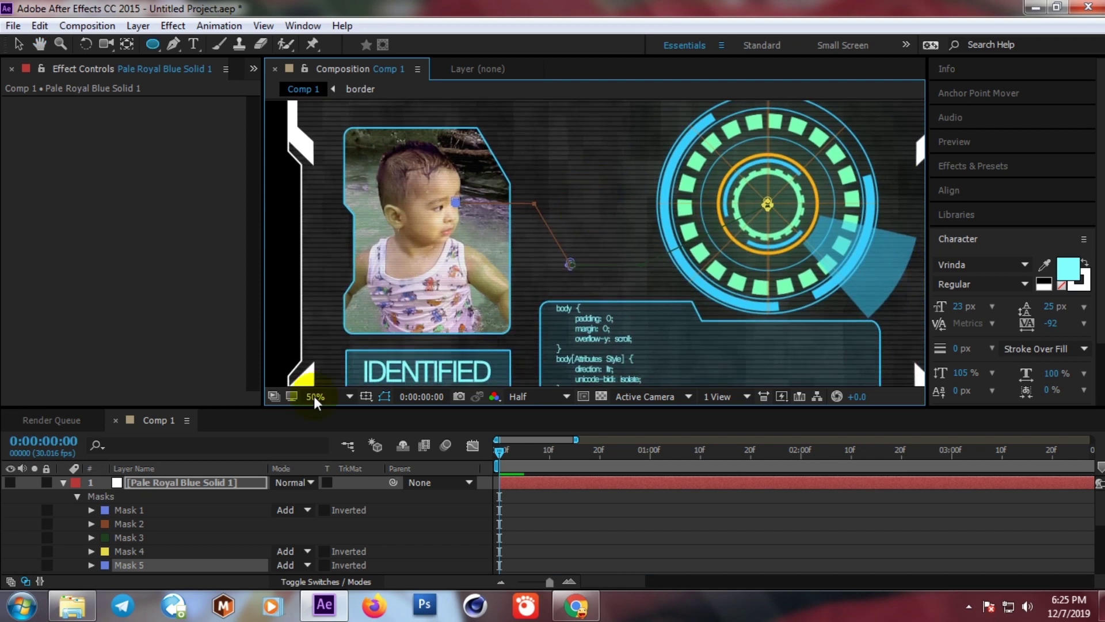
click(148, 482)
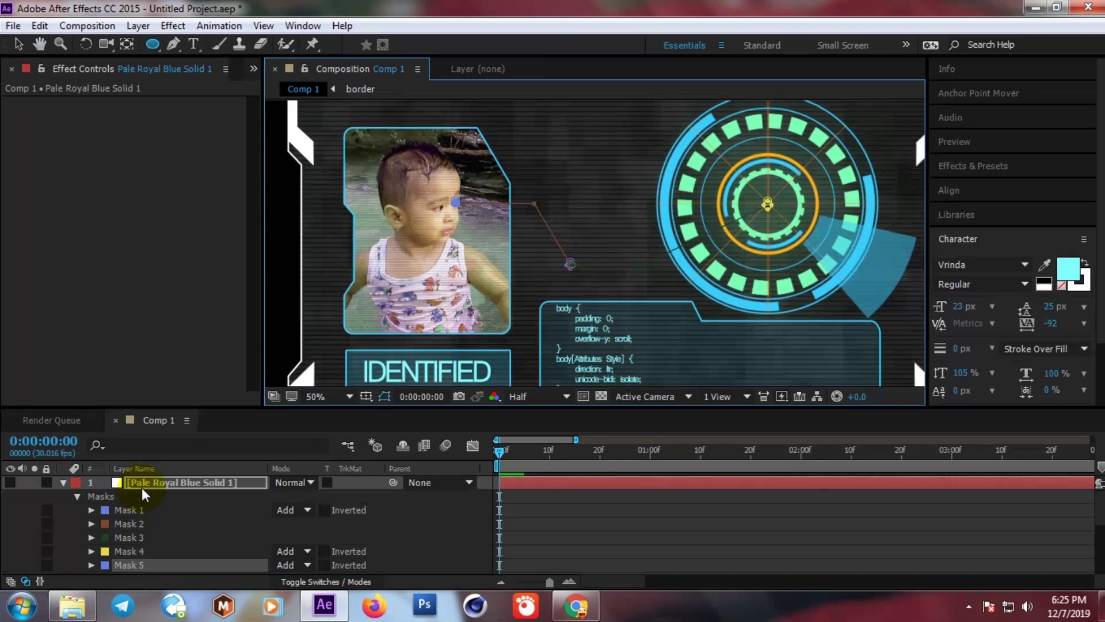
click(10, 484)
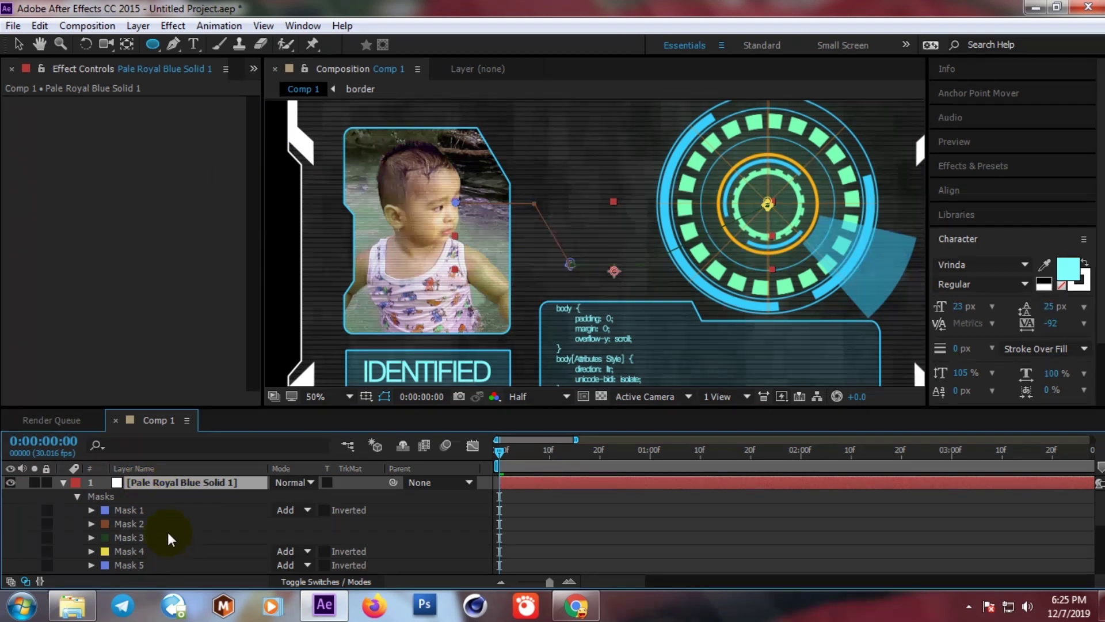
click(78, 498)
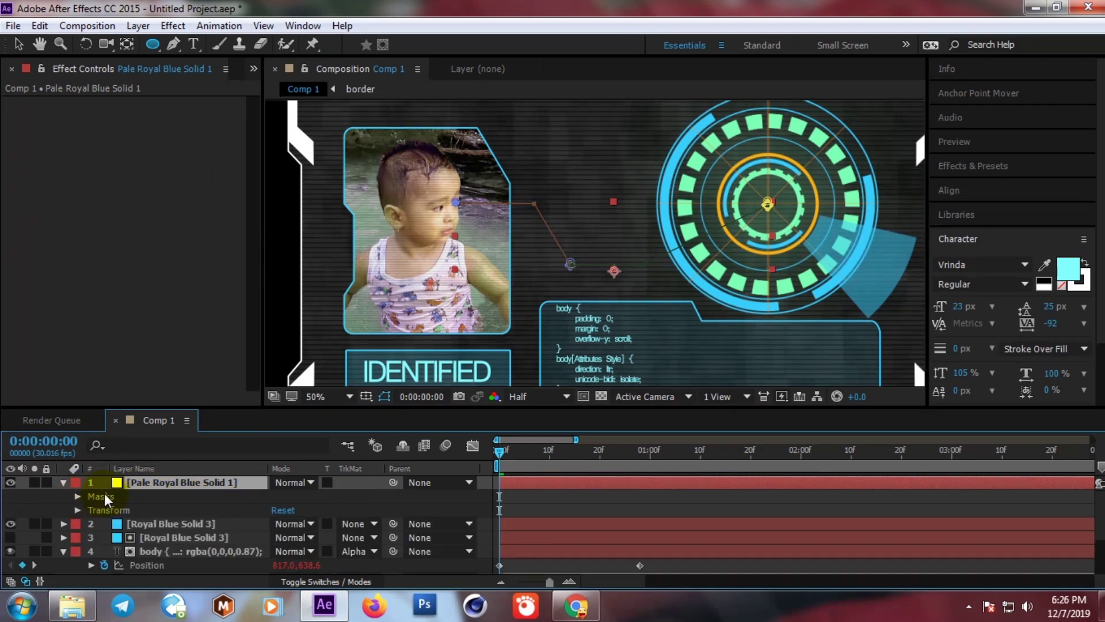
- Apply the Stroke effect from Effects & Presets to Pale Royal Blue Solid 1
click(964, 173)
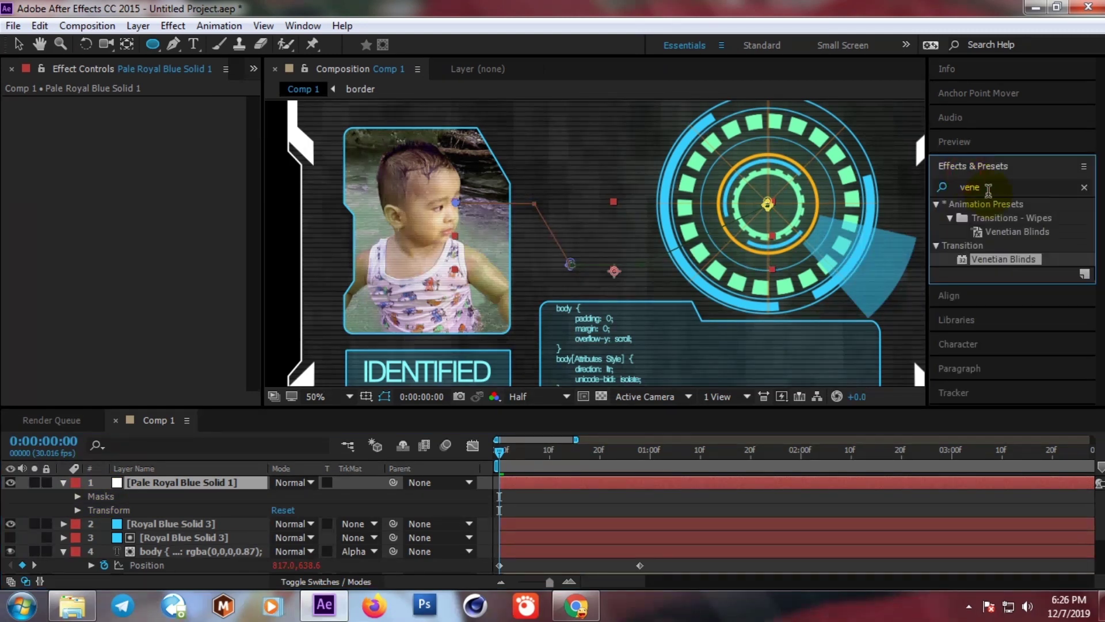
double_click(987, 187)
text(stro)
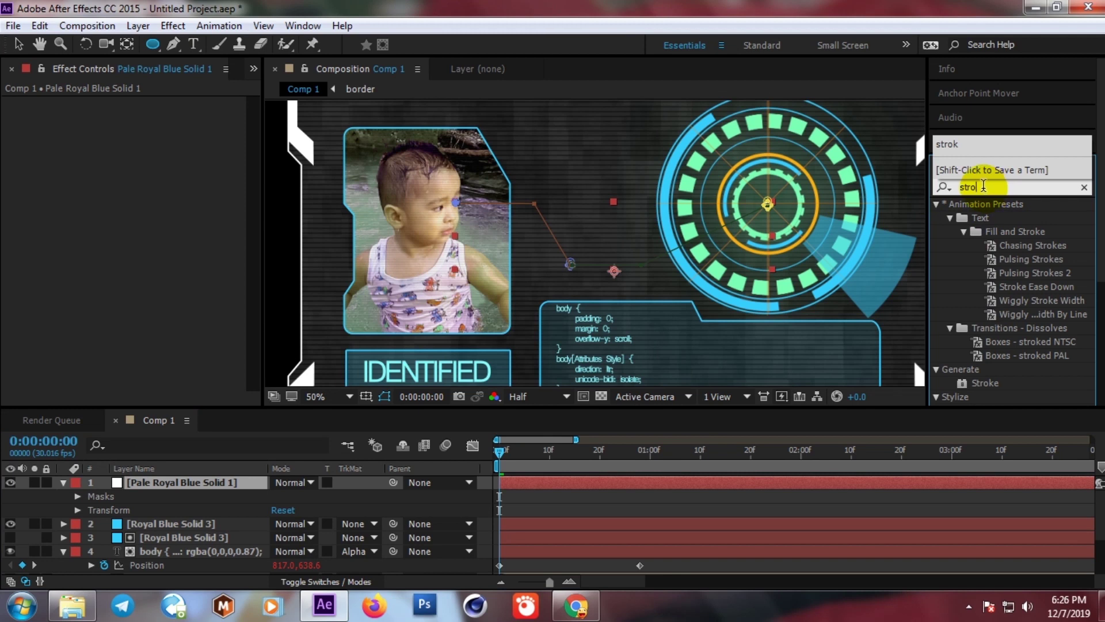
drag(985, 383, 183, 489)
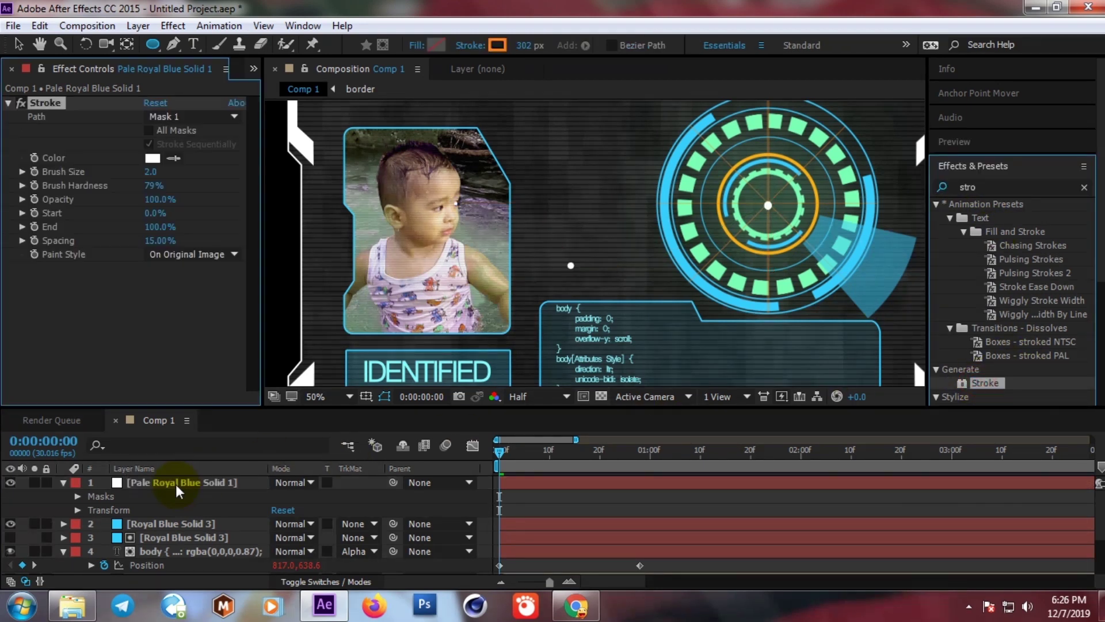
- Enable All Masks and Stroke Sequentially, and set Brush Size to 4.0
click(148, 131)
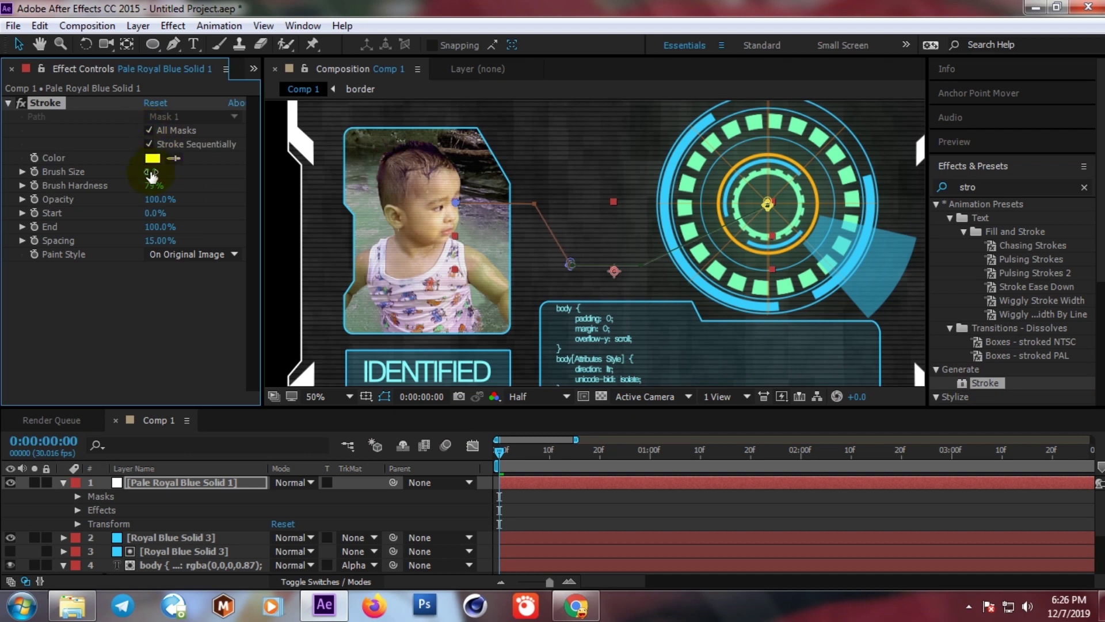
drag(162, 171, 162, 172)
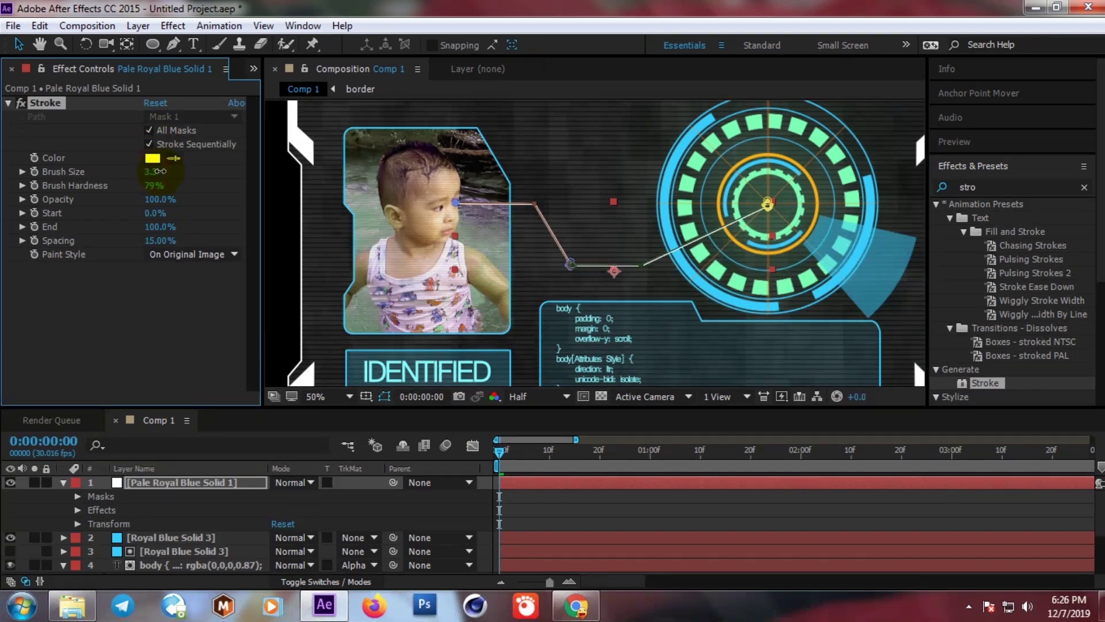
scroll(677, 282, up, 4)
scroll(678, 285, down, 2)
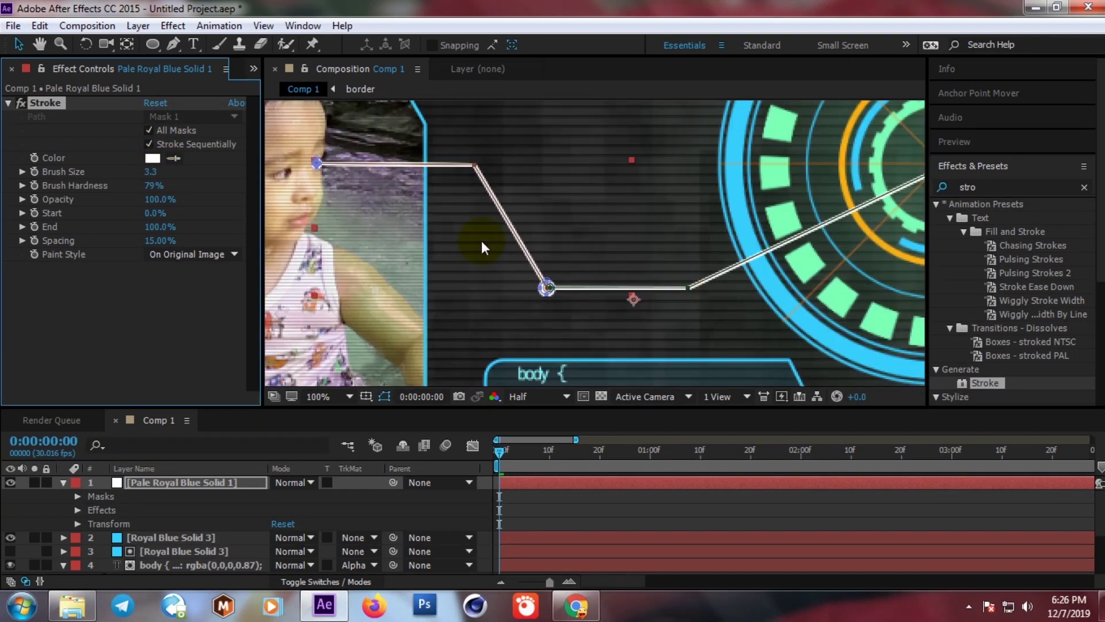
click(149, 172)
text(4)
key(Return)
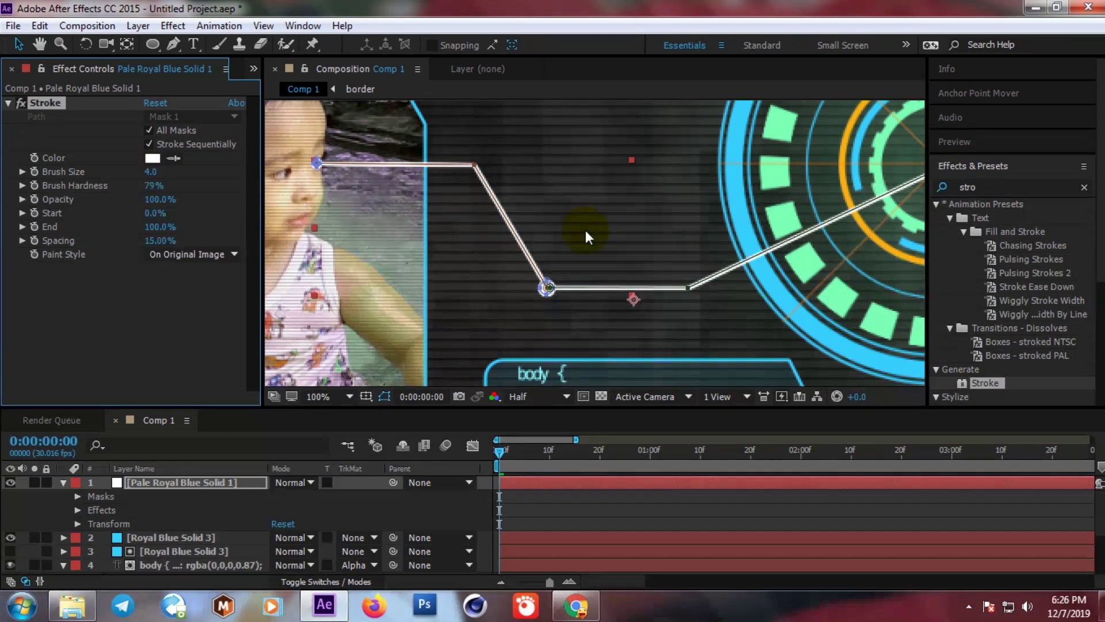
scroll(585, 230, down, 2)
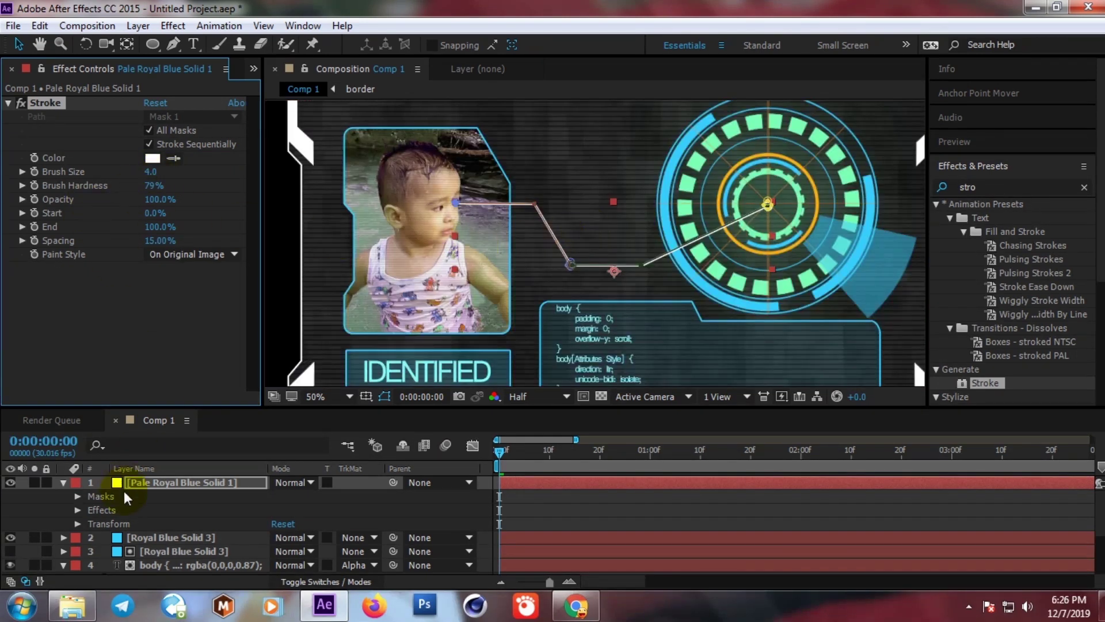
- Reveal the five masks and scrub the opening frames to view the white connector lines
click(76, 497)
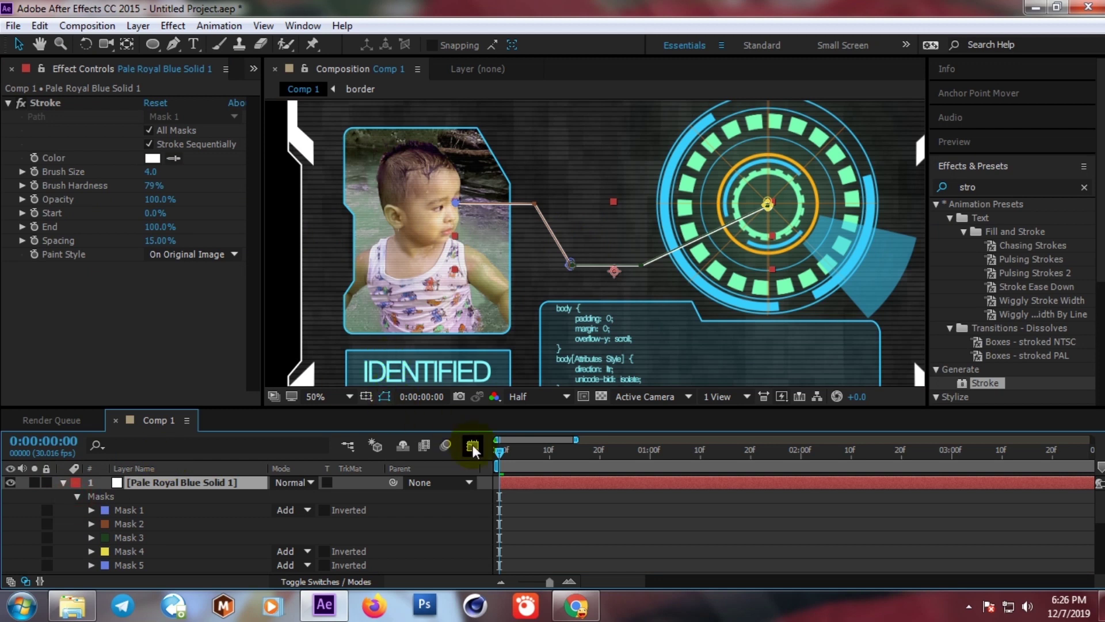
scroll(282, 254, down, 2)
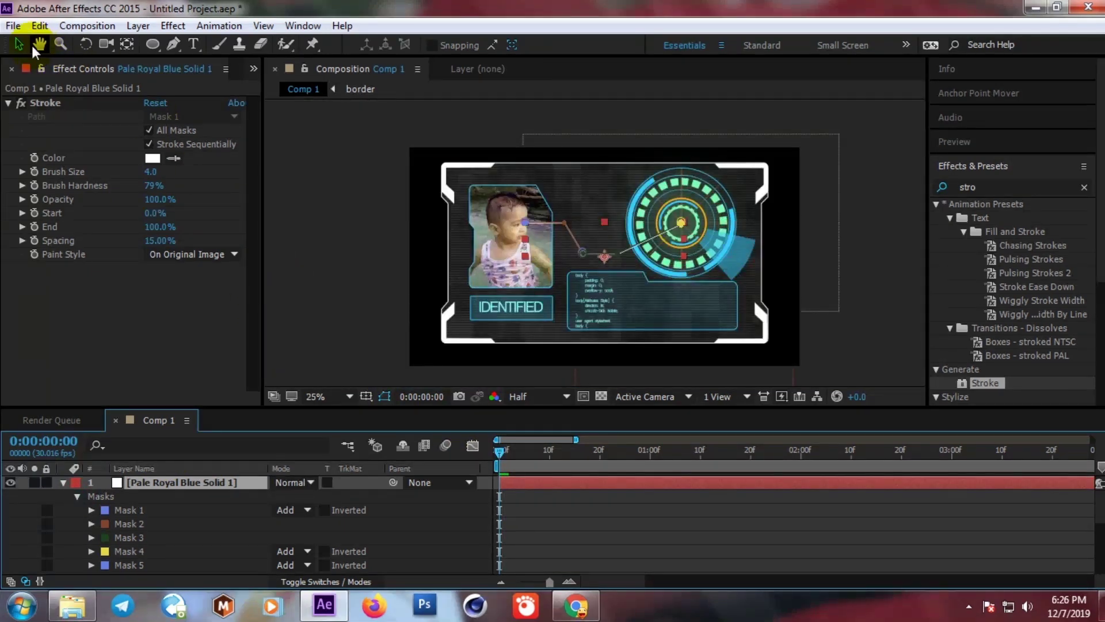
click(315, 224)
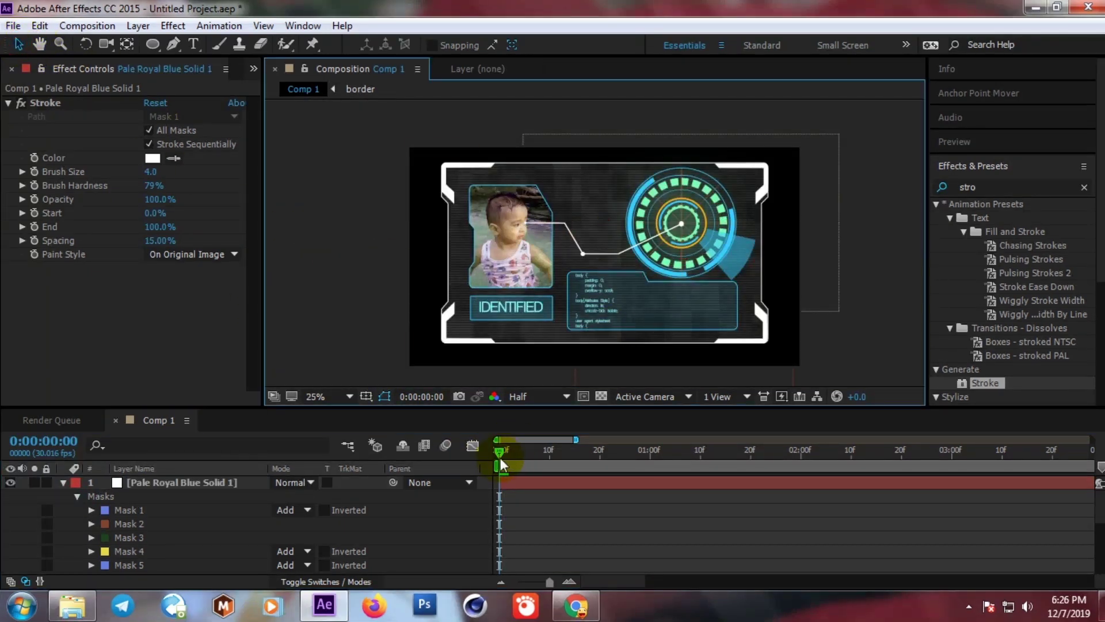
mouse_move(500, 458)
mouse_down()
mouse_move(522, 456)
mouse_move(503, 458)
mouse_up()
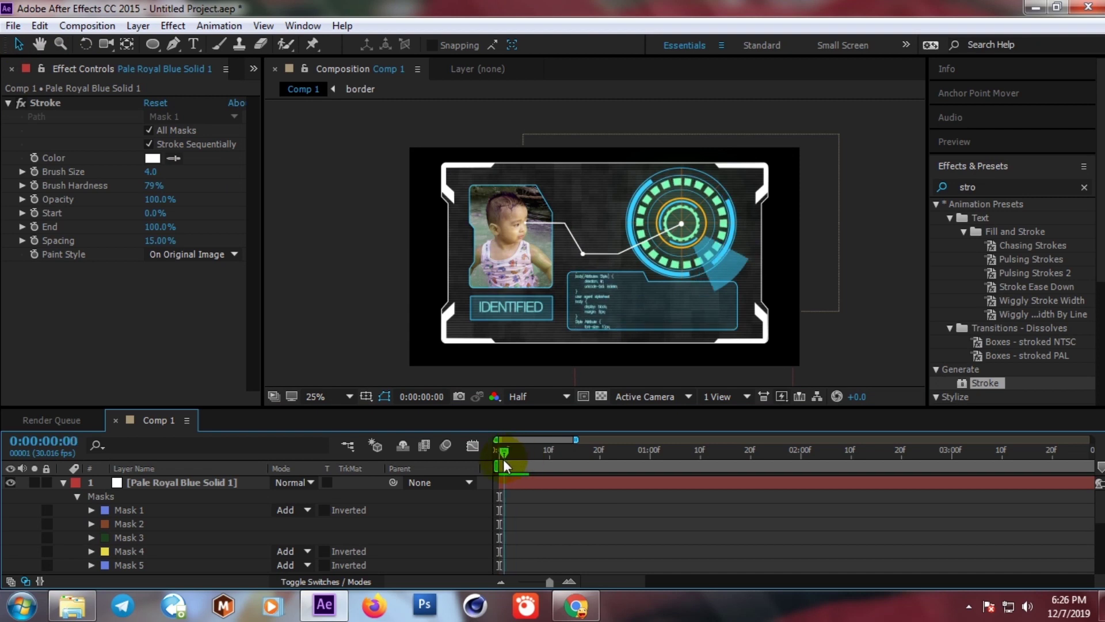
scroll(580, 258, up, 4)
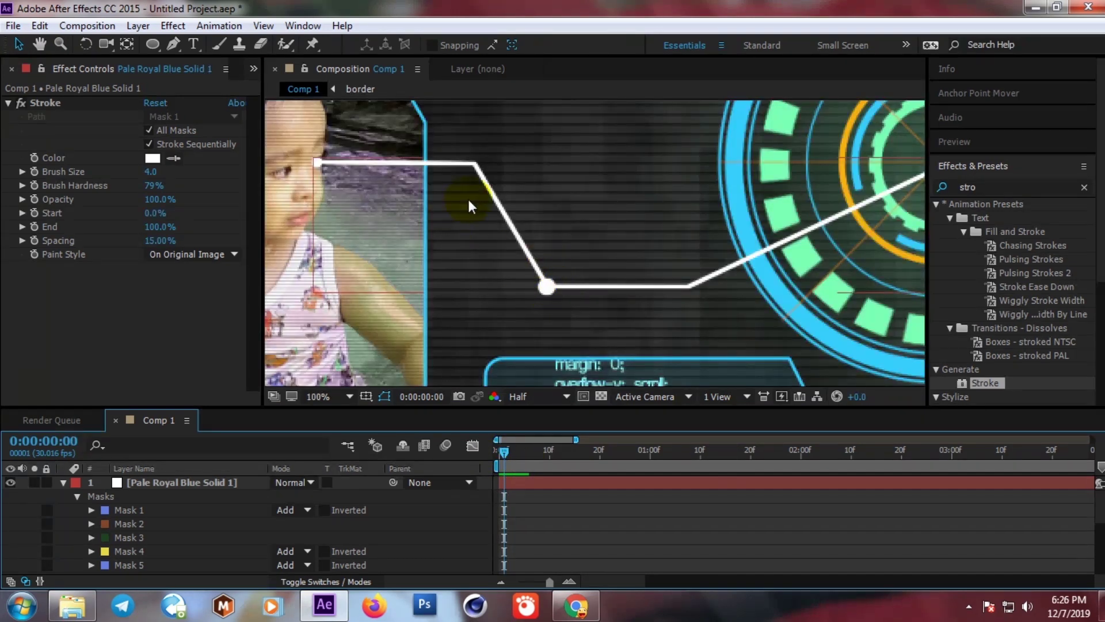
- Scrub the Stroke's Start and End values, leaving both at 0%
click(505, 217)
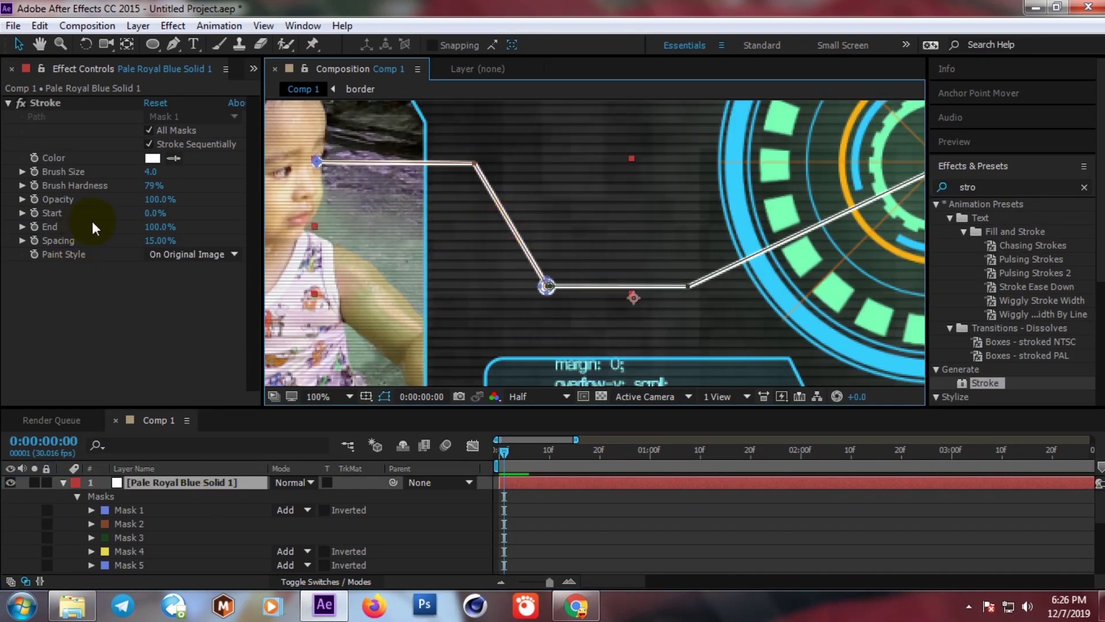
key(comma)
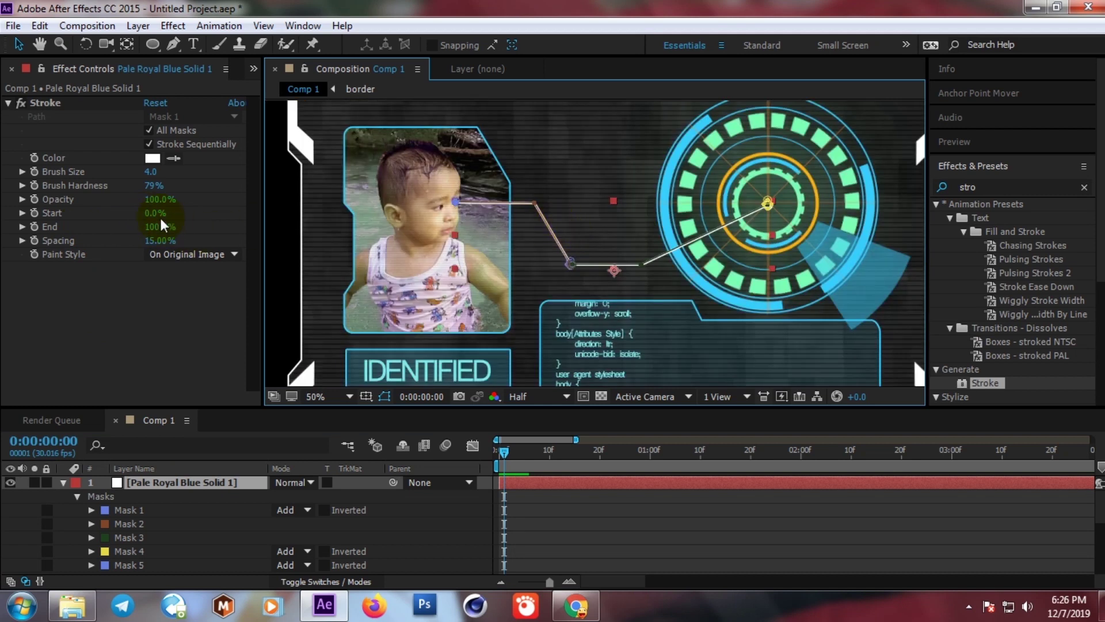
drag(157, 218, 189, 213)
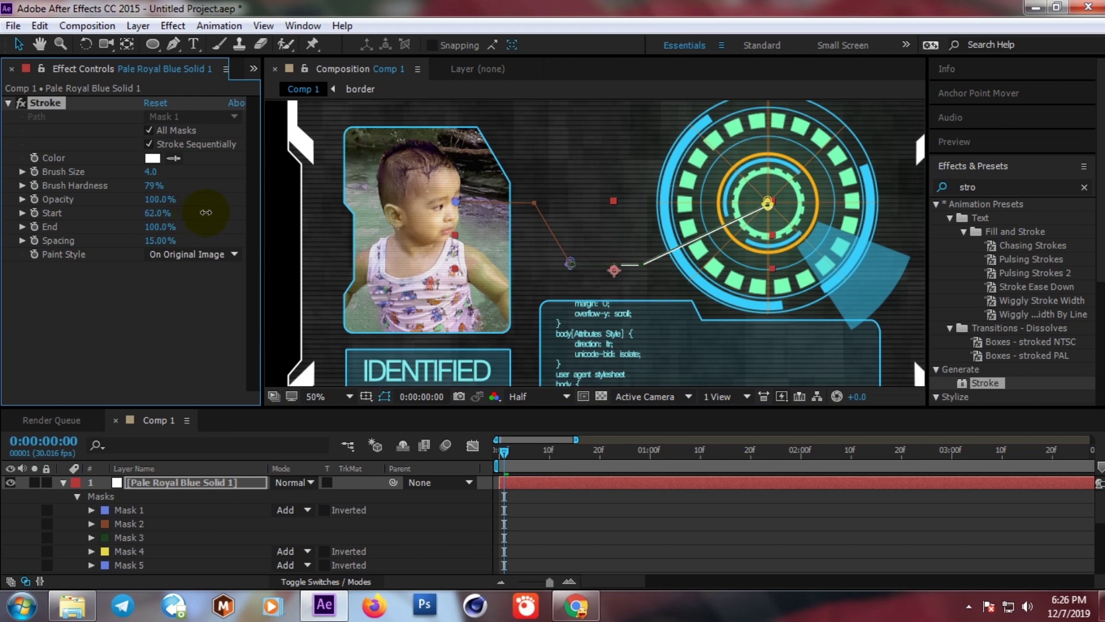
drag(195, 215, 157, 217)
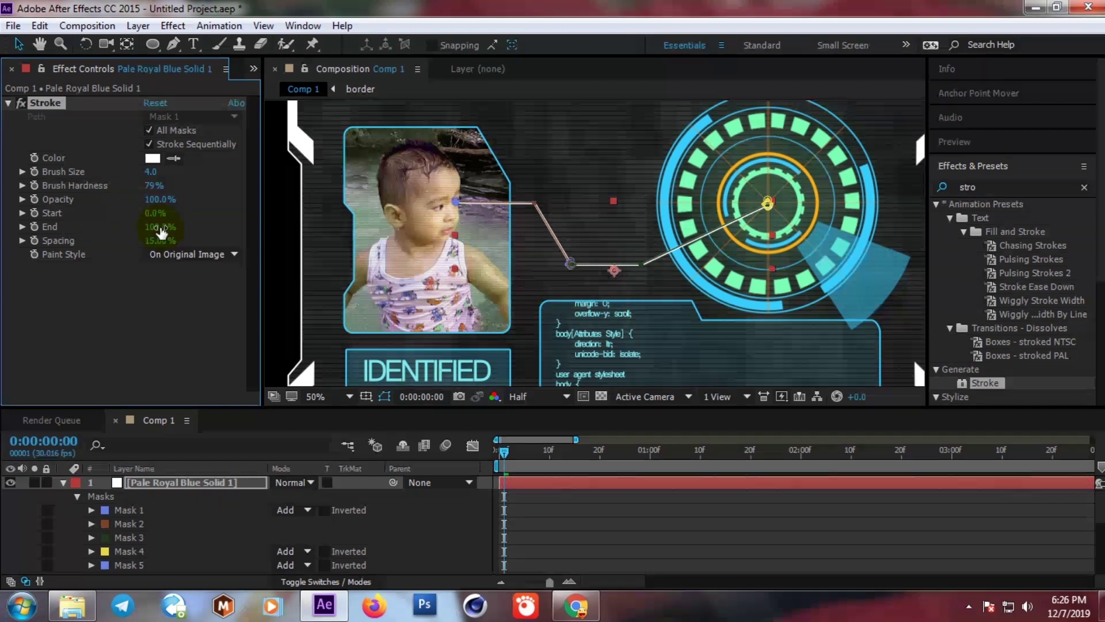
drag(155, 227, 84, 238)
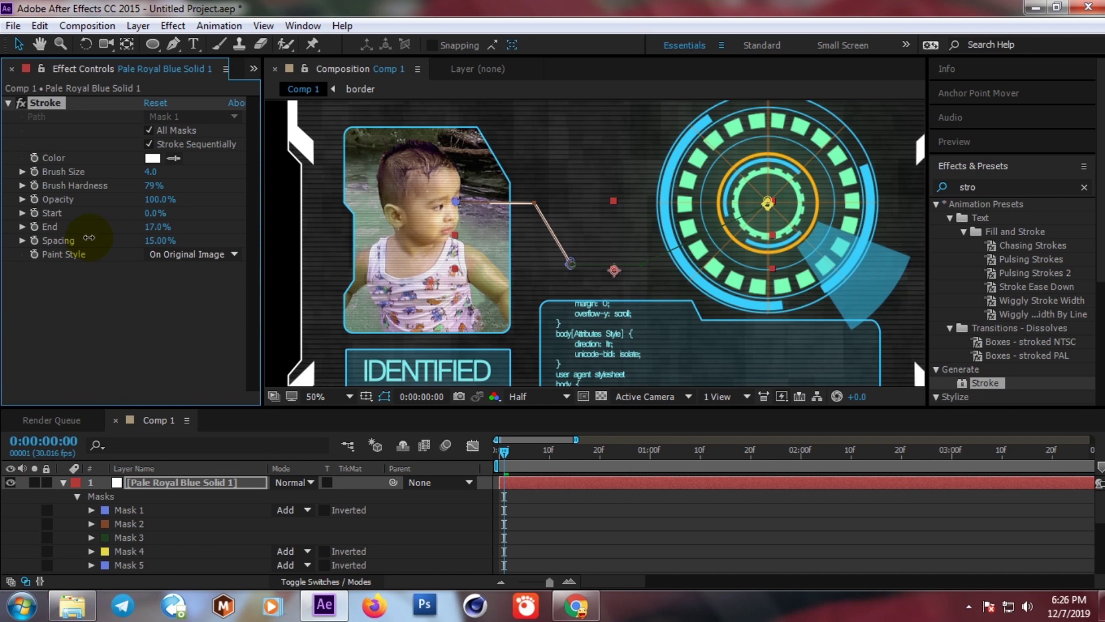
- Keyframe the Stroke's End at 0% on frame 0
click(34, 226)
click(499, 454)
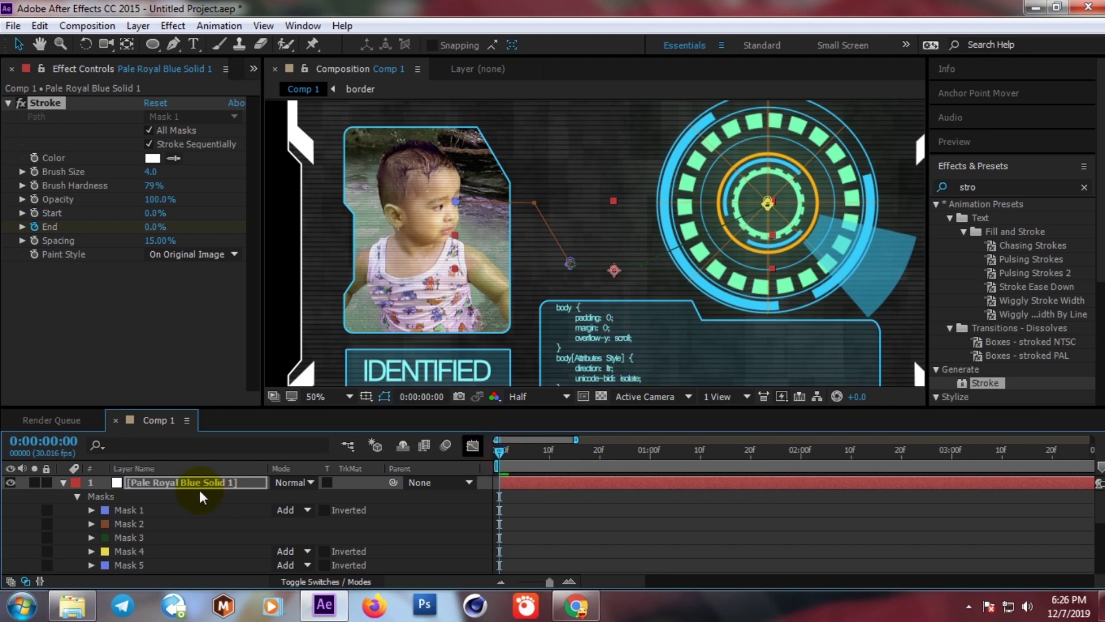
click(177, 485)
key(u)
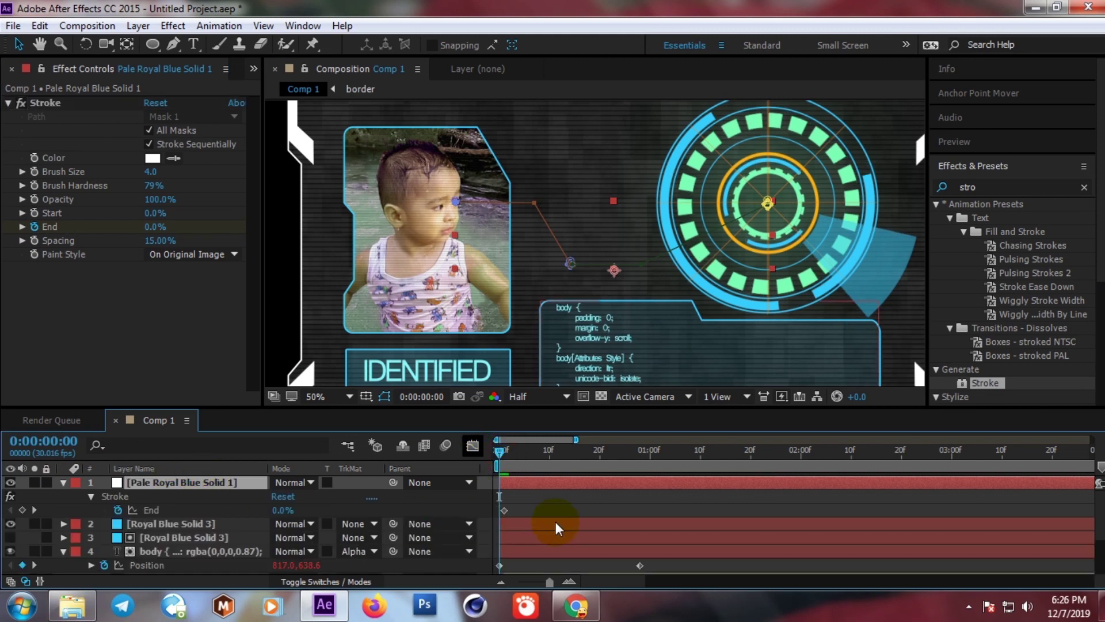
click(562, 580)
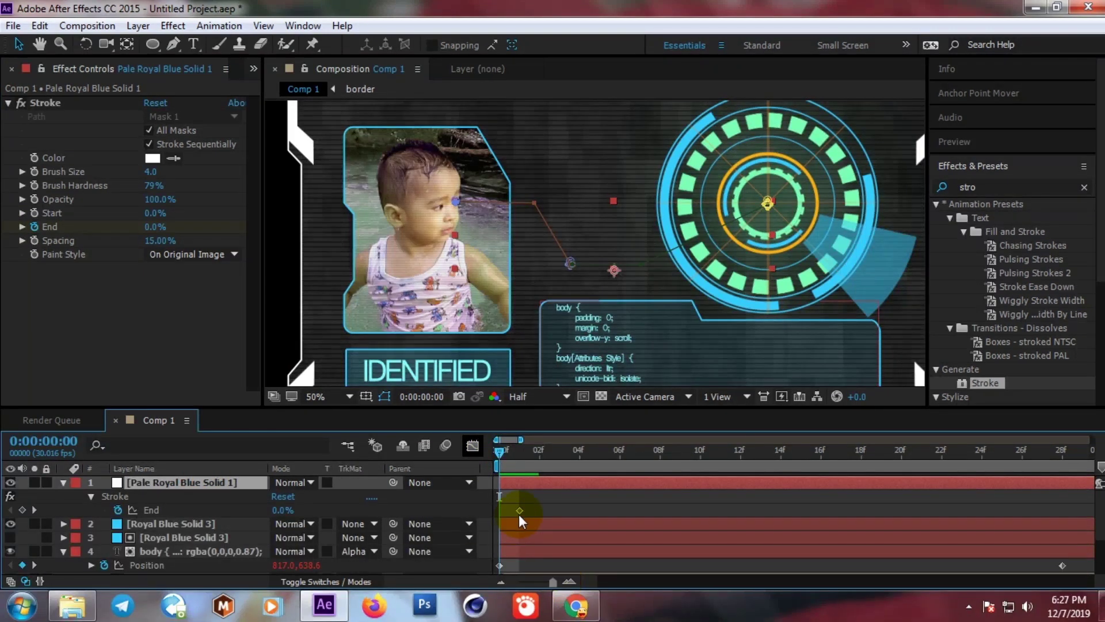
drag(520, 510, 504, 512)
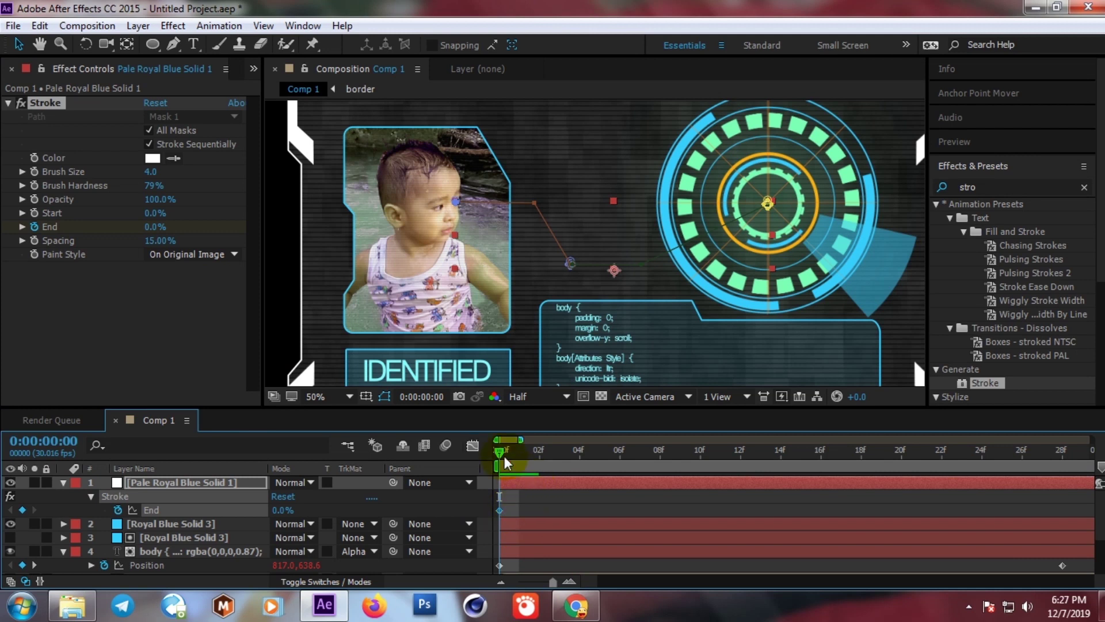
- Set End to 100% at frame 26, fit the comp in the viewer, and preview
drag(501, 452, 680, 451)
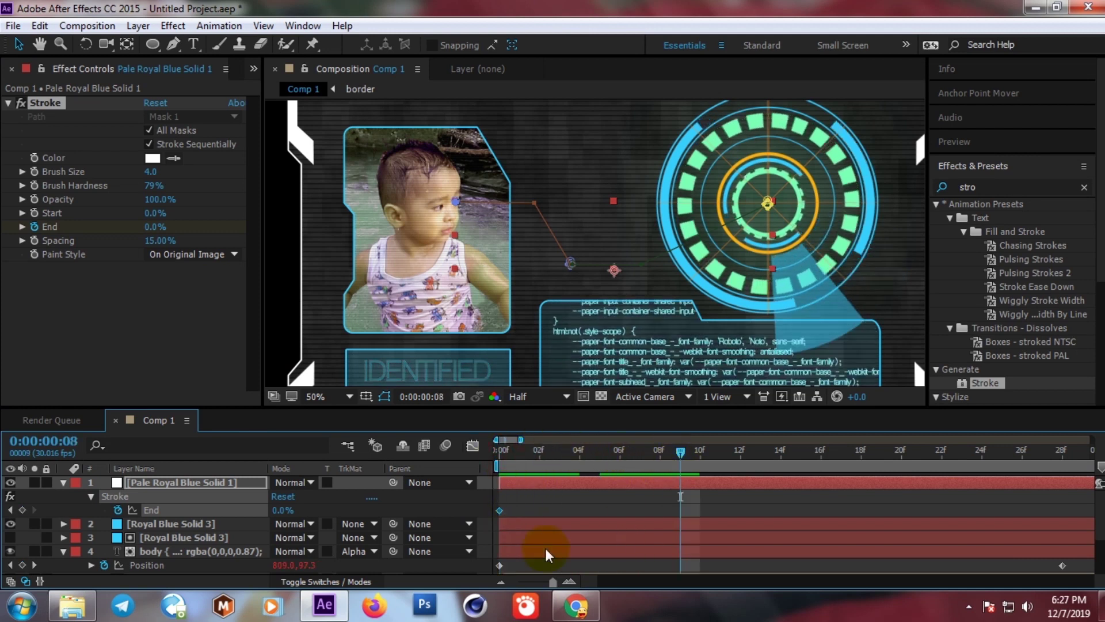
click(502, 580)
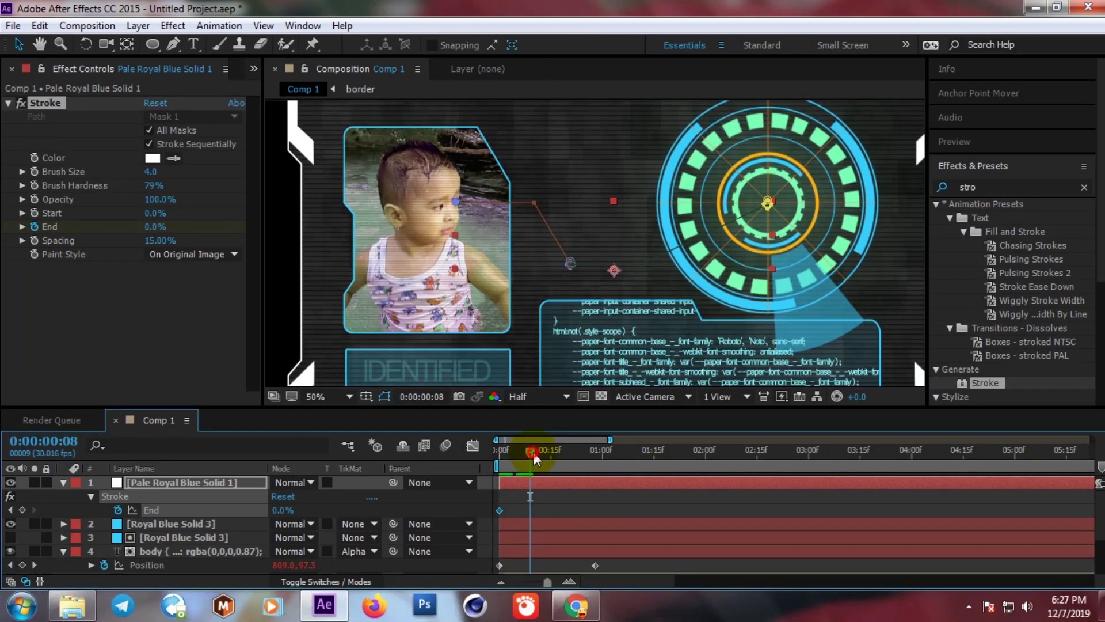
drag(534, 451, 594, 468)
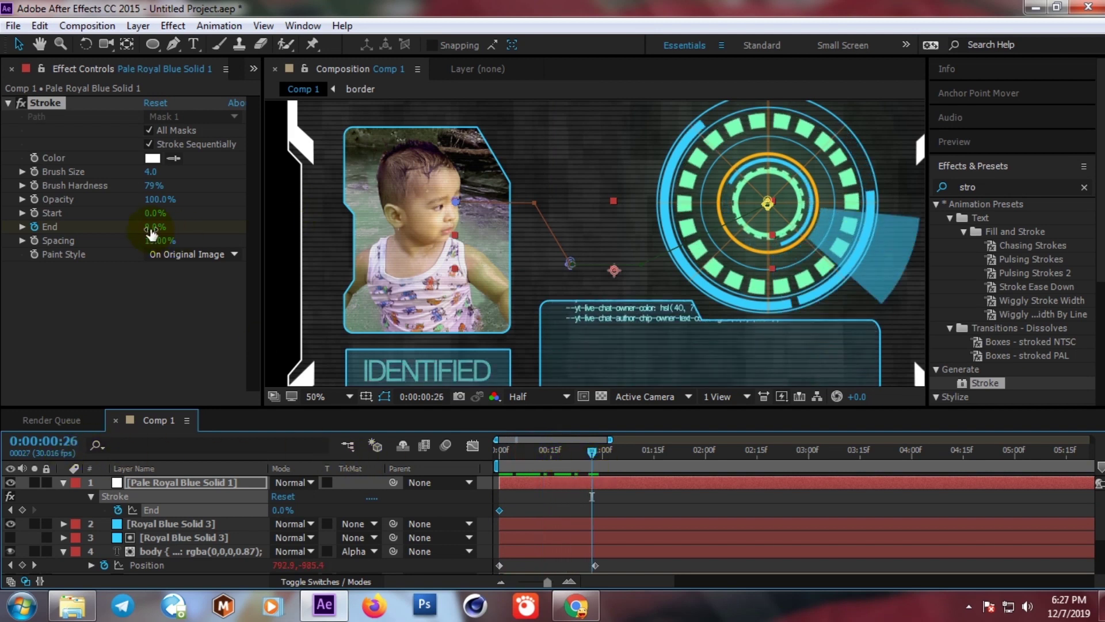
drag(151, 234, 284, 231)
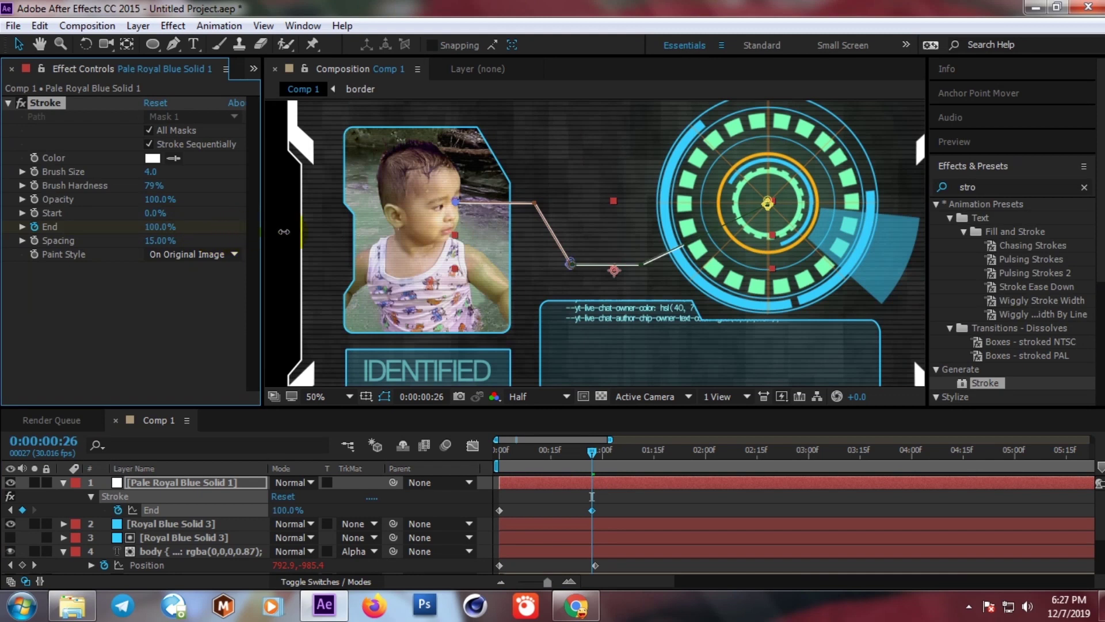
click(578, 513)
key(Home)
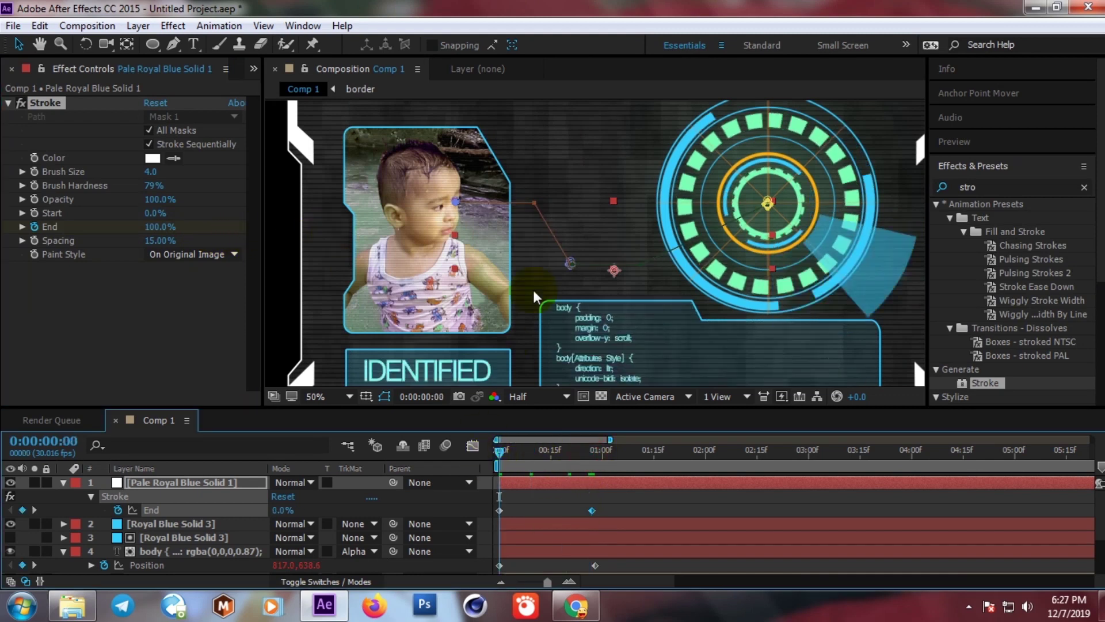
click(318, 396)
click(362, 119)
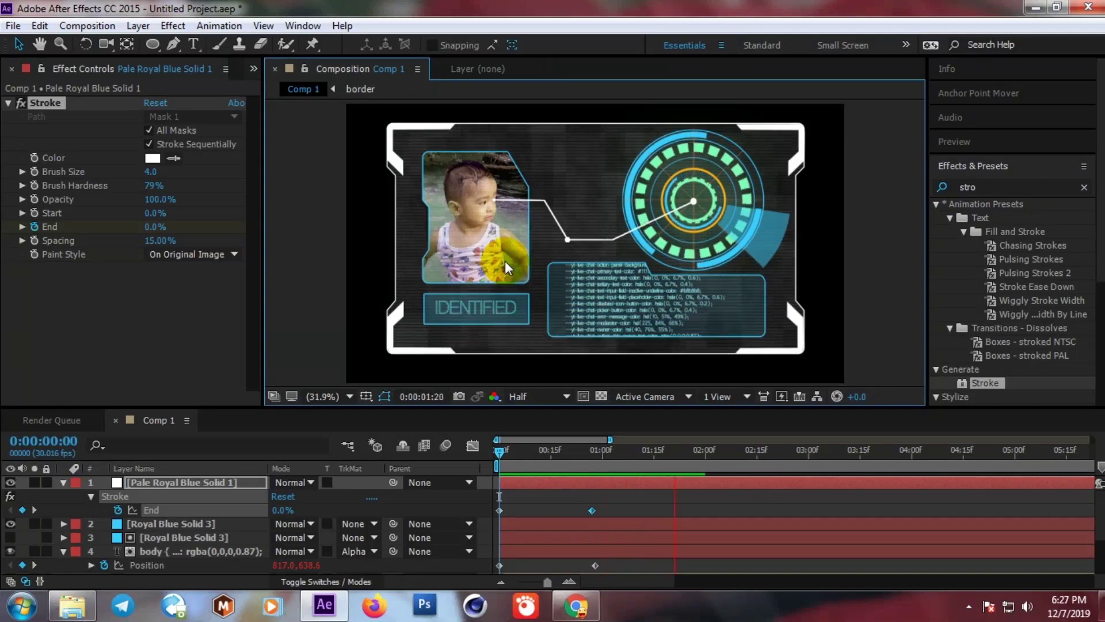
click(520, 450)
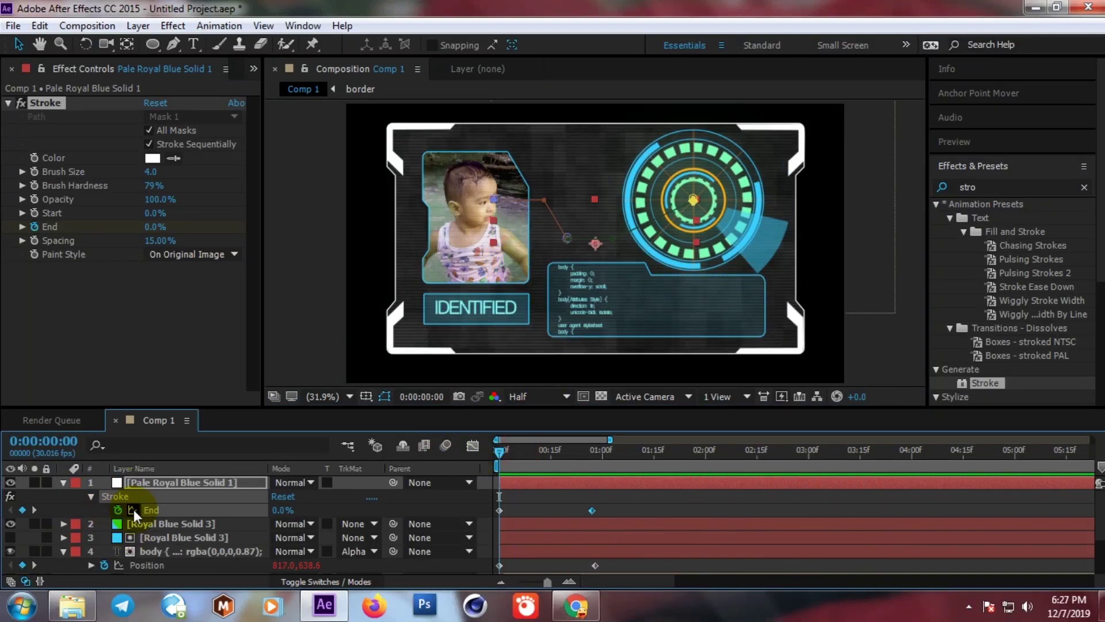
- Add a loopOut() expression to the Stroke's End and preview the loop
alt+click(118, 510)
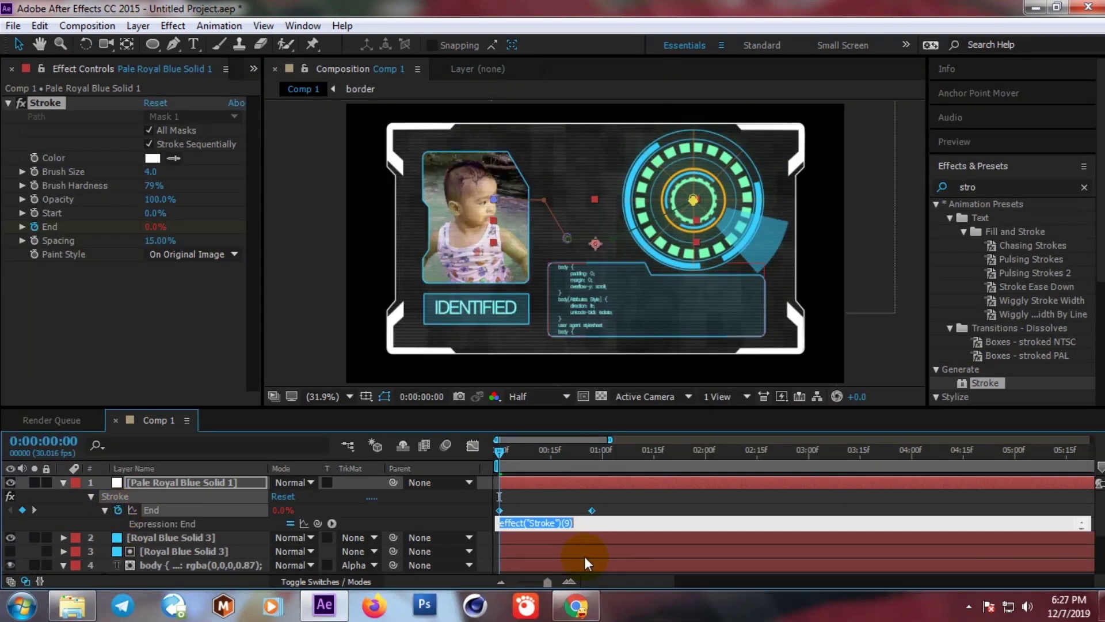
text(loop)
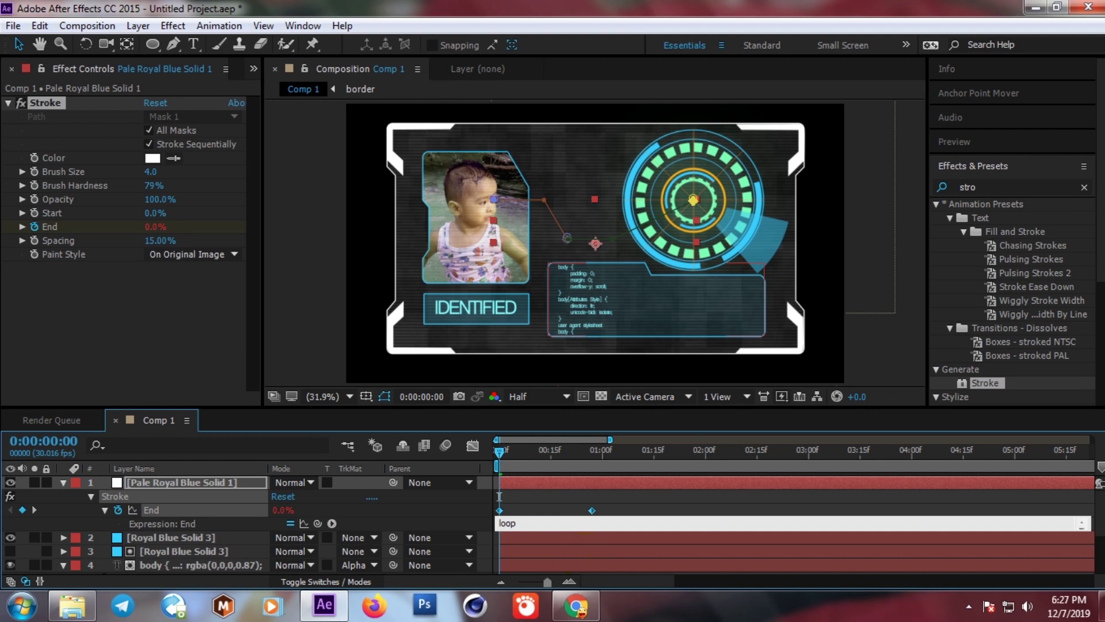
text(Out()
click(482, 434)
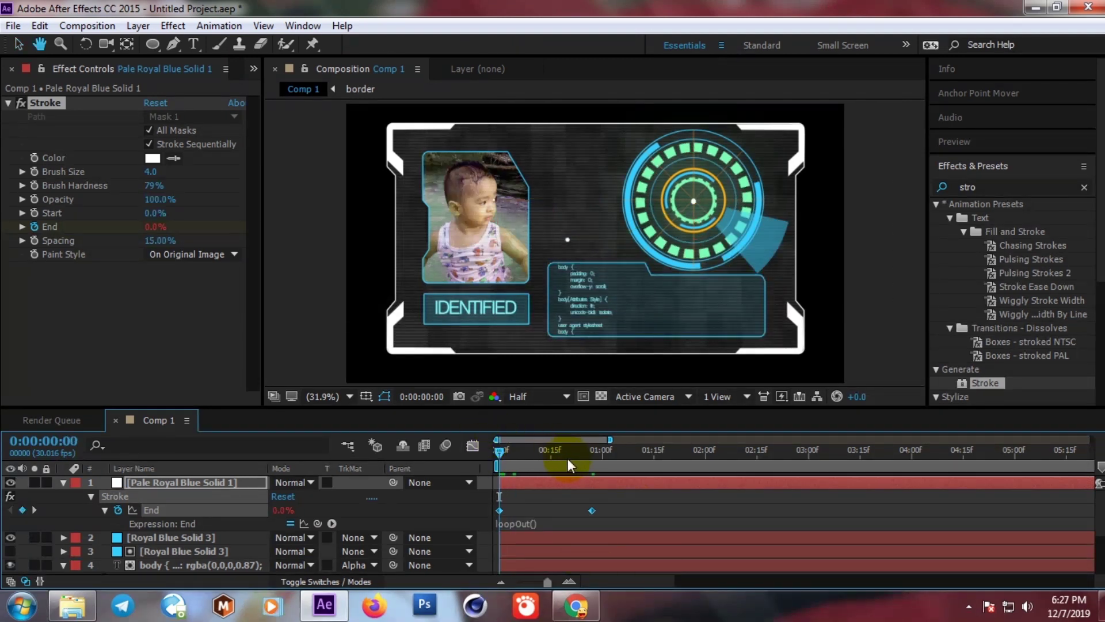
key(space)
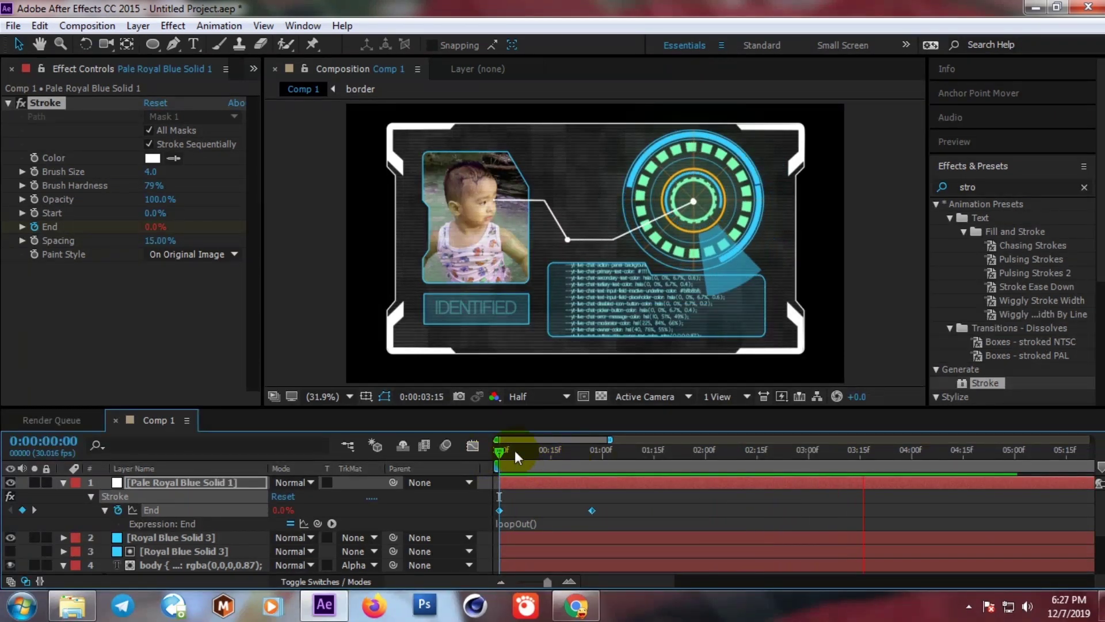
key(space)
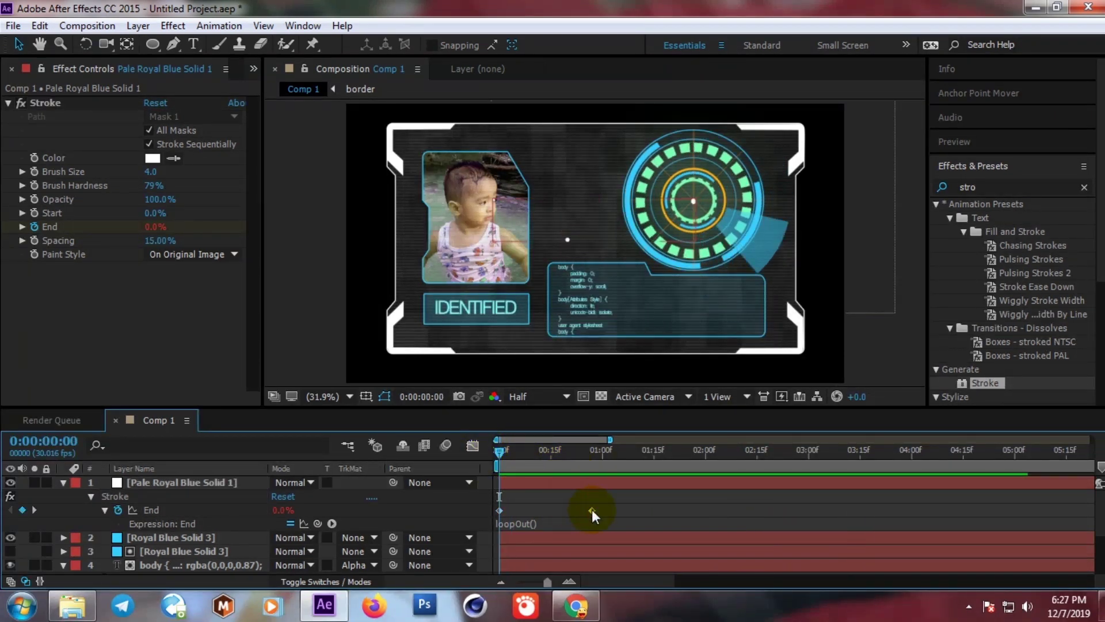
- Move the second End keyframe later, toward 2 seconds, and preview the slower draw-on
drag(592, 510, 713, 510)
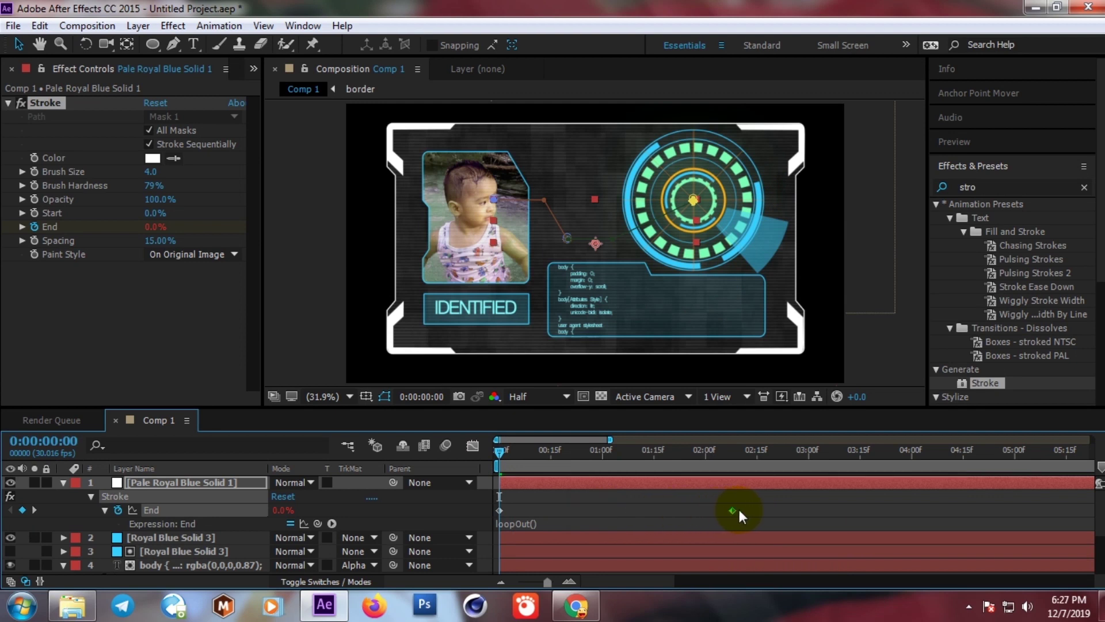
drag(730, 510, 737, 510)
key(space)
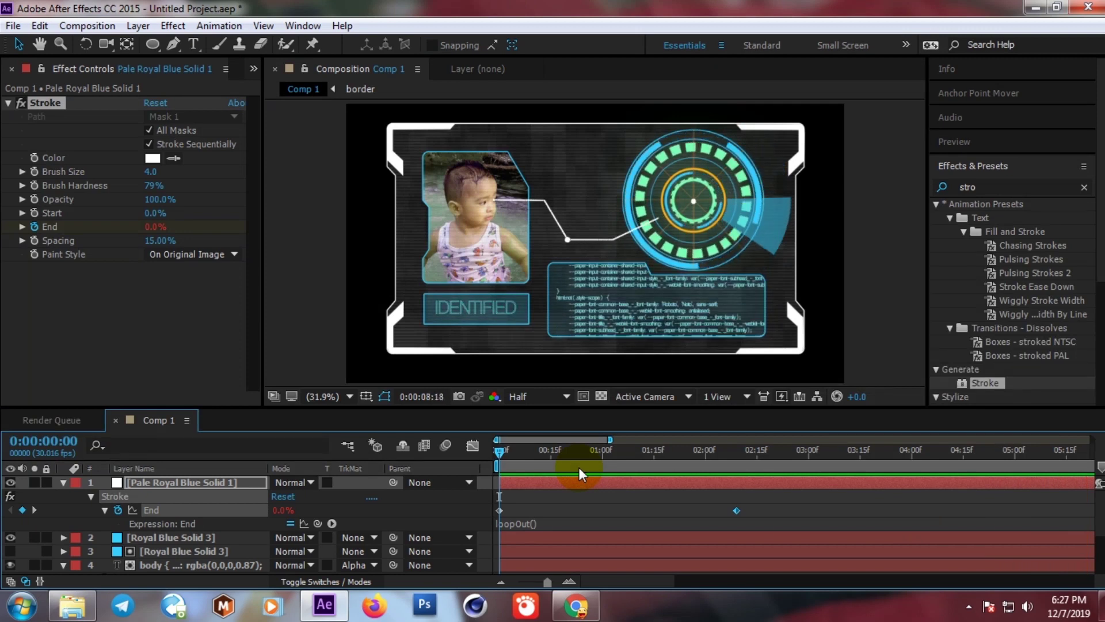
- Stop the preview, collapse Pale Royal Blue Solid 1's properties and select the hologram 1 layer
click(498, 455)
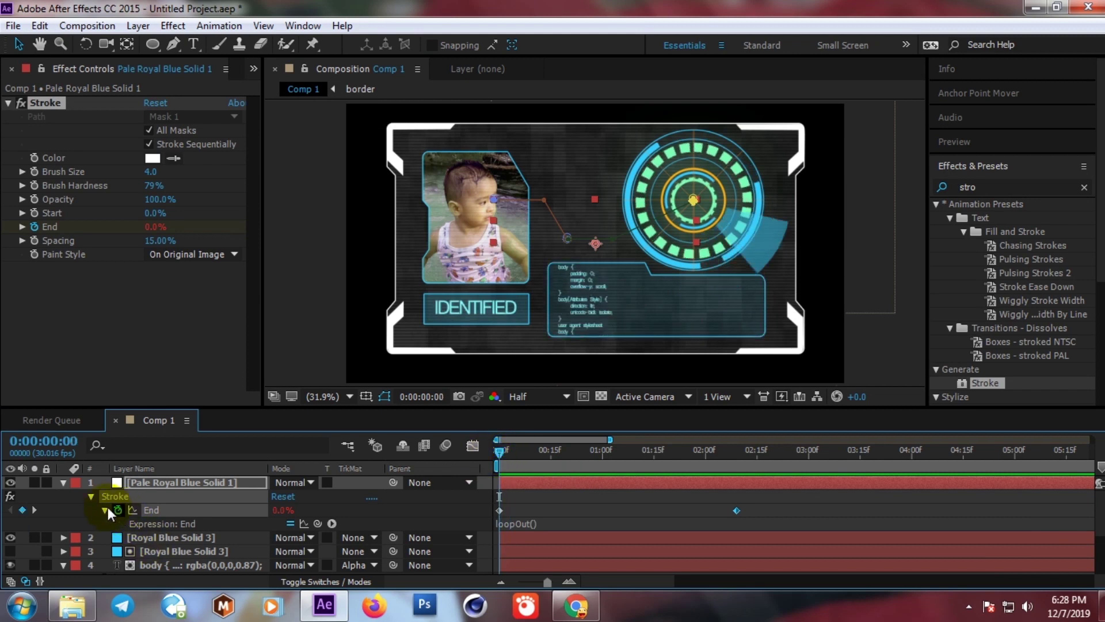
click(63, 484)
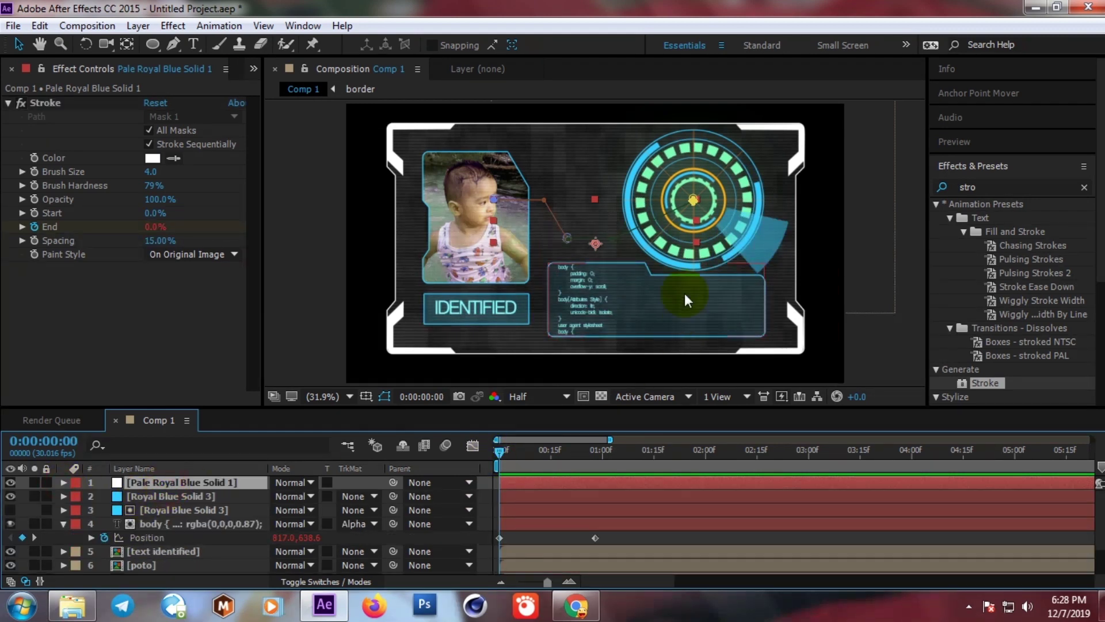
scroll(202, 506, down, 3)
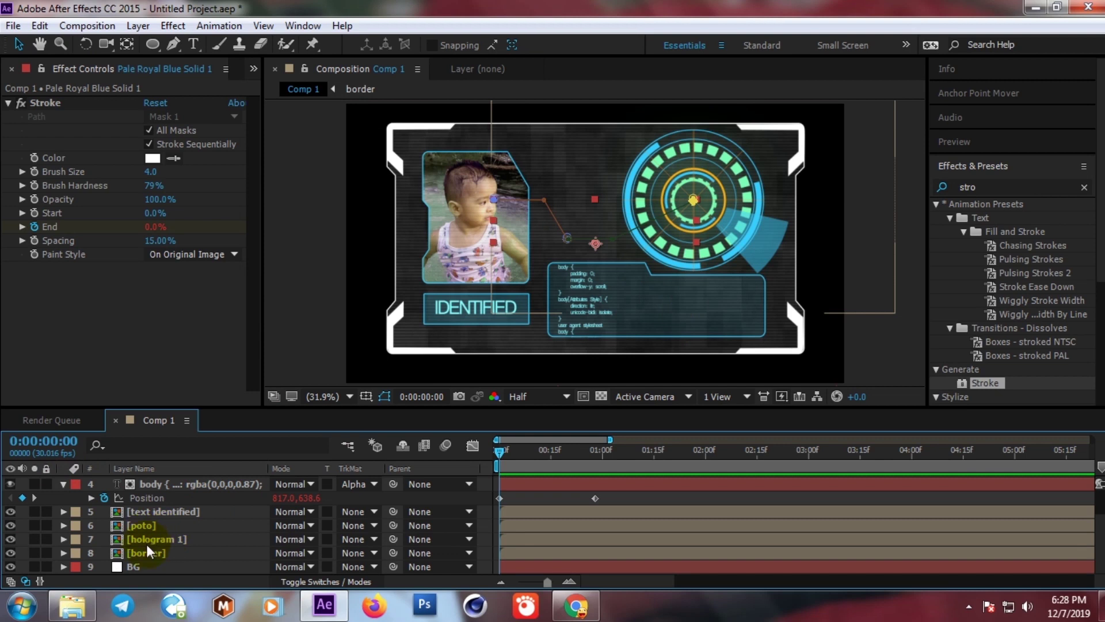
click(146, 541)
- Apply Glow to hologram 1 and roughly adjust its threshold, radius and intensity
click(945, 188)
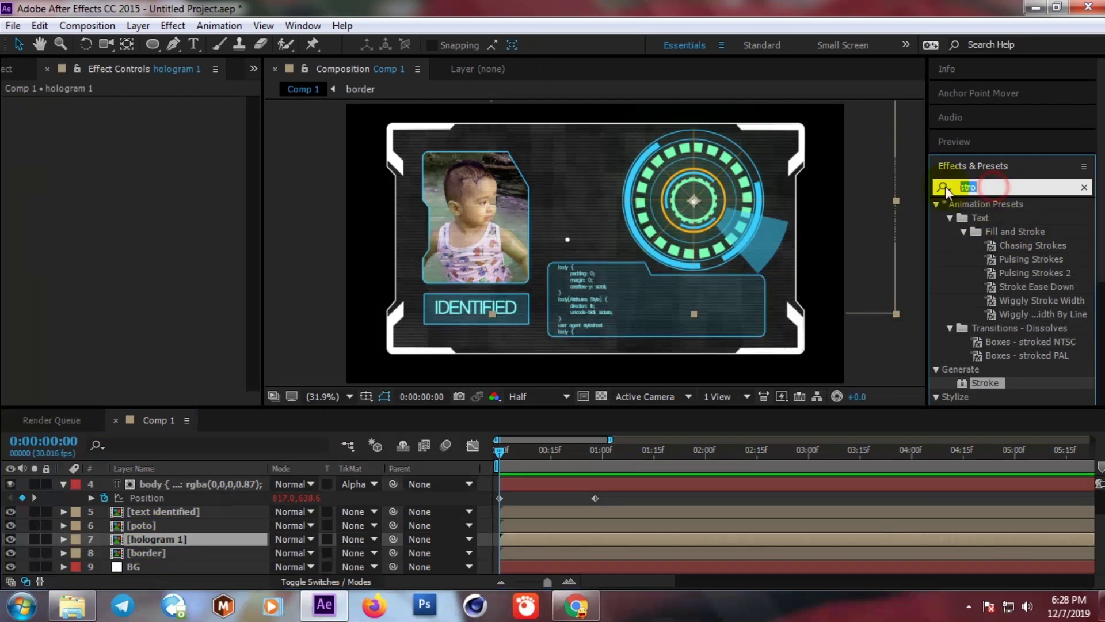
text(glow)
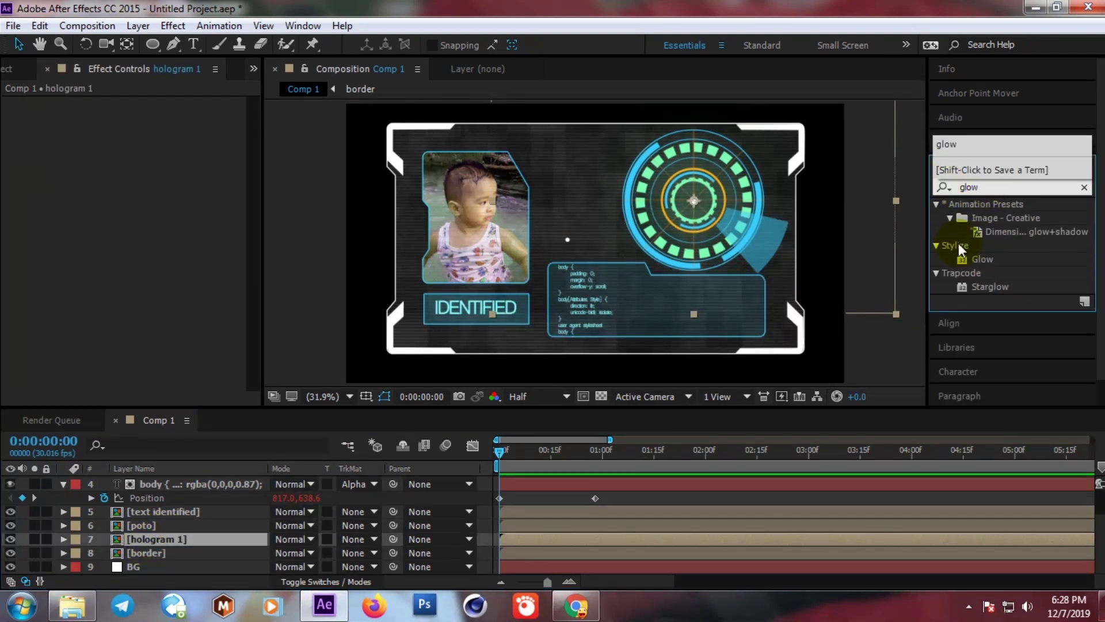
drag(981, 266, 877, 247)
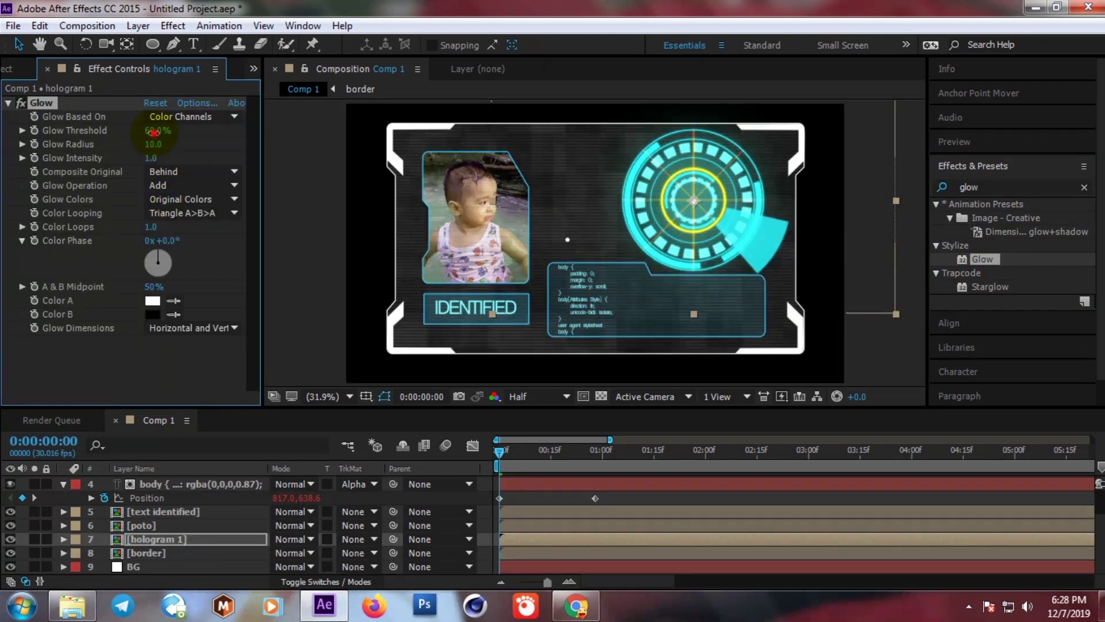
drag(153, 132, 143, 134)
drag(153, 144, 149, 146)
drag(159, 156, 161, 156)
- Set the hologram Glow Operation to Screen and nudge the threshold slightly up
click(155, 170)
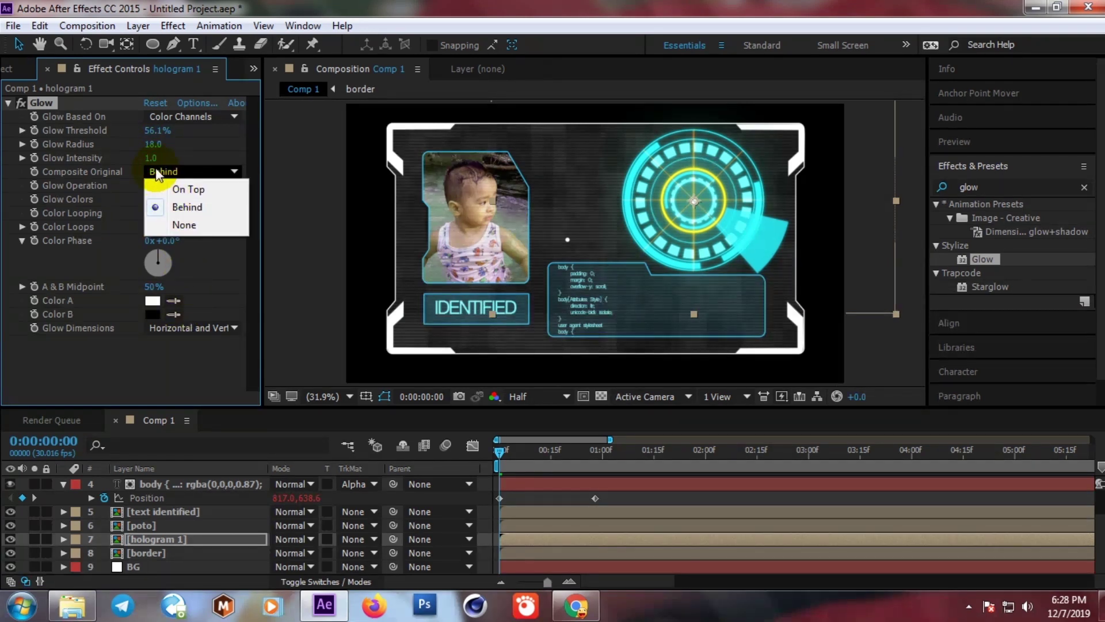
click(115, 145)
click(164, 186)
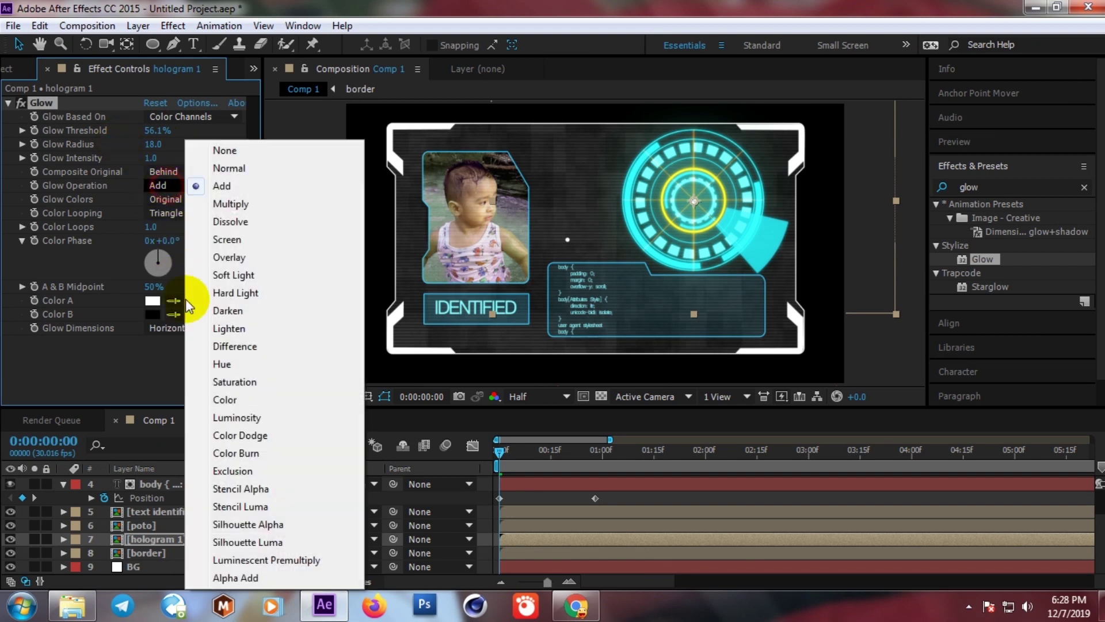
click(230, 241)
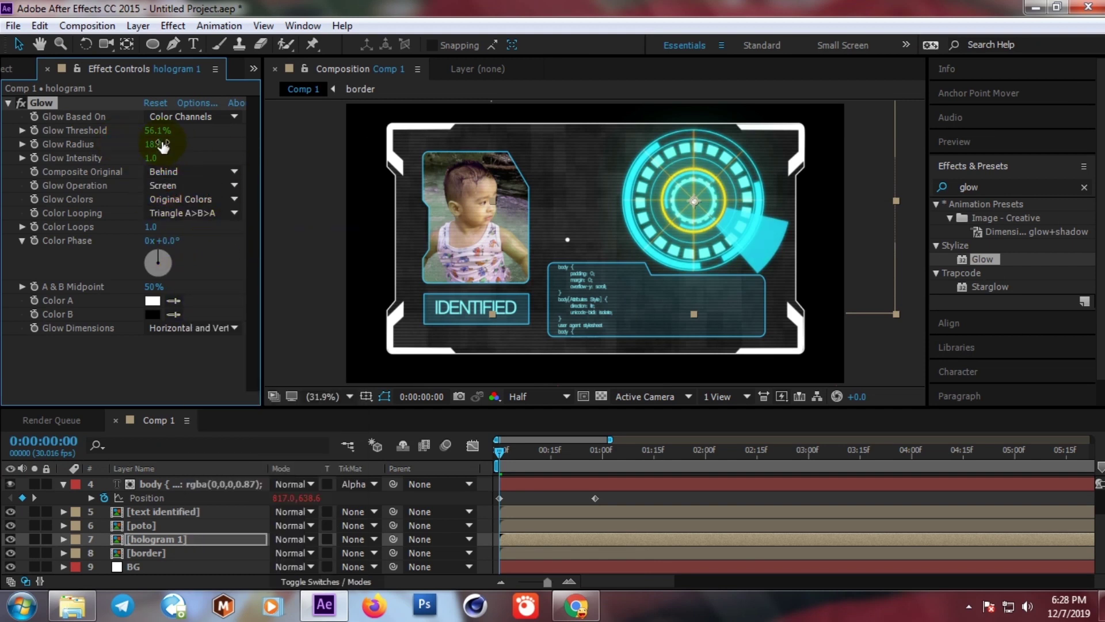
drag(156, 130, 150, 131)
- Switch the preview to Full resolution and fine-tune the glow threshold to about 52.5%
click(518, 396)
click(528, 434)
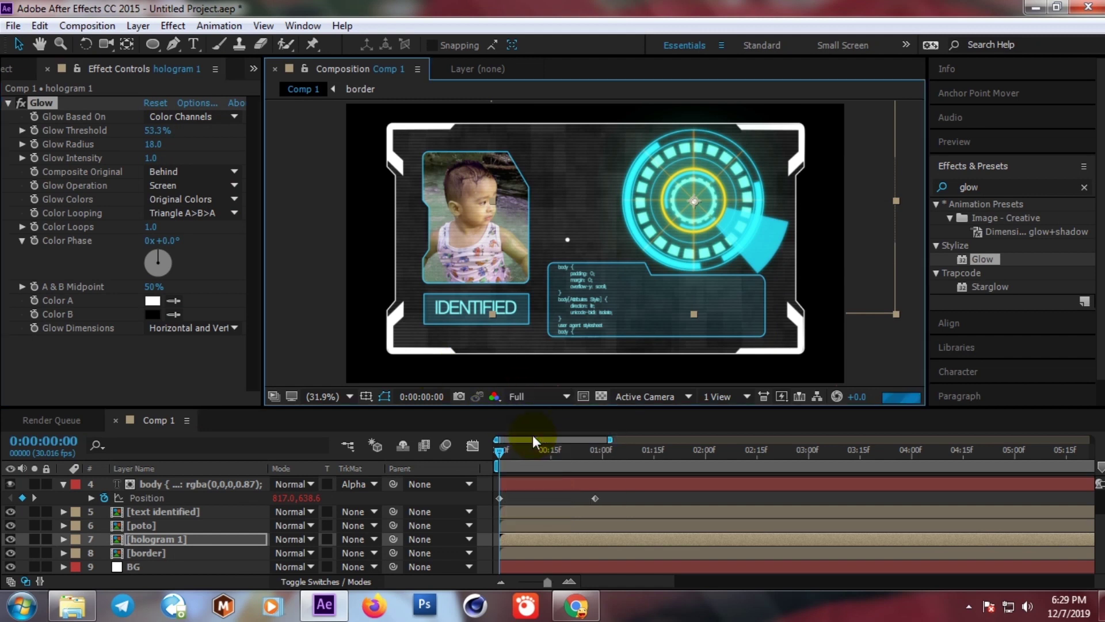
click(154, 130)
drag(155, 129, 150, 172)
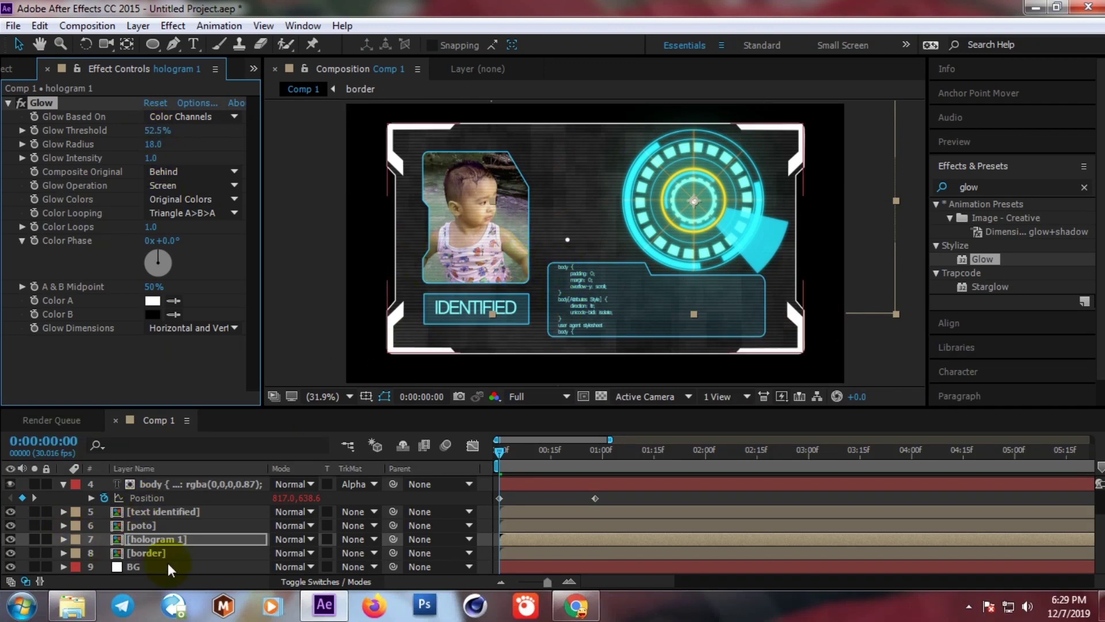
click(145, 525)
click(142, 553)
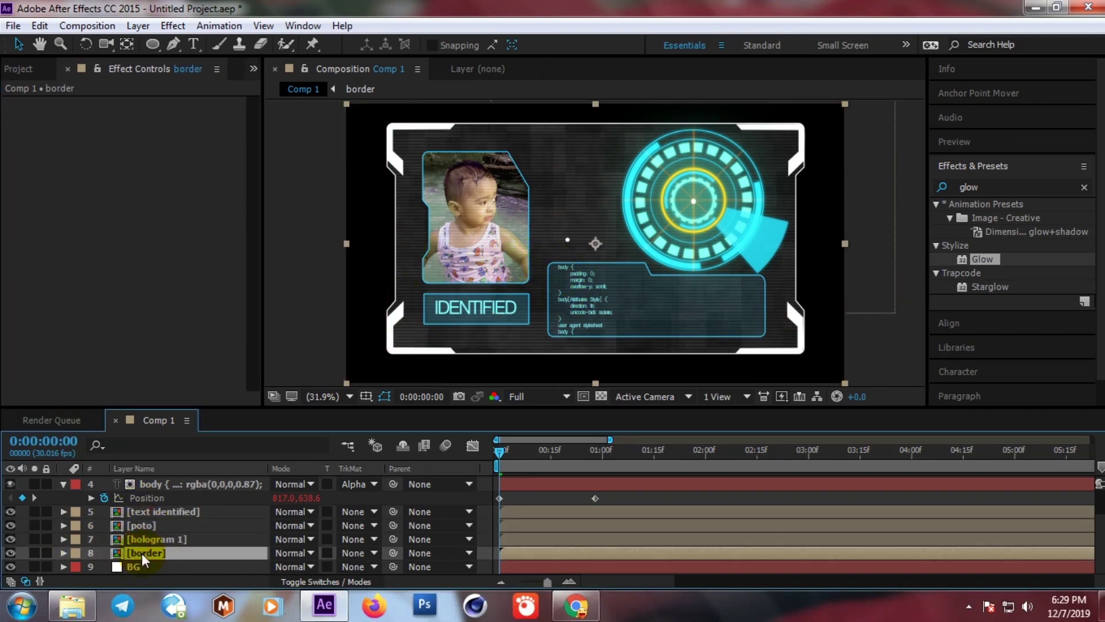
- Search Effects & Presets for 'frac' and apply Fractal Noise to the border layer
click(1084, 187)
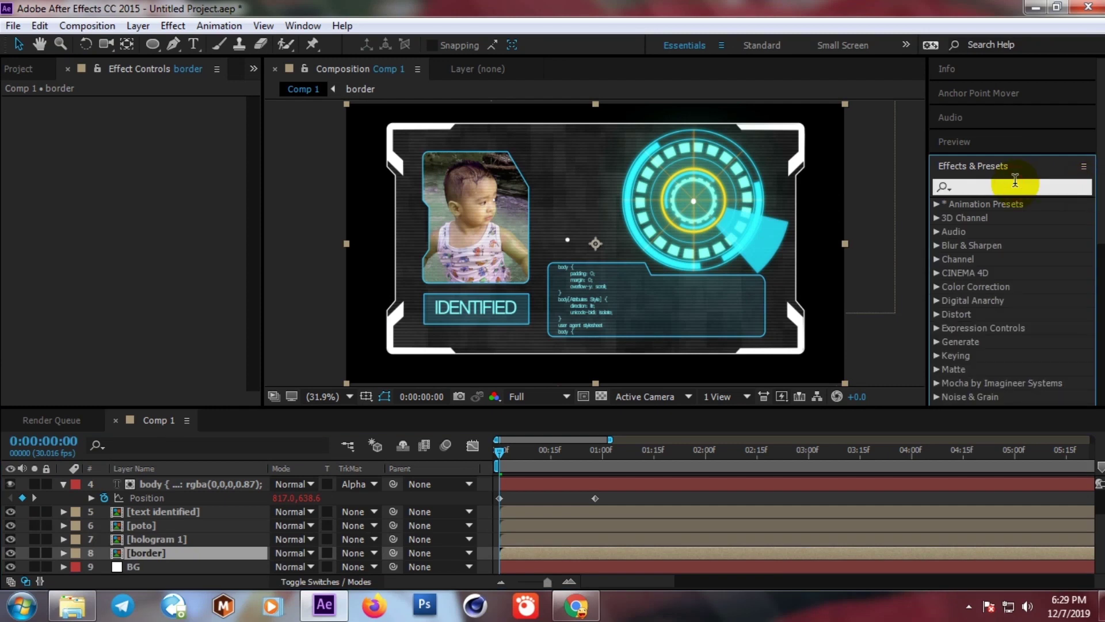
click(1015, 187)
text(frac)
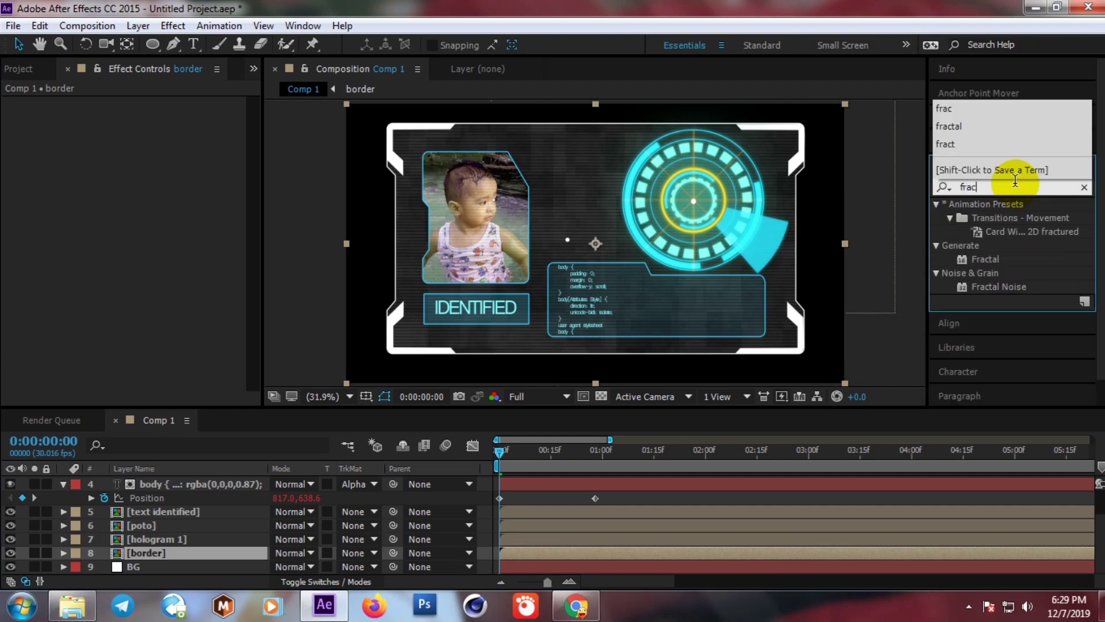
drag(998, 286, 140, 550)
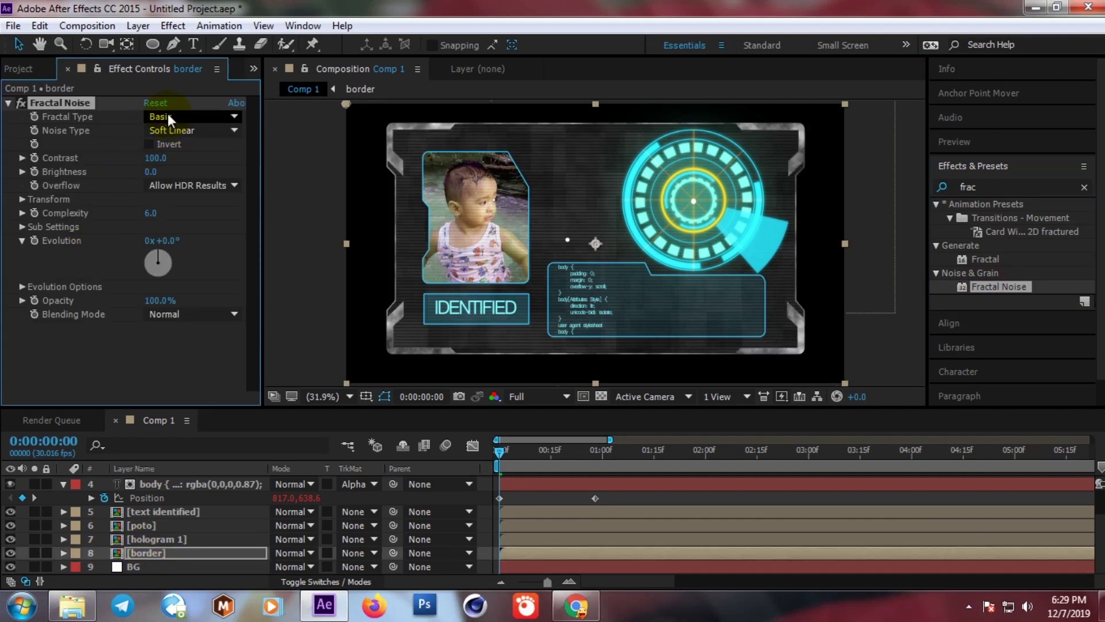
- Set Fractal Noise to Block noise type, Contrast 102 and Scale about 97
click(164, 130)
click(185, 148)
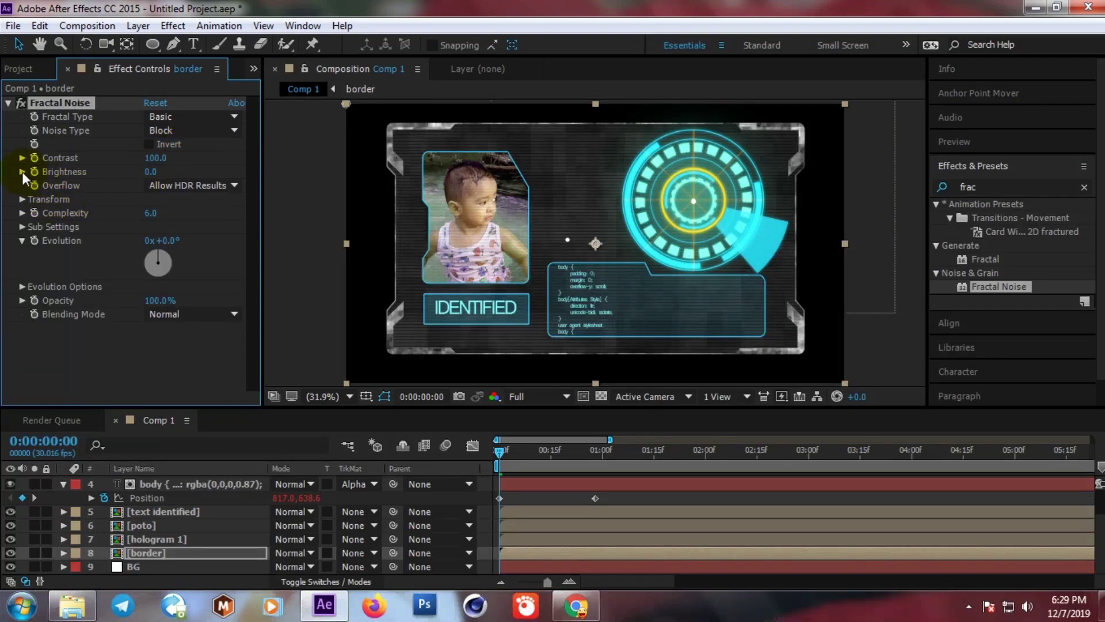
click(22, 199)
drag(154, 158, 164, 157)
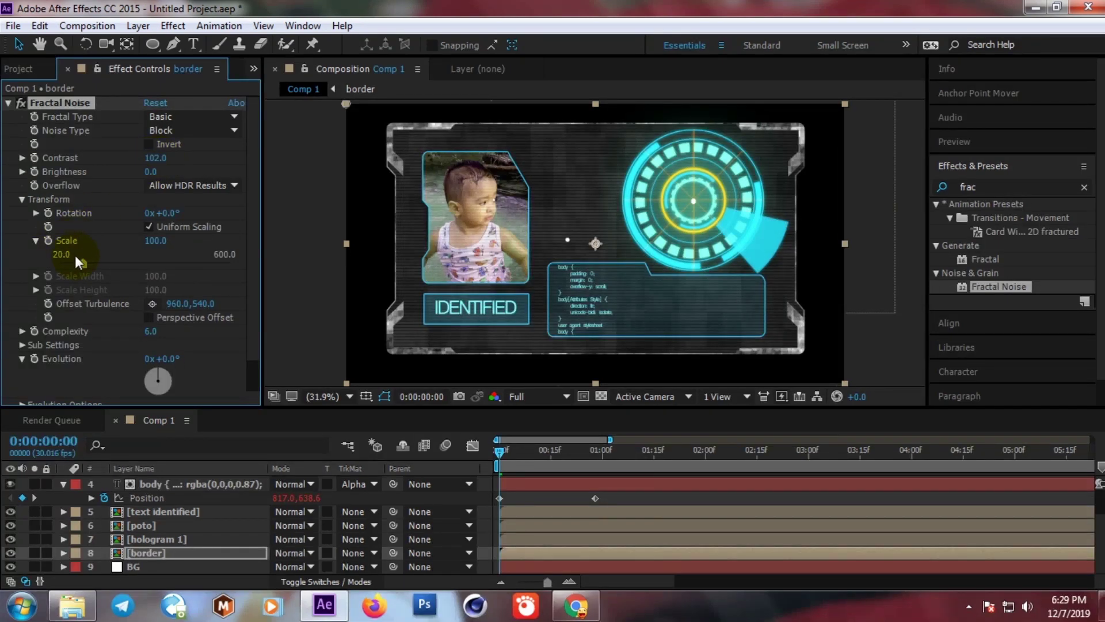
drag(97, 264, 81, 264)
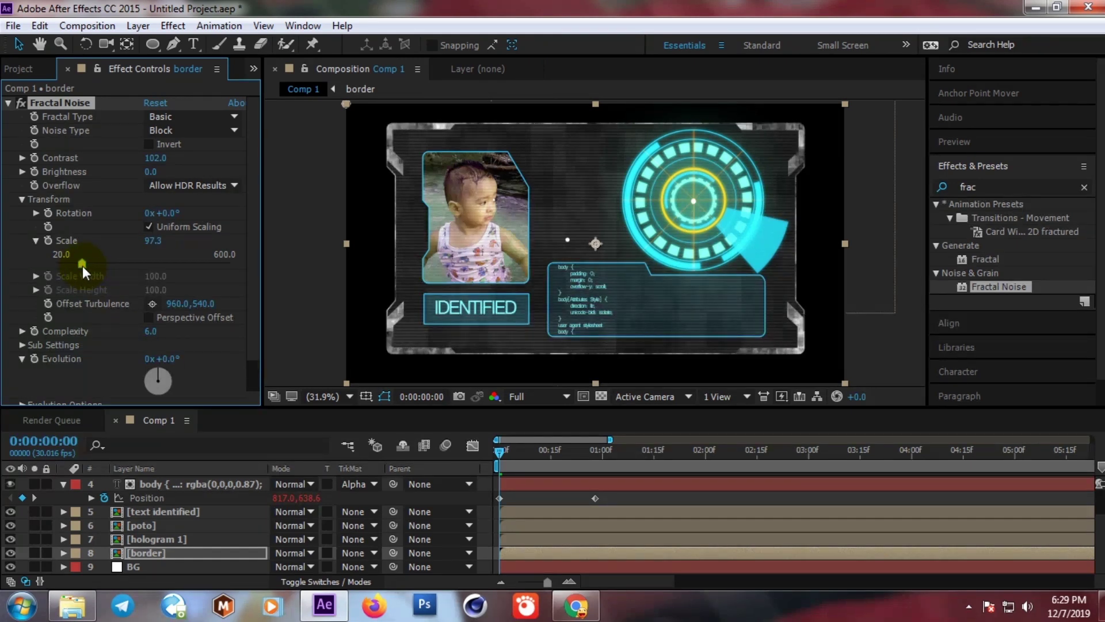
- Collapse the Fractal Noise settings and set the viewer magnification to Fit
scroll(90, 264, down, 2)
scroll(90, 264, up, 2)
click(7, 103)
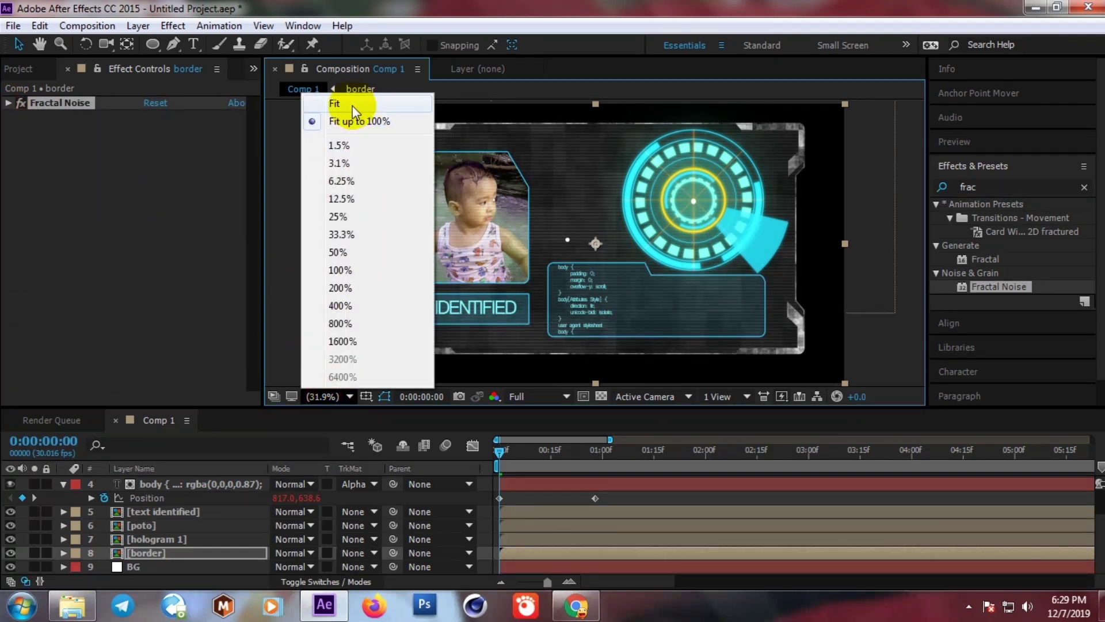
click(352, 105)
click(500, 450)
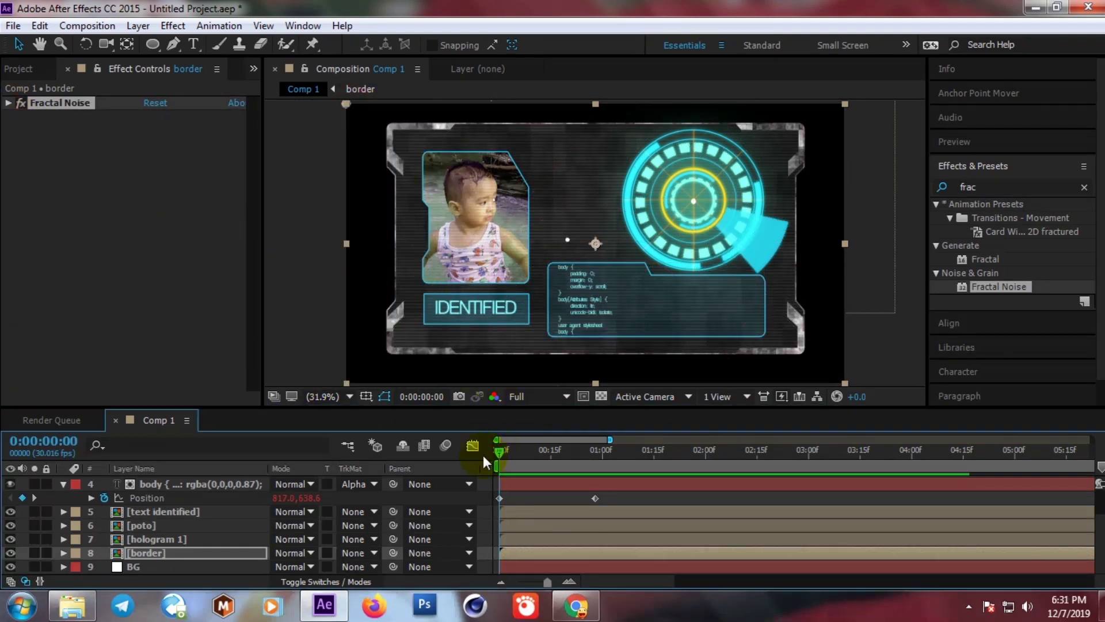
- Apply Glow to the border layer and scrub Glow Threshold to 58.8% and Radius to 23
drag(135, 540, 136, 567)
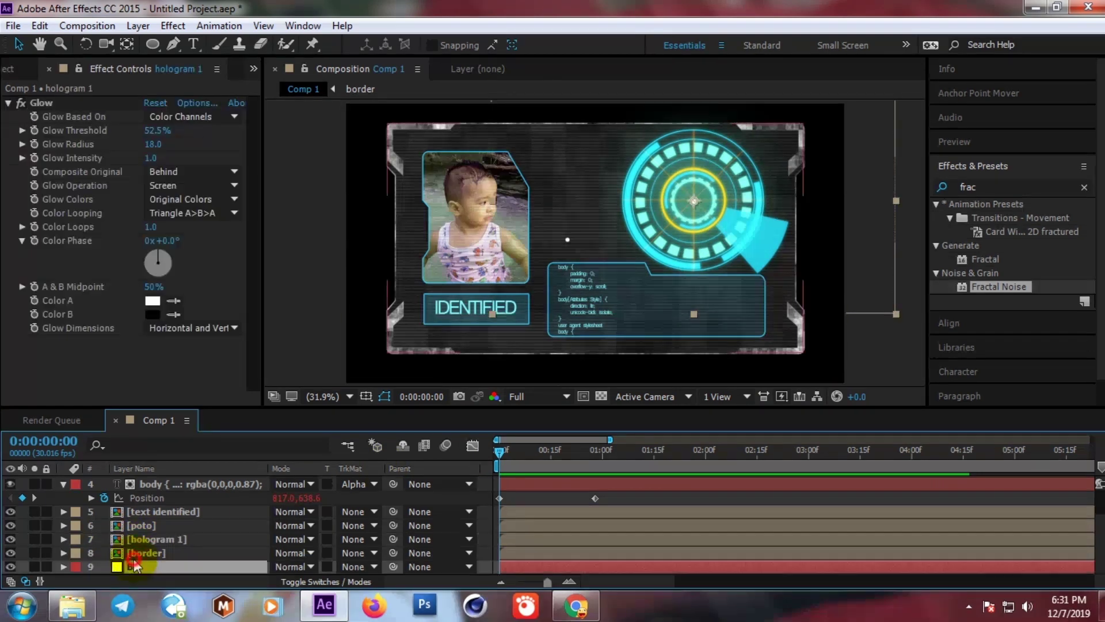
click(136, 554)
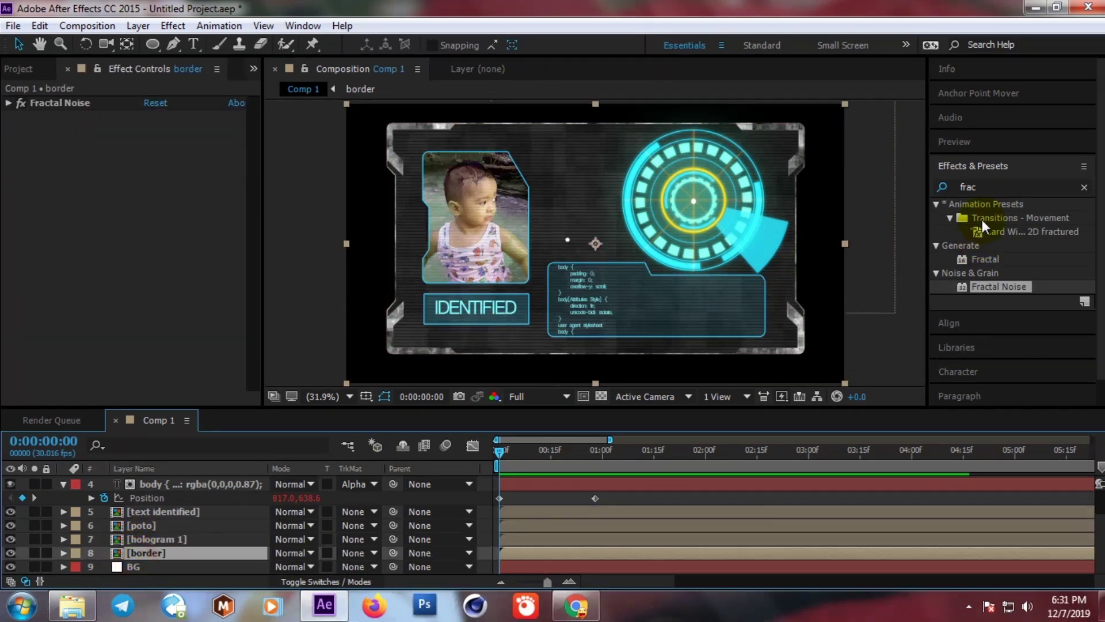
click(987, 185)
text(glow)
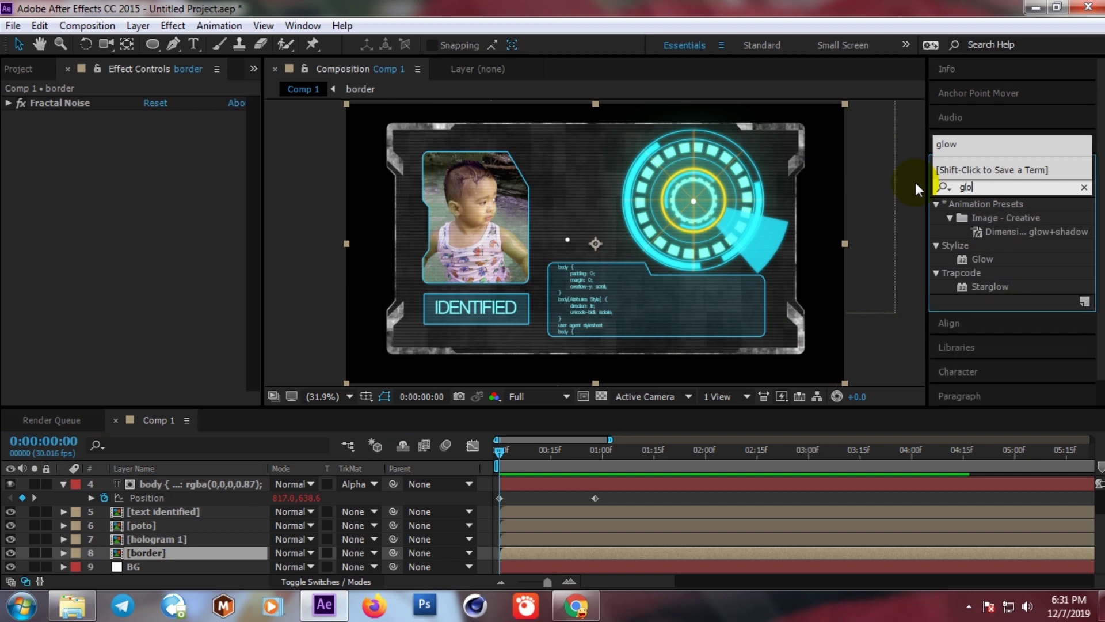
drag(978, 259, 167, 554)
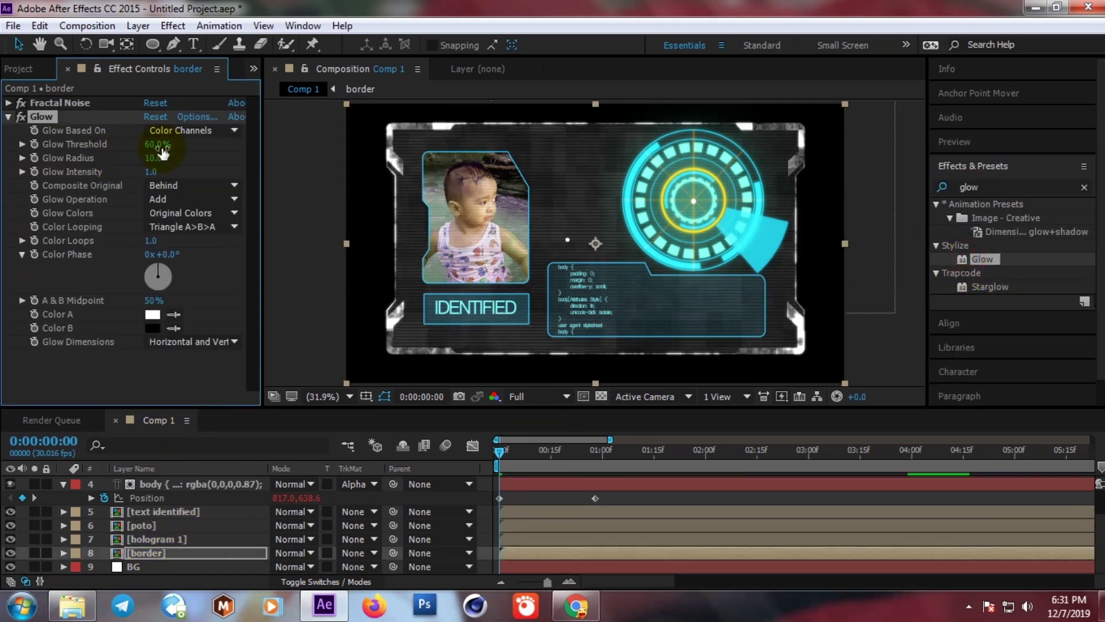
mouse_move(156, 145)
mouse_down()
mouse_move(168, 160)
mouse_move(157, 158)
mouse_up()
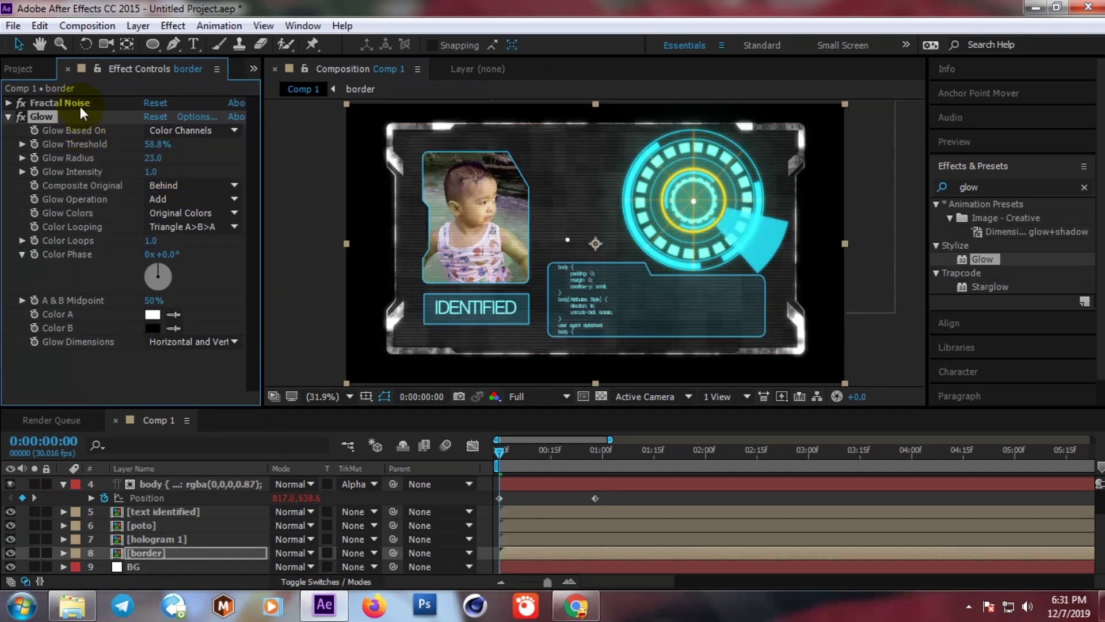
click(151, 512)
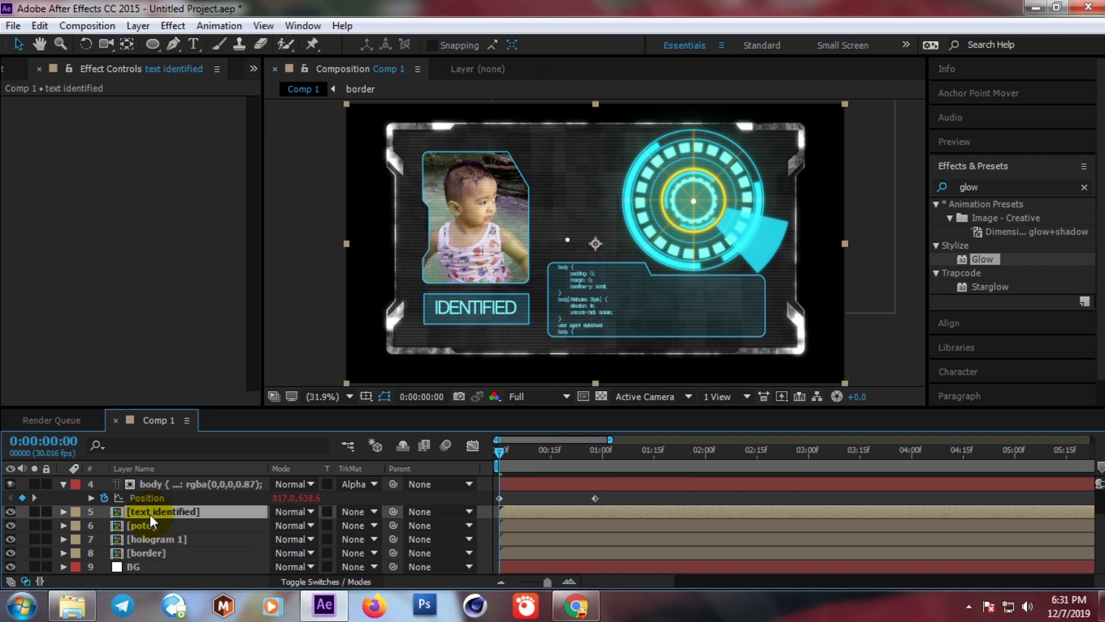
- Select the poto photo layer and apply the Glow effect to it
click(140, 524)
click(144, 541)
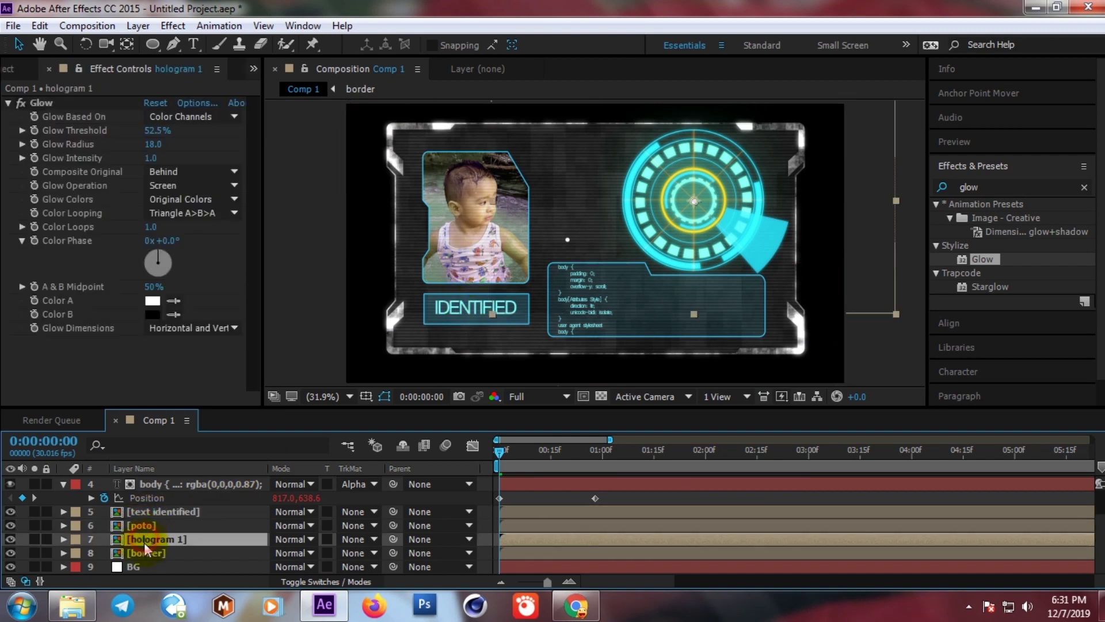
click(143, 550)
click(154, 538)
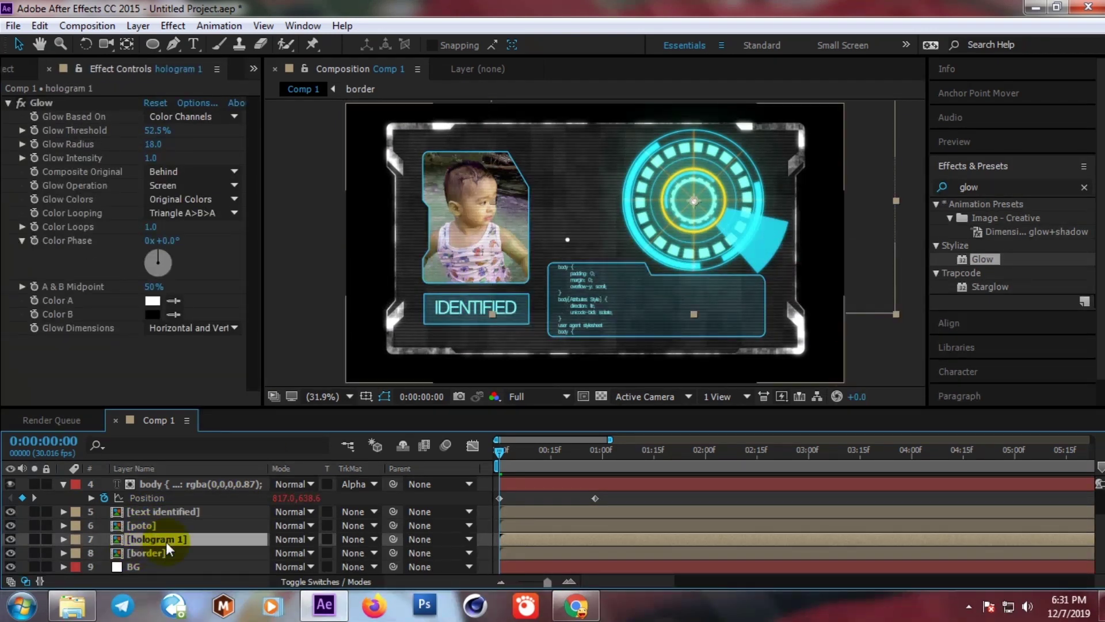
click(147, 529)
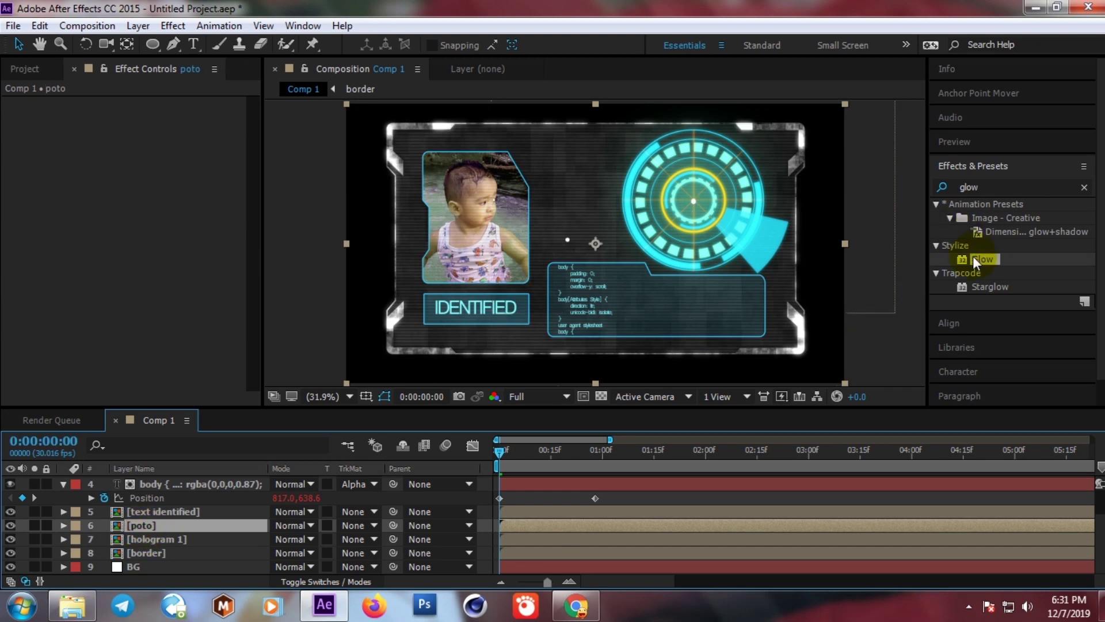
drag(977, 256, 148, 522)
click(160, 522)
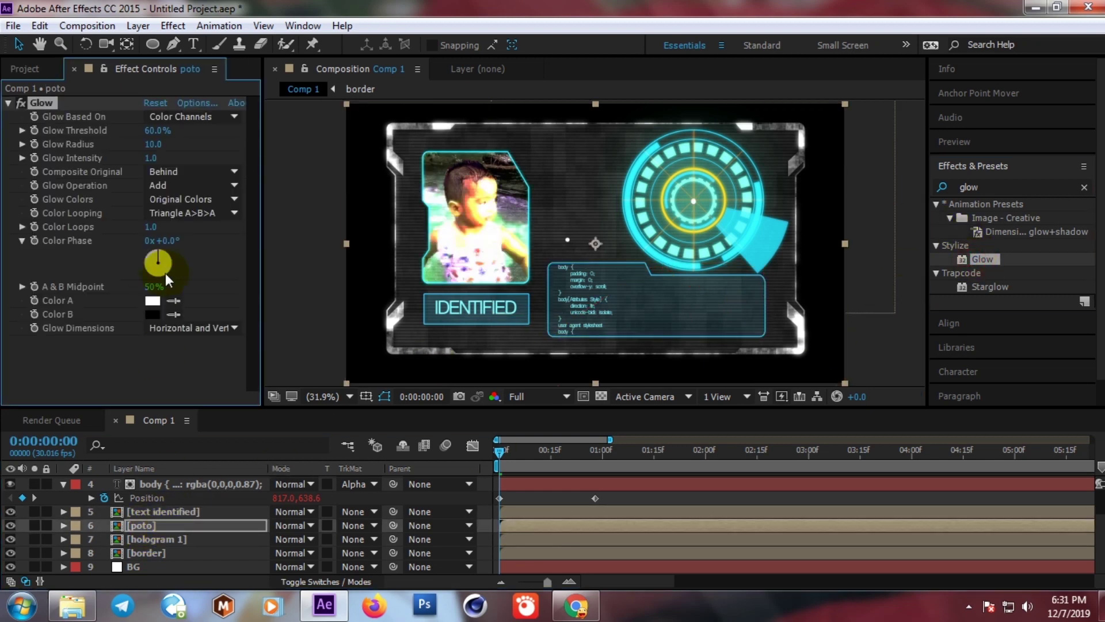
- Set the photo glow to Screen with Threshold 64.7% and Radius 11
drag(163, 131, 159, 131)
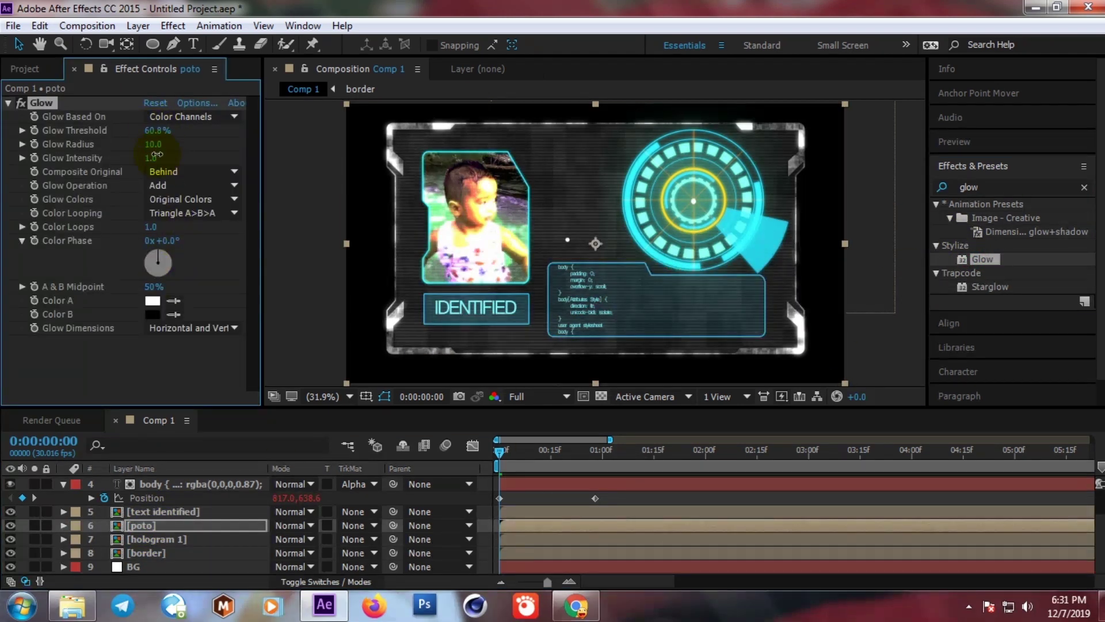
click(167, 171)
click(115, 170)
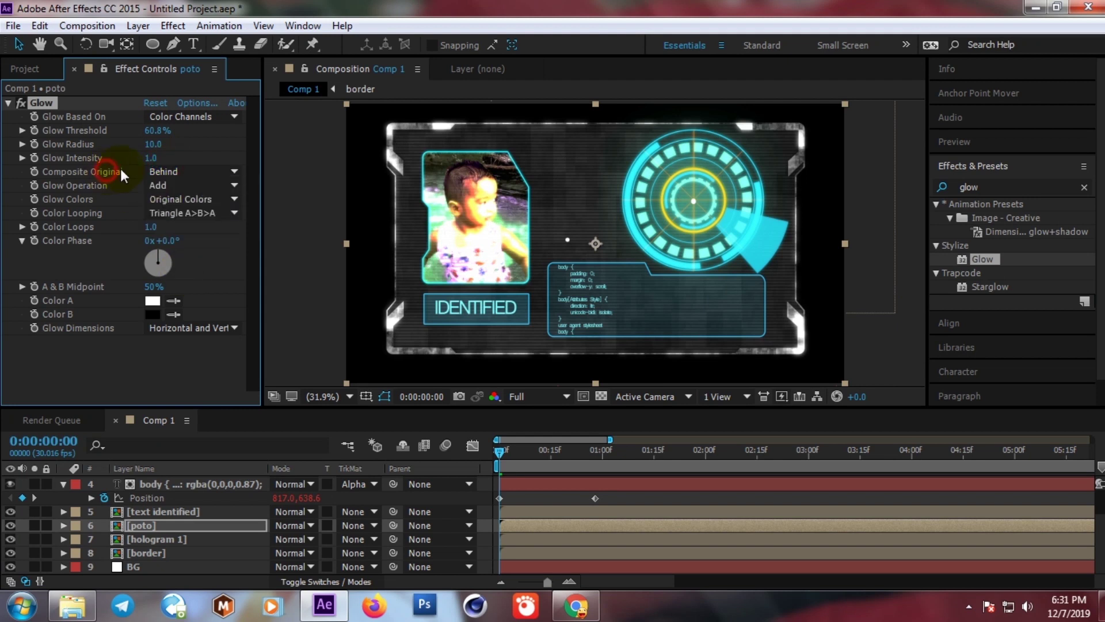
click(170, 185)
click(223, 237)
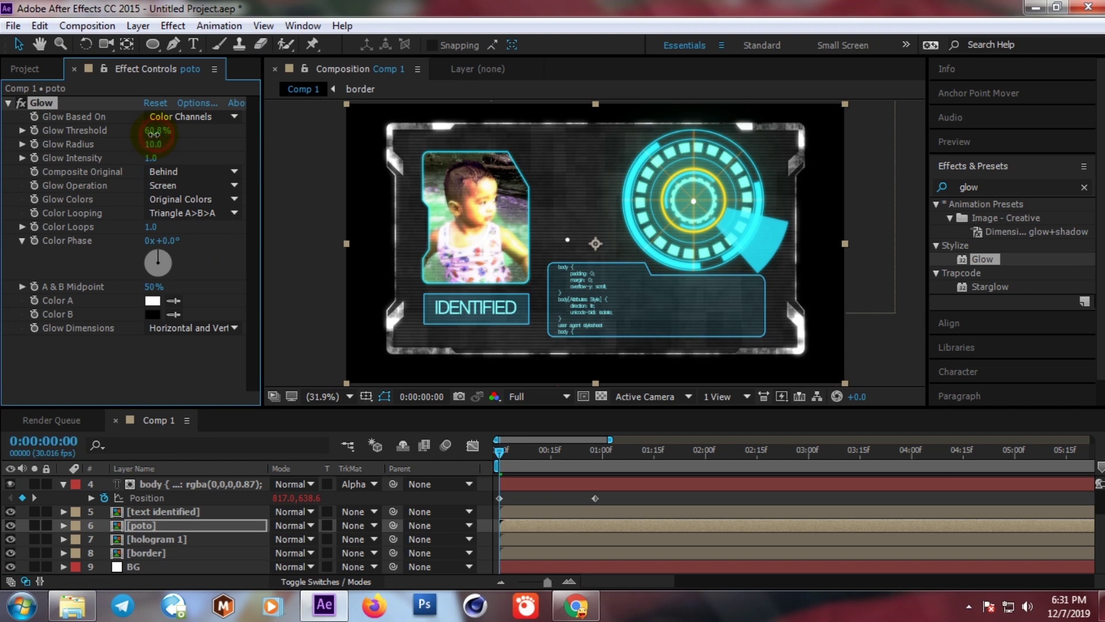
drag(163, 135, 167, 145)
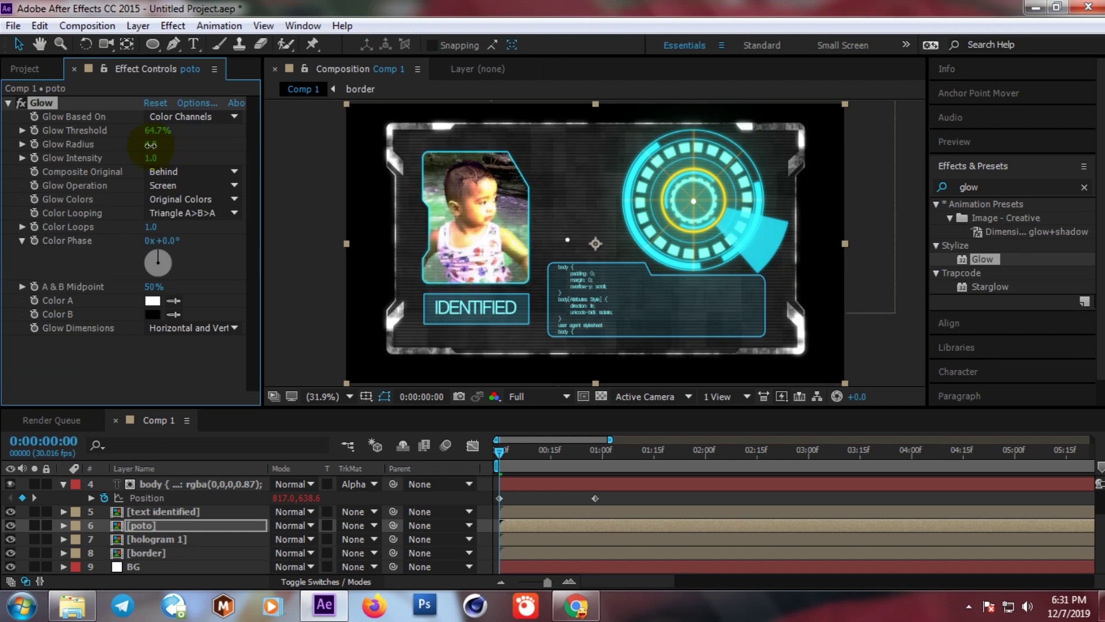
drag(151, 145, 154, 144)
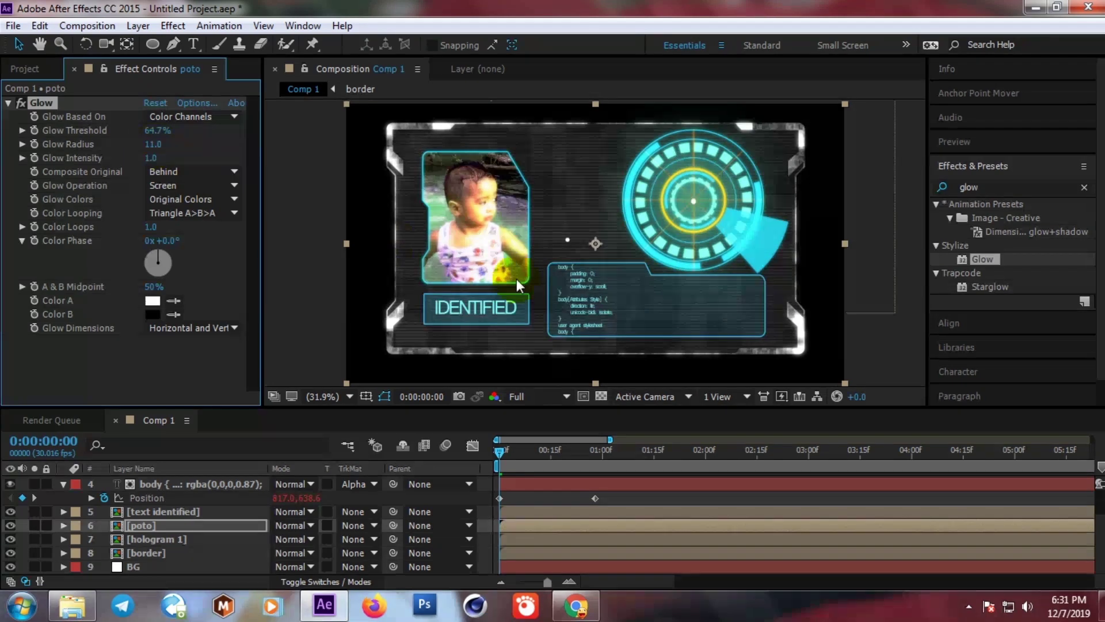
click(144, 512)
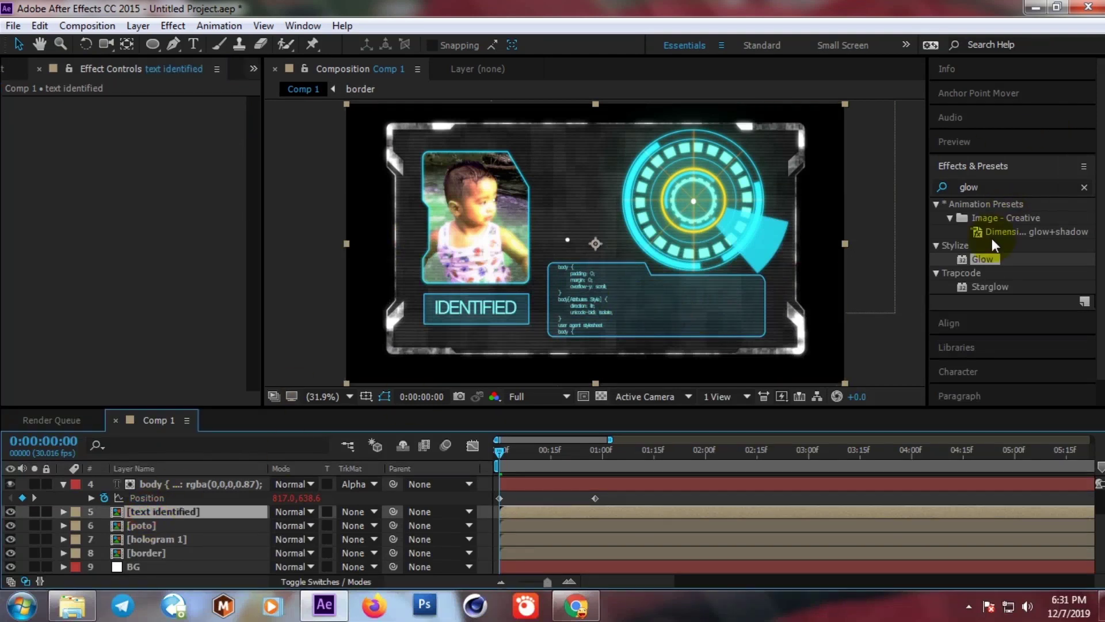
- Apply Glow to Royal Blue Solid 3 with Threshold 63.5% and Radius 39
drag(976, 257, 637, 312)
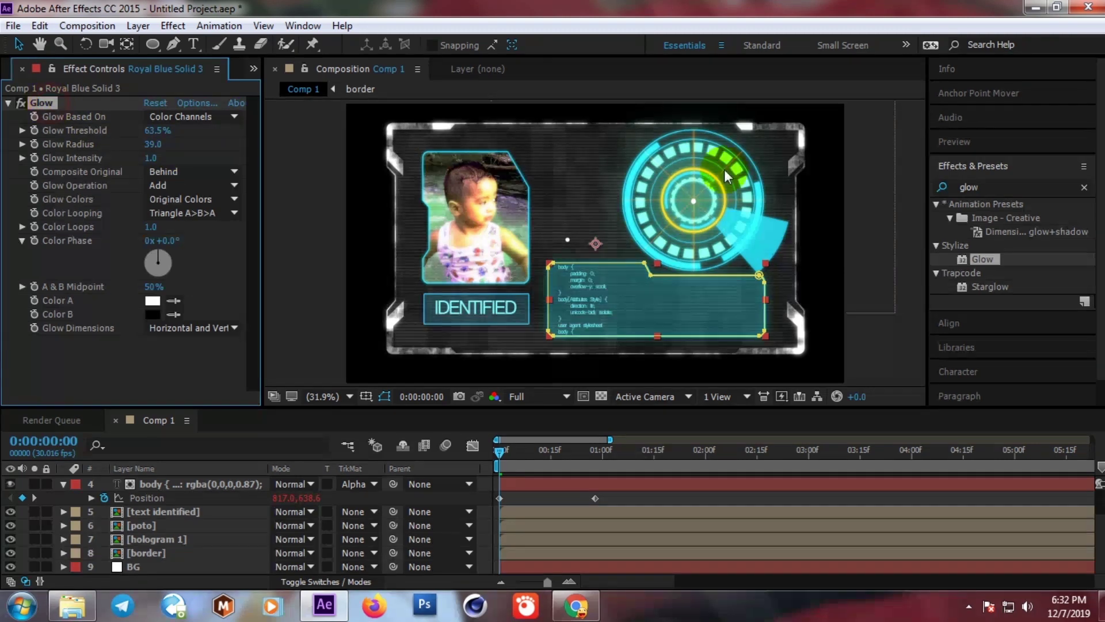
click(153, 511)
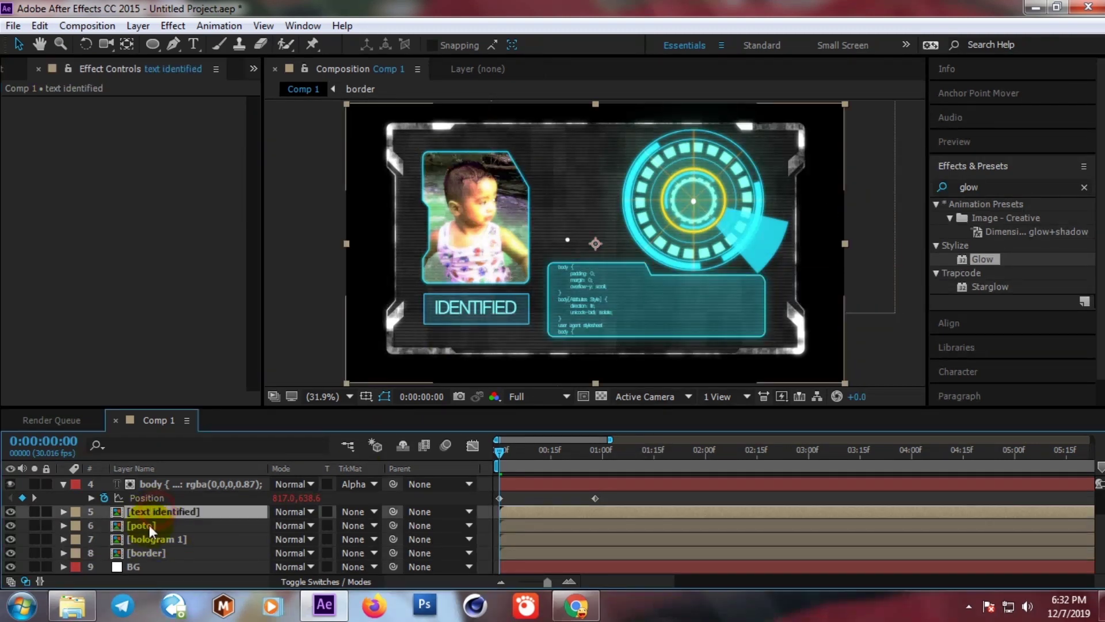
click(164, 486)
scroll(164, 486, up, 3)
click(148, 489)
- Apply Glow to Pale Royal Blue Solid 1 and move to about one second to show the line
click(145, 495)
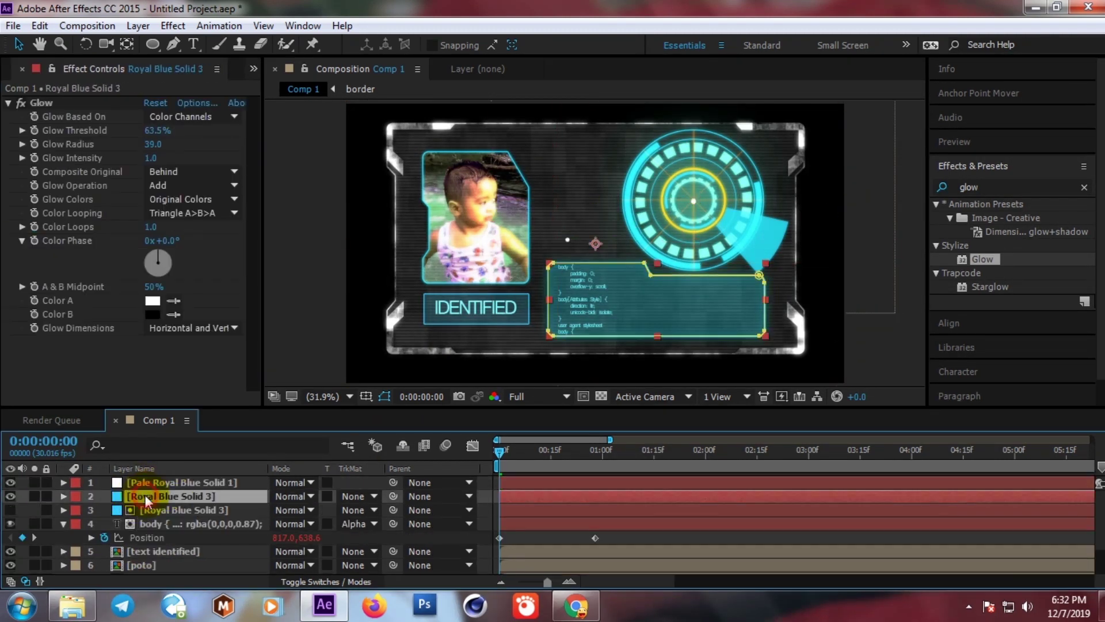
click(146, 483)
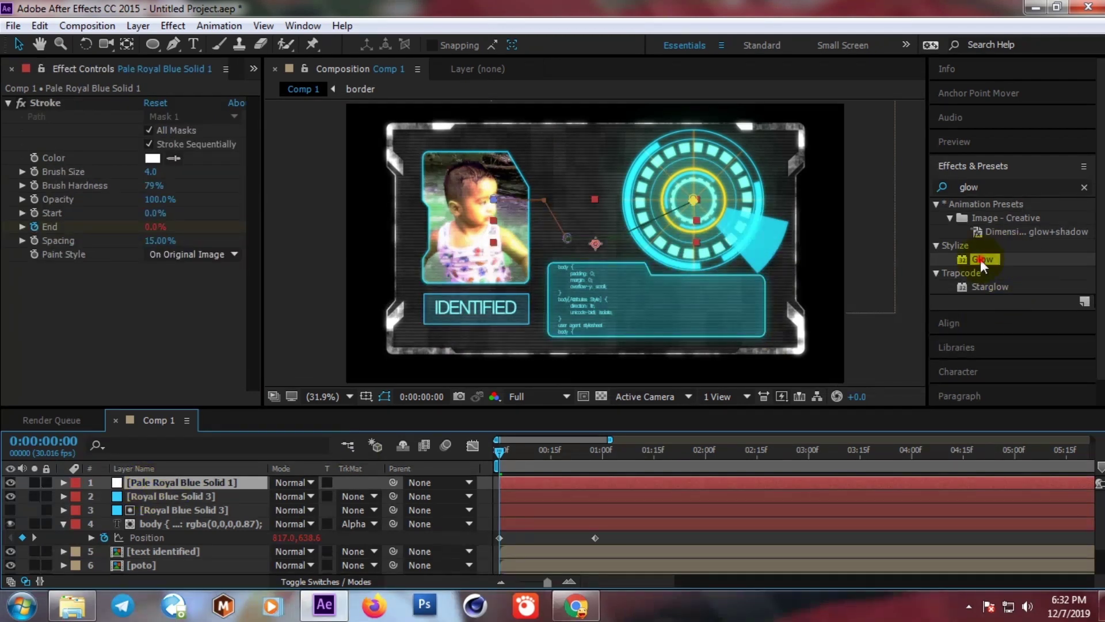
drag(979, 259, 573, 233)
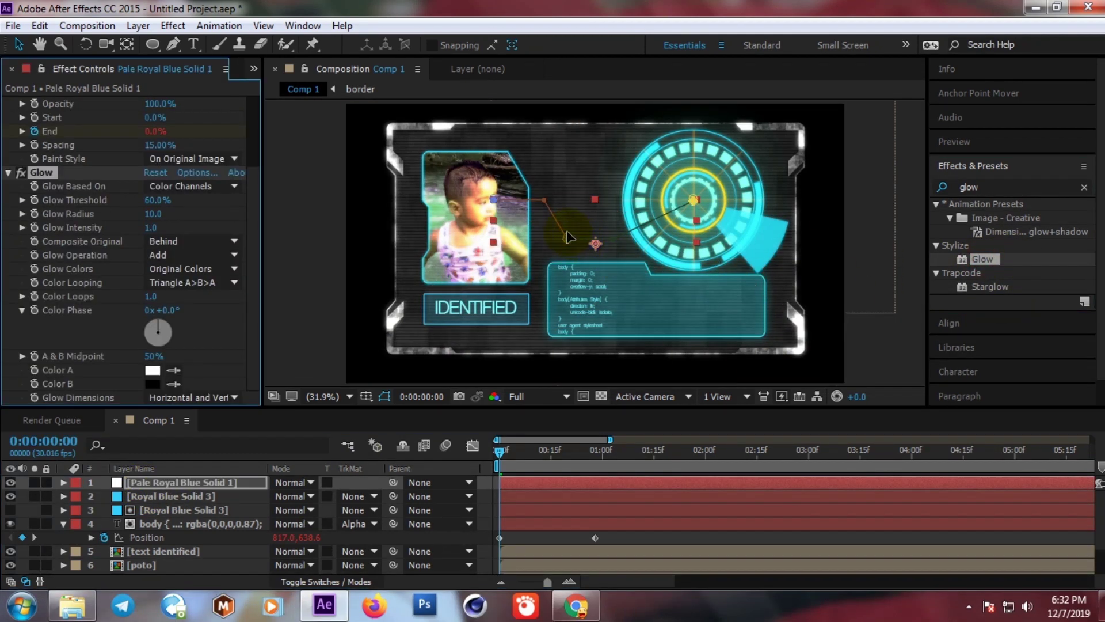
scroll(567, 237, up, 4)
scroll(567, 237, down, 2)
drag(551, 455, 606, 454)
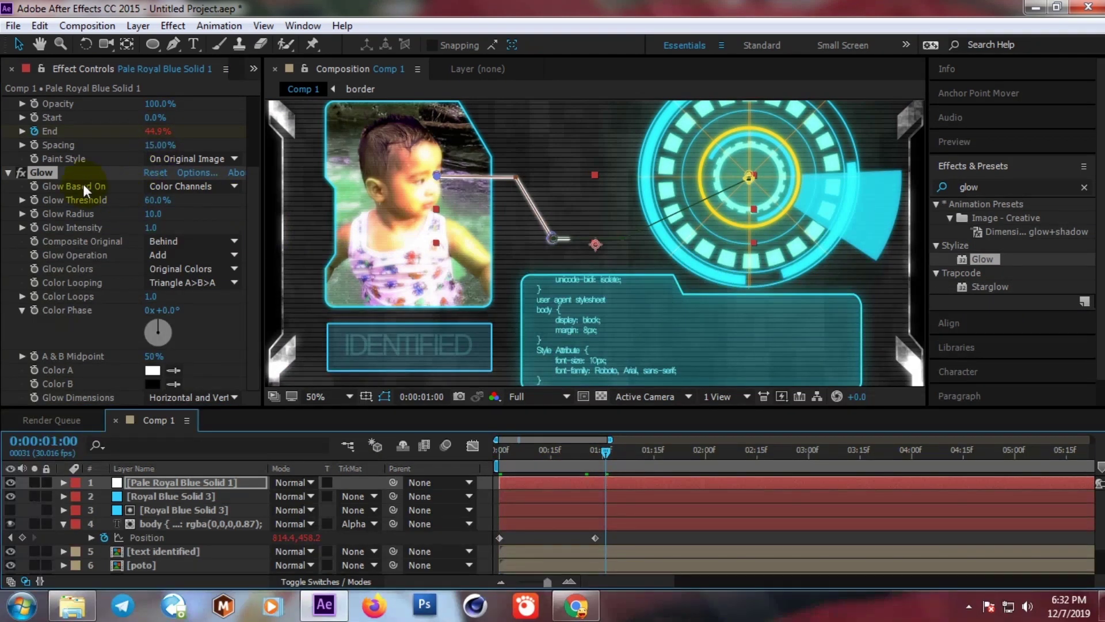
- Set the connector glow to Threshold 58.8% and Radius 33, then fit the card in the viewer
scroll(75, 178, up, 3)
click(9, 103)
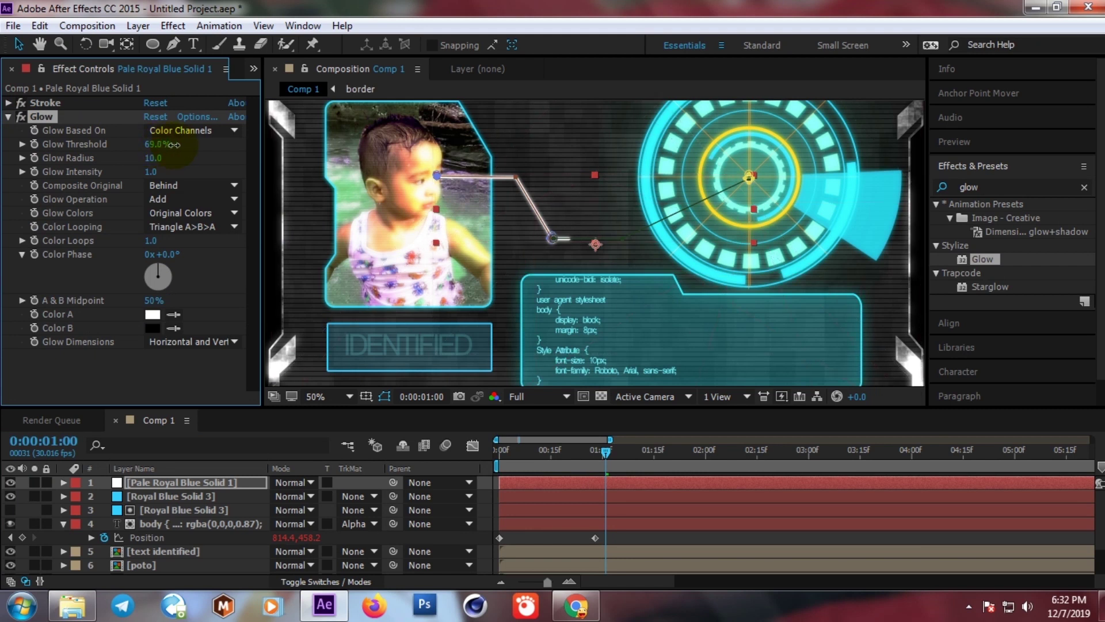
mouse_move(164, 144)
mouse_down()
mouse_move(144, 144)
mouse_move(167, 159)
mouse_up()
scroll(589, 169, down, 1)
click(313, 396)
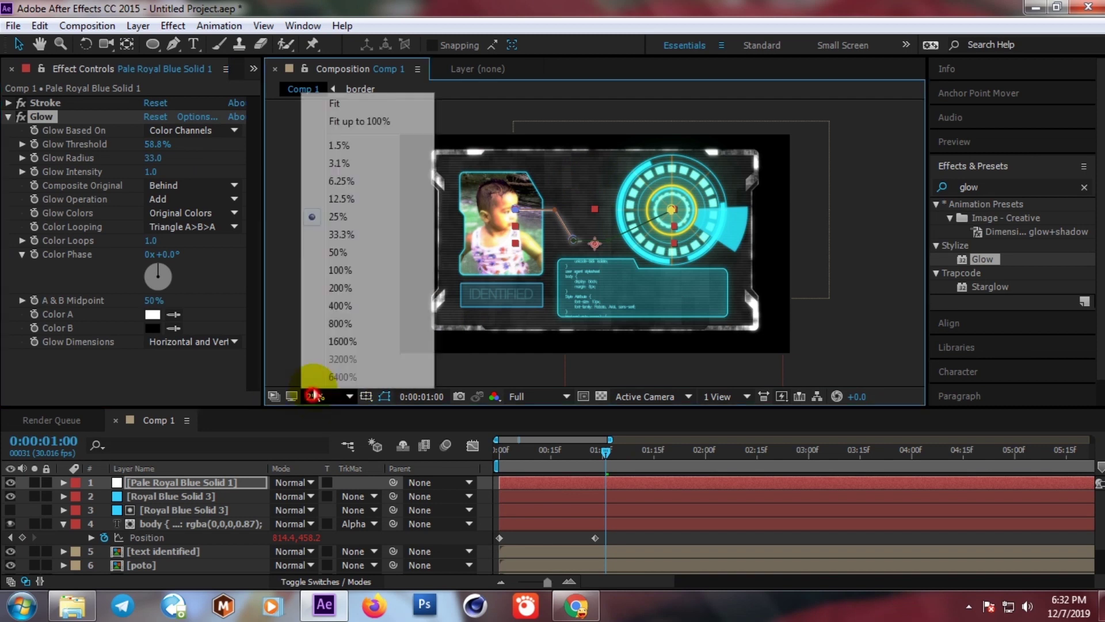
click(345, 121)
click(309, 207)
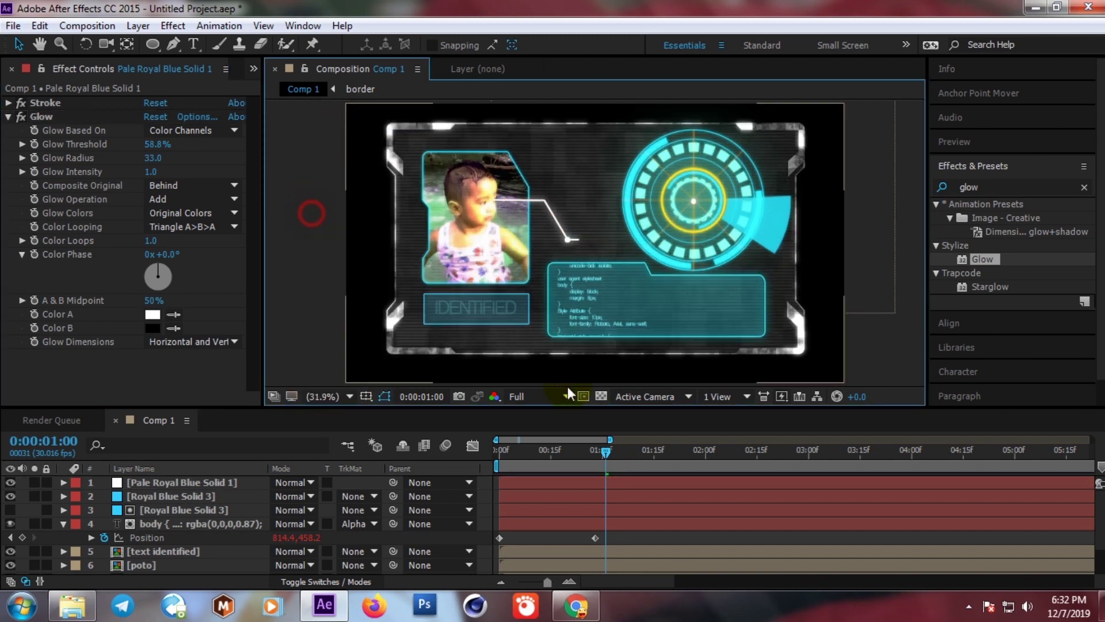
- Toggle the transparency grid off again, return to frame 0 and play the preview
click(599, 397)
click(599, 397)
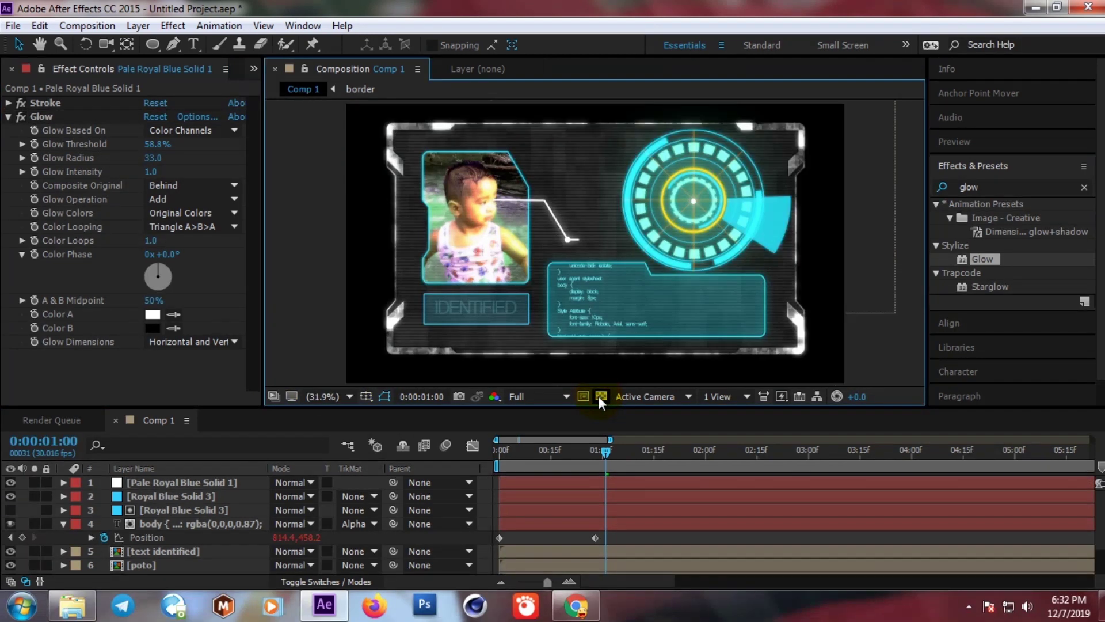
drag(513, 450, 493, 454)
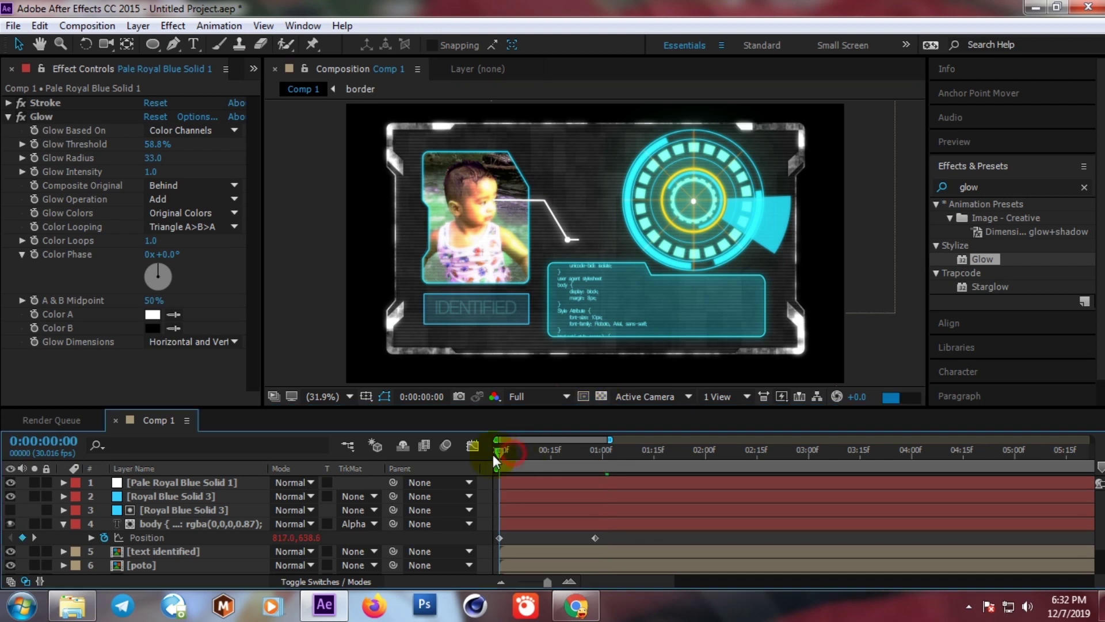
click(973, 148)
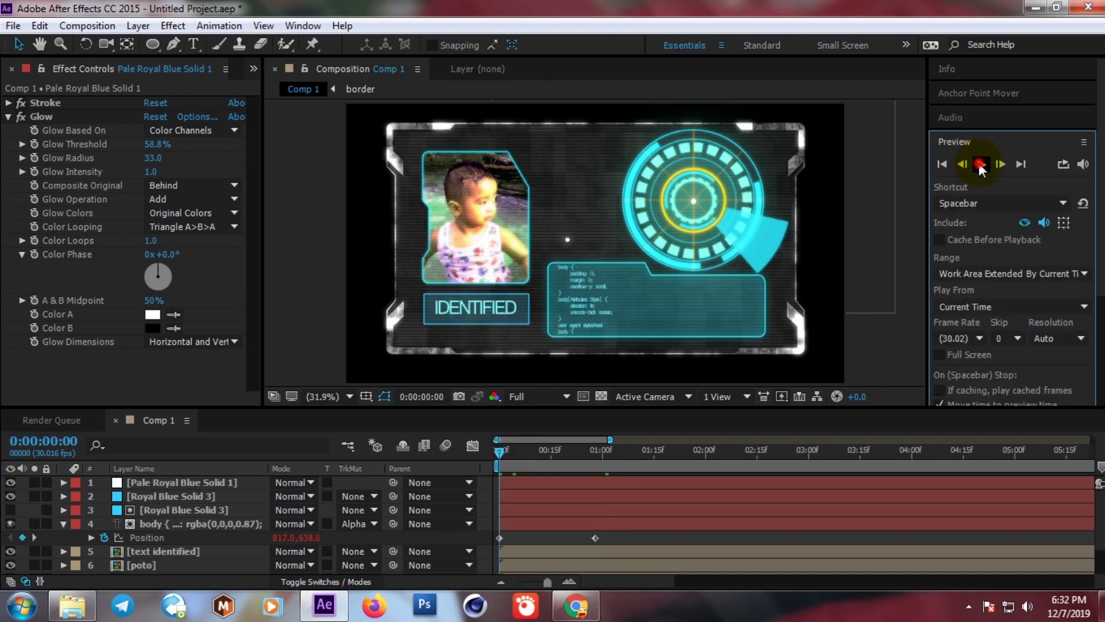
click(981, 165)
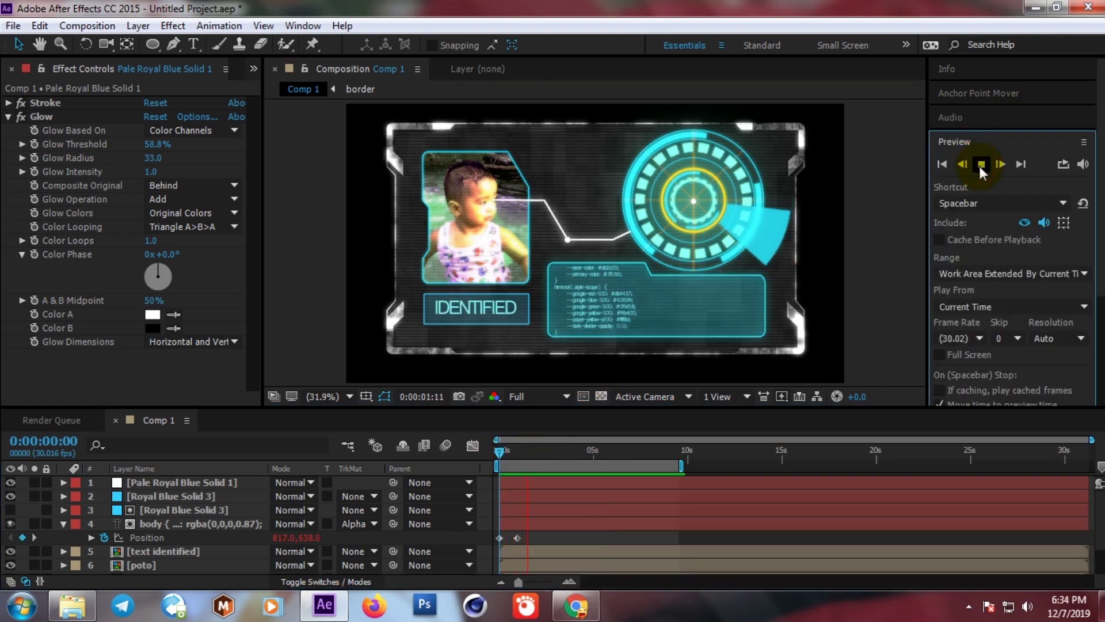